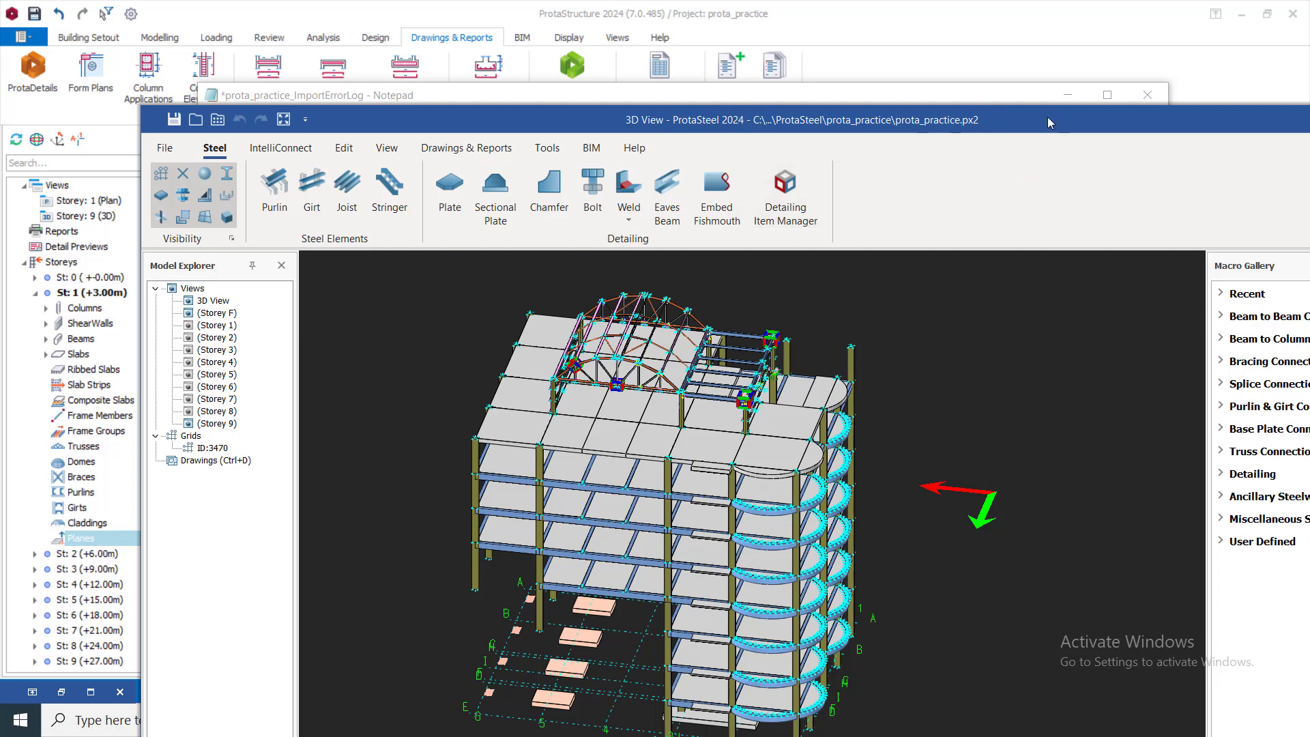
Reposition the ProtaSteel window upwards to show the whole 3D view and keep ProtaSteel in front
{"action": "left_click_drag", "start_coordinate": [1049, 123], "coordinate": [879, 18]}
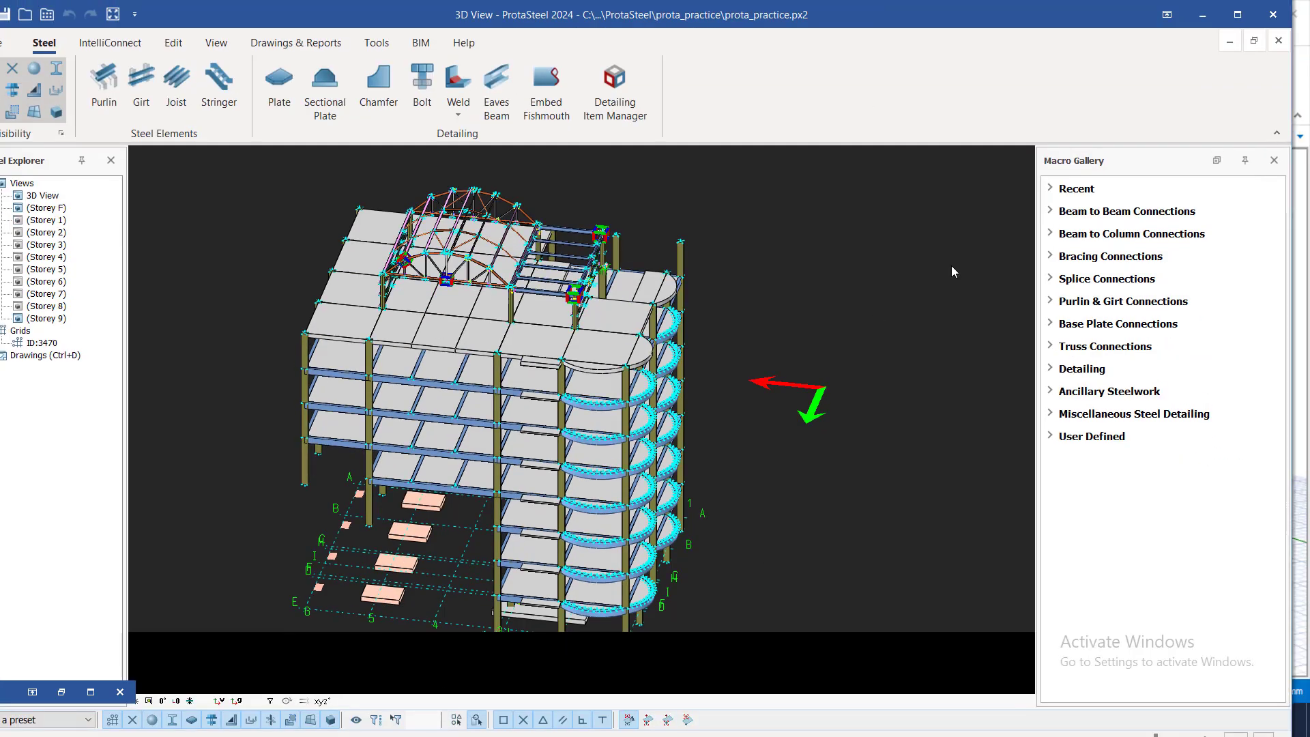
{"action": "left_click", "coordinate": [1203, 16]}
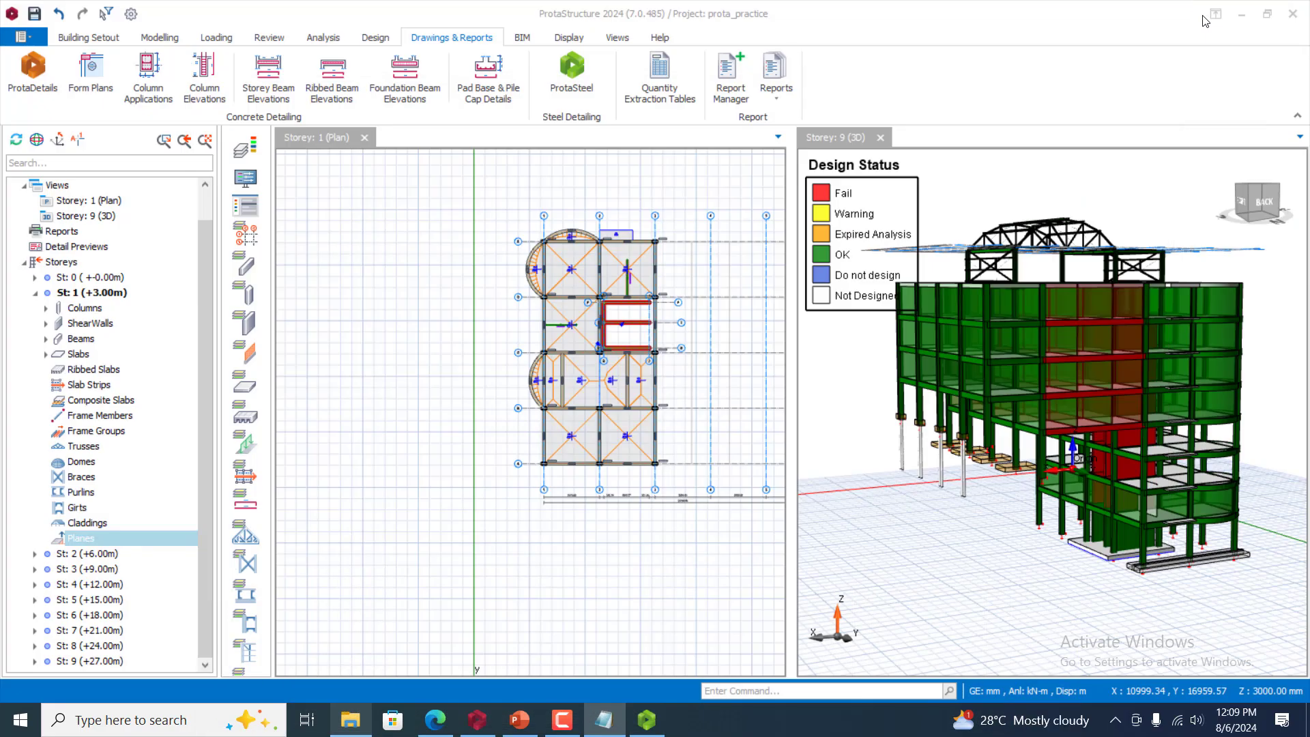
{"action": "left_click", "coordinate": [1241, 14]}
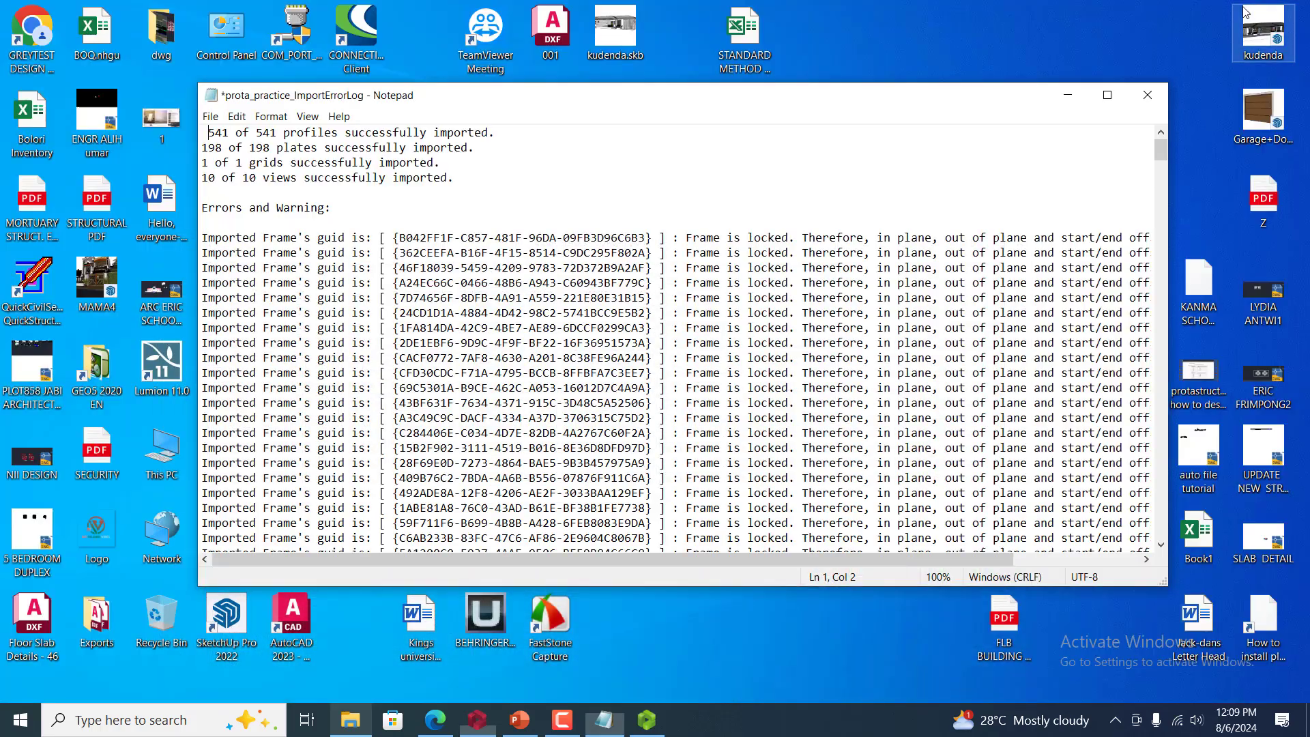
{"action": "left_click", "coordinate": [559, 730]}
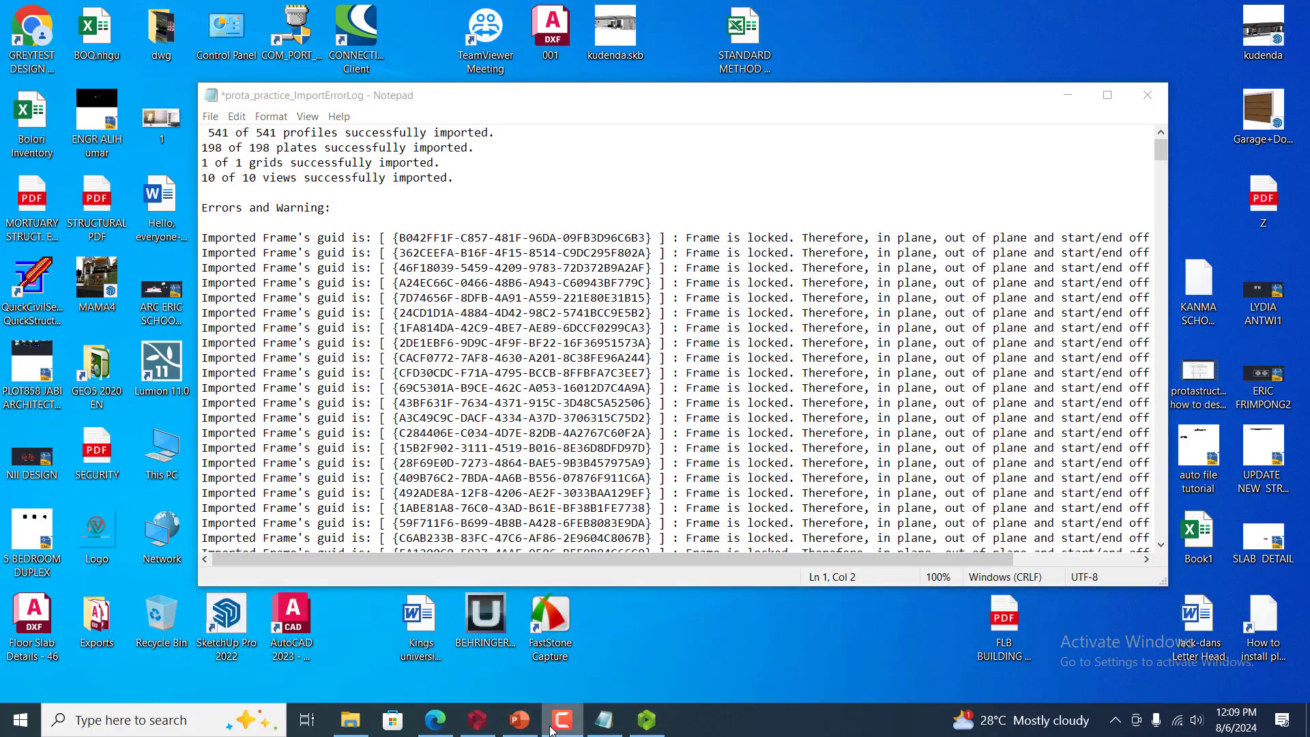
{"action": "left_click", "coordinate": [520, 722]}
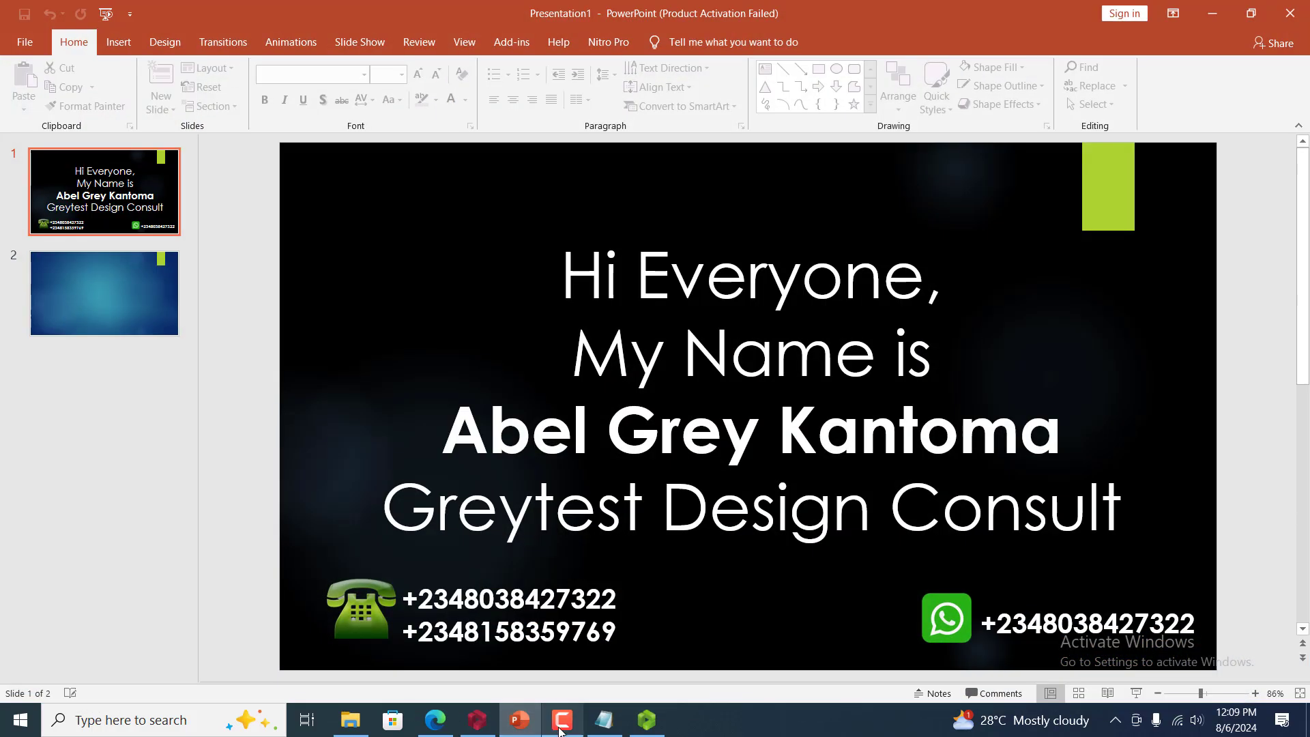
{"action": "left_click", "coordinate": [645, 719]}
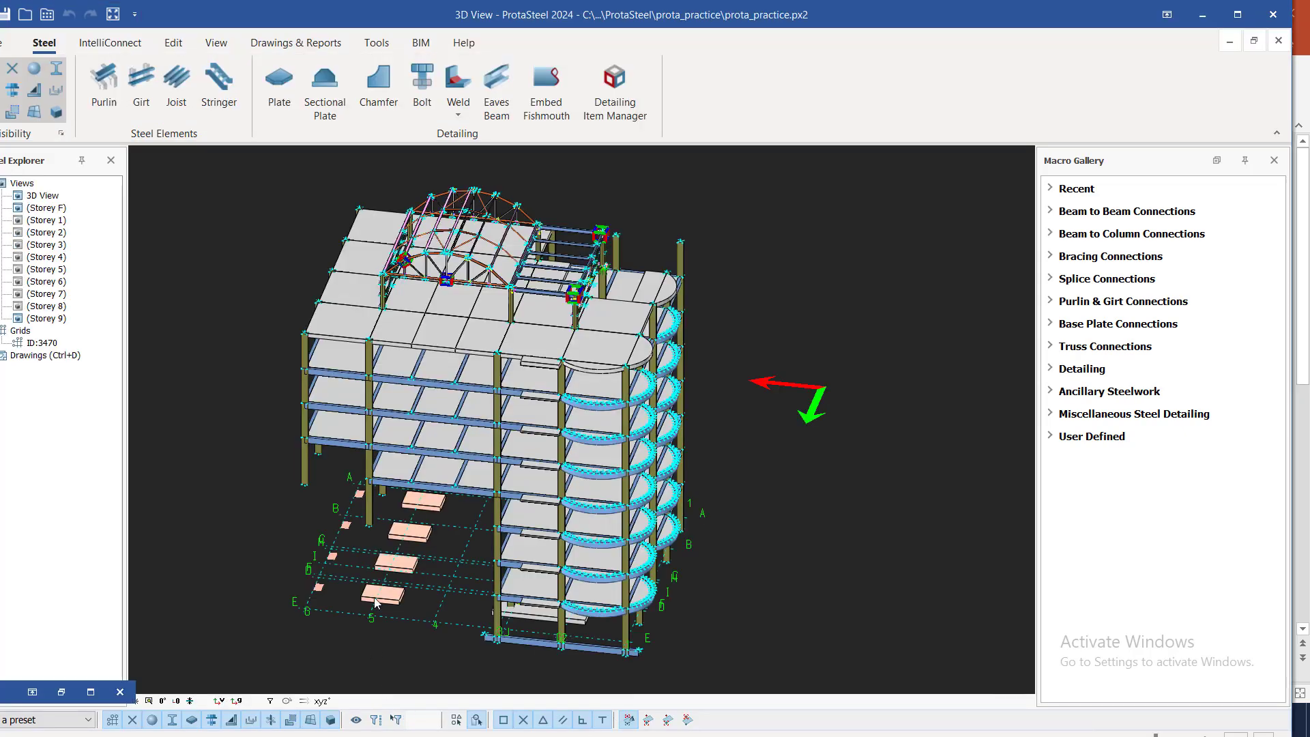
Restore the 3D View to a floating window, clear PowerPoint away and return to ProtaSteel
{"action": "left_click", "coordinate": [1253, 41]}
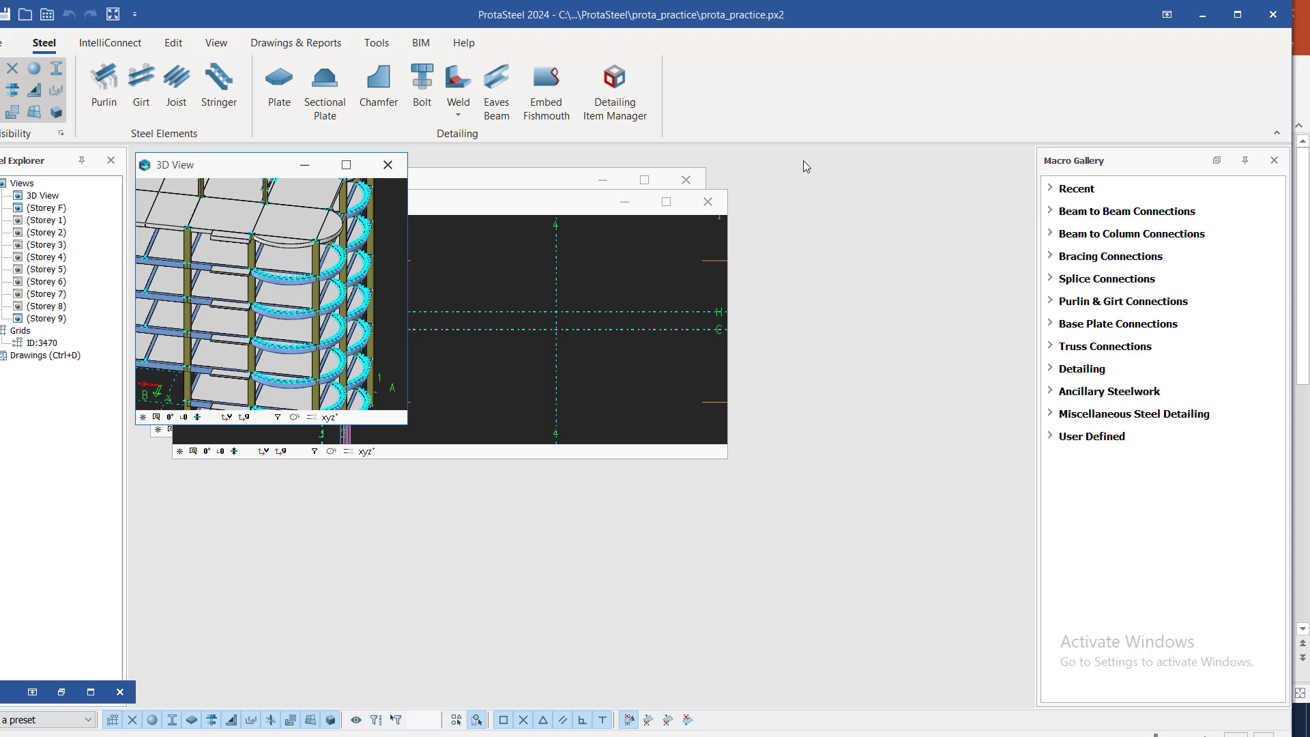
{"action": "left_click", "coordinate": [1205, 15]}
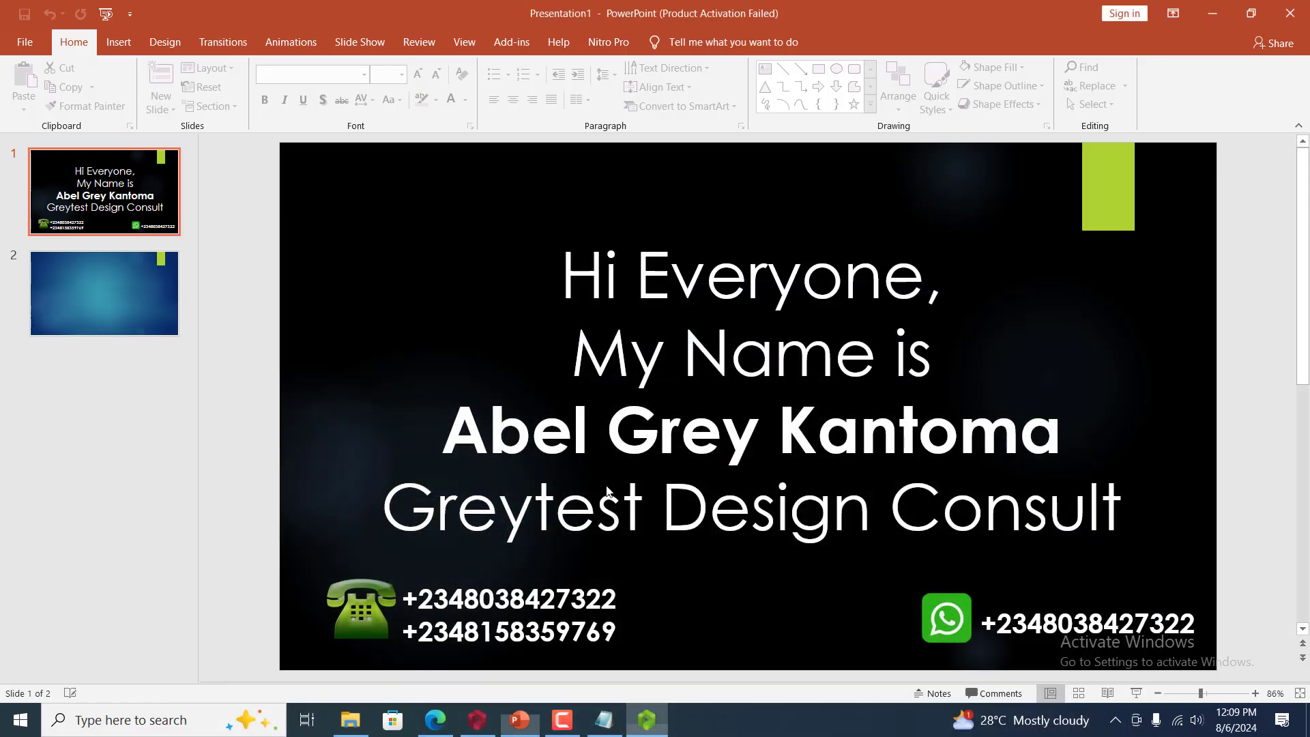
{"action": "left_click", "coordinate": [1221, 15]}
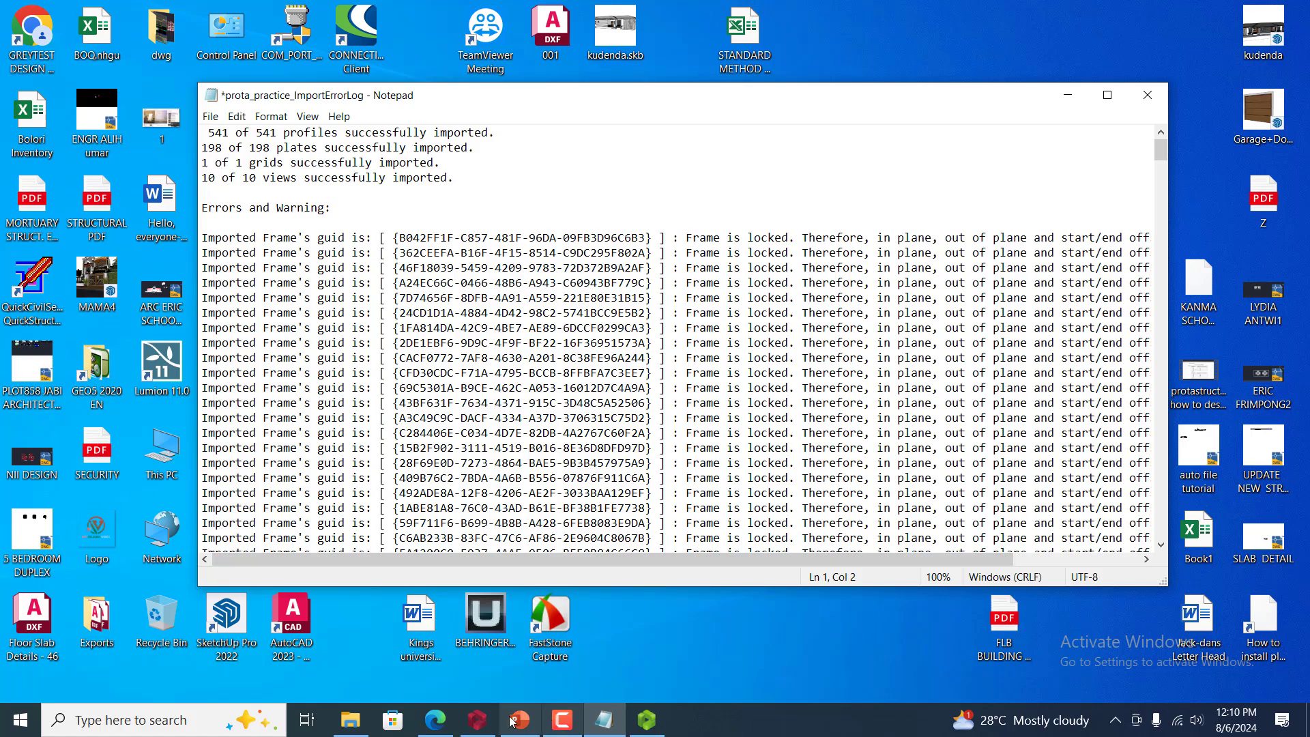
{"action": "left_click", "coordinate": [481, 724]}
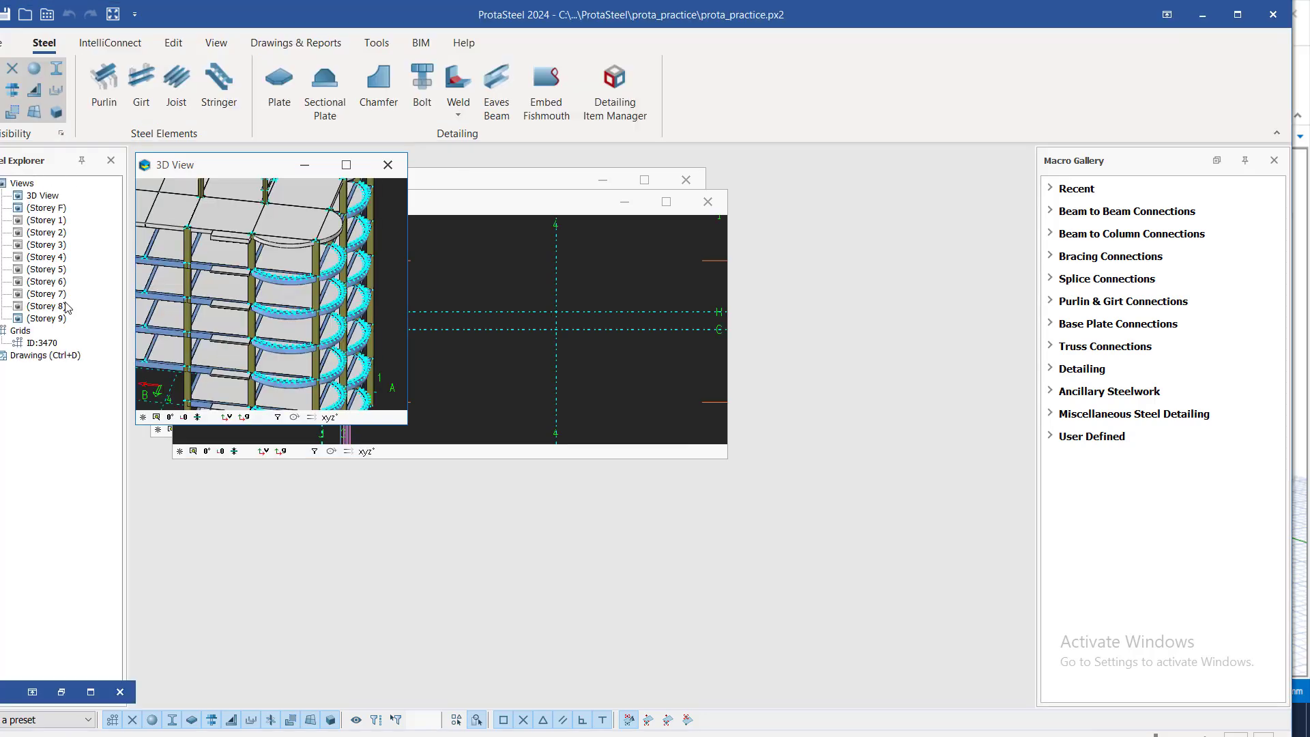
Examine the Storey 9 and Storey F plan views at full size, restoring each to a floating window
{"action": "left_click", "coordinate": [666, 204]}
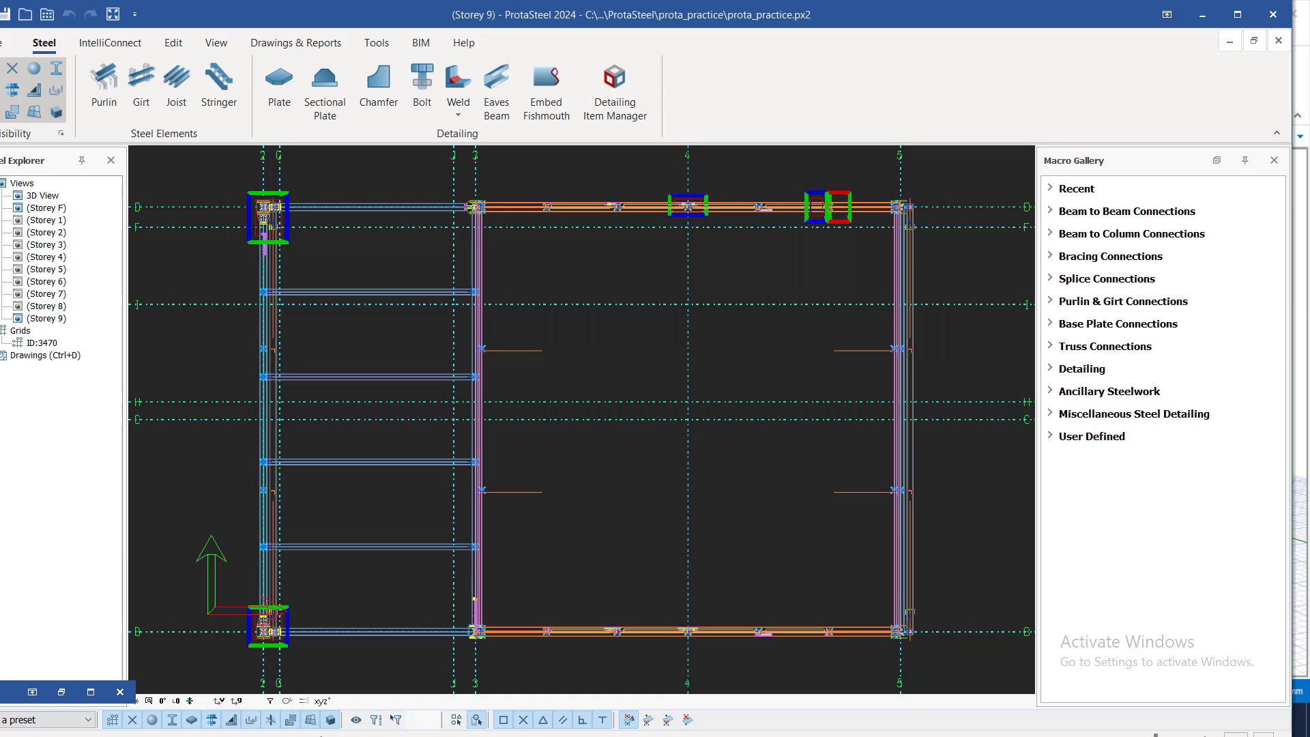
{"action": "left_click", "coordinate": [1254, 40]}
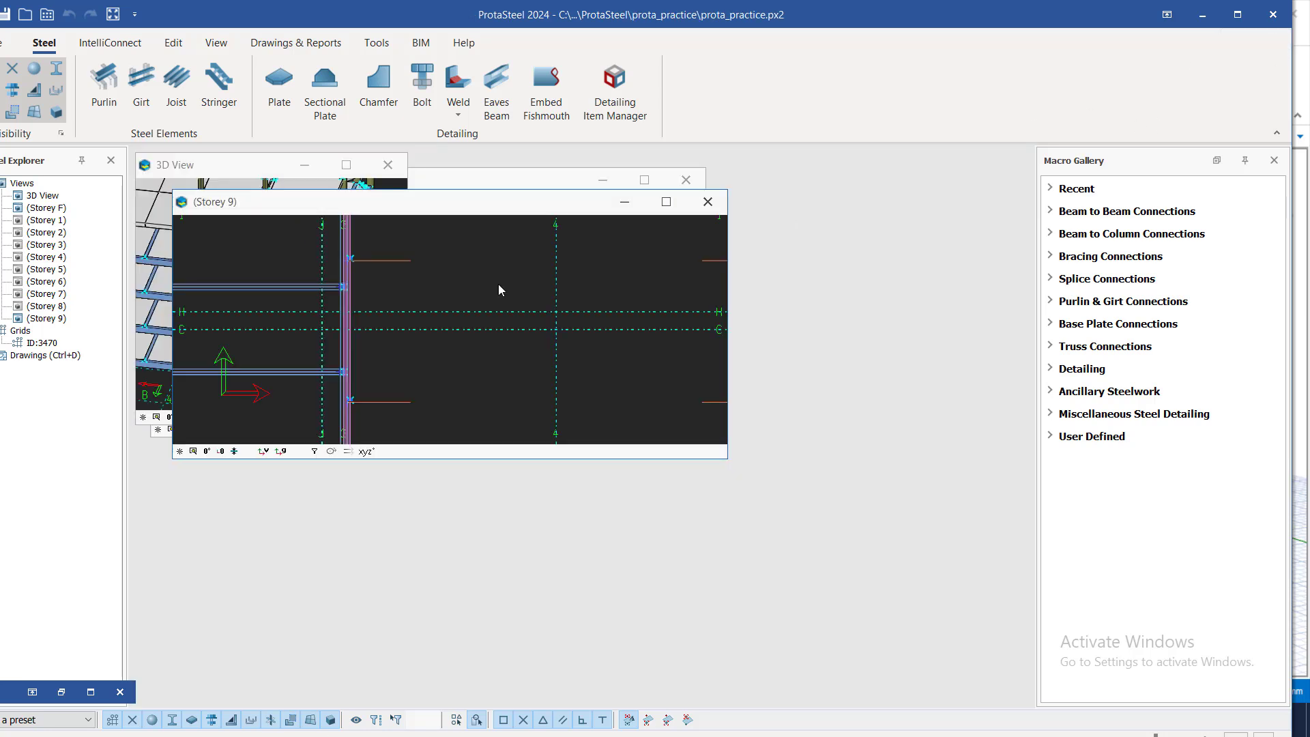
{"action": "left_click", "coordinate": [635, 181]}
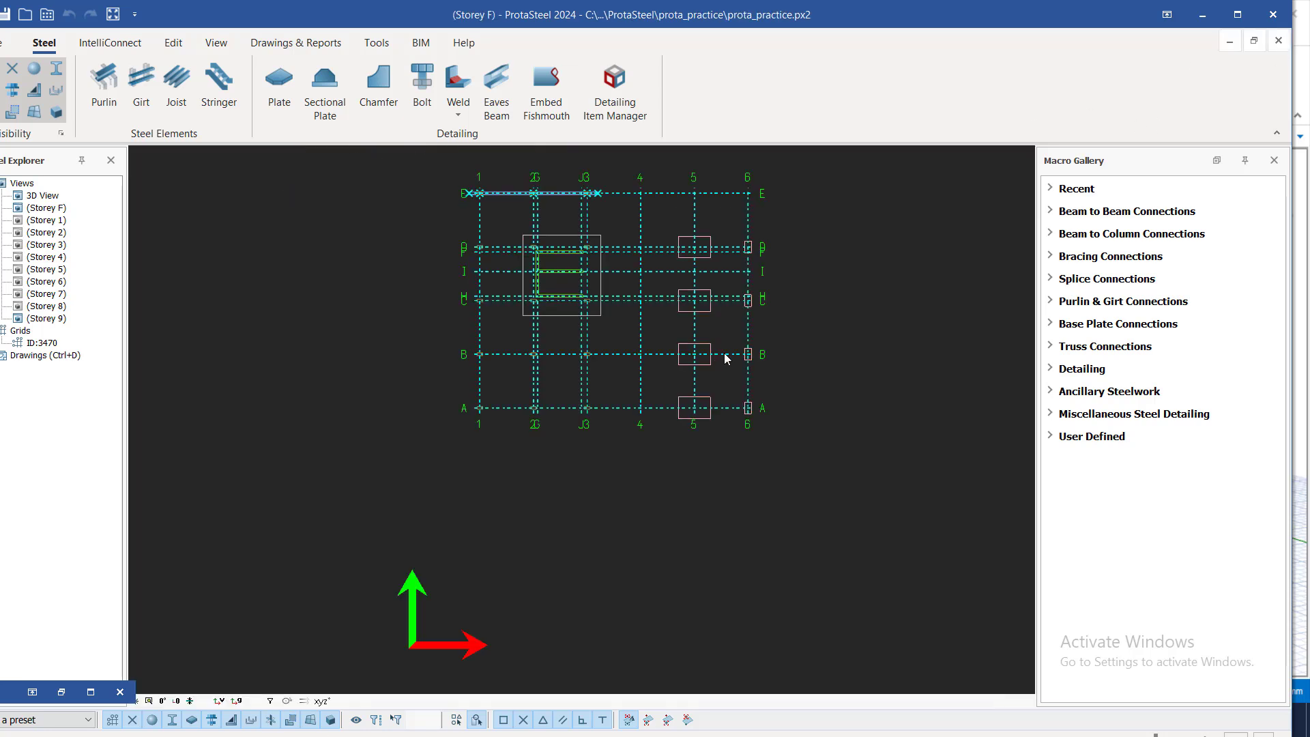
{"action": "left_click", "coordinate": [1254, 40]}
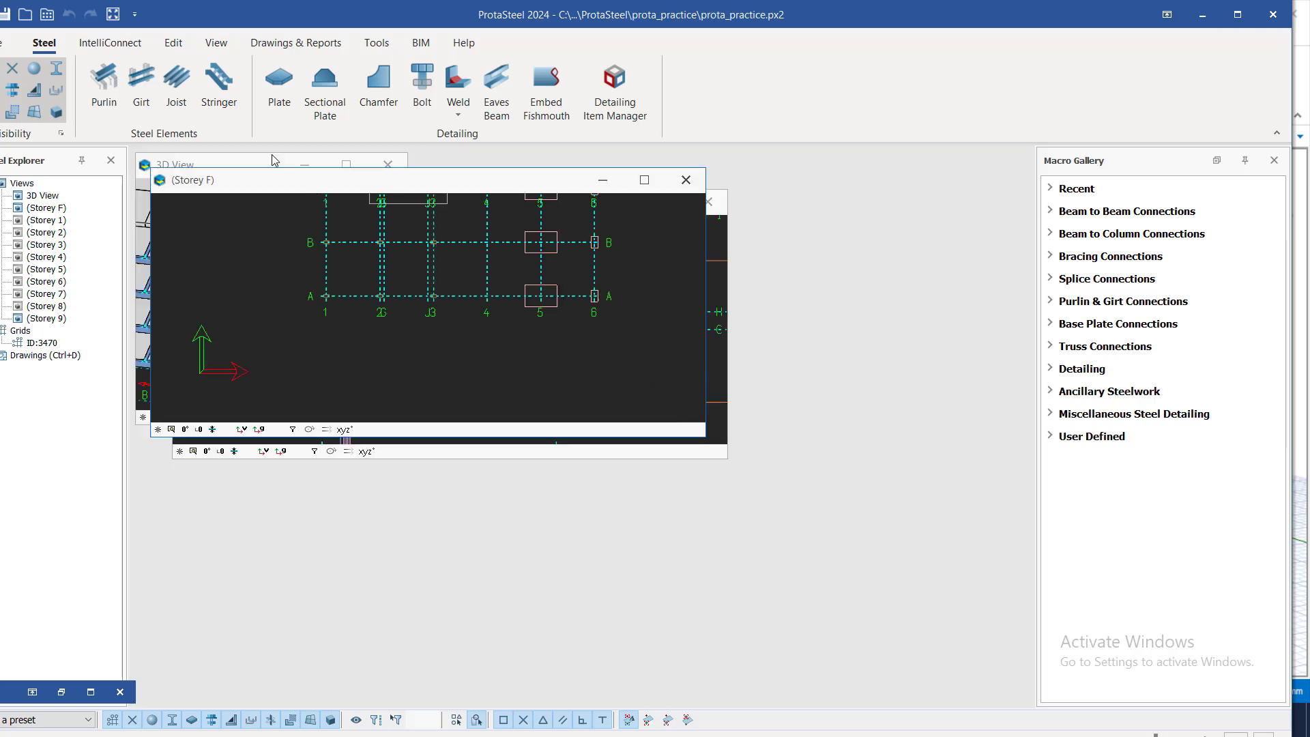
Minimise the 3D View, Storey 9 and Storey F view windows to clear the workspace
{"action": "left_click", "coordinate": [304, 165]}
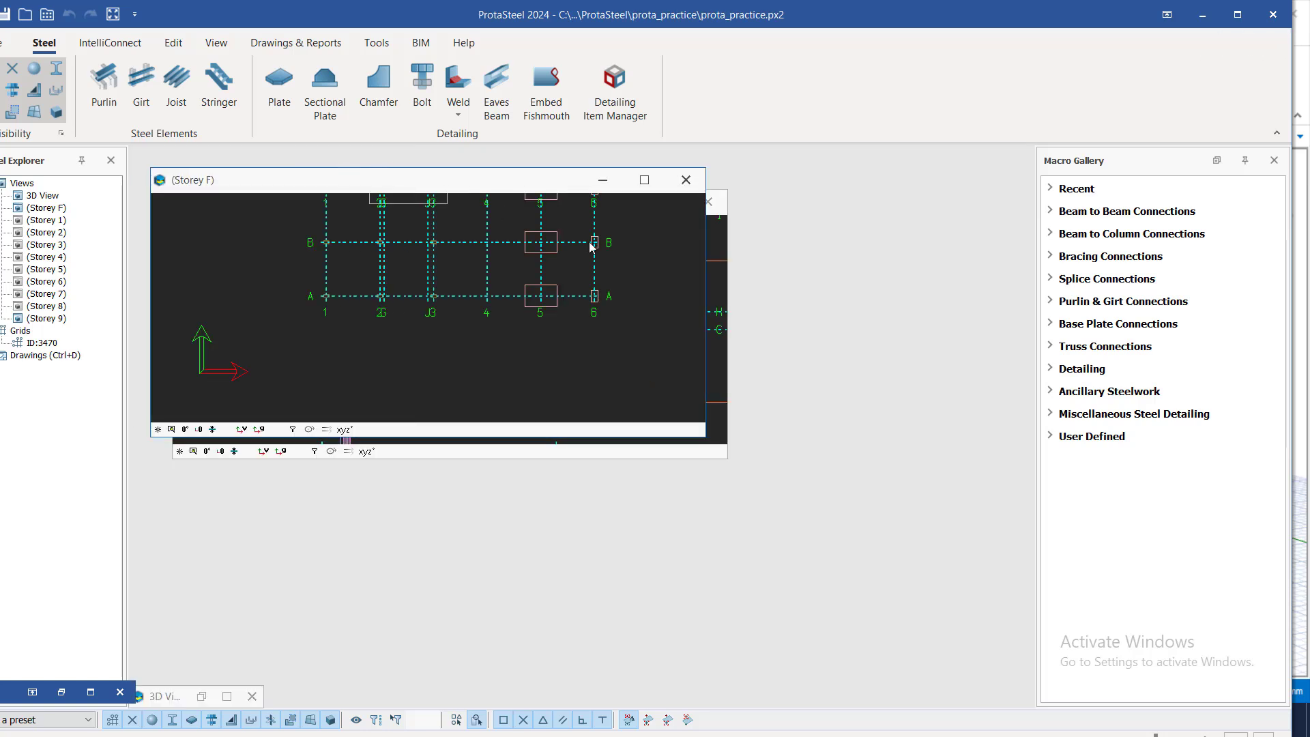
{"action": "left_click_drag", "start_coordinate": [549, 185], "coordinate": [668, 421]}
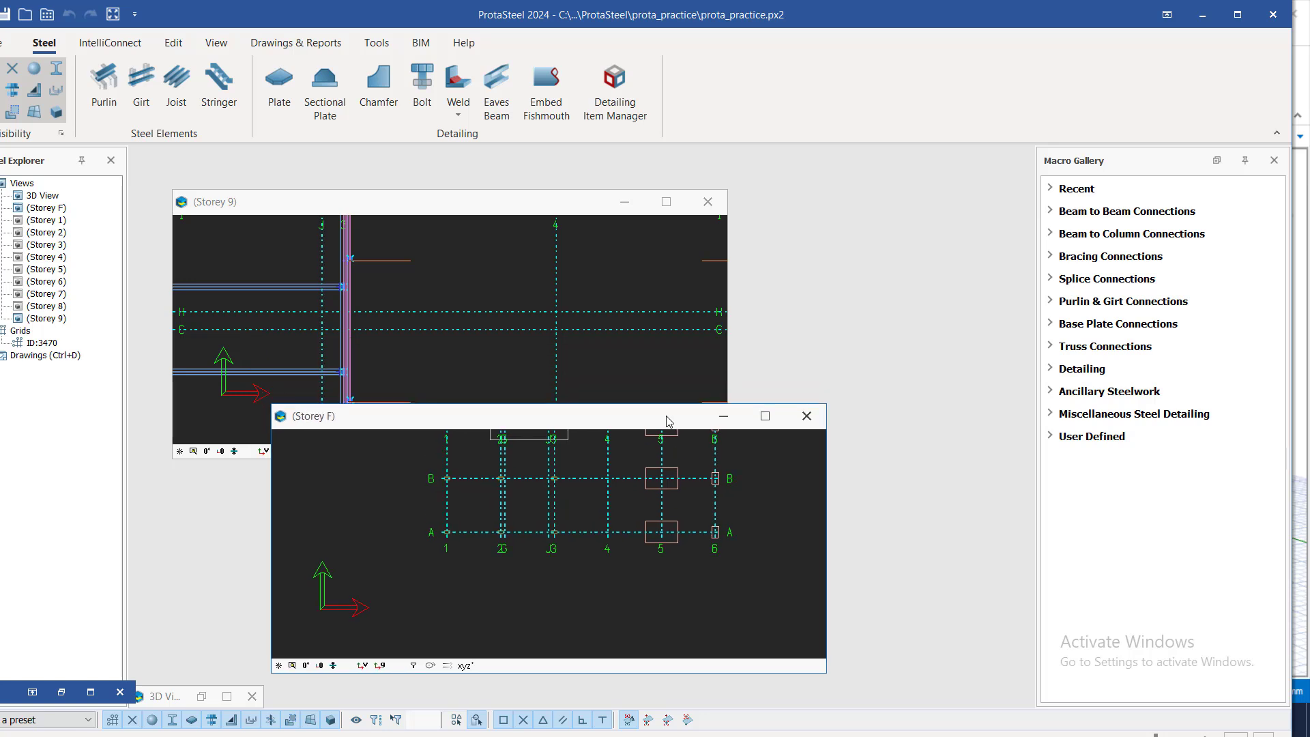
{"action": "left_click_drag", "start_coordinate": [561, 194], "coordinate": [403, 219]}
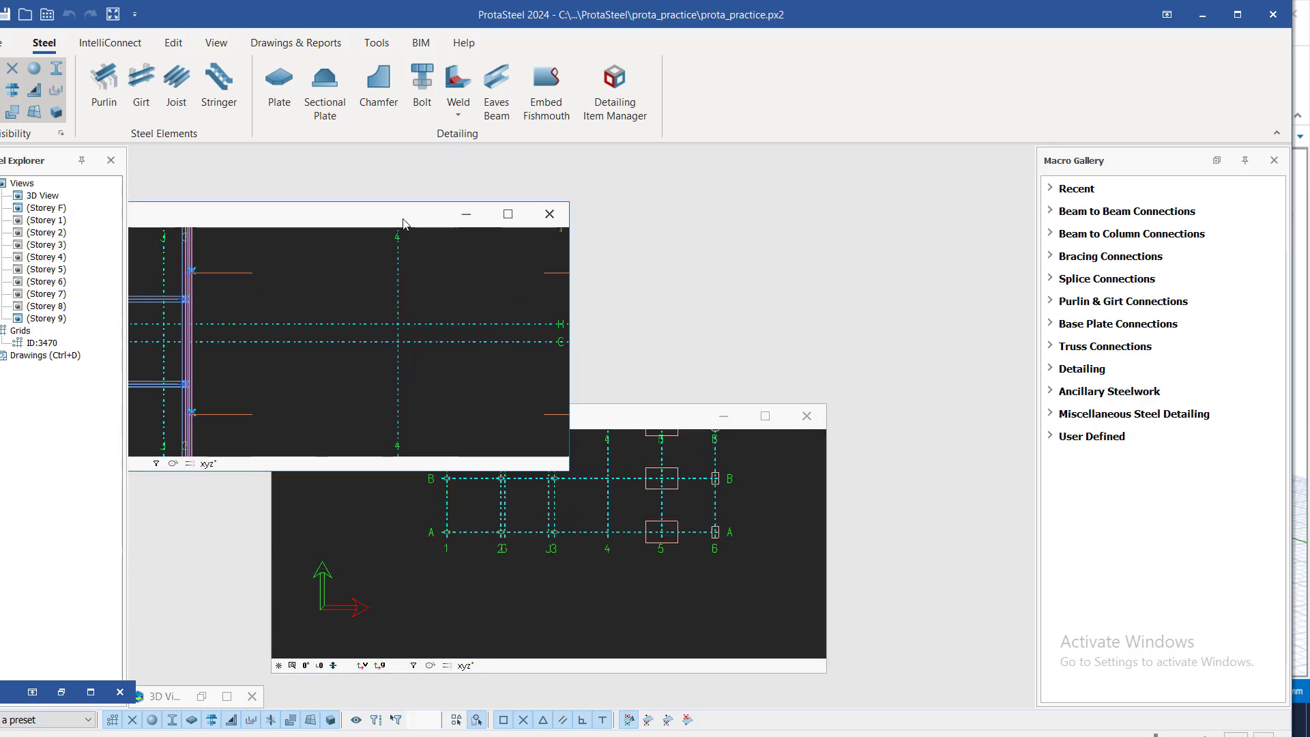
{"action": "left_click", "coordinate": [464, 216]}
{"action": "left_click", "coordinate": [724, 417]}
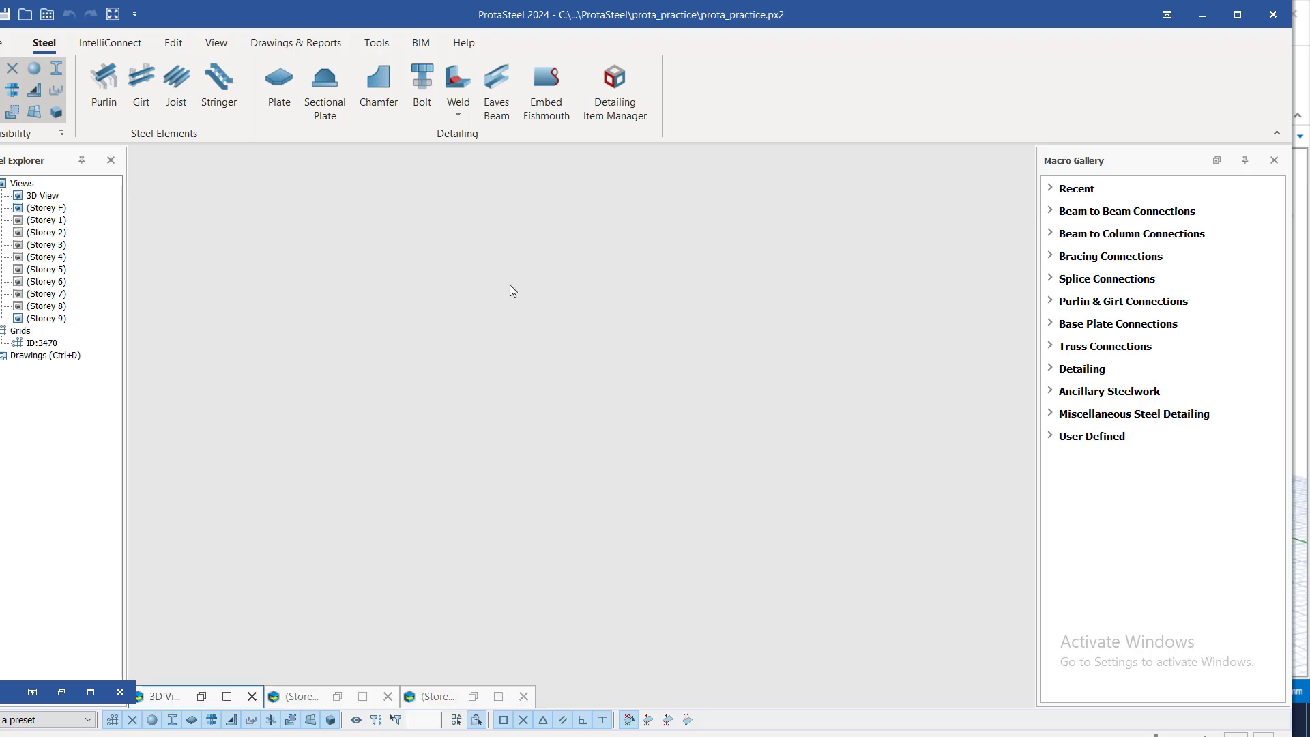
Maximise the 3D View to examine the whole building model, and minimise it again
{"action": "left_click", "coordinate": [179, 697]}
{"action": "left_click", "coordinate": [203, 697]}
{"action": "left_click", "coordinate": [227, 696]}
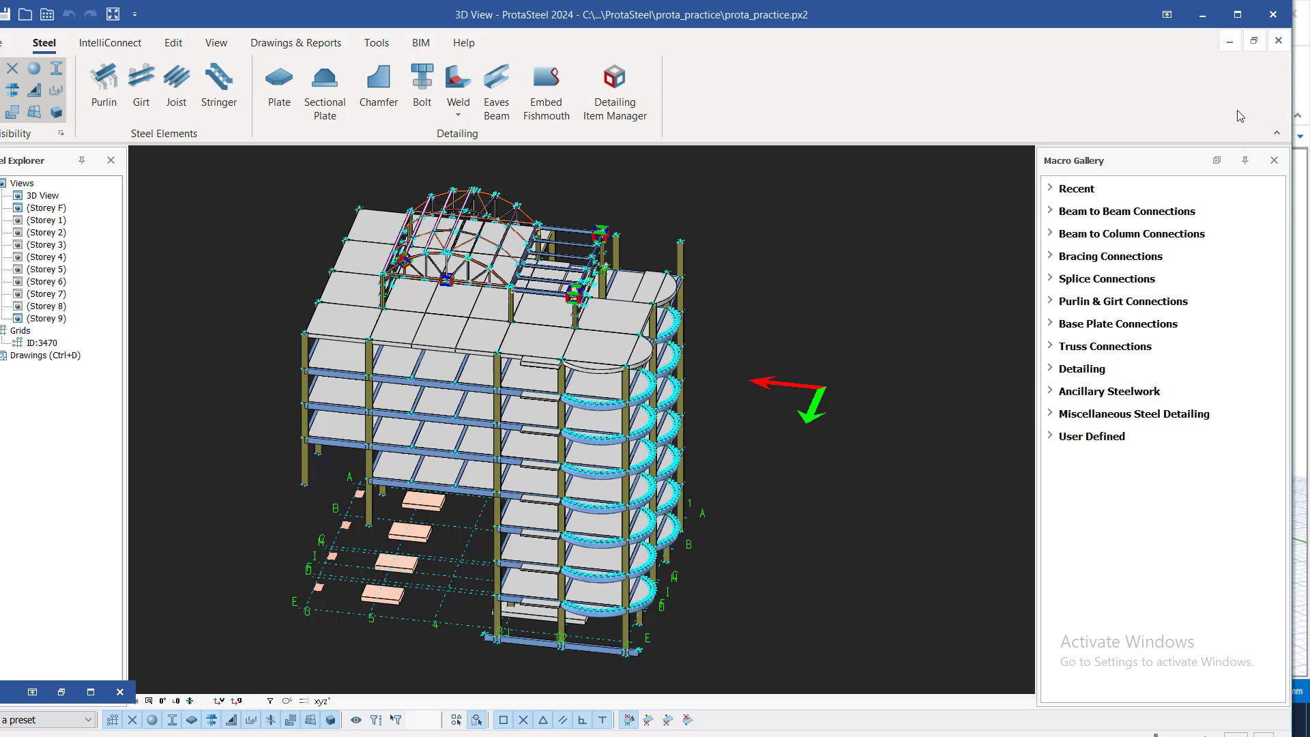
{"action": "left_click", "coordinate": [1230, 40]}
Examine the maximised Storey F plan and the full grid of the Storey 9 plan
{"action": "left_click", "coordinate": [451, 700]}
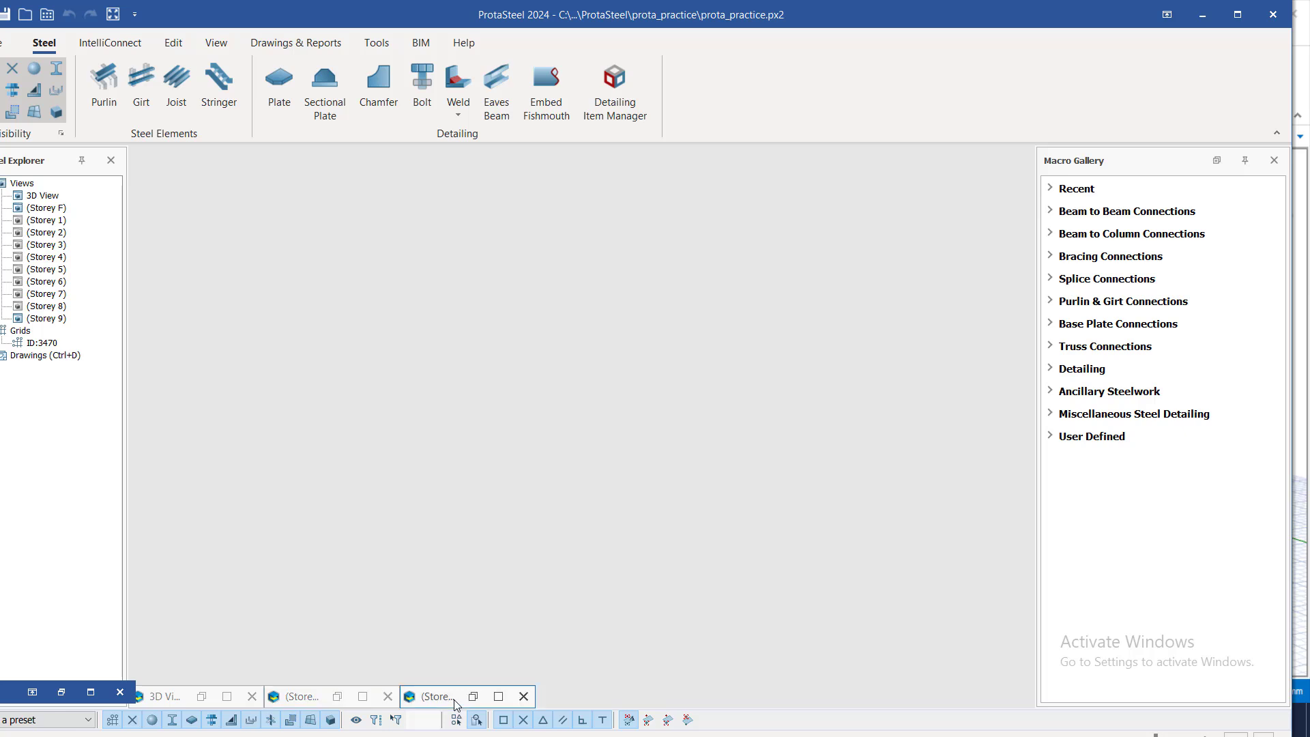
{"action": "left_click", "coordinate": [479, 698]}
{"action": "left_click", "coordinate": [498, 696]}
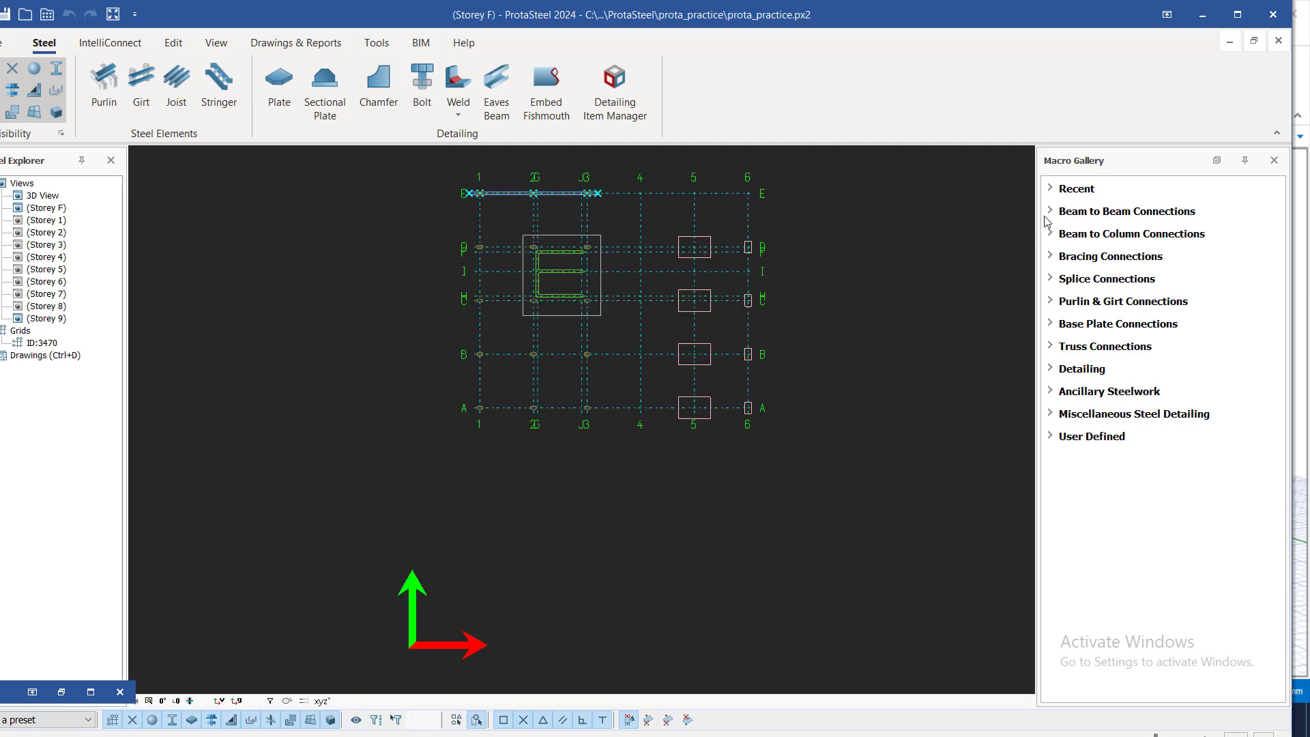
{"action": "left_click", "coordinate": [1230, 40]}
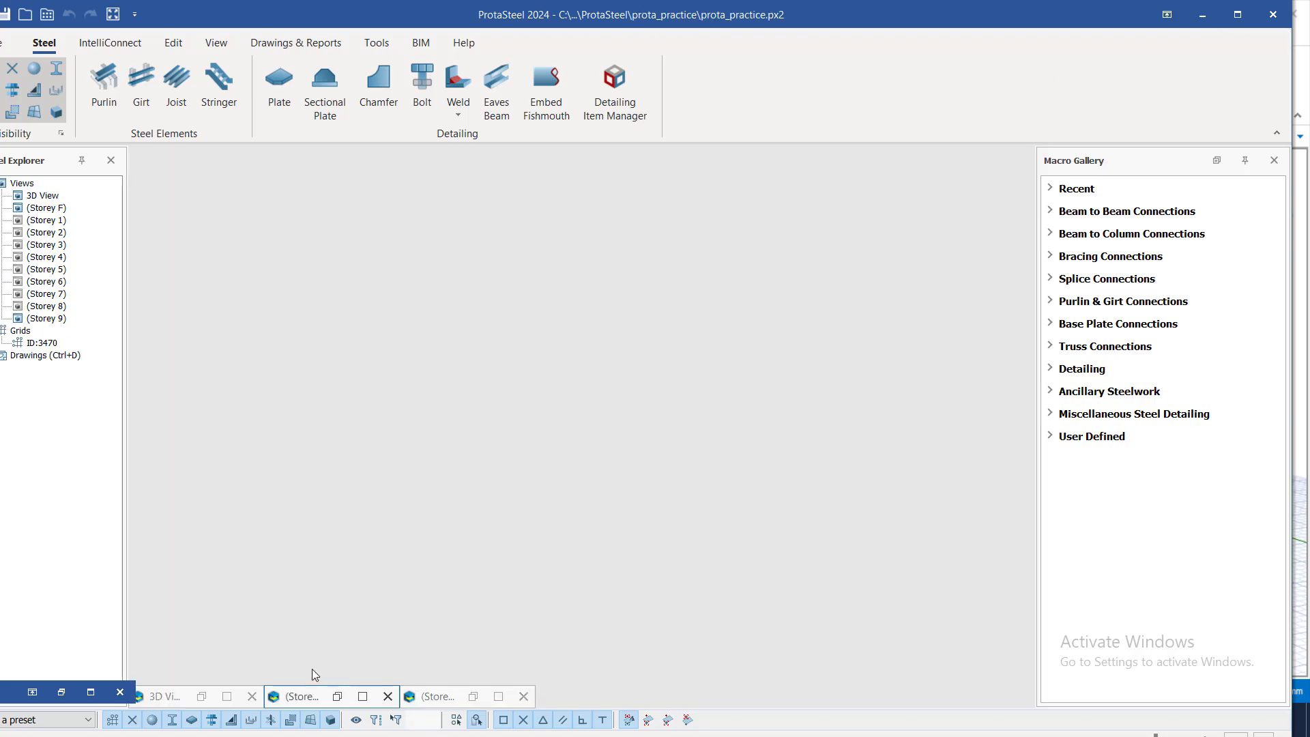
{"action": "left_click", "coordinate": [362, 696]}
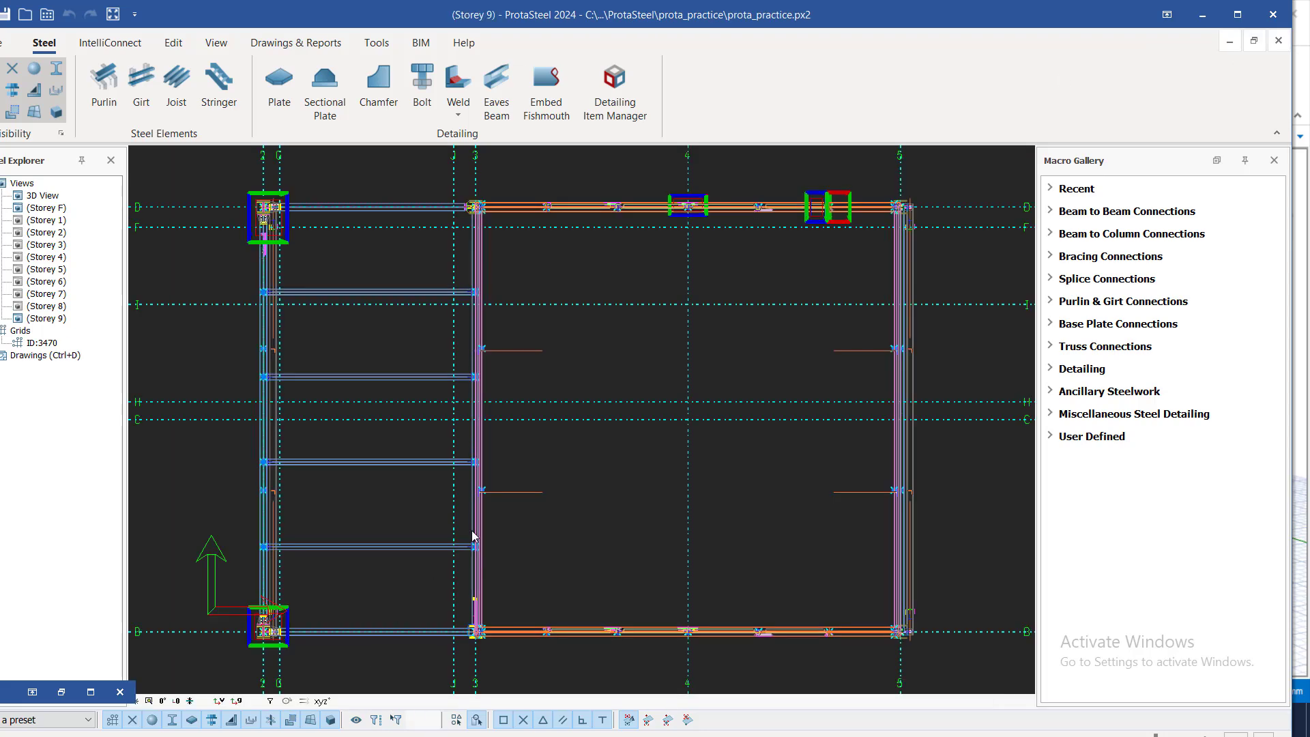
{"action": "scroll", "coordinate": [480, 425], "scroll_direction": "down", "scroll_amount": 5}
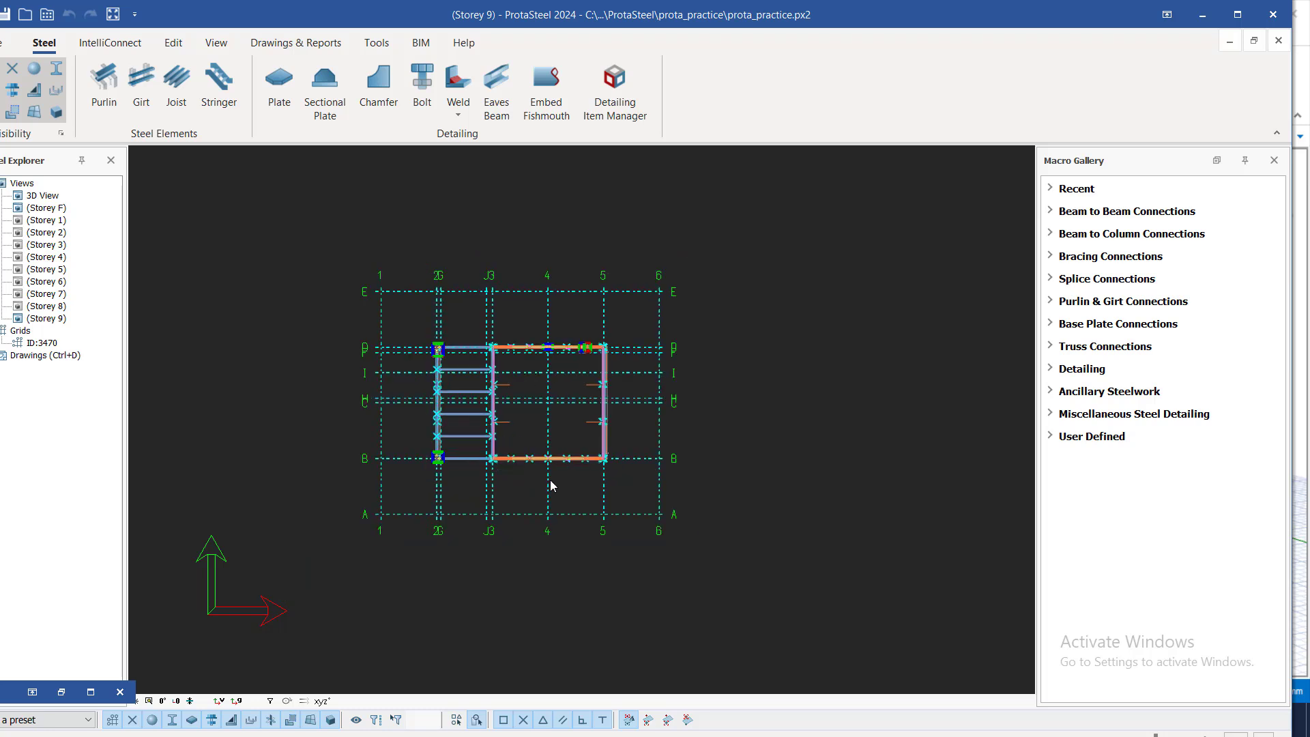
Open the model's Drawings environment and examine sheet 835-156-CE-001 with the building's 3D viewport
{"action": "double_click", "coordinate": [29, 354]}
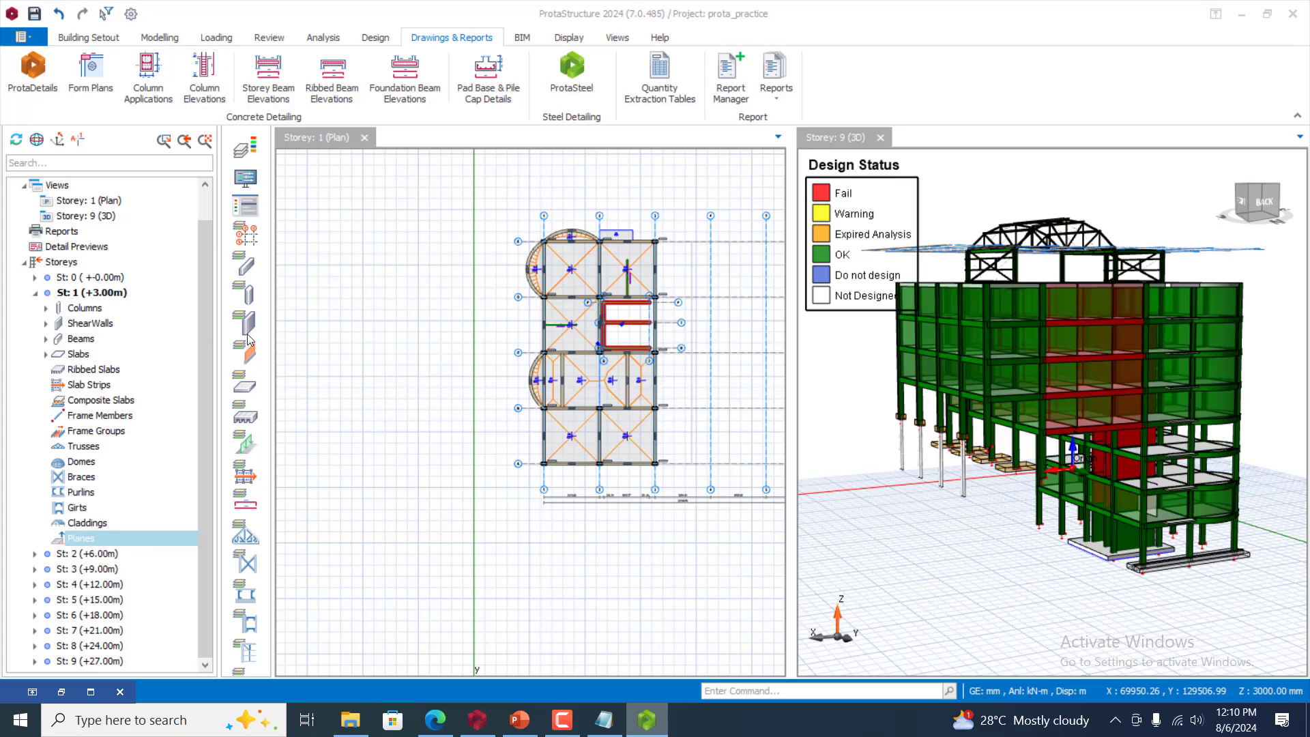
{"action": "left_click", "coordinate": [1242, 14]}
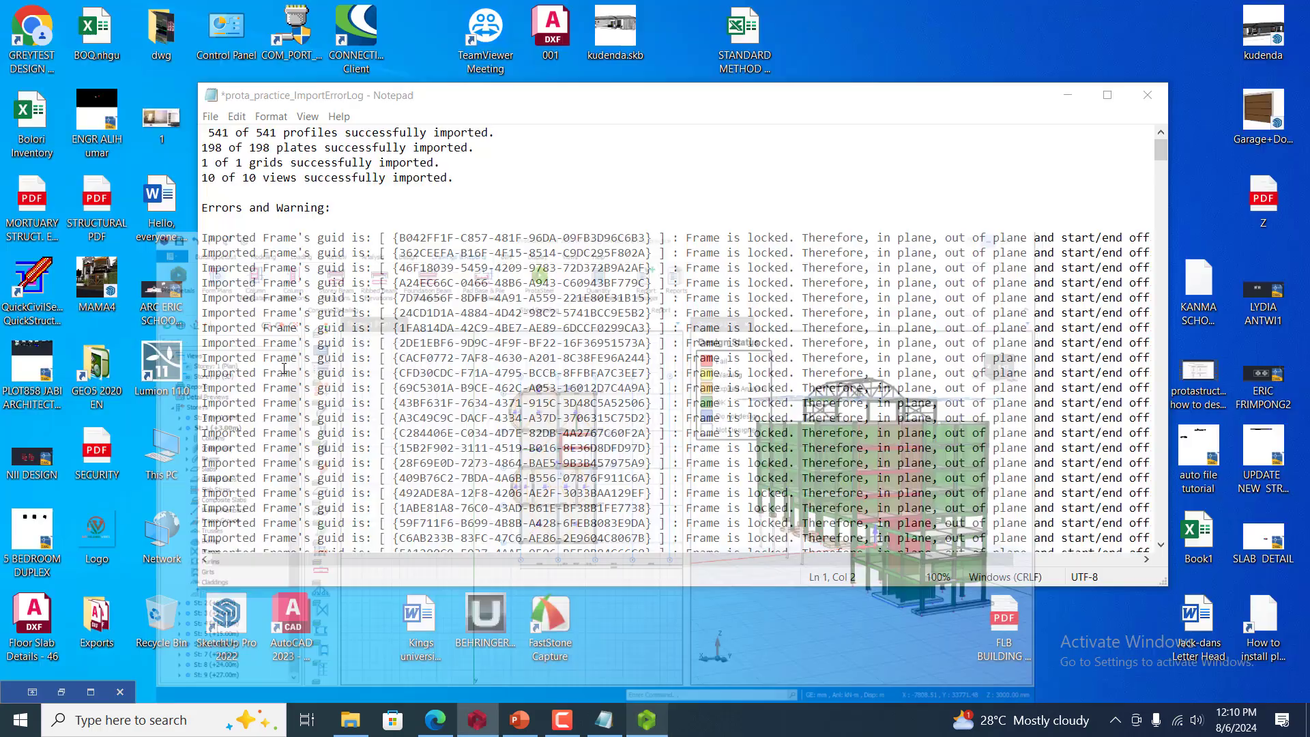
{"action": "mouse_move", "coordinate": [593, 717]}
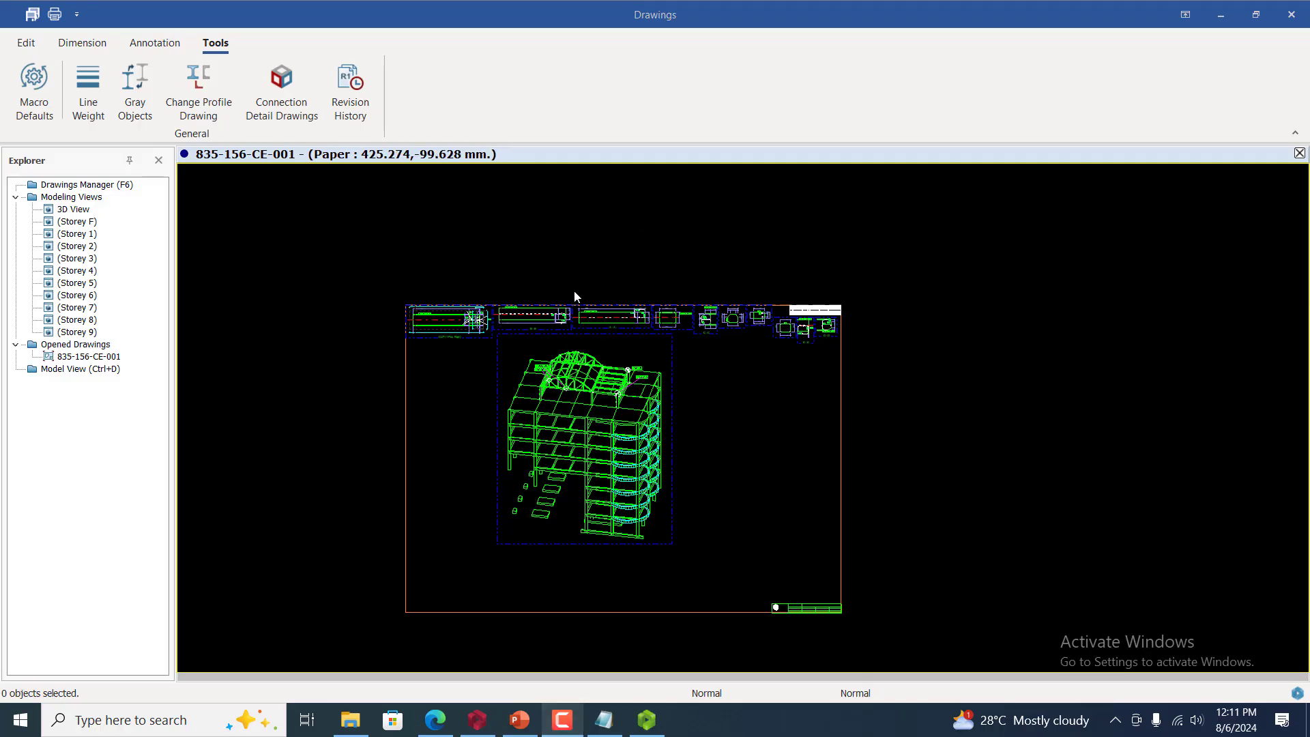
{"action": "scroll", "coordinate": [600, 485], "scroll_direction": "up", "scroll_amount": 1}
{"action": "scroll", "coordinate": [722, 371], "scroll_direction": "up", "scroll_amount": 1}
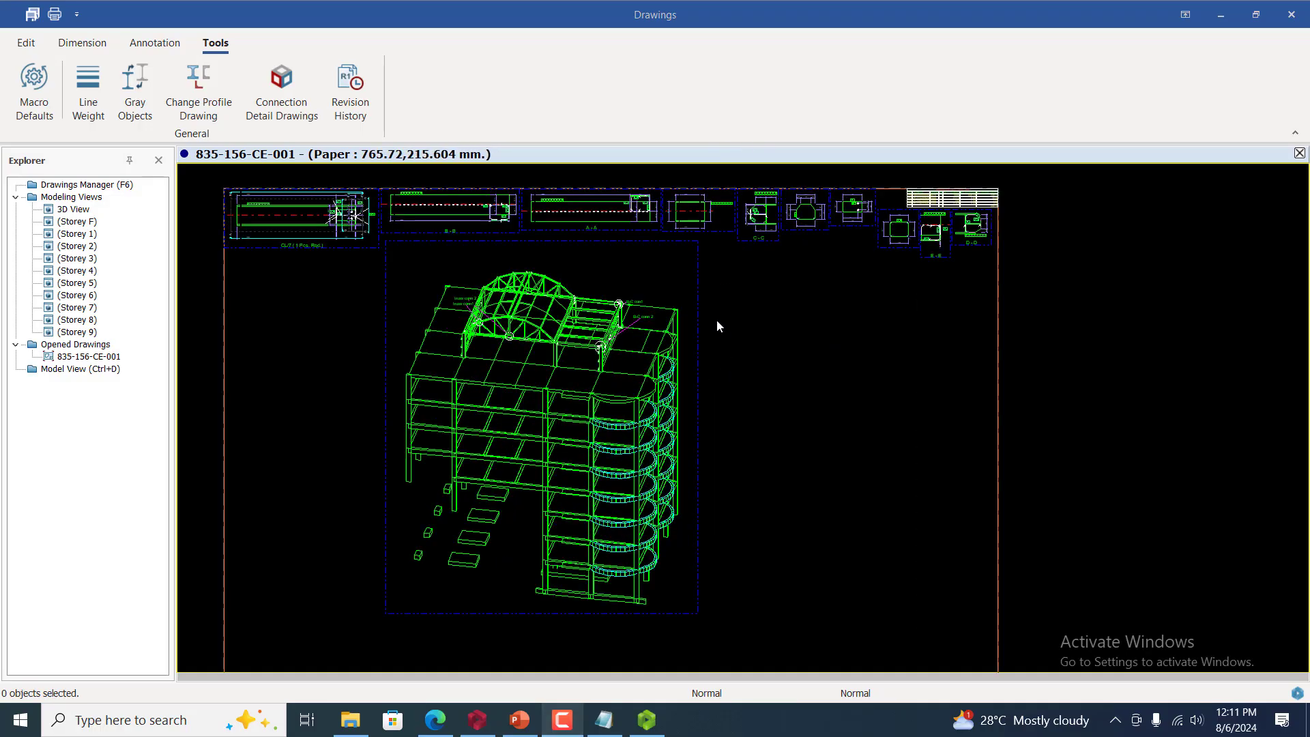
{"action": "scroll", "coordinate": [696, 292], "scroll_direction": "down", "scroll_amount": 3}
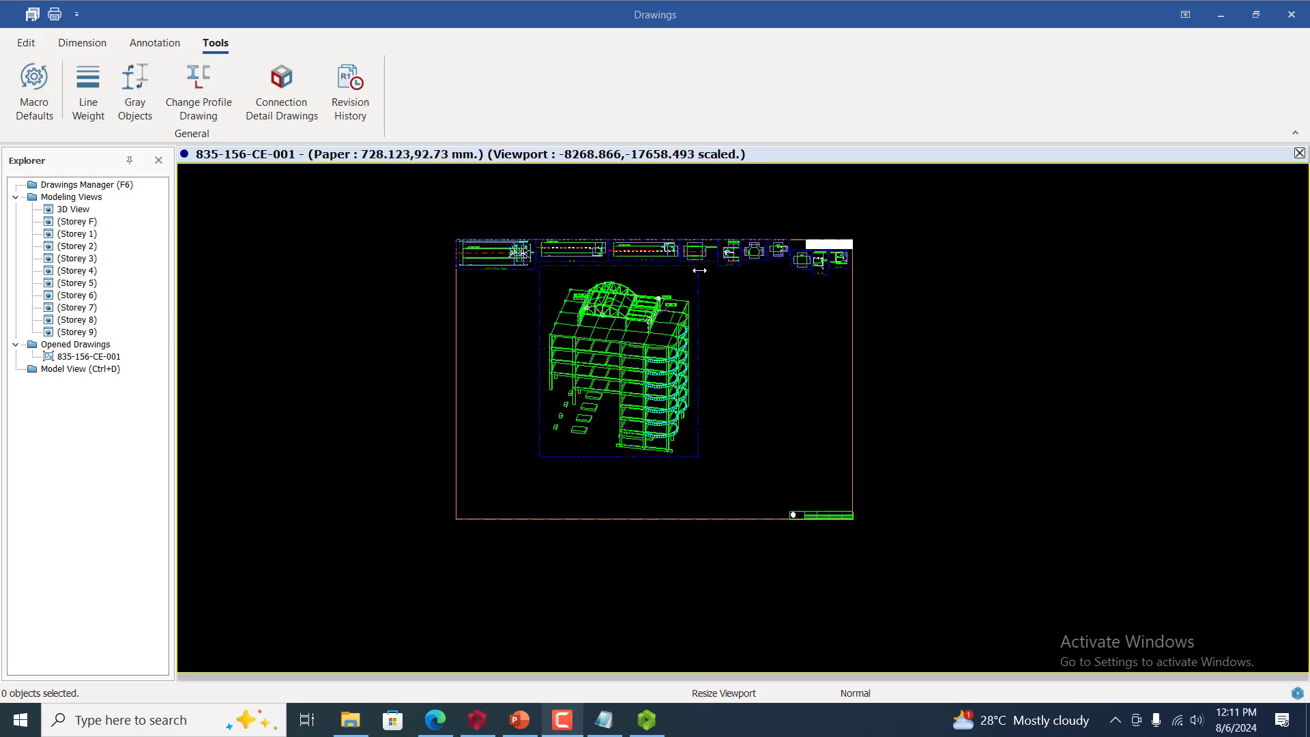
In the 3D viewport's filter settings, accept Profile, Floor, Plate, Bolt Group, Weld and Solid as the included object types
{"action": "left_click", "coordinate": [696, 267]}
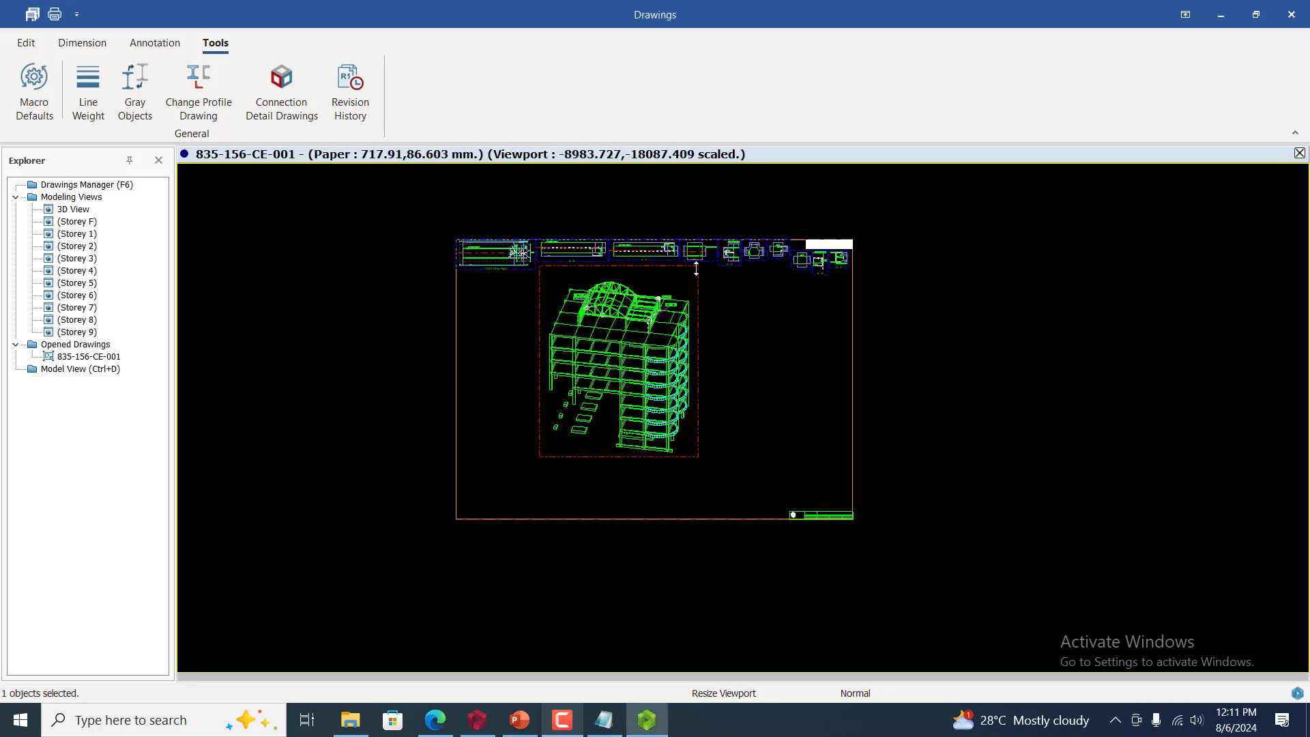
{"action": "double_click", "coordinate": [702, 279]}
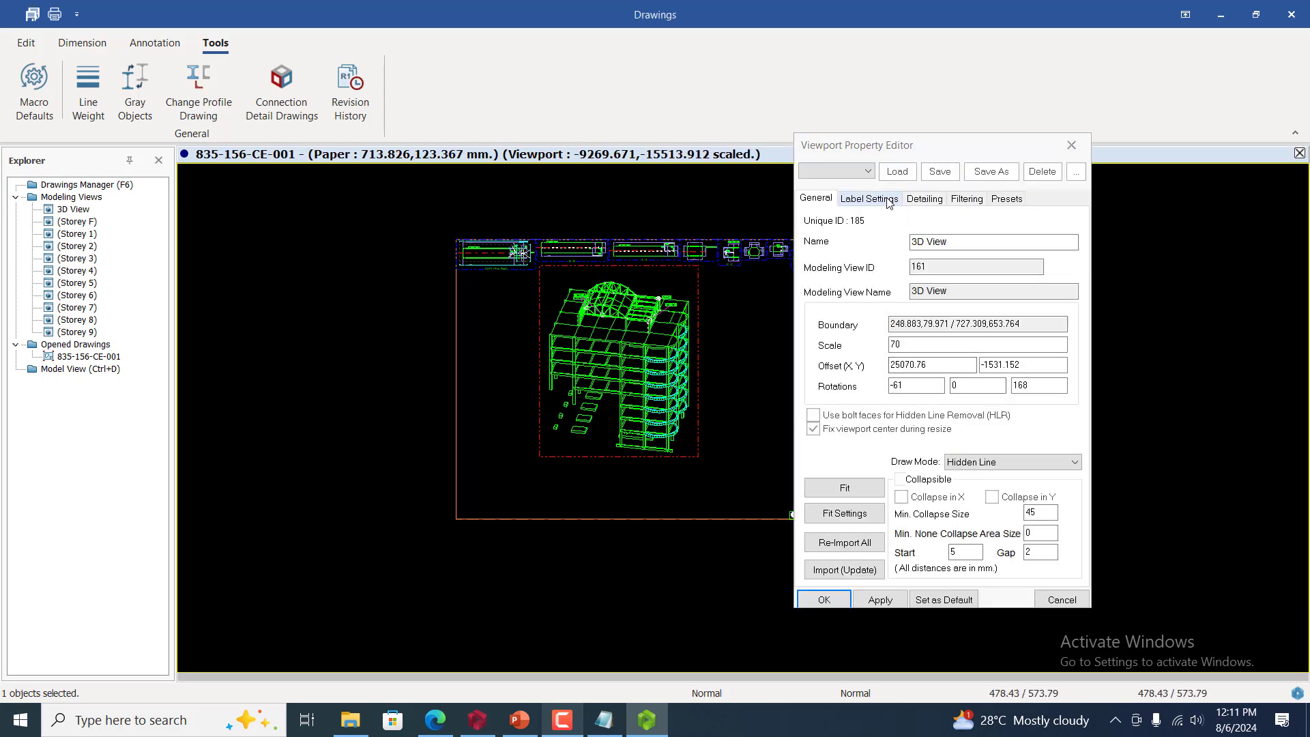
{"action": "left_click", "coordinate": [969, 200]}
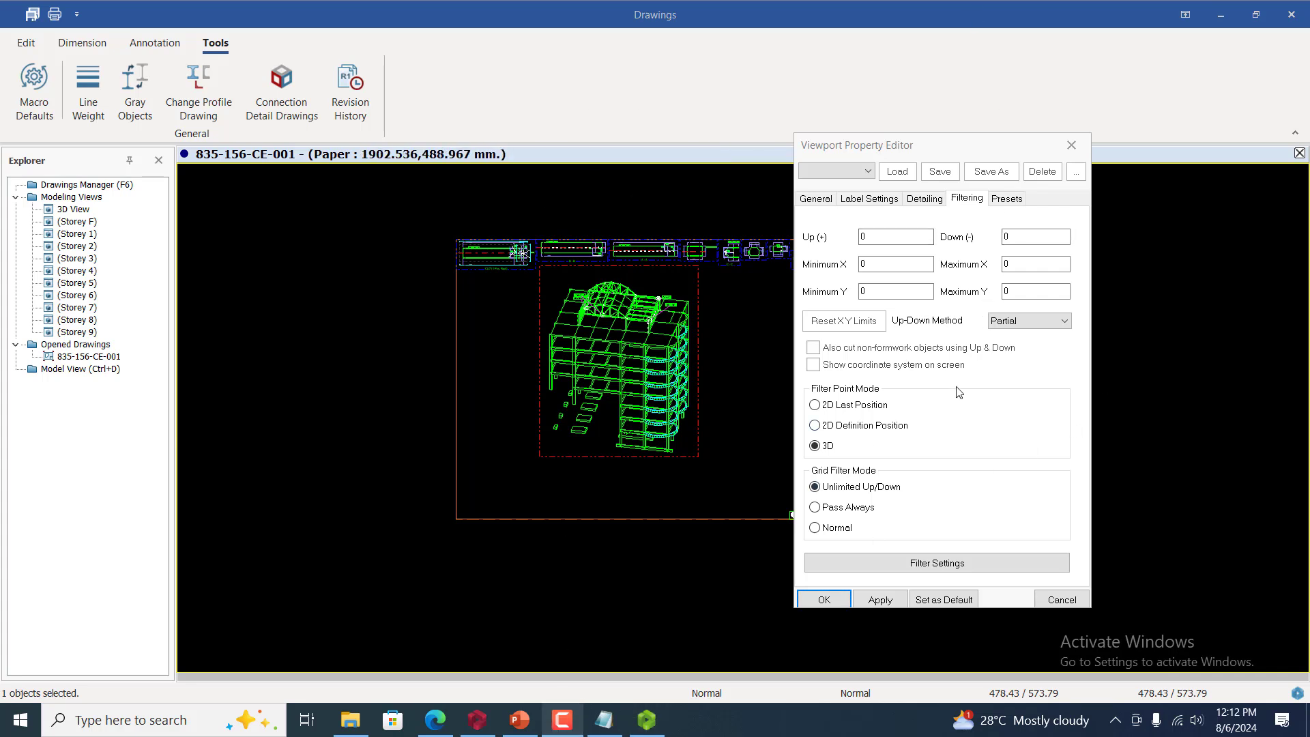
{"action": "left_click", "coordinate": [958, 565]}
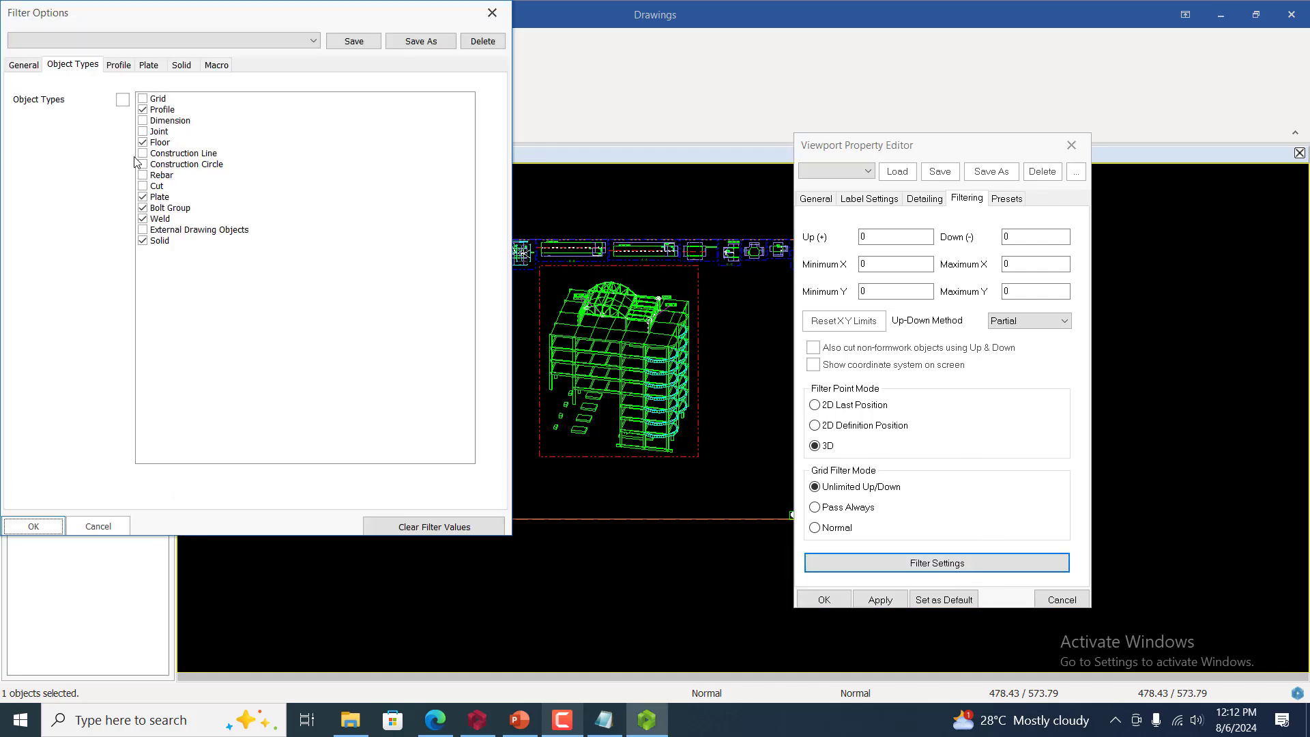
{"action": "left_click", "coordinate": [143, 241]}
{"action": "left_click", "coordinate": [144, 240]}
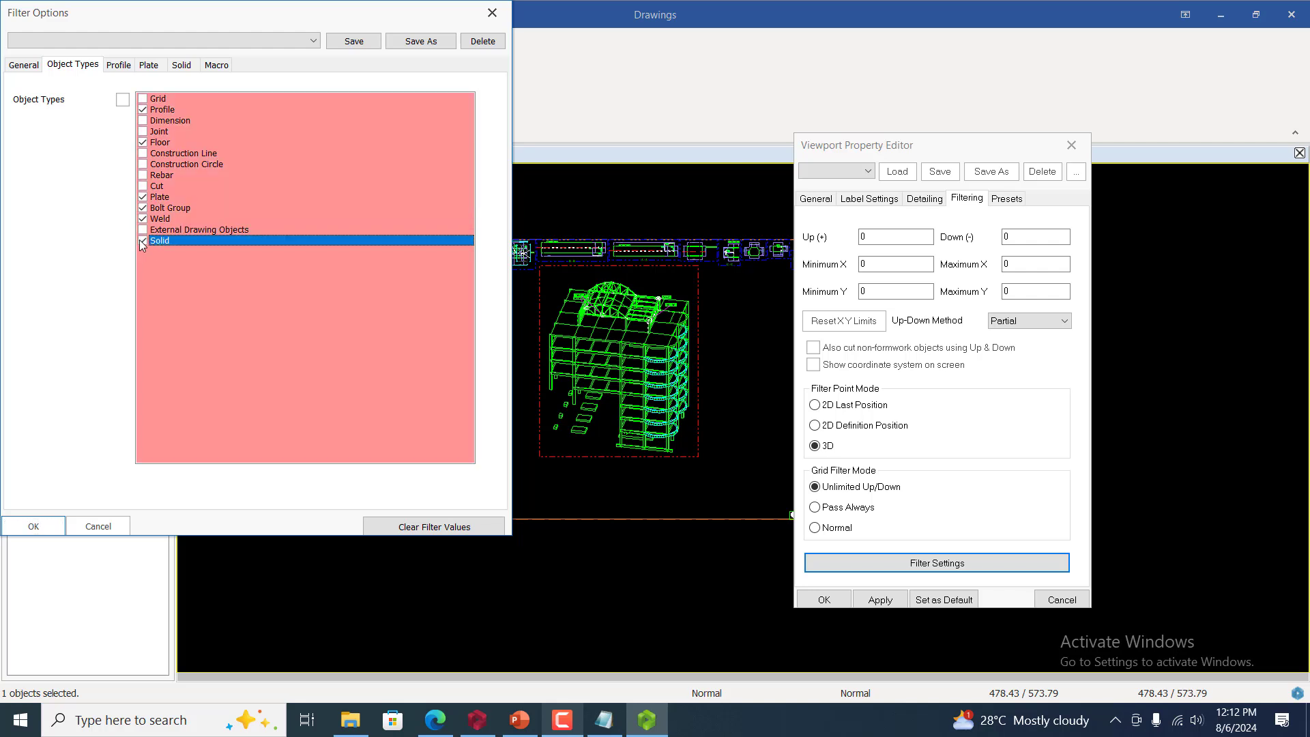
{"action": "left_click", "coordinate": [40, 526]}
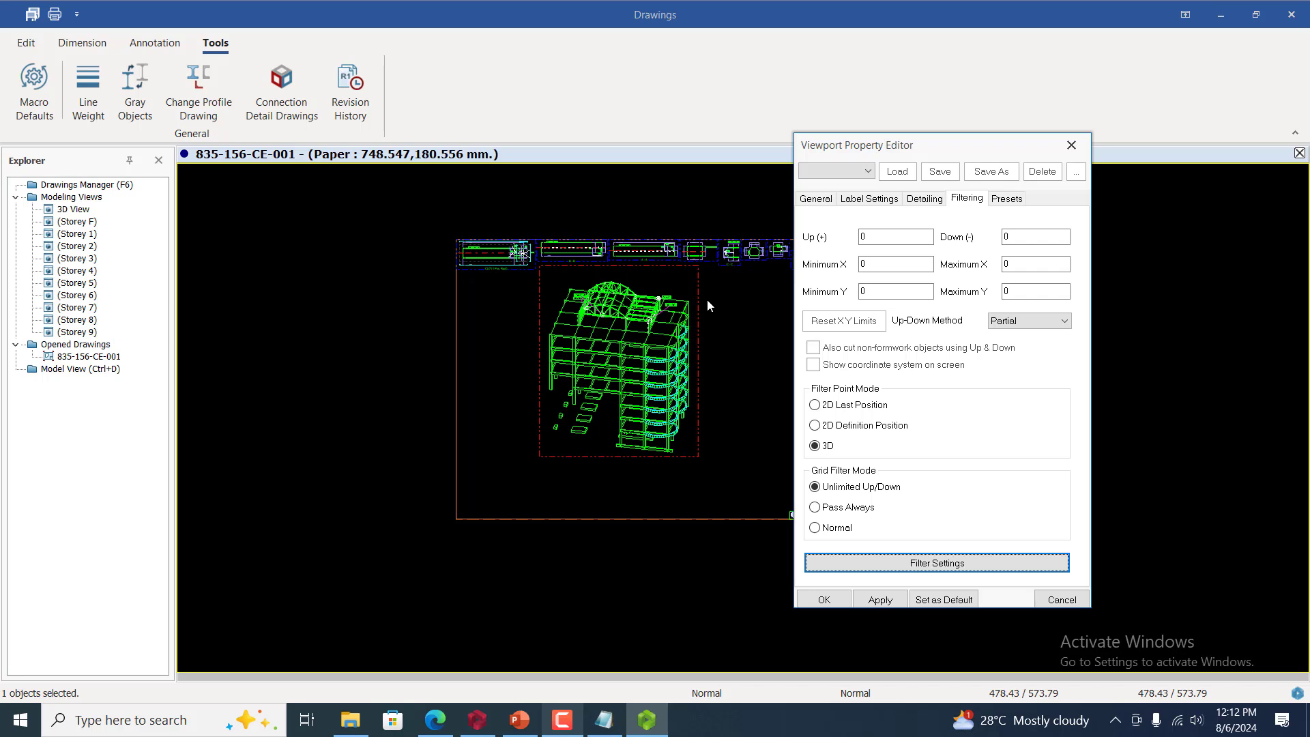
Accept the 3D viewport's filtering properties and close the Viewport Property Editor
{"action": "left_click", "coordinate": [824, 600]}
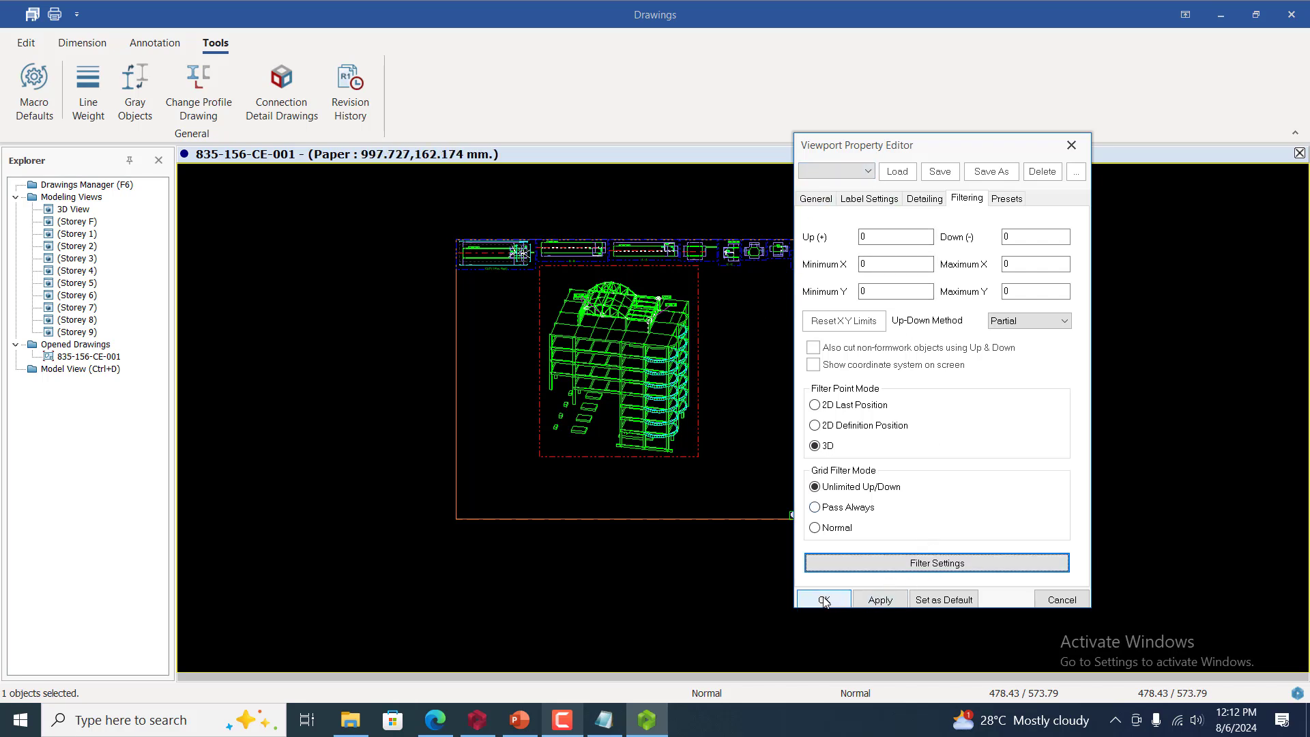
{"action": "left_click", "coordinate": [823, 599]}
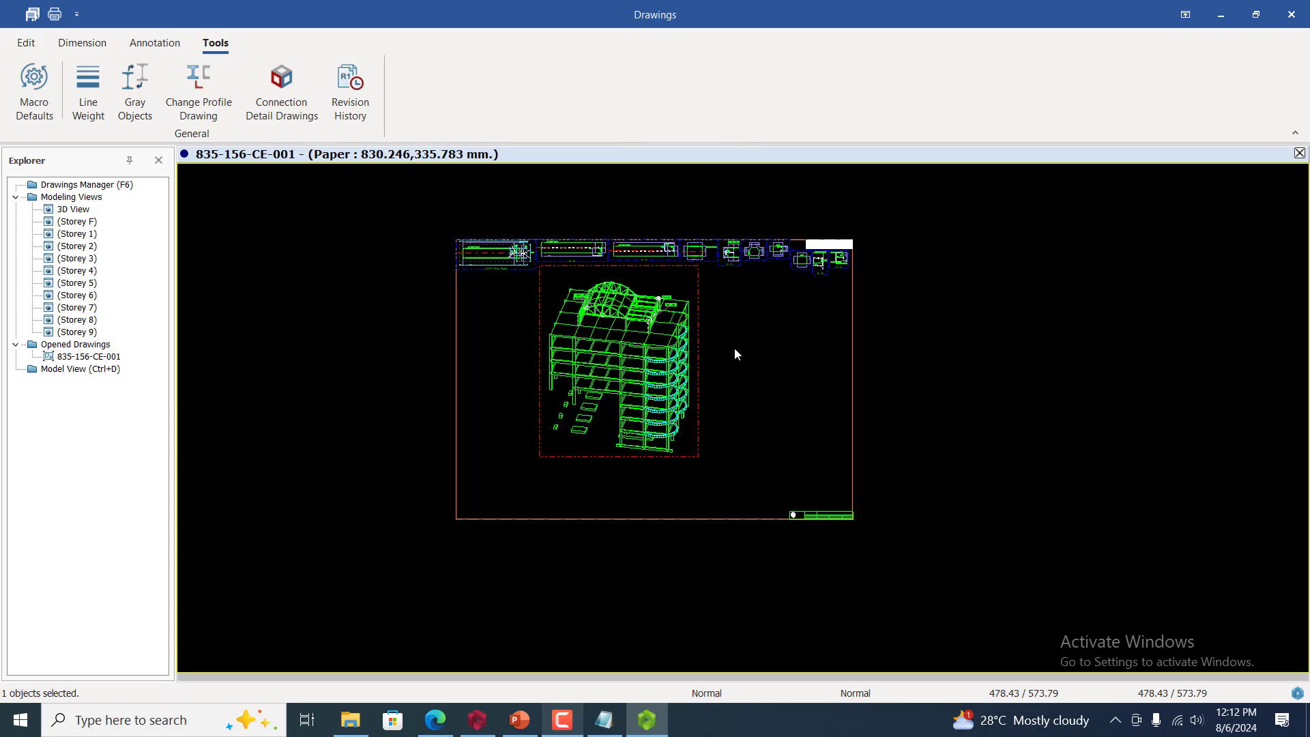
{"action": "scroll", "coordinate": [876, 320], "scroll_direction": "up", "scroll_amount": 1}
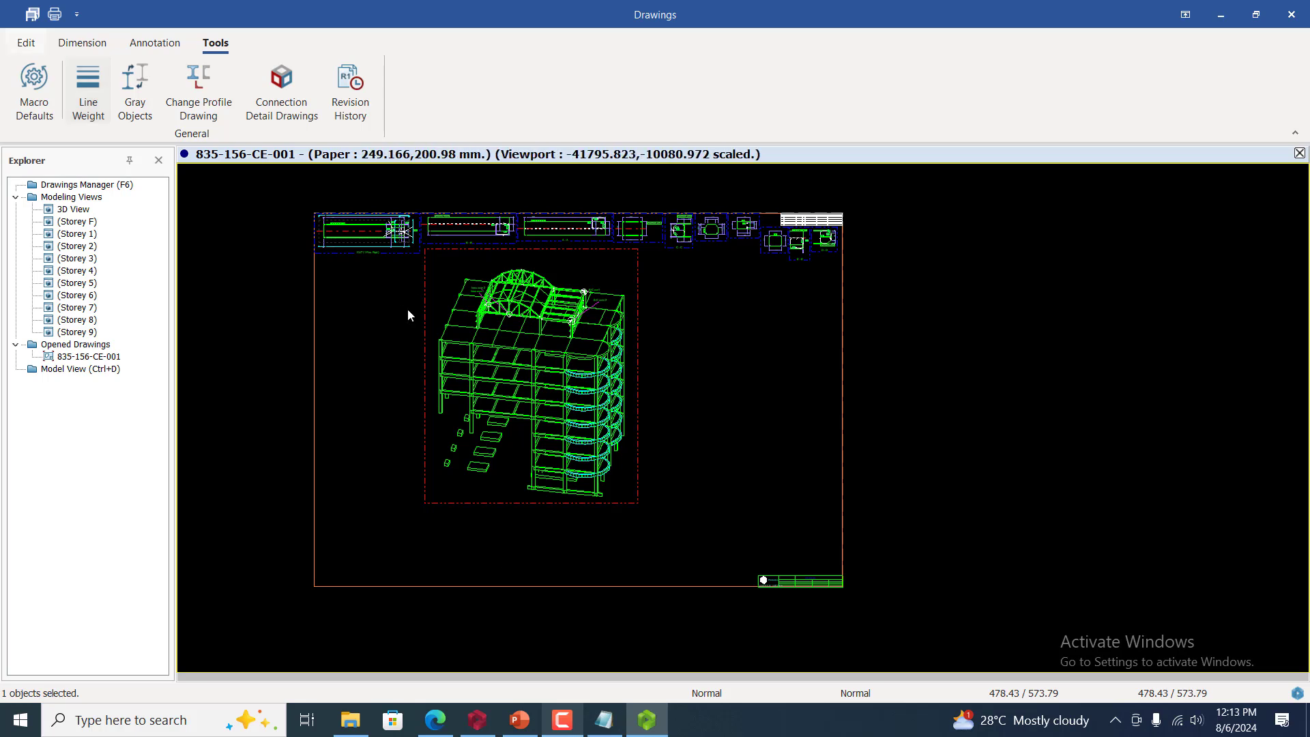
Create connection detail drawings for B-C con1, B-C conn 2, truss conn1 and truss conn 2 beside the 3D viewport
{"action": "left_click", "coordinate": [36, 44]}
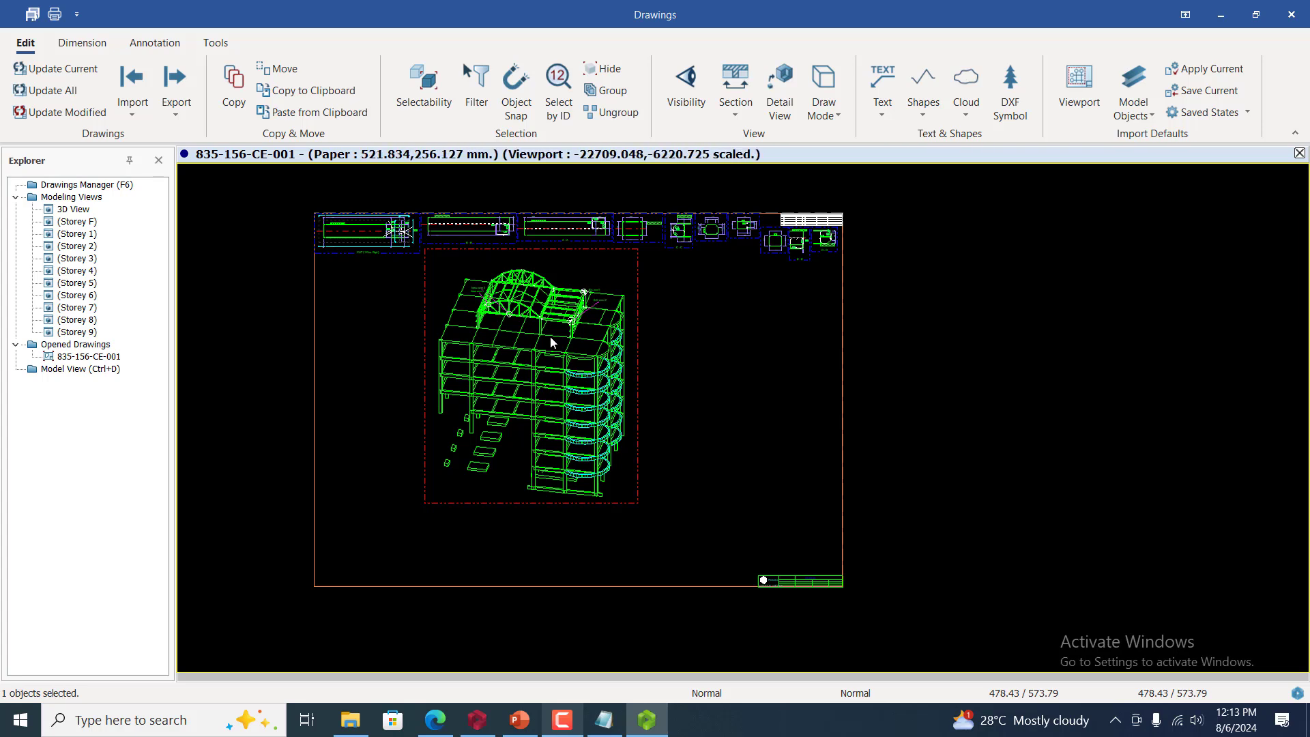
{"action": "left_click", "coordinate": [215, 43]}
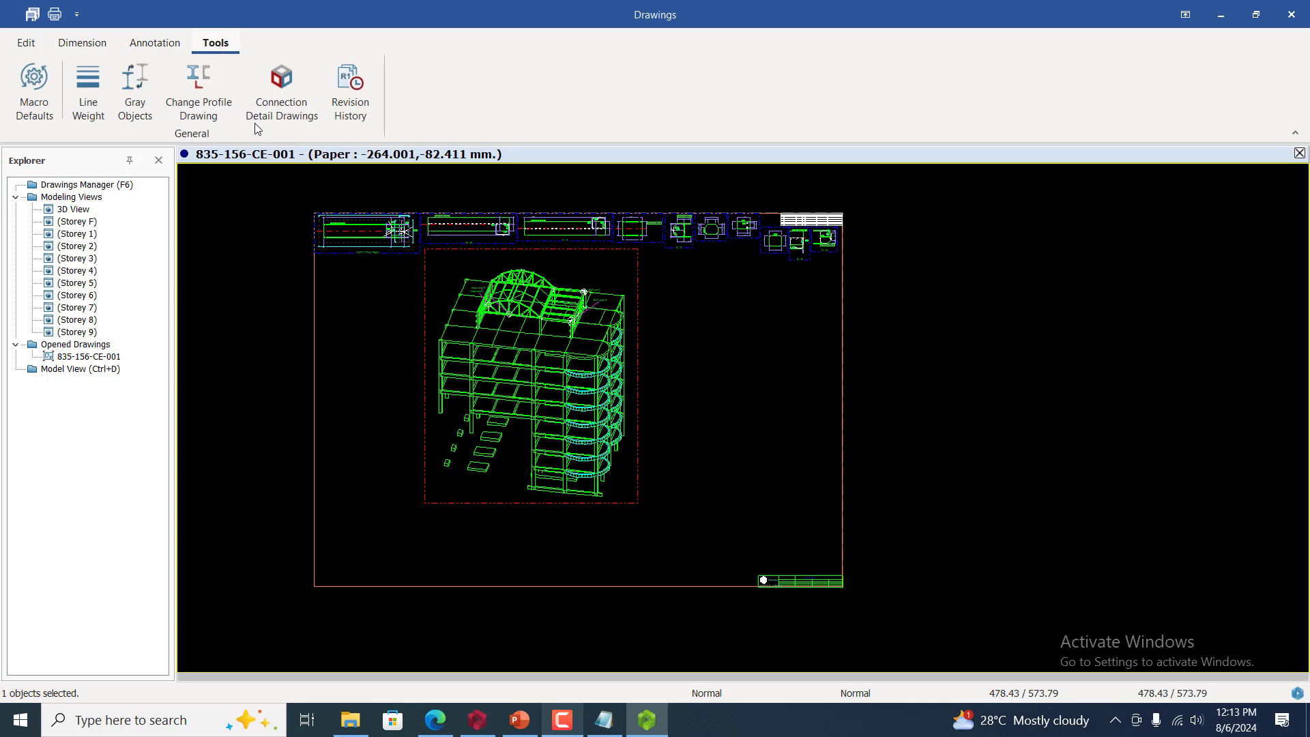
{"action": "left_click", "coordinate": [289, 88]}
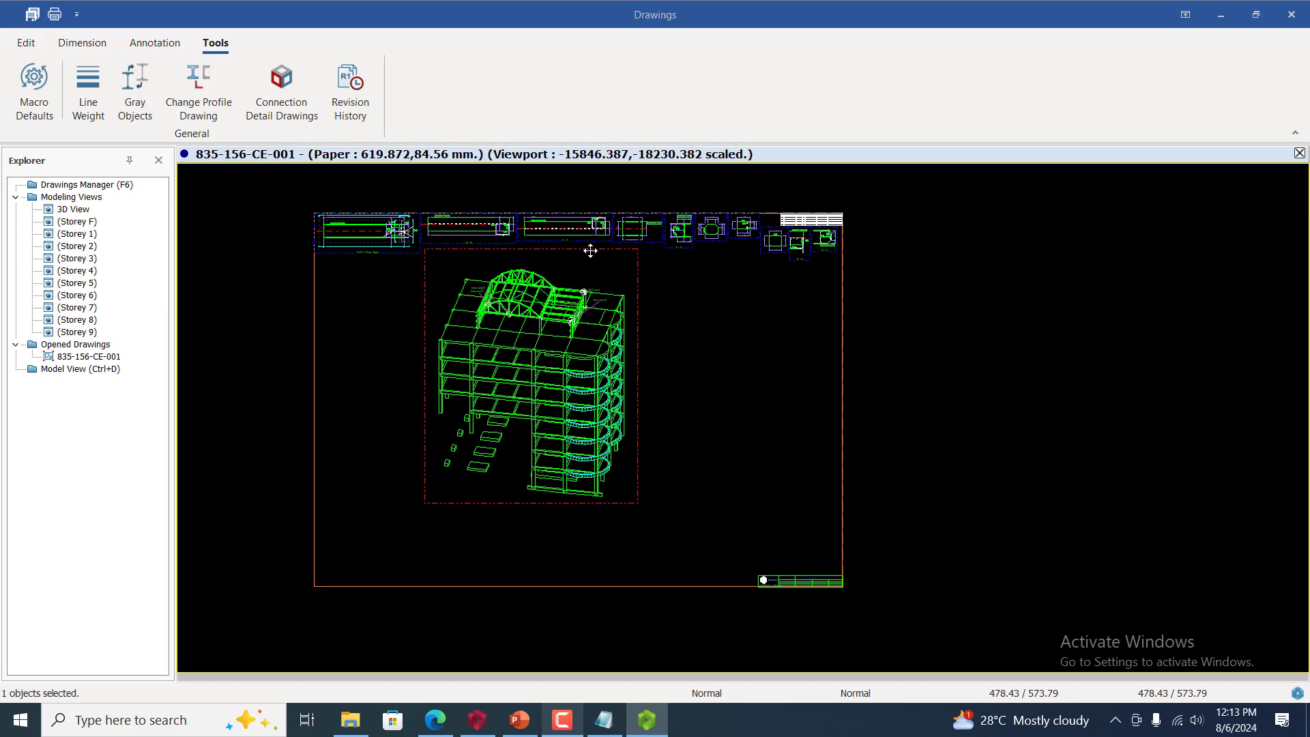
{"action": "scroll", "coordinate": [789, 416], "scroll_direction": "down", "scroll_amount": 2}
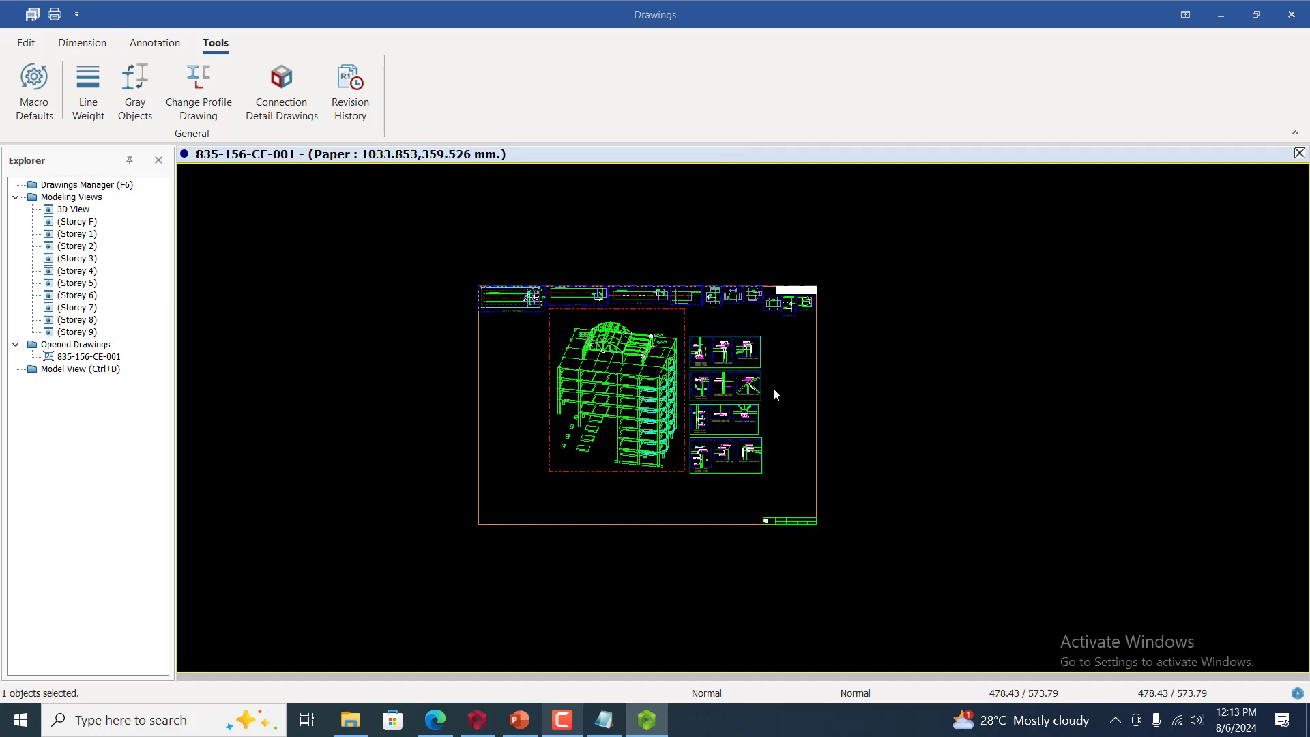
Examine the B-C con1 connection detail, including its left detail, top and front sections, profile labels and title
{"action": "scroll", "coordinate": [775, 388], "scroll_direction": "up", "scroll_amount": 2}
{"action": "scroll", "coordinate": [775, 387], "scroll_direction": "up", "scroll_amount": 2}
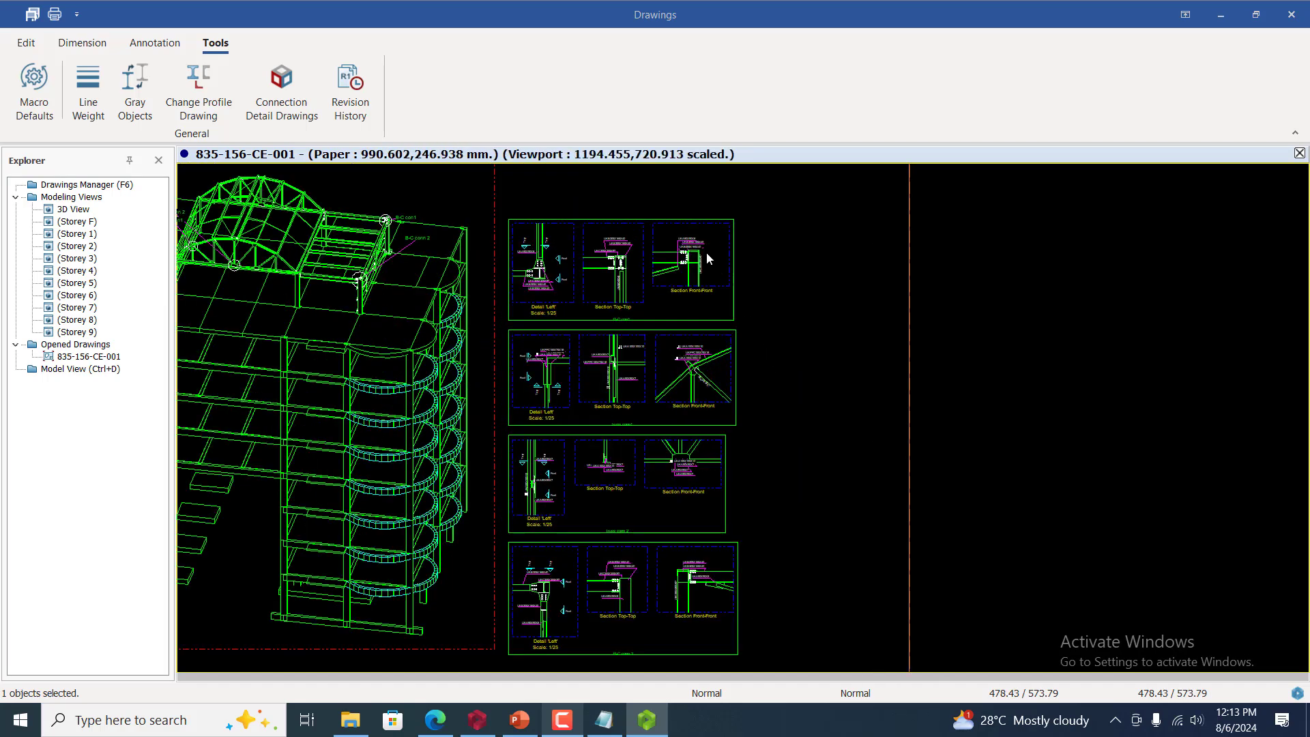
{"action": "scroll", "coordinate": [554, 268], "scroll_direction": "up", "scroll_amount": 4}
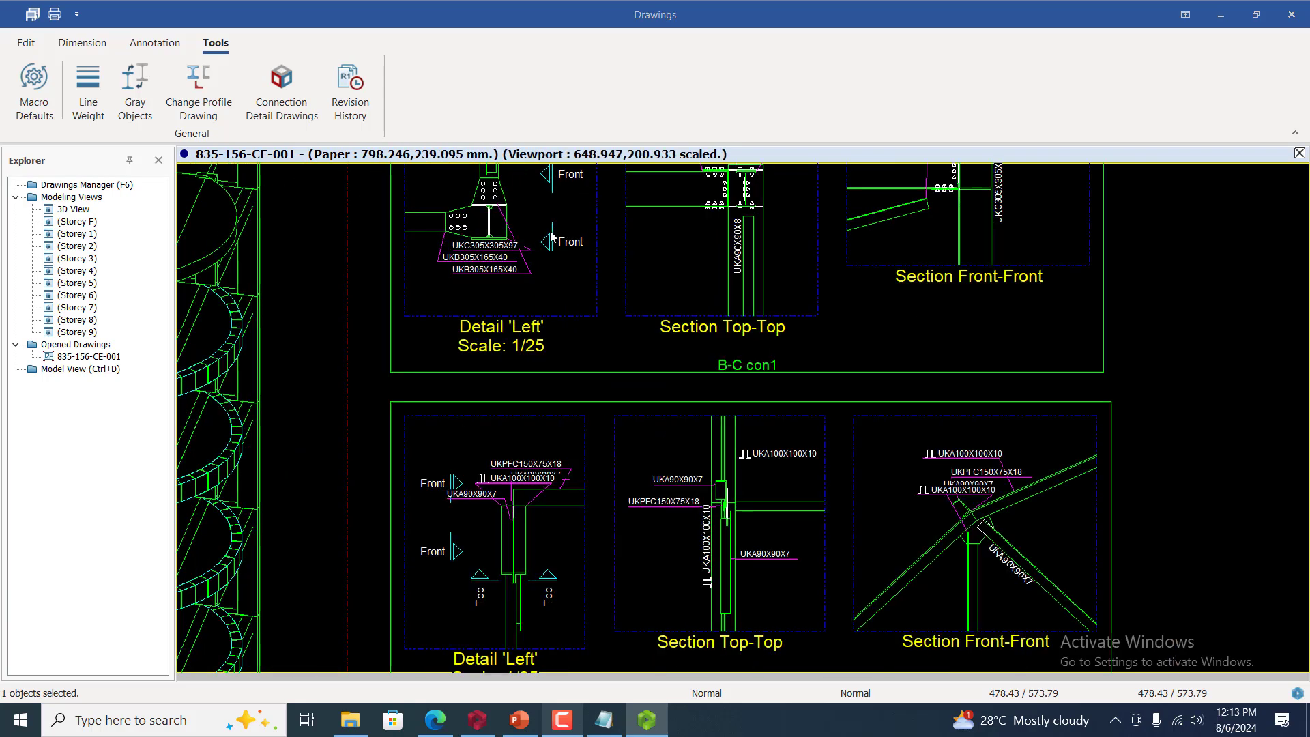
{"action": "scroll", "coordinate": [522, 246], "scroll_direction": "up", "scroll_amount": 3}
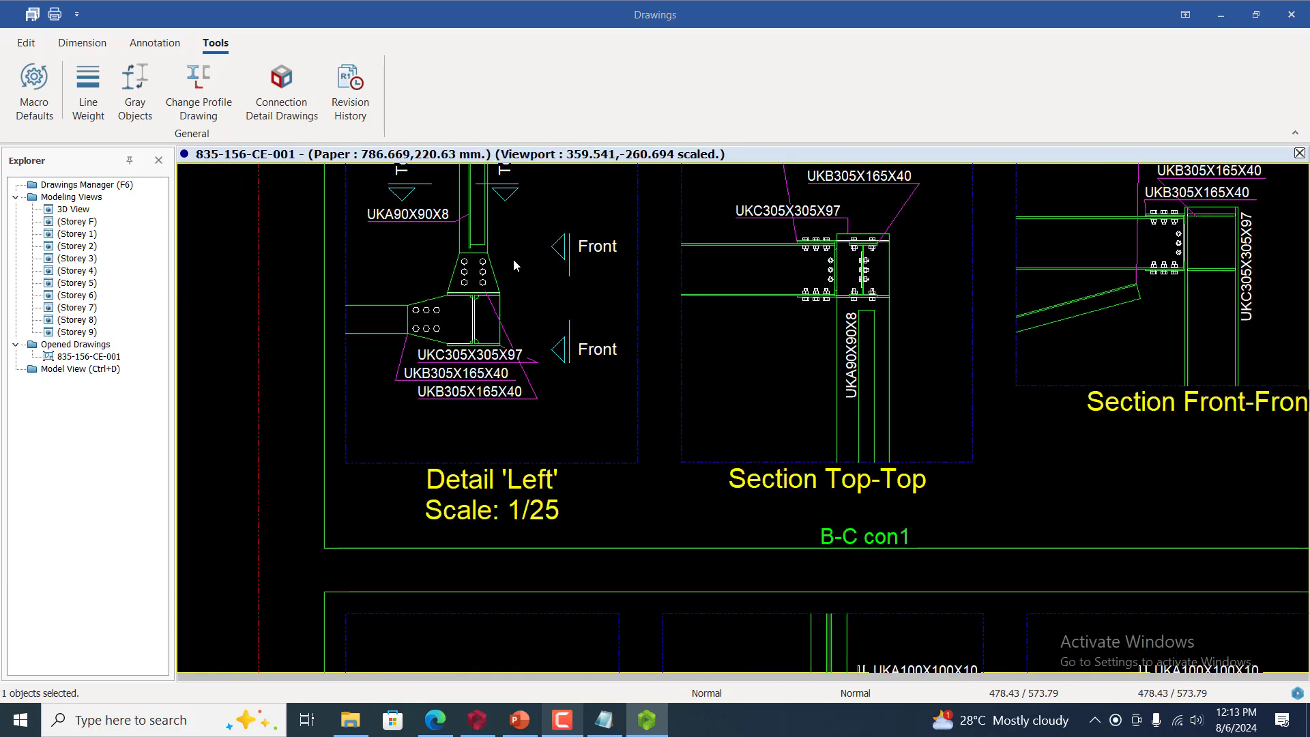
{"action": "scroll", "coordinate": [566, 471], "scroll_direction": "down", "scroll_amount": 5}
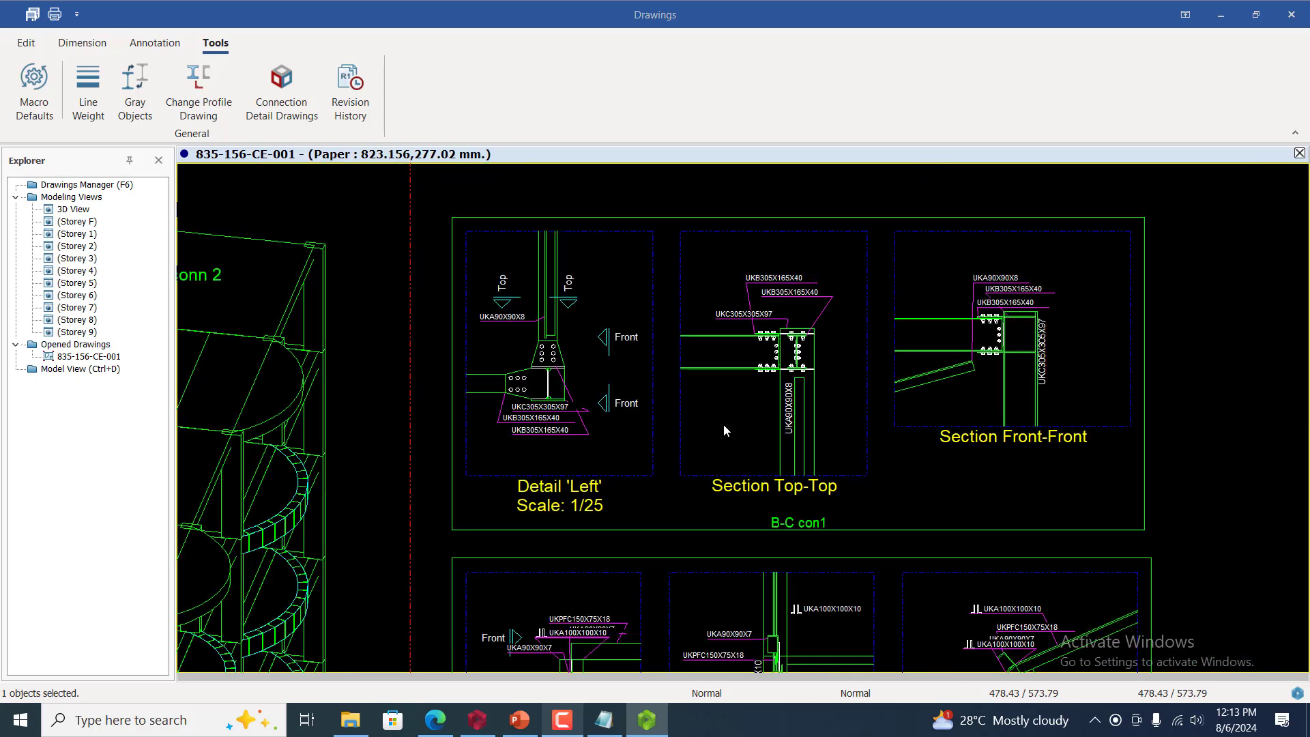
{"action": "scroll", "coordinate": [621, 362], "scroll_direction": "up", "scroll_amount": 2}
{"action": "scroll", "coordinate": [624, 347], "scroll_direction": "up", "scroll_amount": 1}
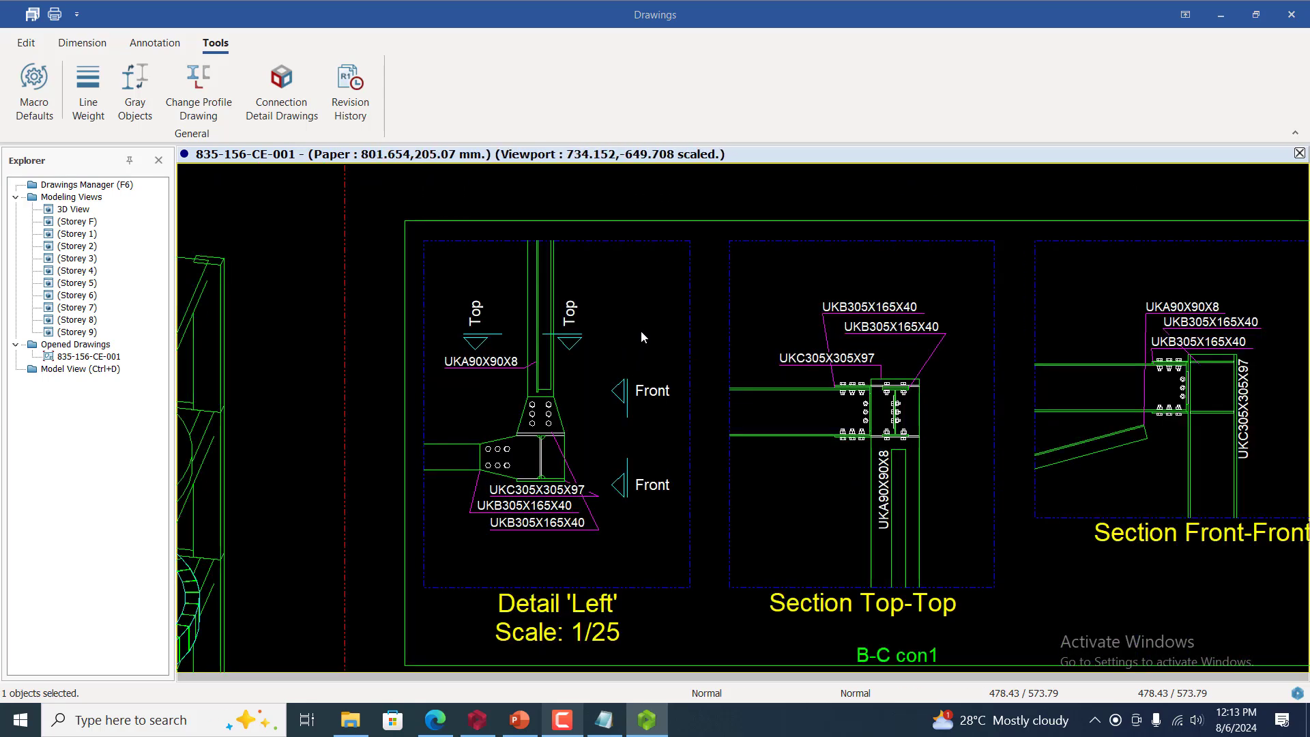
{"action": "scroll", "coordinate": [675, 307], "scroll_direction": "down", "scroll_amount": 3}
{"action": "scroll", "coordinate": [861, 382], "scroll_direction": "up", "scroll_amount": 1}
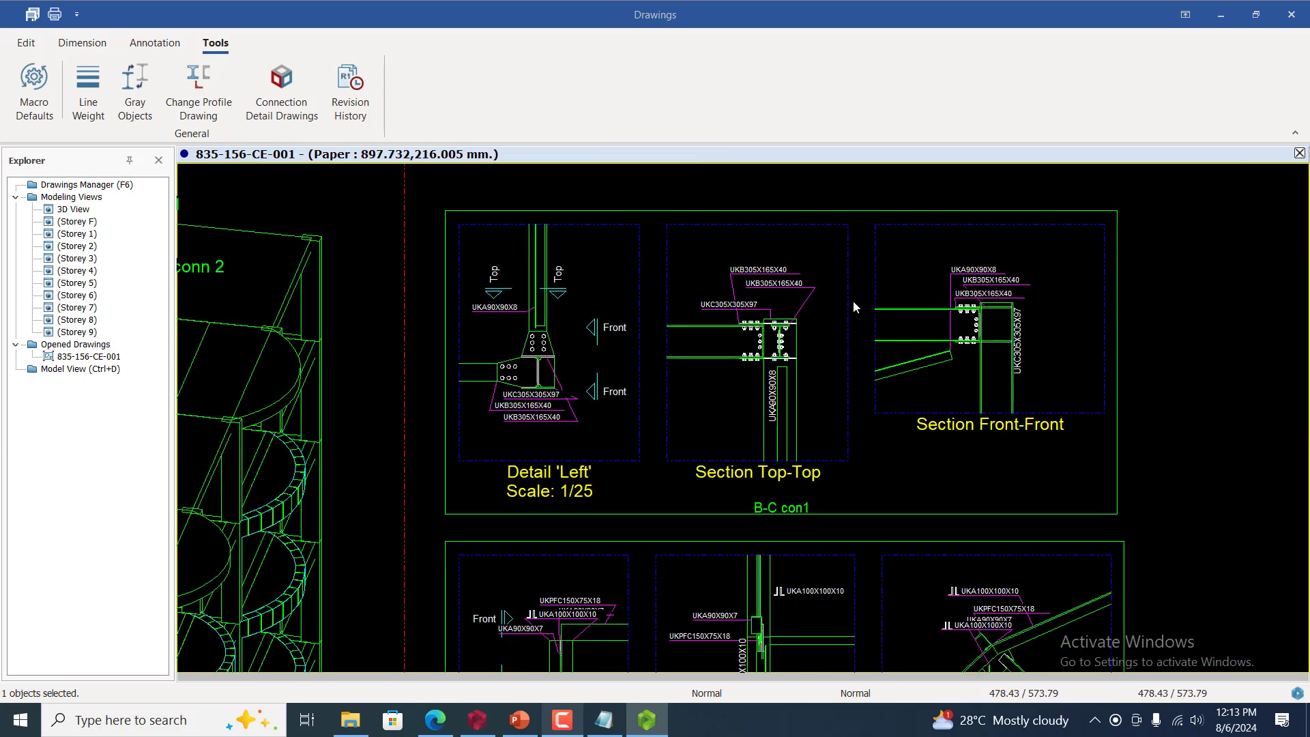
{"action": "scroll", "coordinate": [853, 300], "scroll_direction": "up", "scroll_amount": 3}
{"action": "scroll", "coordinate": [771, 429], "scroll_direction": "down", "scroll_amount": 2}
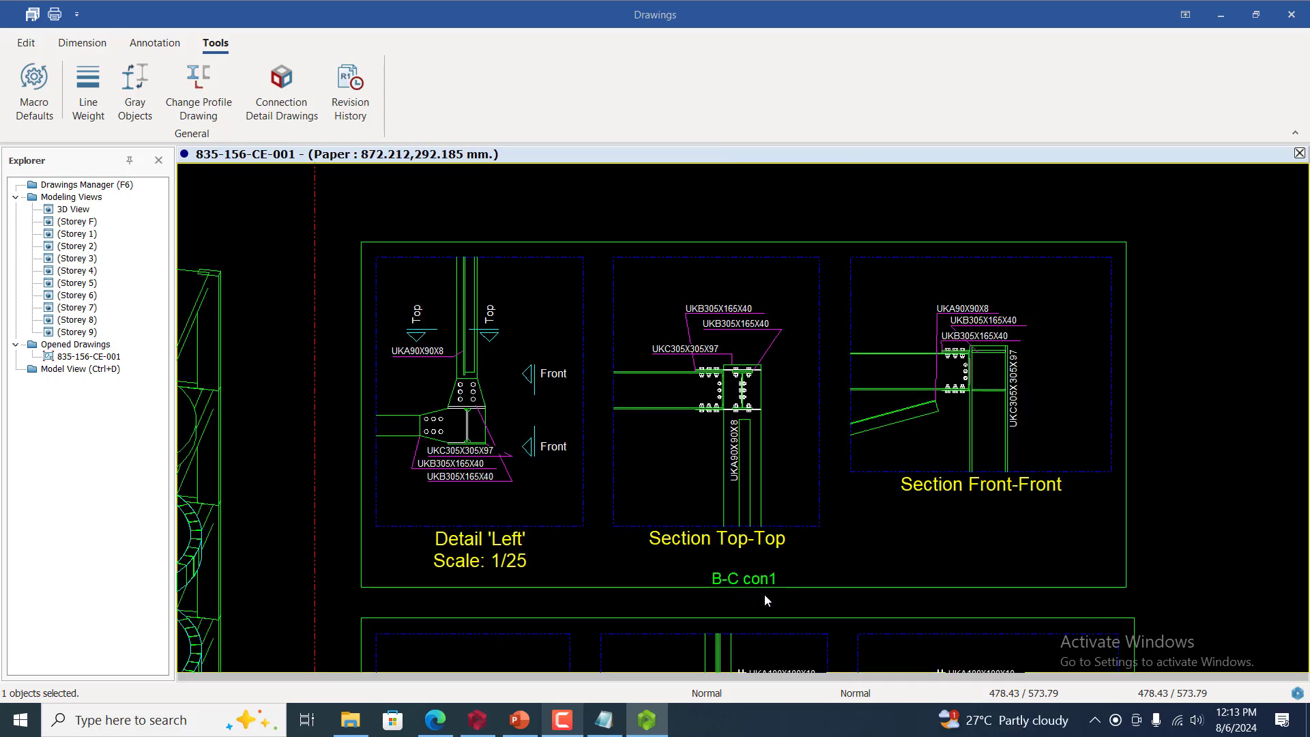
{"action": "scroll", "coordinate": [768, 591], "scroll_direction": "up", "scroll_amount": 1}
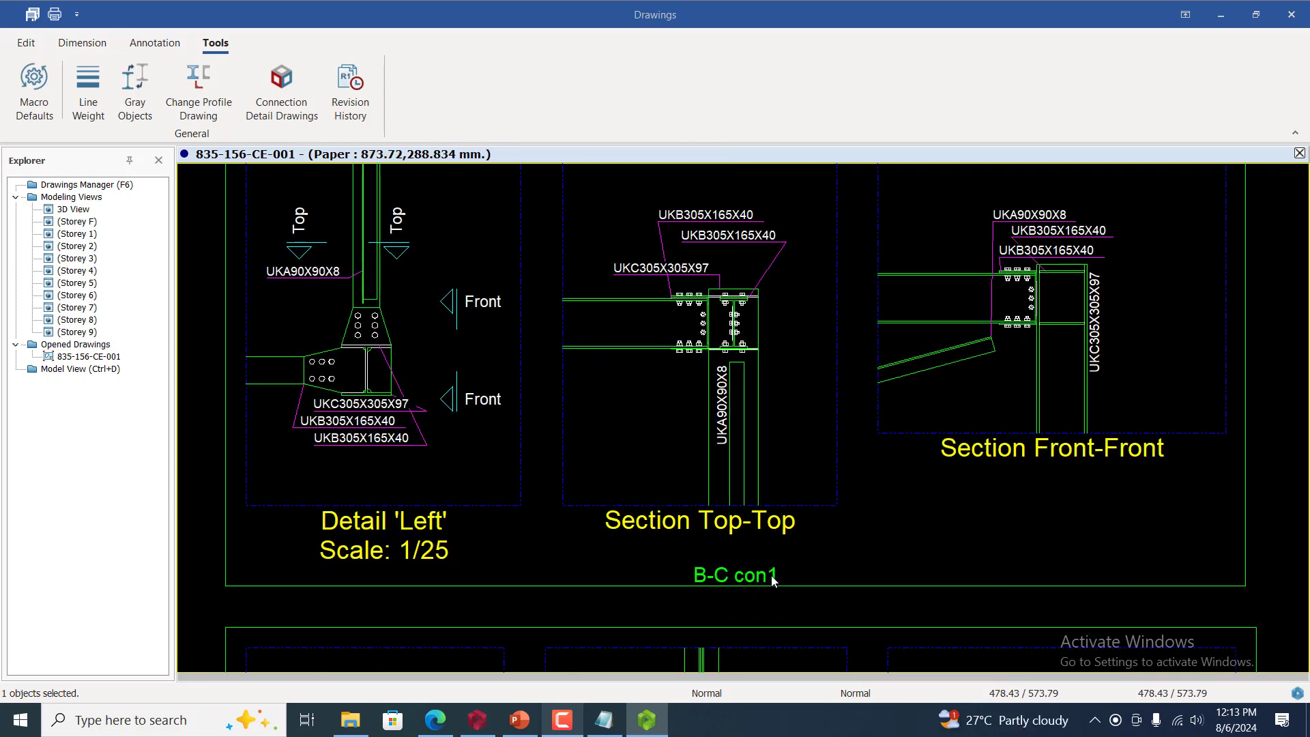
Examine the truss conn1 detail and the remaining connection detail groups beside the 3D viewport
{"action": "scroll", "coordinate": [774, 583], "scroll_direction": "down", "scroll_amount": 4}
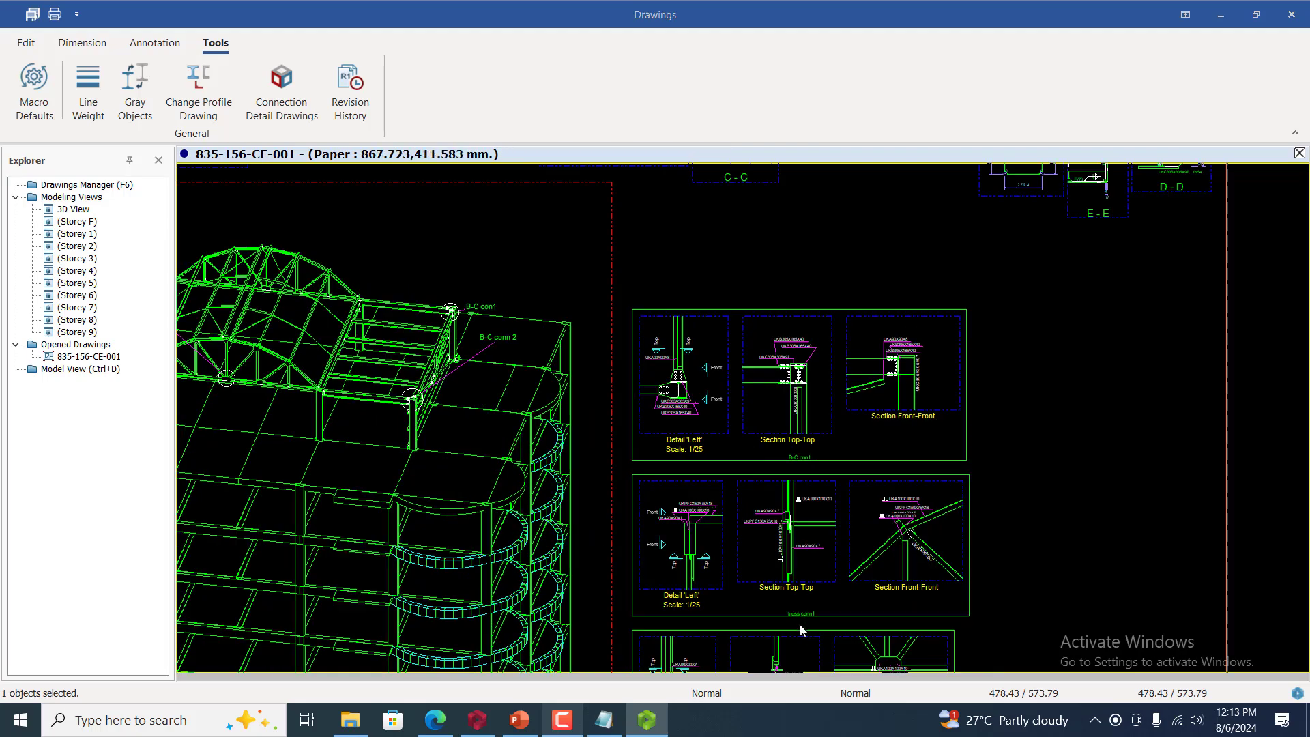
{"action": "scroll", "coordinate": [801, 631], "scroll_direction": "up", "scroll_amount": 3}
{"action": "scroll", "coordinate": [840, 437], "scroll_direction": "down", "scroll_amount": 1}
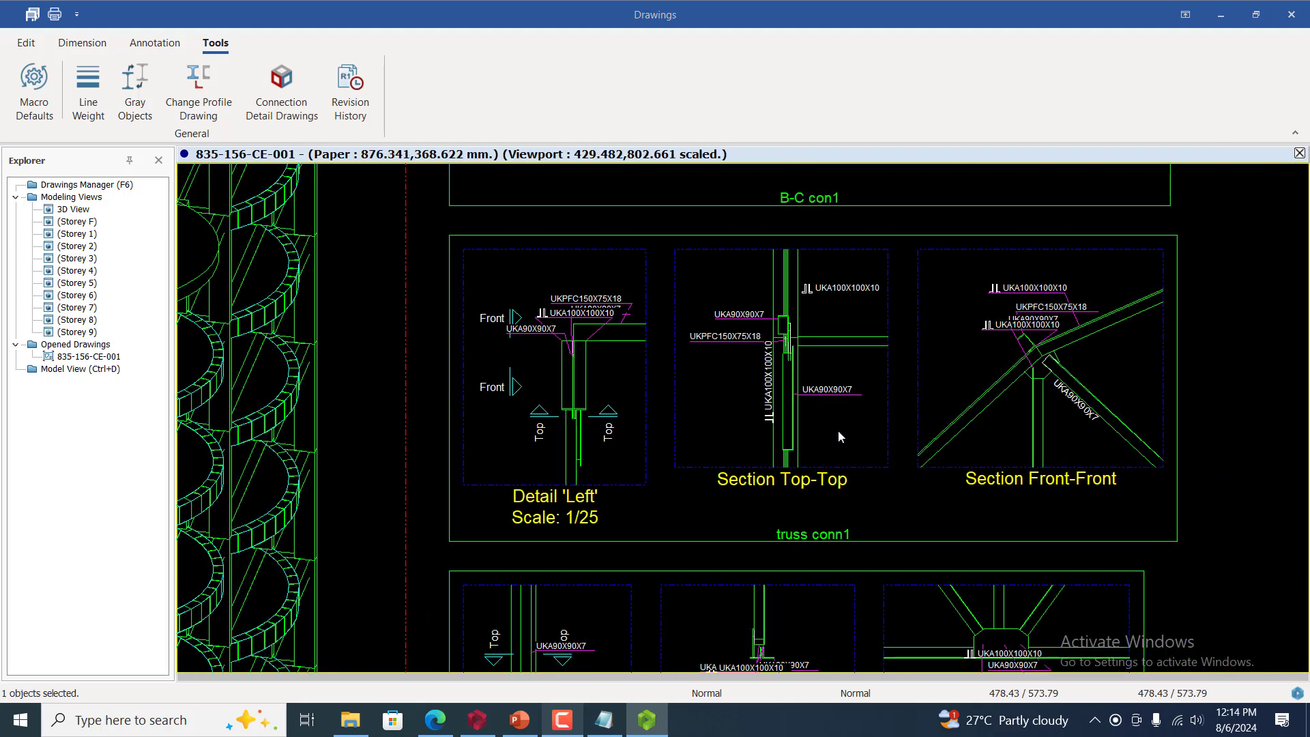
{"action": "scroll", "coordinate": [840, 437], "scroll_direction": "down", "scroll_amount": 4}
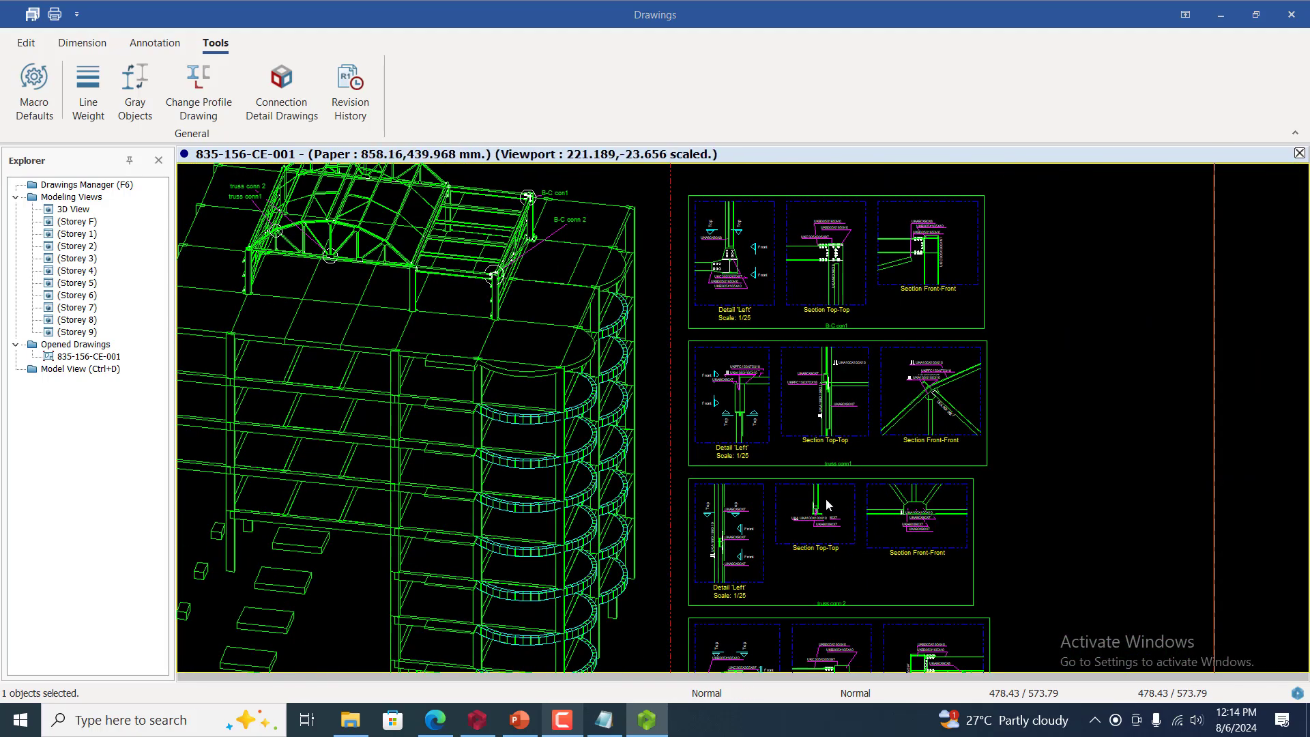
{"action": "scroll", "coordinate": [864, 442], "scroll_direction": "down", "scroll_amount": 2}
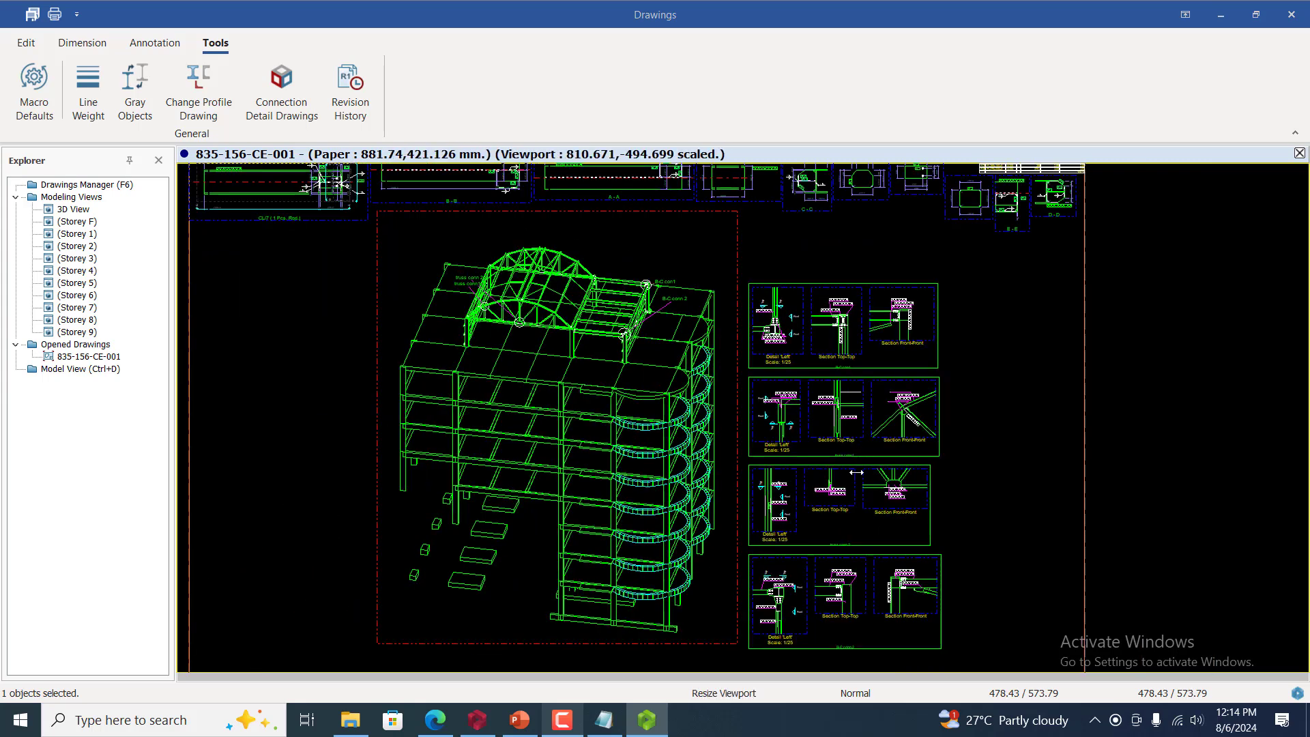
{"action": "scroll", "coordinate": [938, 443], "scroll_direction": "up", "scroll_amount": 1}
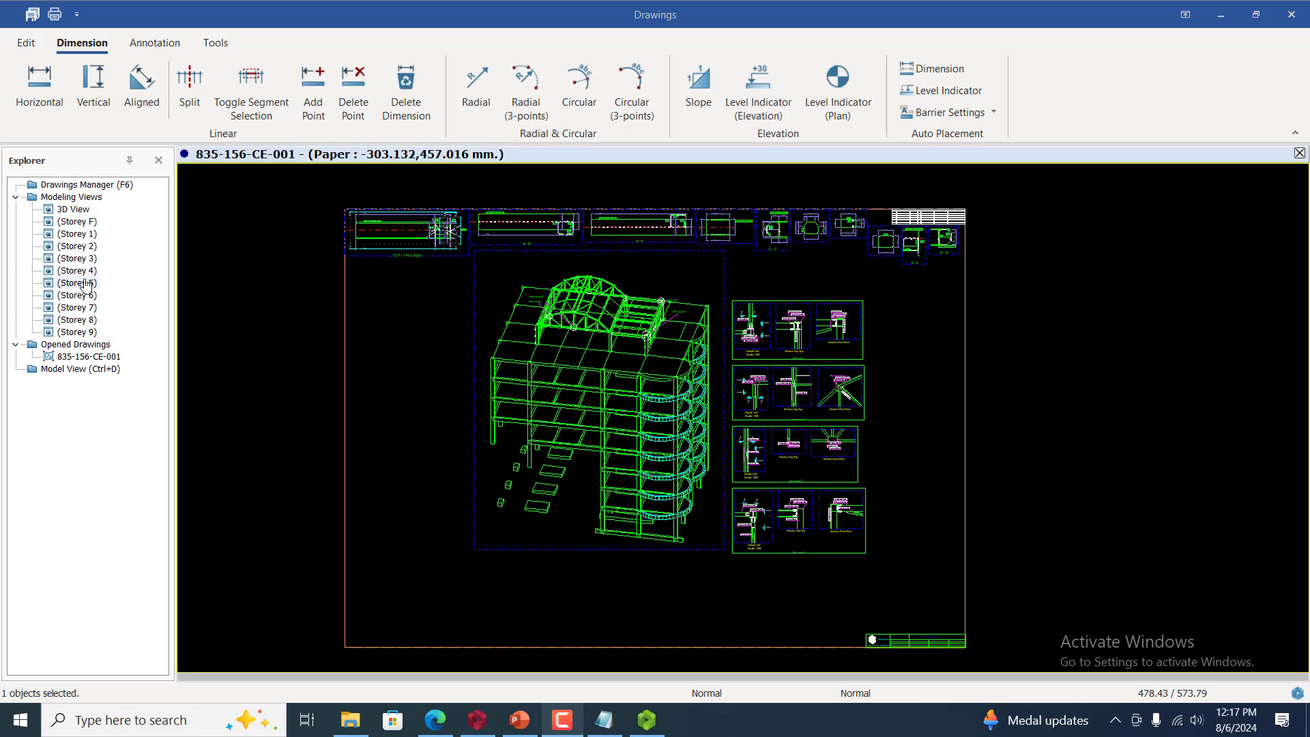
Return from the drawing to the model environment and maximise its window, dismissing the CONNECTION Client window
{"action": "double_click", "coordinate": [74, 209]}
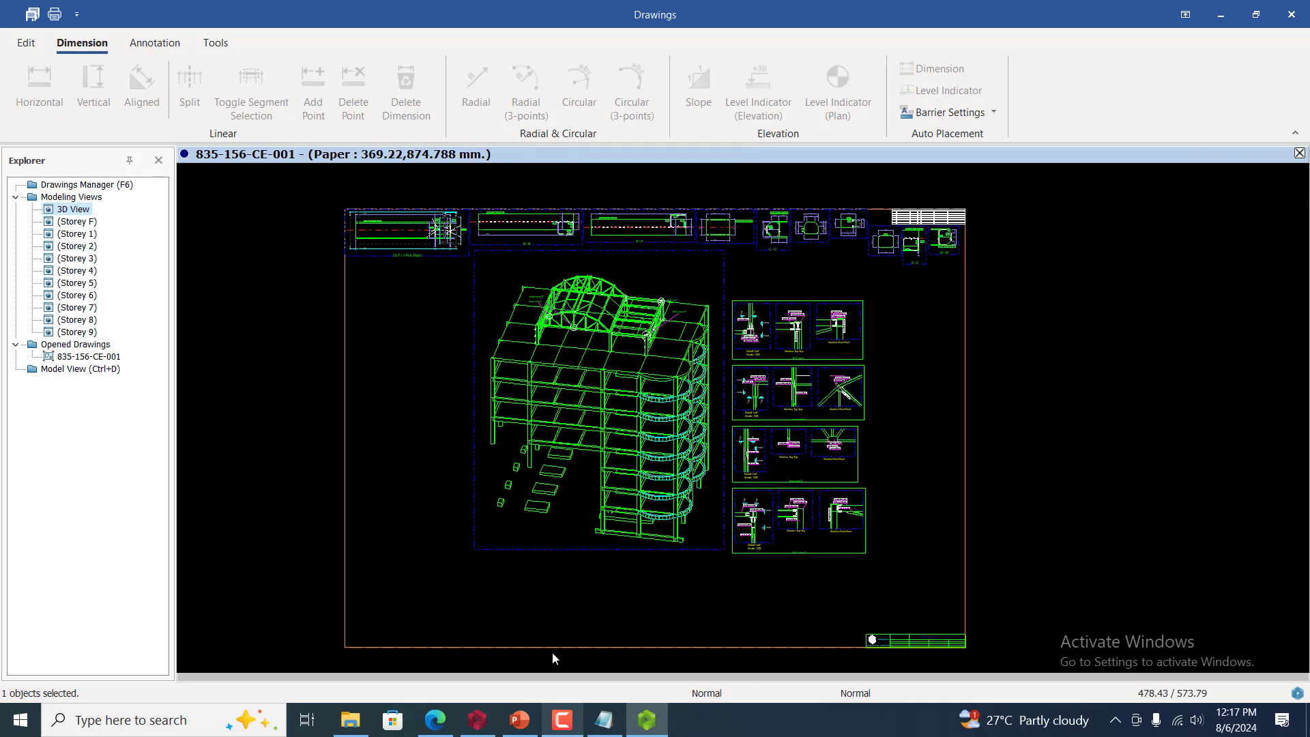
{"action": "double_click", "coordinate": [65, 369]}
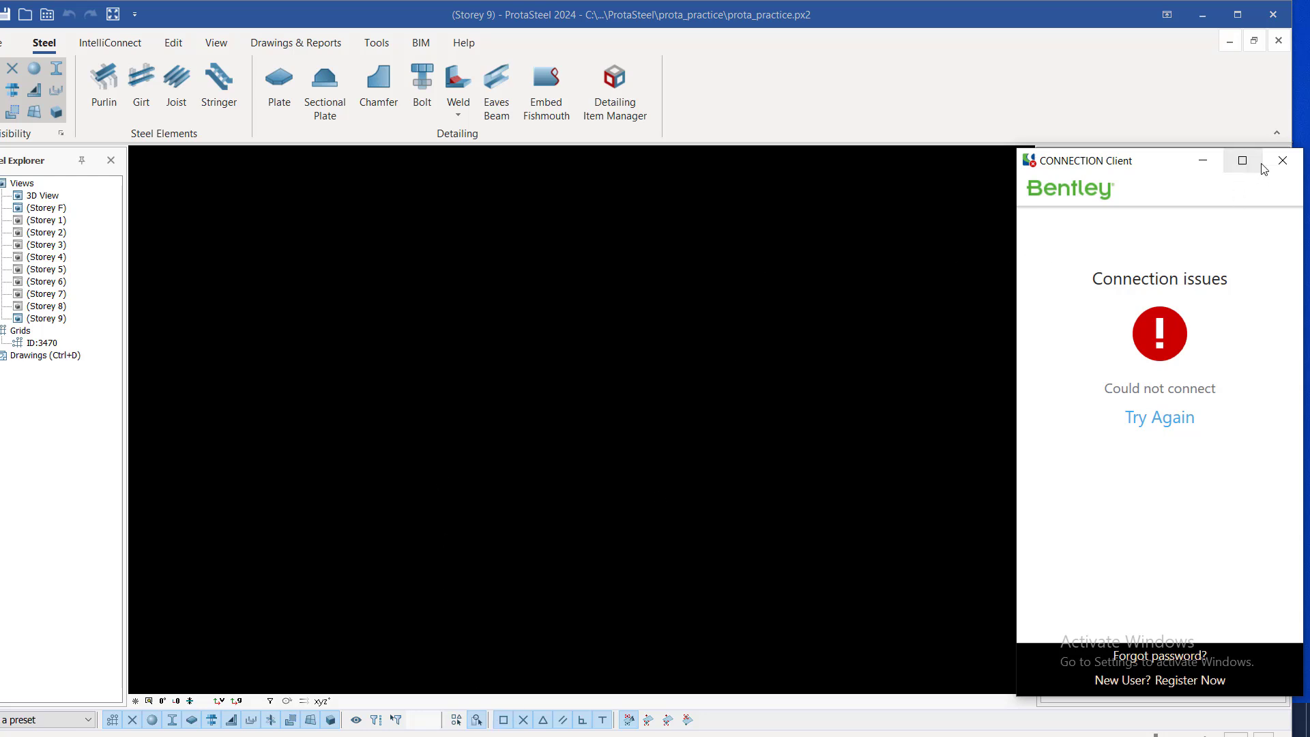
{"action": "left_click", "coordinate": [1282, 160]}
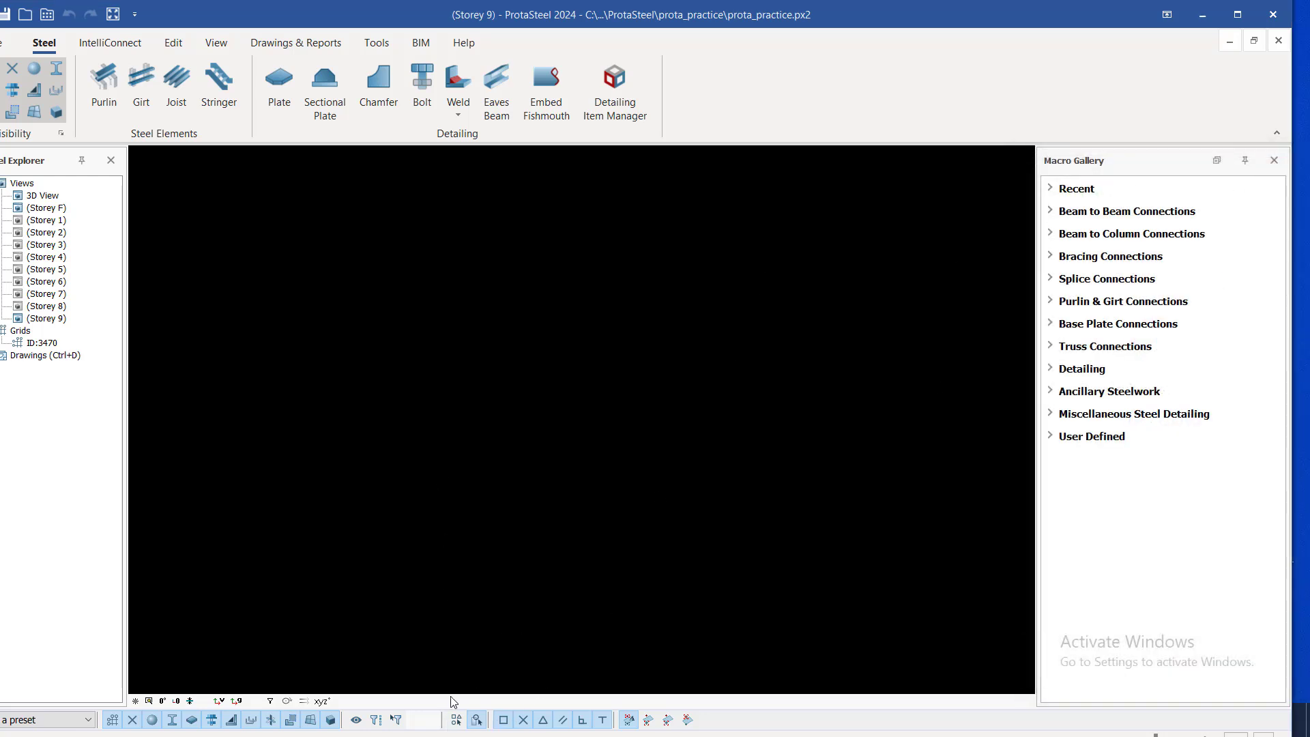
{"action": "left_click", "coordinate": [1238, 14]}
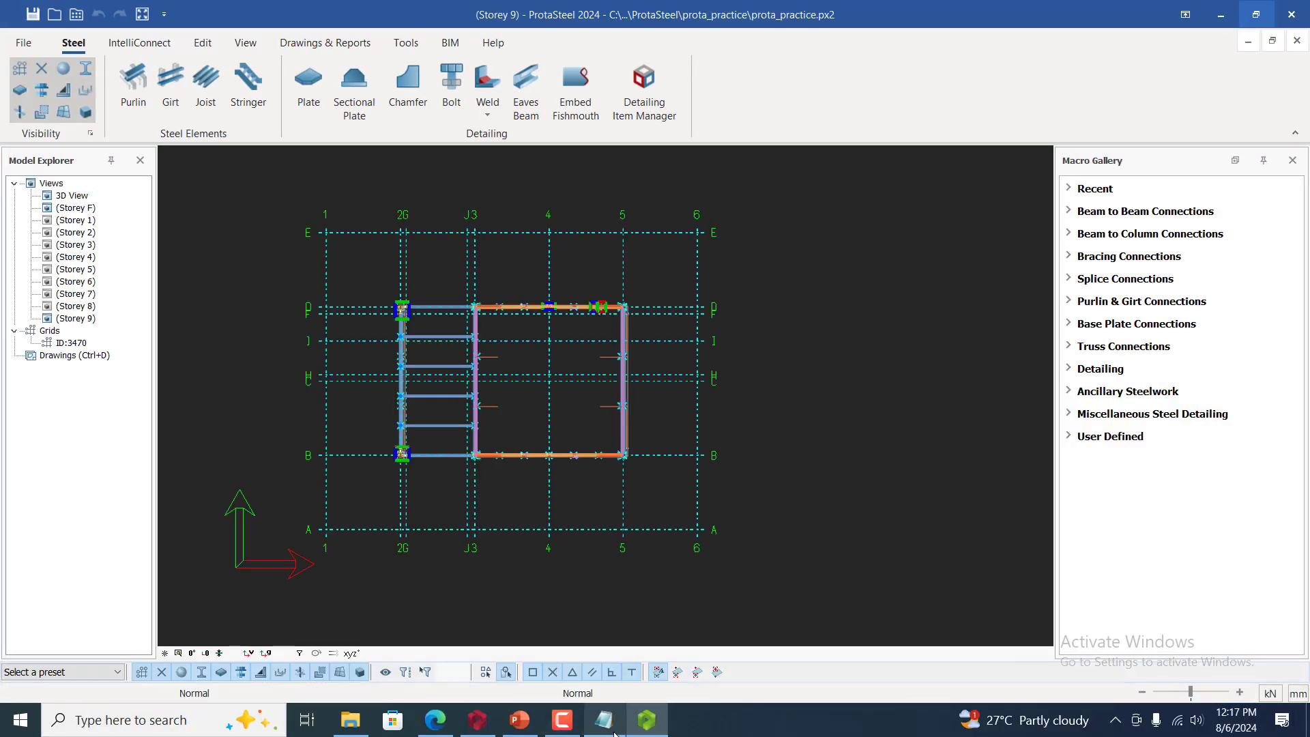
Inspect the Storey 9 framing and grid from several rotated angles
{"action": "left_click", "coordinate": [70, 196]}
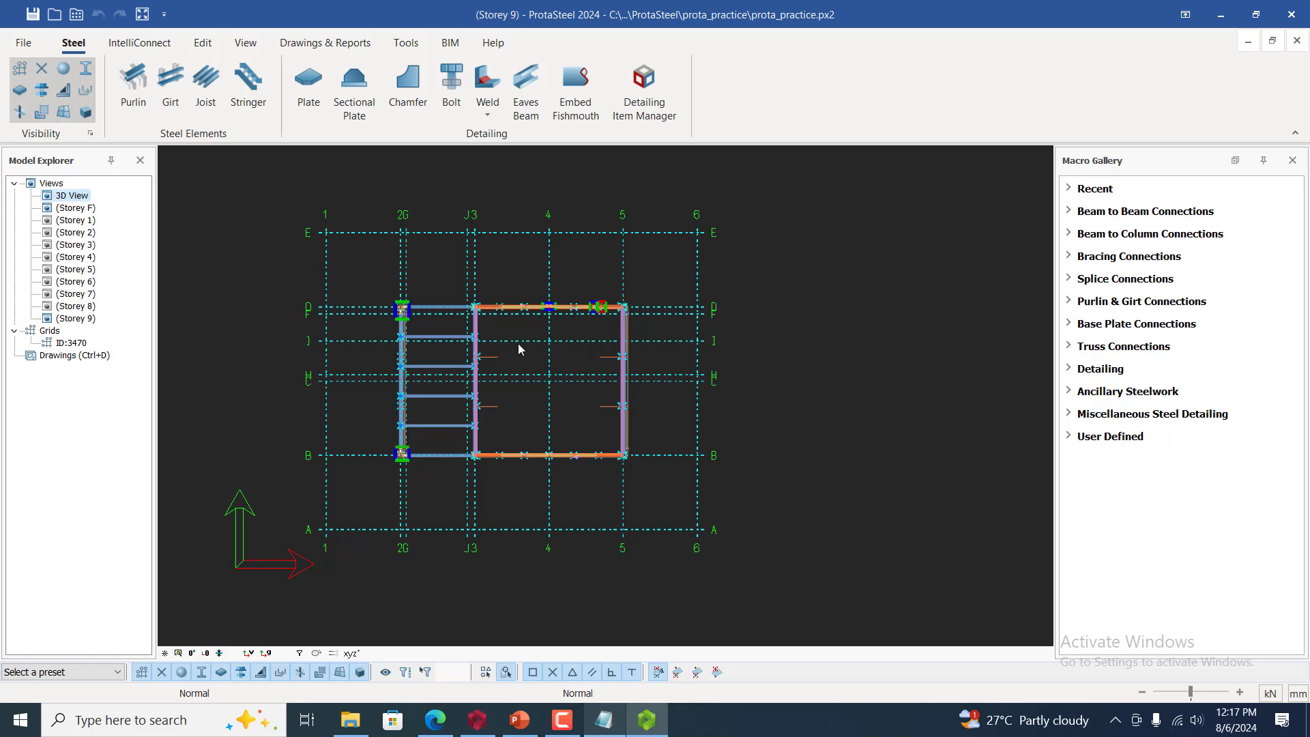
{"action": "scroll", "coordinate": [502, 460], "scroll_direction": "up", "scroll_amount": 3}
{"action": "scroll", "coordinate": [568, 390], "scroll_direction": "down", "scroll_amount": 3}
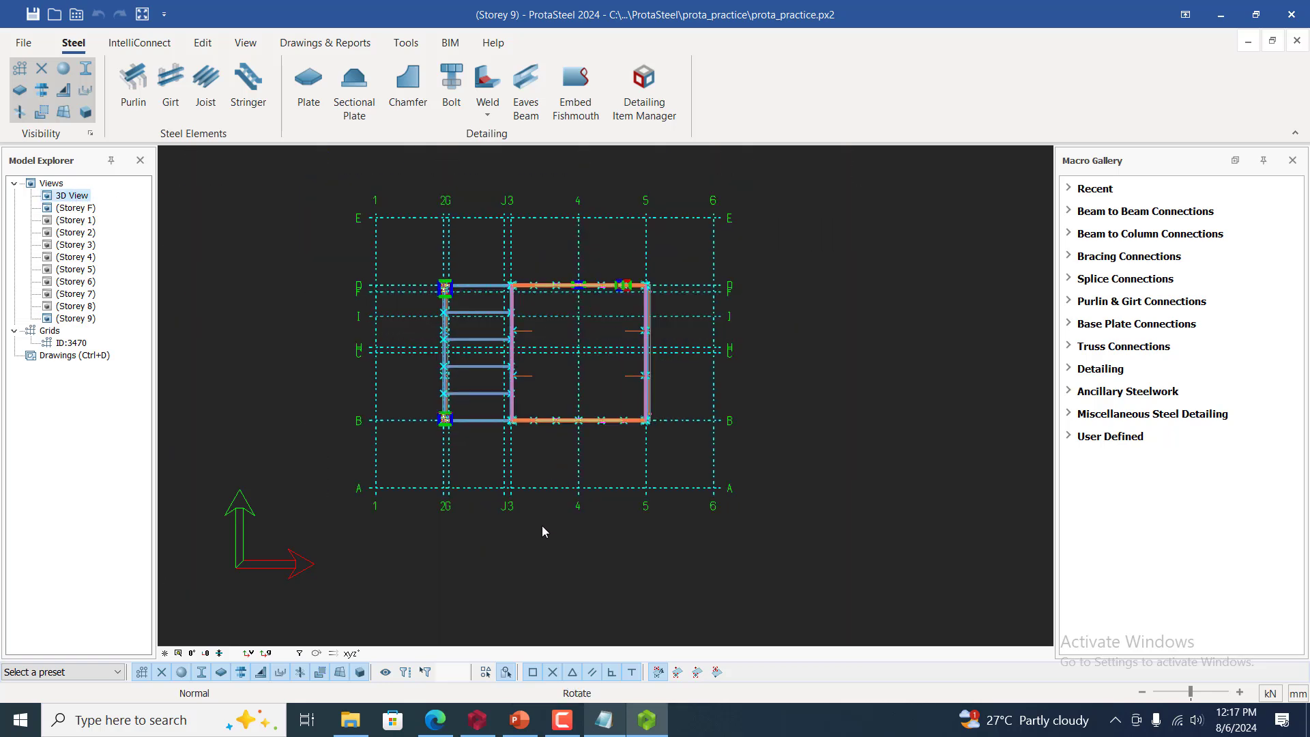
{"action": "middle_click_drag", "start_coordinate": [542, 525], "coordinate": [608, 489], "text": "ctrl"}
{"action": "scroll", "coordinate": [608, 490], "scroll_direction": "down", "scroll_amount": 5}
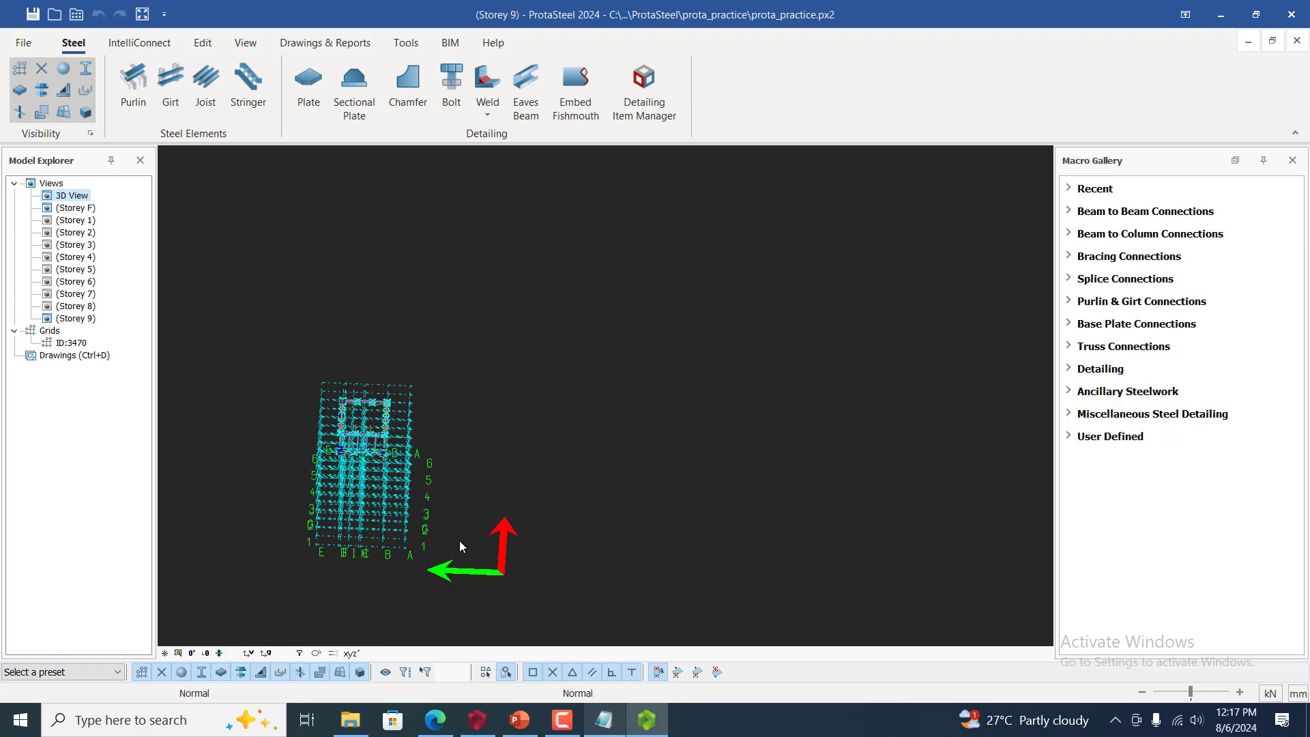
{"action": "middle_click_drag", "start_coordinate": [460, 540], "coordinate": [587, 509], "text": "ctrl"}
{"action": "middle_click_drag", "start_coordinate": [359, 524], "coordinate": [322, 532], "text": "ctrl"}
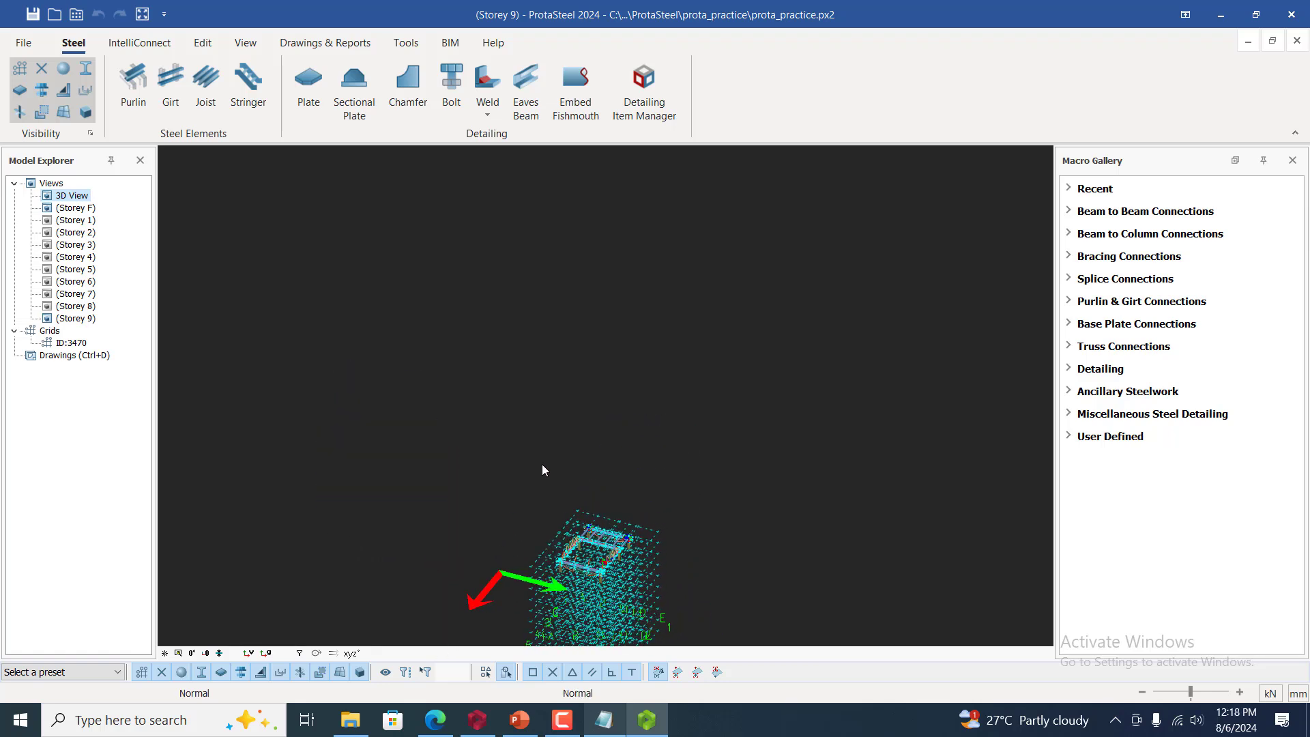
{"action": "scroll", "coordinate": [542, 465], "scroll_direction": "down", "scroll_amount": 2}
{"action": "scroll", "coordinate": [629, 509], "scroll_direction": "up", "scroll_amount": 4}
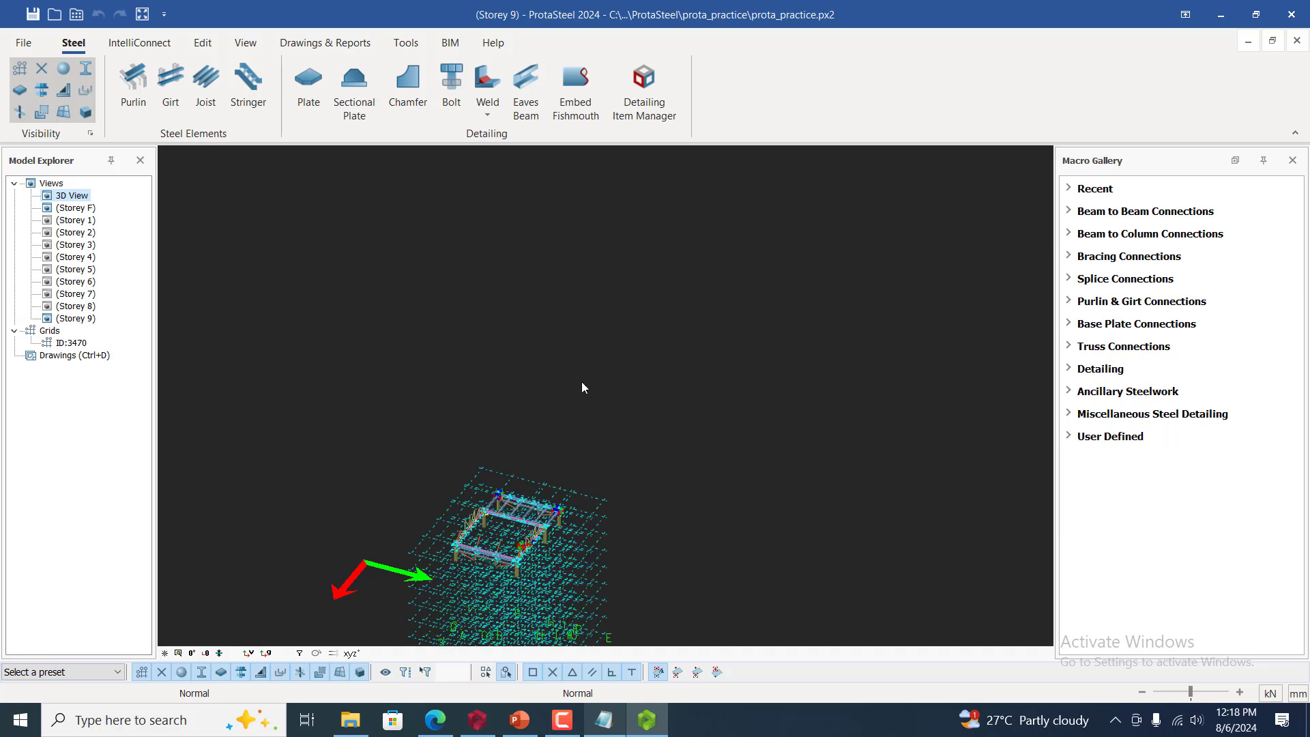
{"action": "left_click_drag", "start_coordinate": [581, 391], "coordinate": [586, 422]}
{"action": "middle_click_drag", "start_coordinate": [586, 413], "coordinate": [584, 421], "text": "ctrl"}
{"action": "scroll", "coordinate": [652, 298], "scroll_direction": "down", "scroll_amount": 2}
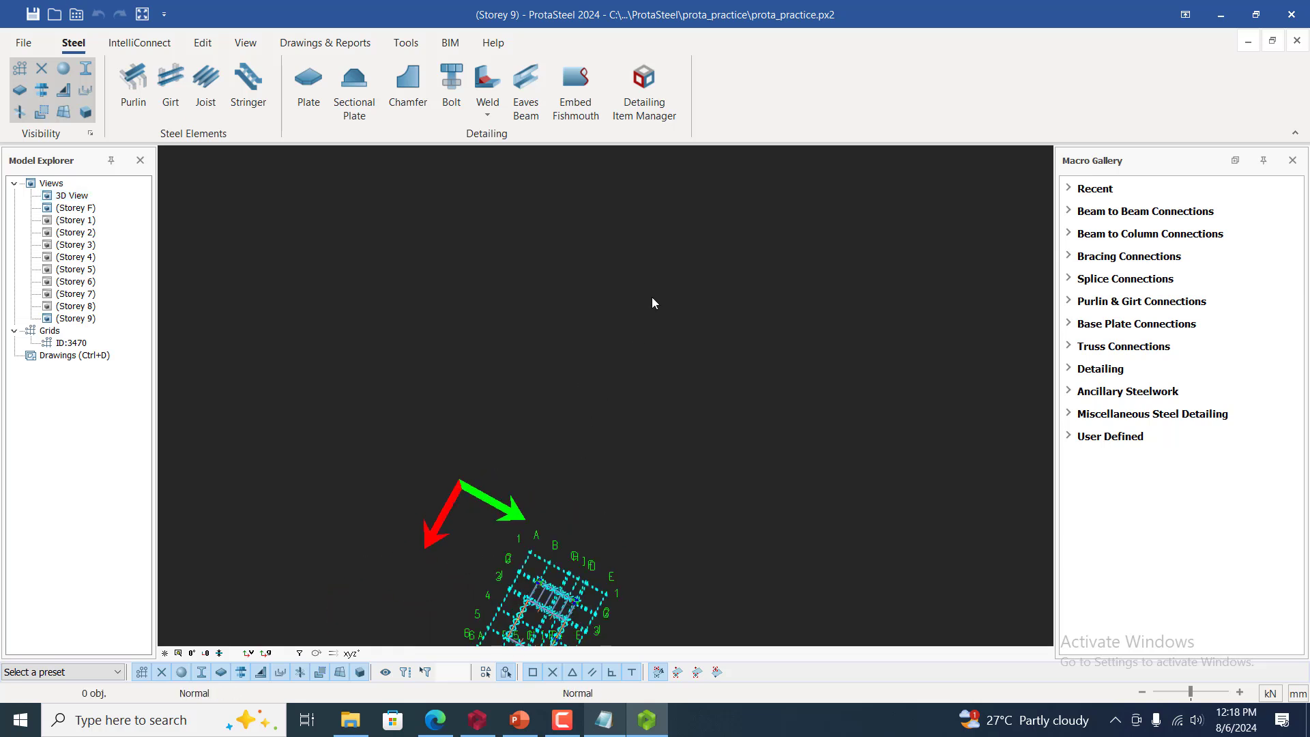
{"action": "scroll", "coordinate": [652, 298], "scroll_direction": "down", "scroll_amount": 1}
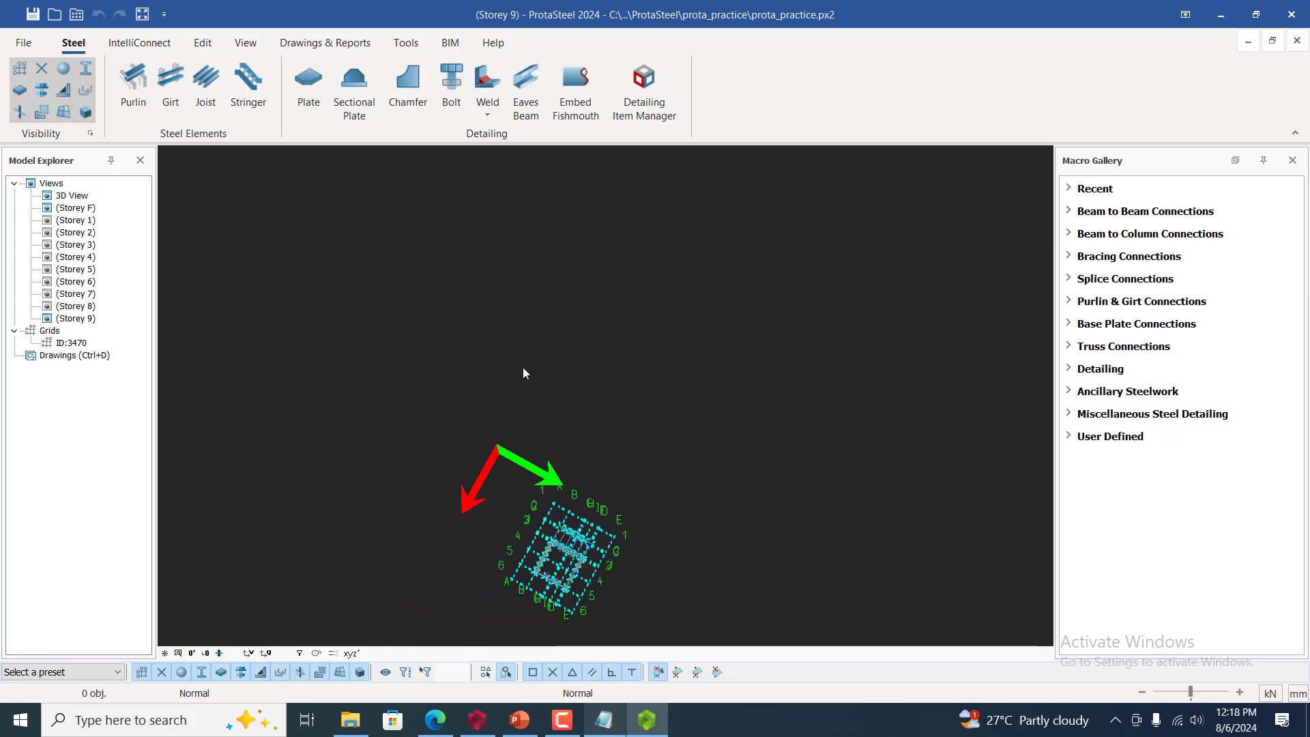
Create a new 3D view of the model and examine the whole building and its roof steelwork
{"action": "left_click", "coordinate": [246, 45]}
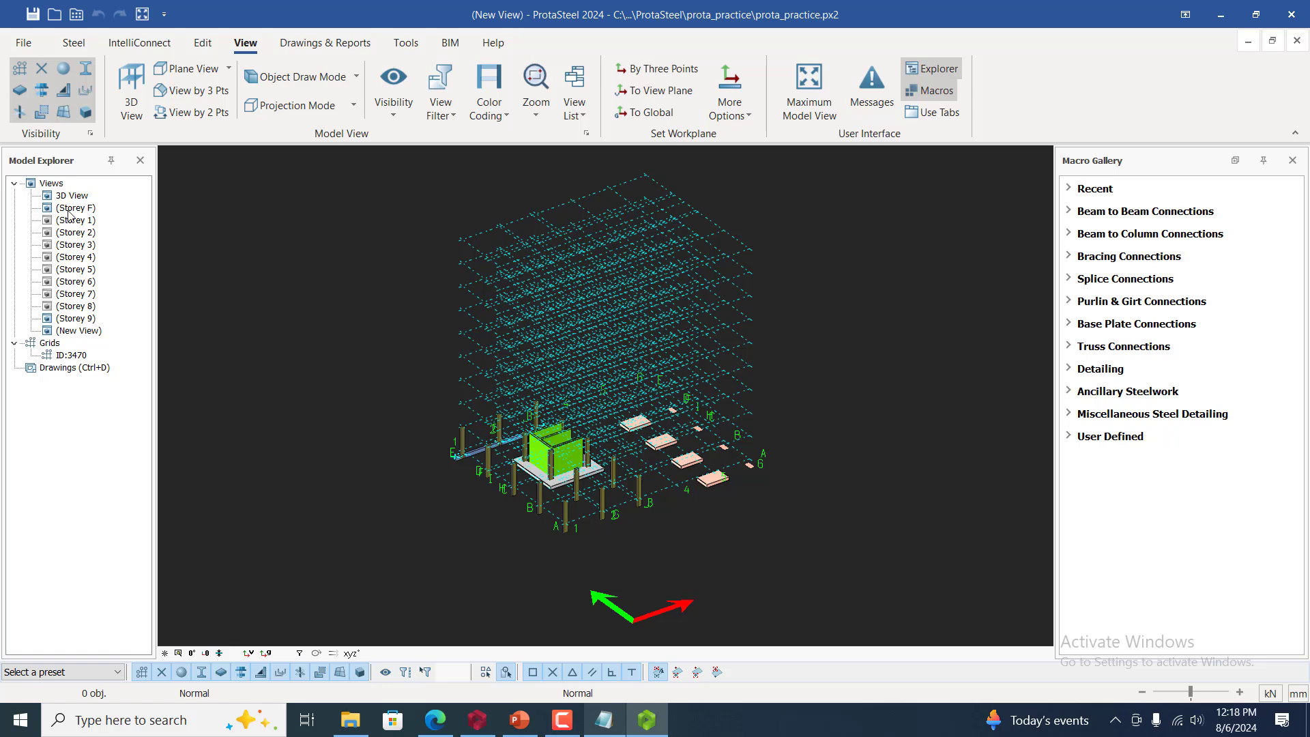
{"action": "left_click", "coordinate": [567, 721]}
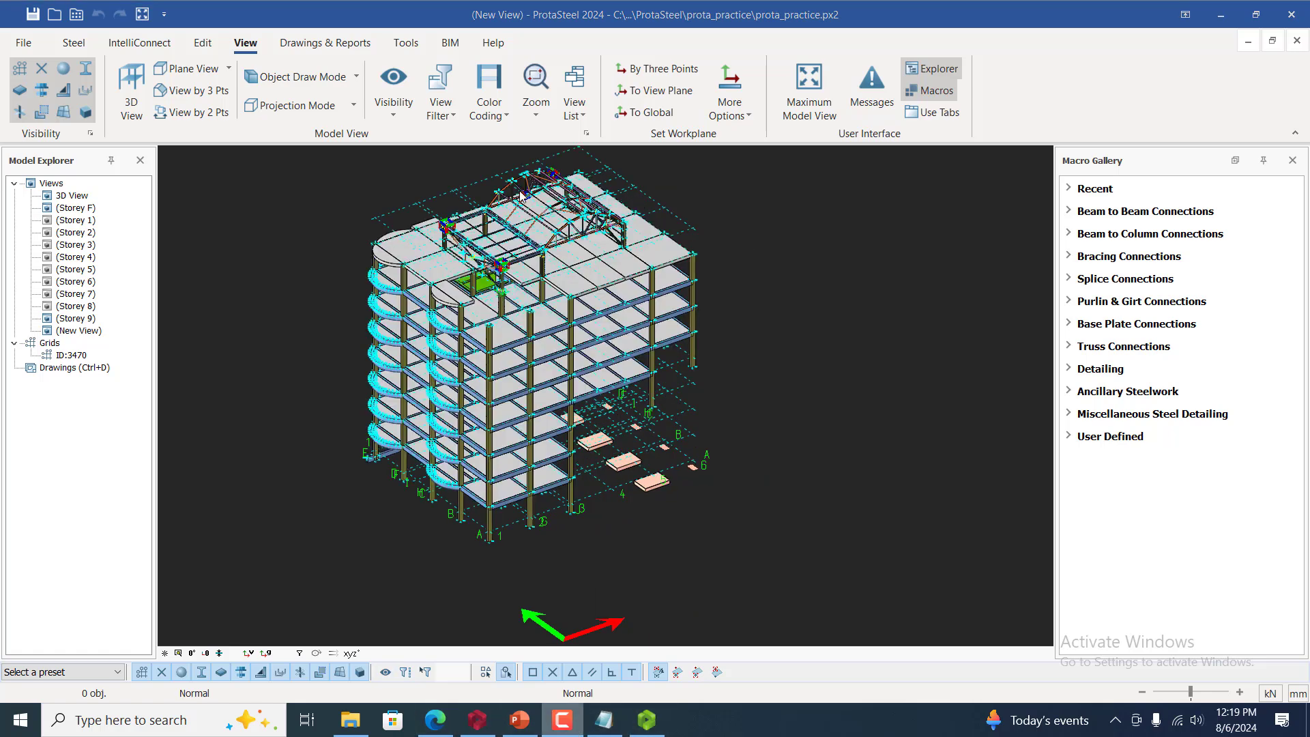
{"action": "scroll", "coordinate": [438, 414], "scroll_direction": "down", "scroll_amount": 3}
{"action": "scroll", "coordinate": [526, 437], "scroll_direction": "up", "scroll_amount": 4}
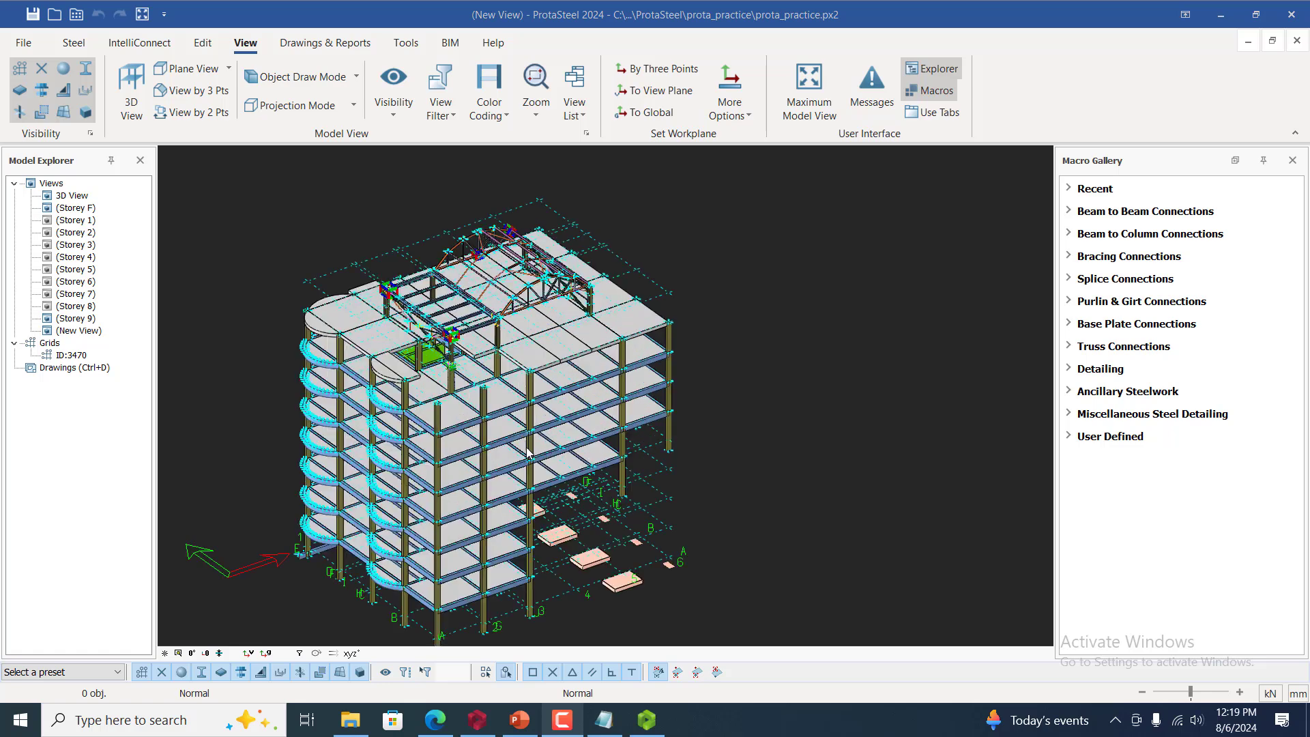
{"action": "scroll", "coordinate": [477, 379], "scroll_direction": "up", "scroll_amount": 6}
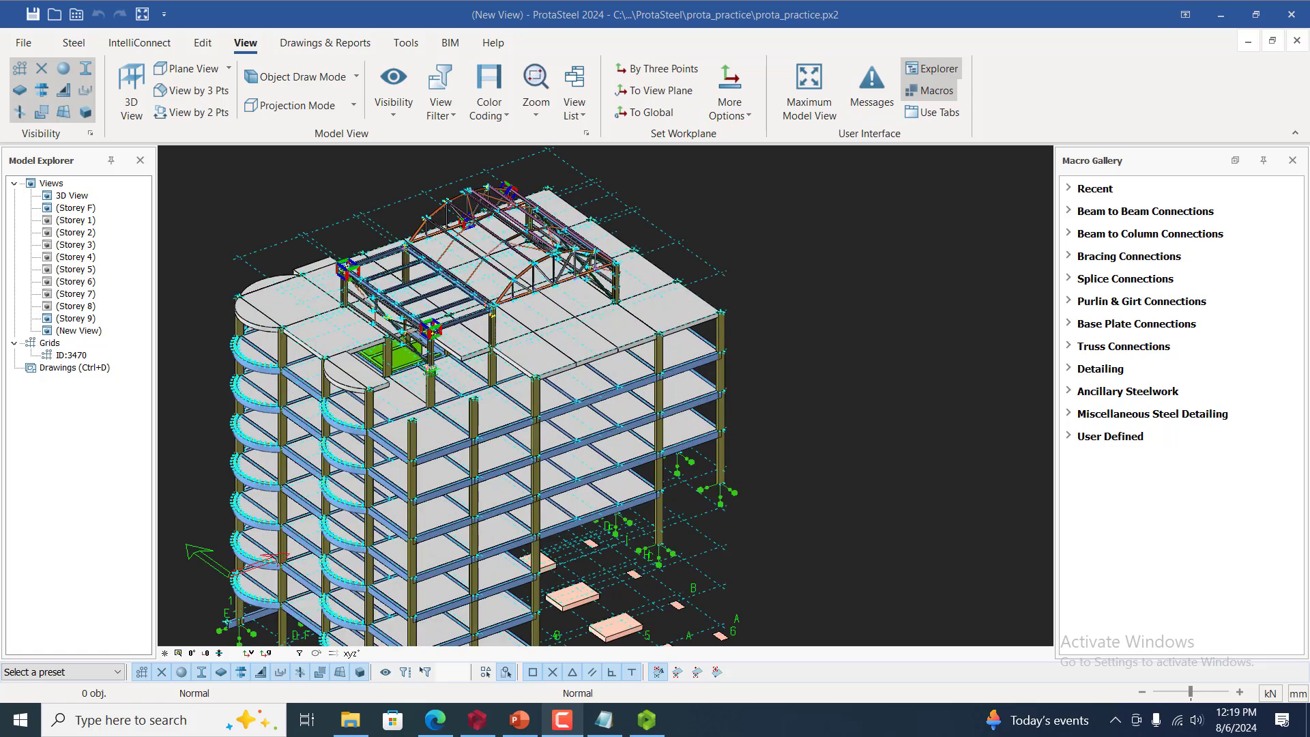
Examine the storeys, roof slabs and footings of the whole building in (New View)
{"action": "scroll", "coordinate": [483, 359], "scroll_direction": "down", "scroll_amount": 1}
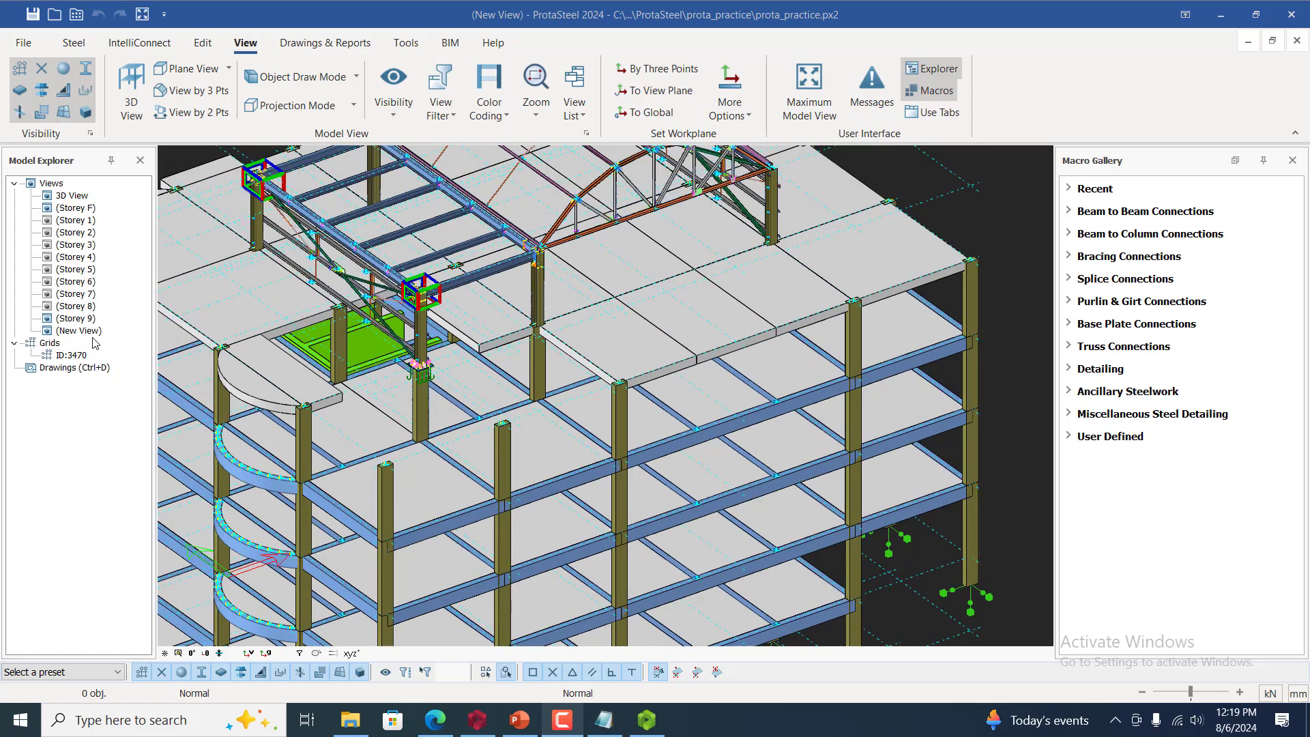
{"action": "left_click", "coordinate": [80, 331]}
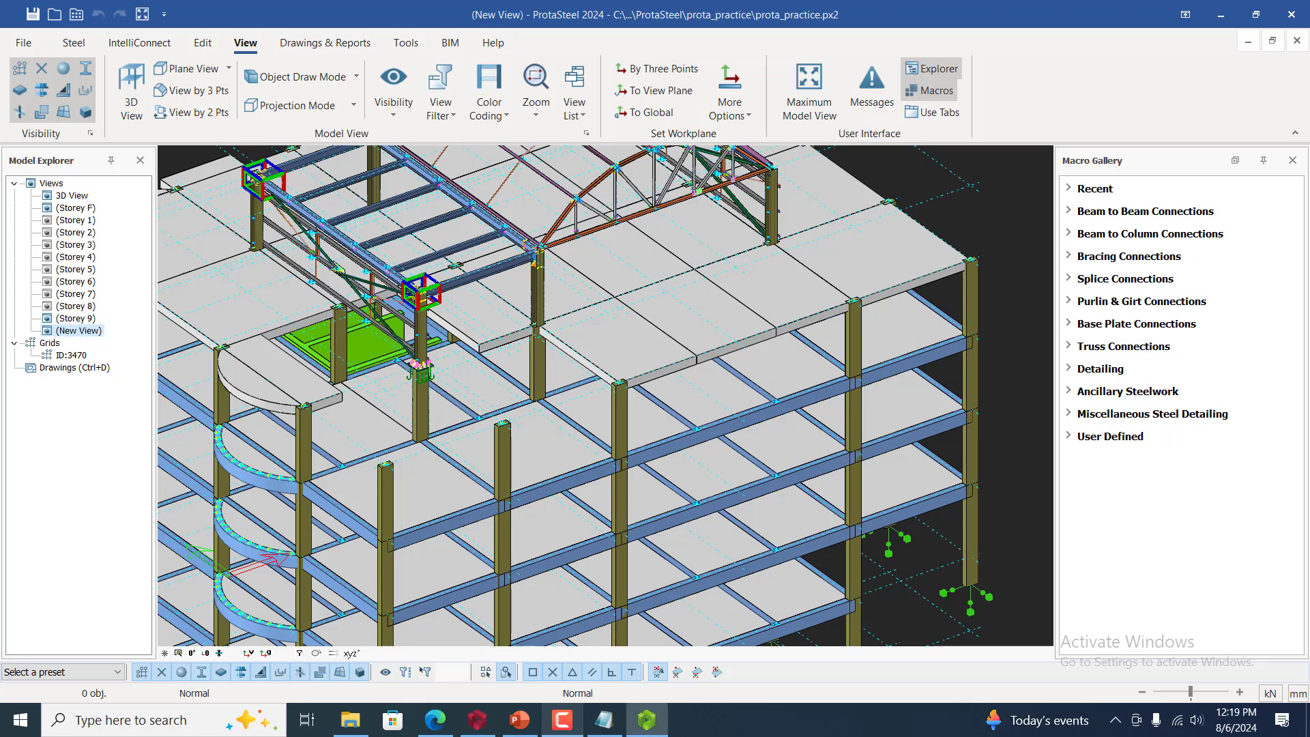
{"action": "scroll", "coordinate": [665, 295], "scroll_direction": "down", "scroll_amount": 3}
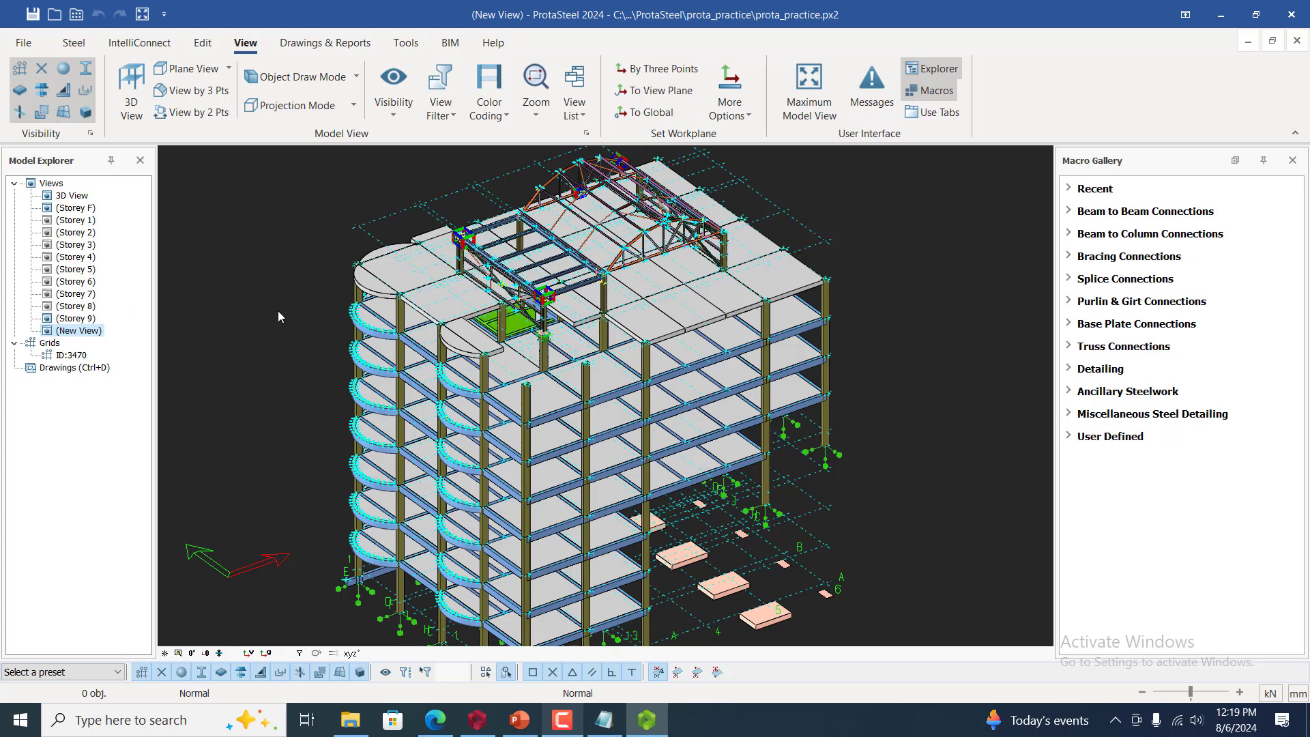
{"action": "scroll", "coordinate": [382, 320], "scroll_direction": "down", "scroll_amount": 3}
{"action": "scroll", "coordinate": [669, 310], "scroll_direction": "down", "scroll_amount": 2}
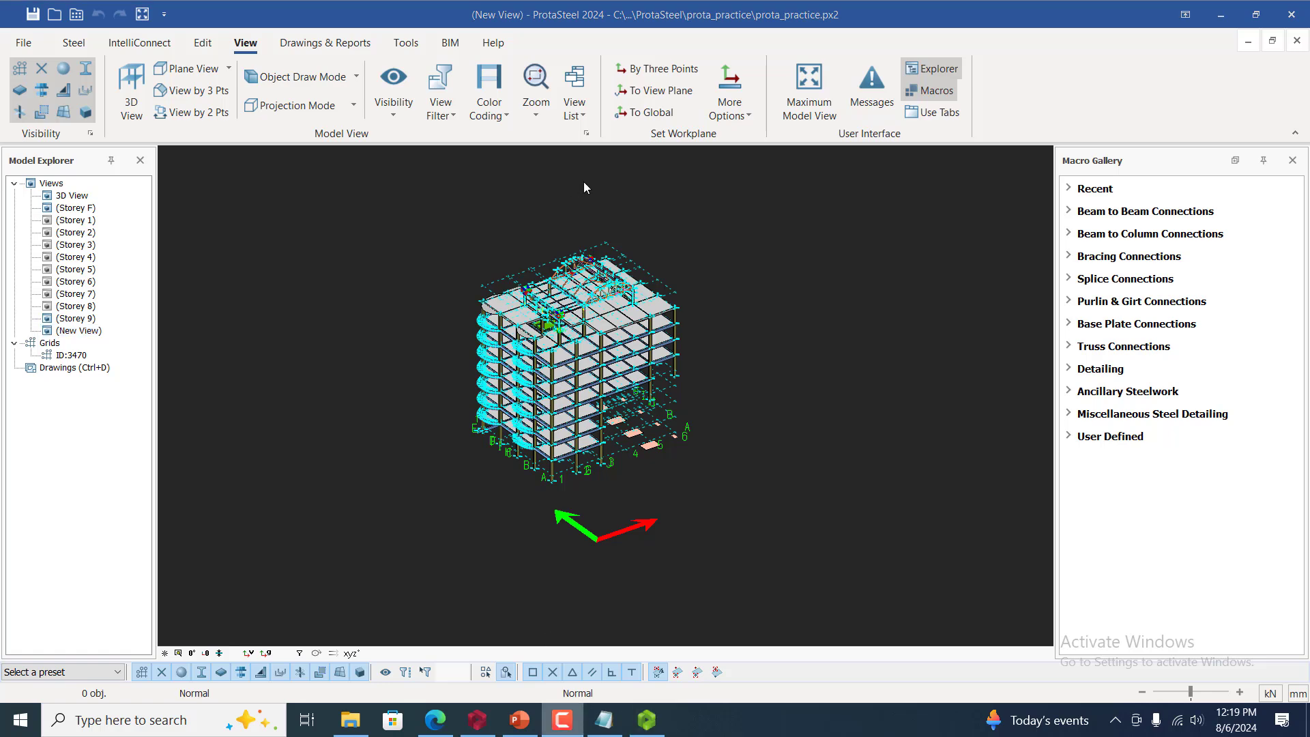
{"action": "scroll", "coordinate": [652, 208], "scroll_direction": "up", "scroll_amount": 3}
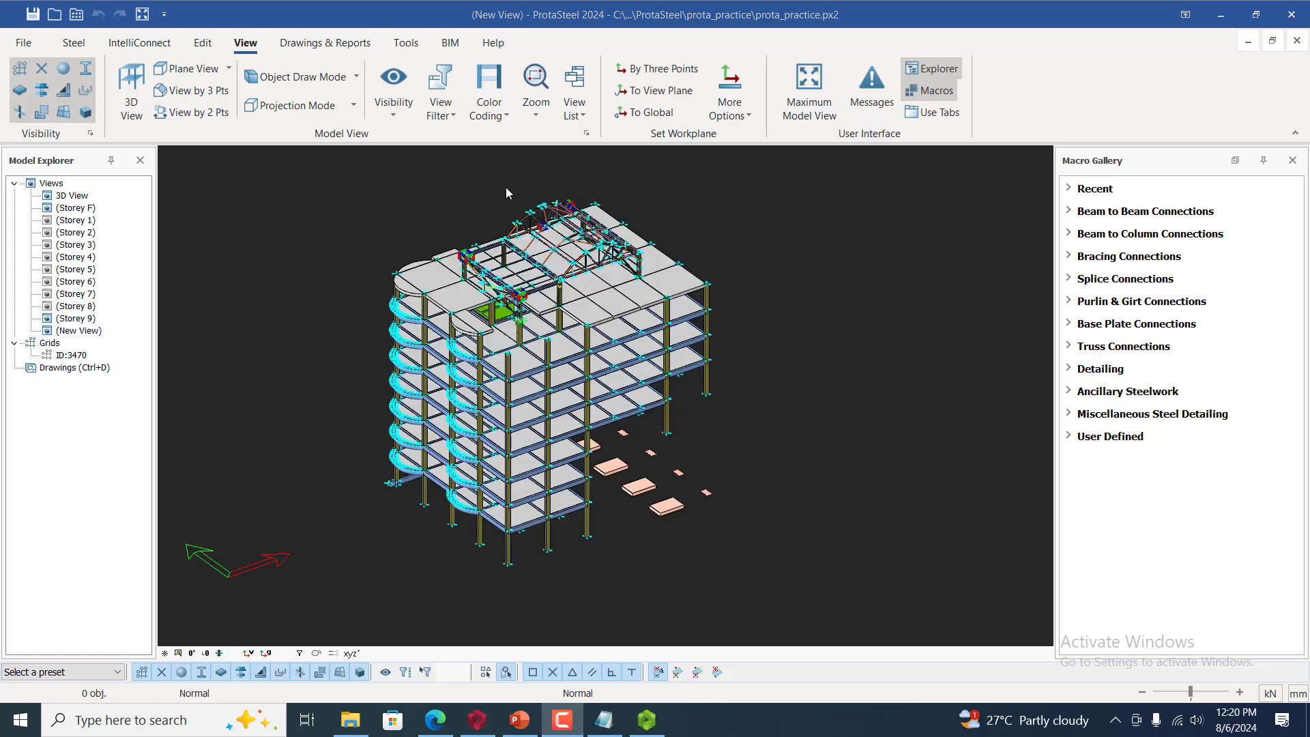
Switch to the drawings environment and place (New View) as a viewport beside the sheet of drawing 835-156-CE-001
{"action": "left_click", "coordinate": [68, 356]}
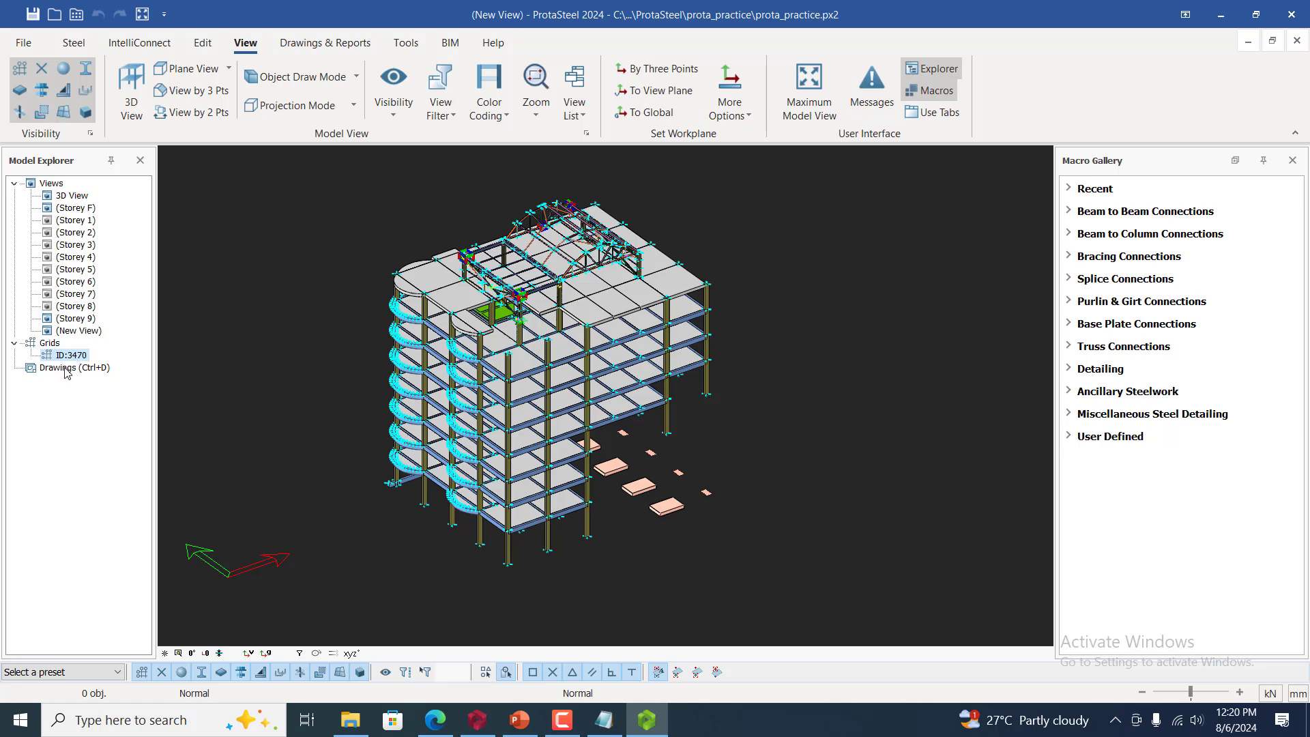
{"action": "double_click", "coordinate": [66, 369]}
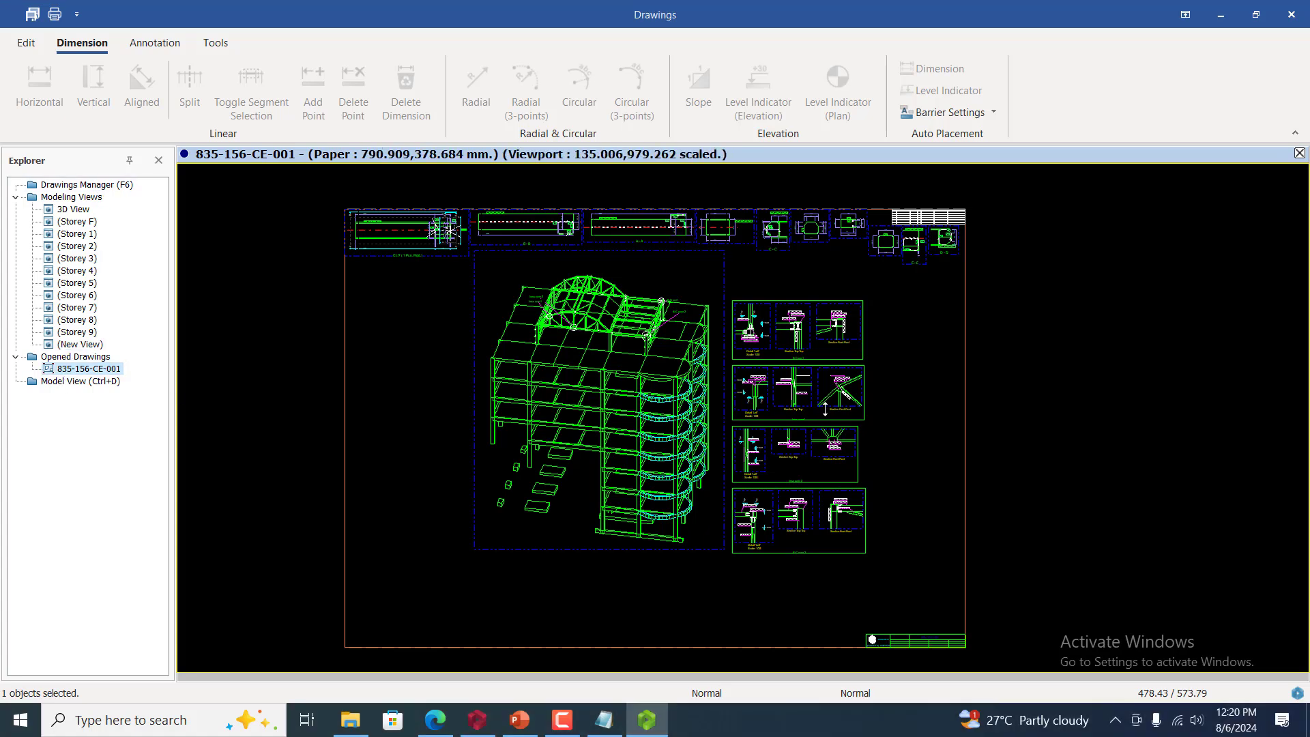
{"action": "left_click", "coordinate": [63, 346]}
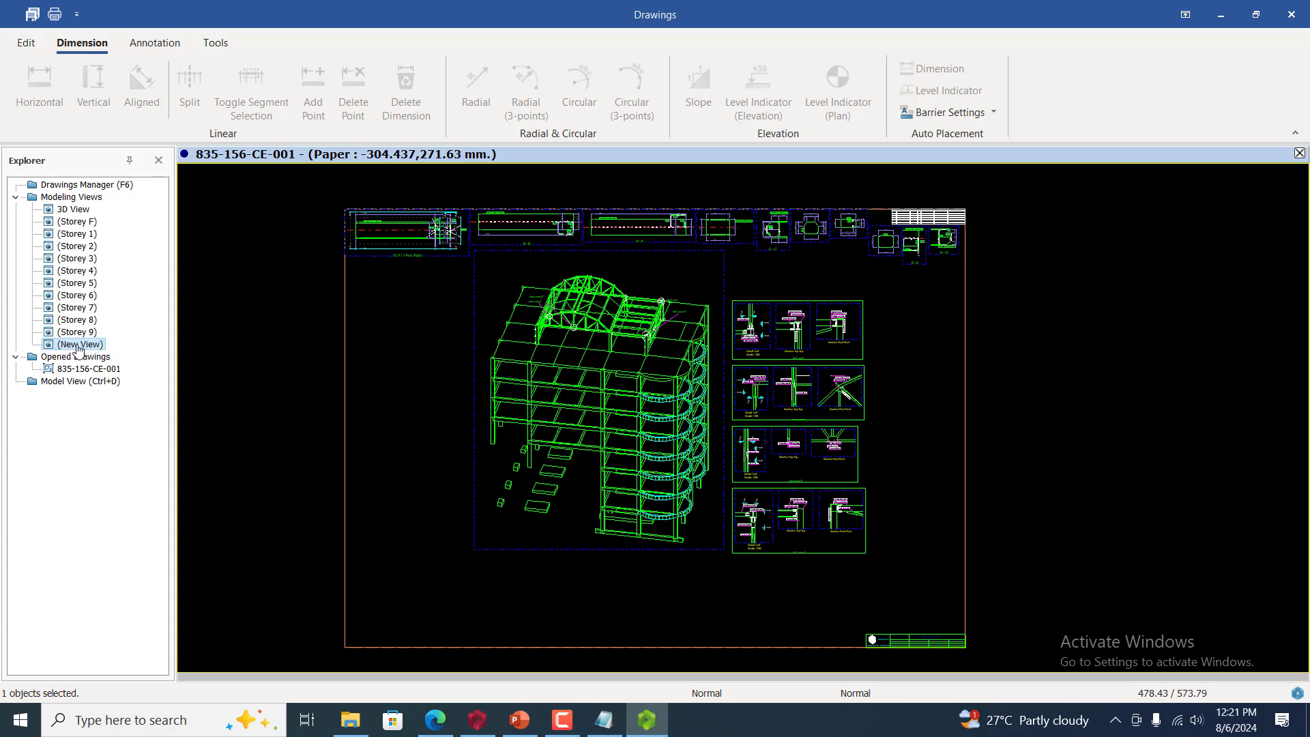
{"action": "left_click_drag", "start_coordinate": [78, 349], "coordinate": [122, 367]}
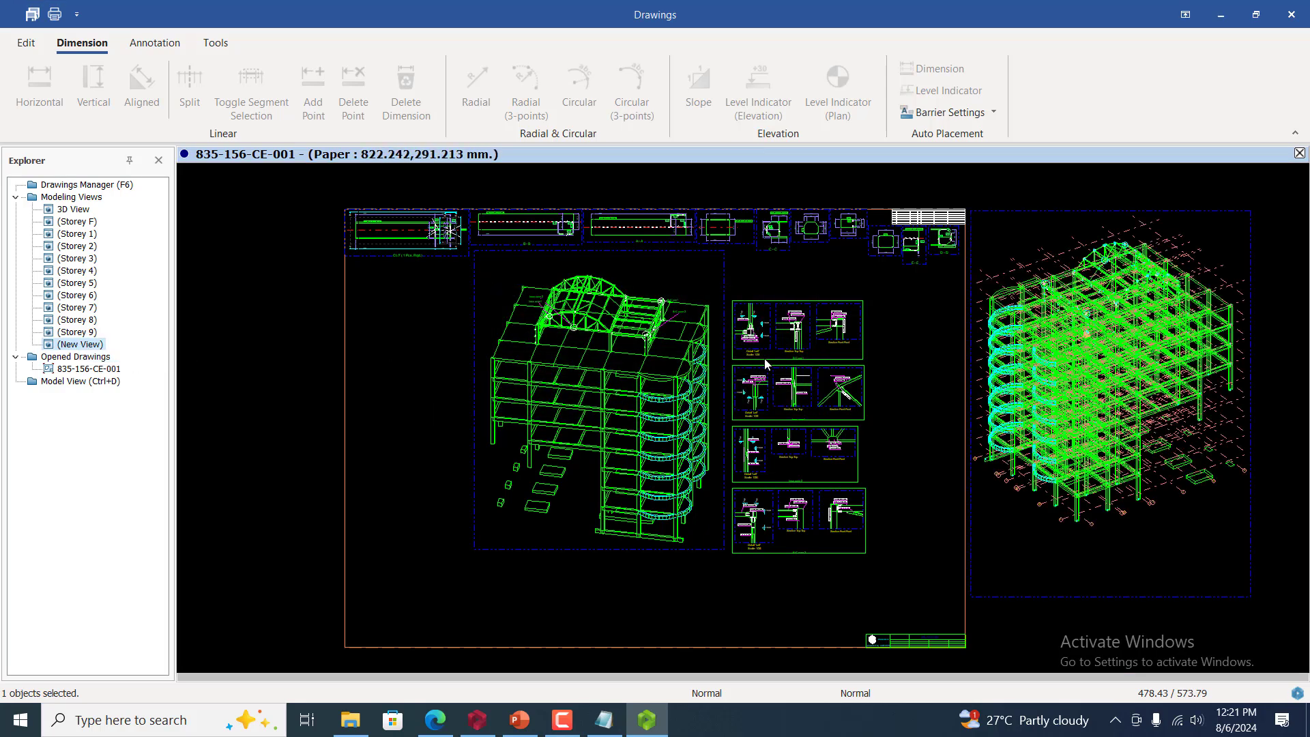
Try to delete the (New View) viewport placed beside the drawing sheet
{"action": "scroll", "coordinate": [460, 349], "scroll_direction": "down", "scroll_amount": 1}
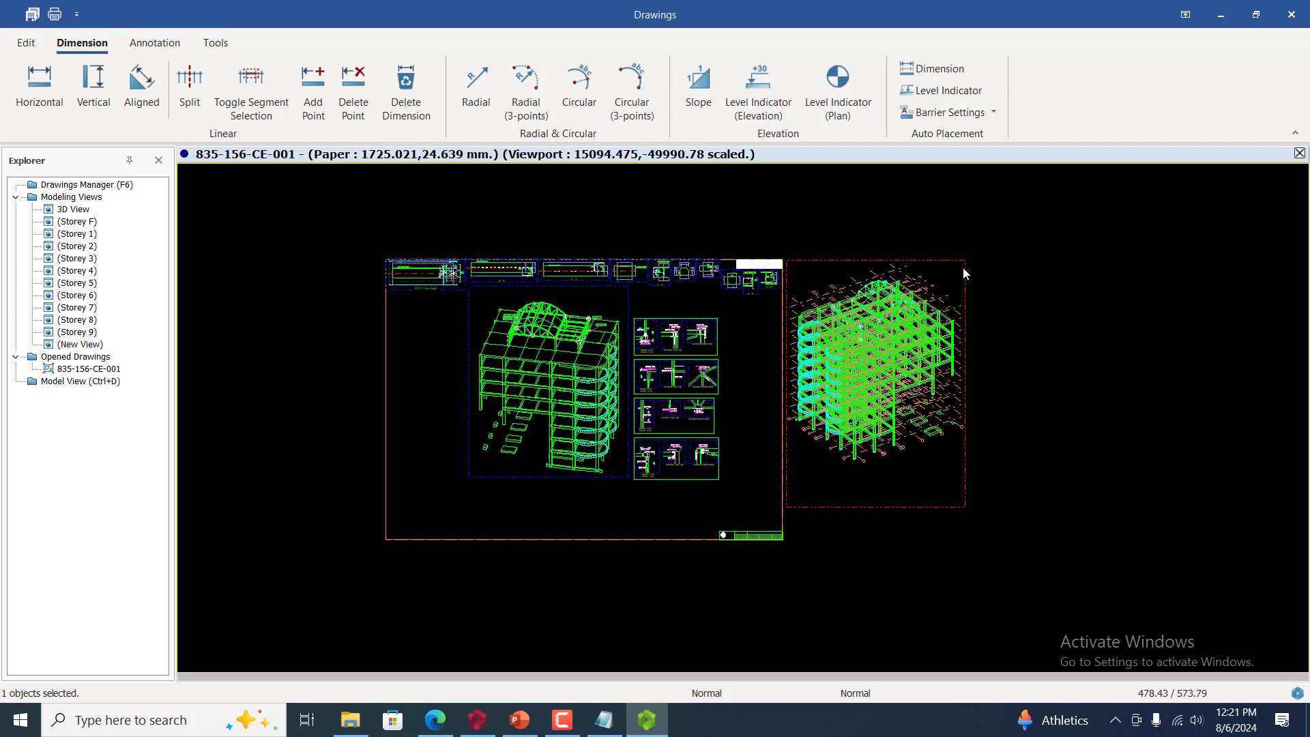
{"action": "key", "text": "Delete"}
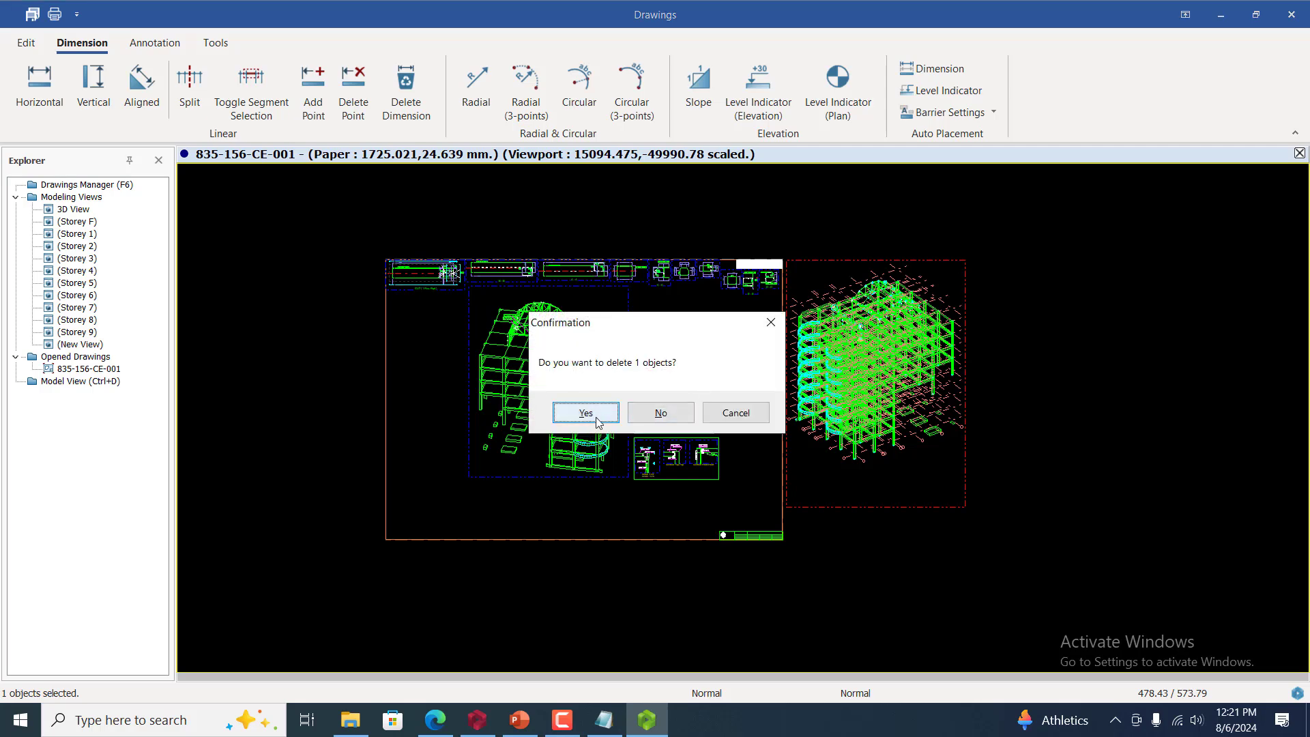
{"action": "left_click", "coordinate": [594, 417]}
{"action": "left_click", "coordinate": [623, 411]}
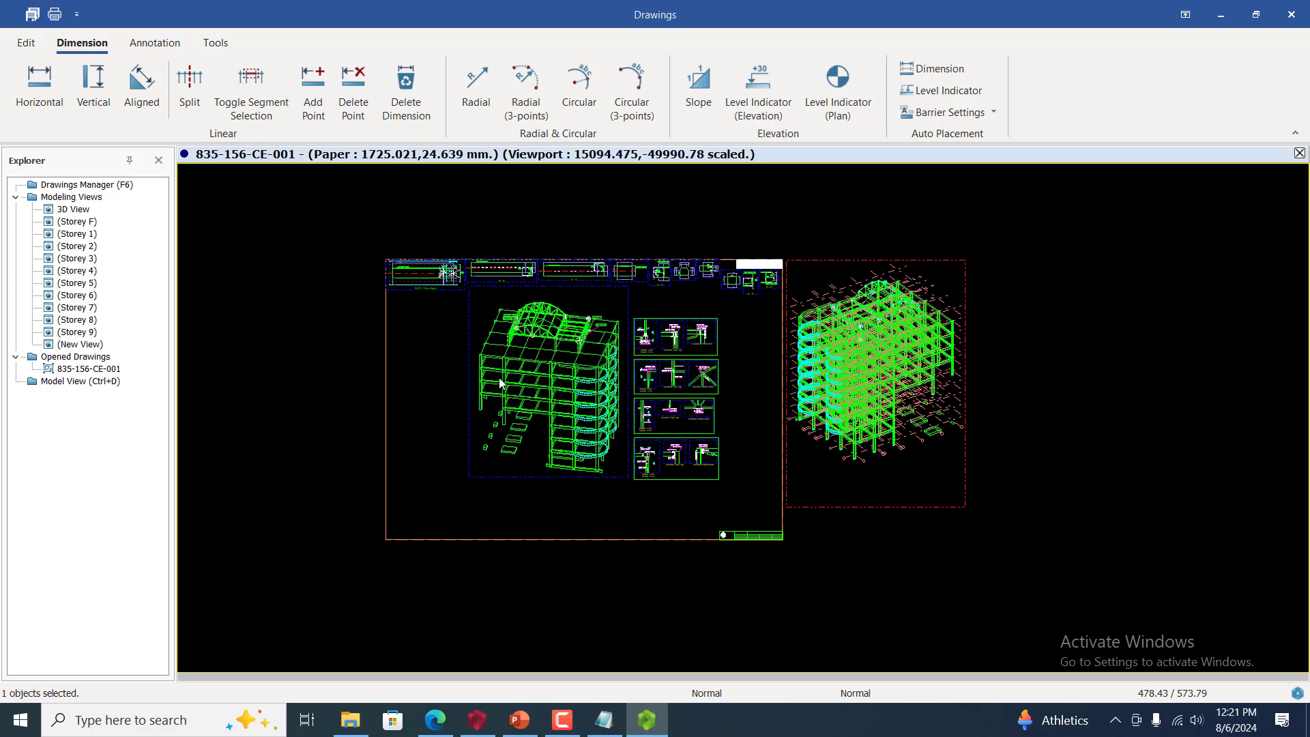
Return to the model environment and inspect the roof trusses and upper storeys in (New View)
{"action": "left_click", "coordinate": [86, 385]}
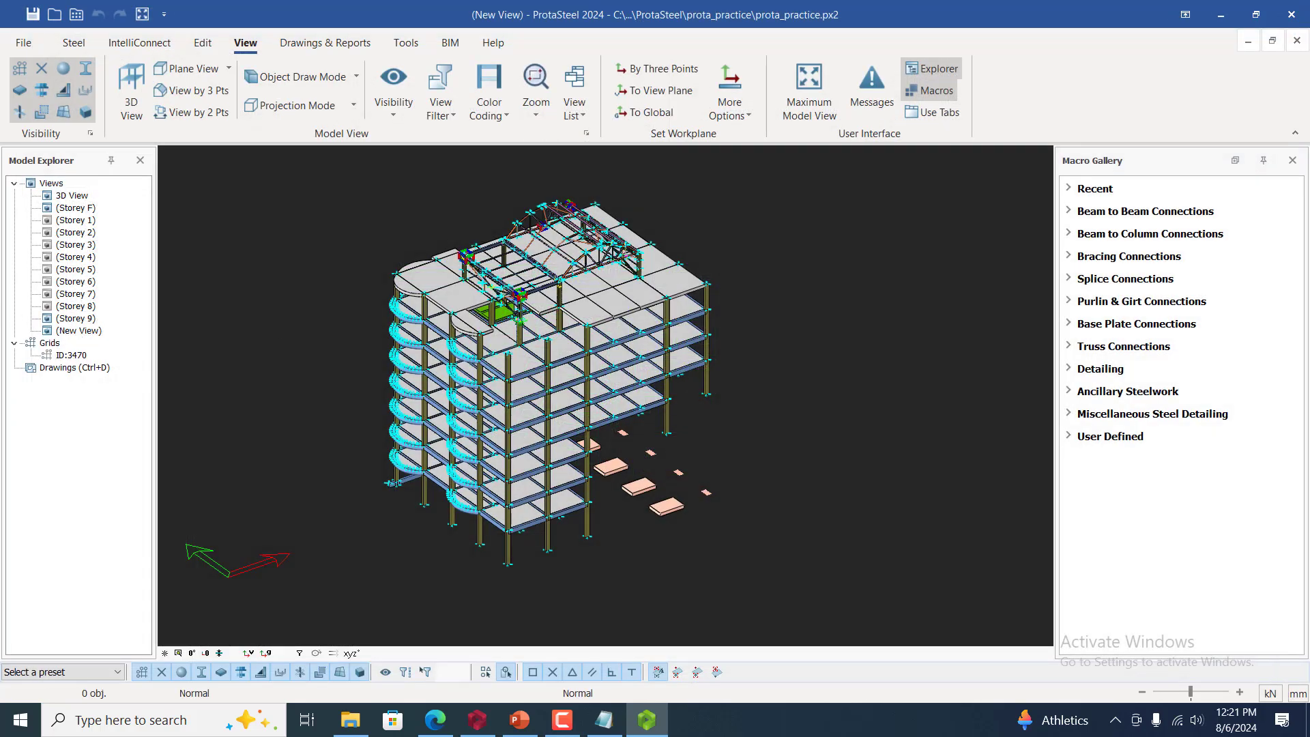
{"action": "scroll", "coordinate": [429, 459], "scroll_direction": "up", "scroll_amount": 6}
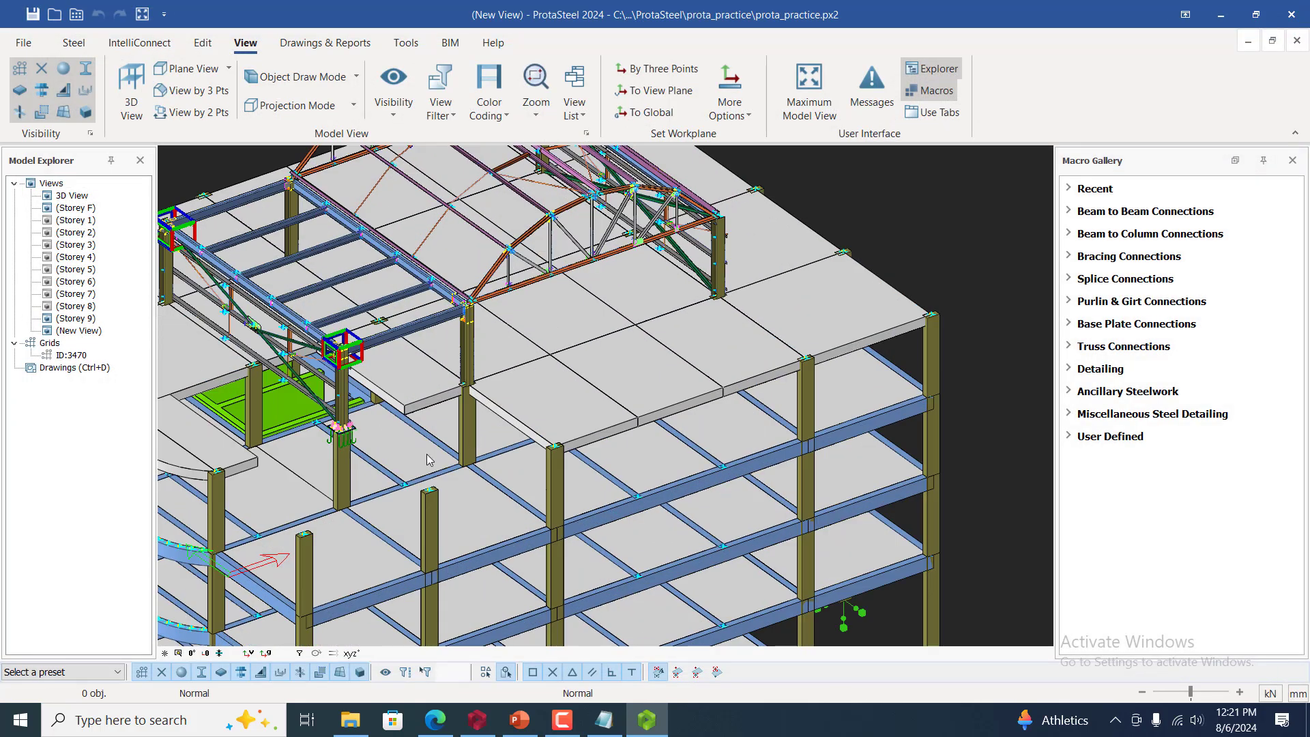
{"action": "scroll", "coordinate": [401, 445], "scroll_direction": "down", "scroll_amount": 3}
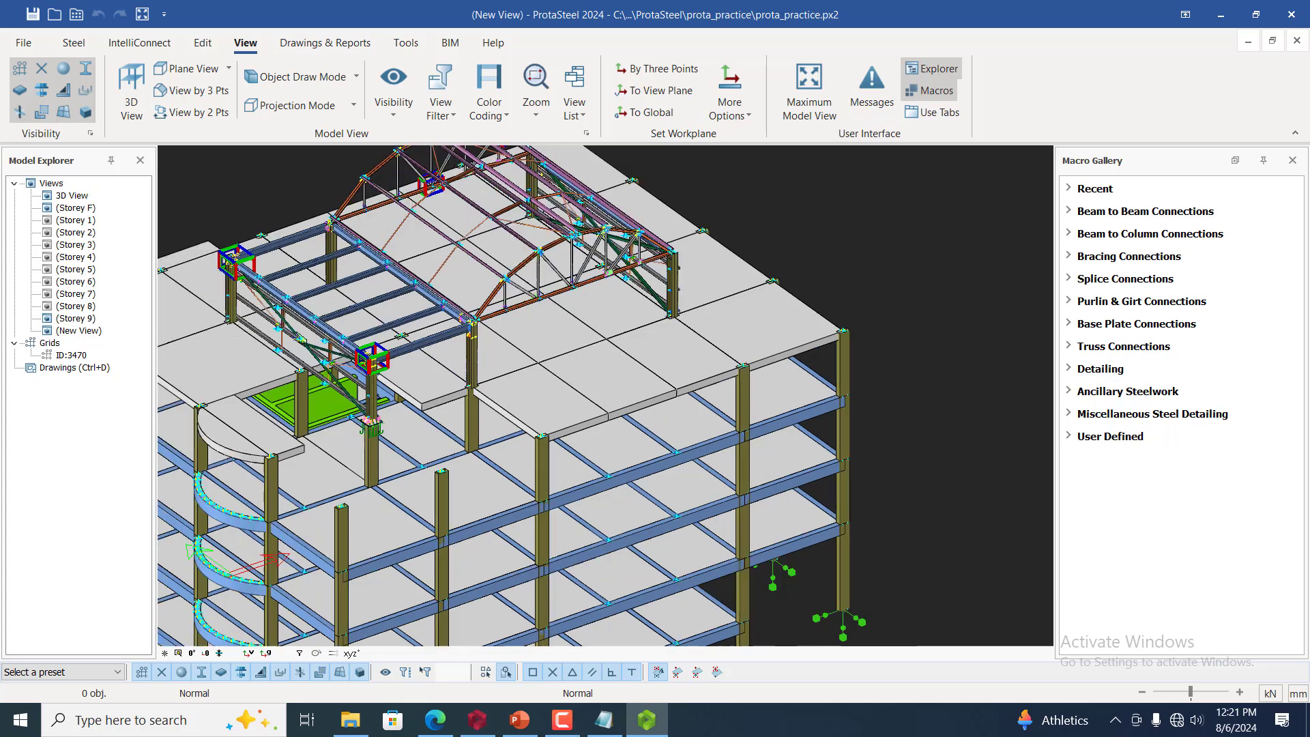
{"action": "scroll", "coordinate": [439, 371], "scroll_direction": "up", "scroll_amount": 2}
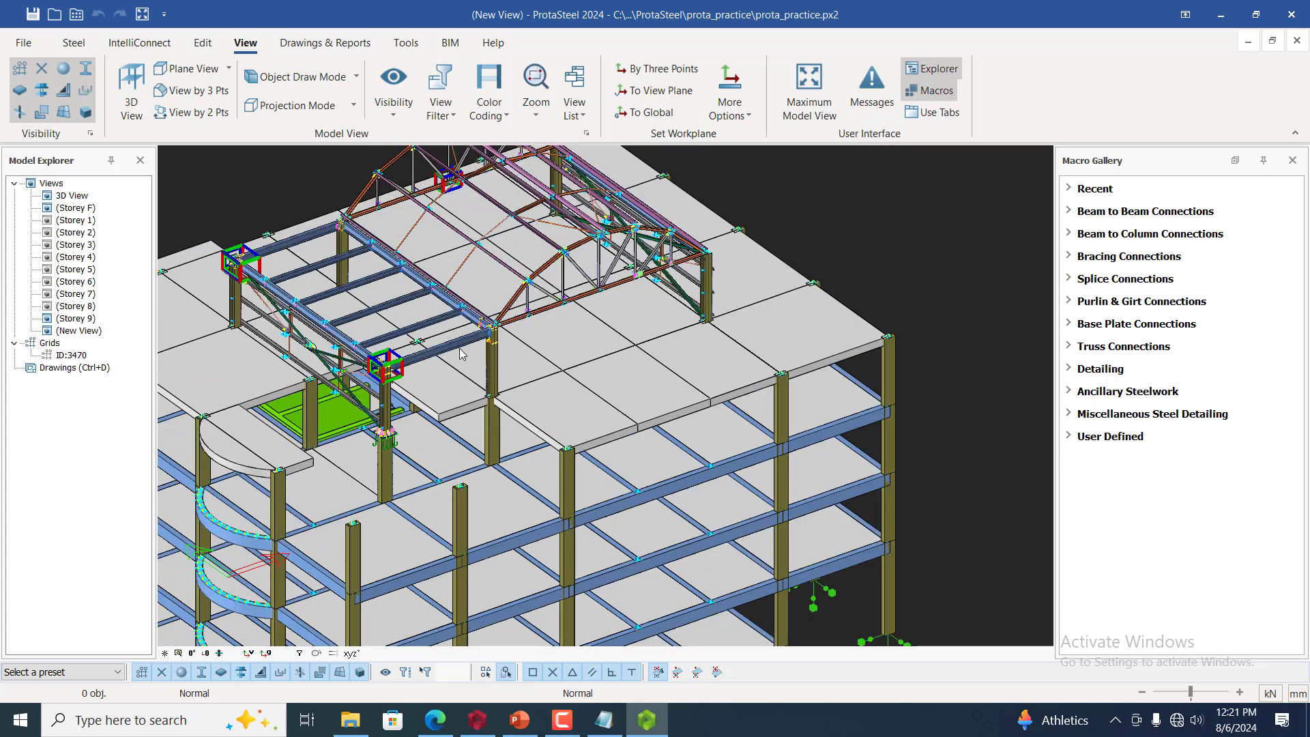
{"action": "scroll", "coordinate": [546, 258], "scroll_direction": "down", "scroll_amount": 2}
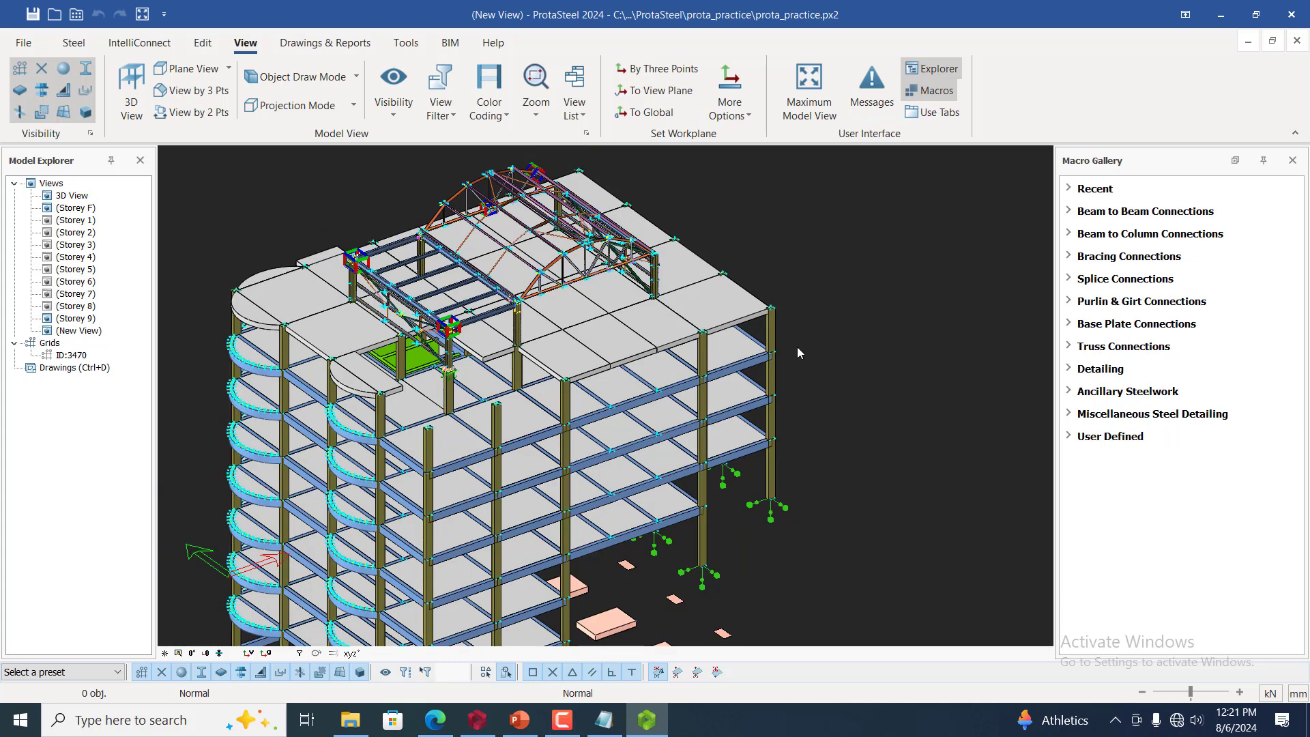
{"action": "scroll", "coordinate": [572, 276], "scroll_direction": "up", "scroll_amount": 1}
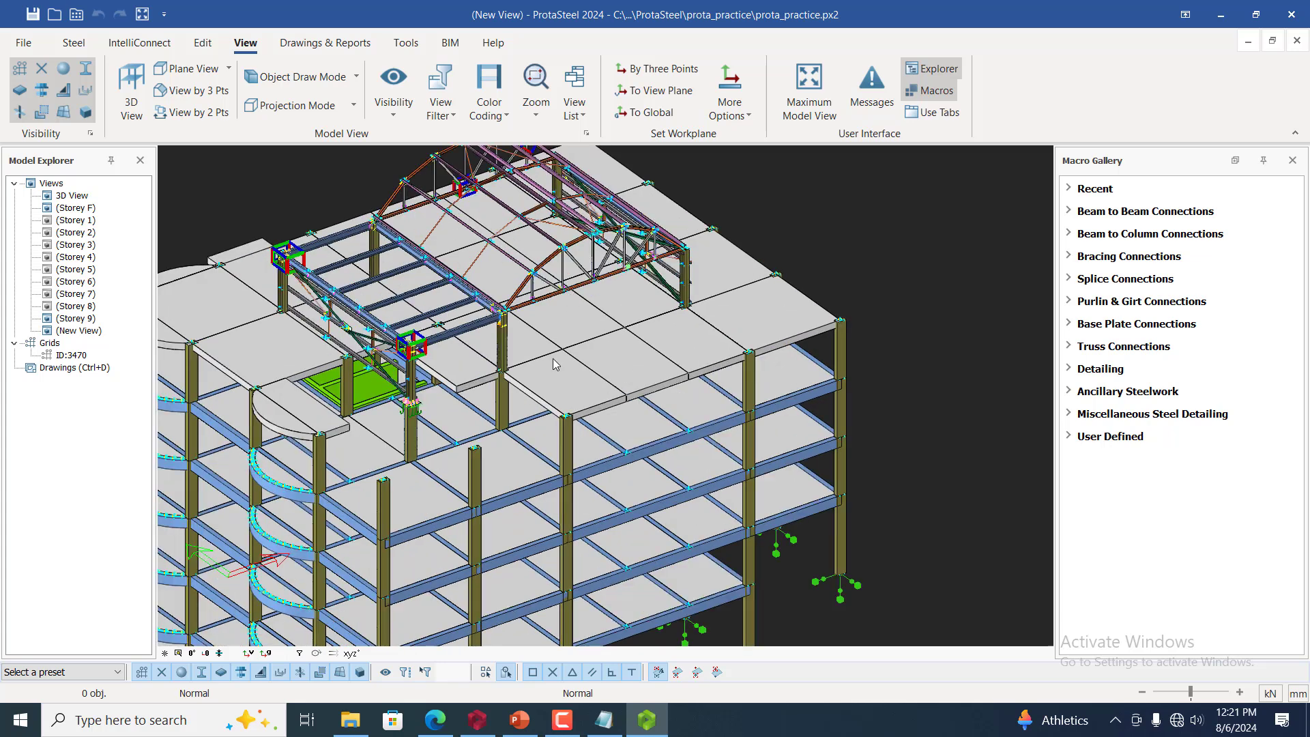
{"action": "scroll", "coordinate": [488, 379], "scroll_direction": "up", "scroll_amount": 1}
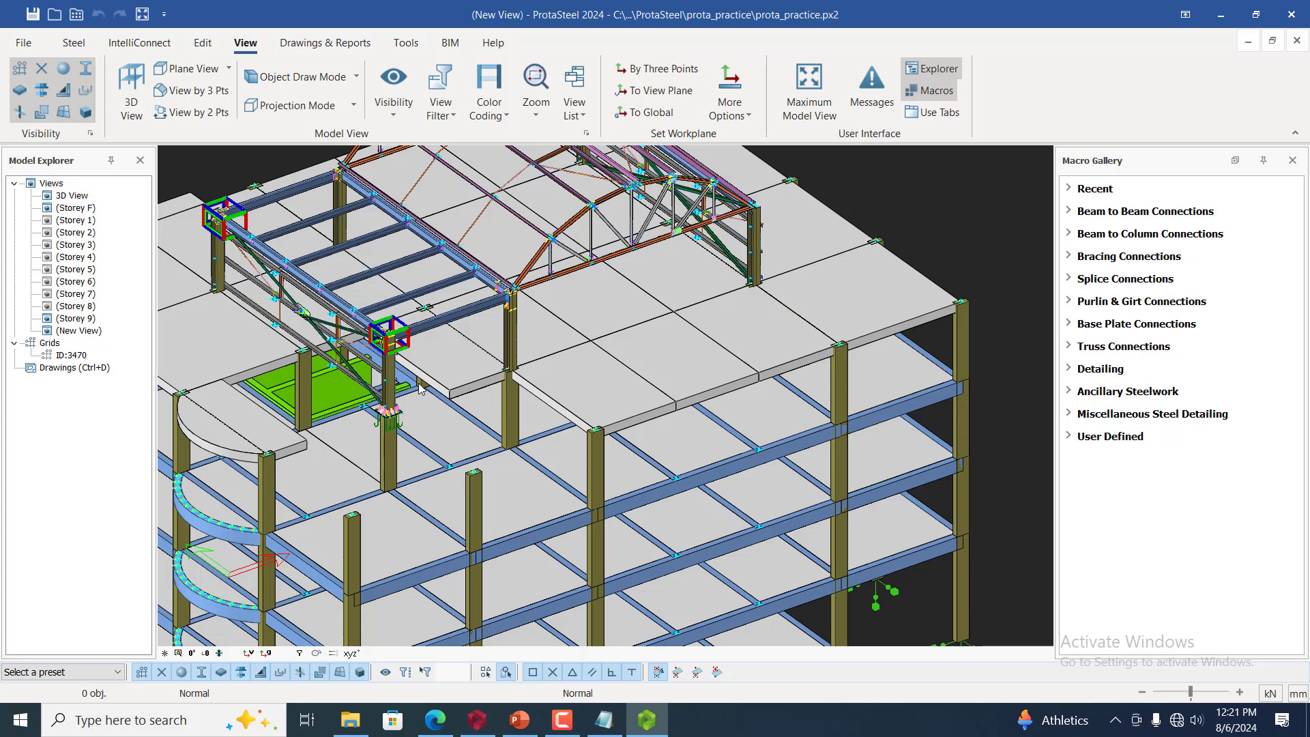
Restore the missing roof slab panels and grid lines around the truss columns in the 3D view
{"action": "right_click", "coordinate": [932, 217]}
{"action": "left_click", "coordinate": [1013, 307]}
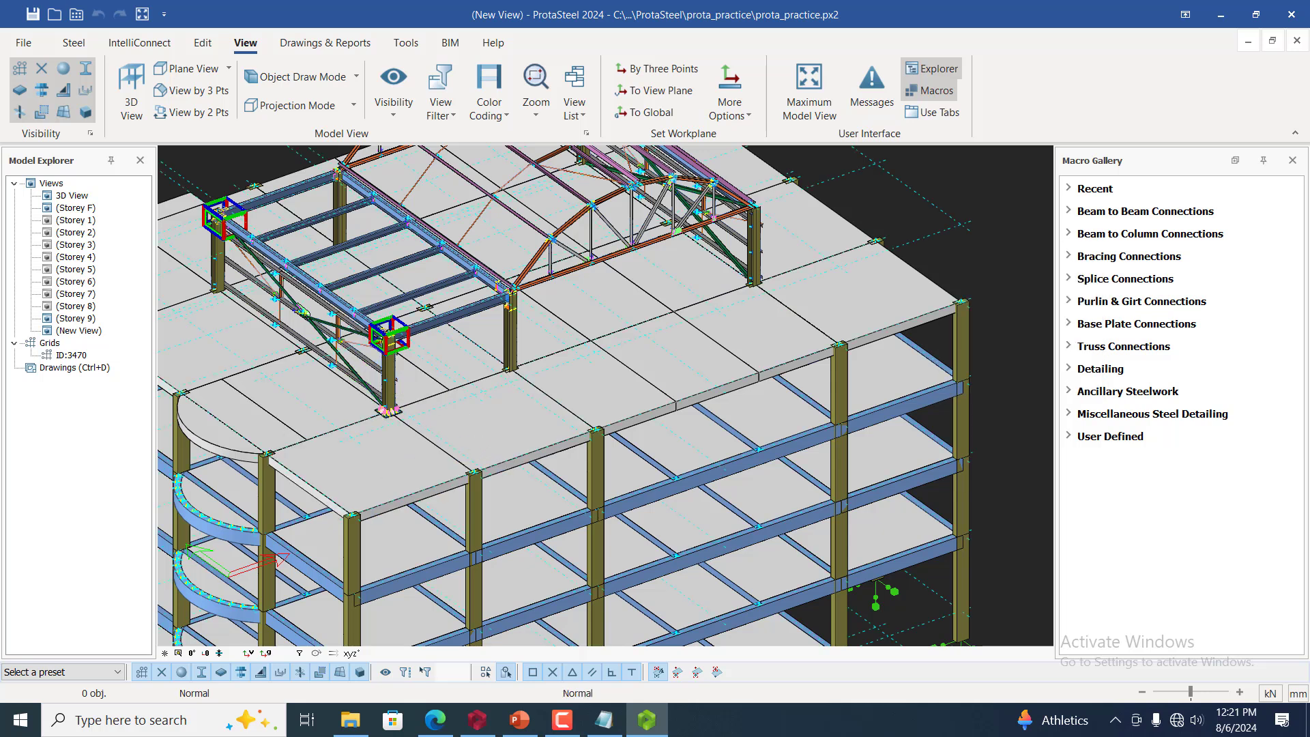
{"action": "scroll", "coordinate": [379, 420], "scroll_direction": "up", "scroll_amount": 3}
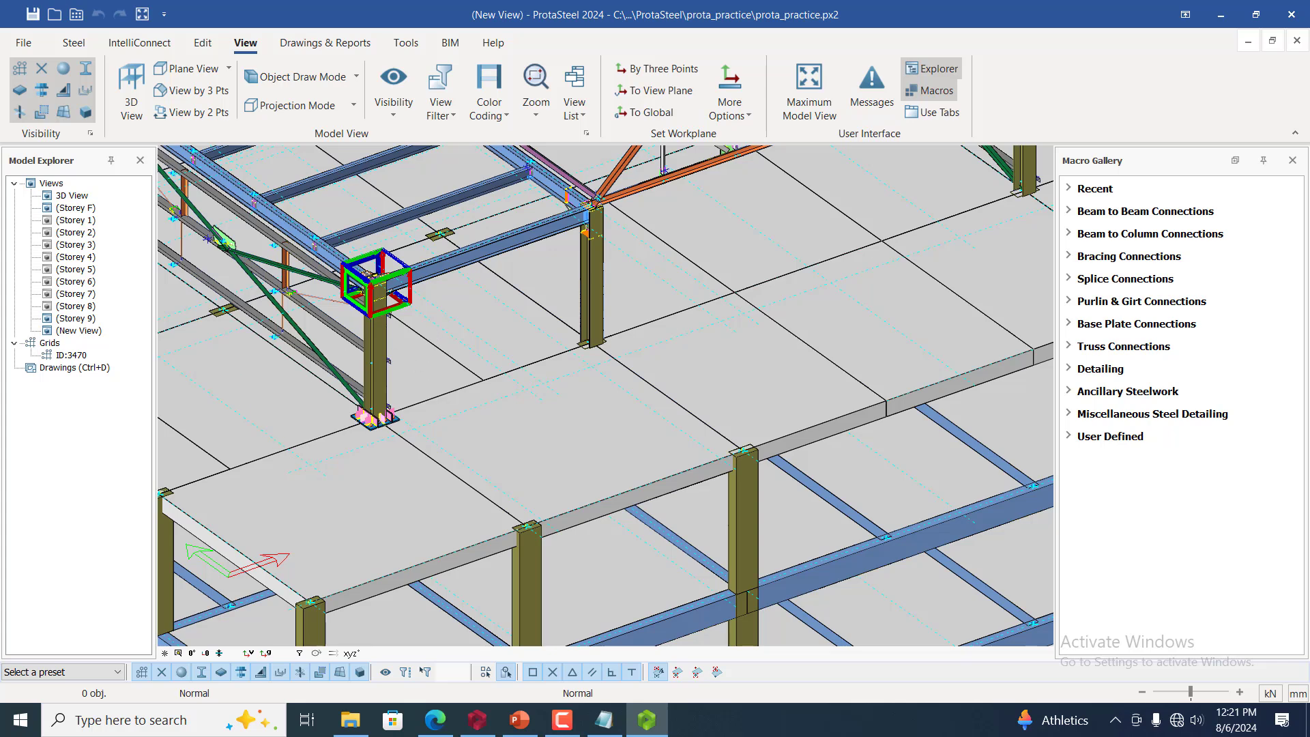
{"action": "scroll", "coordinate": [443, 403], "scroll_direction": "down", "scroll_amount": 2}
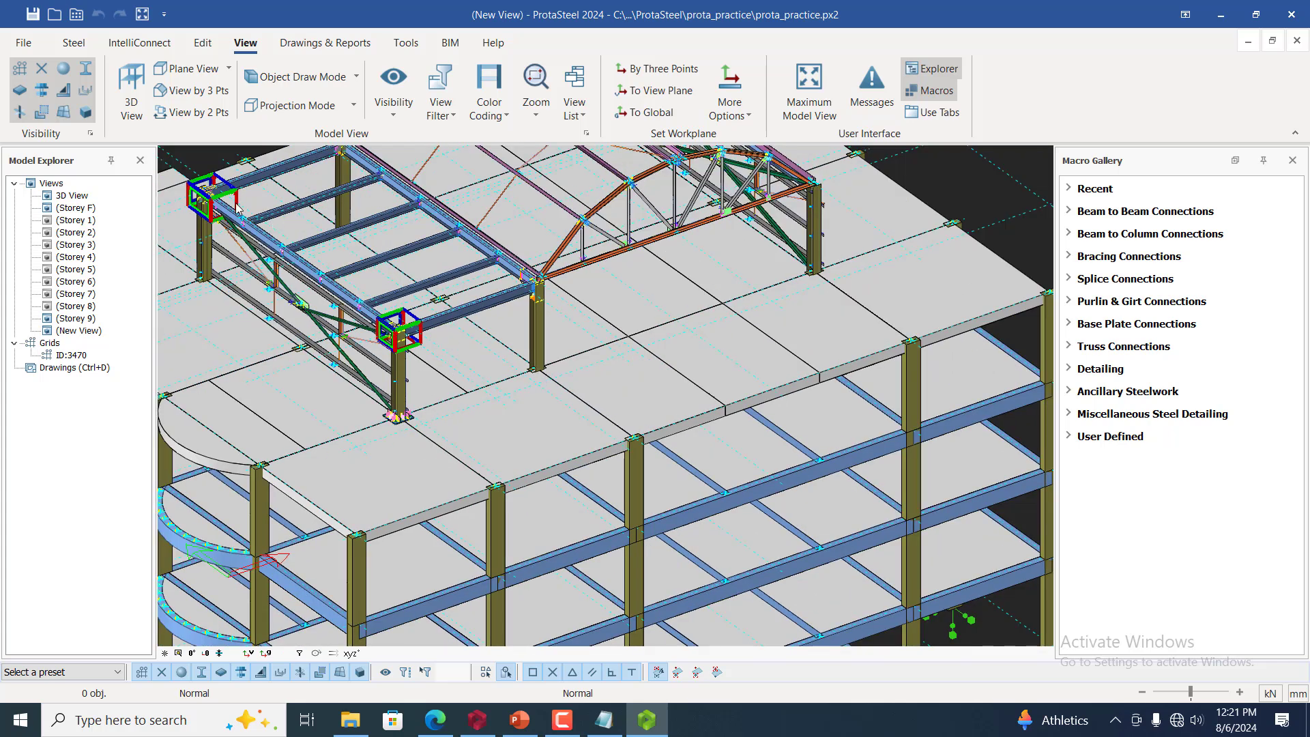
Try to create a view by two points from the front truss column base to the far truss column base
{"action": "left_click", "coordinate": [191, 113]}
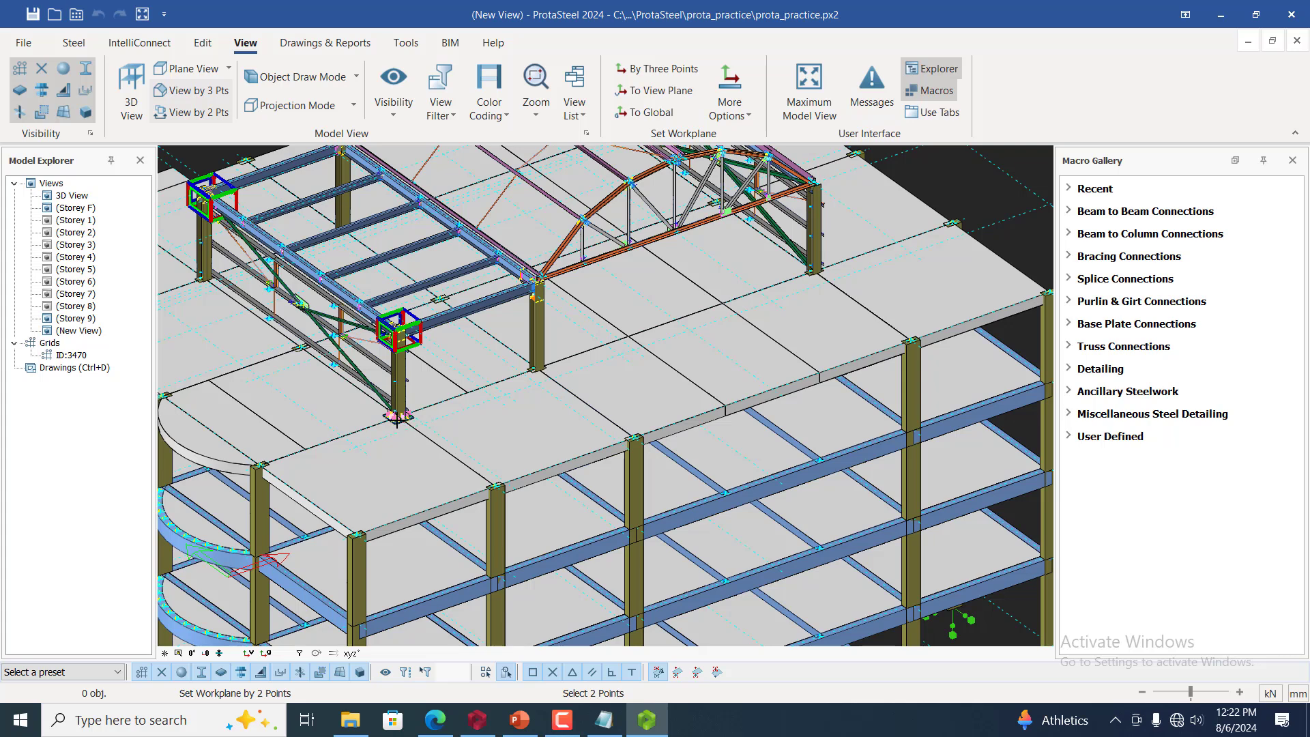
{"action": "left_click", "coordinate": [822, 269]}
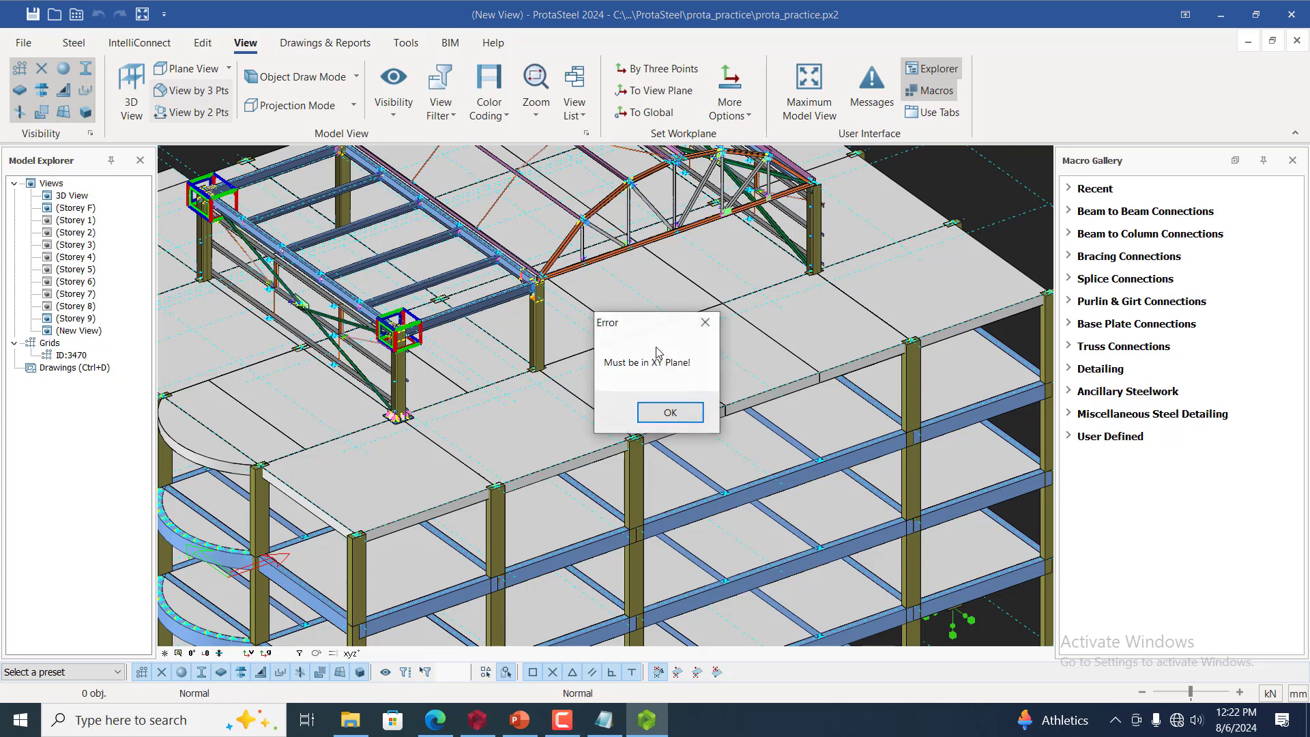
{"action": "left_click", "coordinate": [648, 413]}
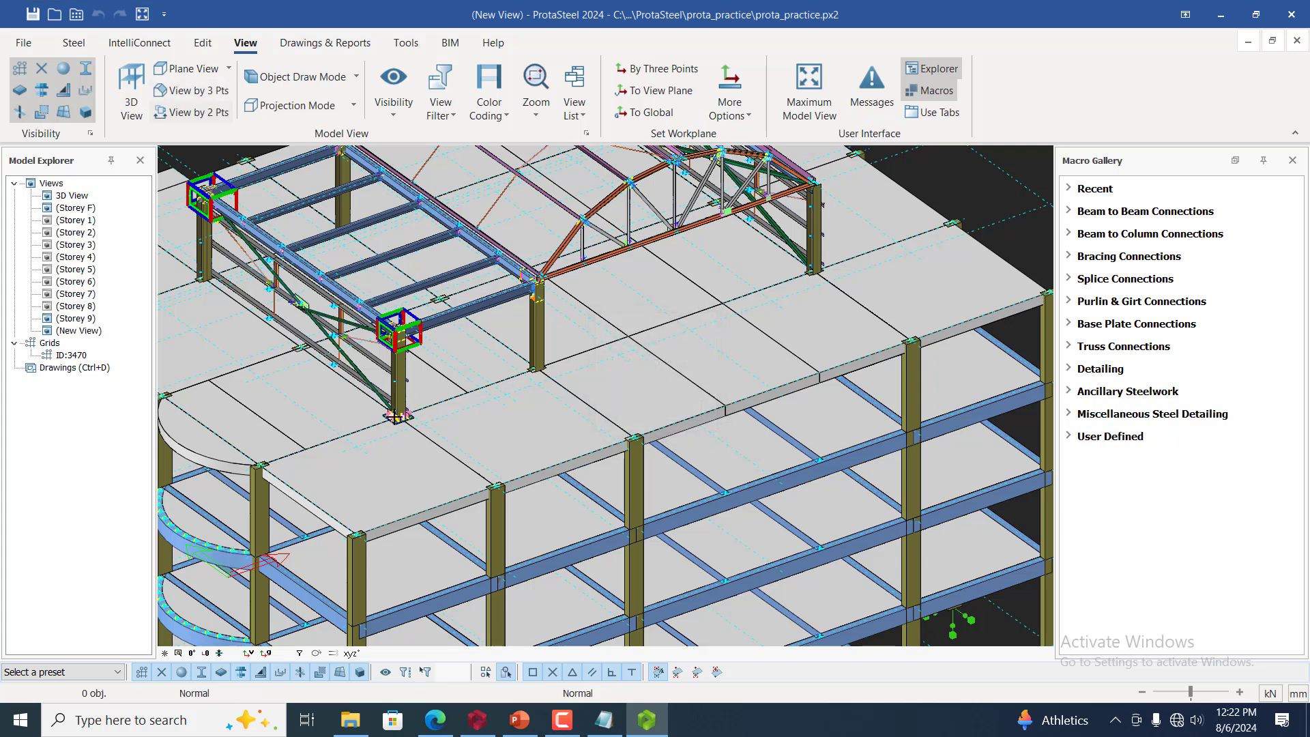
Retry the two-point view between the roof truss column bases along the front edge of the roof slab
{"action": "scroll", "coordinate": [395, 418], "scroll_direction": "up", "scroll_amount": 2}
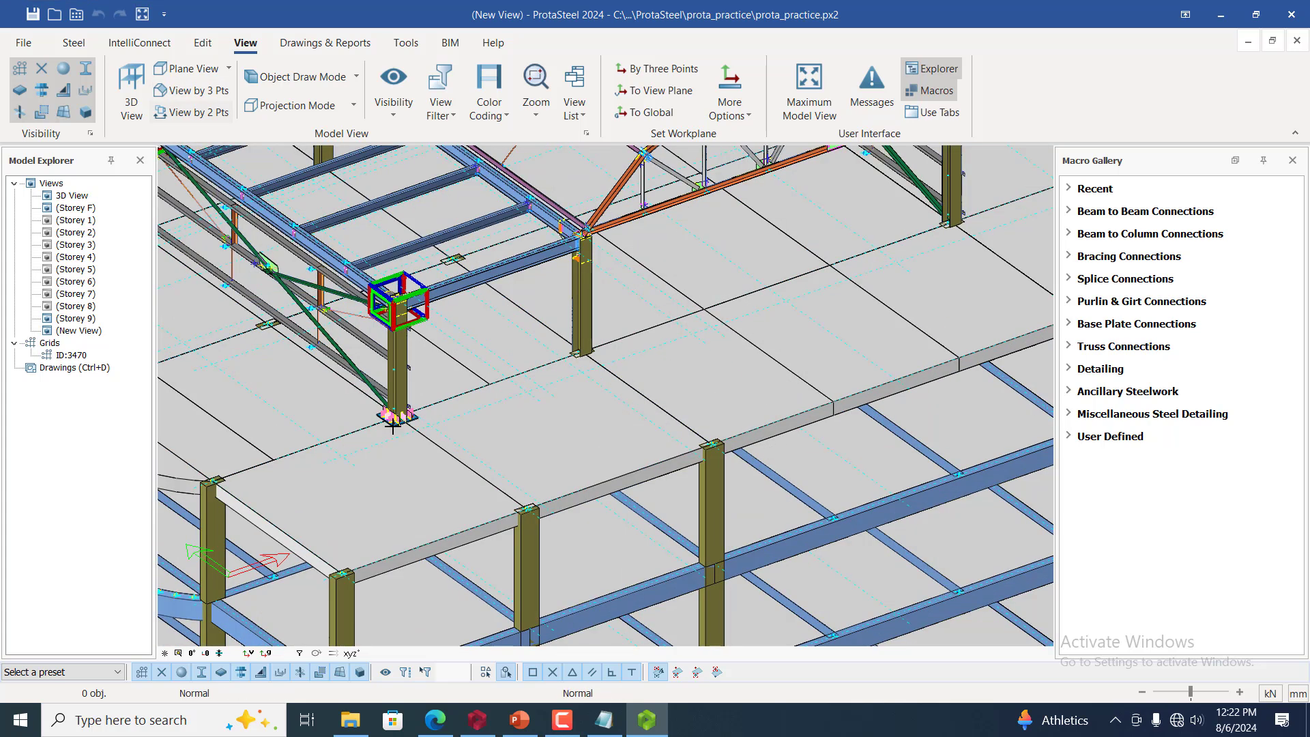
{"action": "scroll", "coordinate": [392, 428], "scroll_direction": "up", "scroll_amount": 2}
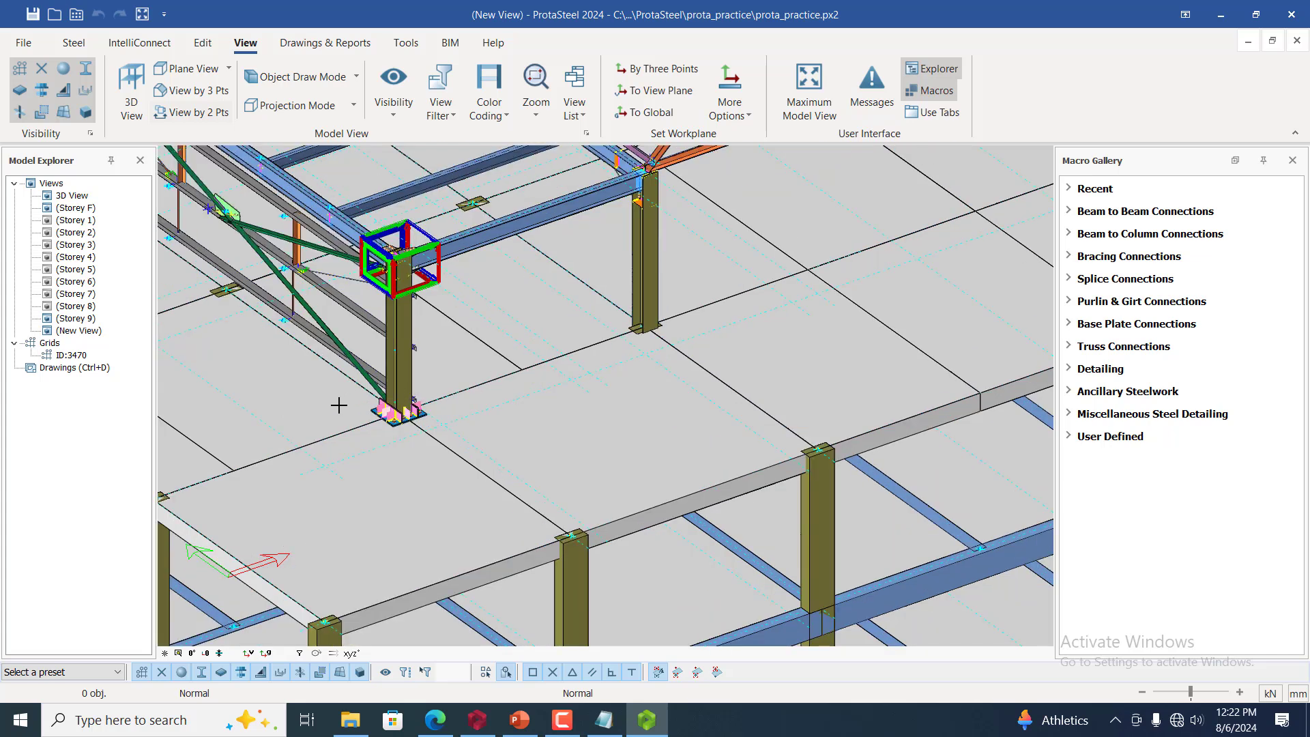
{"action": "scroll", "coordinate": [358, 409], "scroll_direction": "down", "scroll_amount": 2}
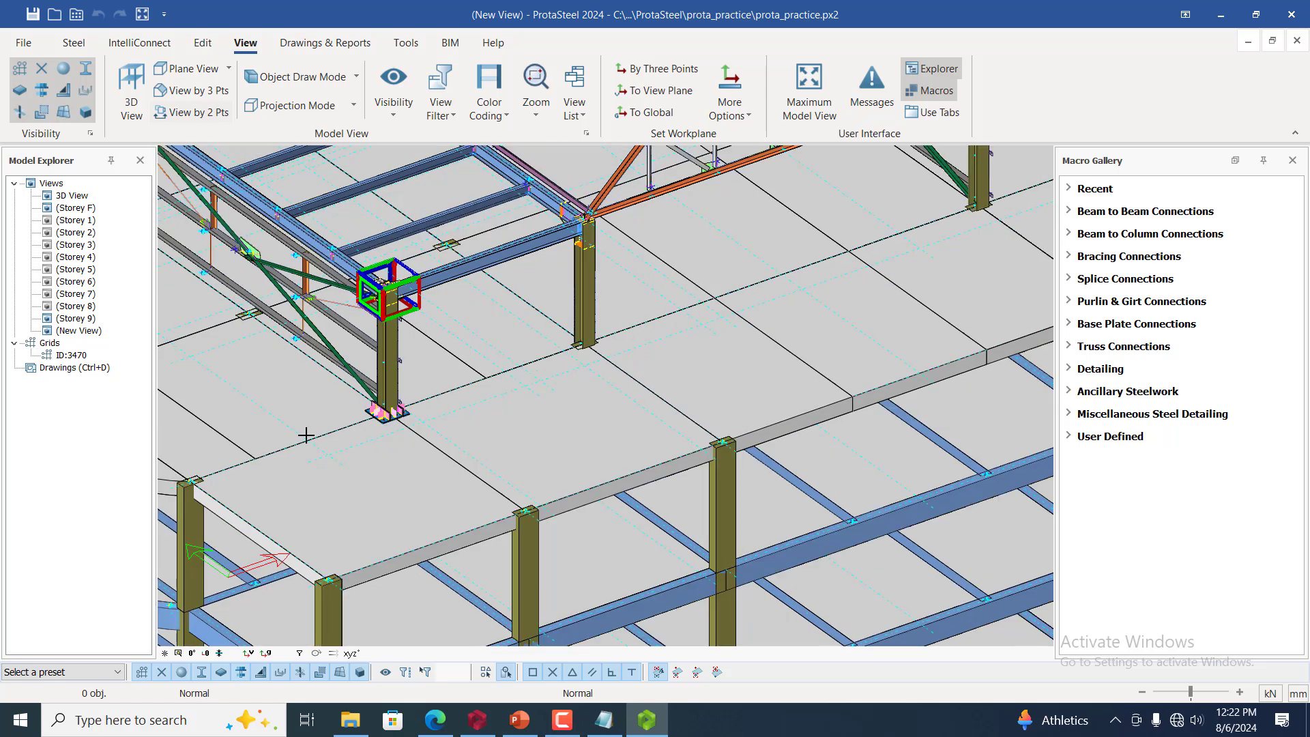
{"action": "scroll", "coordinate": [975, 212], "scroll_direction": "down", "scroll_amount": 2}
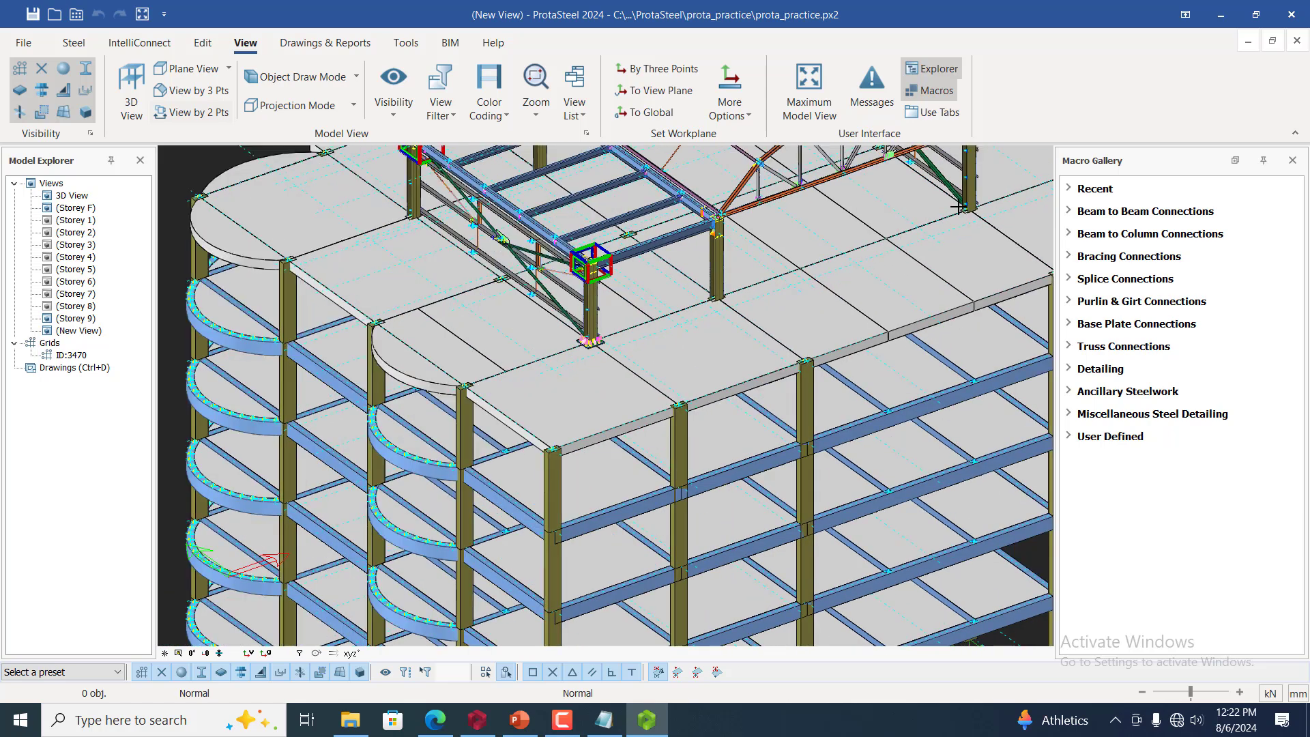
{"action": "scroll", "coordinate": [962, 208], "scroll_direction": "down", "scroll_amount": 2}
{"action": "scroll", "coordinate": [977, 208], "scroll_direction": "down", "scroll_amount": 2}
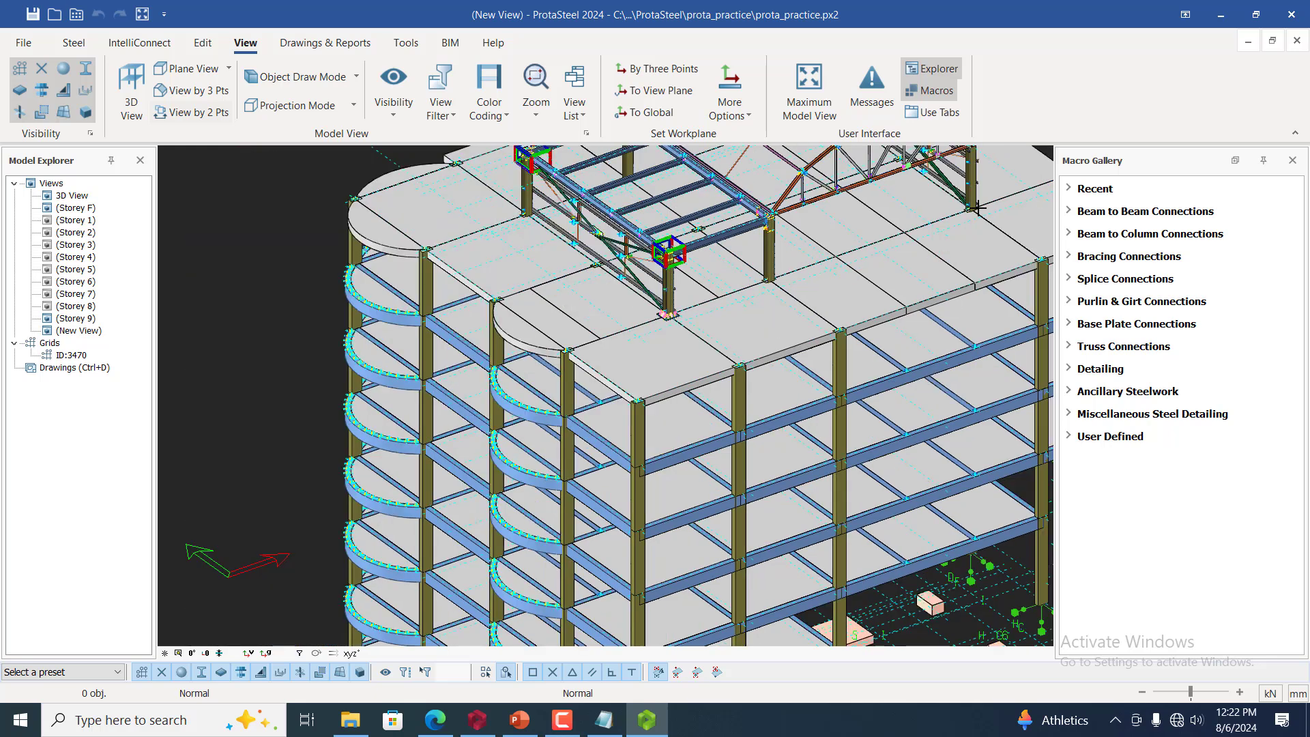
{"action": "scroll", "coordinate": [977, 208], "scroll_direction": "down", "scroll_amount": 2}
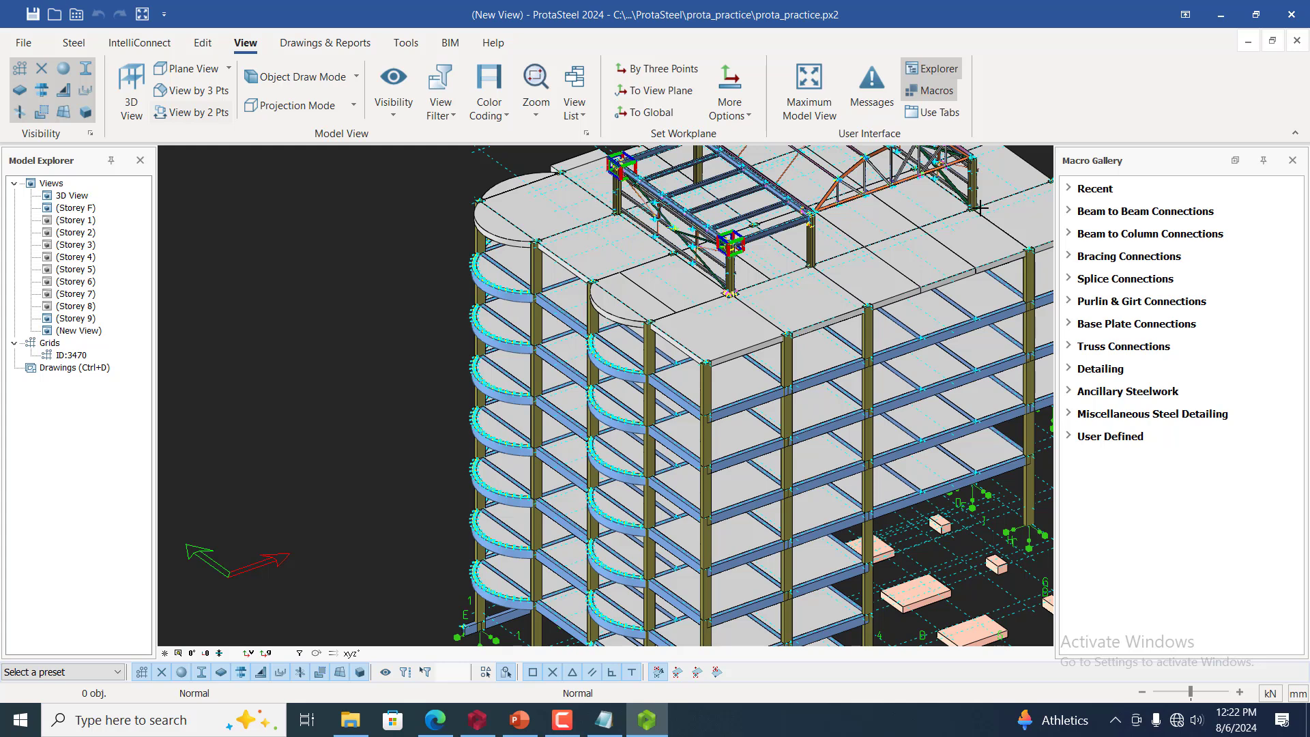
{"action": "scroll", "coordinate": [979, 207], "scroll_direction": "up", "scroll_amount": 2}
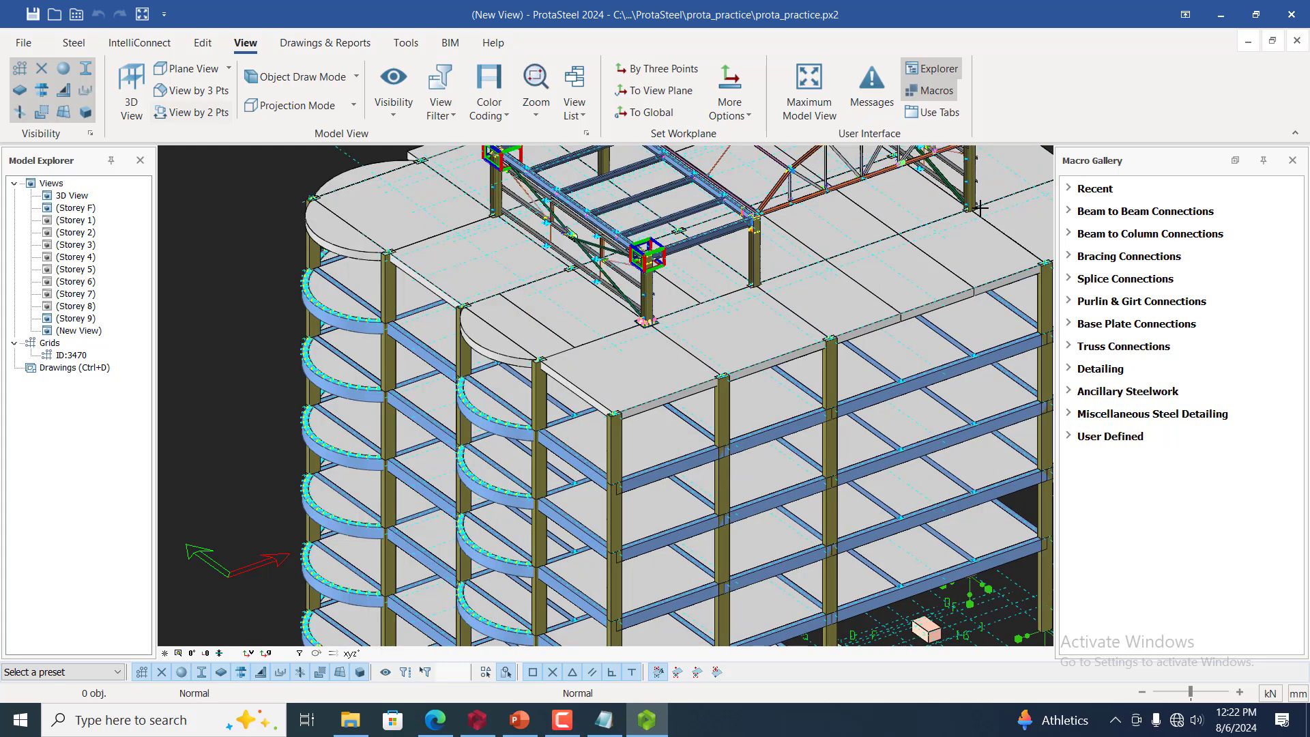
{"action": "scroll", "coordinate": [979, 207], "scroll_direction": "up", "scroll_amount": 2}
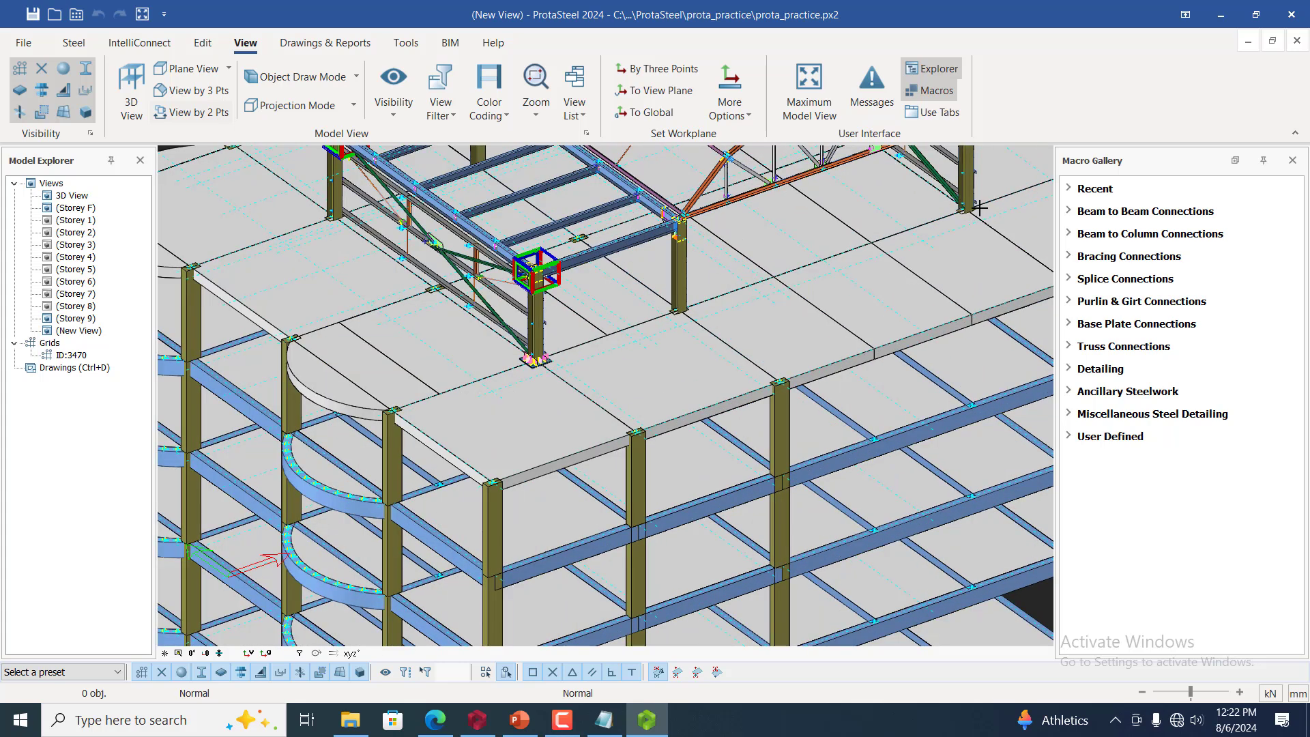
{"action": "scroll", "coordinate": [979, 207], "scroll_direction": "up", "scroll_amount": 2}
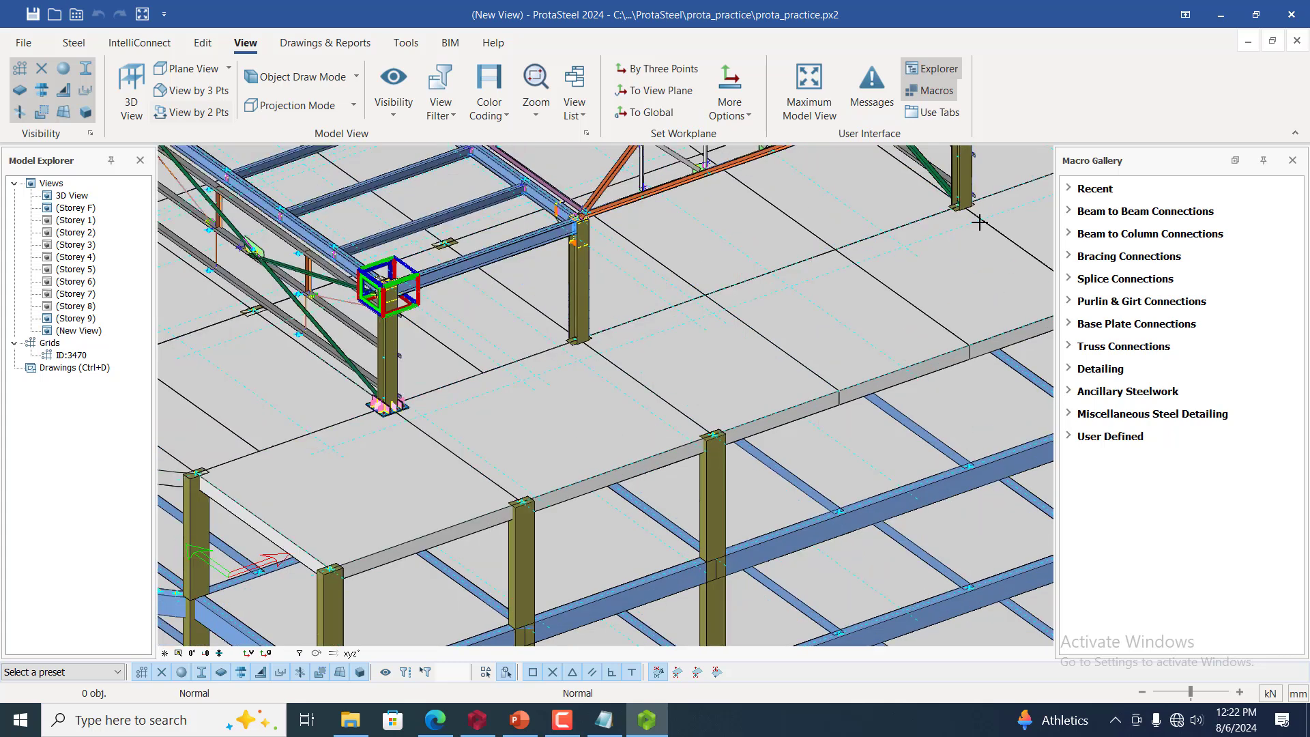
{"action": "scroll", "coordinate": [859, 405], "scroll_direction": "up", "scroll_amount": 2}
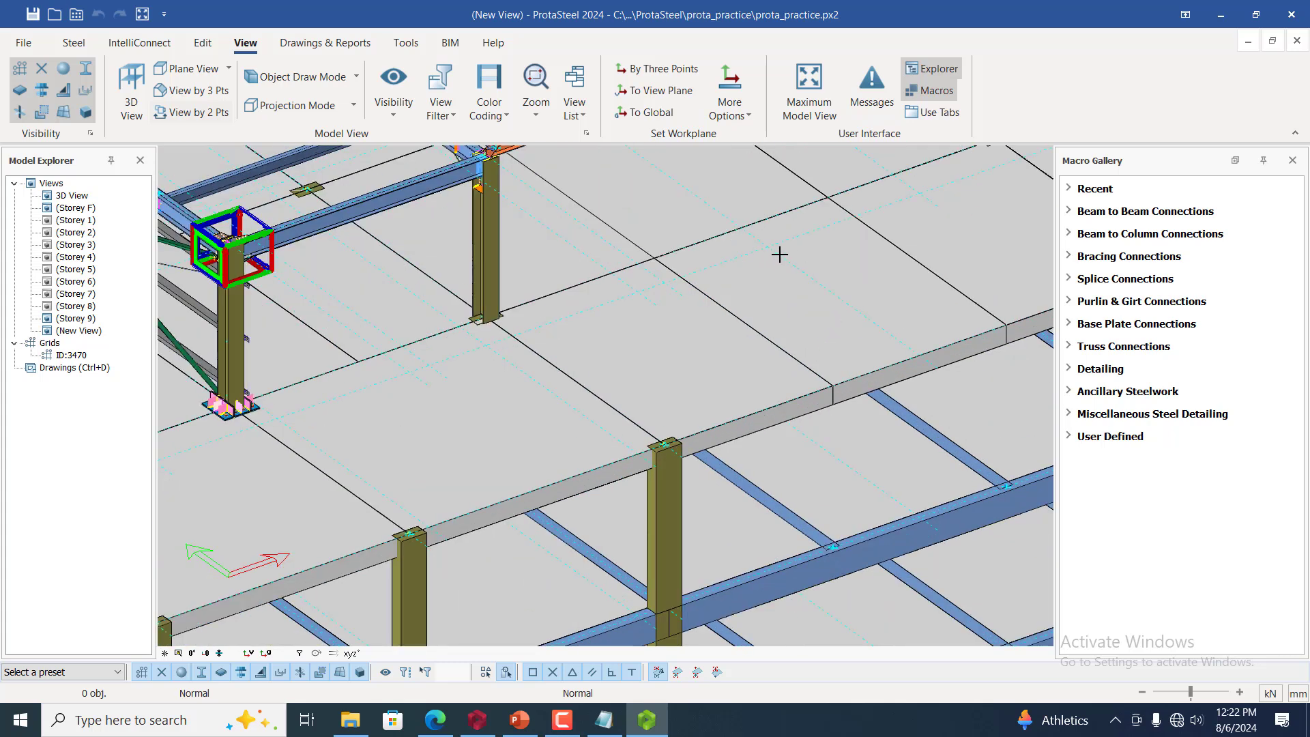
{"action": "left_click", "coordinate": [761, 289]}
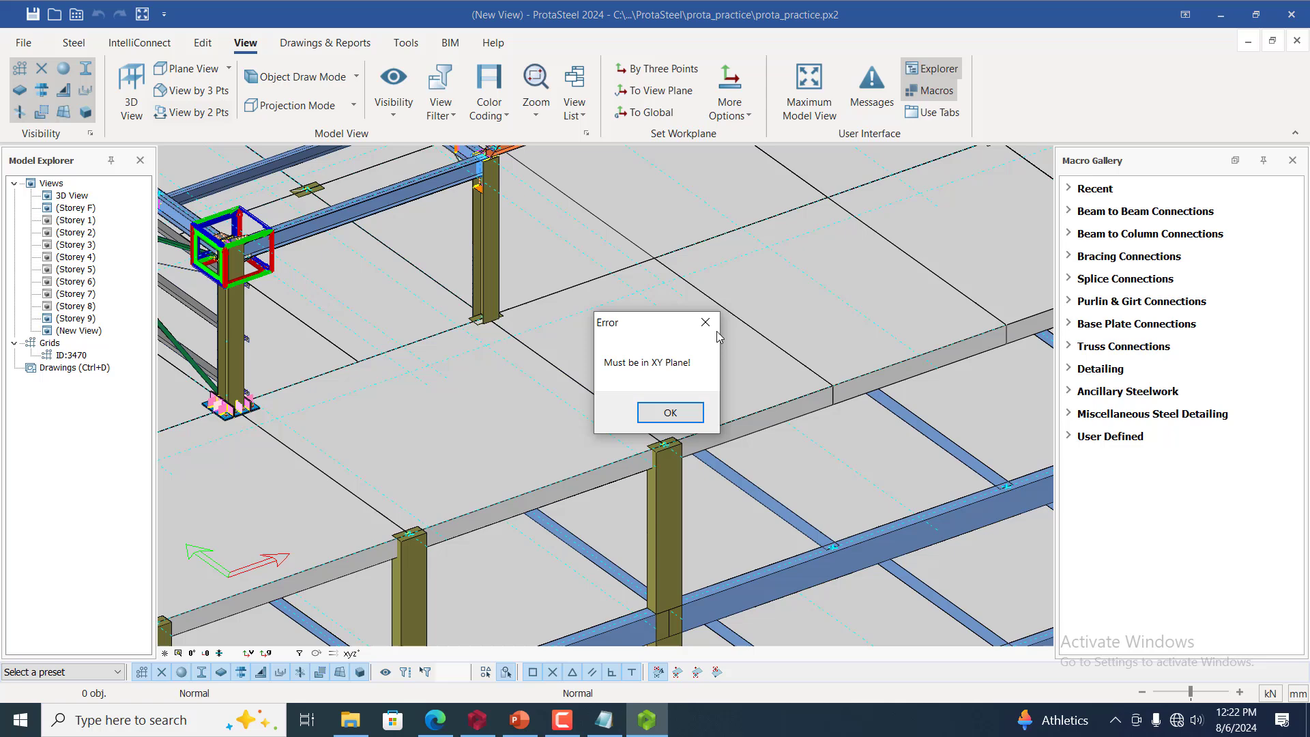
{"action": "left_click", "coordinate": [666, 410]}
Examine the whole building and its roof trusses from different distances and angles
{"action": "scroll", "coordinate": [490, 415], "scroll_direction": "down", "scroll_amount": 1}
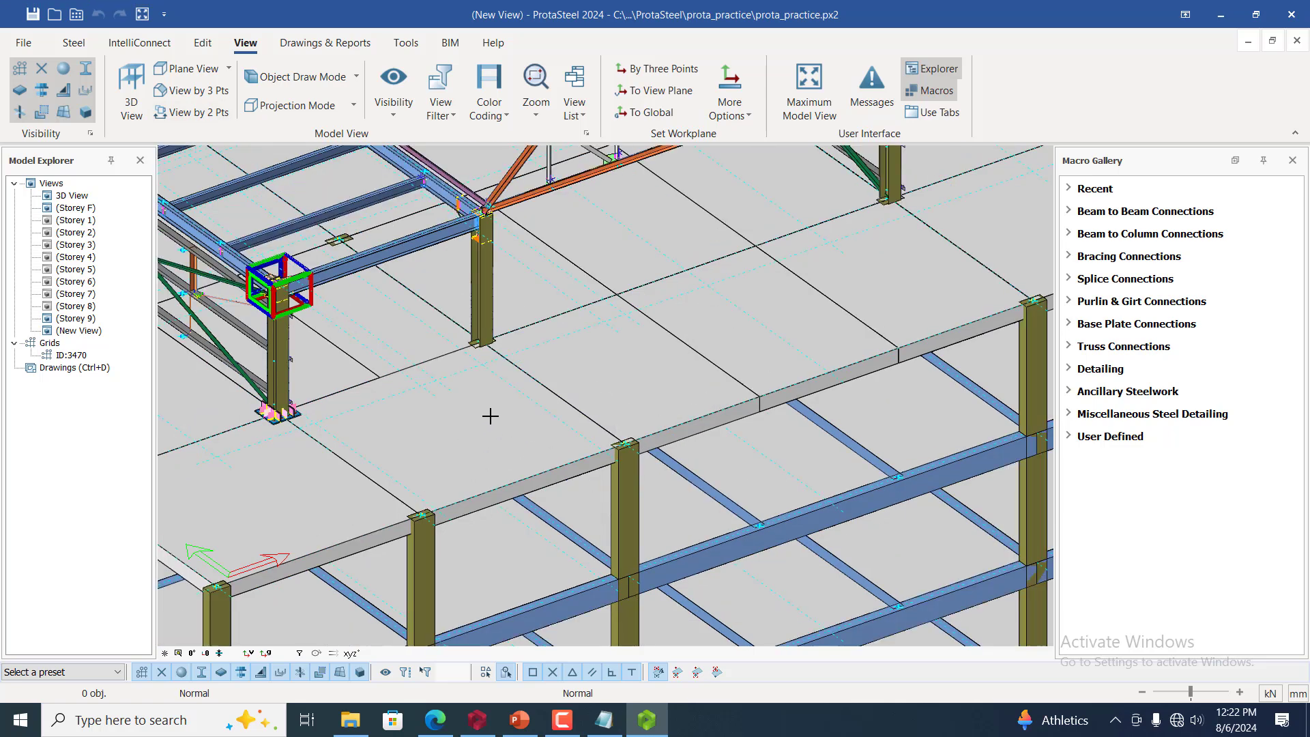
{"action": "scroll", "coordinate": [608, 308], "scroll_direction": "down", "scroll_amount": 1}
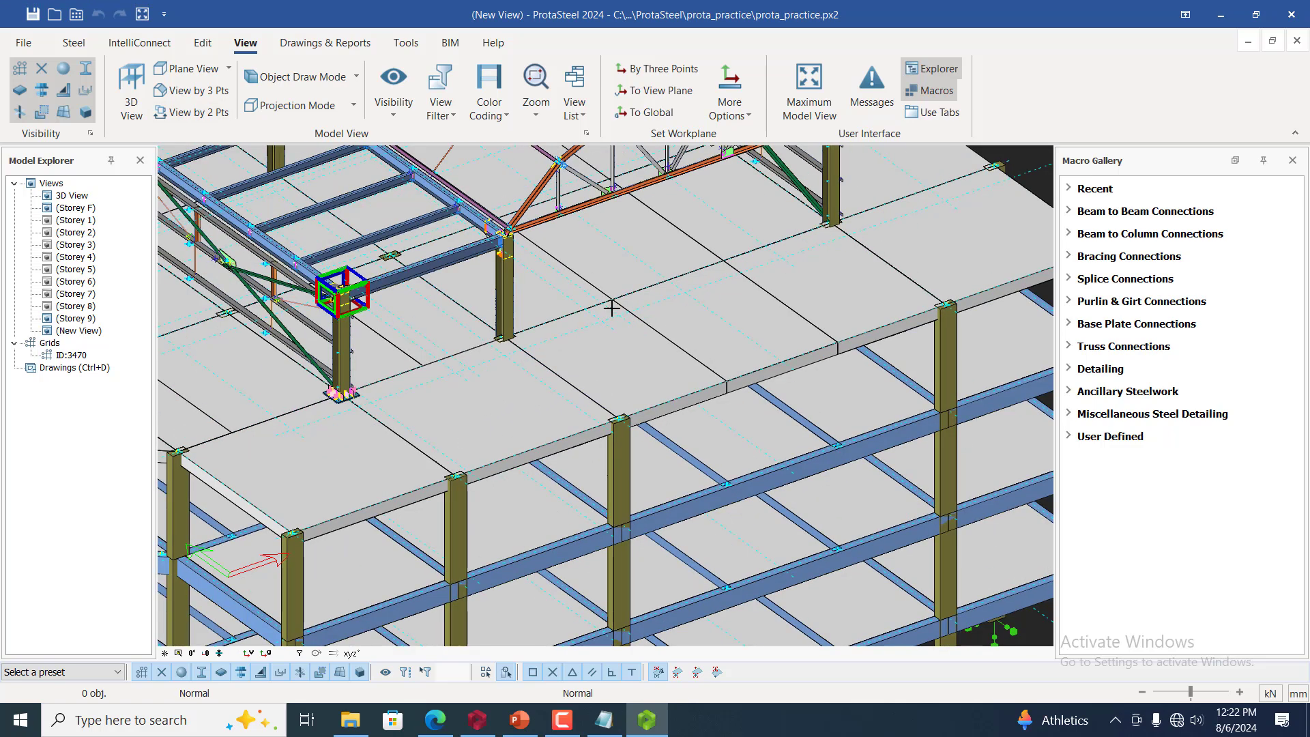
{"action": "scroll", "coordinate": [643, 279], "scroll_direction": "down", "scroll_amount": 1}
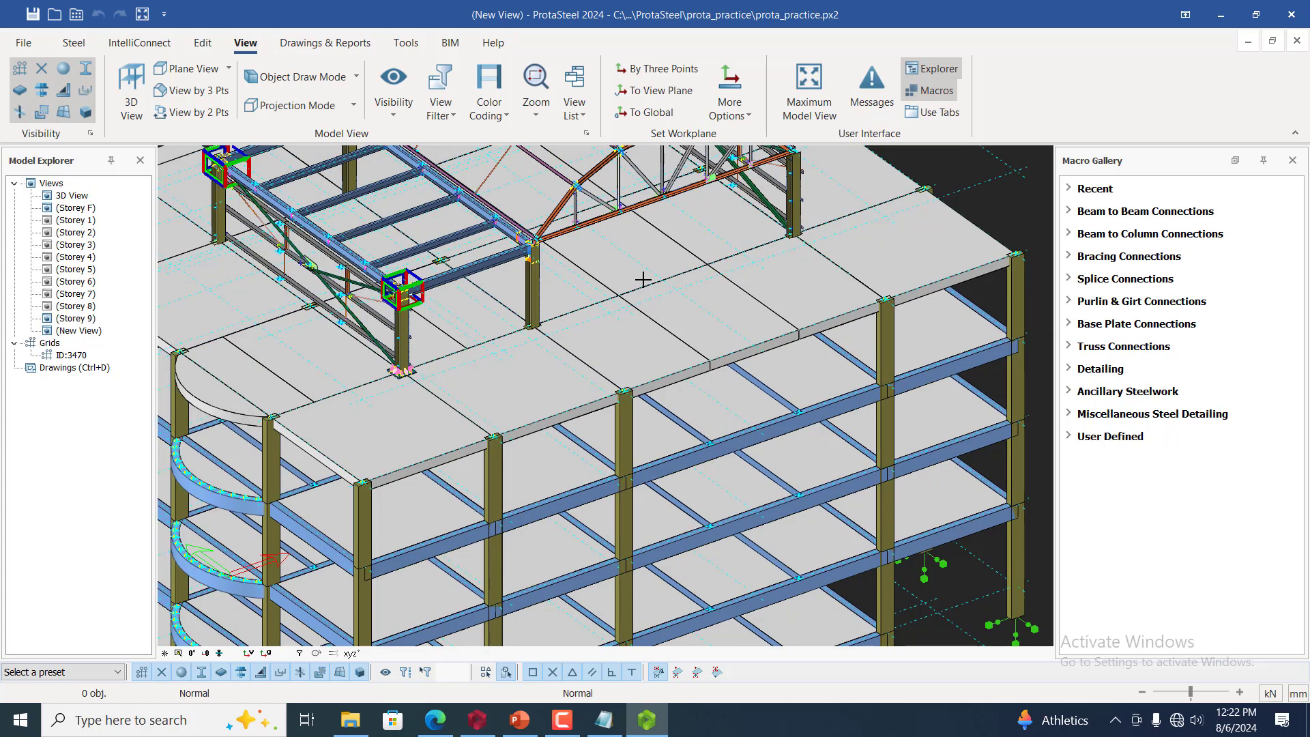
{"action": "scroll", "coordinate": [649, 276], "scroll_direction": "down", "scroll_amount": 1}
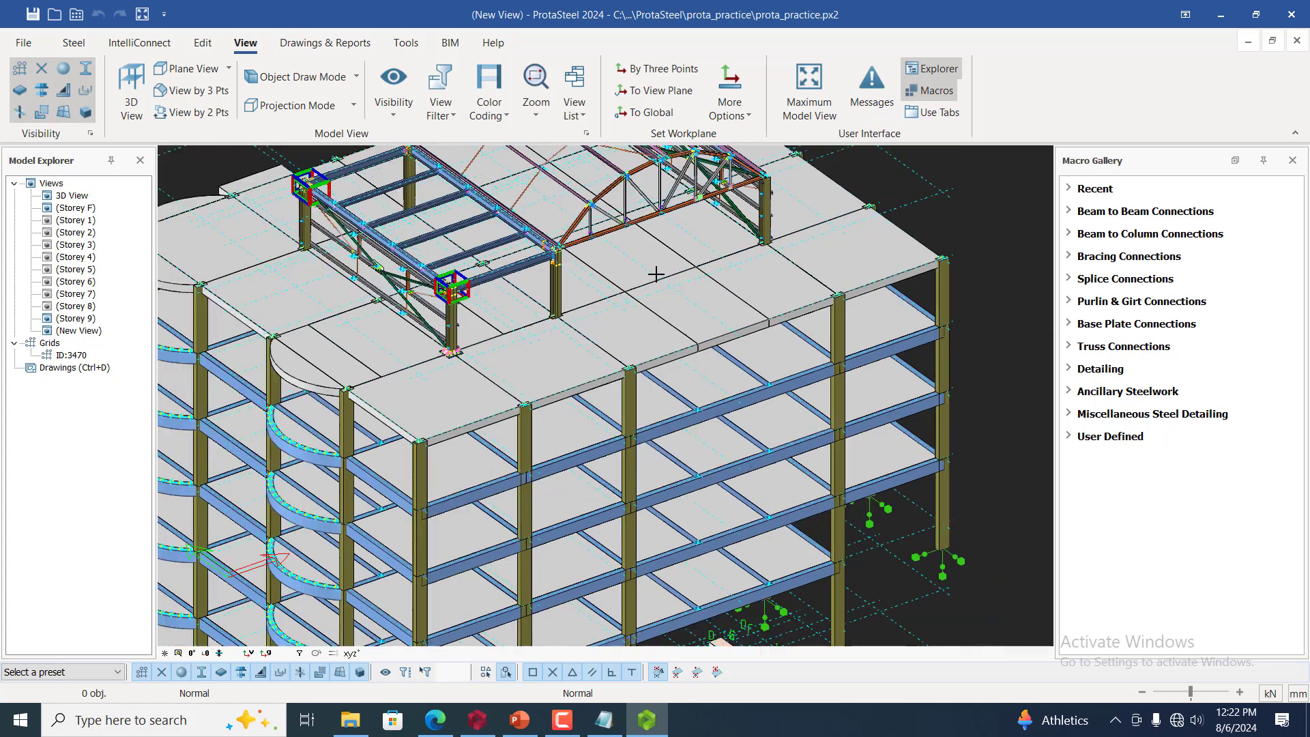
{"action": "scroll", "coordinate": [782, 196], "scroll_direction": "down", "scroll_amount": 1}
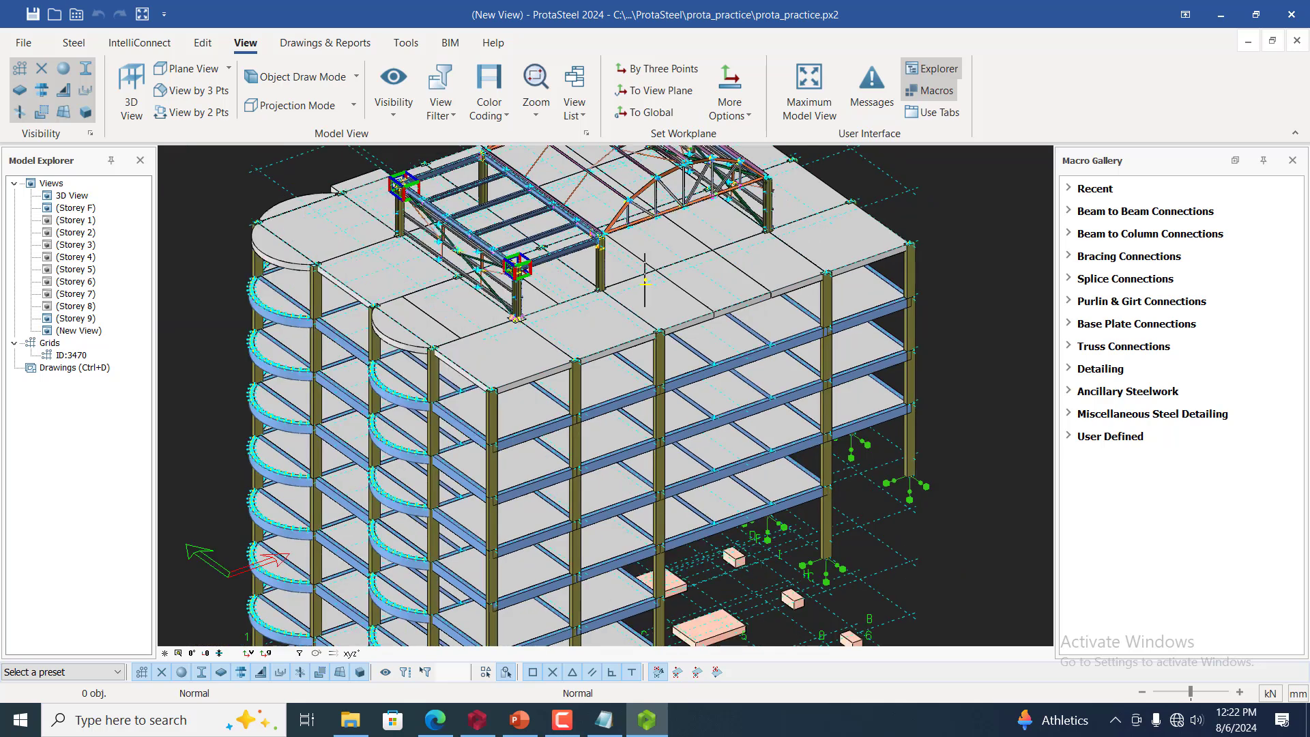
{"action": "scroll", "coordinate": [795, 237], "scroll_direction": "down", "scroll_amount": 1}
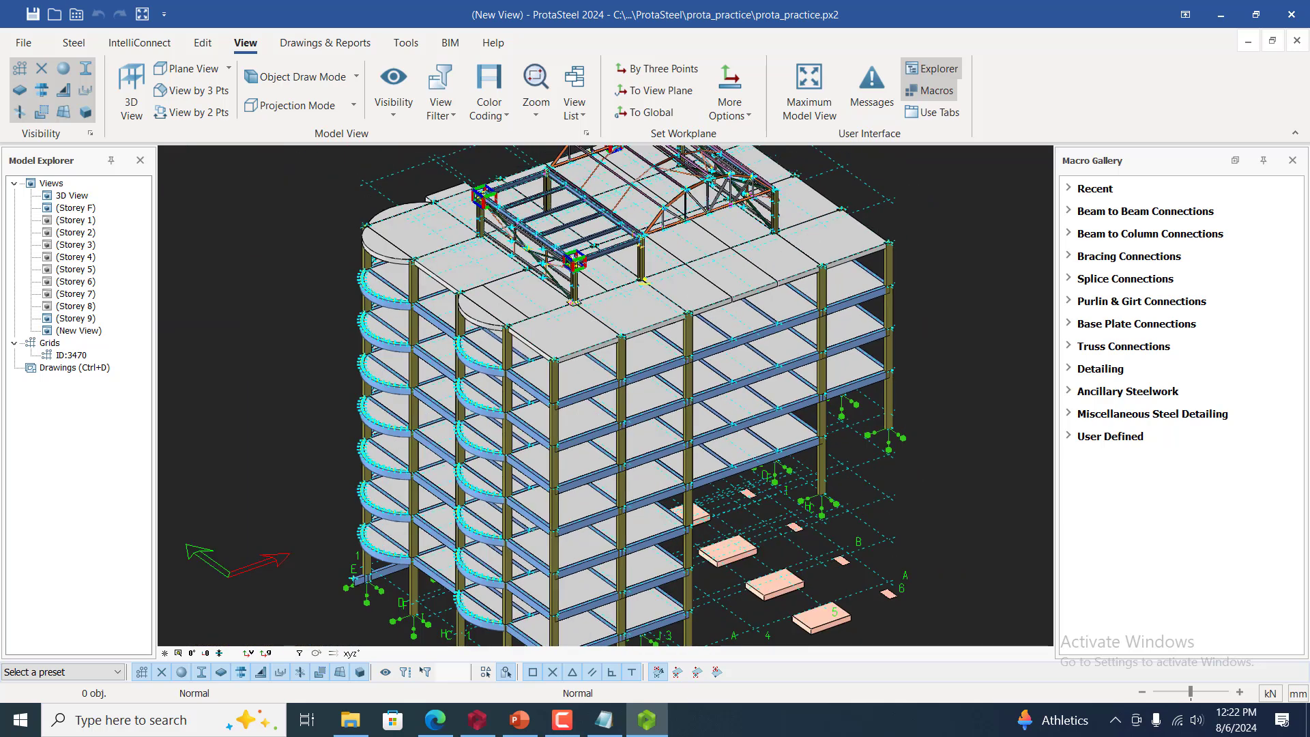
{"action": "scroll", "coordinate": [859, 232], "scroll_direction": "down", "scroll_amount": 1}
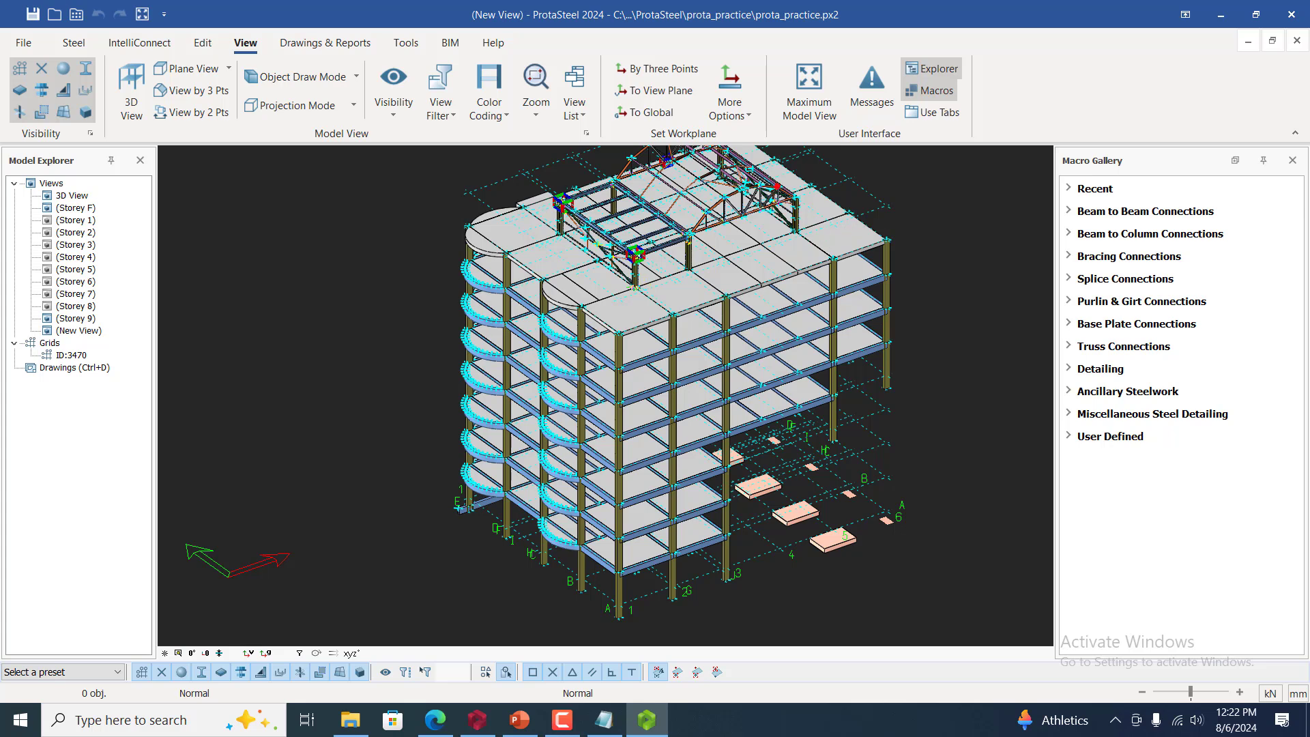
{"action": "scroll", "coordinate": [839, 250], "scroll_direction": "up", "scroll_amount": 1}
{"action": "middle_click_drag", "start_coordinate": [696, 269], "coordinate": [537, 325], "text": "ctrl"}
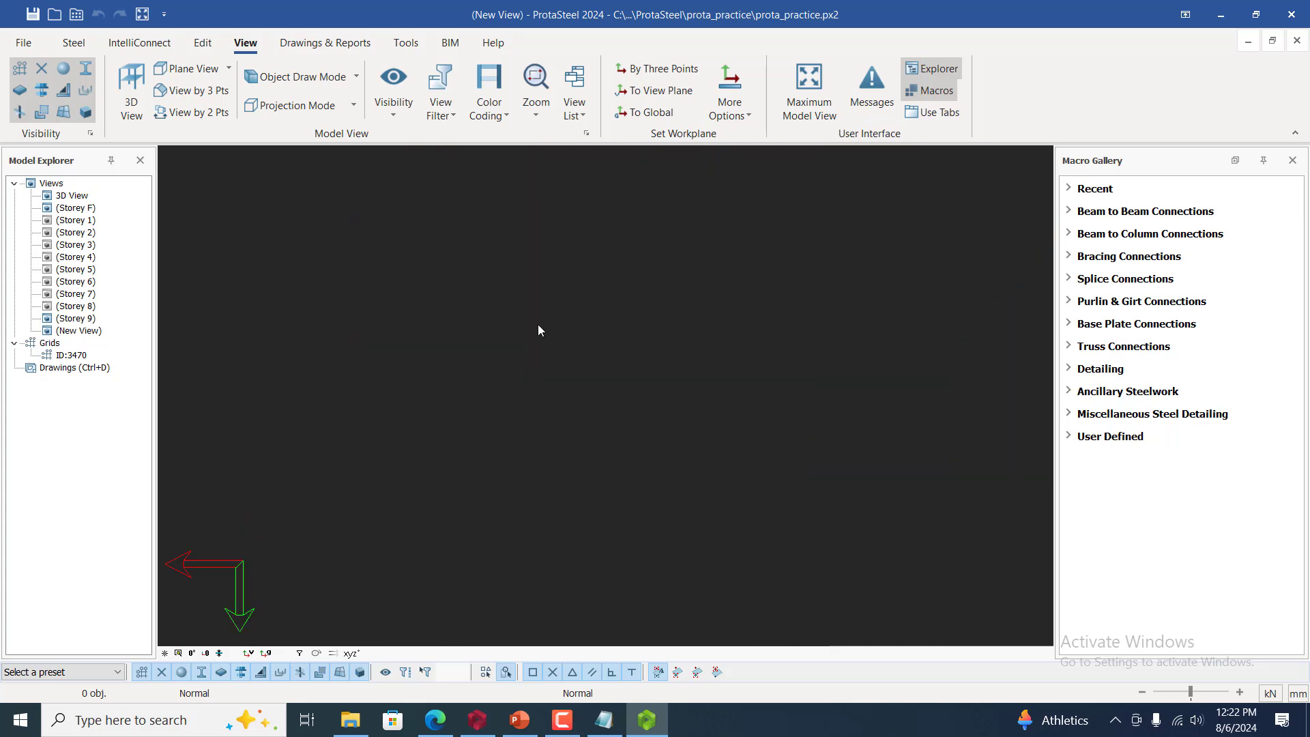
{"action": "scroll", "coordinate": [546, 387], "scroll_direction": "down", "scroll_amount": 3}
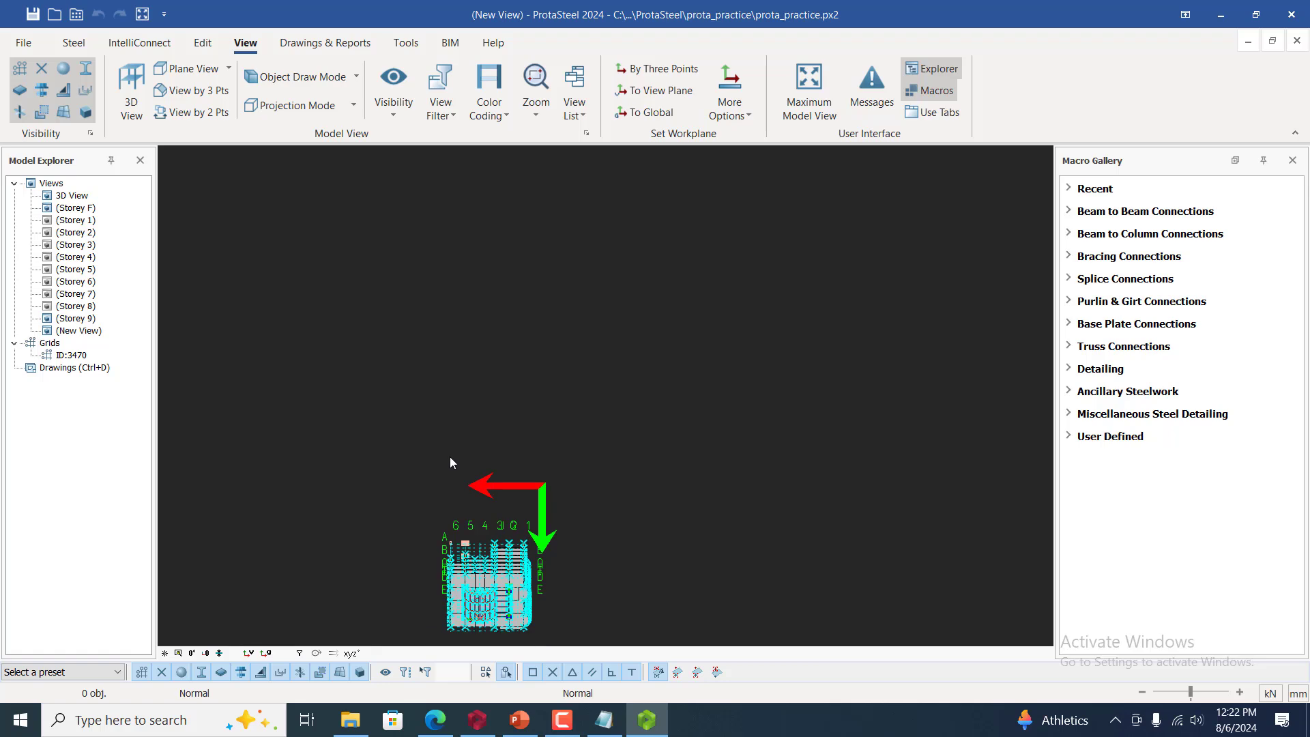
{"action": "middle_click_drag", "start_coordinate": [394, 547], "coordinate": [634, 491], "text": "ctrl"}
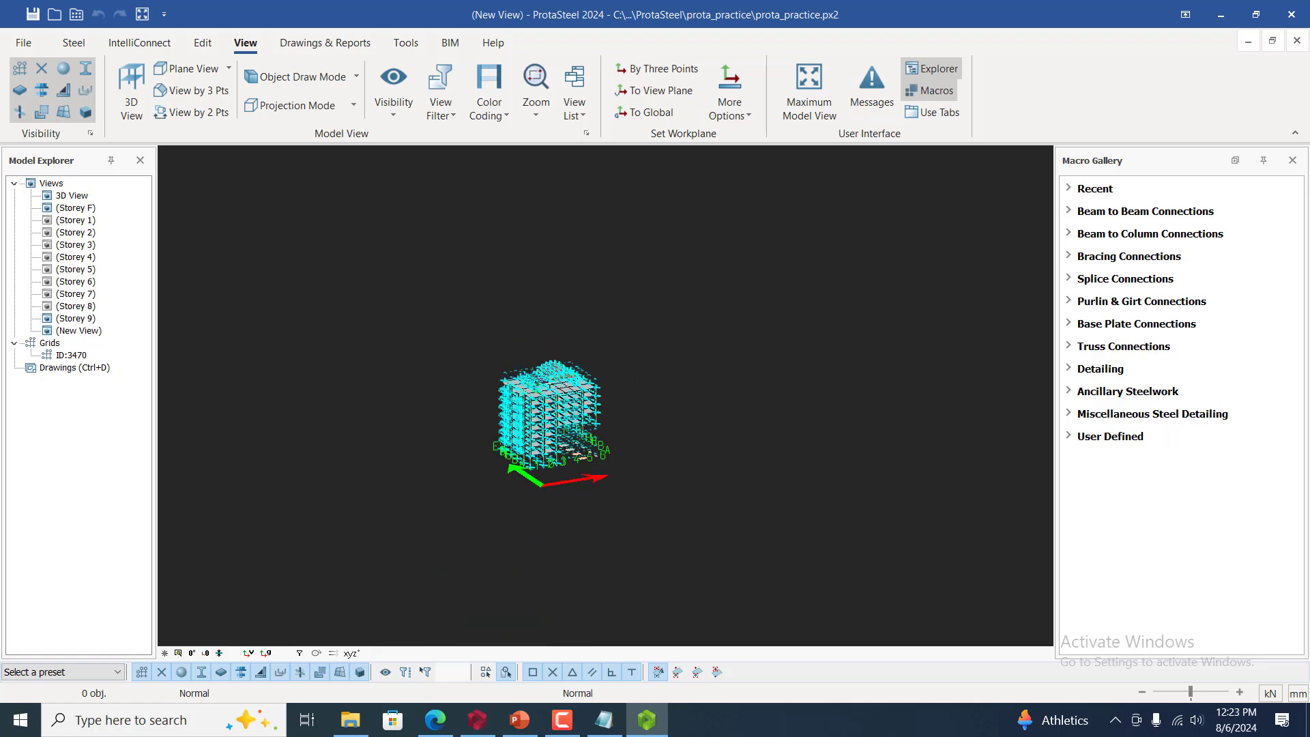
{"action": "scroll", "coordinate": [546, 410], "scroll_direction": "up", "scroll_amount": 8}
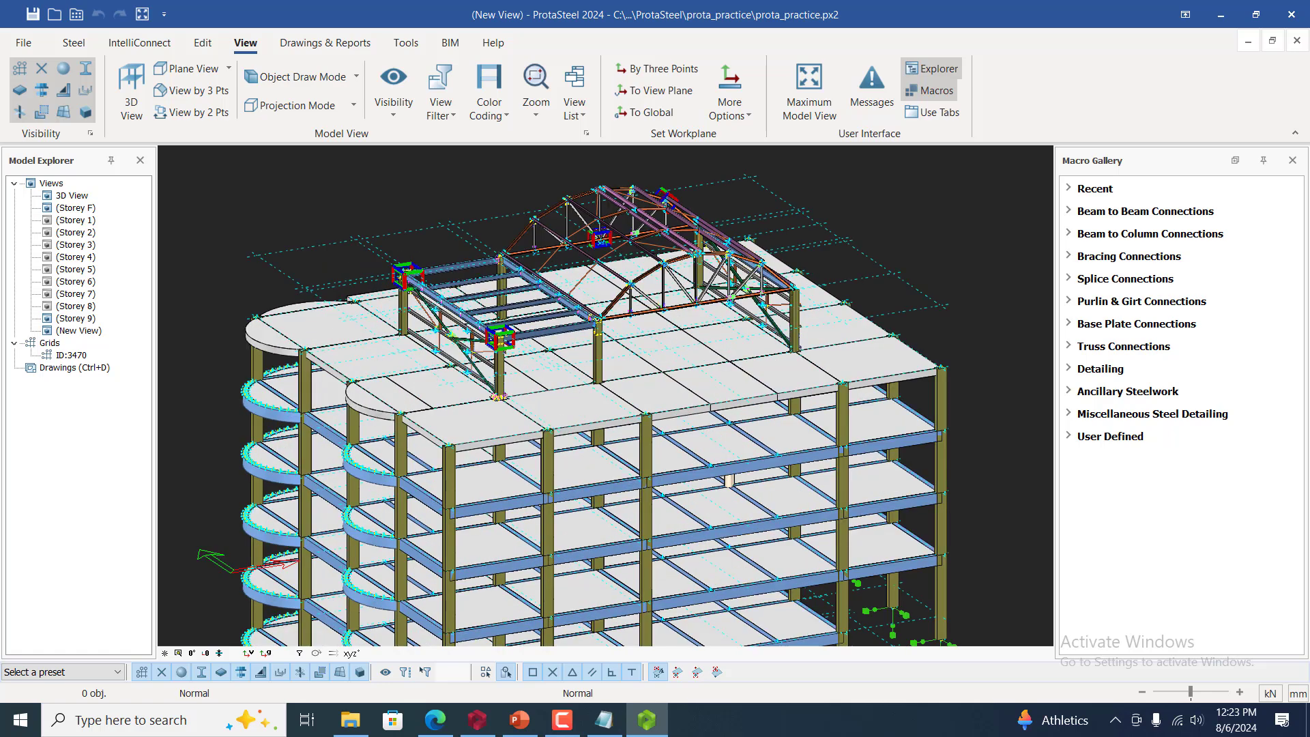
{"action": "scroll", "coordinate": [947, 337], "scroll_direction": "up", "scroll_amount": 3}
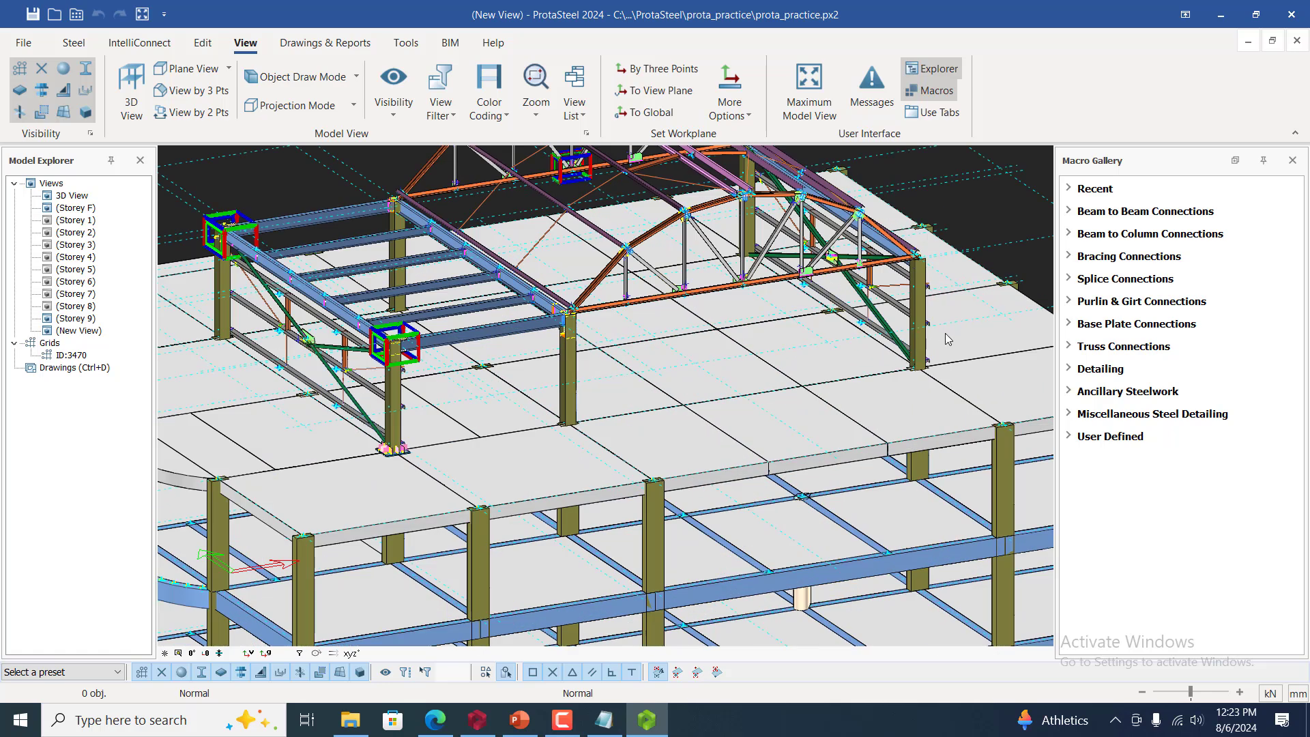
Try to create a two-point view along the front arched truss using its column bases
{"action": "middle_click_drag", "start_coordinate": [952, 337], "coordinate": [594, 335], "text": "ctrl"}
{"action": "scroll", "coordinate": [605, 395], "scroll_direction": "down", "scroll_amount": 6}
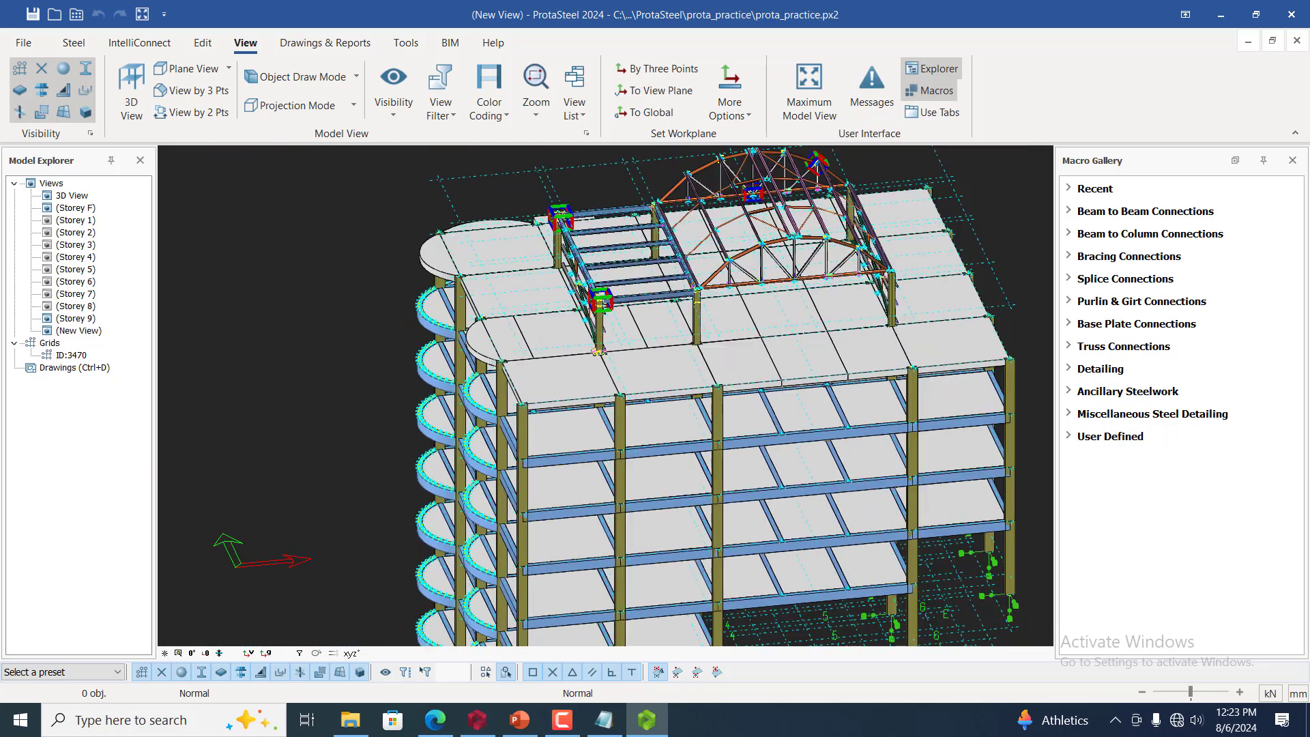
{"action": "scroll", "coordinate": [684, 381], "scroll_direction": "up", "scroll_amount": 5}
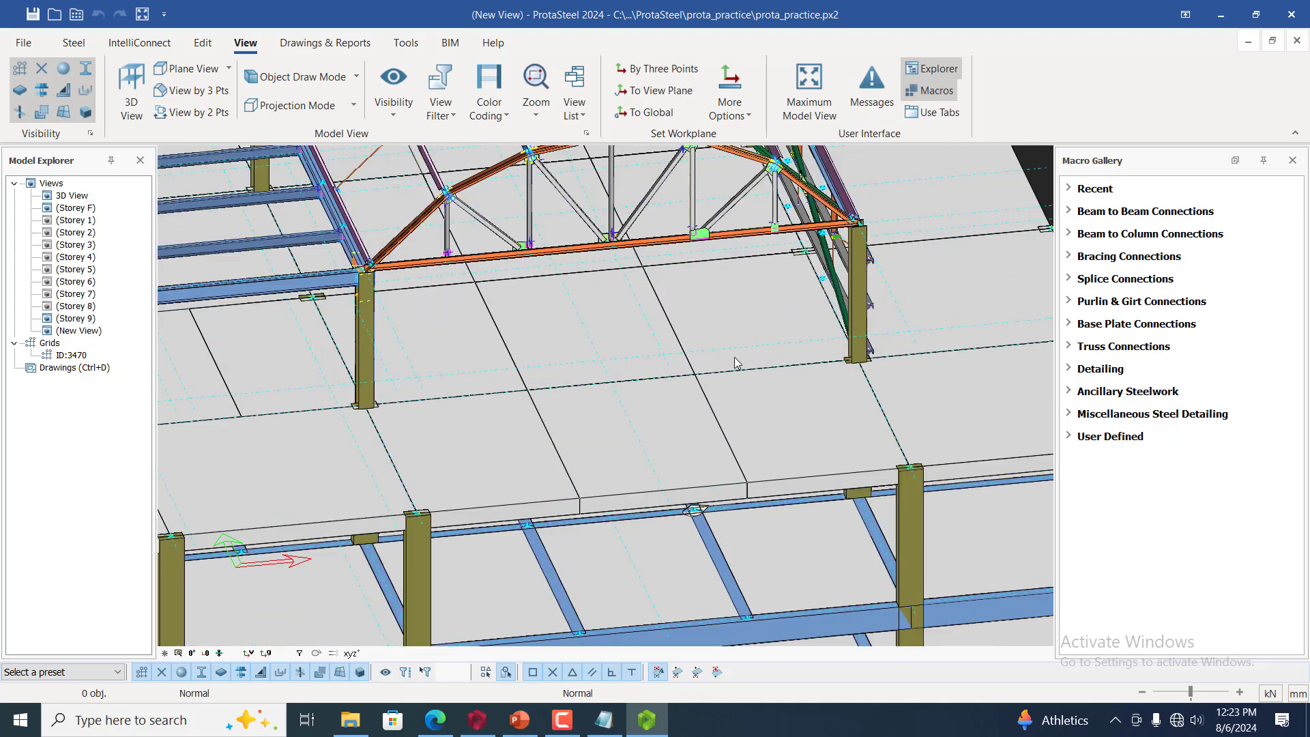
{"action": "scroll", "coordinate": [478, 359], "scroll_direction": "up", "scroll_amount": 2}
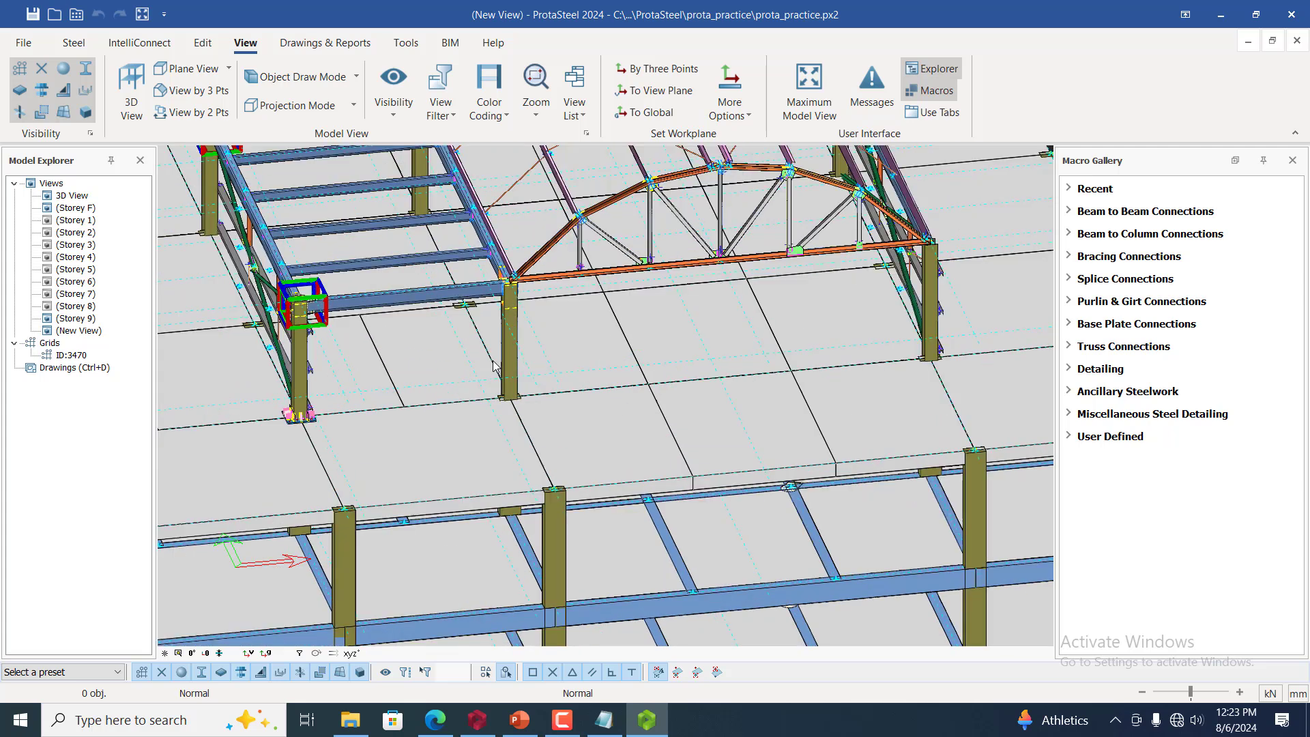
{"action": "left_click", "coordinate": [184, 113]}
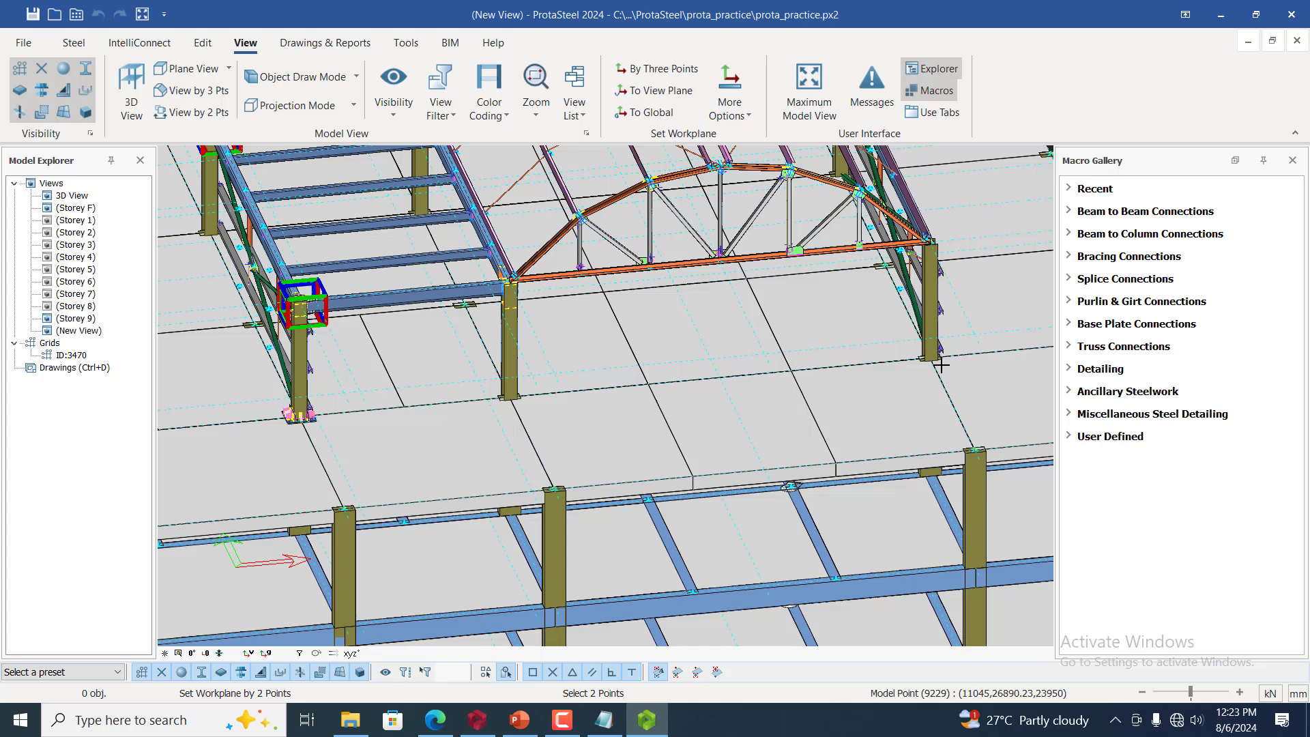
{"action": "left_click", "coordinate": [986, 315]}
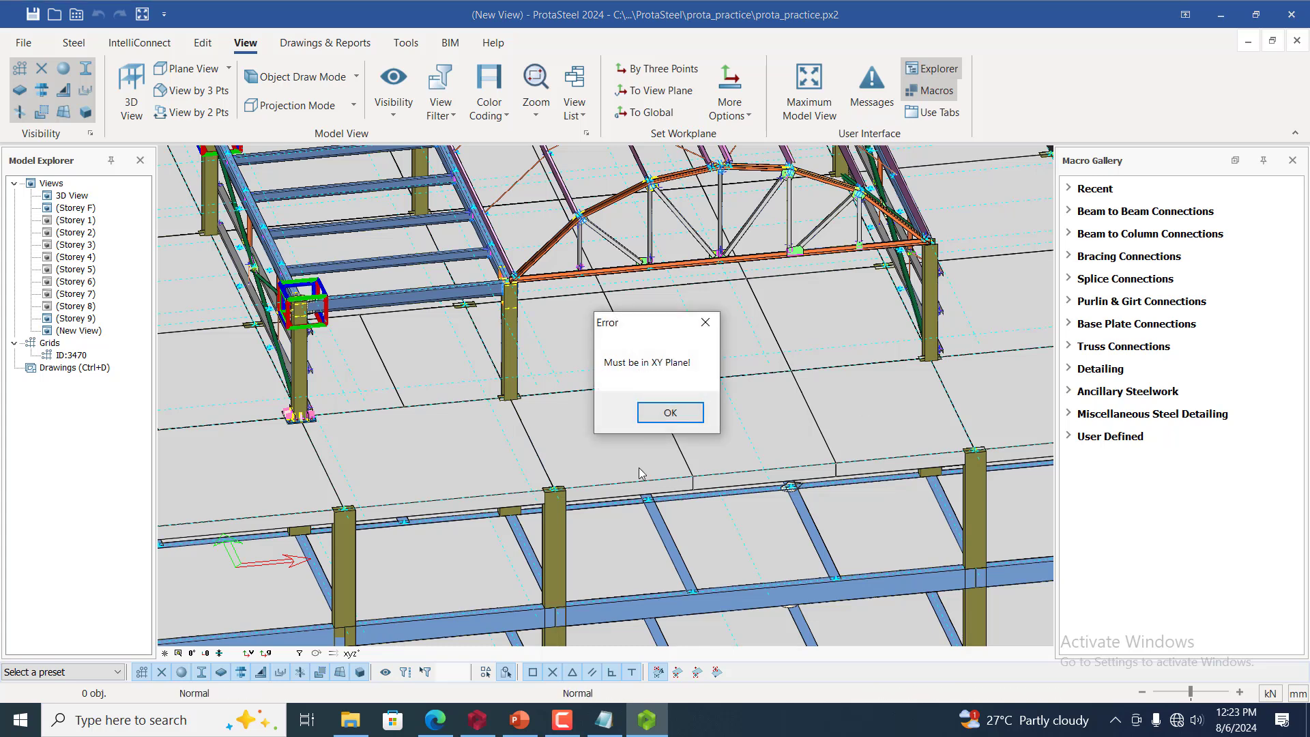
{"action": "left_click", "coordinate": [672, 413]}
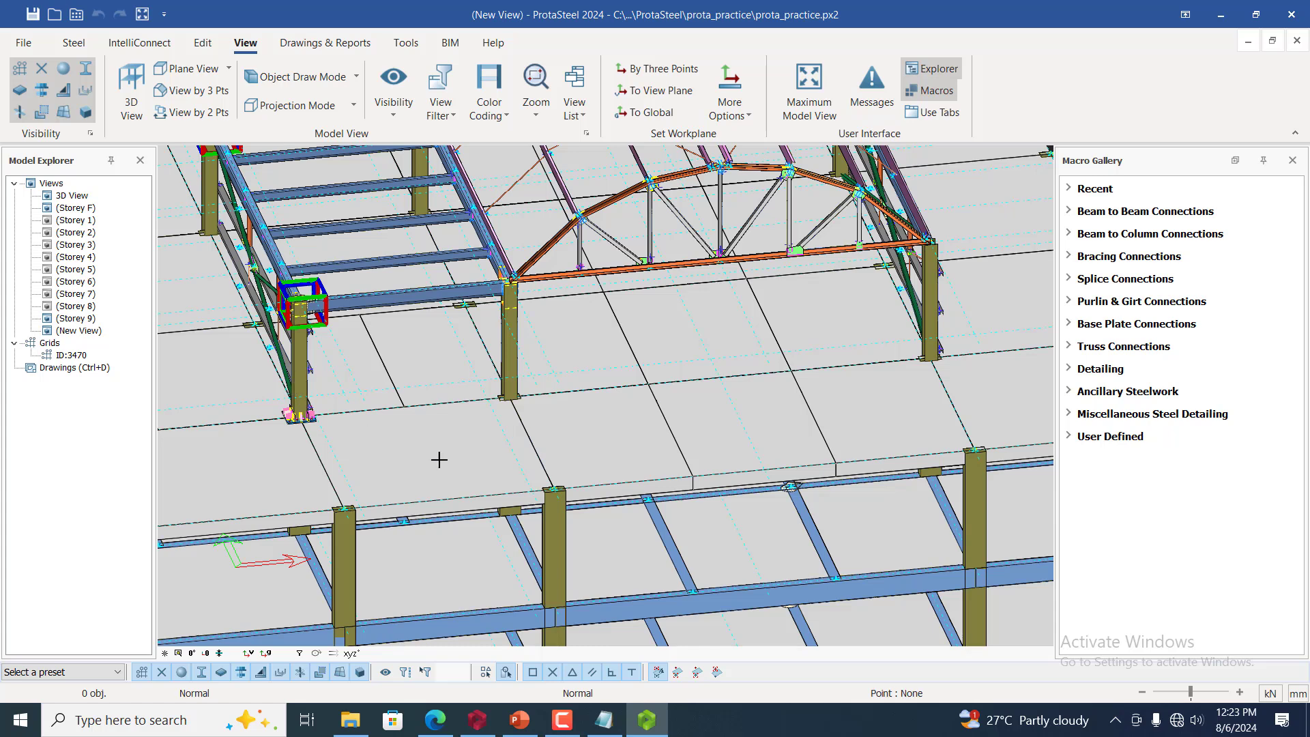
Examine the roof trusses and the roof slab around them from different angles and distances
{"action": "scroll", "coordinate": [451, 444], "scroll_direction": "down", "scroll_amount": 2}
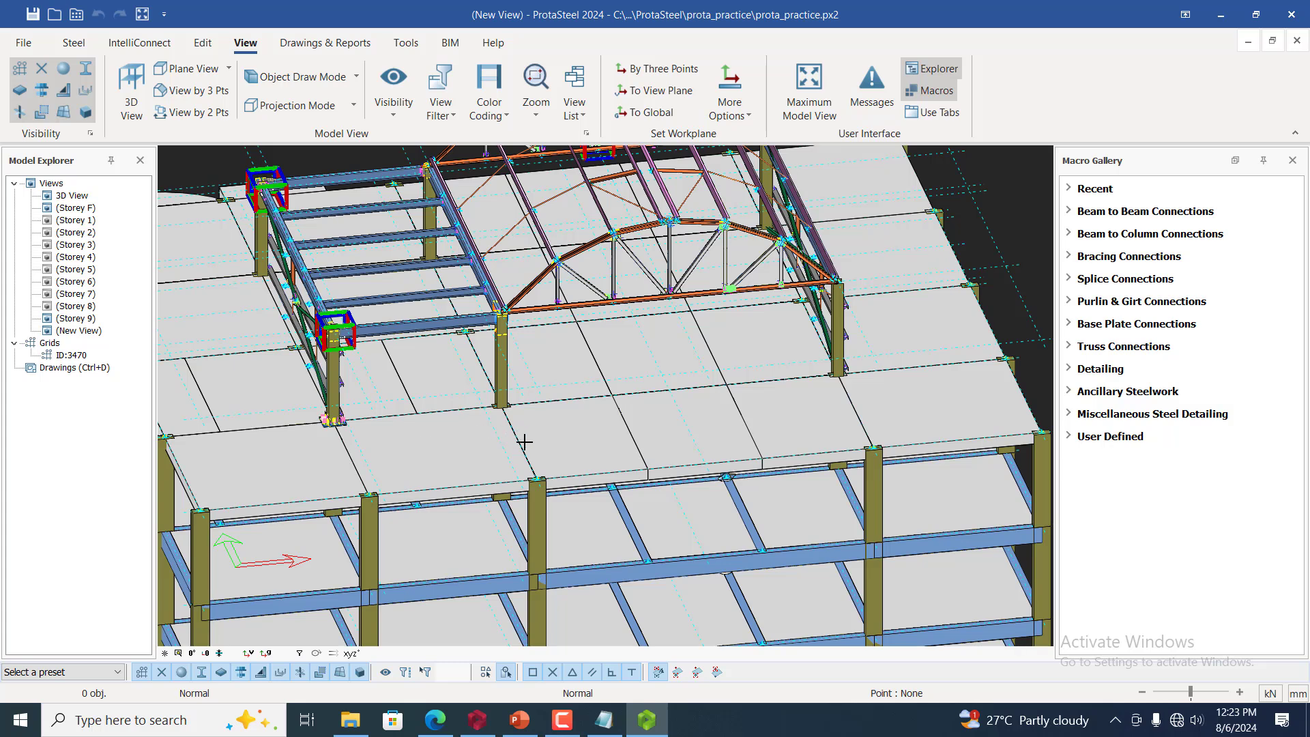
{"action": "middle_click_drag", "start_coordinate": [552, 435], "coordinate": [501, 465], "text": "ctrl"}
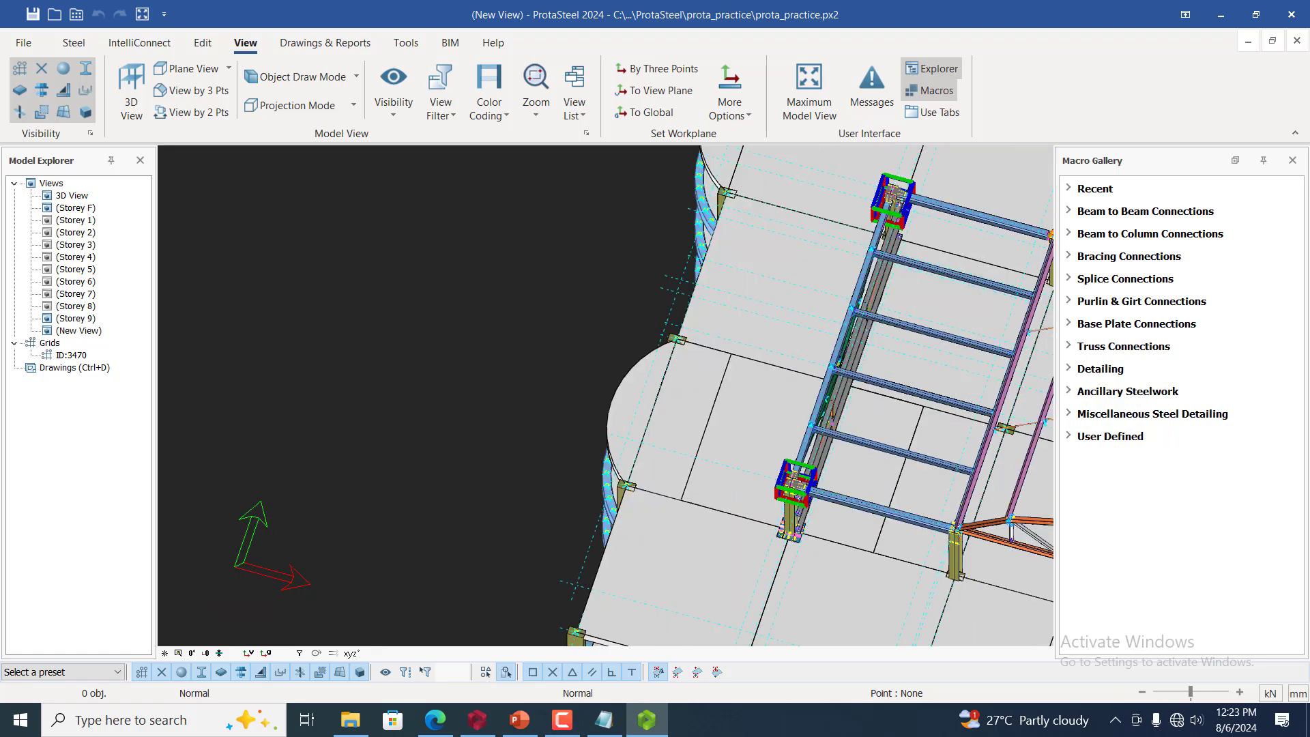
{"action": "middle_click_drag", "start_coordinate": [562, 420], "coordinate": [591, 407], "text": "ctrl"}
{"action": "mouse_move", "coordinate": [689, 401]}
{"action": "middle_mouse_down", "text": "ctrl"}
{"action": "mouse_move", "coordinate": [848, 391]}
{"action": "mouse_move", "coordinate": [707, 400]}
{"action": "middle_mouse_up", "text": "ctrl"}
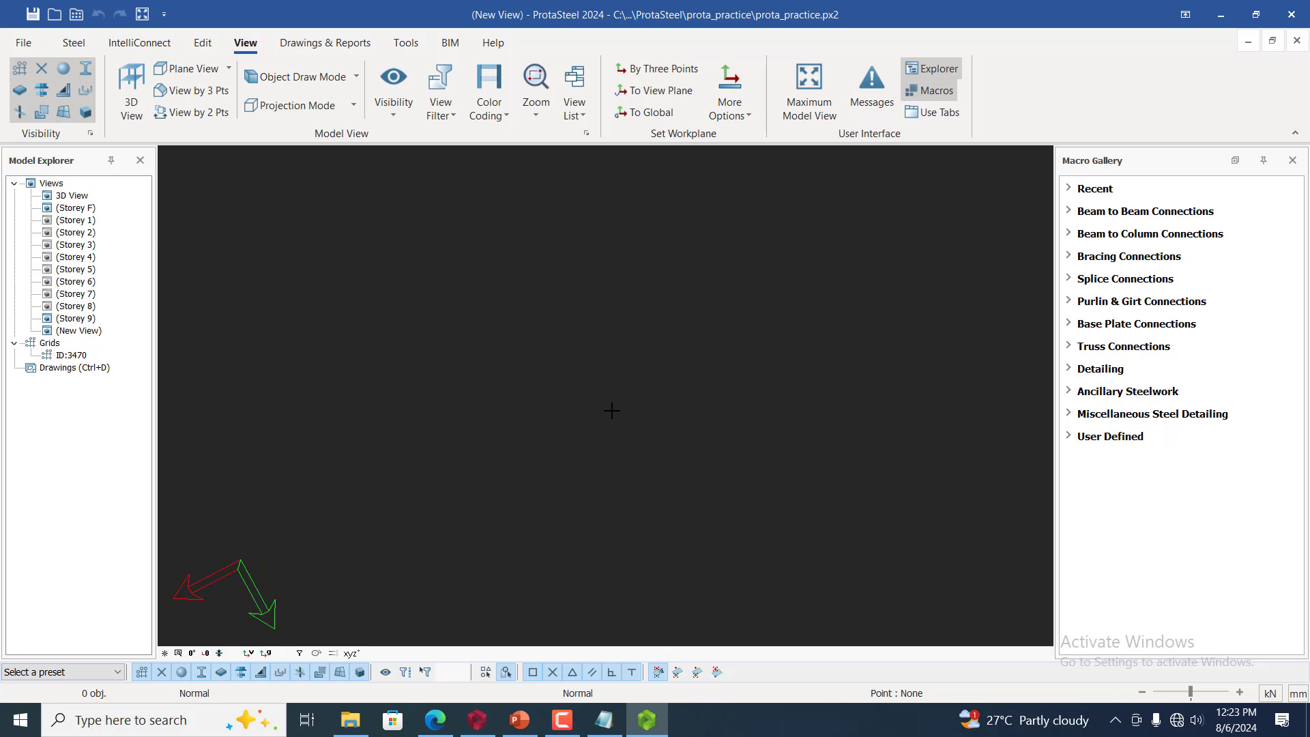
{"action": "middle_click_drag", "start_coordinate": [612, 411], "coordinate": [595, 418], "text": "ctrl"}
{"action": "middle_click_drag", "start_coordinate": [555, 461], "coordinate": [621, 438], "text": "ctrl"}
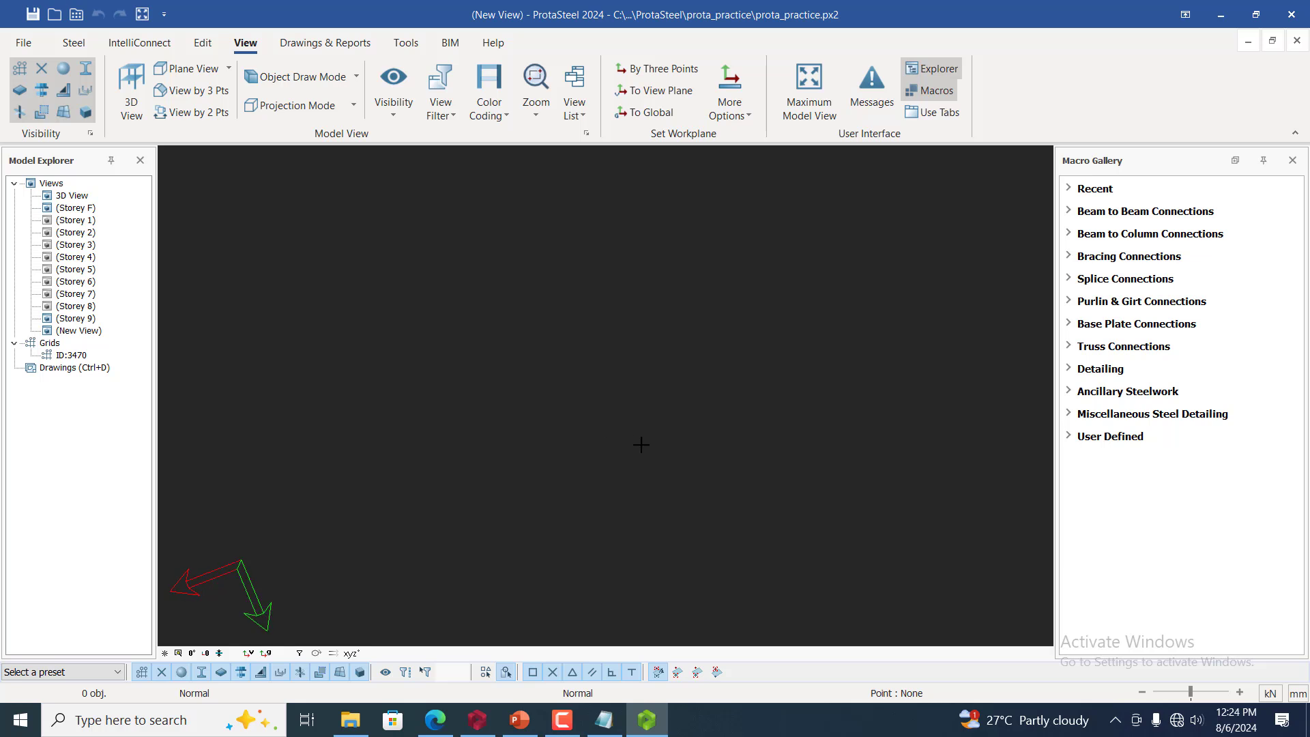
{"action": "middle_click_drag", "start_coordinate": [474, 582], "coordinate": [563, 727], "text": "ctrl"}
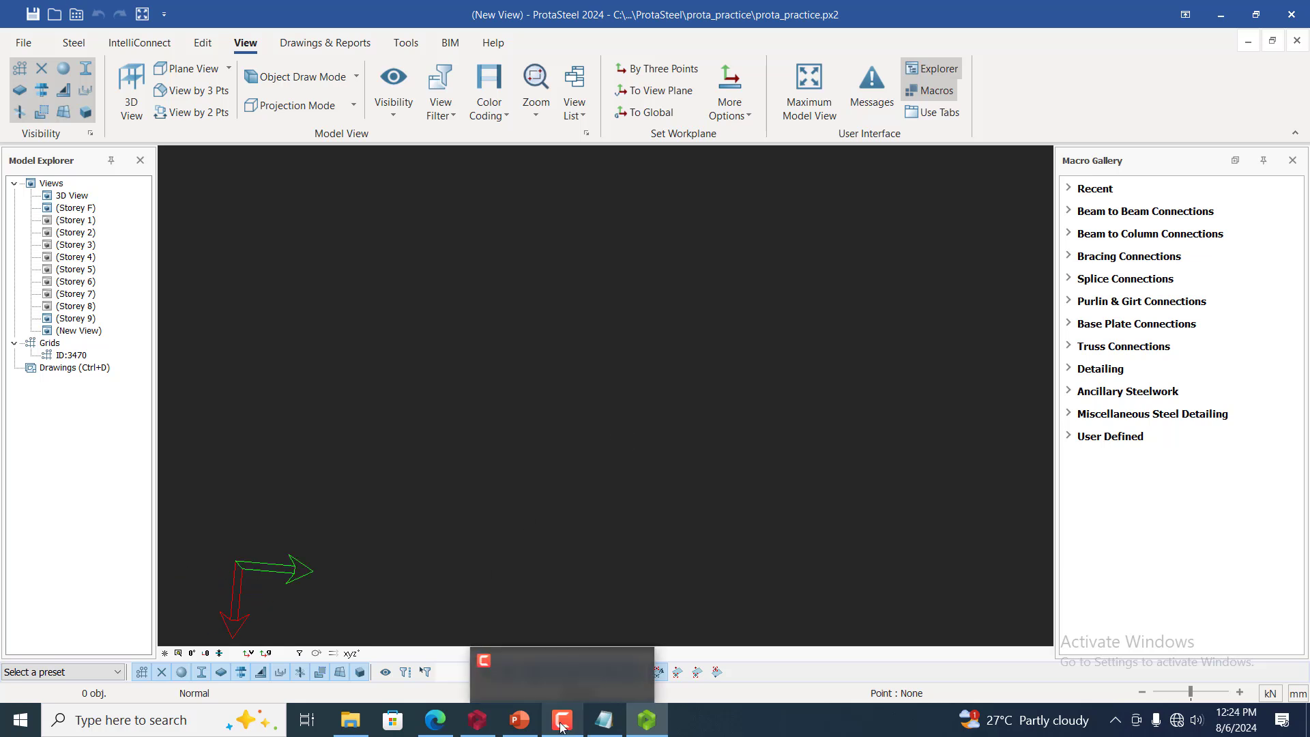
{"action": "scroll", "coordinate": [324, 553], "scroll_direction": "down", "scroll_amount": 2}
Start a view by two points and look over the whole building for columns to define it
{"action": "middle_click", "coordinate": [400, 559]}
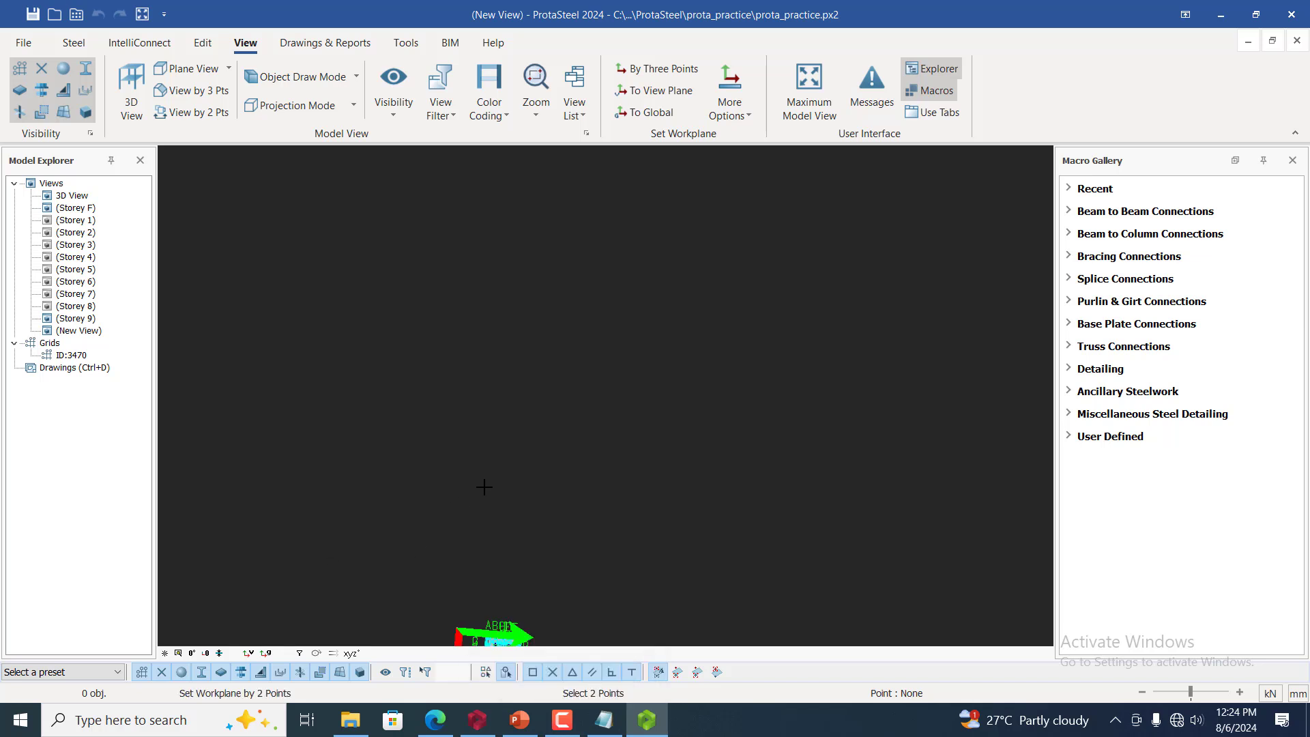
{"action": "scroll", "coordinate": [521, 566], "scroll_direction": "down", "scroll_amount": 4}
{"action": "scroll", "coordinate": [521, 567], "scroll_direction": "up", "scroll_amount": 3}
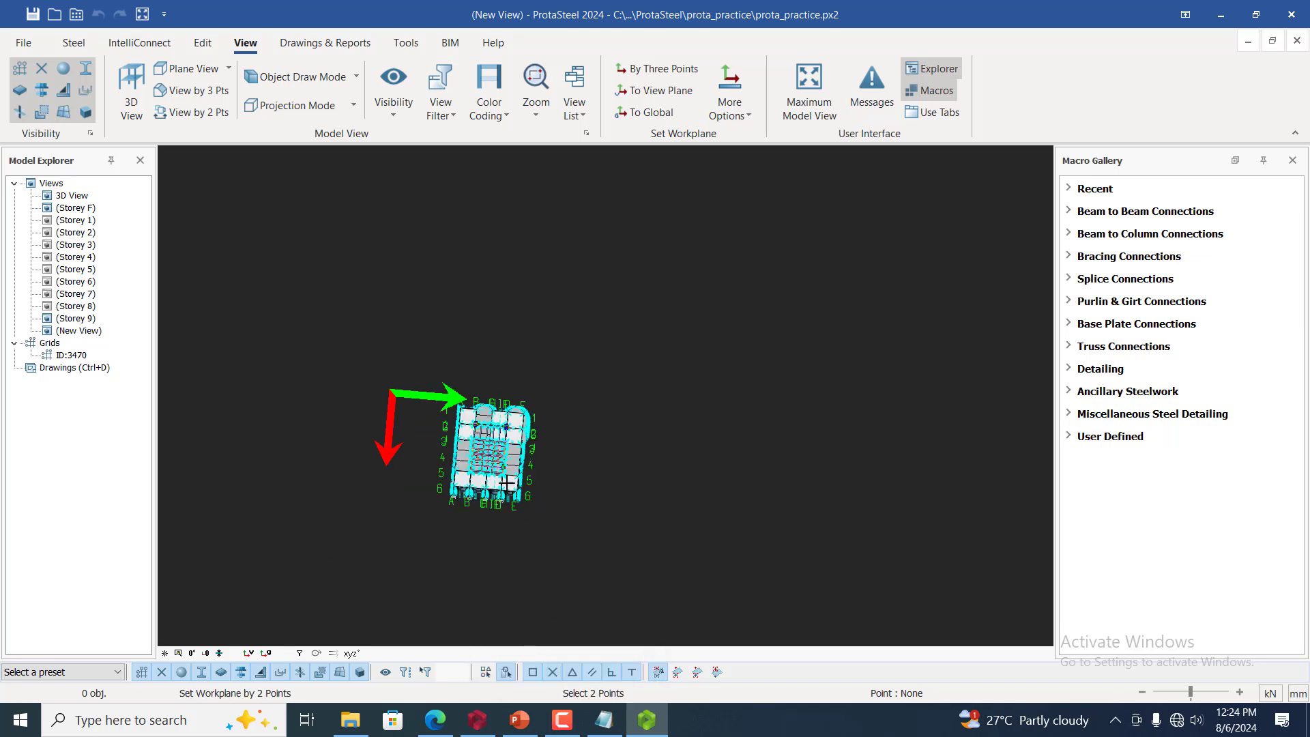
{"action": "scroll", "coordinate": [481, 517], "scroll_direction": "up", "scroll_amount": 1}
{"action": "scroll", "coordinate": [475, 531], "scroll_direction": "up", "scroll_amount": 1}
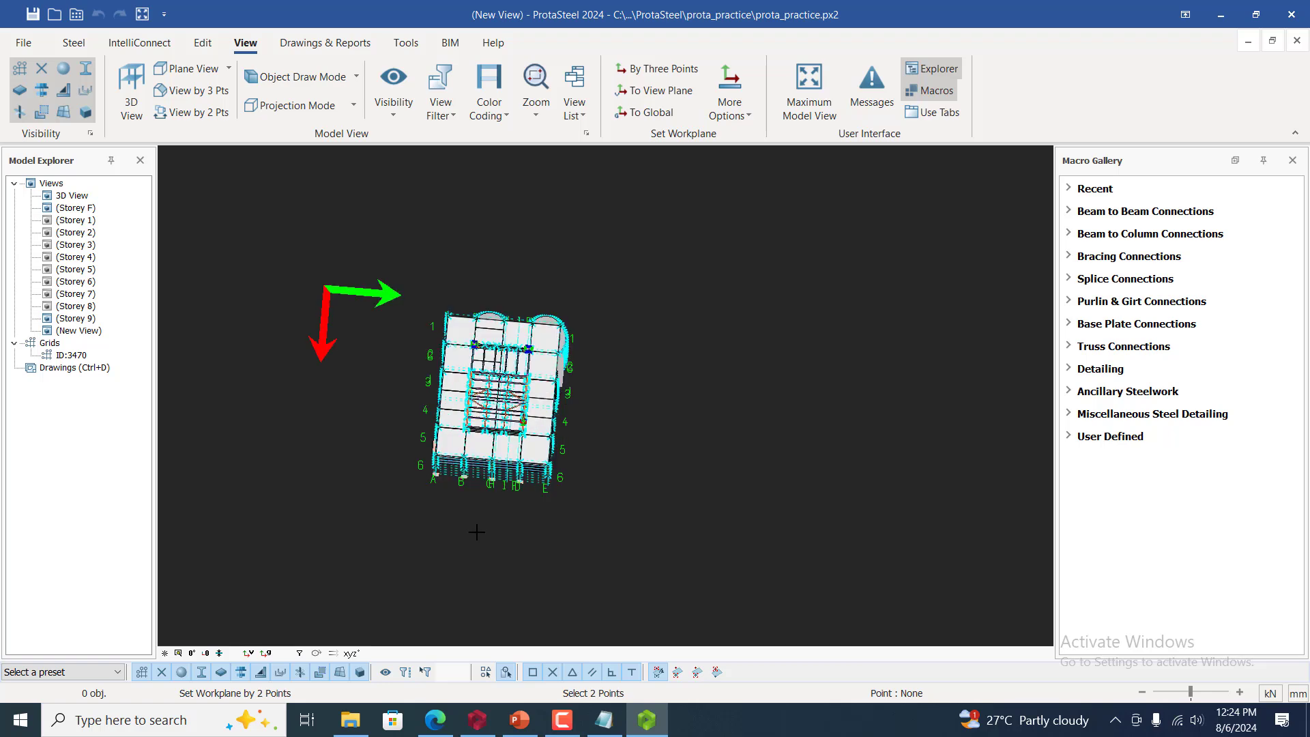
{"action": "middle_click_drag", "start_coordinate": [475, 530], "coordinate": [570, 402], "text": "ctrl"}
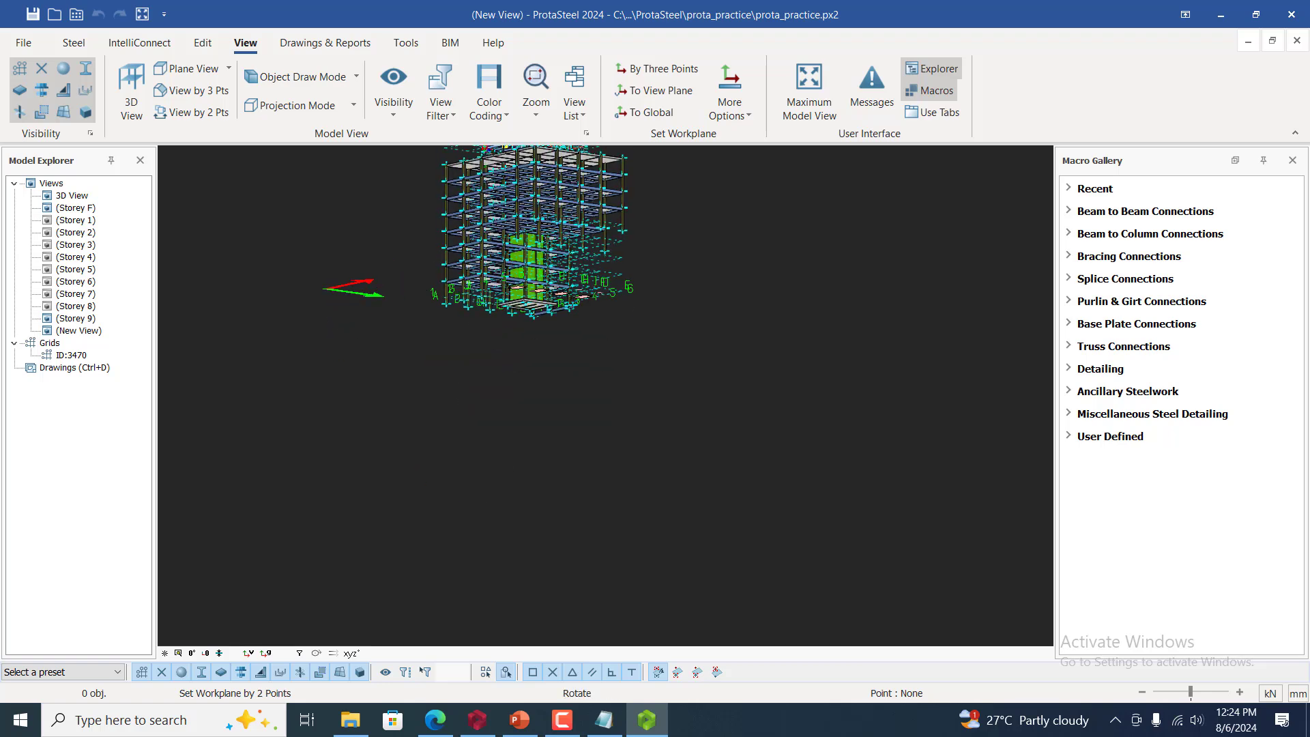
{"action": "middle_click_drag", "start_coordinate": [485, 553], "coordinate": [487, 581], "text": "ctrl"}
{"action": "scroll", "coordinate": [576, 396], "scroll_direction": "down", "scroll_amount": 1}
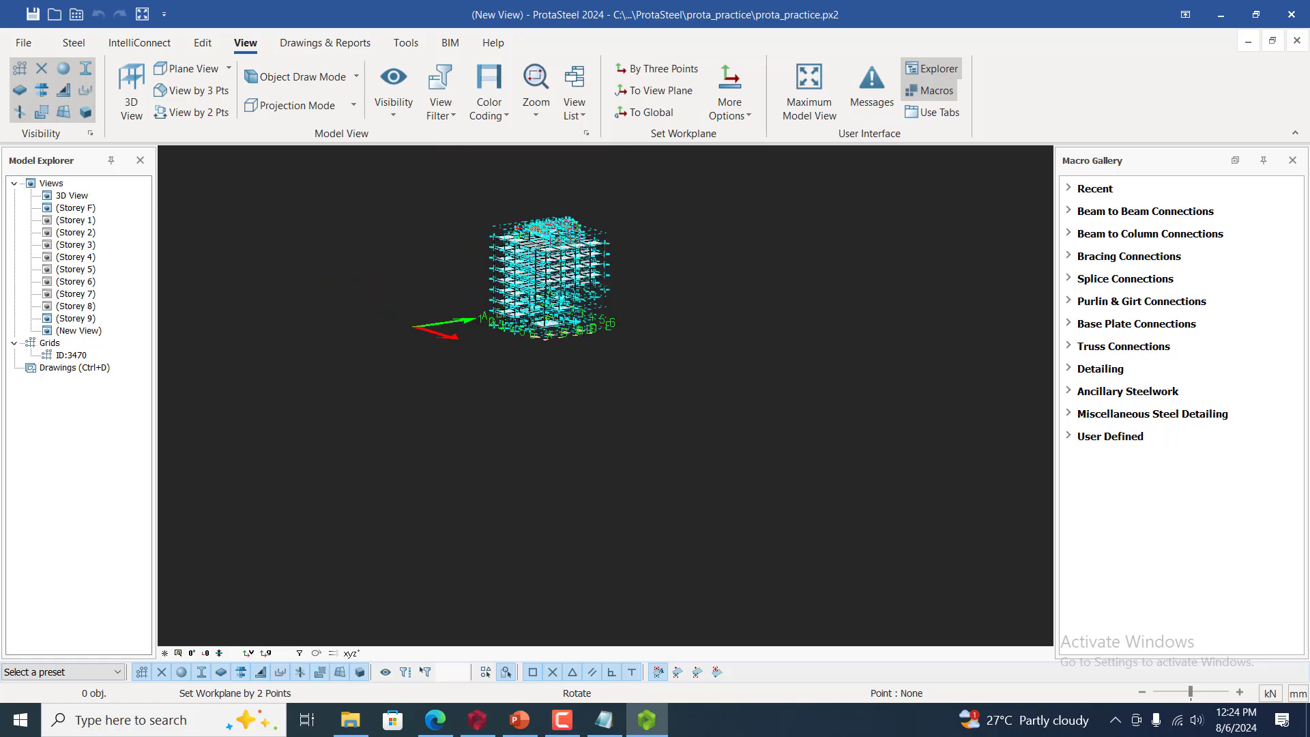
{"action": "scroll", "coordinate": [519, 293], "scroll_direction": "up", "scroll_amount": 1}
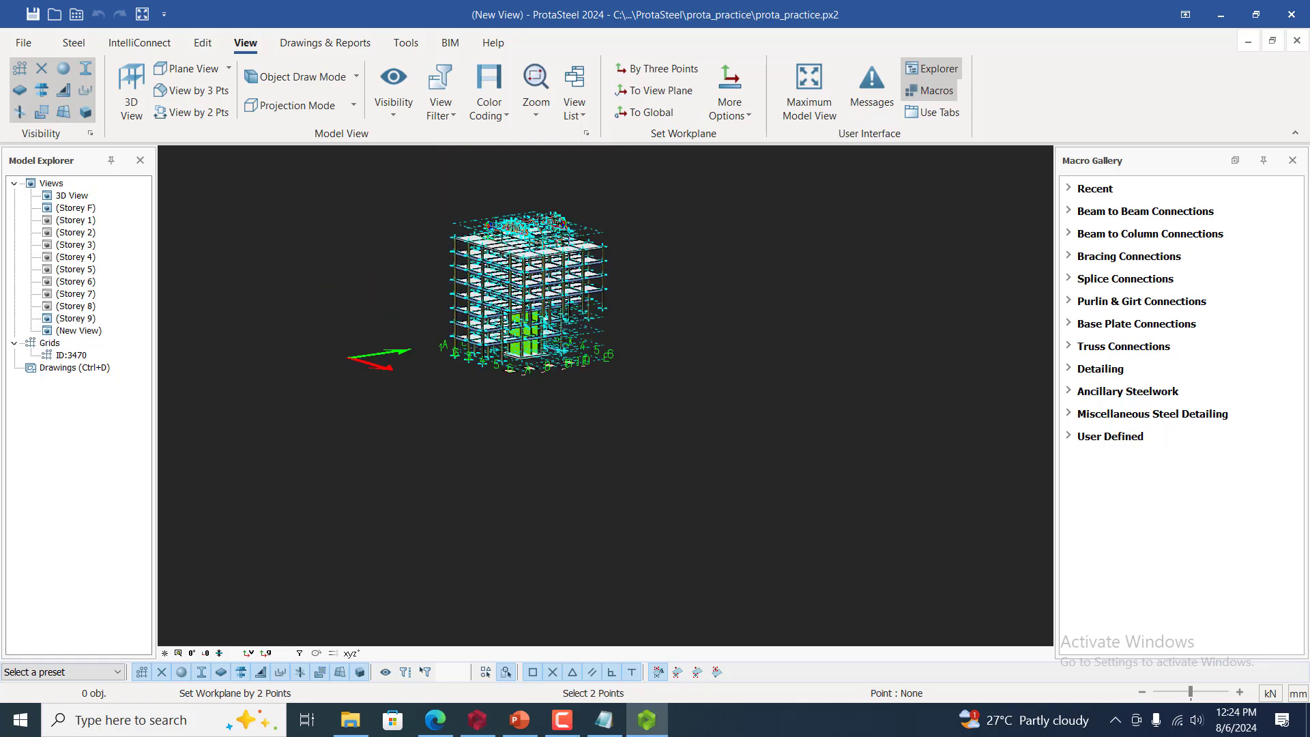
{"action": "scroll", "coordinate": [576, 252], "scroll_direction": "up", "scroll_amount": 2}
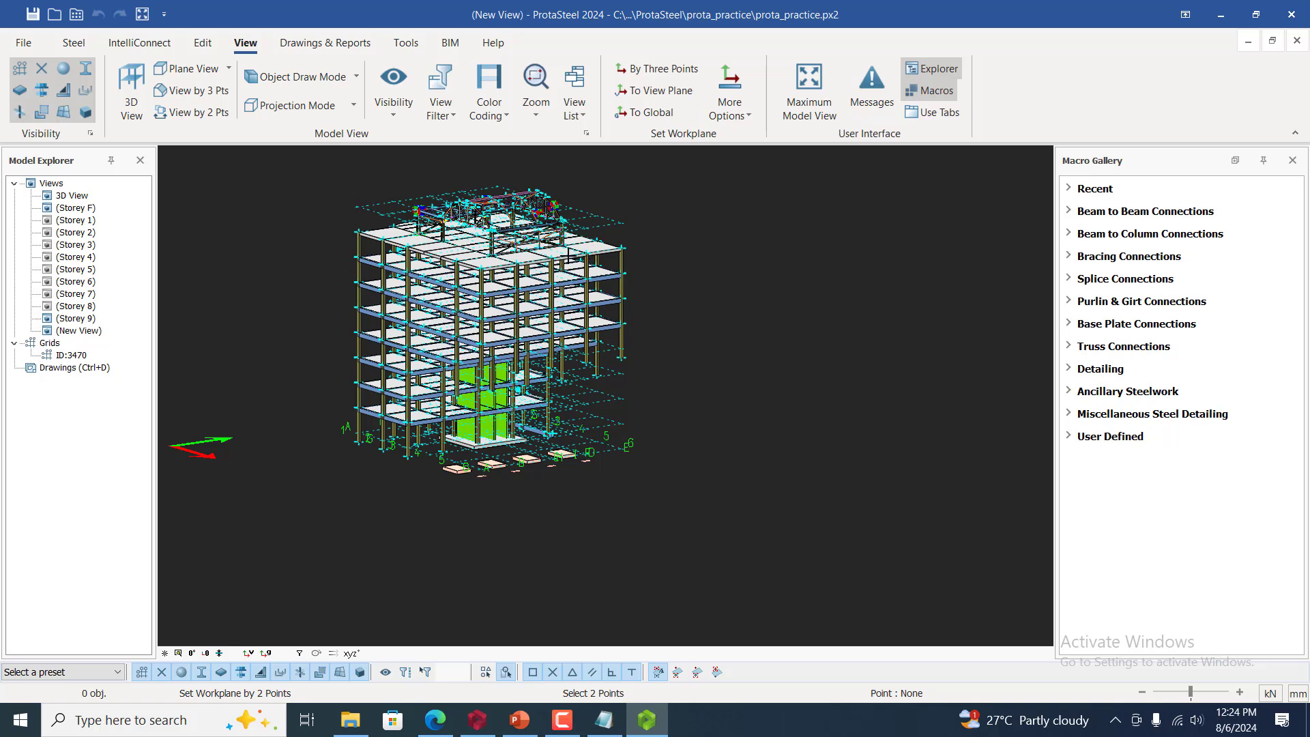
{"action": "scroll", "coordinate": [589, 245], "scroll_direction": "up", "scroll_amount": 1}
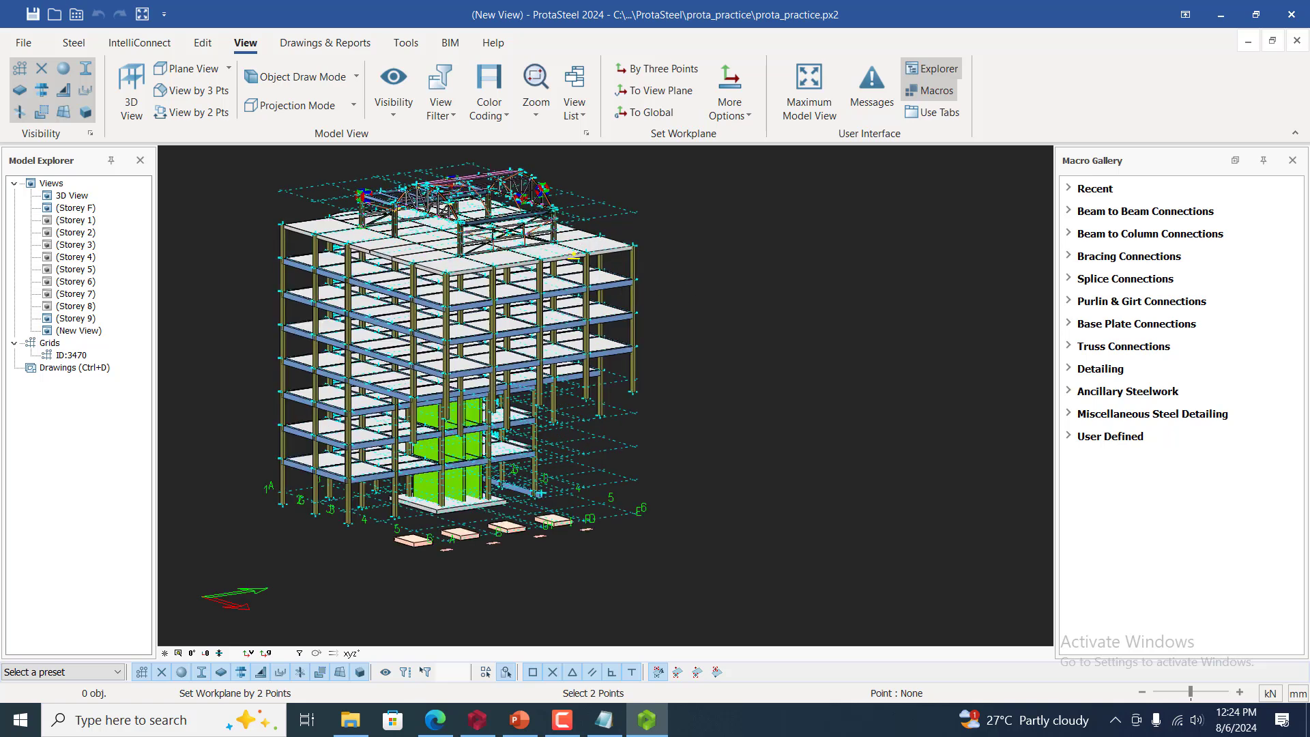
{"action": "scroll", "coordinate": [739, 302], "scroll_direction": "up", "scroll_amount": 1}
{"action": "scroll", "coordinate": [727, 303], "scroll_direction": "up", "scroll_amount": 3}
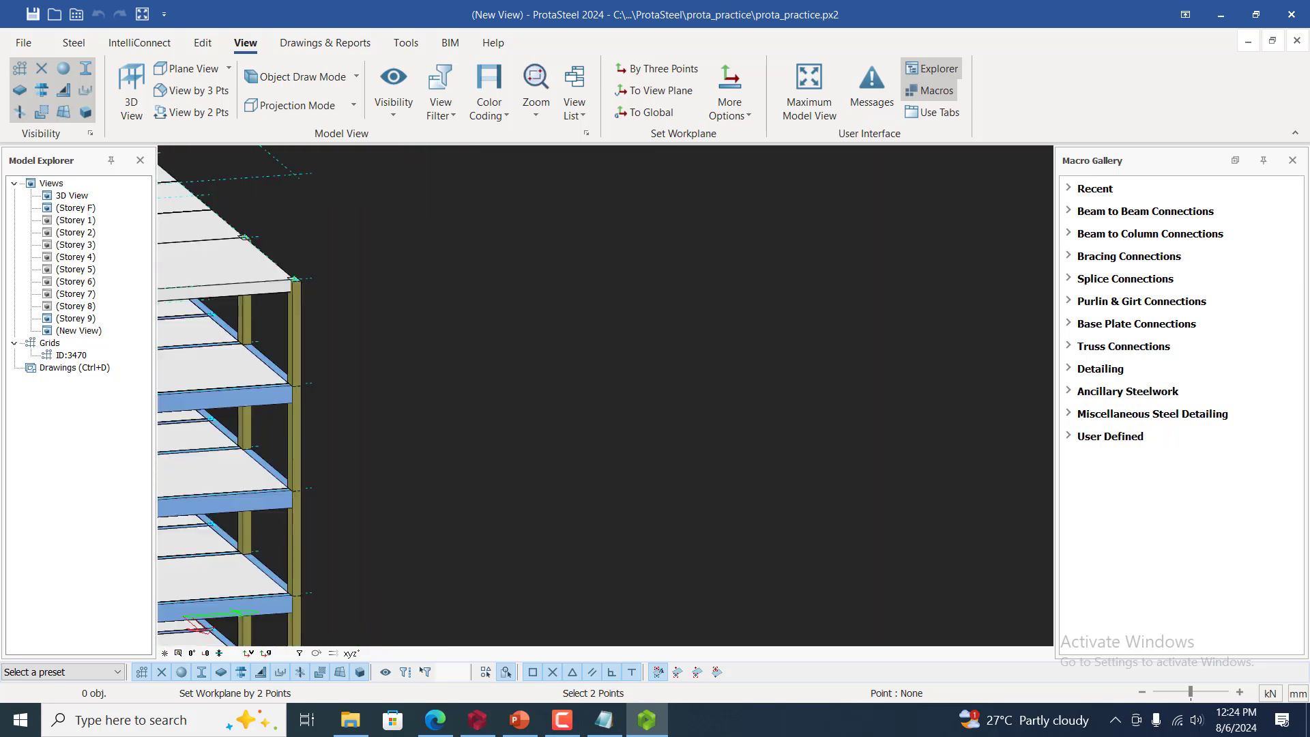
{"action": "scroll", "coordinate": [725, 336], "scroll_direction": "down", "scroll_amount": 1}
{"action": "scroll", "coordinate": [661, 338], "scroll_direction": "down", "scroll_amount": 3}
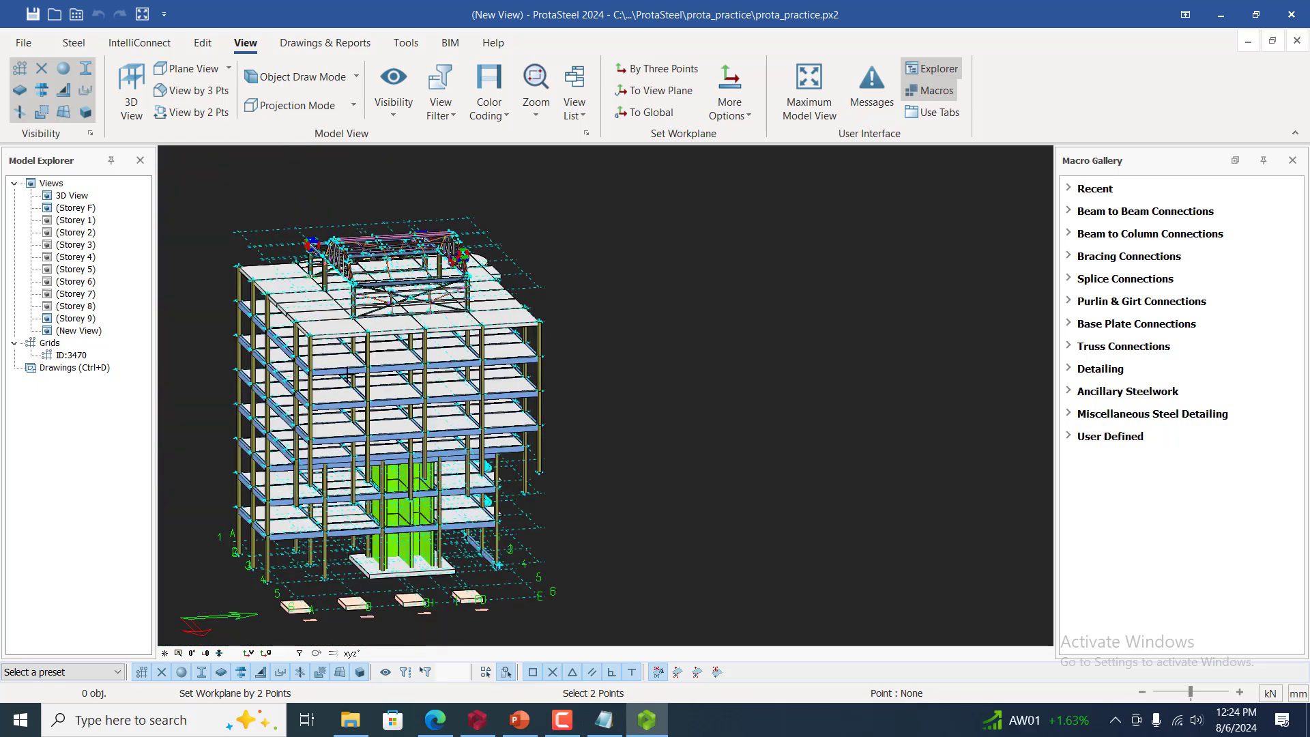
{"action": "scroll", "coordinate": [360, 376], "scroll_direction": "up", "scroll_amount": 2}
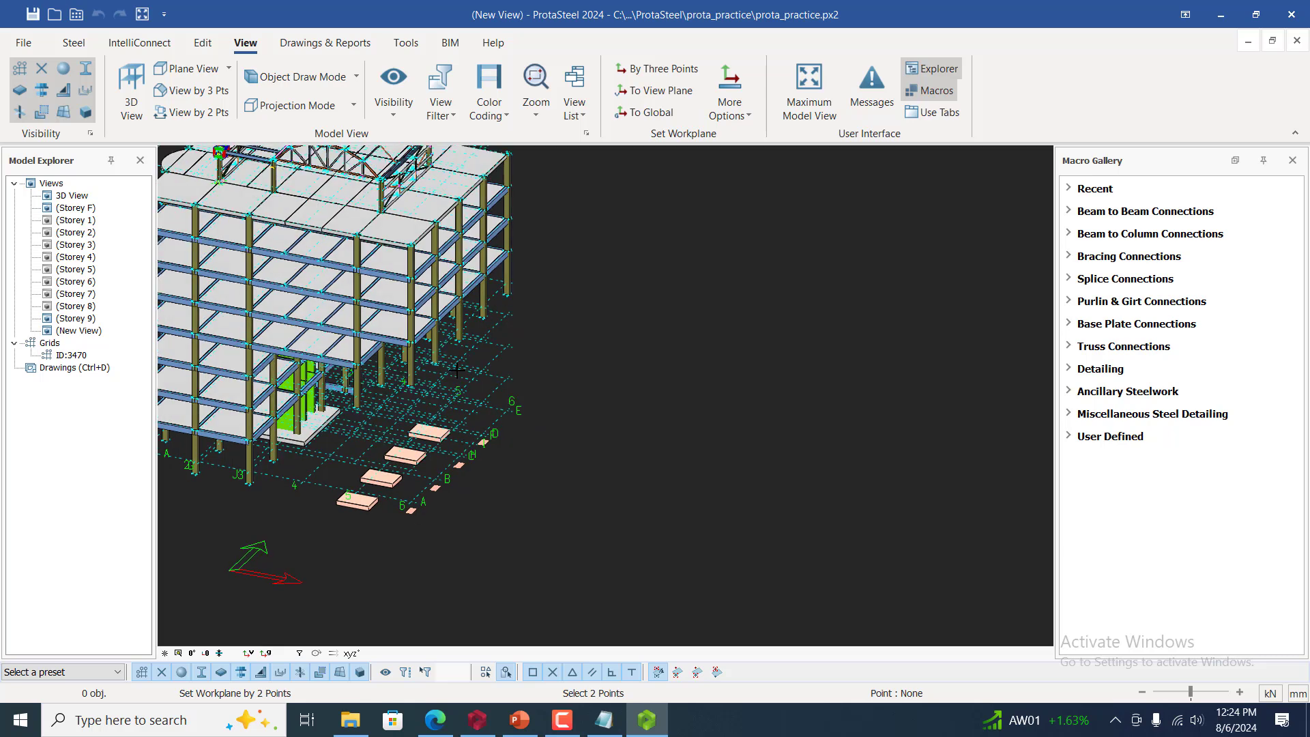
Create a two-point view along the row of columns at the curved-balcony edge of the roof slab
{"action": "middle_click_drag", "start_coordinate": [497, 353], "coordinate": [499, 368], "text": "ctrl"}
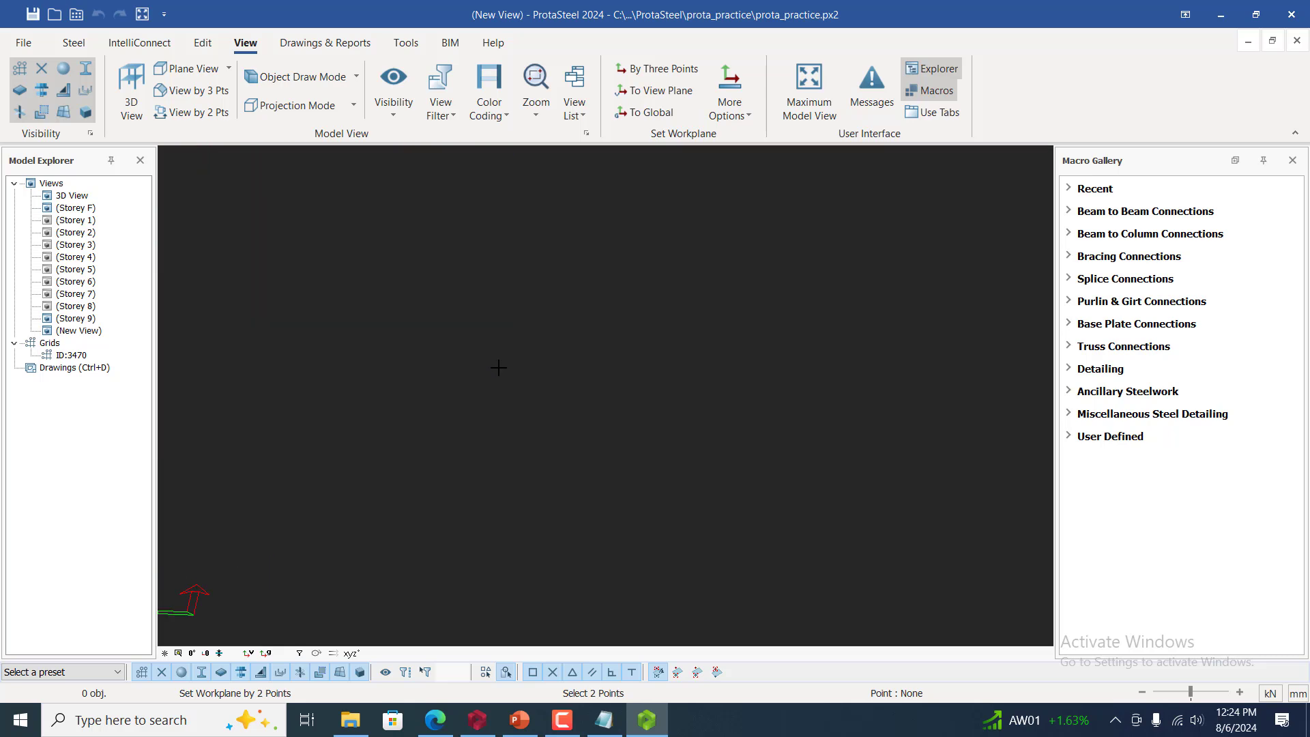
{"action": "middle_click_drag", "start_coordinate": [535, 558], "coordinate": [603, 491], "text": "ctrl"}
{"action": "scroll", "coordinate": [602, 491], "scroll_direction": "down", "scroll_amount": 1}
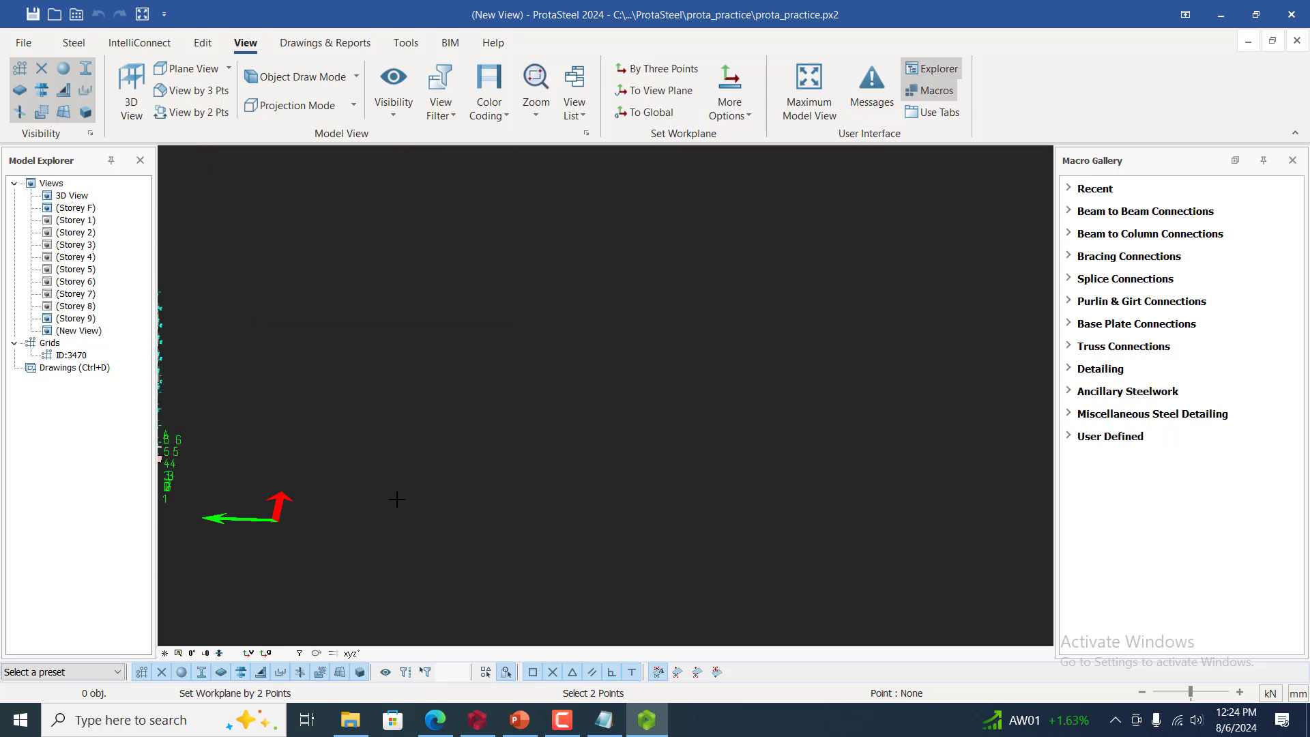
{"action": "scroll", "coordinate": [509, 469], "scroll_direction": "down", "scroll_amount": 3}
{"action": "scroll", "coordinate": [276, 416], "scroll_direction": "up", "scroll_amount": 1}
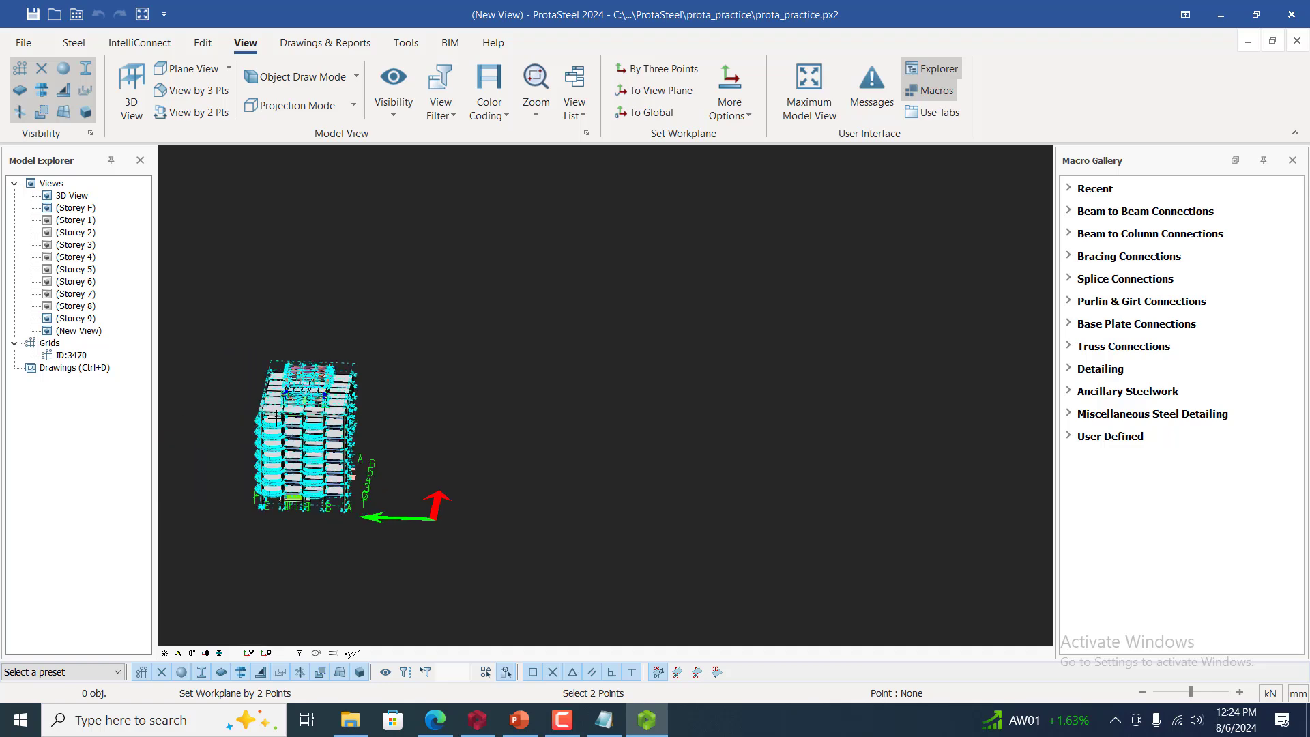
{"action": "scroll", "coordinate": [249, 408], "scroll_direction": "up", "scroll_amount": 1}
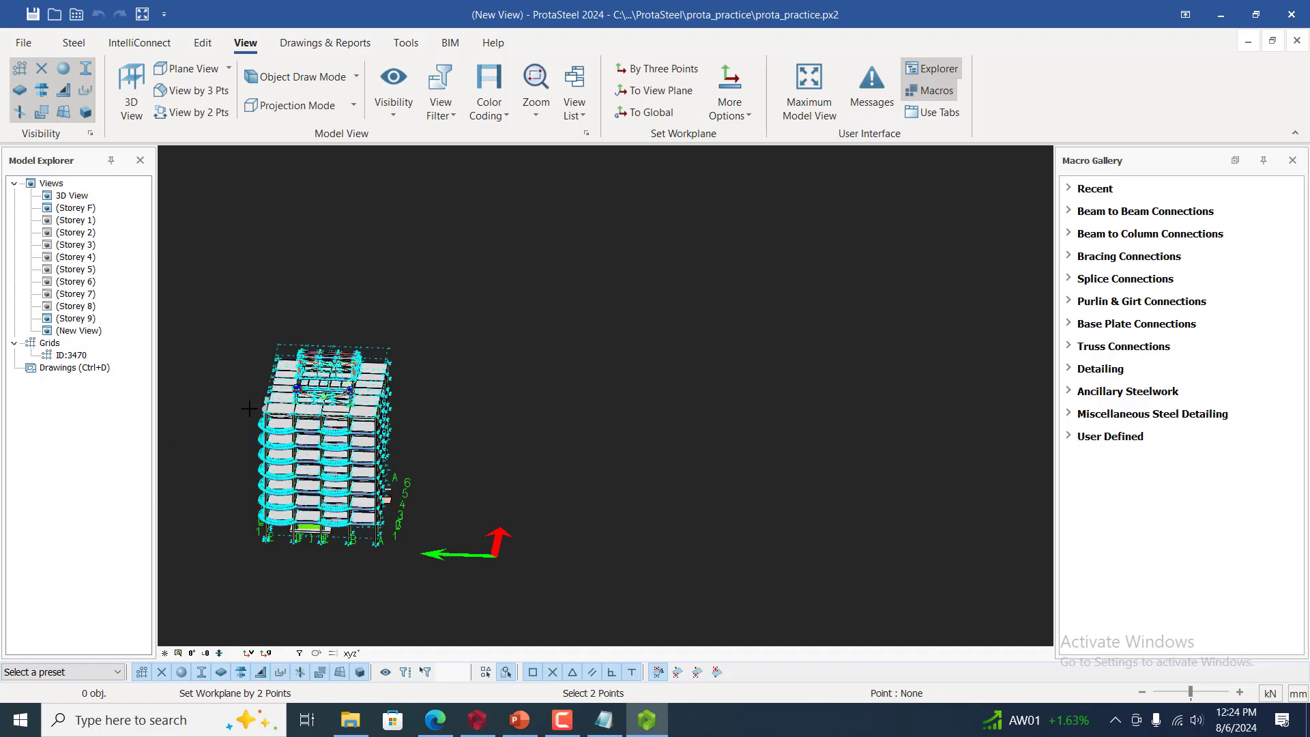
{"action": "scroll", "coordinate": [249, 408], "scroll_direction": "up", "scroll_amount": 2}
{"action": "scroll", "coordinate": [946, 480], "scroll_direction": "up", "scroll_amount": 2}
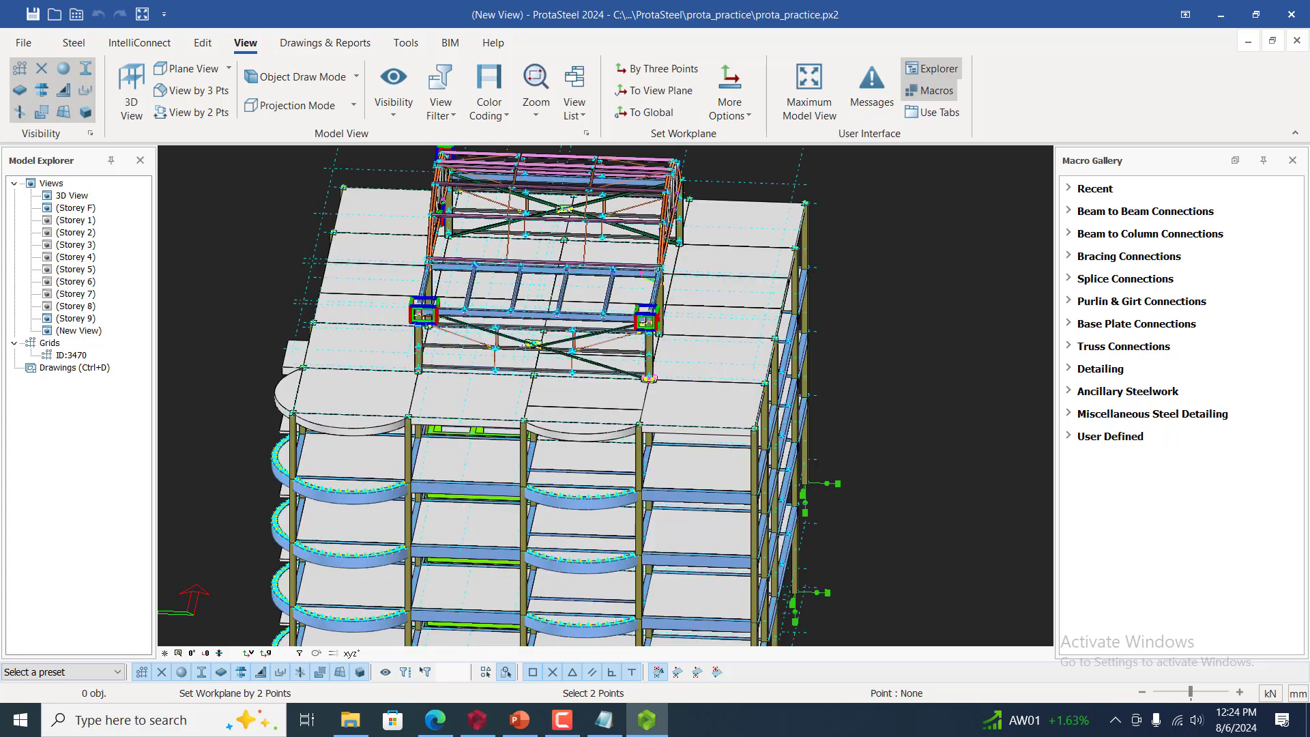
{"action": "scroll", "coordinate": [945, 479], "scroll_direction": "up", "scroll_amount": 1}
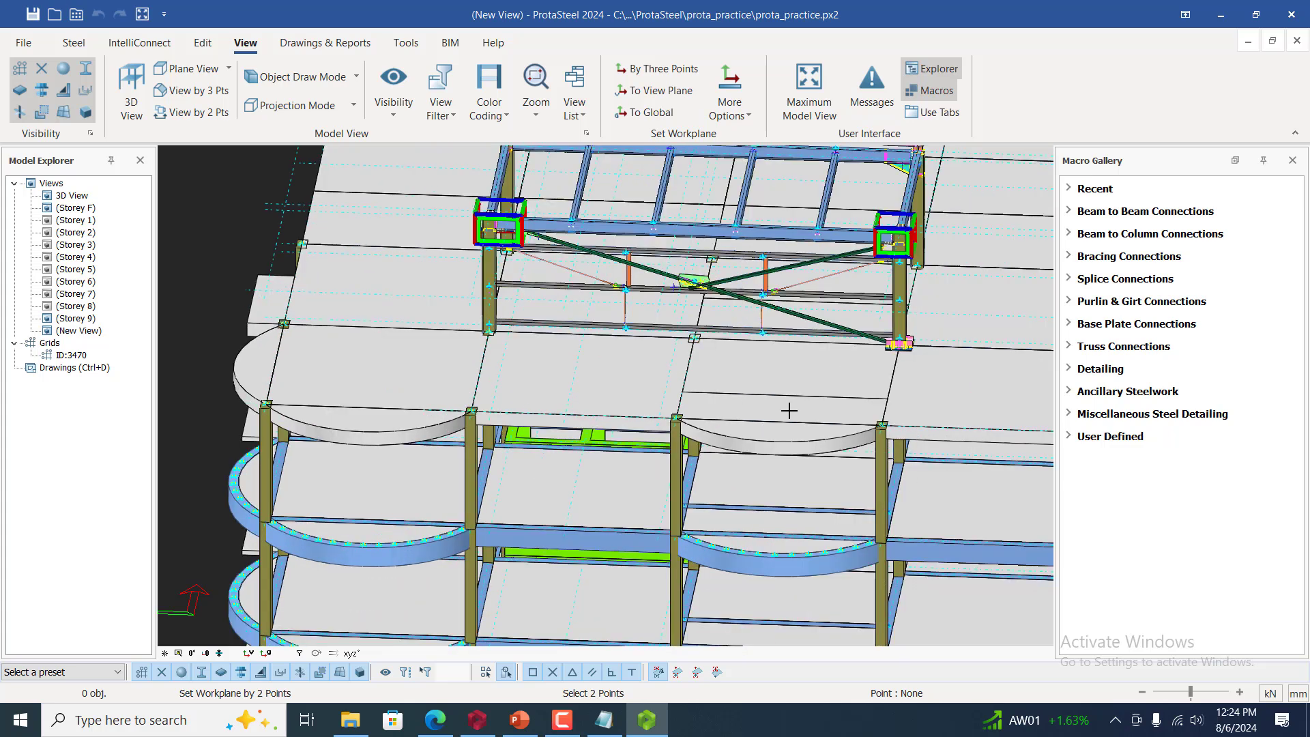
{"action": "scroll", "coordinate": [762, 408], "scroll_direction": "down", "scroll_amount": 1}
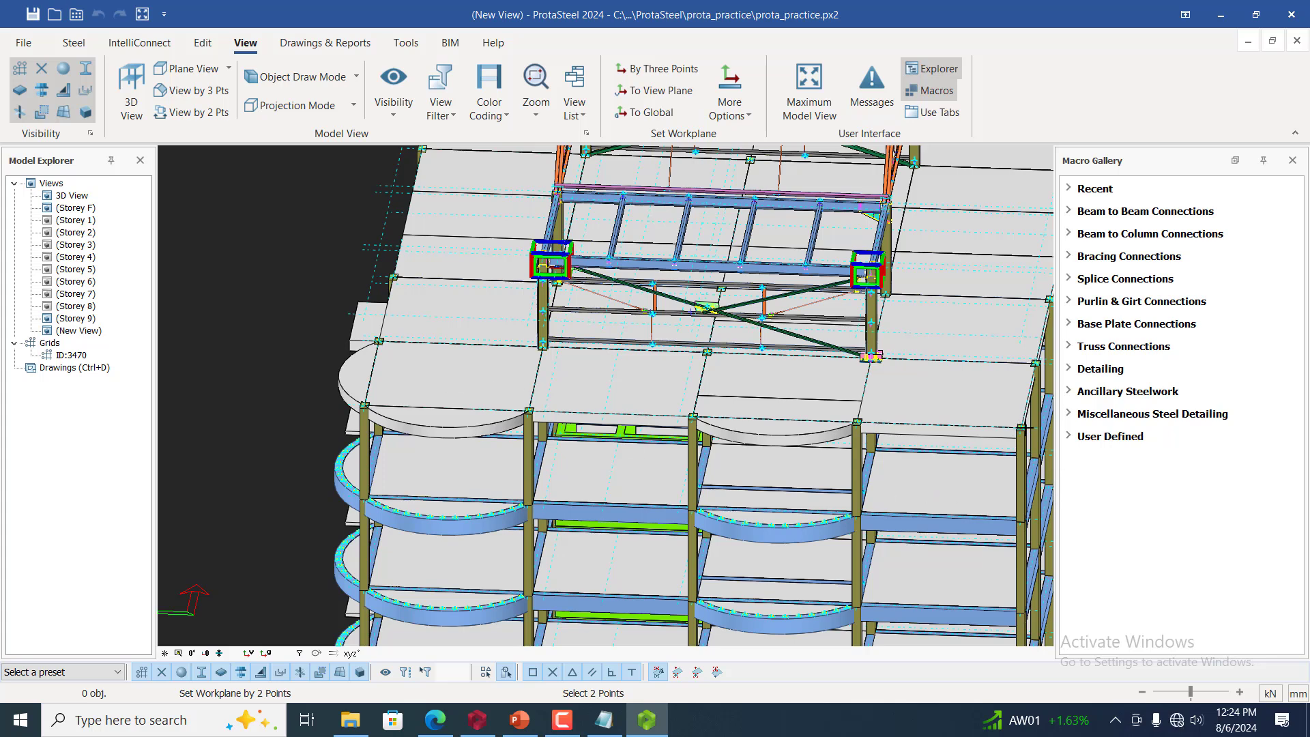
{"action": "left_click", "coordinate": [998, 405]}
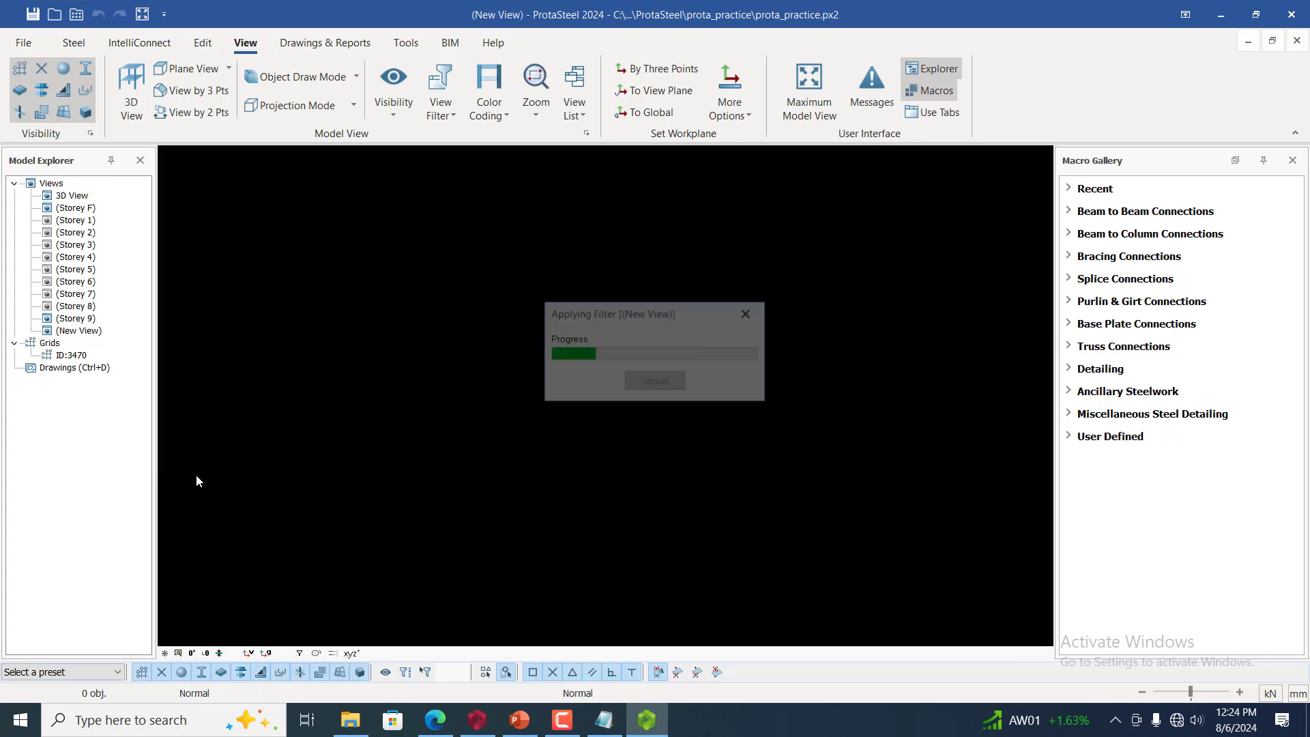
Inspect the new elevation of the curved-balcony column row and delete that view from the saved views
{"action": "scroll", "coordinate": [484, 358], "scroll_direction": "down", "scroll_amount": 3}
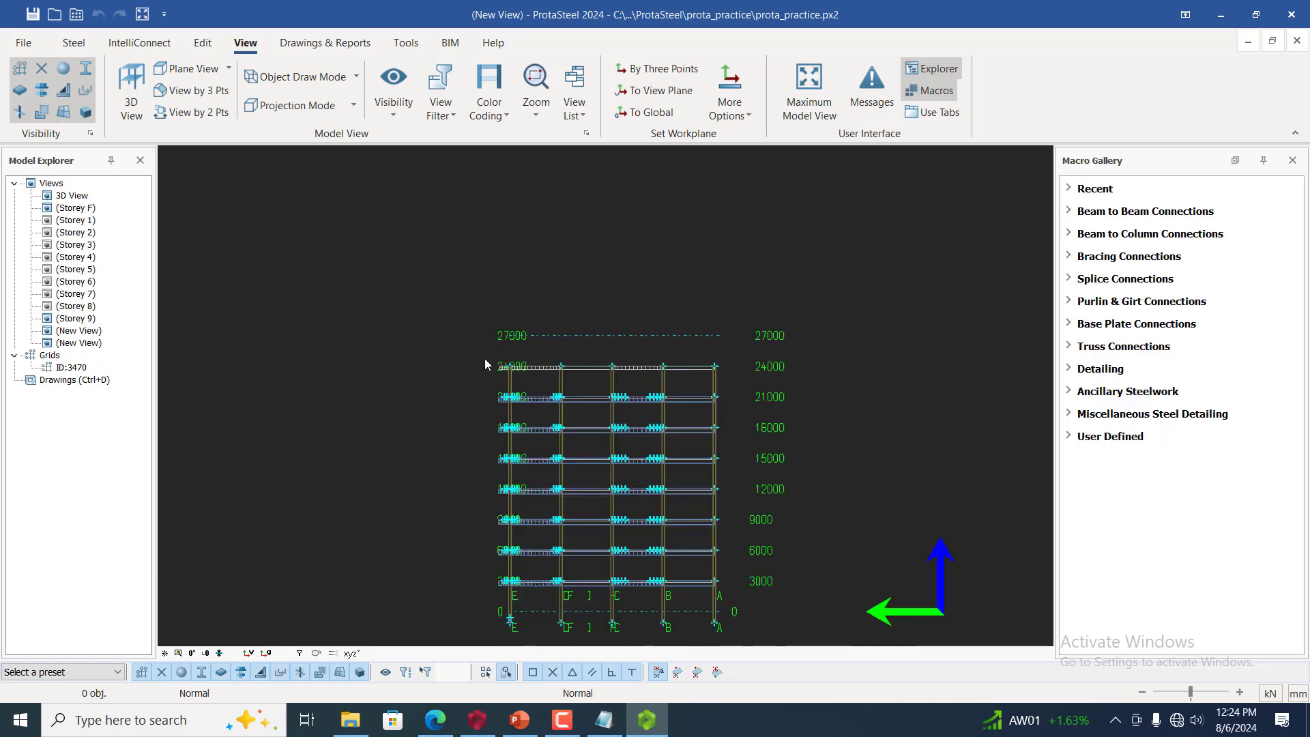
{"action": "scroll", "coordinate": [566, 354], "scroll_direction": "down", "scroll_amount": 2}
{"action": "scroll", "coordinate": [635, 352], "scroll_direction": "up", "scroll_amount": 2}
{"action": "scroll", "coordinate": [635, 351], "scroll_direction": "up", "scroll_amount": 4}
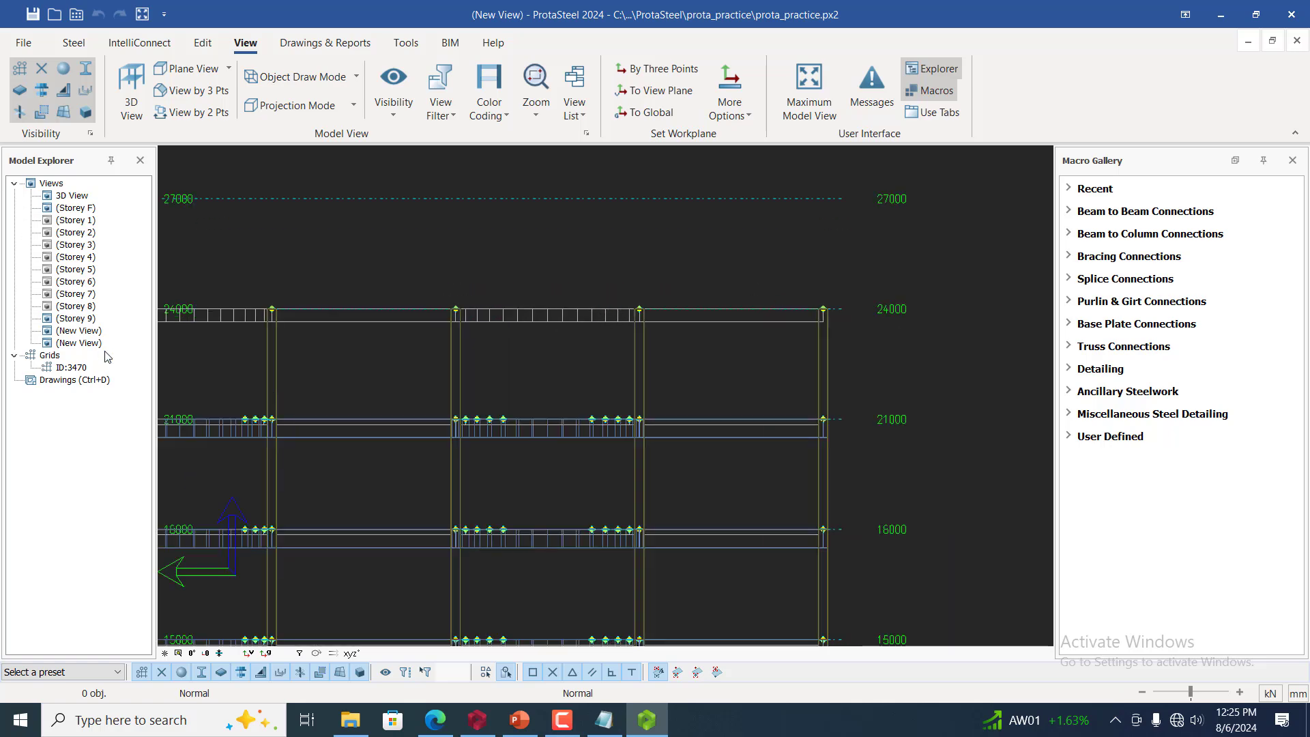
{"action": "left_click", "coordinate": [73, 344]}
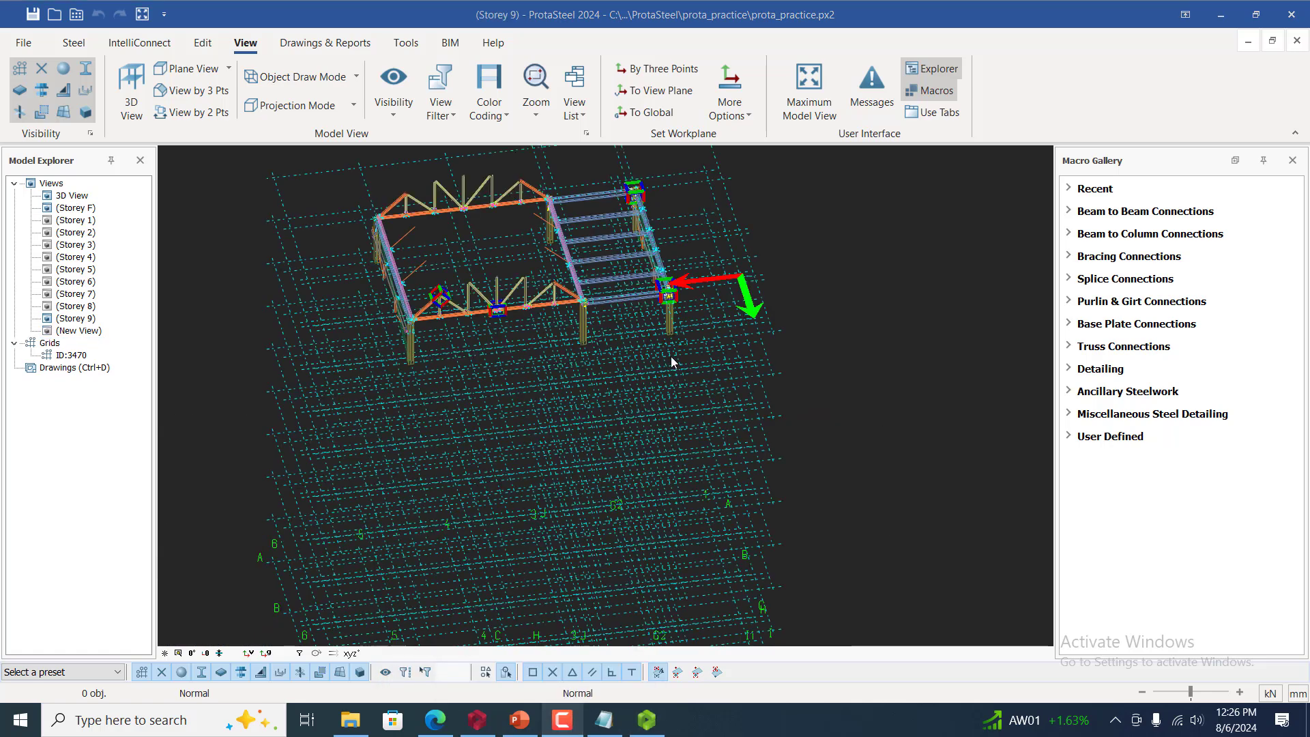
Set the Up and Down depths of the Storey 9 view to 0 and apply the view properties
{"action": "right_click", "coordinate": [673, 356]}
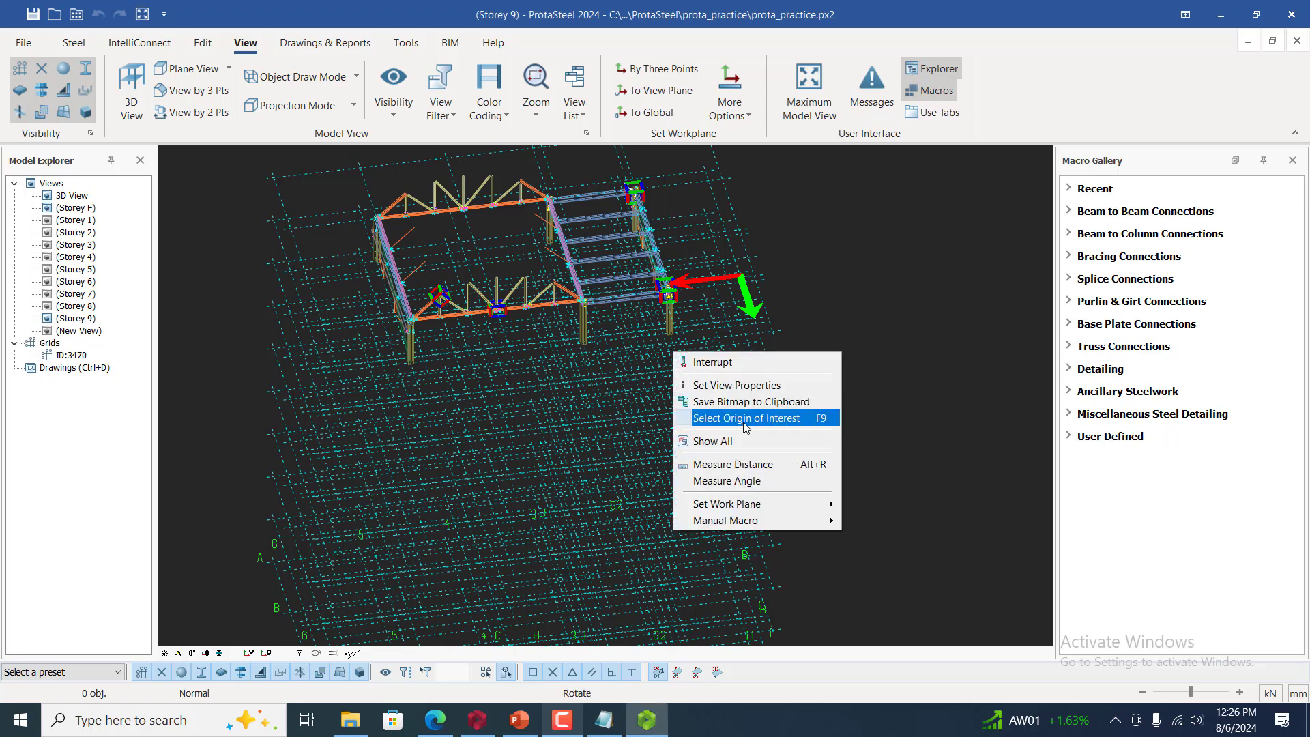
{"action": "left_click", "coordinate": [747, 385]}
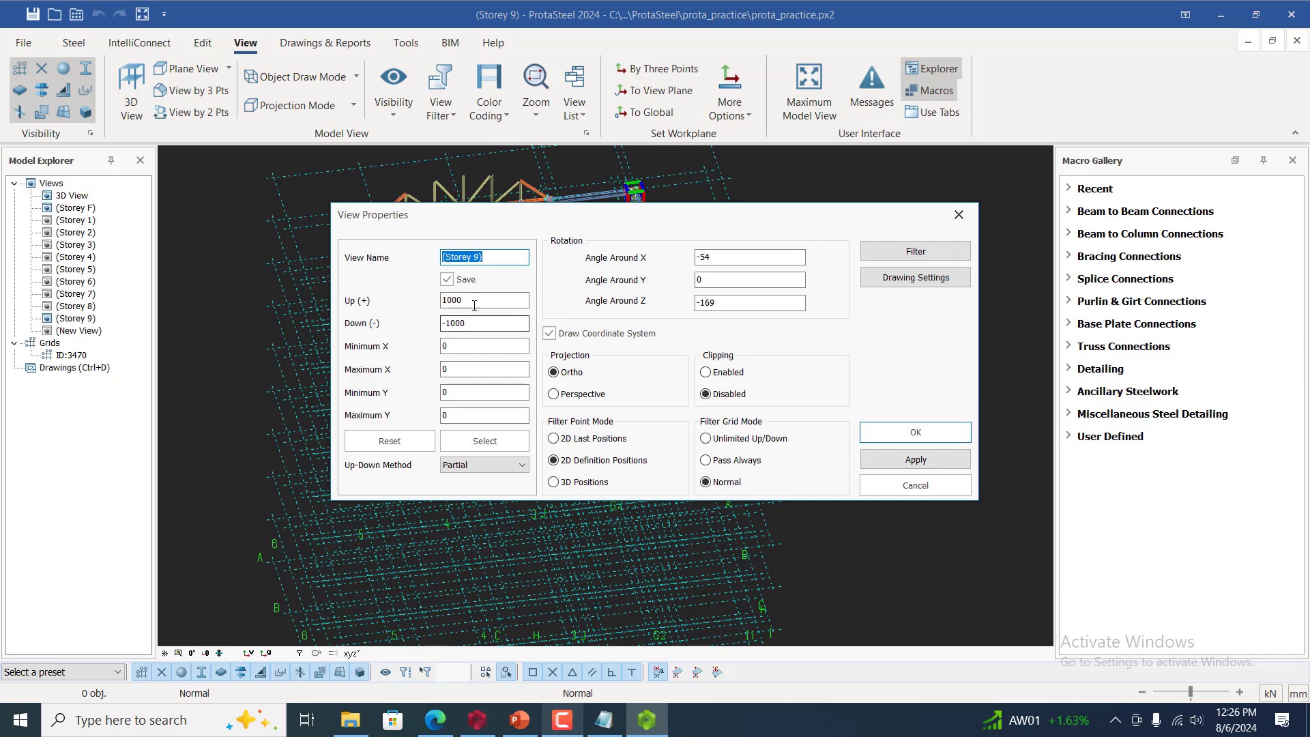
{"action": "double_click", "coordinate": [439, 304]}
{"action": "type", "text": "0"}
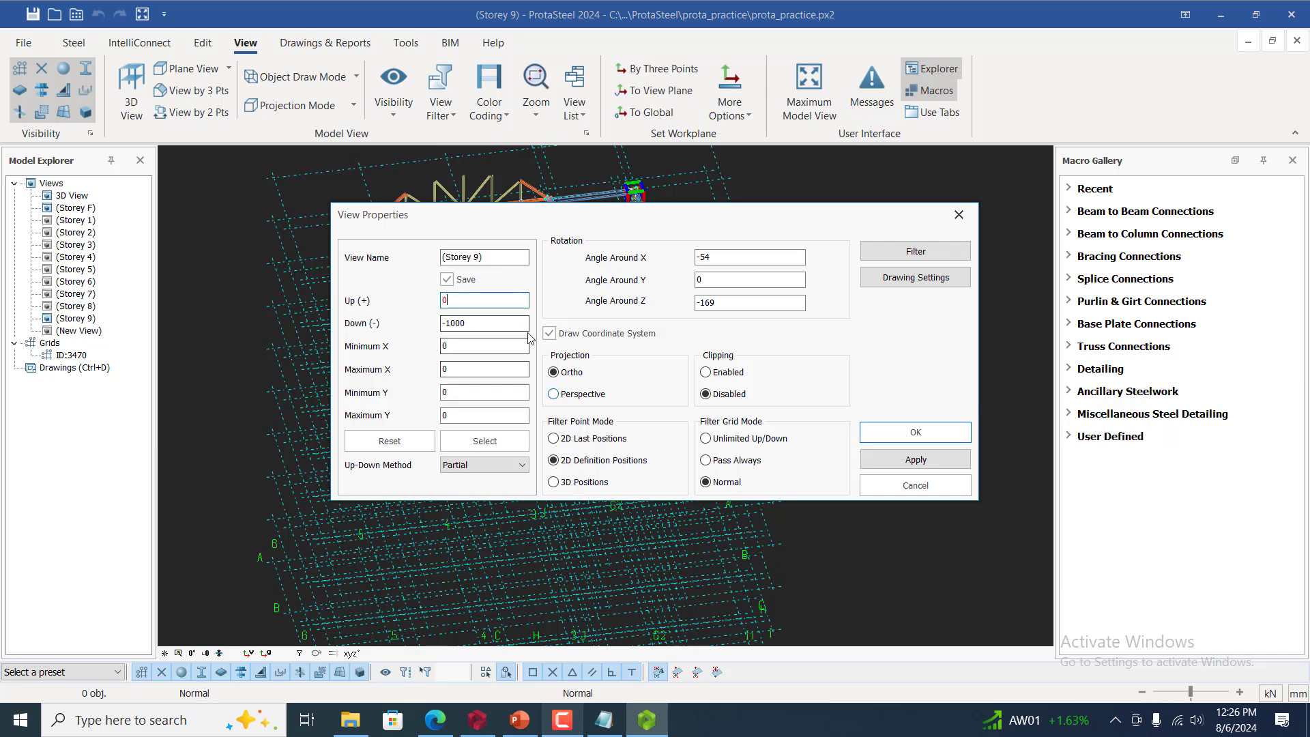
{"action": "left_click_drag", "start_coordinate": [471, 322], "coordinate": [434, 324]}
{"action": "type", "text": "0"}
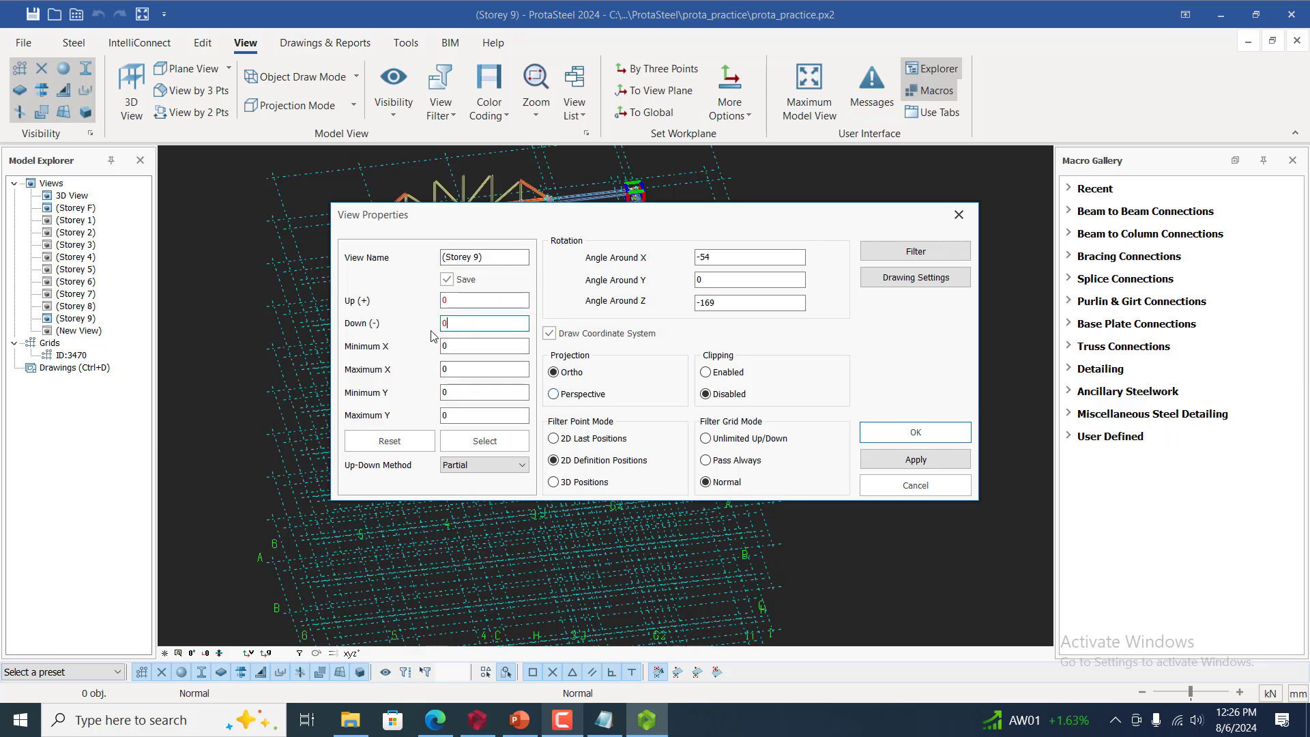
{"action": "left_click", "coordinate": [940, 461]}
{"action": "left_click", "coordinate": [933, 436]}
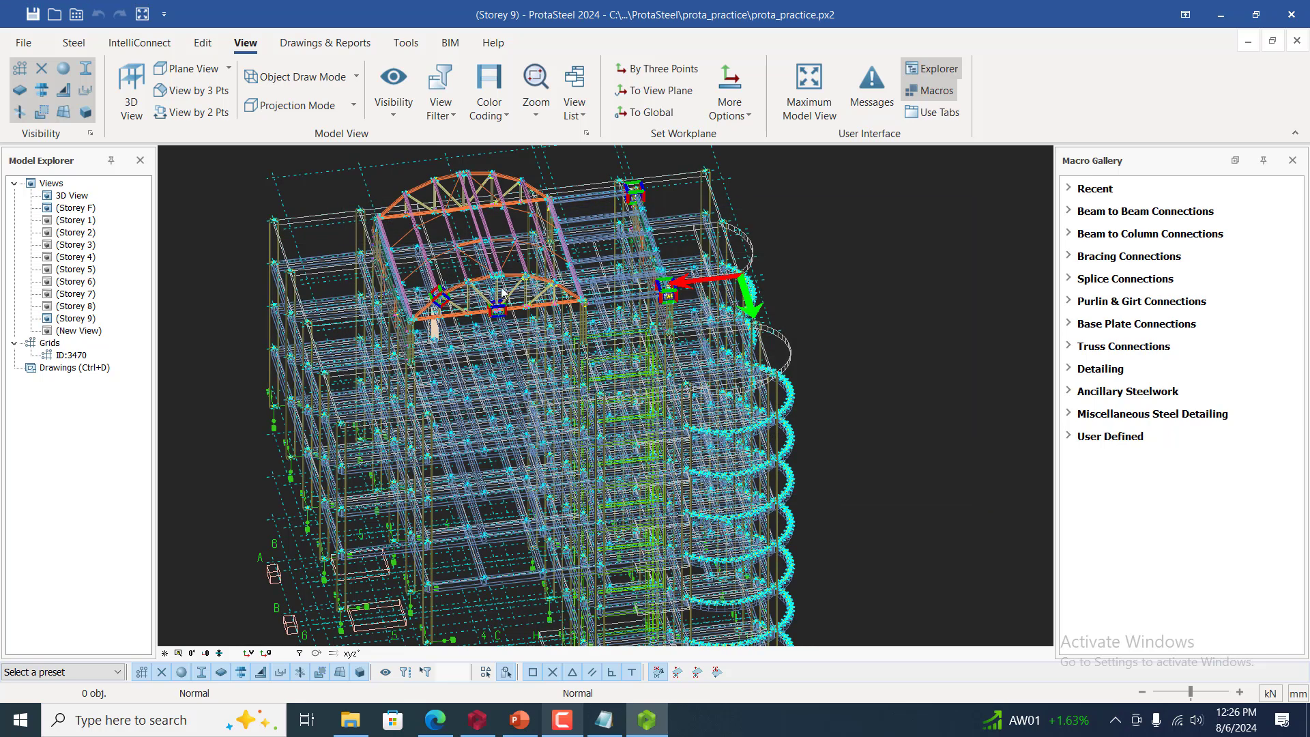
Examine the whole building and its roof trusses in the Storey 9 view
{"action": "scroll", "coordinate": [707, 307], "scroll_direction": "down", "scroll_amount": 2}
{"action": "middle_click_drag", "start_coordinate": [818, 383], "coordinate": [703, 379], "text": "ctrl"}
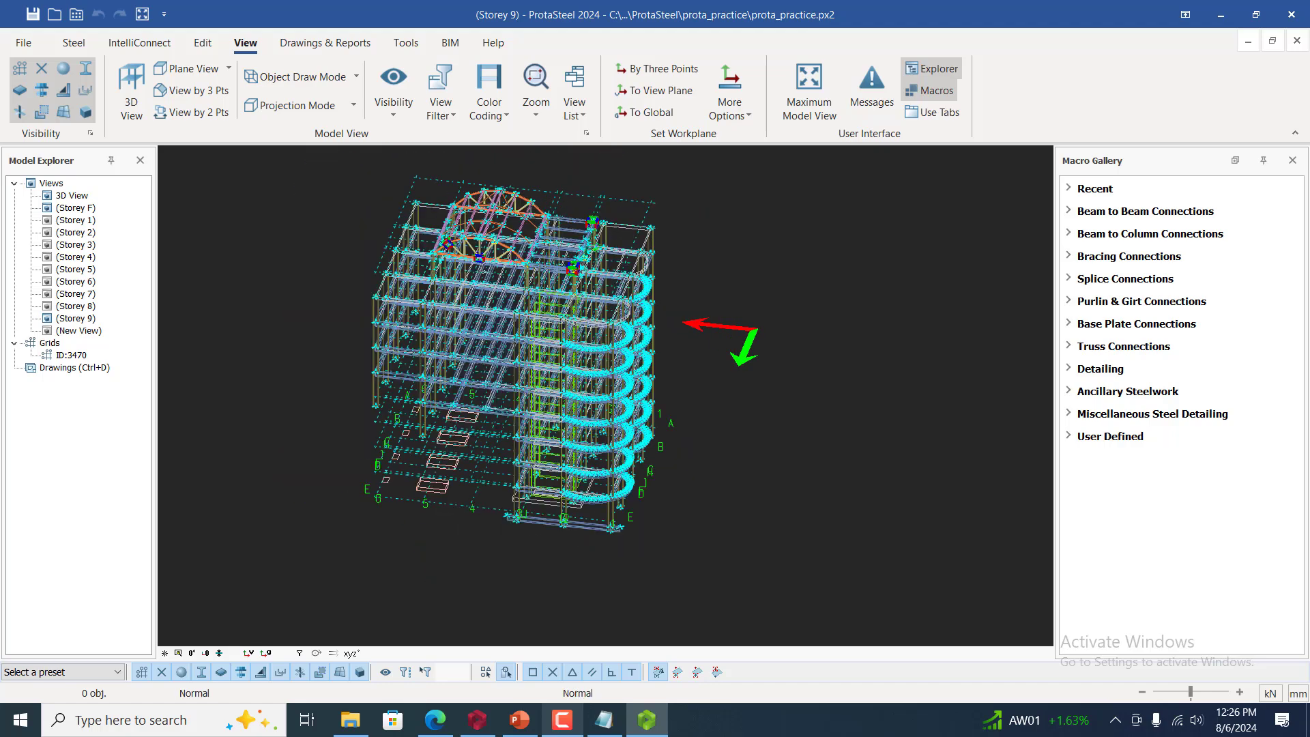
{"action": "scroll", "coordinate": [506, 245], "scroll_direction": "up", "scroll_amount": 3}
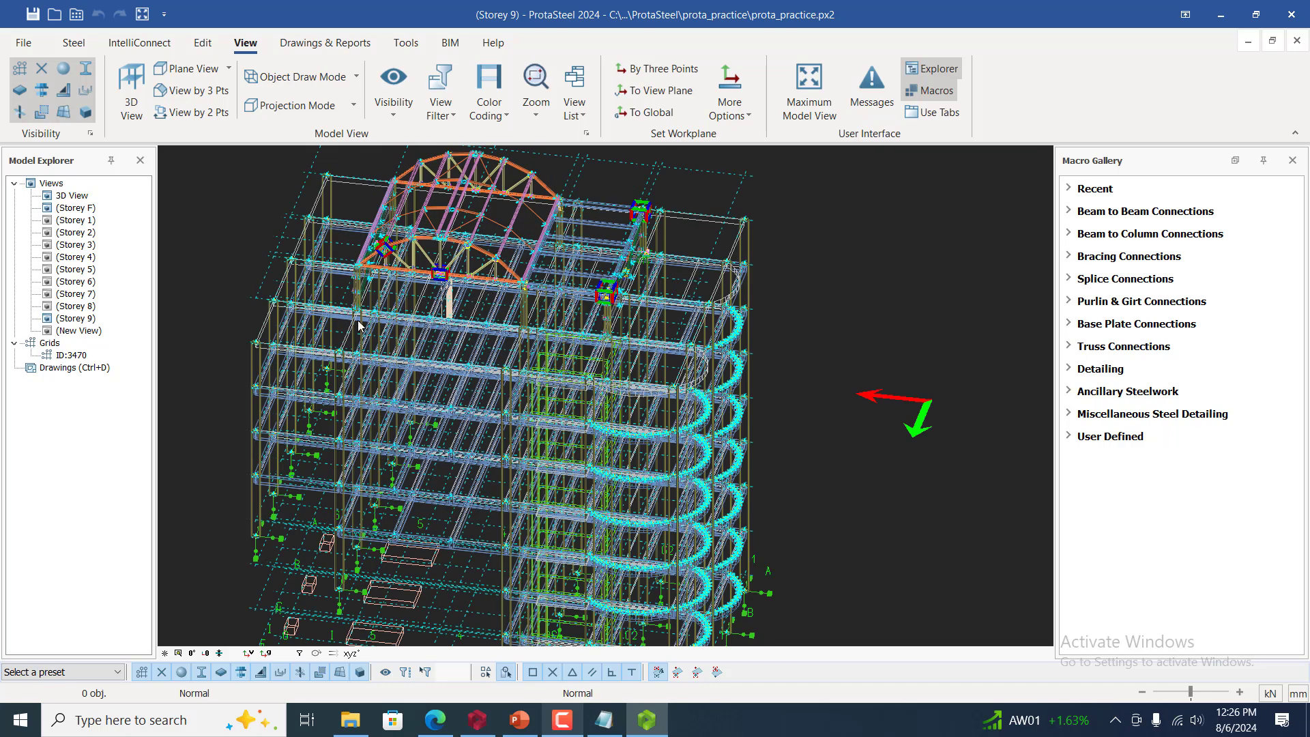
{"action": "scroll", "coordinate": [372, 282], "scroll_direction": "up", "scroll_amount": 3}
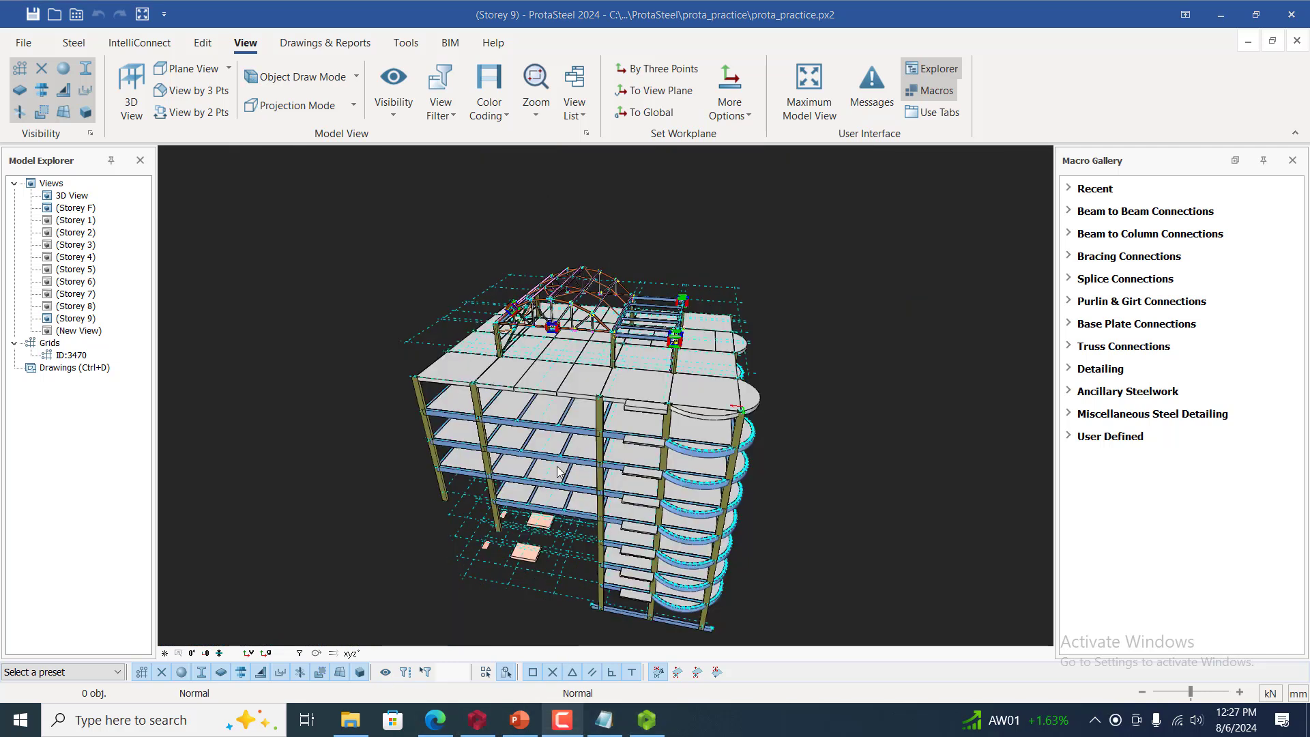
Try the Wireframe and Solid object draw modes on the building model and return it to Contour Solid
{"action": "scroll", "coordinate": [585, 449], "scroll_direction": "up", "scroll_amount": 1}
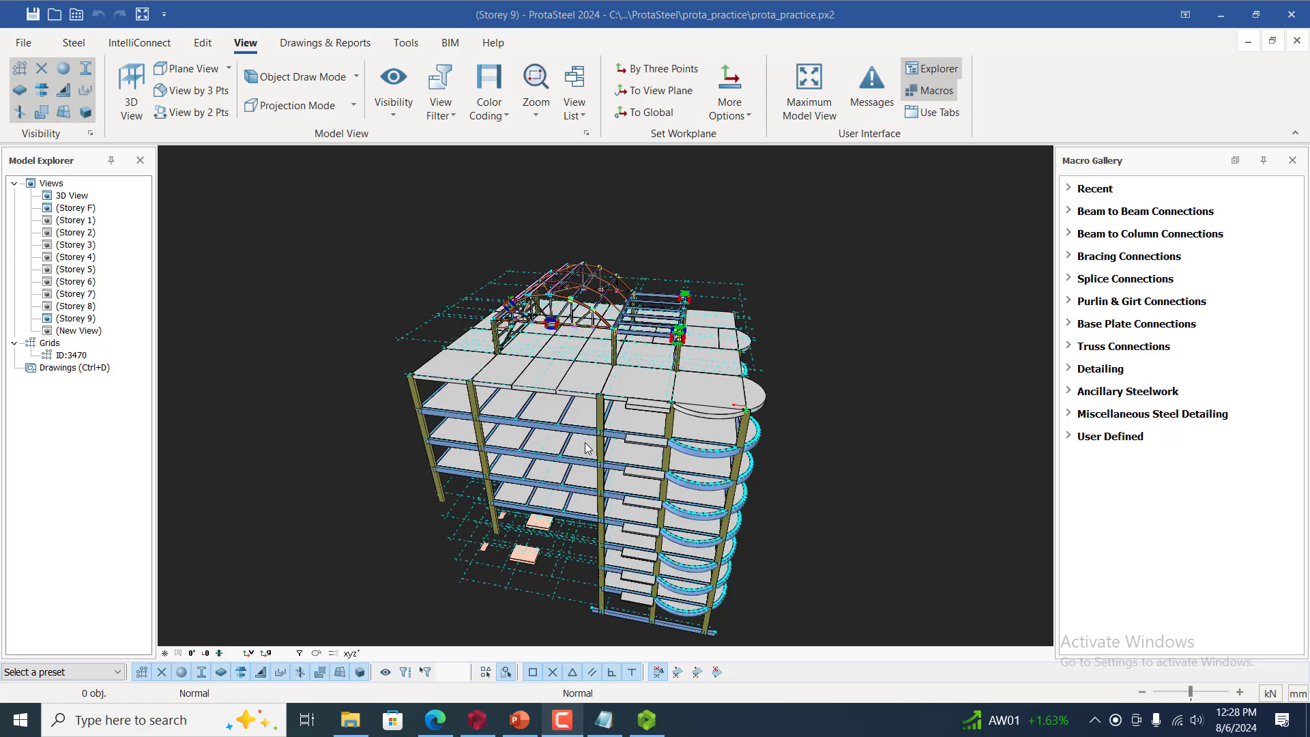
{"action": "scroll", "coordinate": [585, 448], "scroll_direction": "up", "scroll_amount": 3}
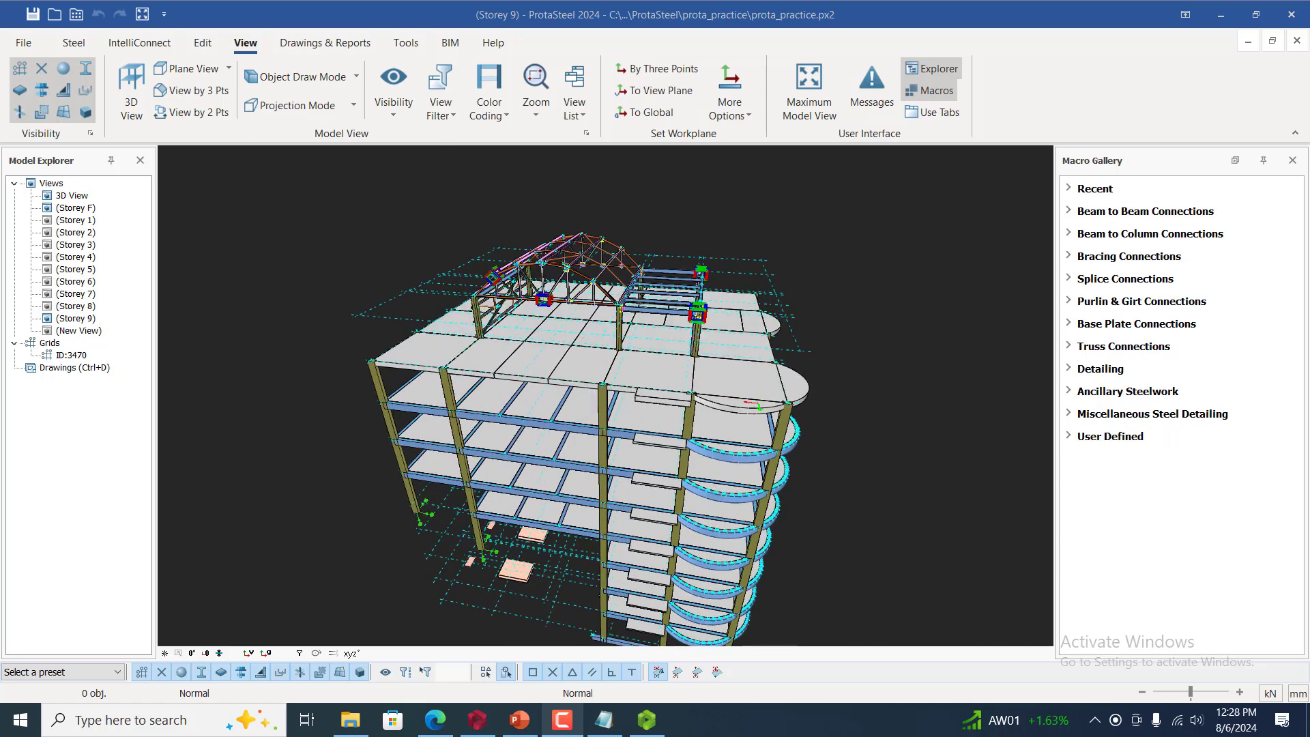
{"action": "scroll", "coordinate": [586, 448], "scroll_direction": "up", "scroll_amount": 2}
{"action": "left_click", "coordinate": [351, 72]}
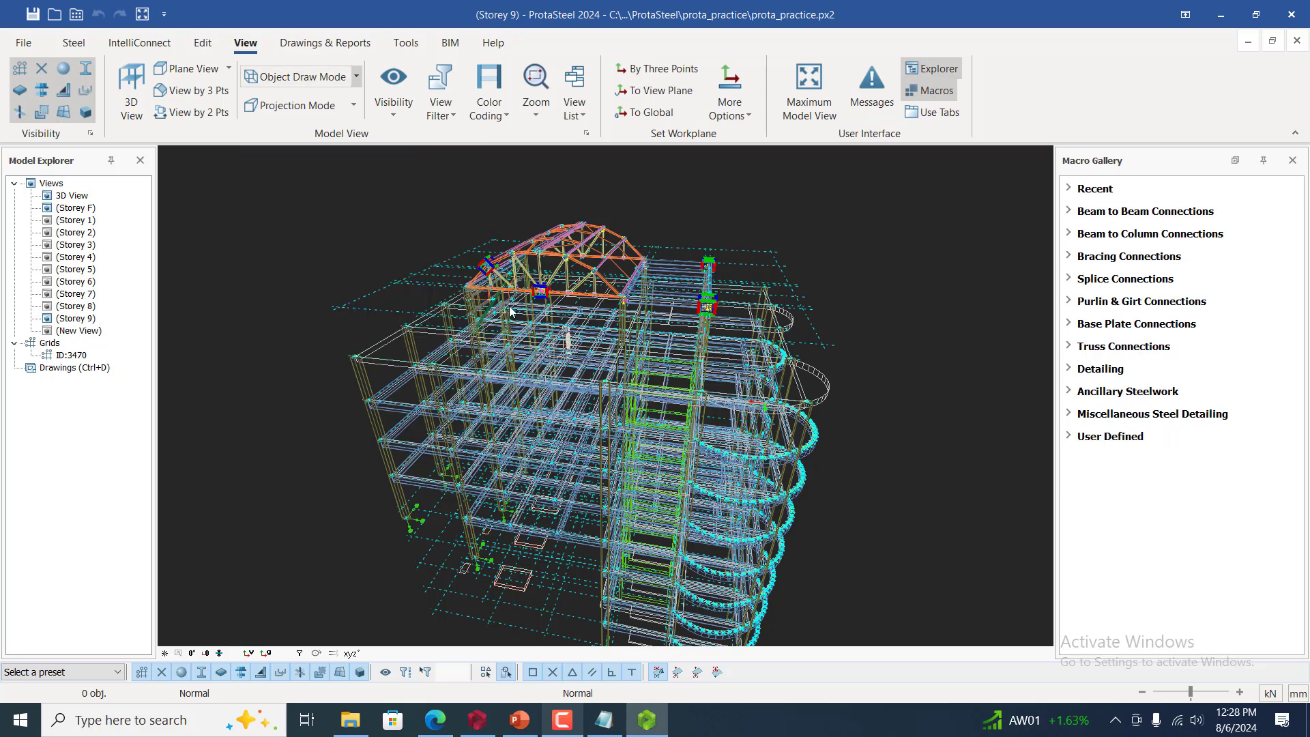
{"action": "left_click", "coordinate": [356, 77]}
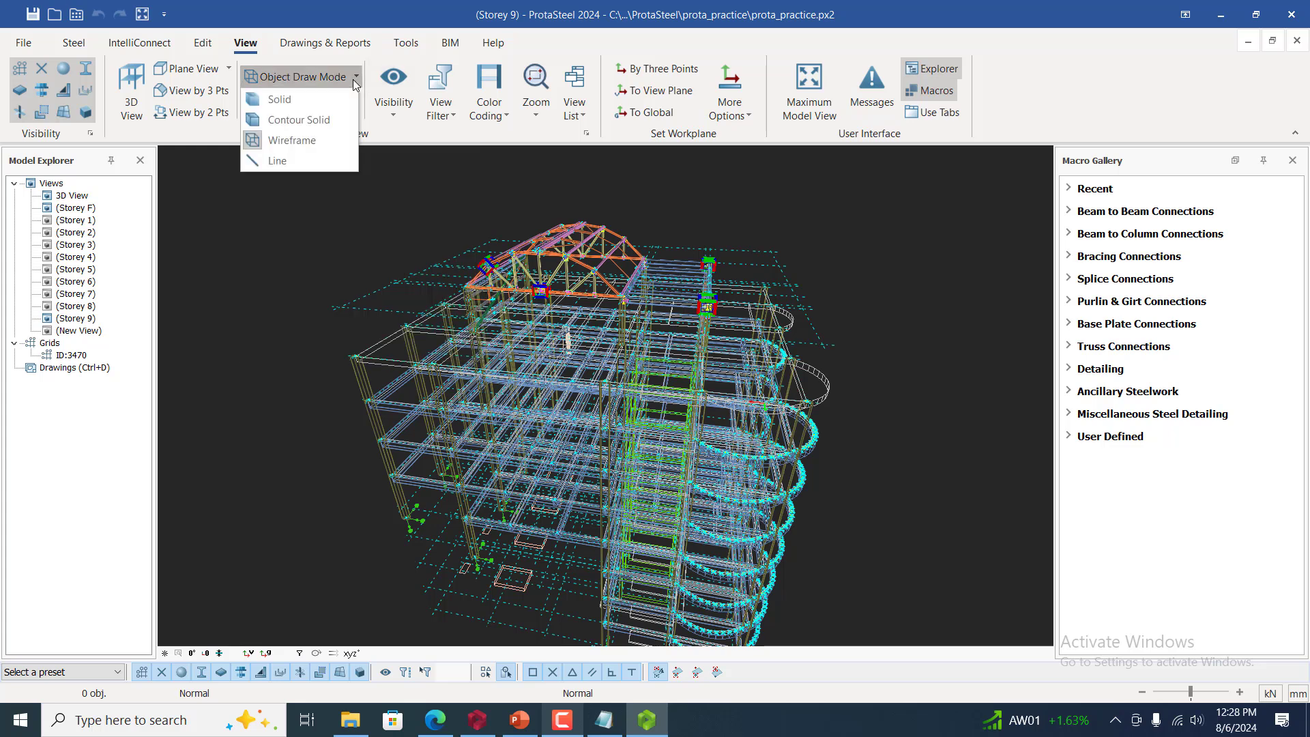
{"action": "left_click", "coordinate": [317, 101]}
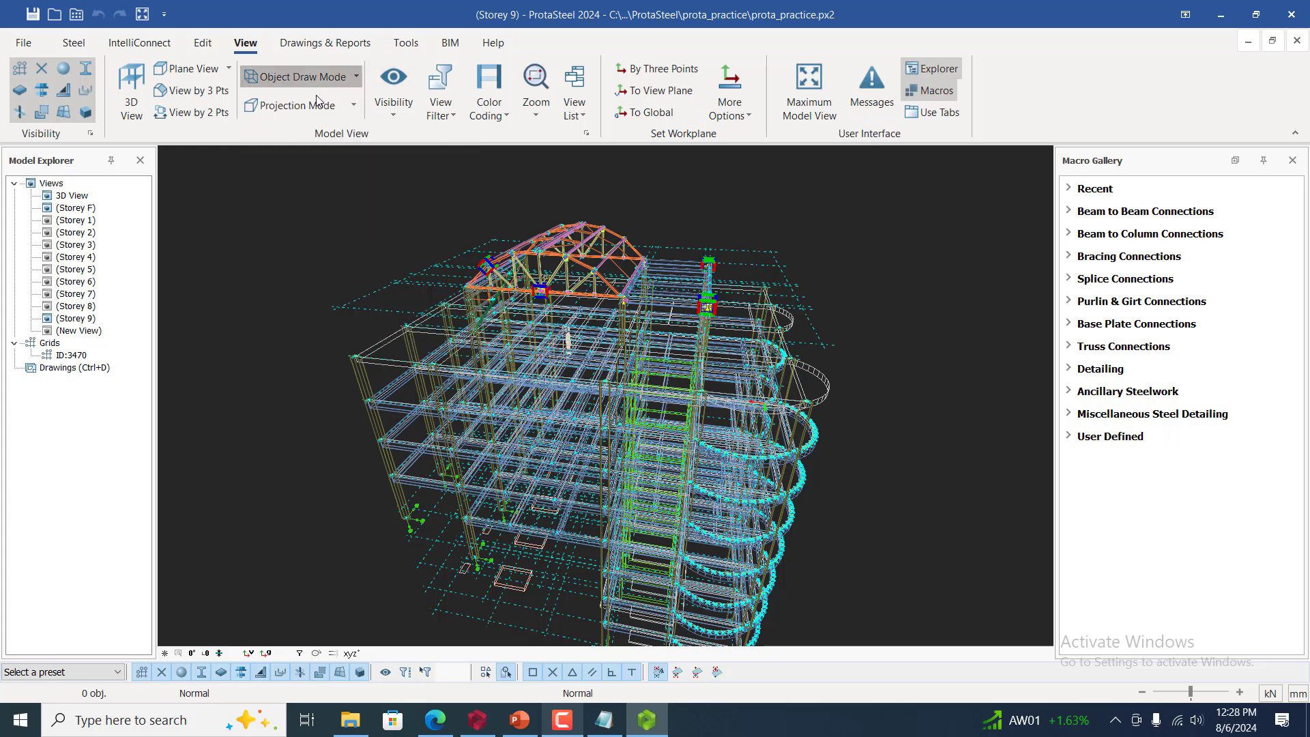
{"action": "left_click", "coordinate": [354, 77]}
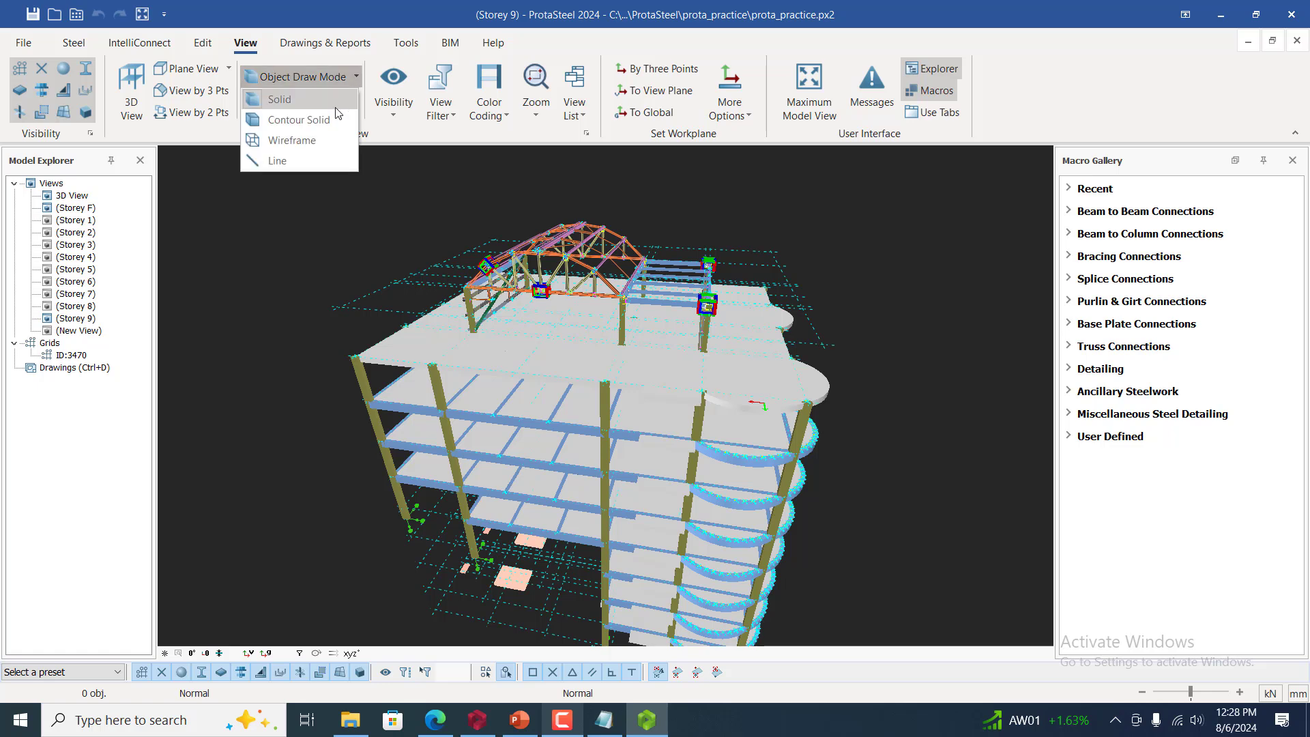
{"action": "left_click", "coordinate": [327, 120]}
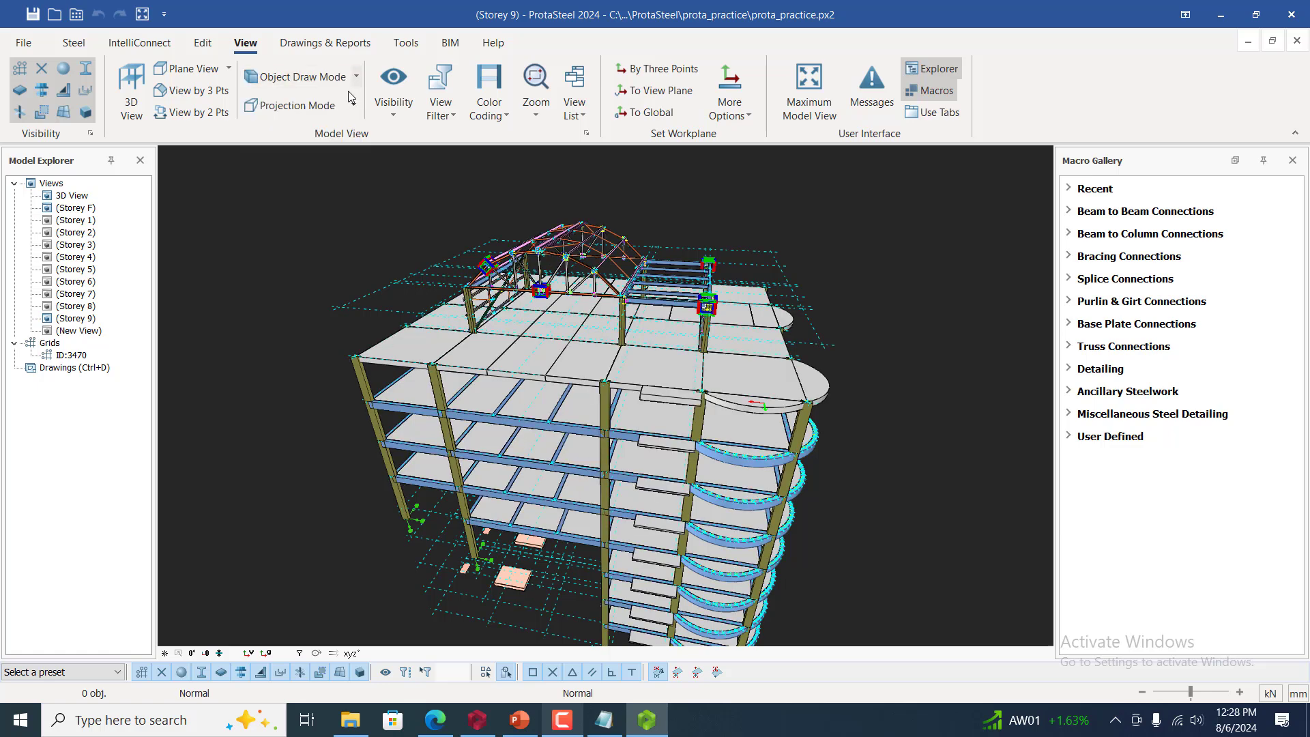
Examine the roof trusses, their supporting columns and the roof slab from several angles in the Storey 9 view
{"action": "scroll", "coordinate": [513, 338], "scroll_direction": "up", "scroll_amount": 4}
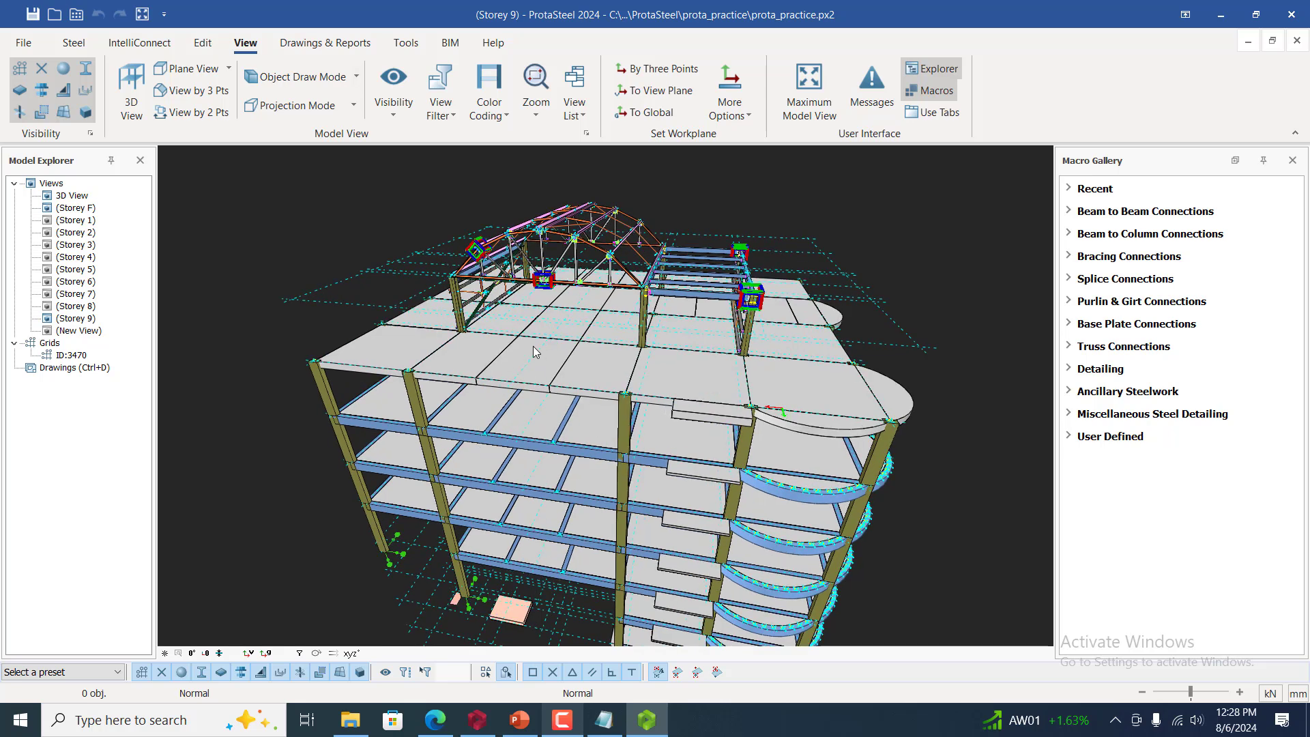
{"action": "scroll", "coordinate": [855, 583], "scroll_direction": "up", "scroll_amount": 5}
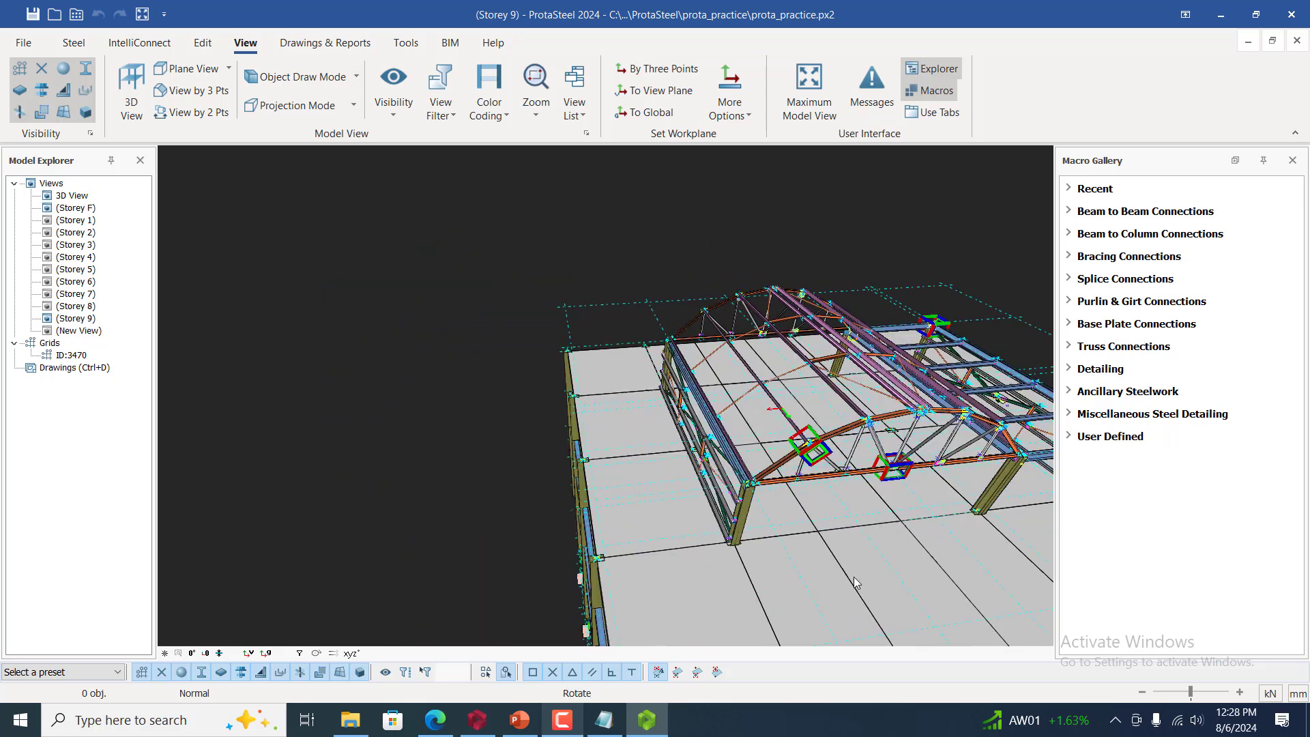
{"action": "scroll", "coordinate": [804, 500], "scroll_direction": "down", "scroll_amount": 4}
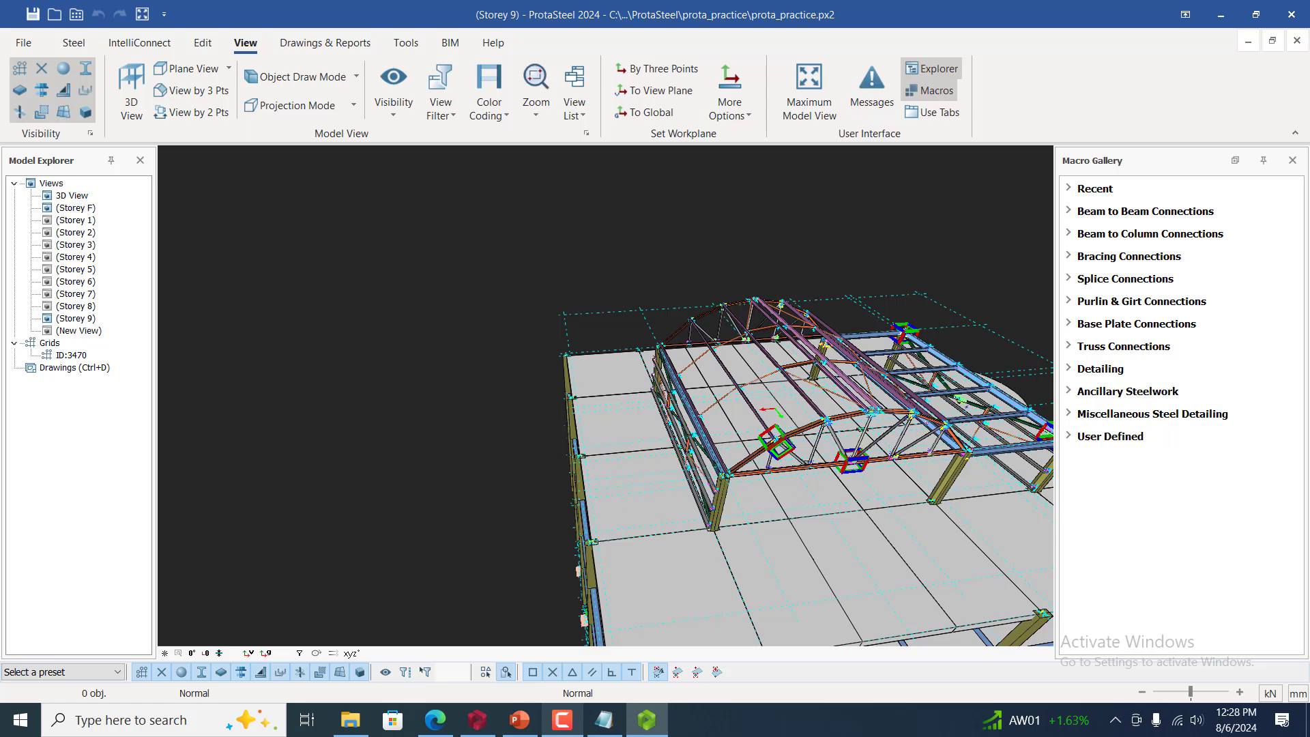
{"action": "middle_click_drag", "start_coordinate": [1039, 497], "coordinate": [722, 535], "text": "ctrl"}
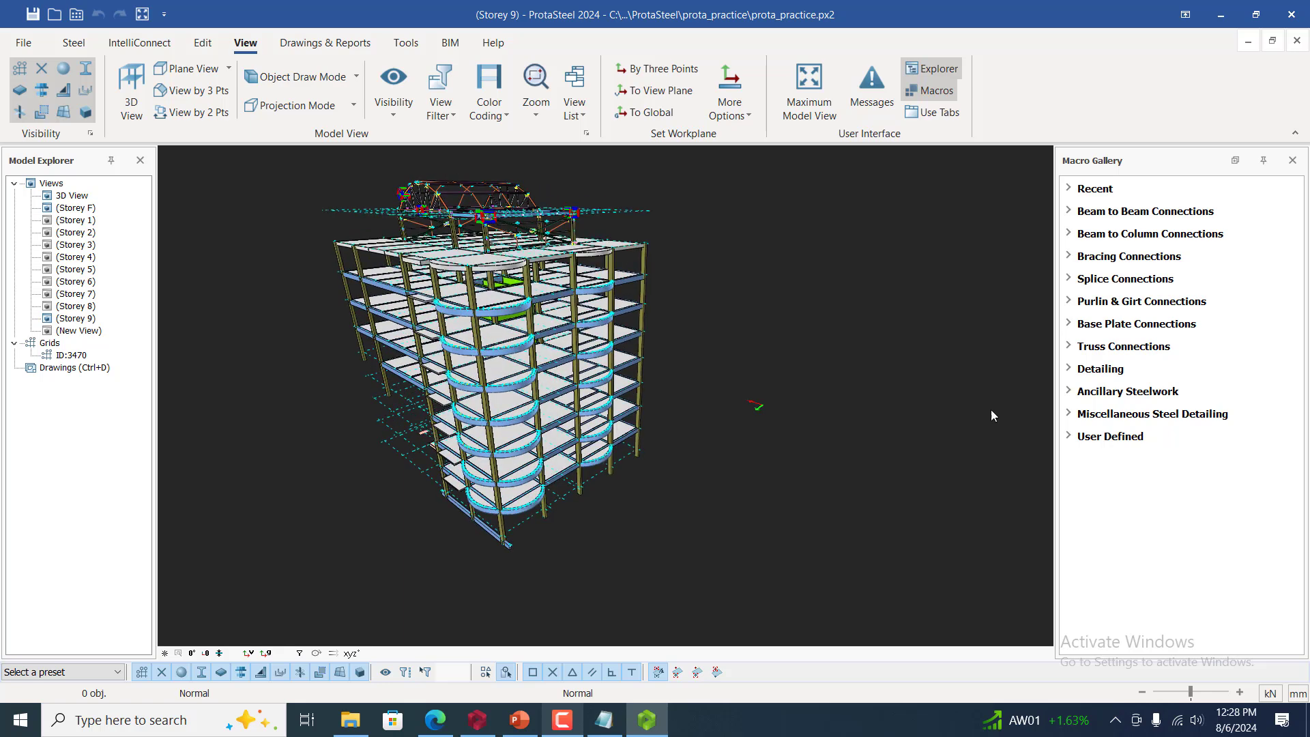
{"action": "scroll", "coordinate": [352, 204], "scroll_direction": "up", "scroll_amount": 2}
{"action": "middle_click_drag", "start_coordinate": [354, 202], "coordinate": [466, 301], "text": "ctrl"}
{"action": "scroll", "coordinate": [430, 294], "scroll_direction": "up", "scroll_amount": 2}
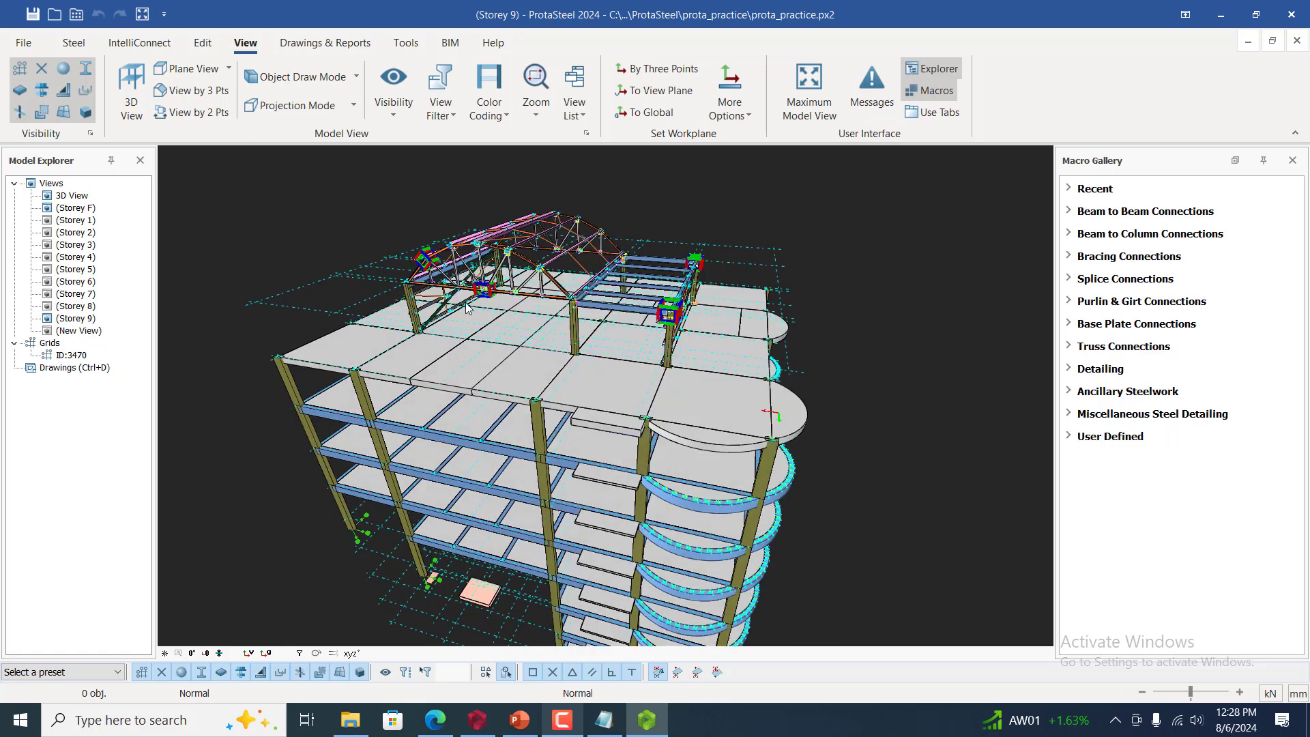
{"action": "scroll", "coordinate": [534, 345], "scroll_direction": "up", "scroll_amount": 4}
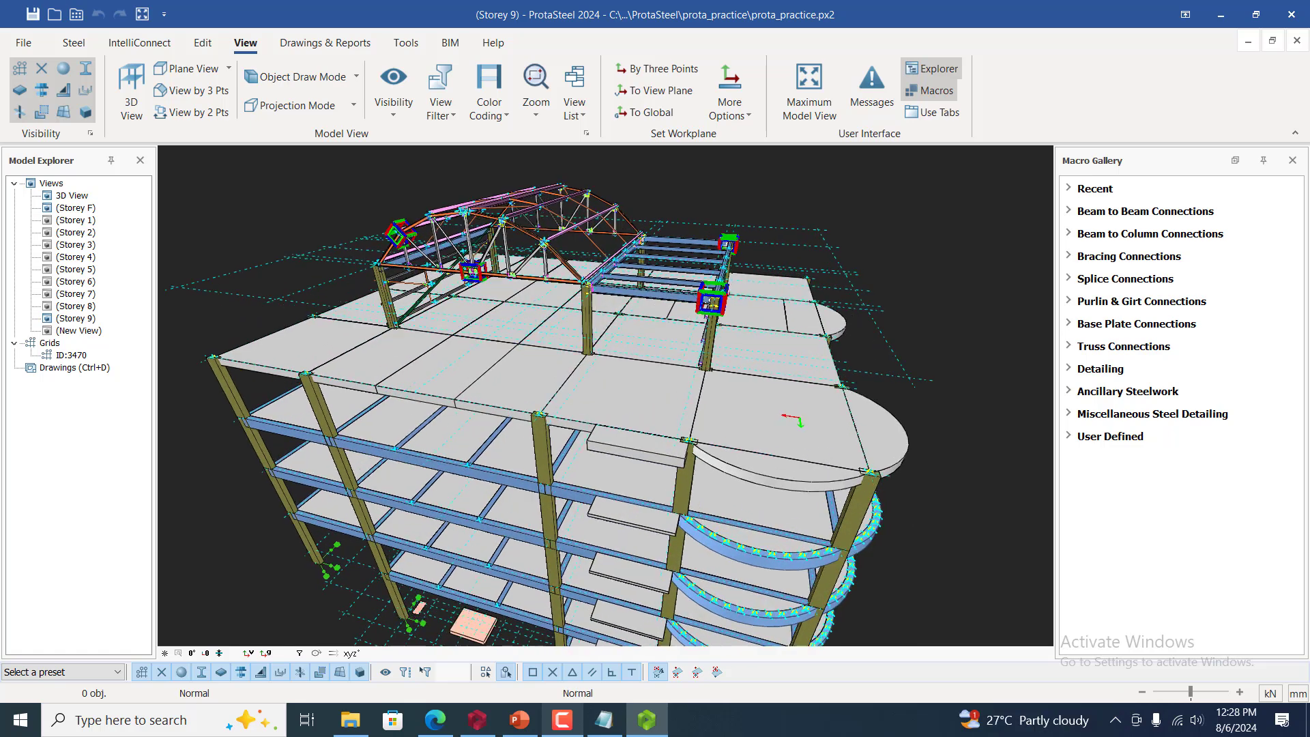
{"action": "scroll", "coordinate": [534, 345], "scroll_direction": "up", "scroll_amount": 4}
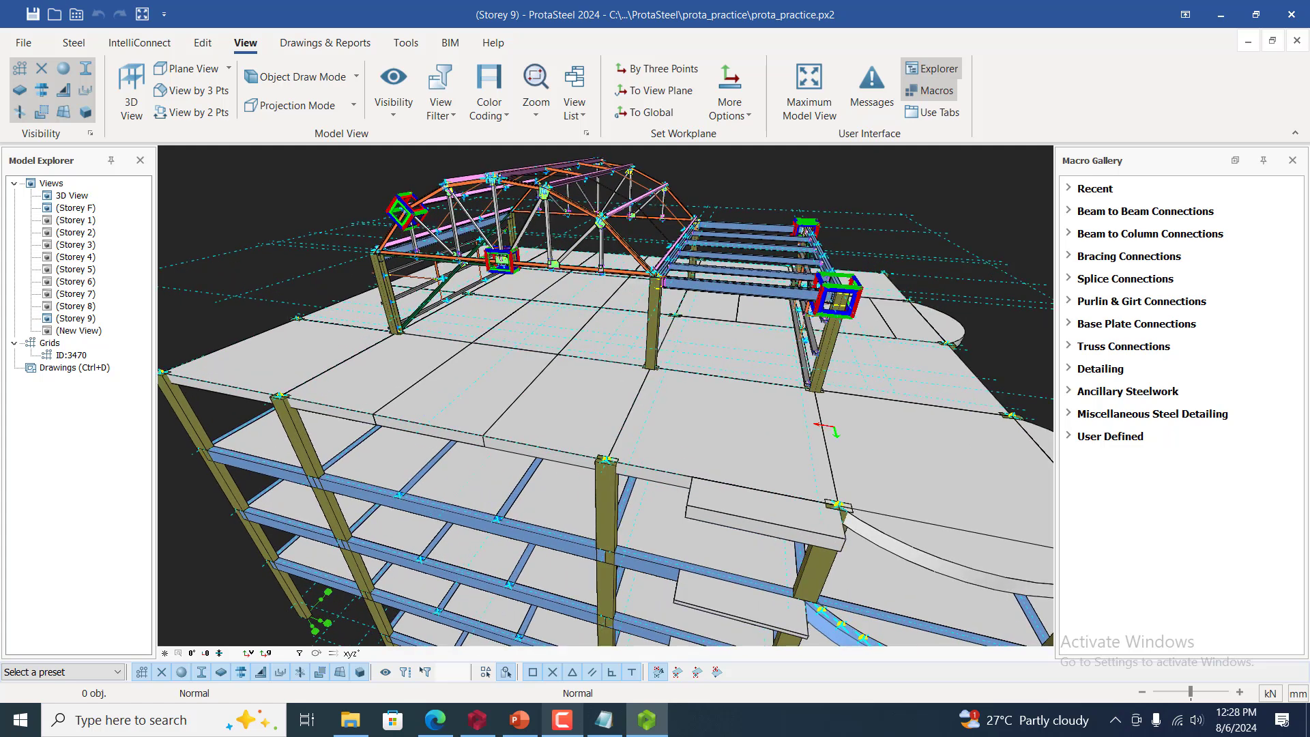
{"action": "scroll", "coordinate": [408, 348], "scroll_direction": "up", "scroll_amount": 2}
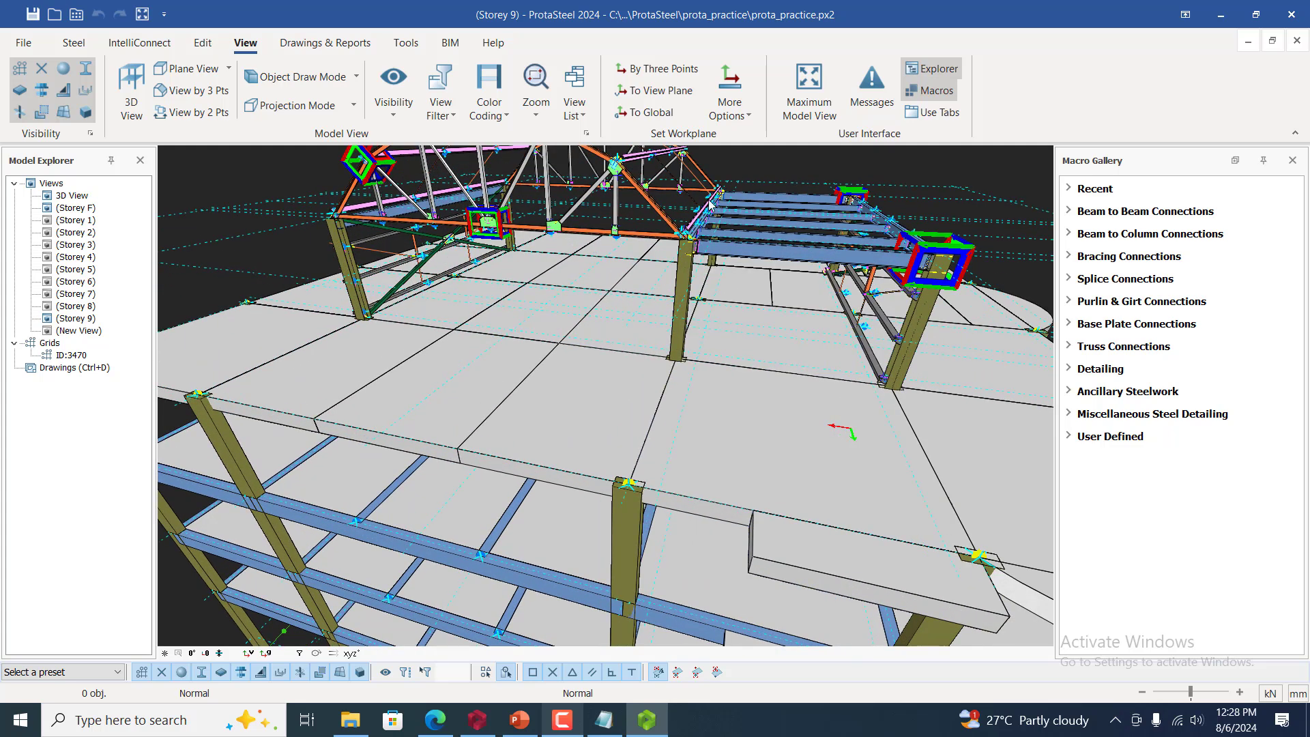
{"action": "middle_click_drag", "start_coordinate": [904, 172], "coordinate": [972, 166]}
{"action": "scroll", "coordinate": [465, 314], "scroll_direction": "down", "scroll_amount": 6}
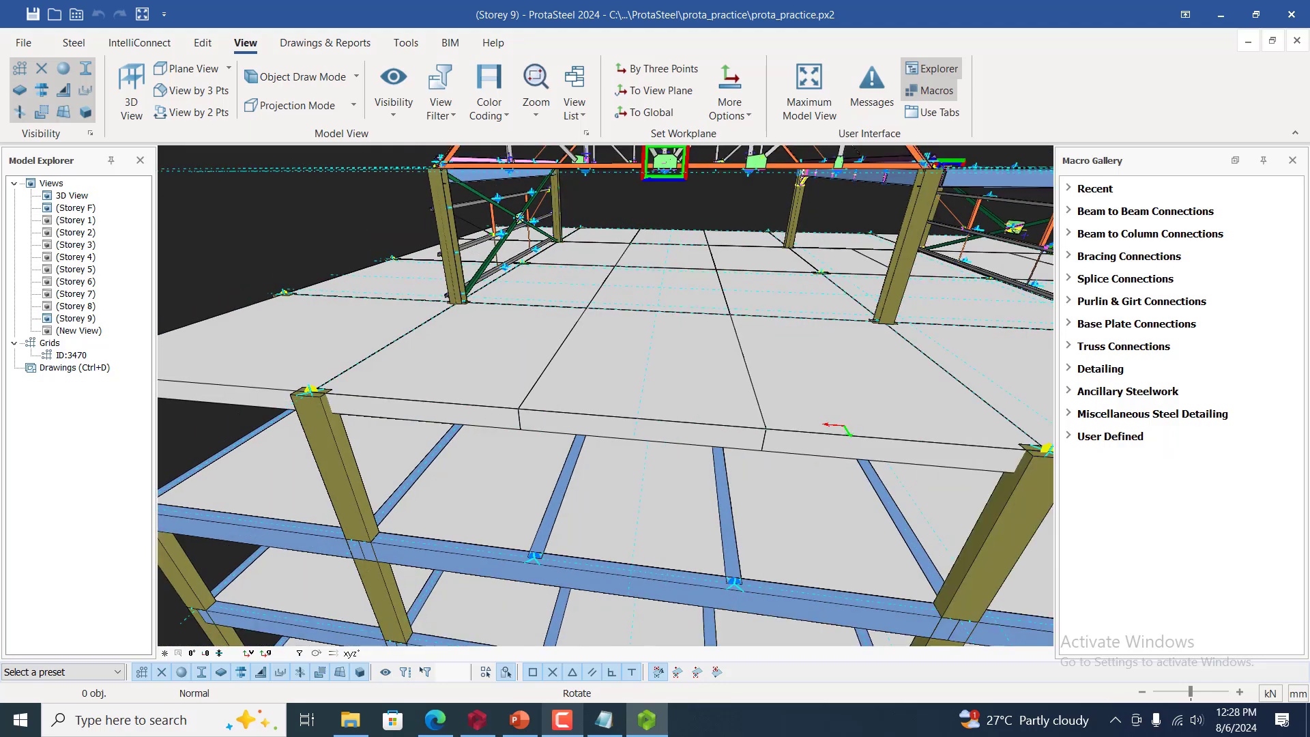
{"action": "scroll", "coordinate": [730, 275], "scroll_direction": "down", "scroll_amount": 2}
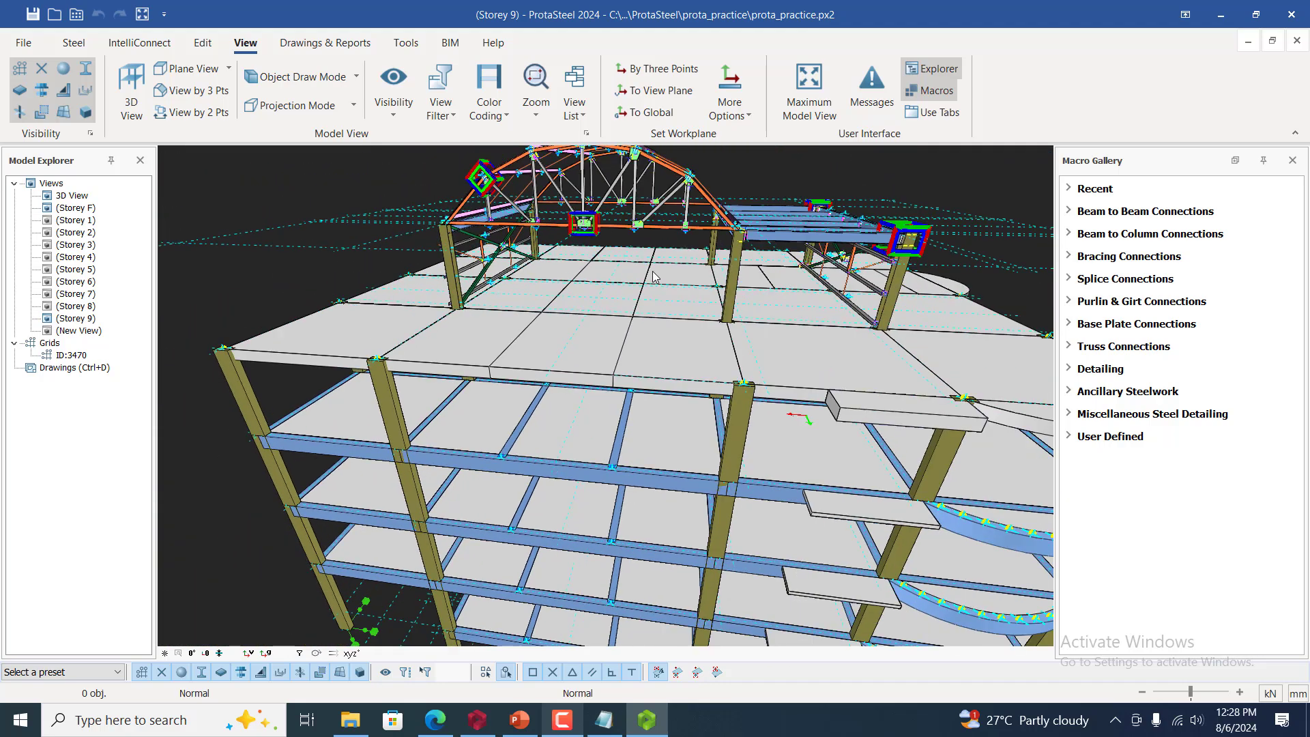
{"action": "scroll", "coordinate": [730, 274], "scroll_direction": "up", "scroll_amount": 1}
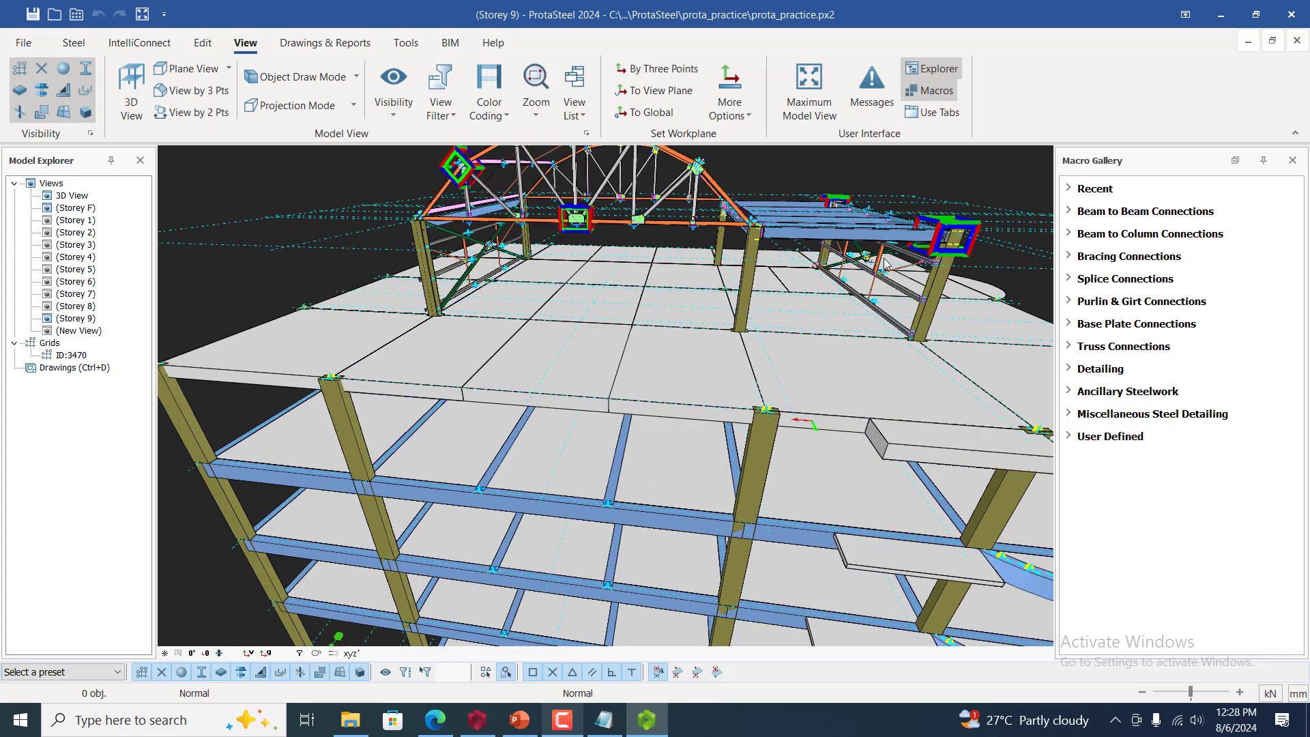
{"action": "scroll", "coordinate": [898, 260], "scroll_direction": "up", "scroll_amount": 1}
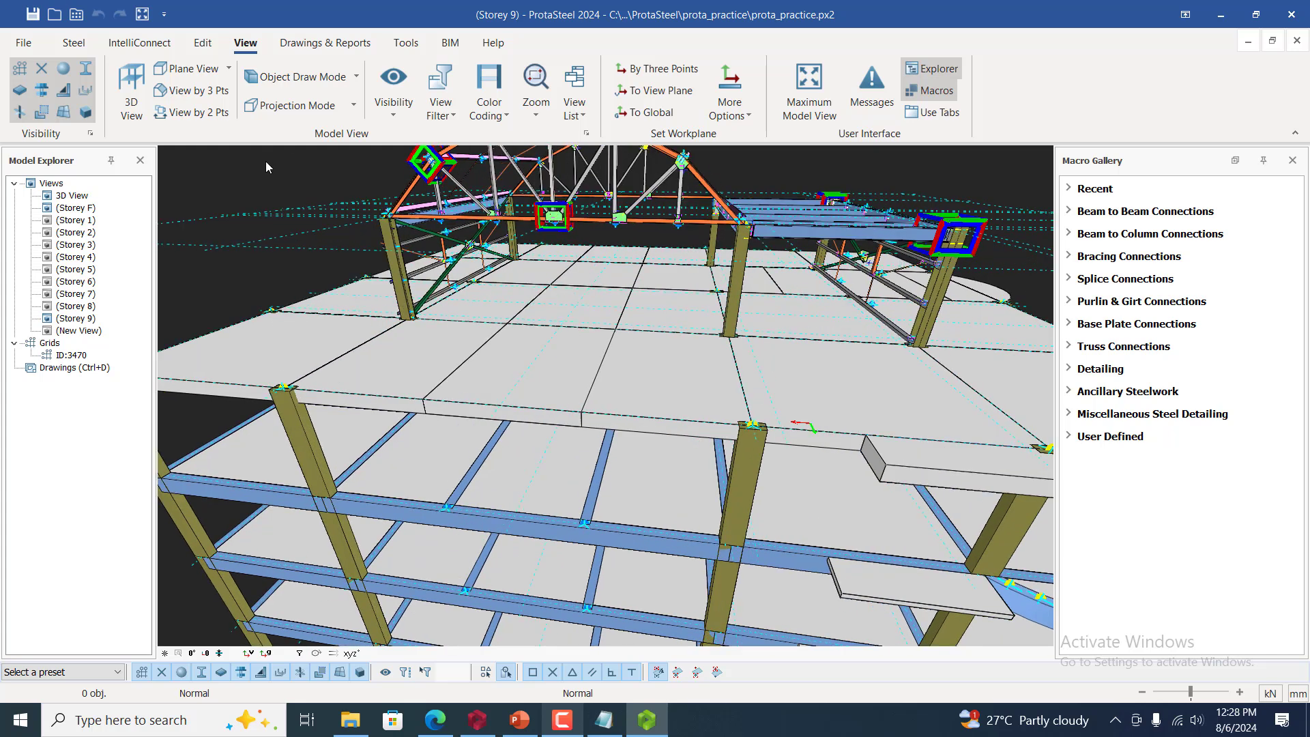
Create a two-point view on the roof slab, from the front truss's outer column base to the column base at the flat roof frame's far end
{"action": "left_click", "coordinate": [193, 112]}
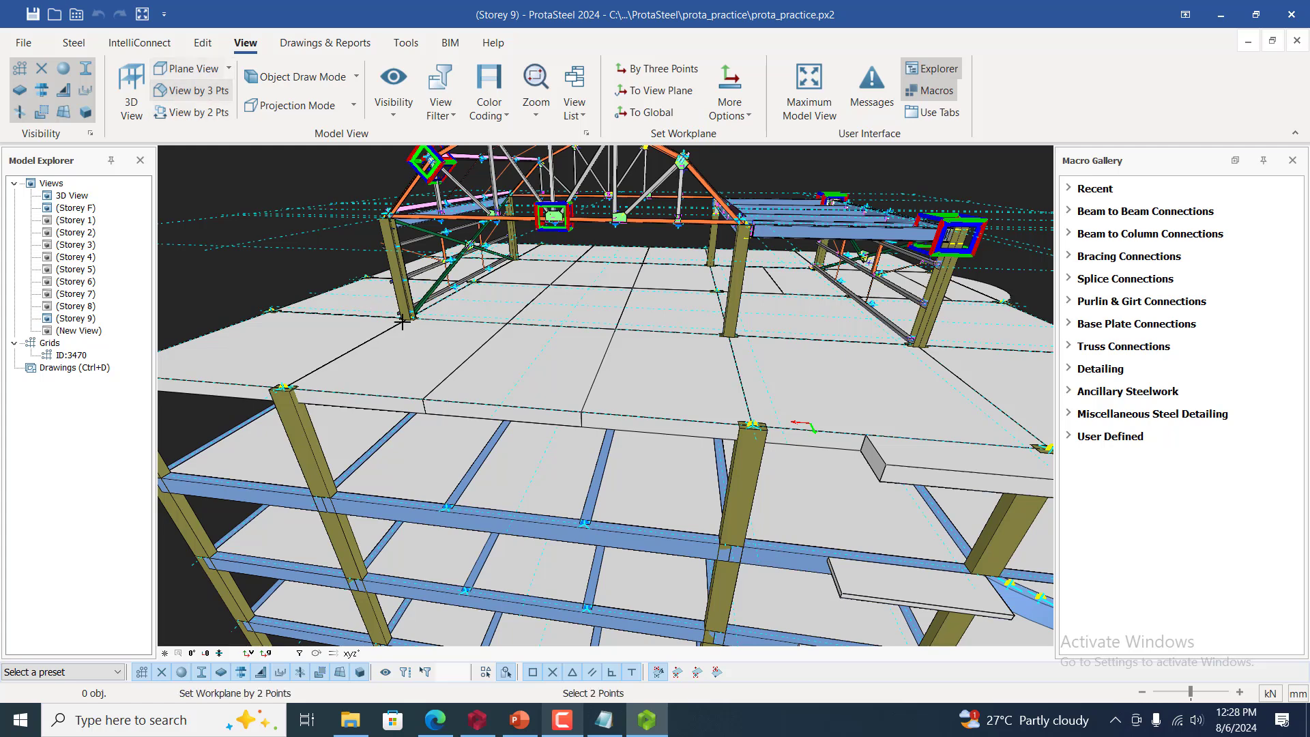
{"action": "scroll", "coordinate": [401, 319], "scroll_direction": "up", "scroll_amount": 1}
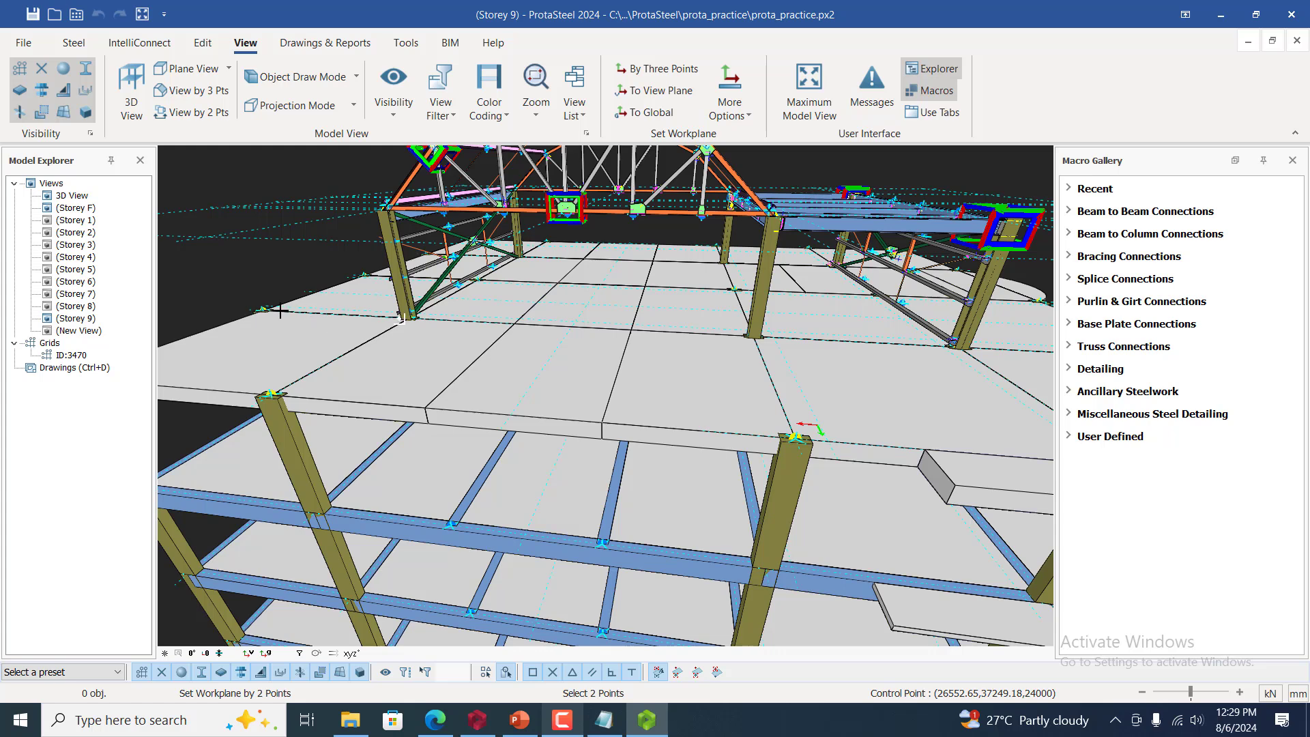
{"action": "scroll", "coordinate": [277, 312], "scroll_direction": "down", "scroll_amount": 1}
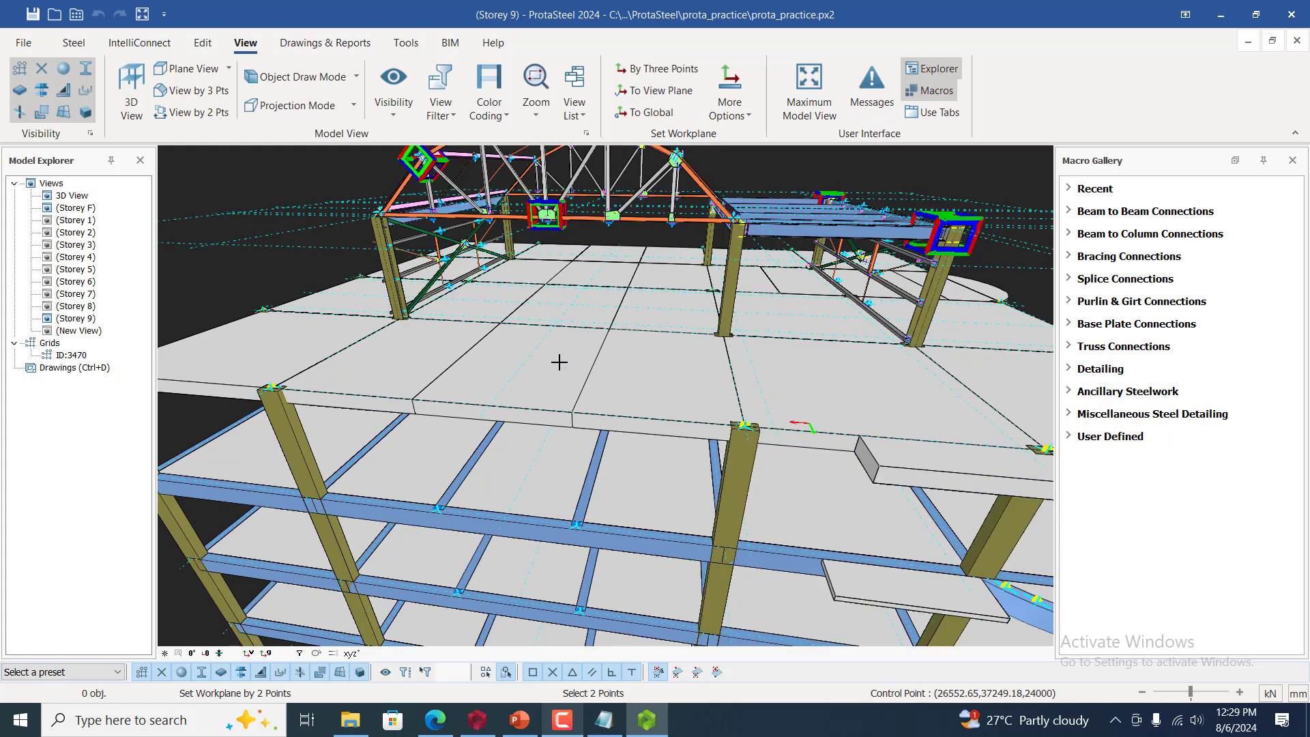
{"action": "scroll", "coordinate": [556, 363], "scroll_direction": "down", "scroll_amount": 1}
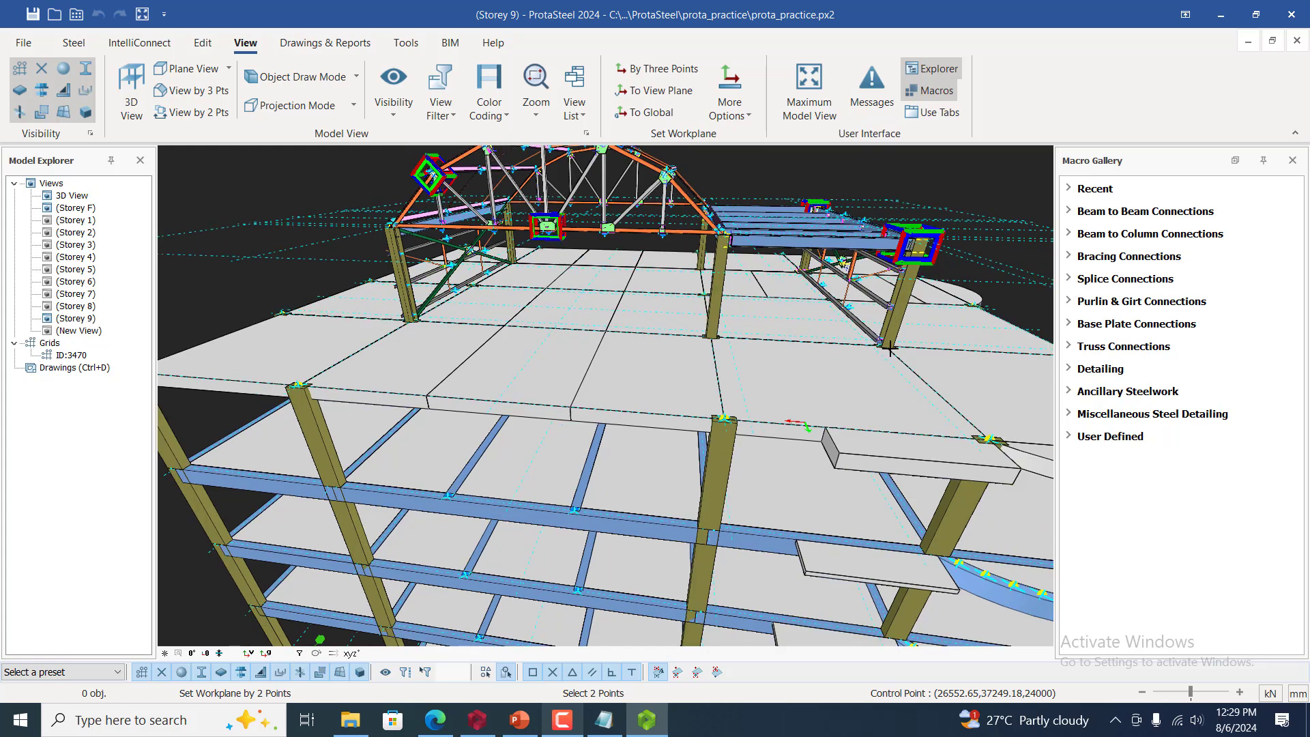
{"action": "scroll", "coordinate": [889, 348], "scroll_direction": "down", "scroll_amount": 1}
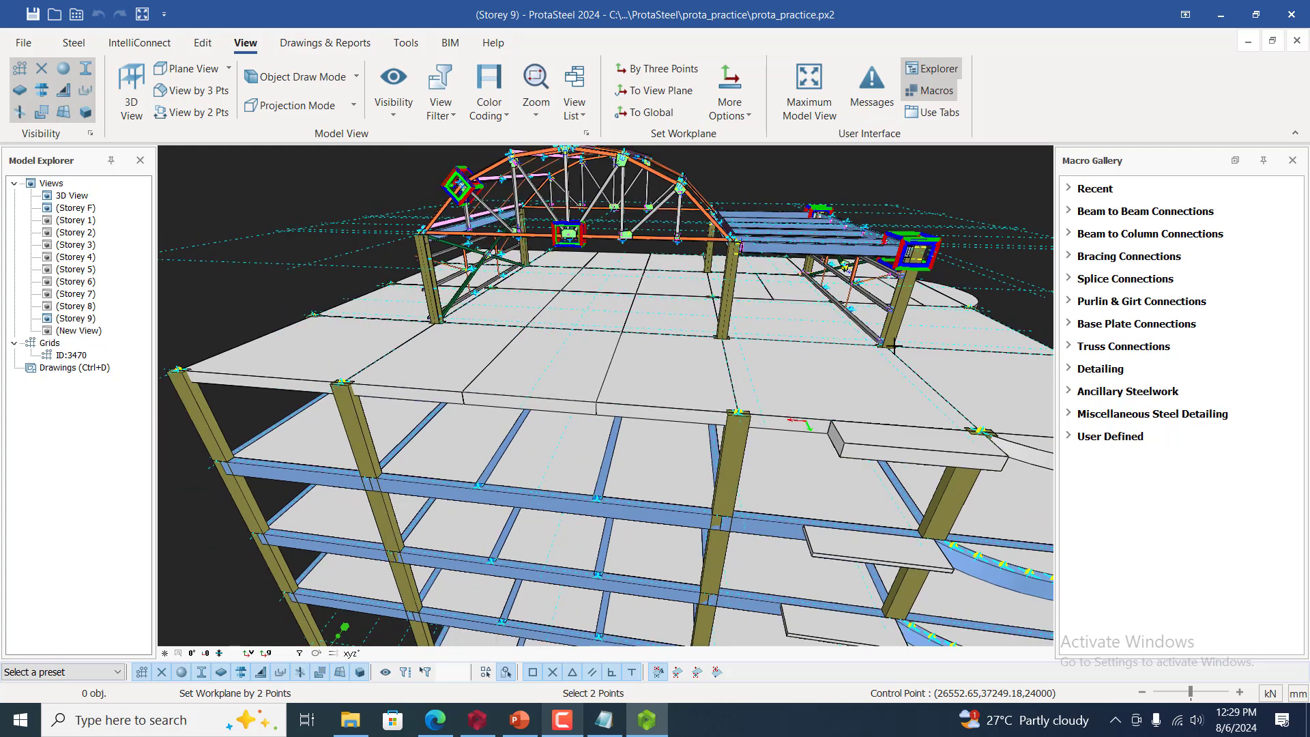
{"action": "scroll", "coordinate": [891, 347], "scroll_direction": "up", "scroll_amount": 1}
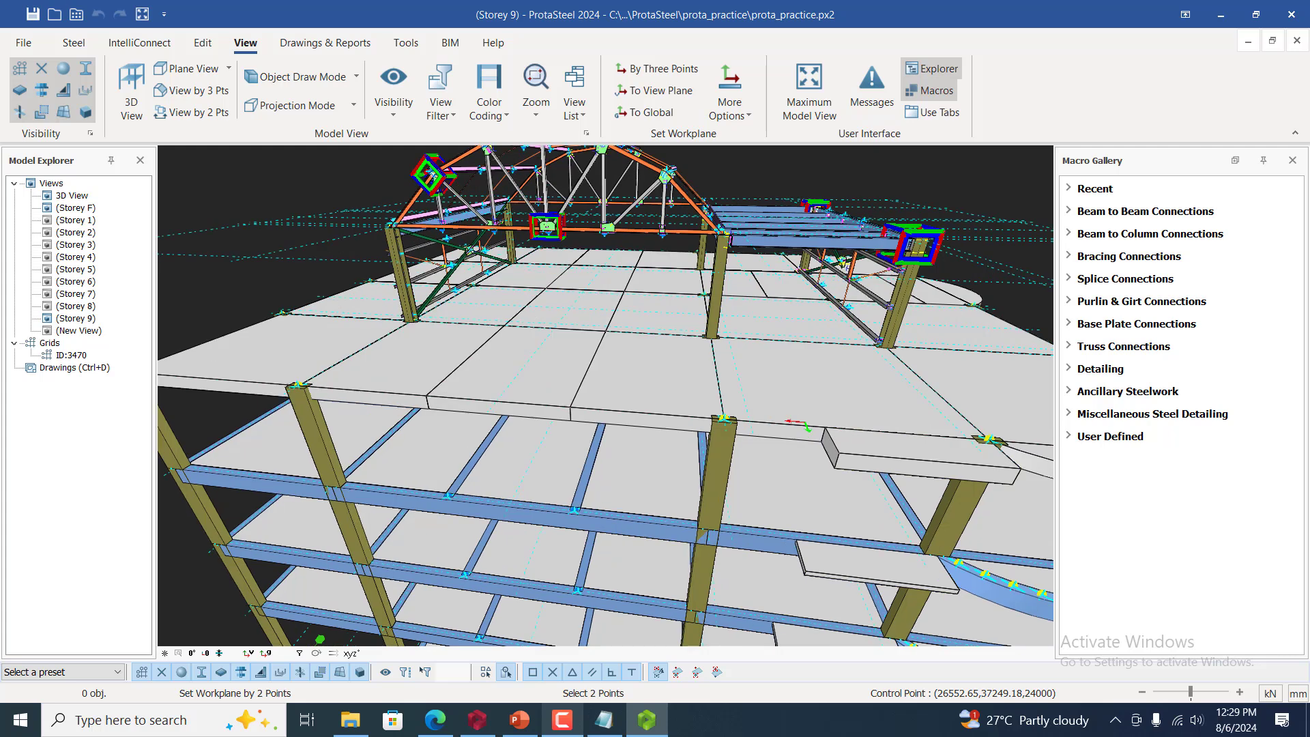
{"action": "scroll", "coordinate": [891, 346], "scroll_direction": "down", "scroll_amount": 1}
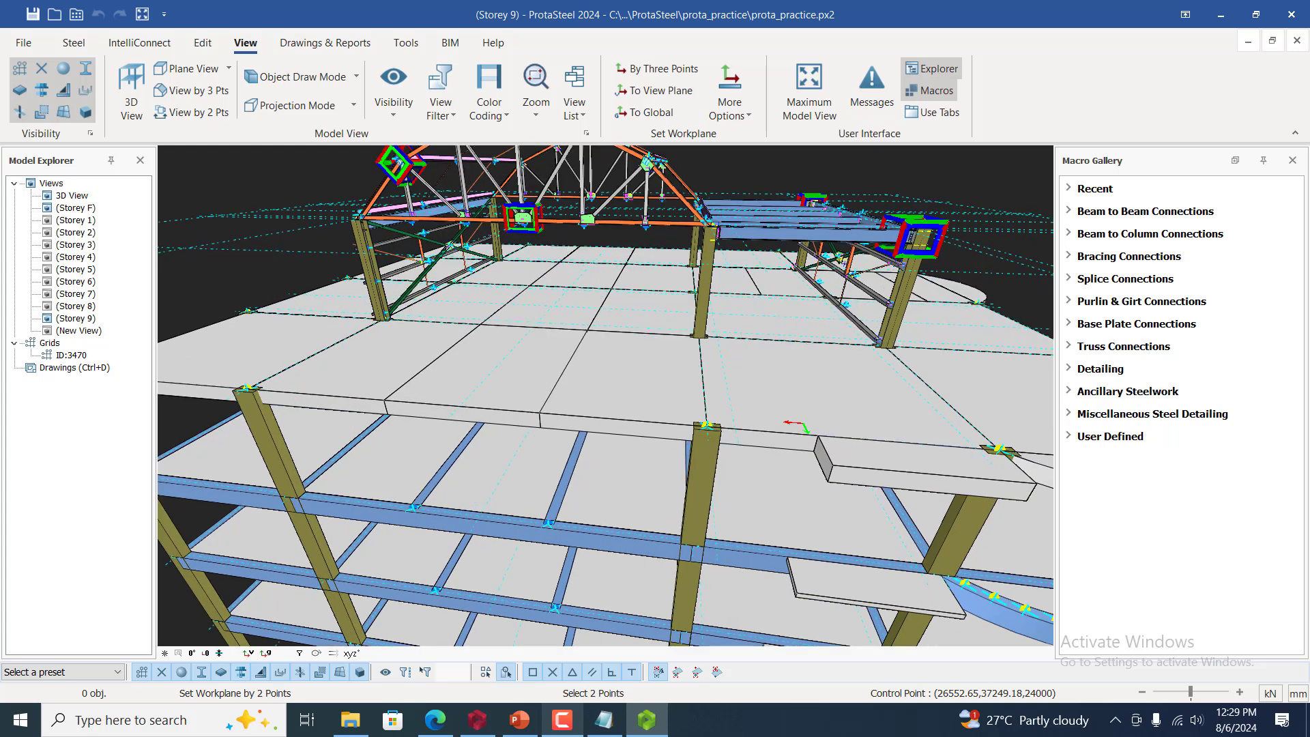
{"action": "scroll", "coordinate": [893, 348], "scroll_direction": "up", "scroll_amount": 1}
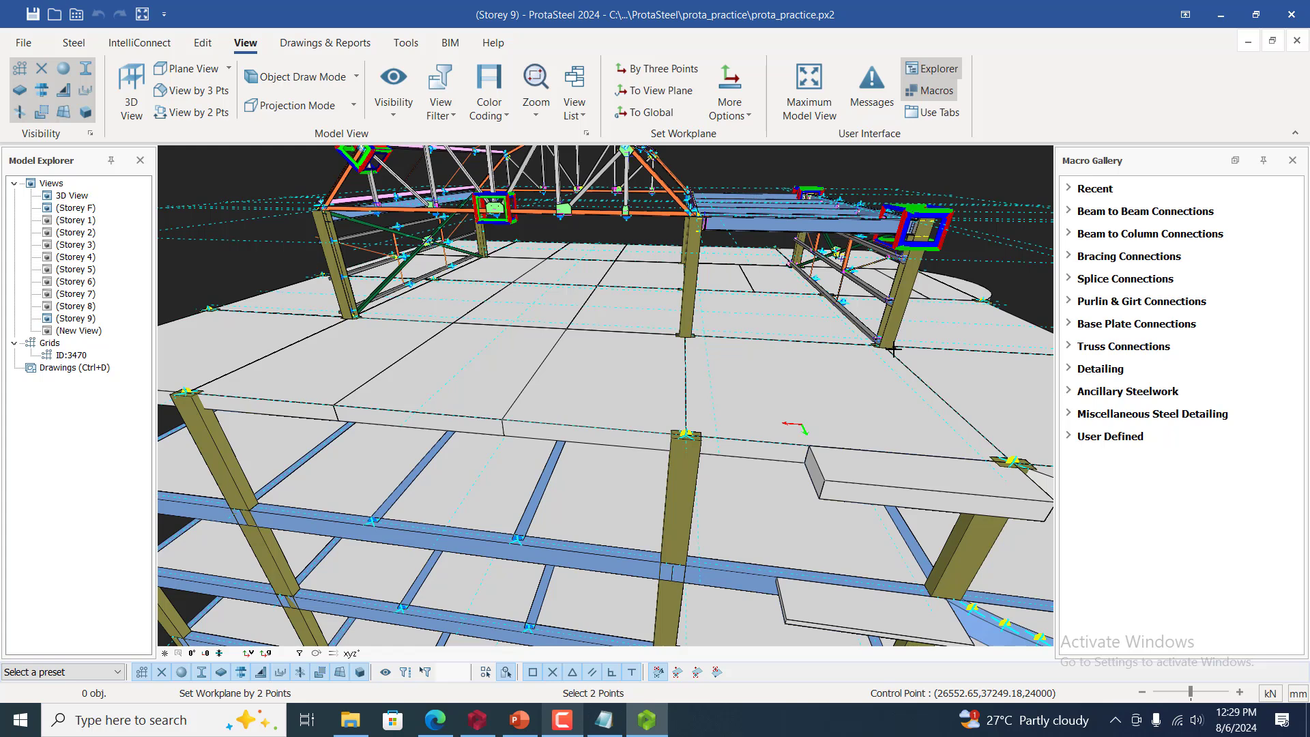
{"action": "left_click", "coordinate": [889, 348]}
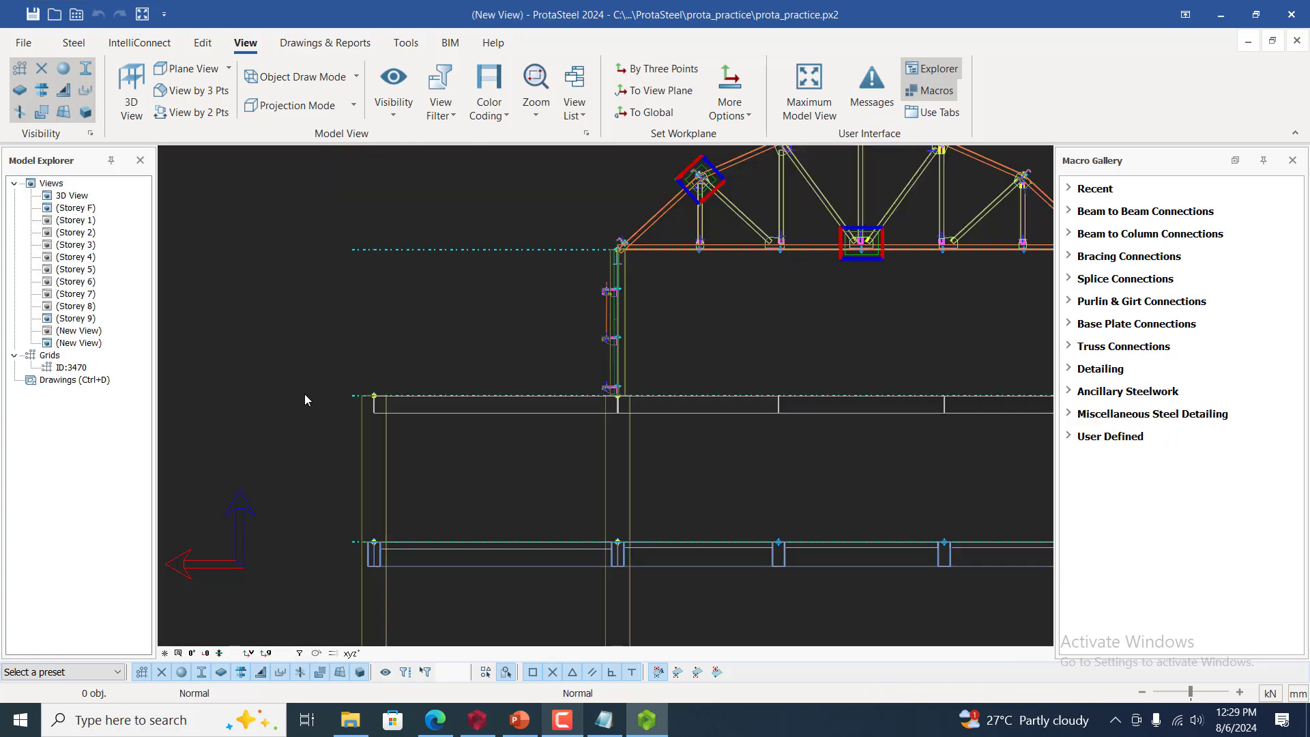
Look over the full elevation through the roof truss and rename this new view as 1
{"action": "scroll", "coordinate": [295, 382], "scroll_direction": "down", "scroll_amount": 3}
{"action": "scroll", "coordinate": [581, 366], "scroll_direction": "up", "scroll_amount": 2}
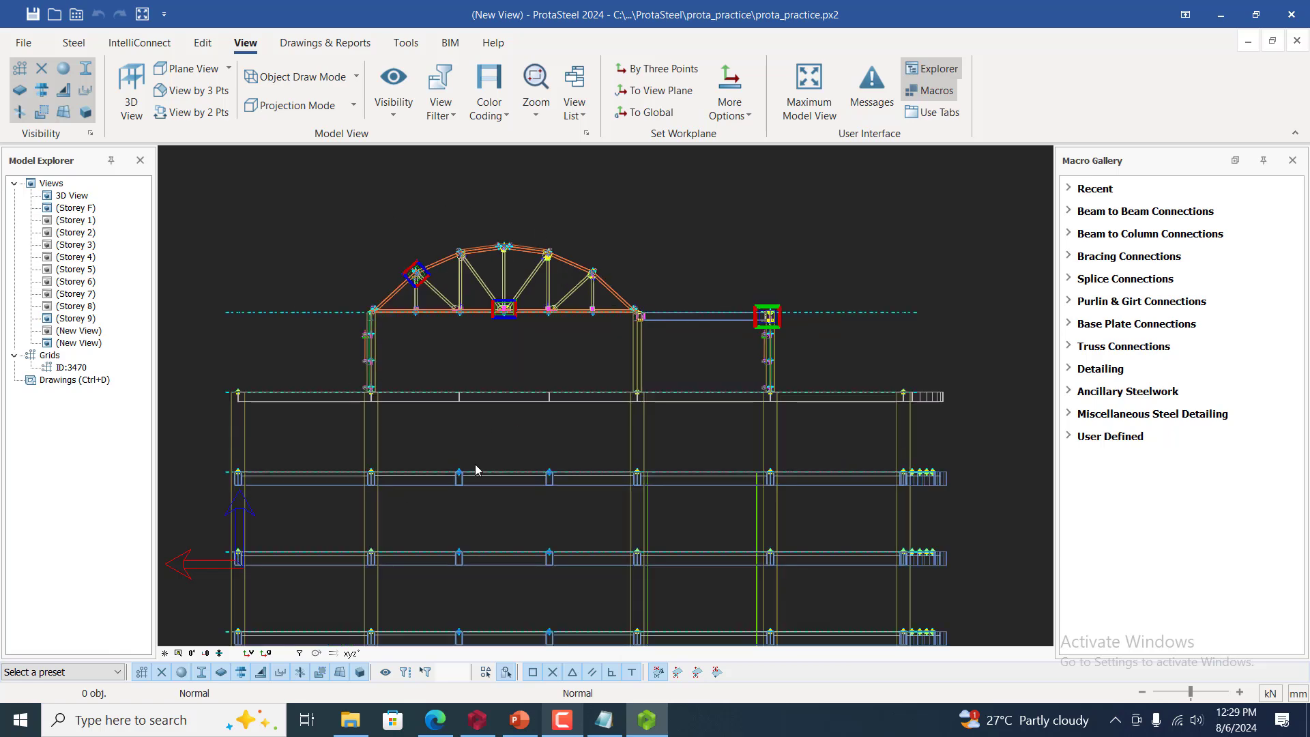
{"action": "scroll", "coordinate": [594, 409], "scroll_direction": "up", "scroll_amount": 2}
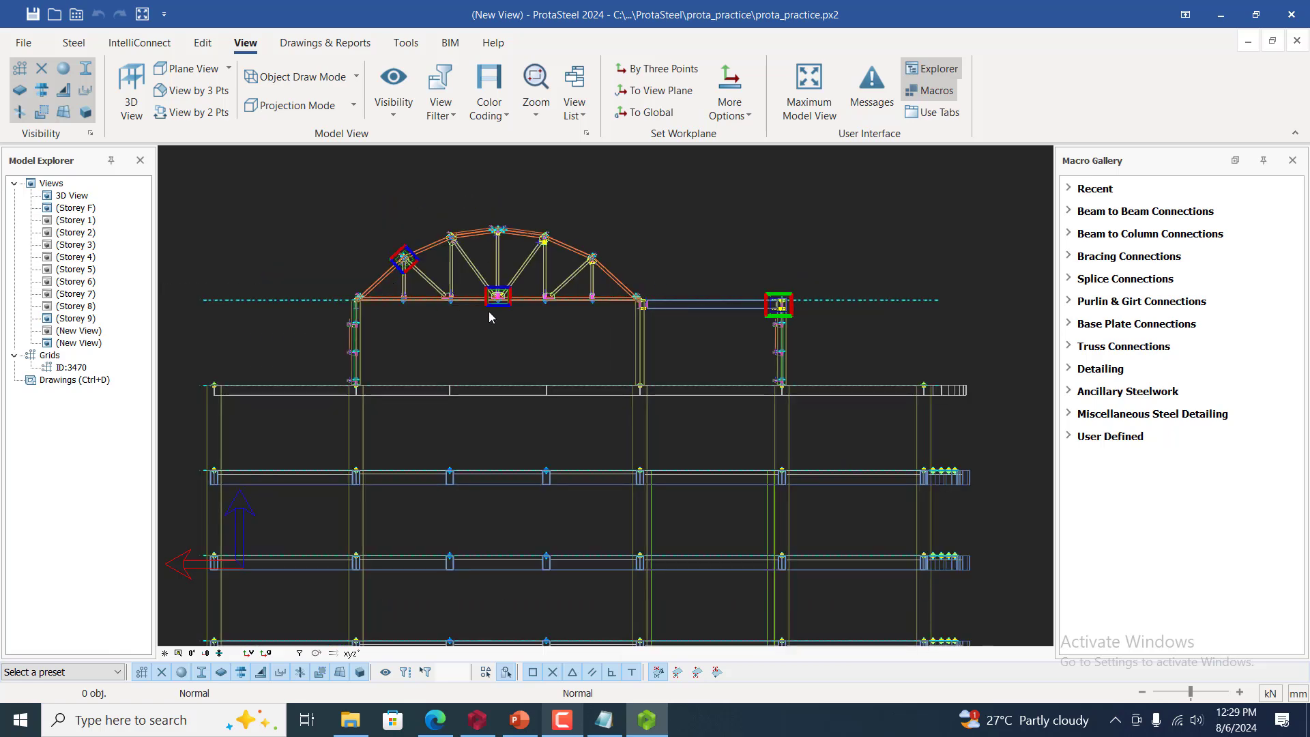
{"action": "scroll", "coordinate": [511, 316], "scroll_direction": "down", "scroll_amount": 2}
{"action": "scroll", "coordinate": [573, 321], "scroll_direction": "down", "scroll_amount": 2}
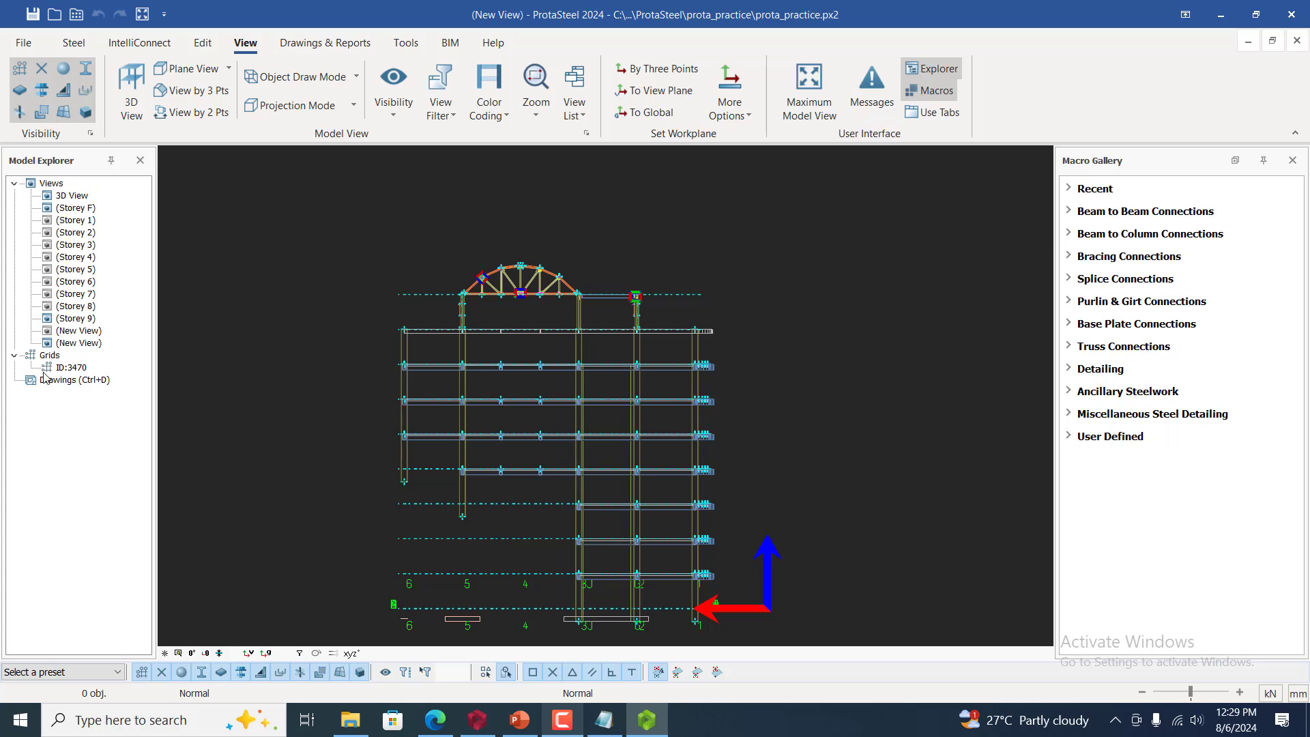
{"action": "right_click", "coordinate": [66, 345]}
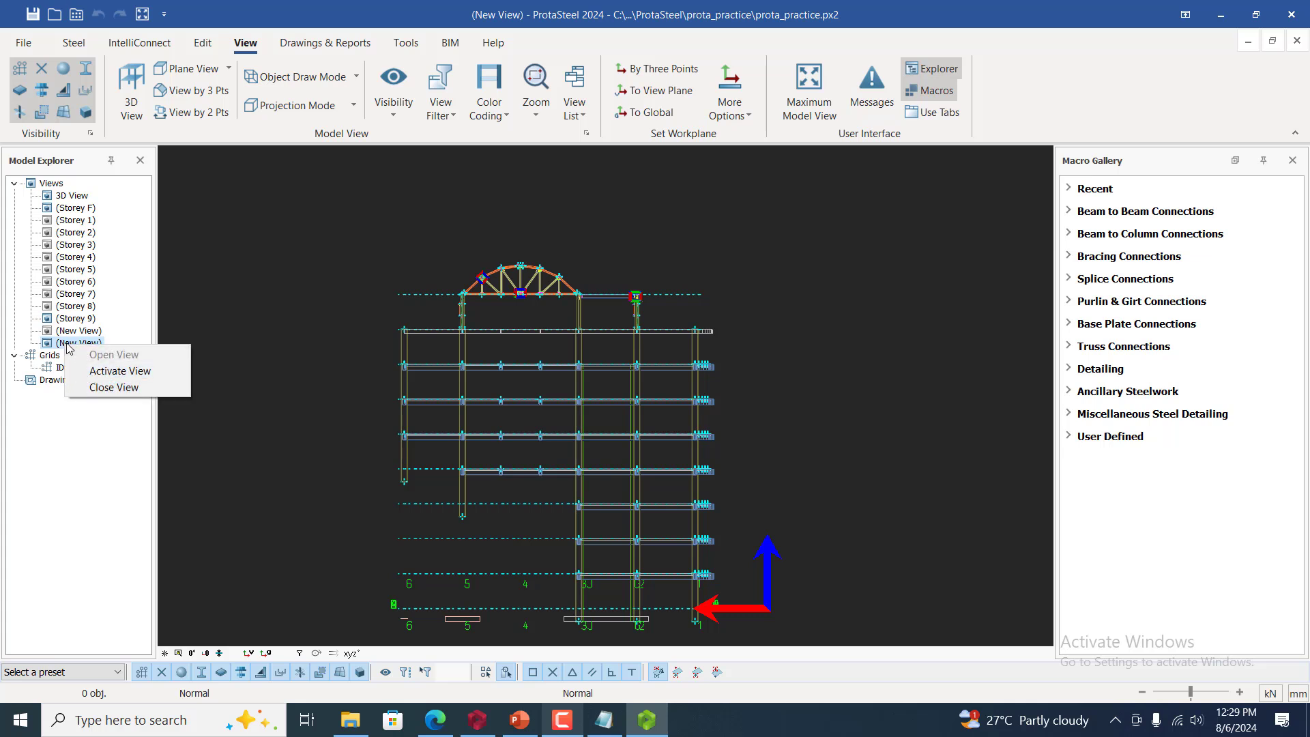
{"action": "left_click", "coordinate": [60, 347]}
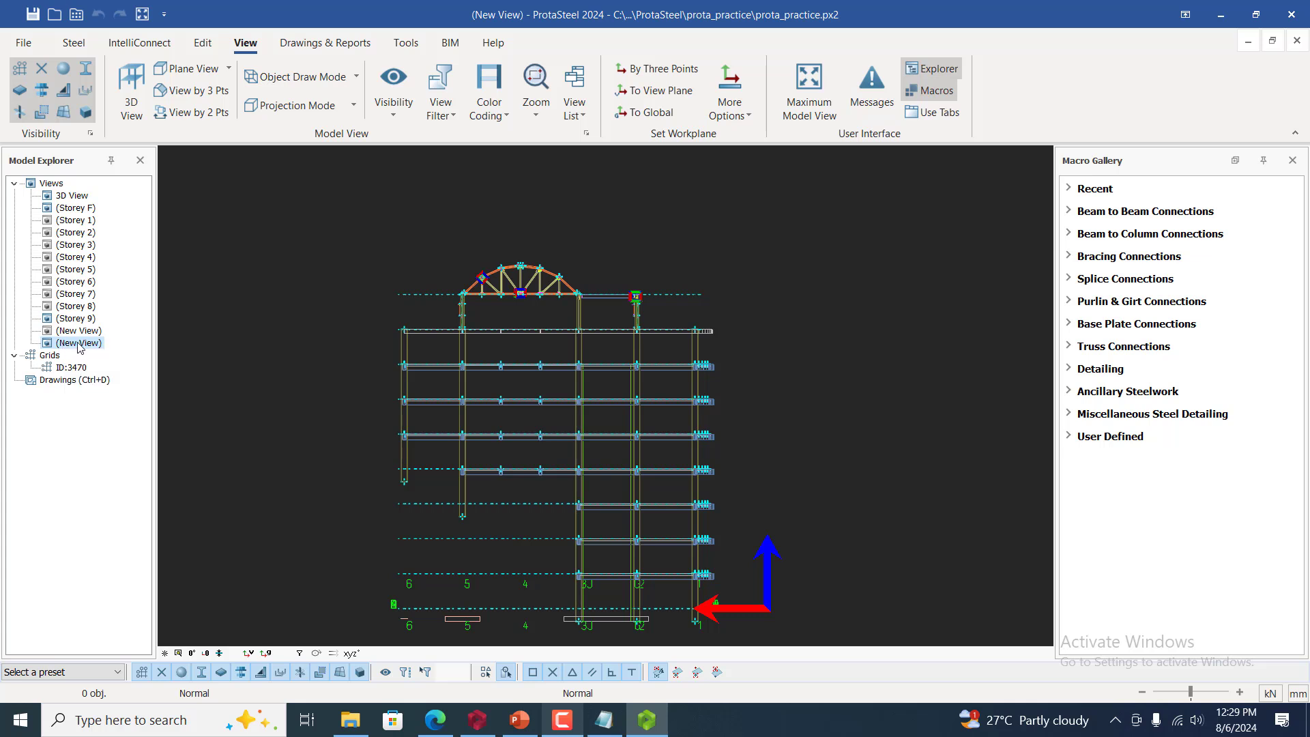
{"action": "left_click", "coordinate": [87, 345]}
{"action": "type", "text": "1"}
{"action": "key", "text": "Return"}
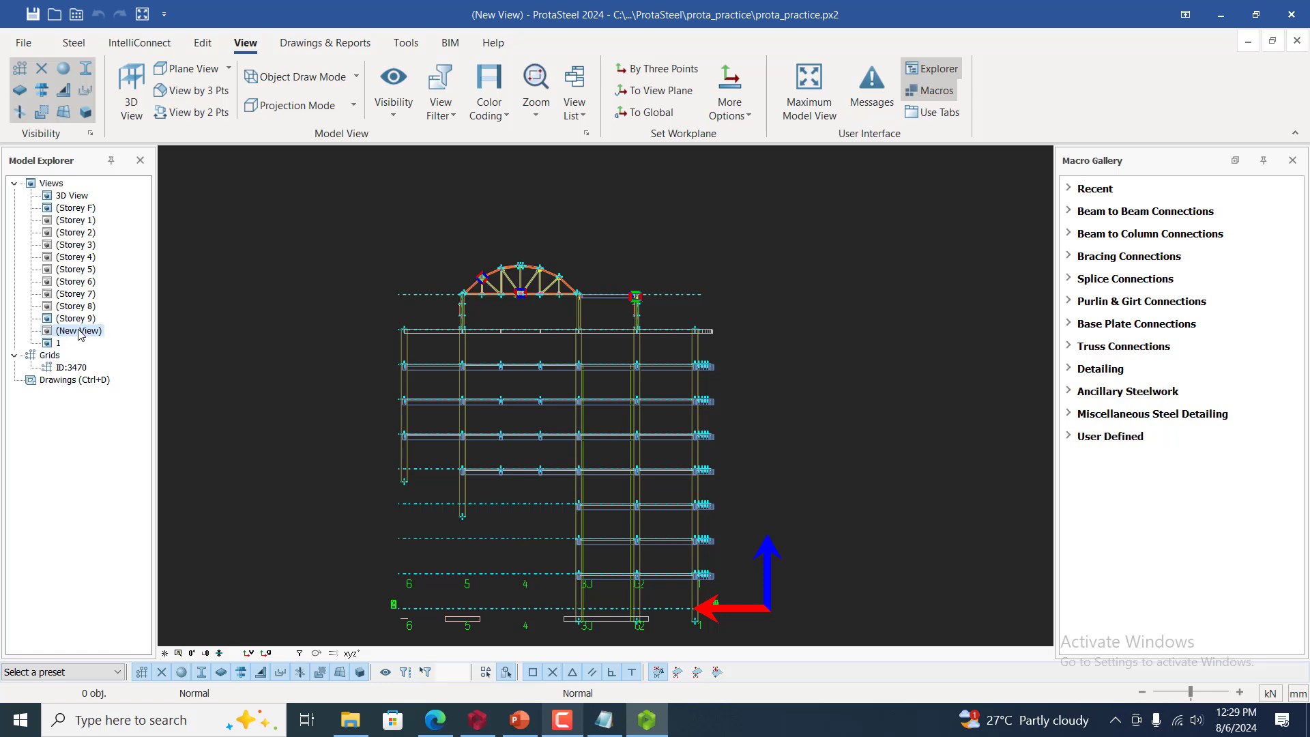
Check the (New View) model view and return to elevation view 1
{"action": "double_click", "coordinate": [80, 331]}
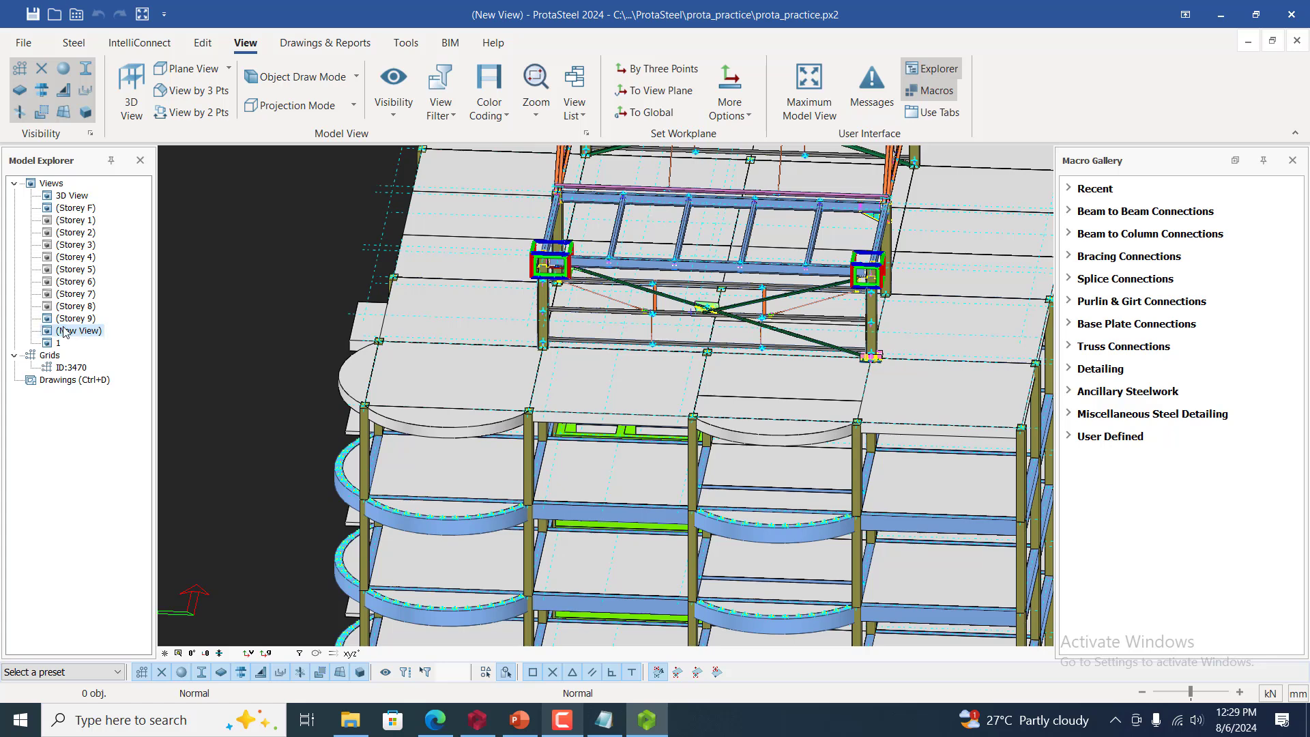
{"action": "right_click", "coordinate": [65, 332]}
{"action": "left_click", "coordinate": [102, 371]}
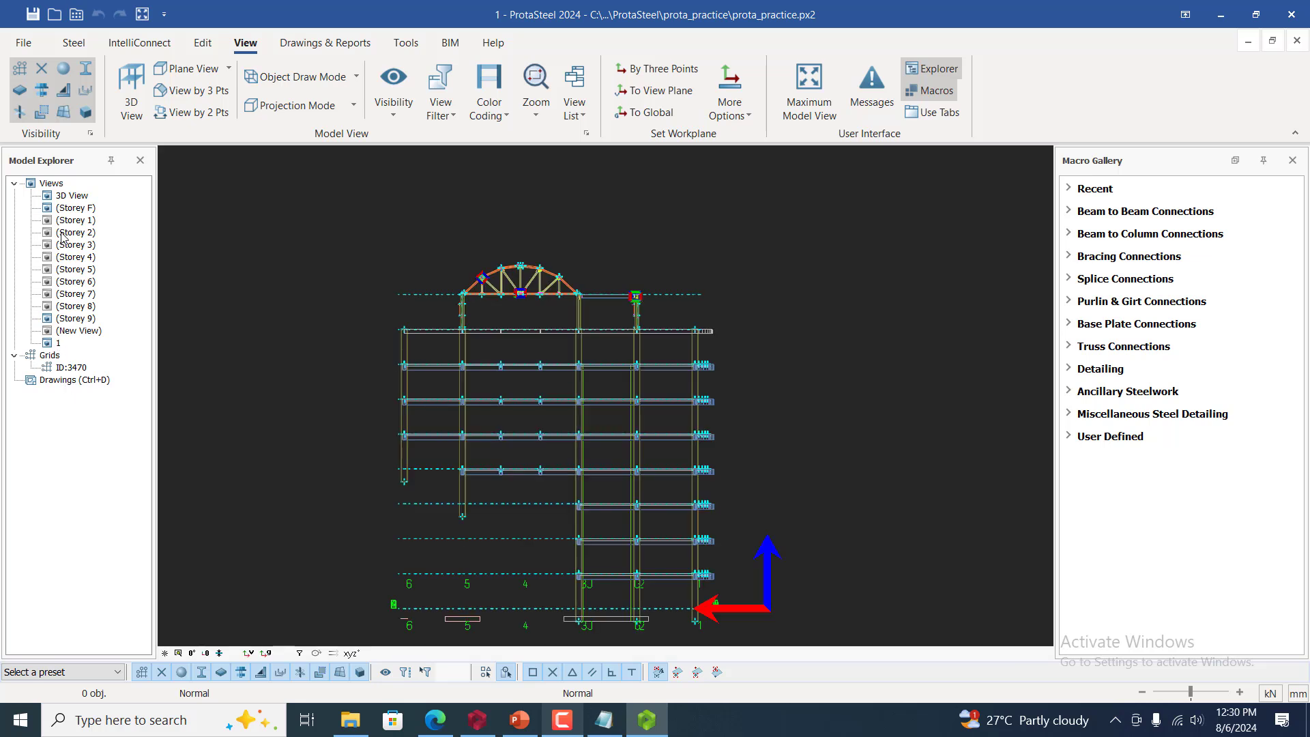
Open drawing 835-156-CE-001 and create a viewport from modelling view 1, placed beside the sheet
{"action": "double_click", "coordinate": [76, 379]}
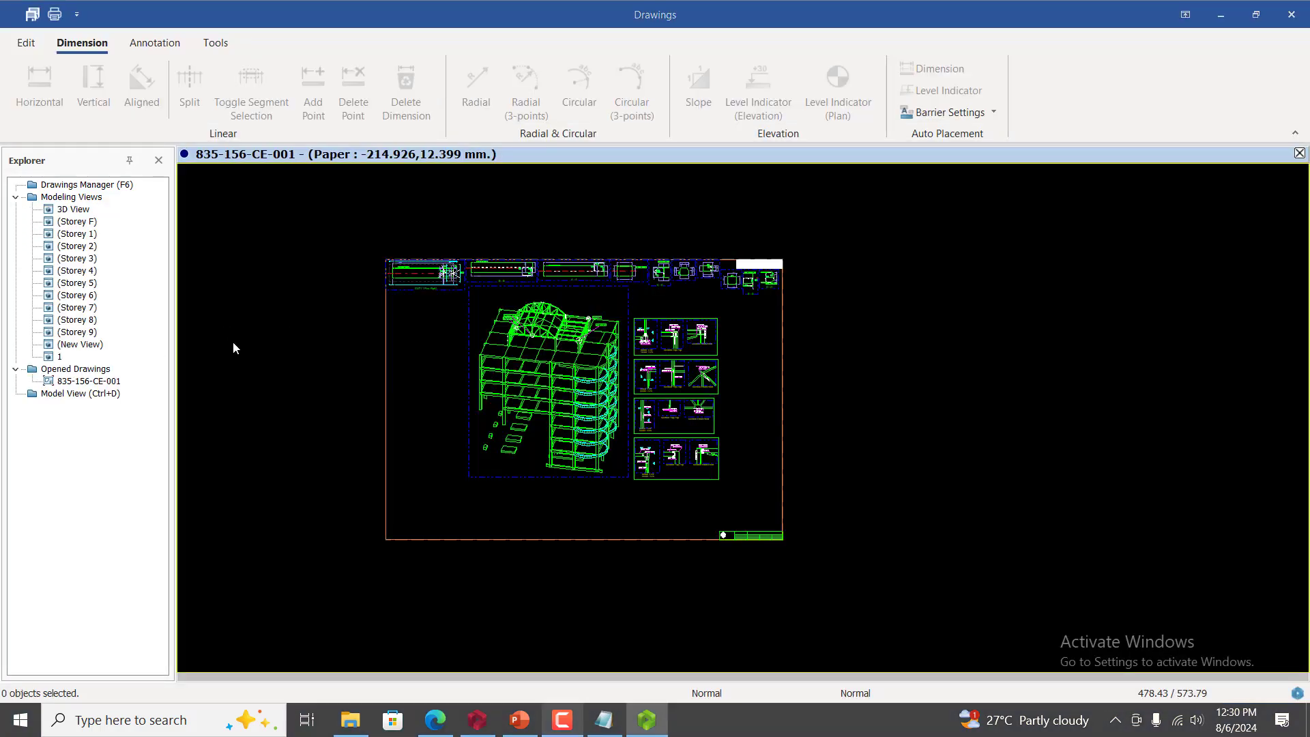
{"action": "left_click", "coordinate": [60, 355]}
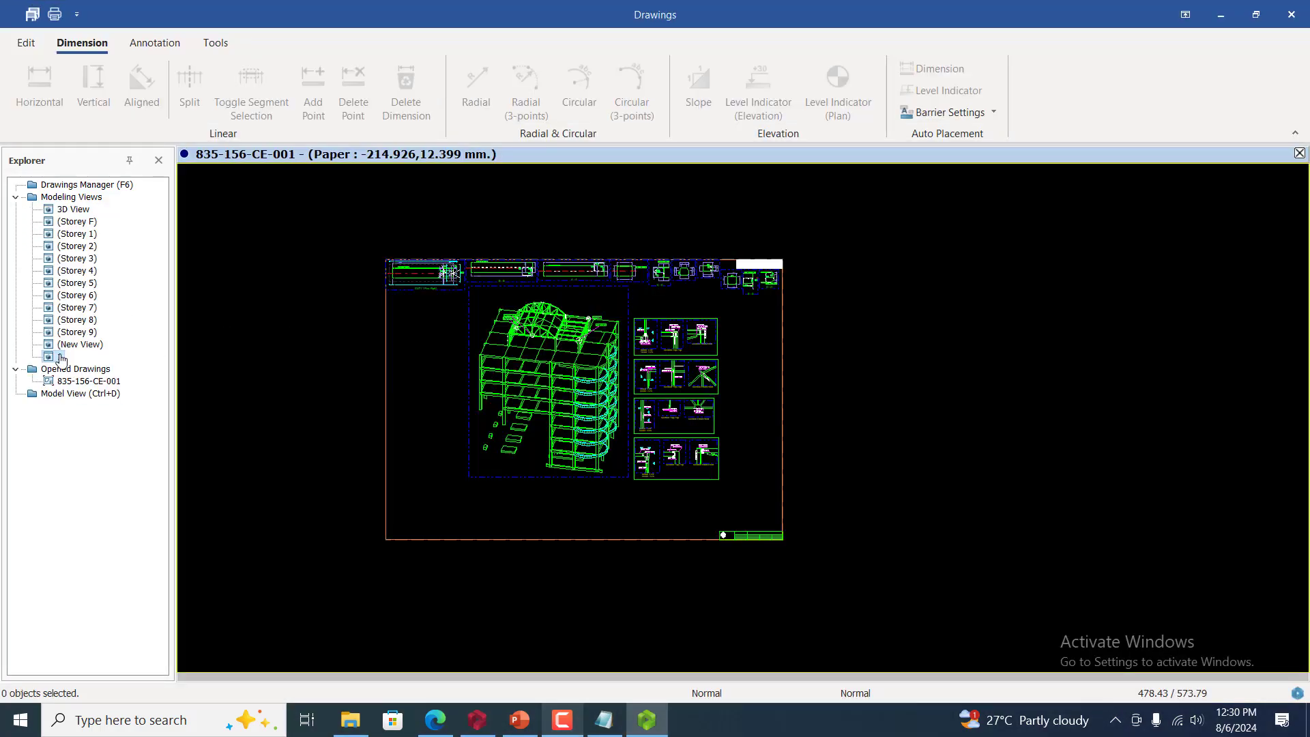
{"action": "right_click", "coordinate": [60, 356]}
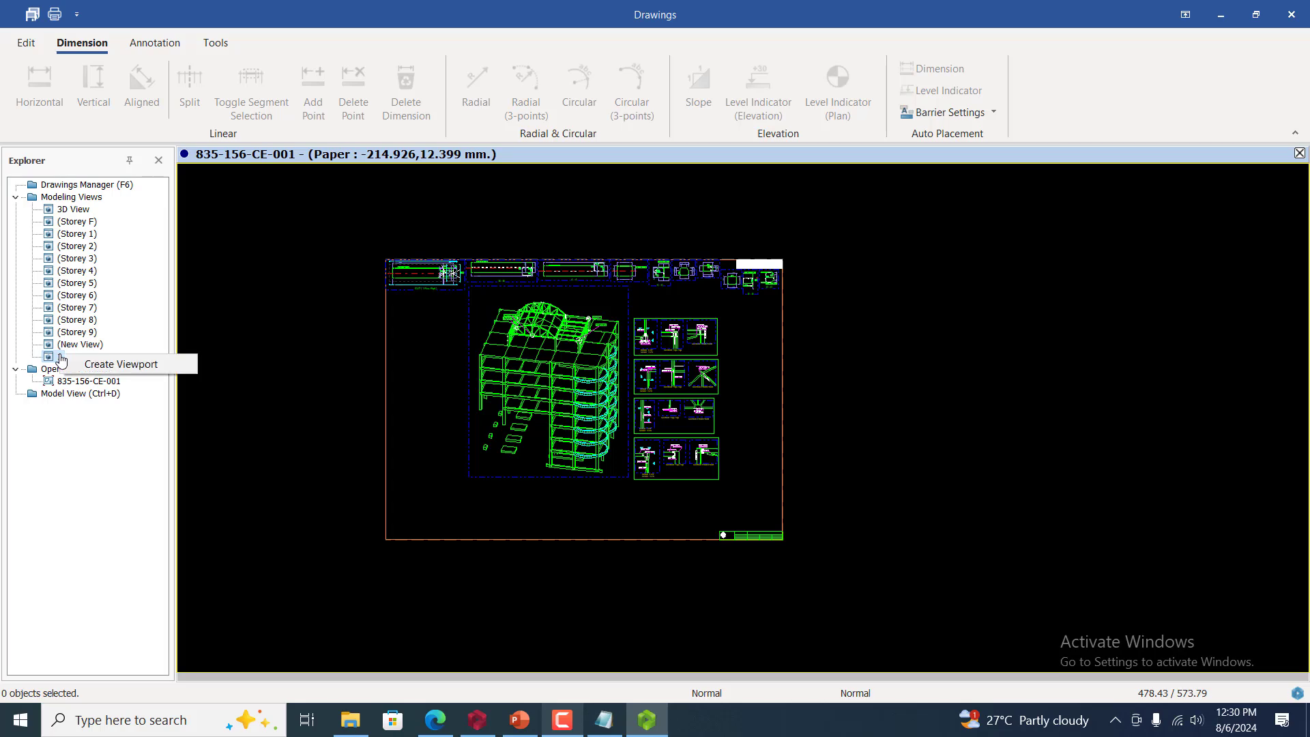
{"action": "left_click", "coordinate": [116, 364]}
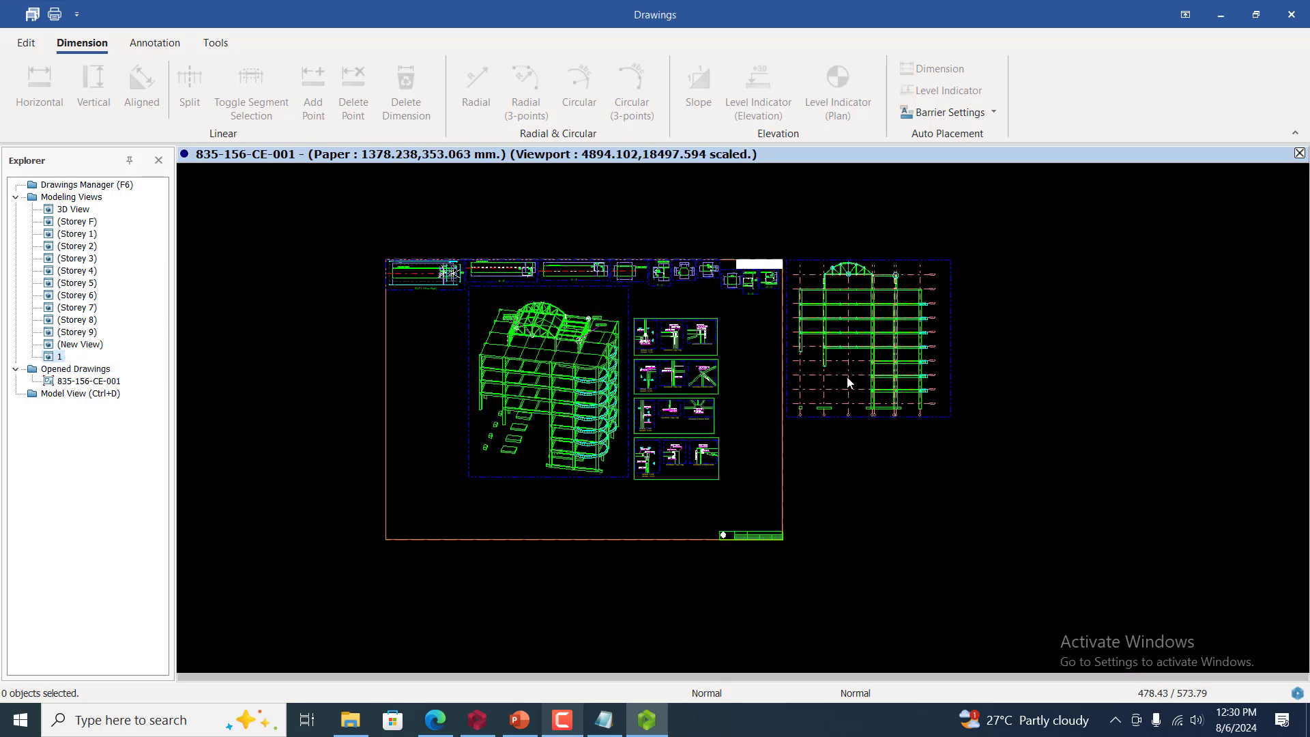
Examine the elevation viewport beside the sheet, its roof truss and flat roof frame, and the connection details on the sheet
{"action": "scroll", "coordinate": [915, 327], "scroll_direction": "up", "scroll_amount": 1}
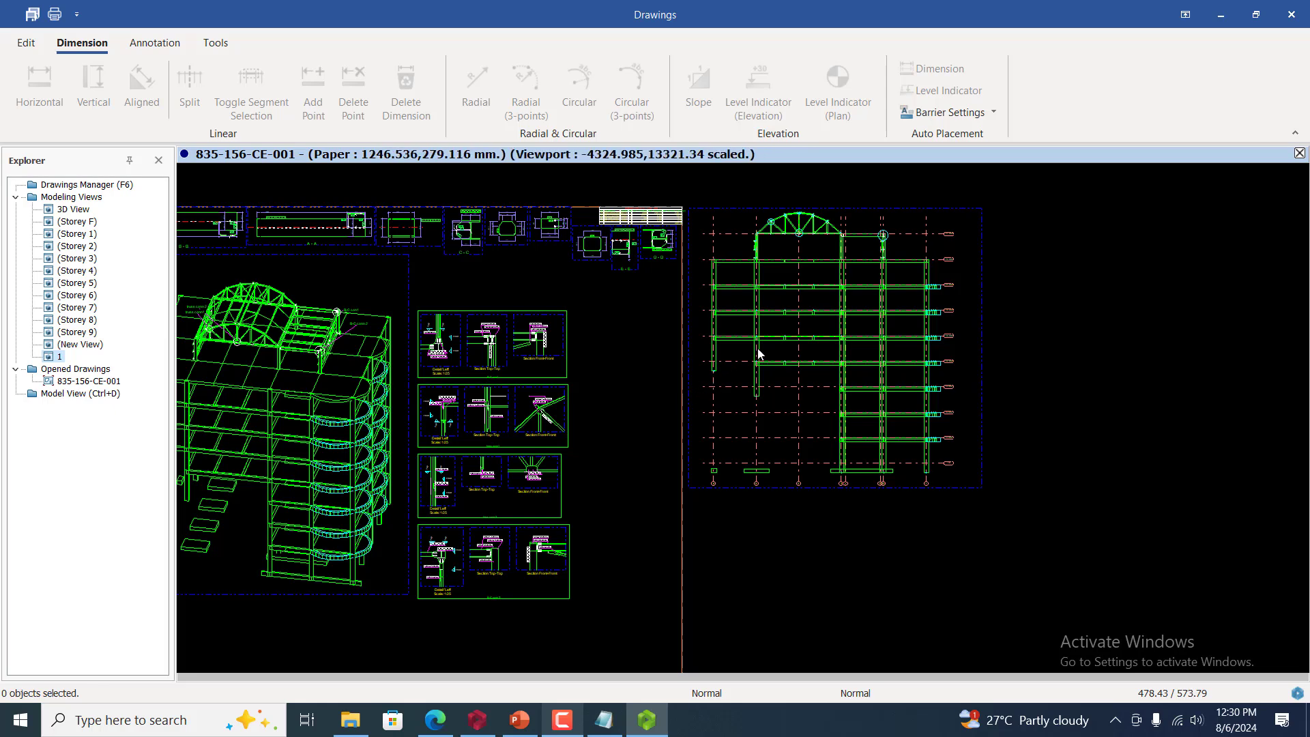
{"action": "scroll", "coordinate": [898, 198], "scroll_direction": "up", "scroll_amount": 6}
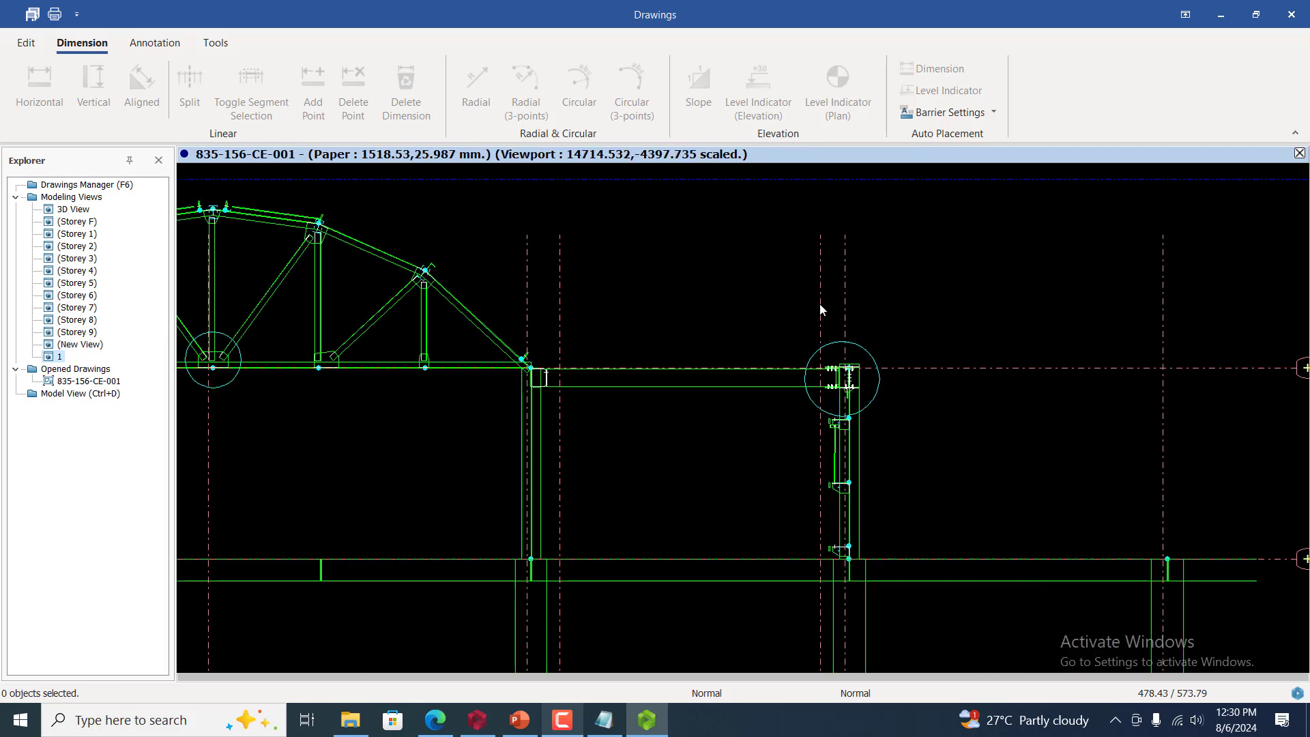
{"action": "scroll", "coordinate": [839, 335], "scroll_direction": "up", "scroll_amount": 3}
{"action": "scroll", "coordinate": [973, 352], "scroll_direction": "down", "scroll_amount": 7}
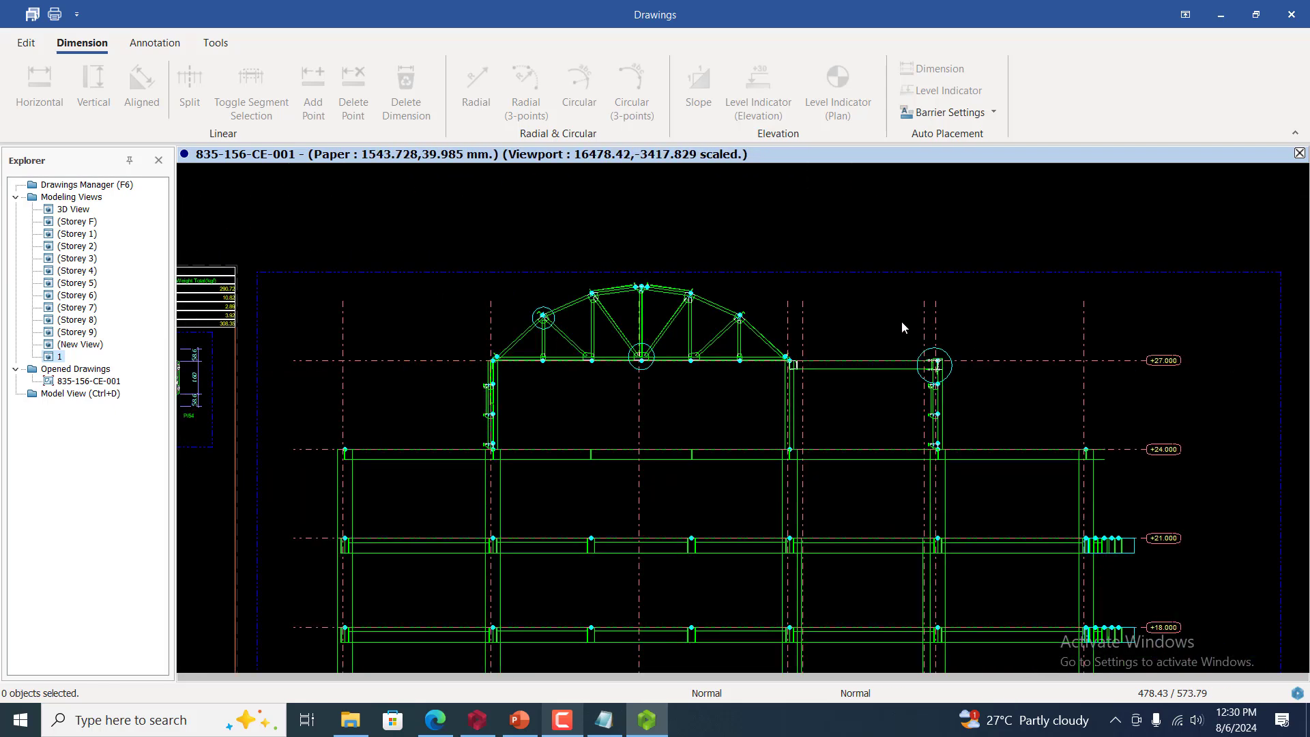
{"action": "scroll", "coordinate": [999, 318], "scroll_direction": "down", "scroll_amount": 5}
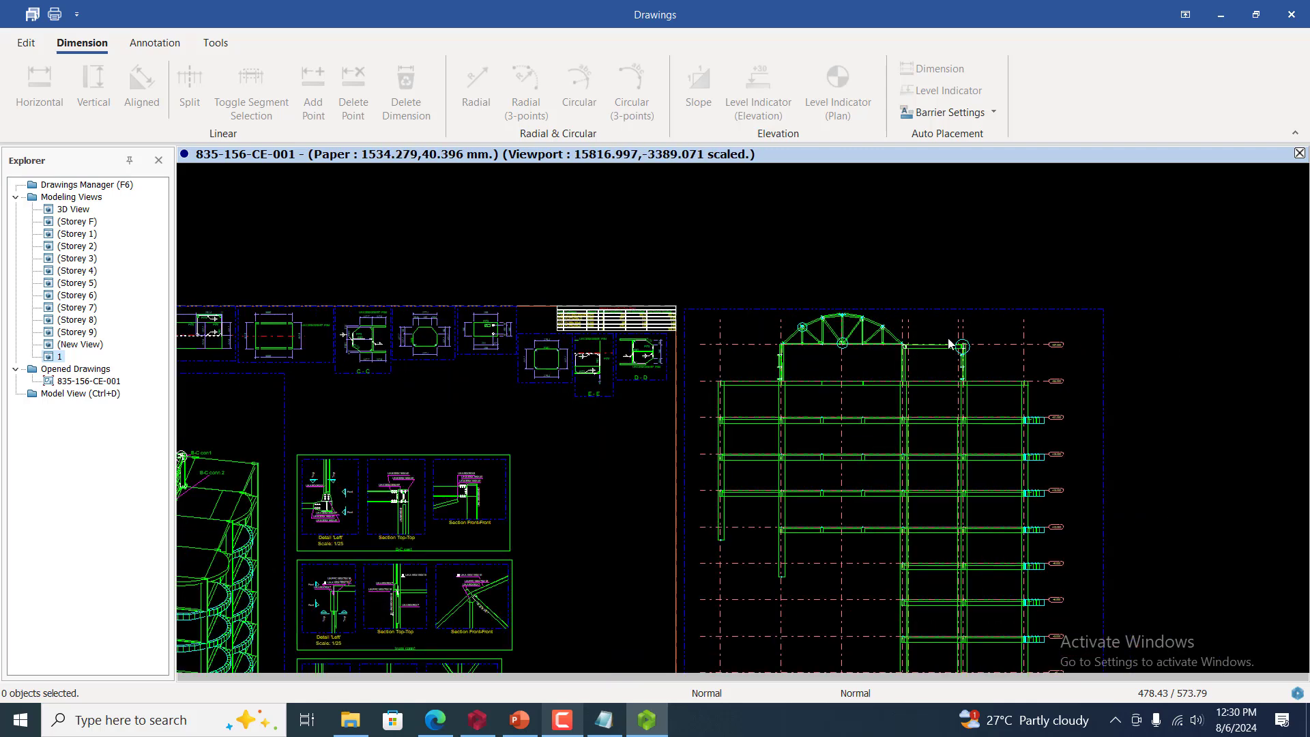
{"action": "scroll", "coordinate": [398, 434], "scroll_direction": "down", "scroll_amount": 2}
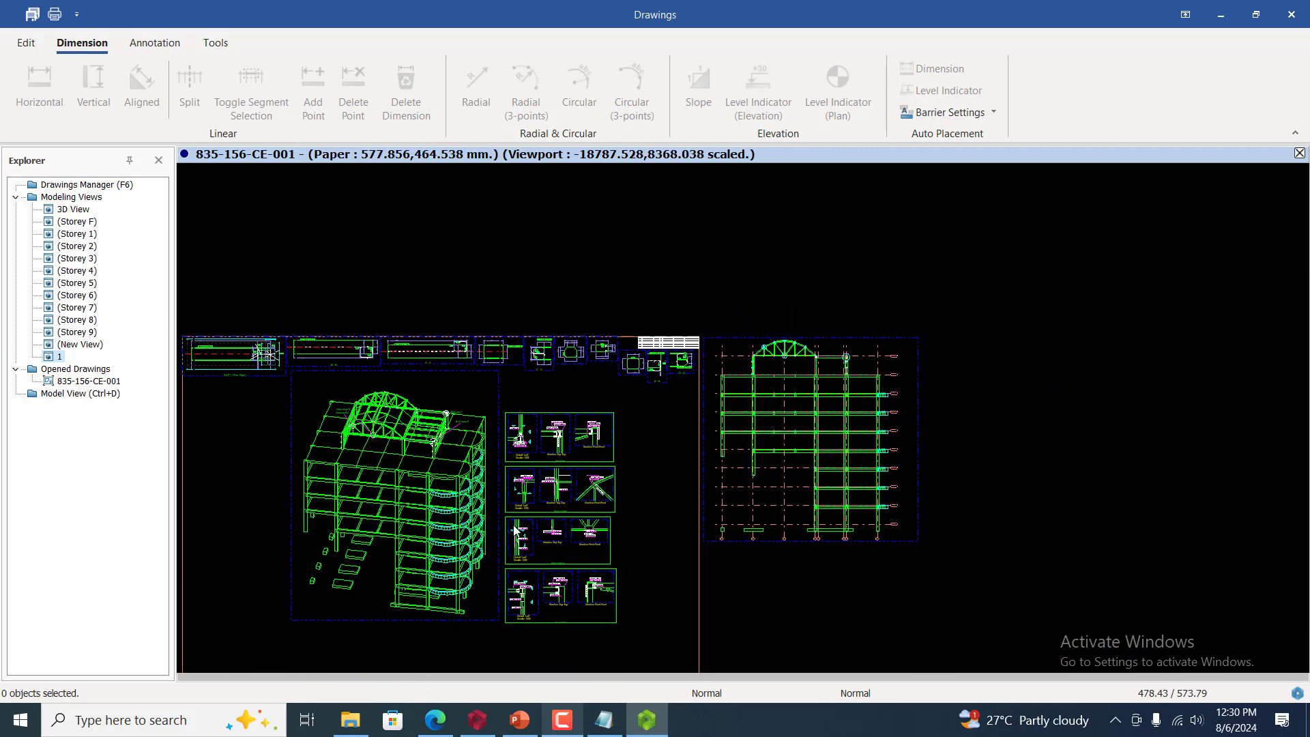
{"action": "scroll", "coordinate": [618, 481], "scroll_direction": "up", "scroll_amount": 5}
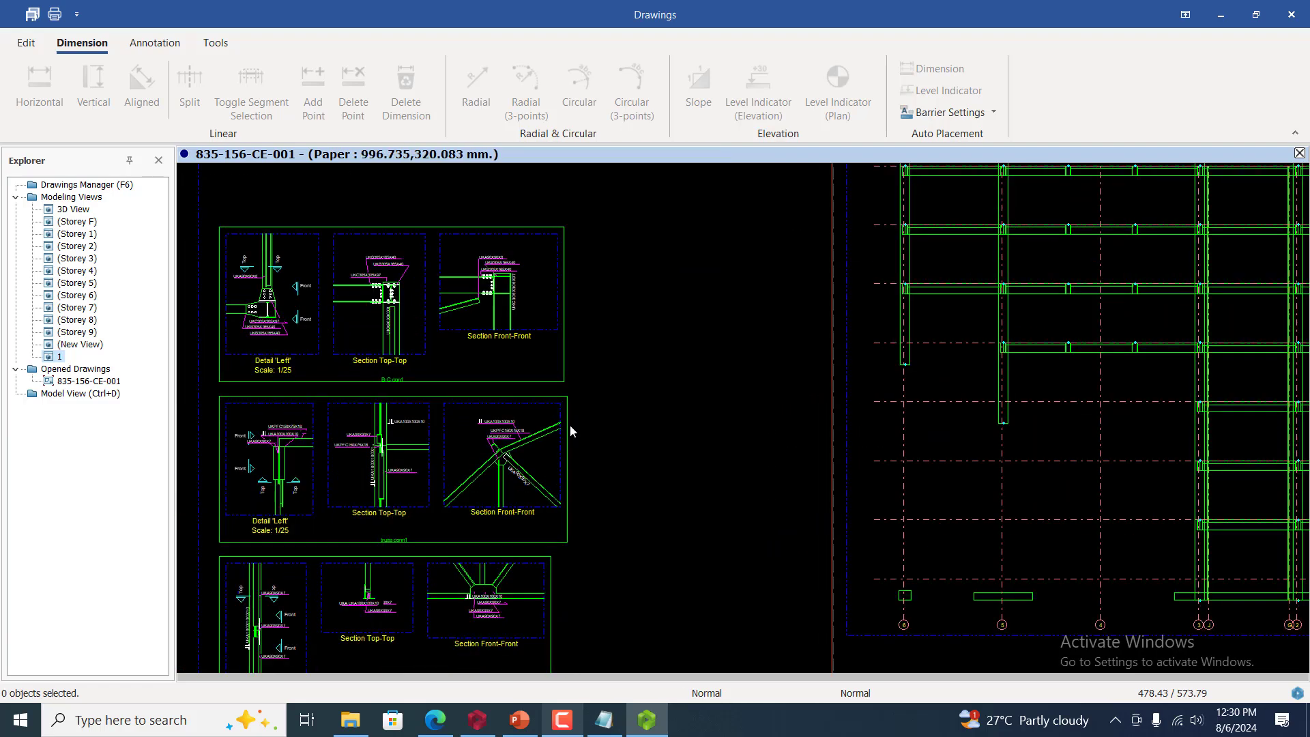
{"action": "scroll", "coordinate": [529, 382], "scroll_direction": "down", "scroll_amount": 2}
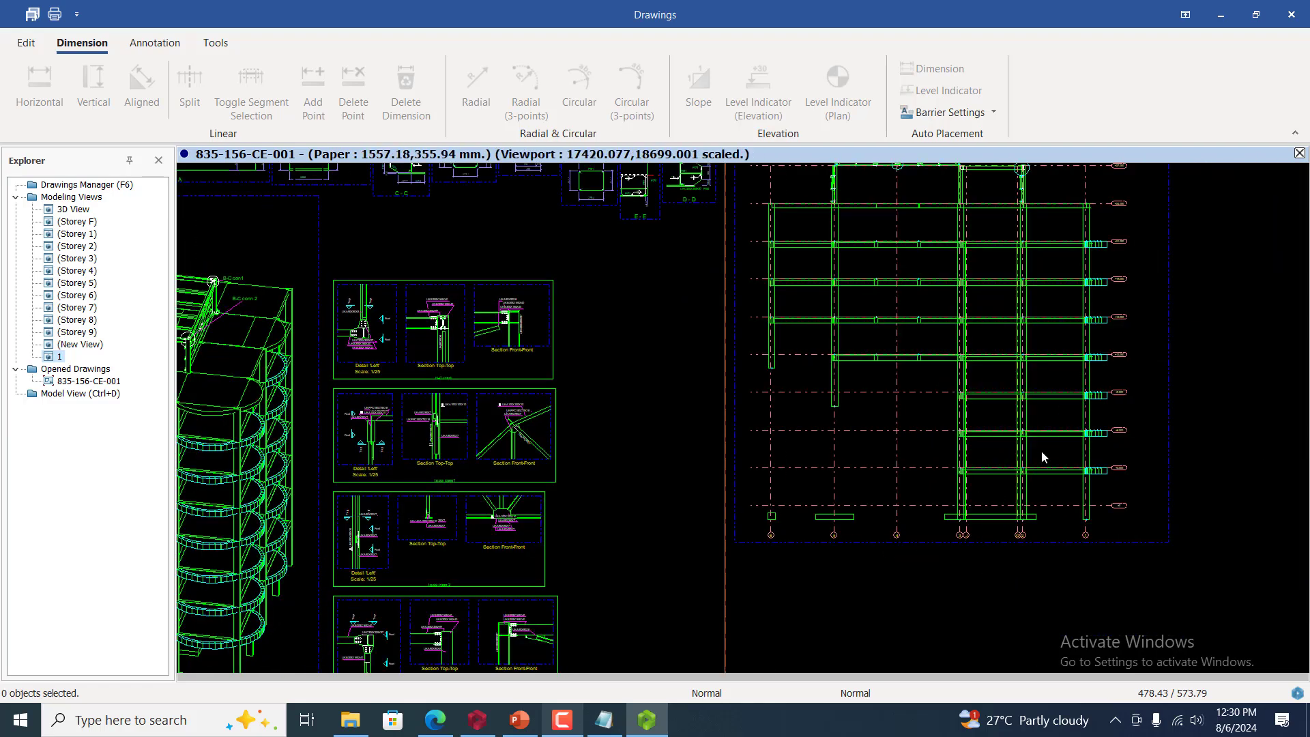
{"action": "scroll", "coordinate": [1044, 396], "scroll_direction": "down", "scroll_amount": 3}
{"action": "scroll", "coordinate": [1006, 272], "scroll_direction": "up", "scroll_amount": 5}
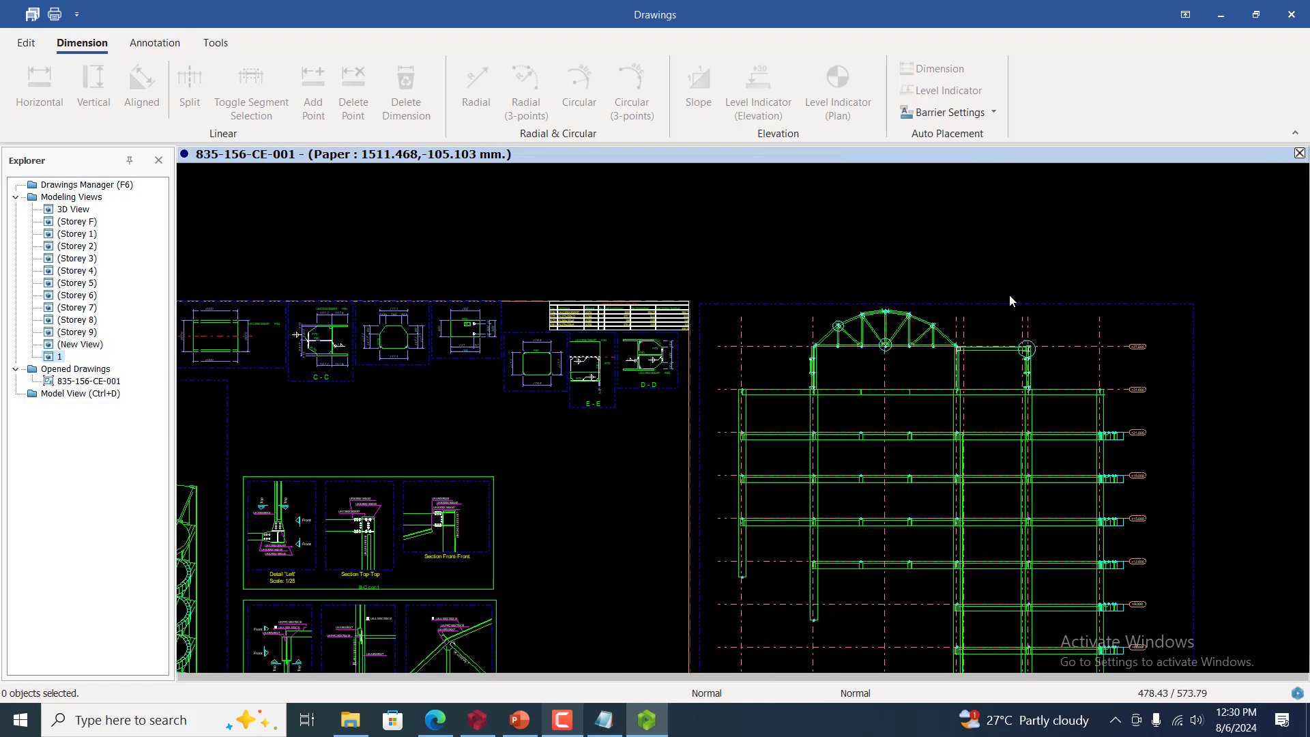
{"action": "scroll", "coordinate": [890, 483], "scroll_direction": "up", "scroll_amount": 2}
{"action": "scroll", "coordinate": [932, 433], "scroll_direction": "down", "scroll_amount": 1}
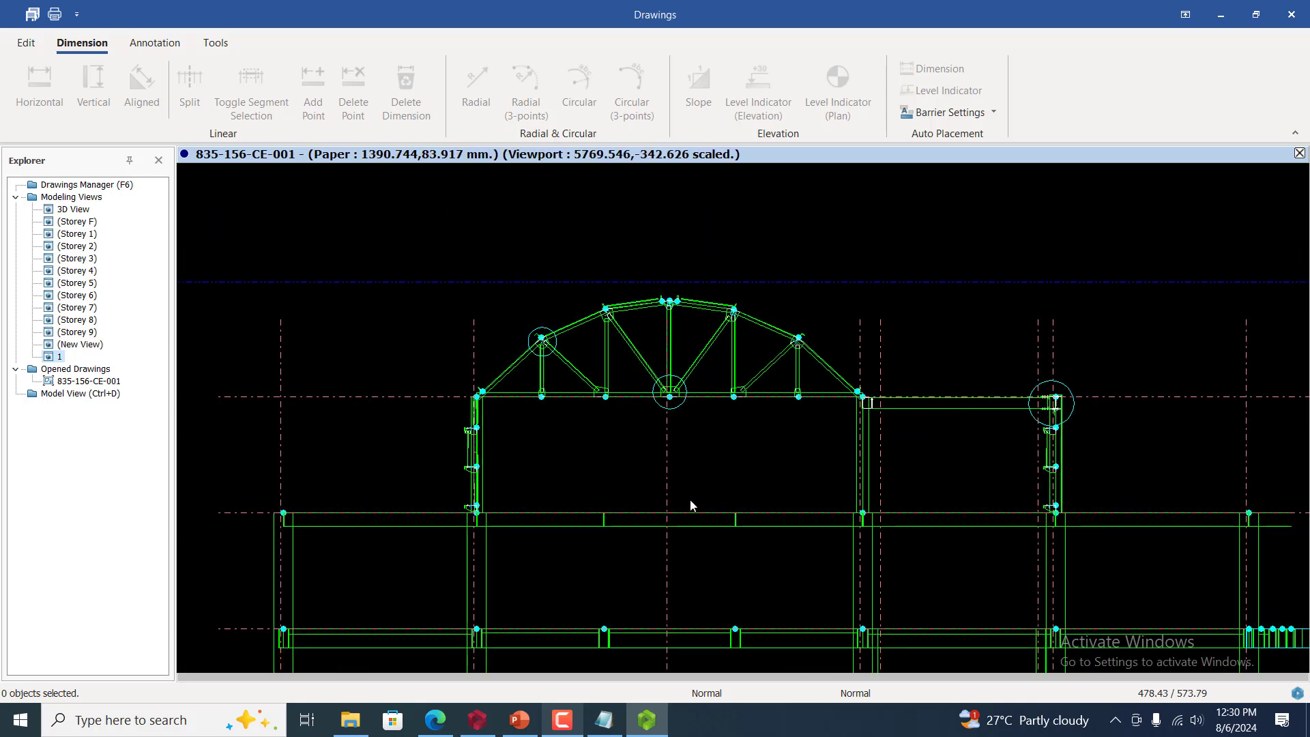
{"action": "scroll", "coordinate": [692, 505], "scroll_direction": "up", "scroll_amount": 1}
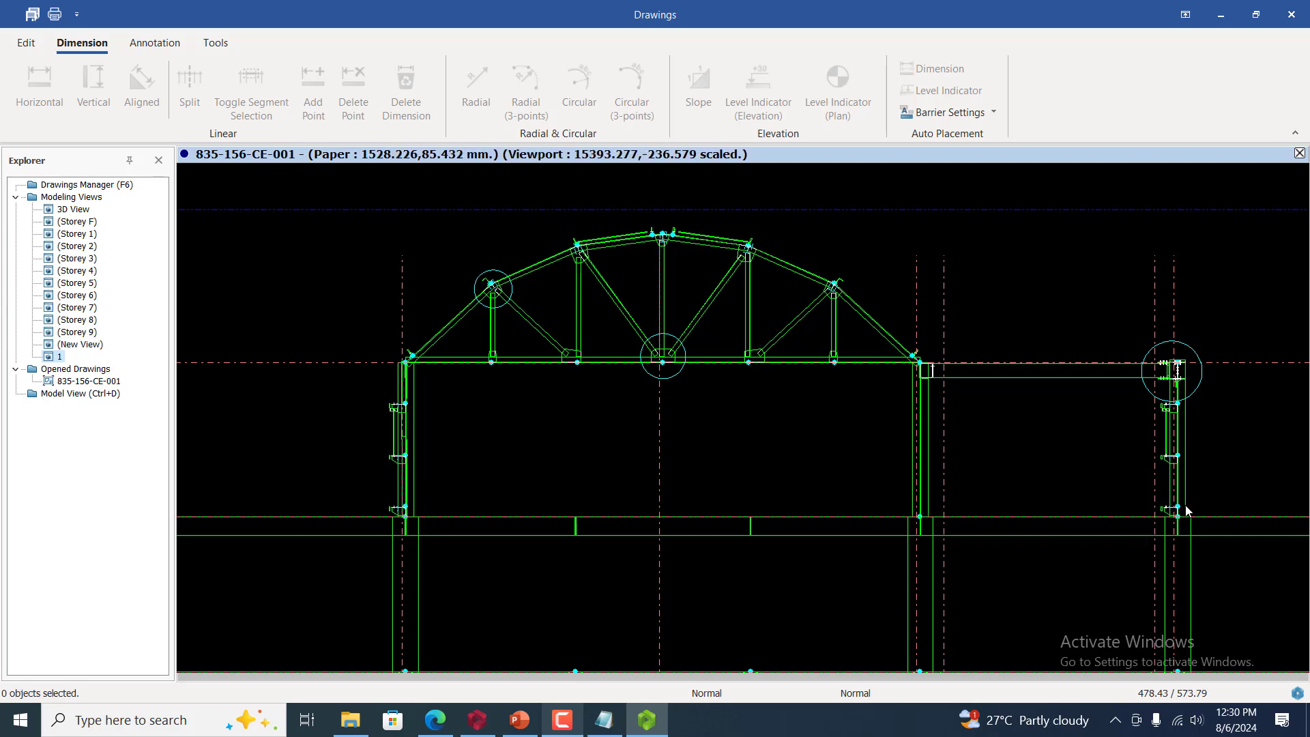
Add a horizontal dimension in the elevation viewport between the roof truss's two column bases, placed just above the roof slab
{"action": "left_click", "coordinate": [172, 45]}
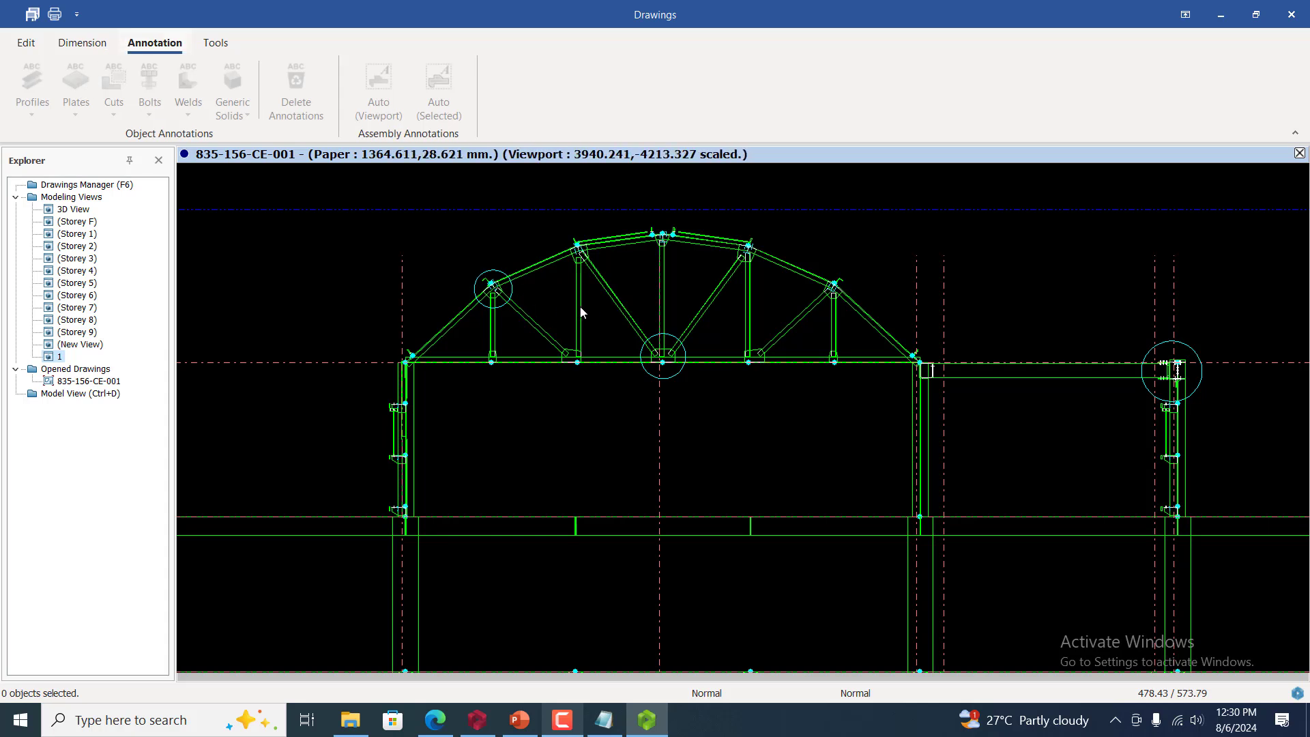
{"action": "left_click", "coordinate": [533, 300]}
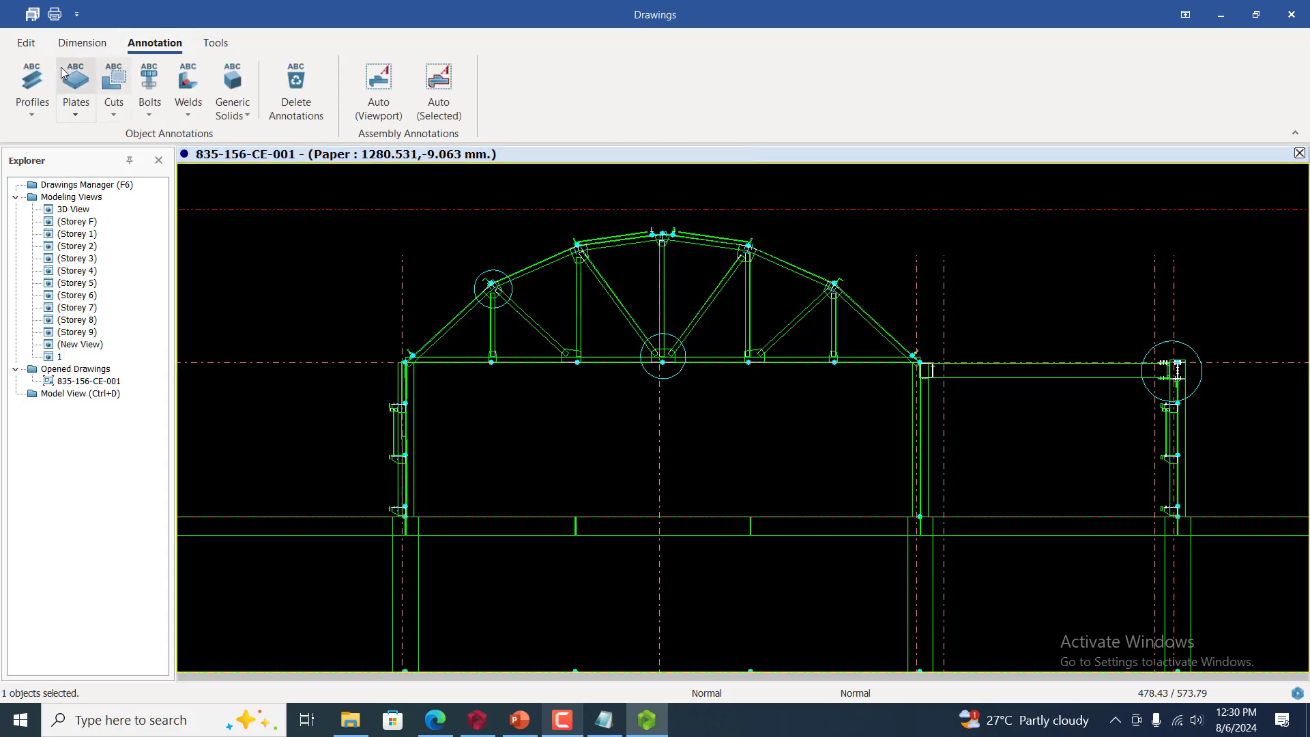
{"action": "left_click", "coordinate": [103, 47]}
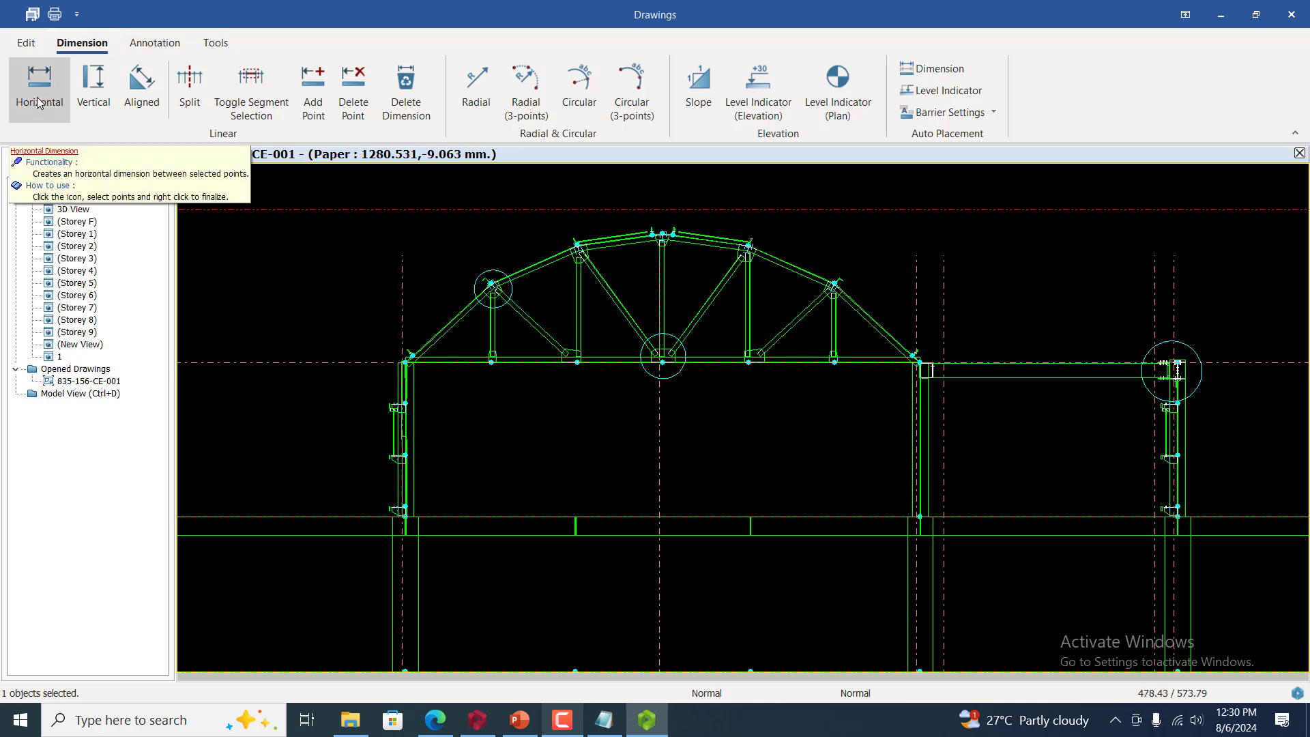
{"action": "left_click", "coordinate": [39, 103]}
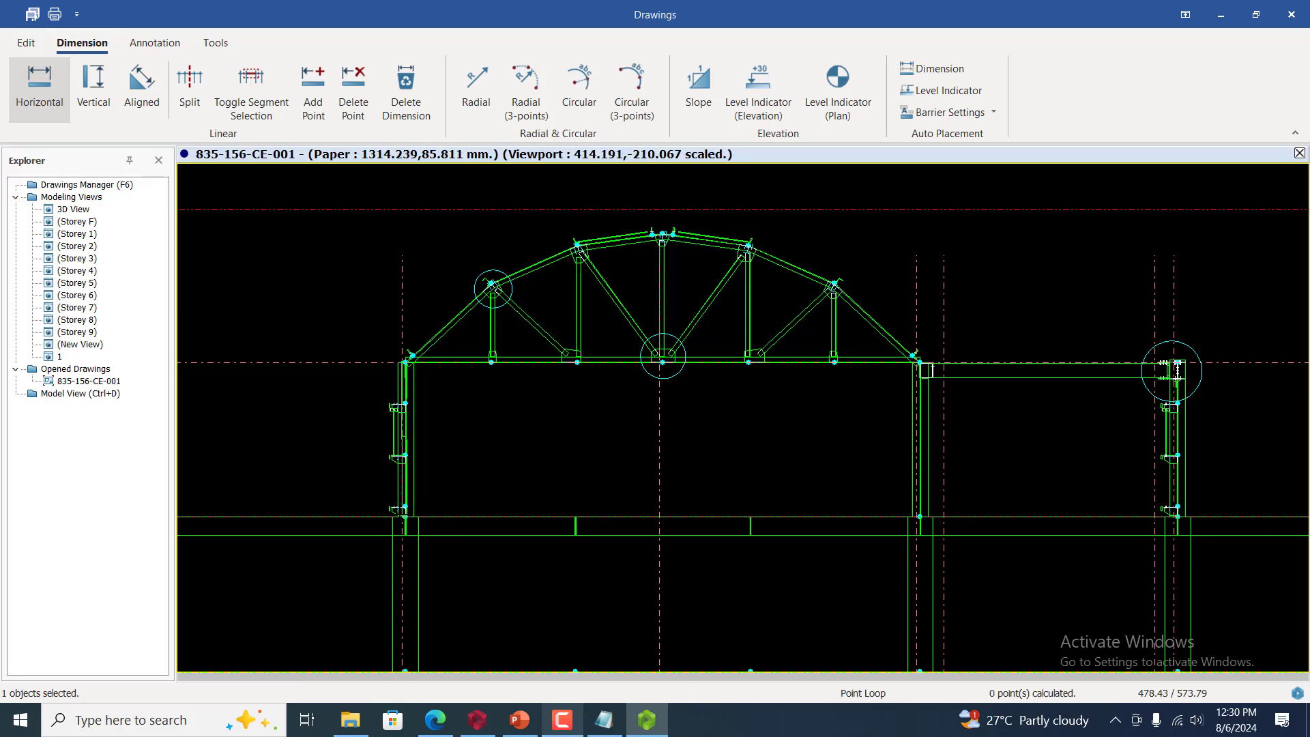
{"action": "left_click", "coordinate": [406, 516]}
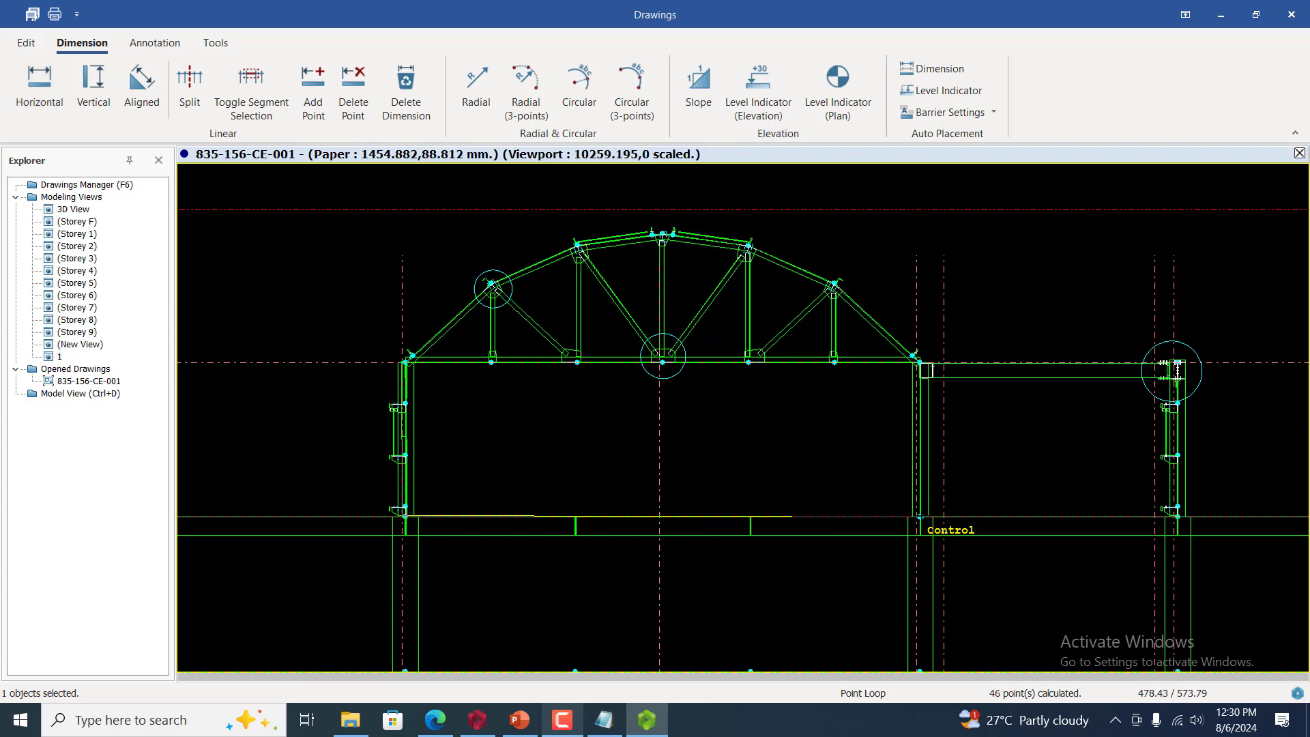
{"action": "left_click", "coordinate": [920, 517]}
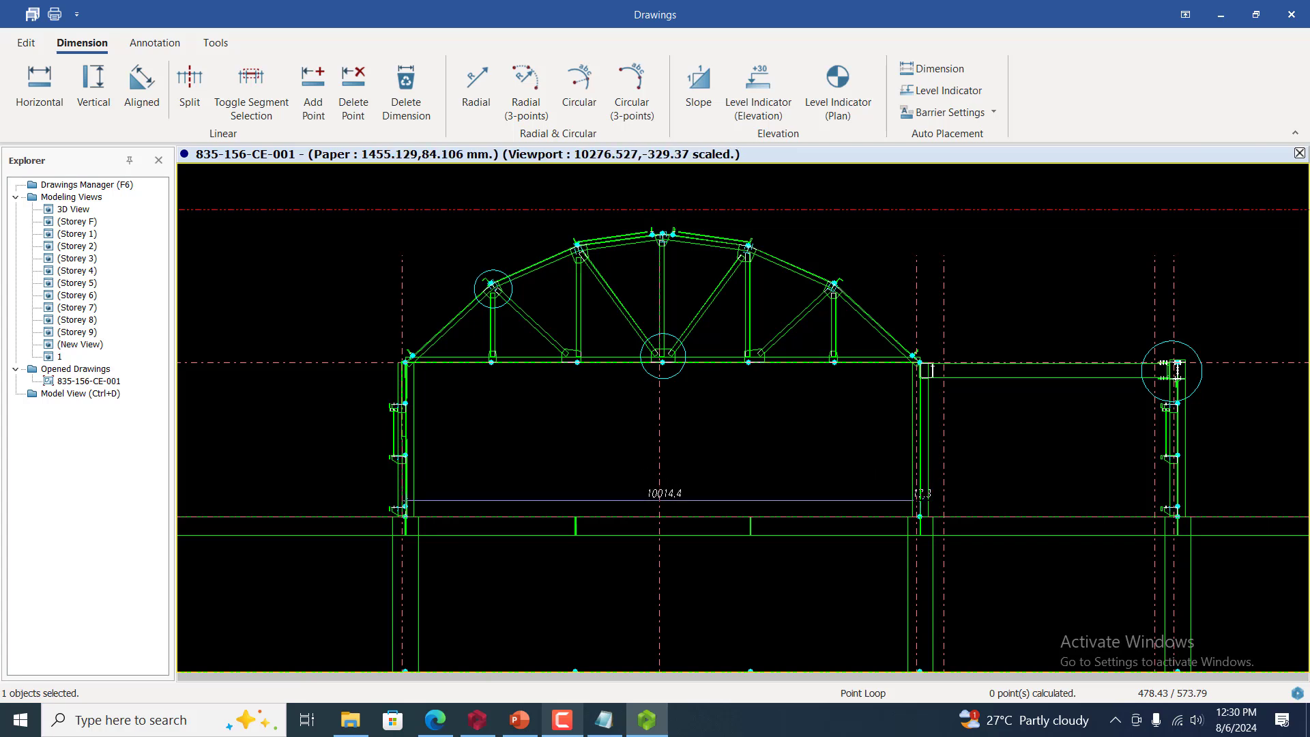
{"action": "scroll", "coordinate": [920, 500], "scroll_direction": "up", "scroll_amount": 5}
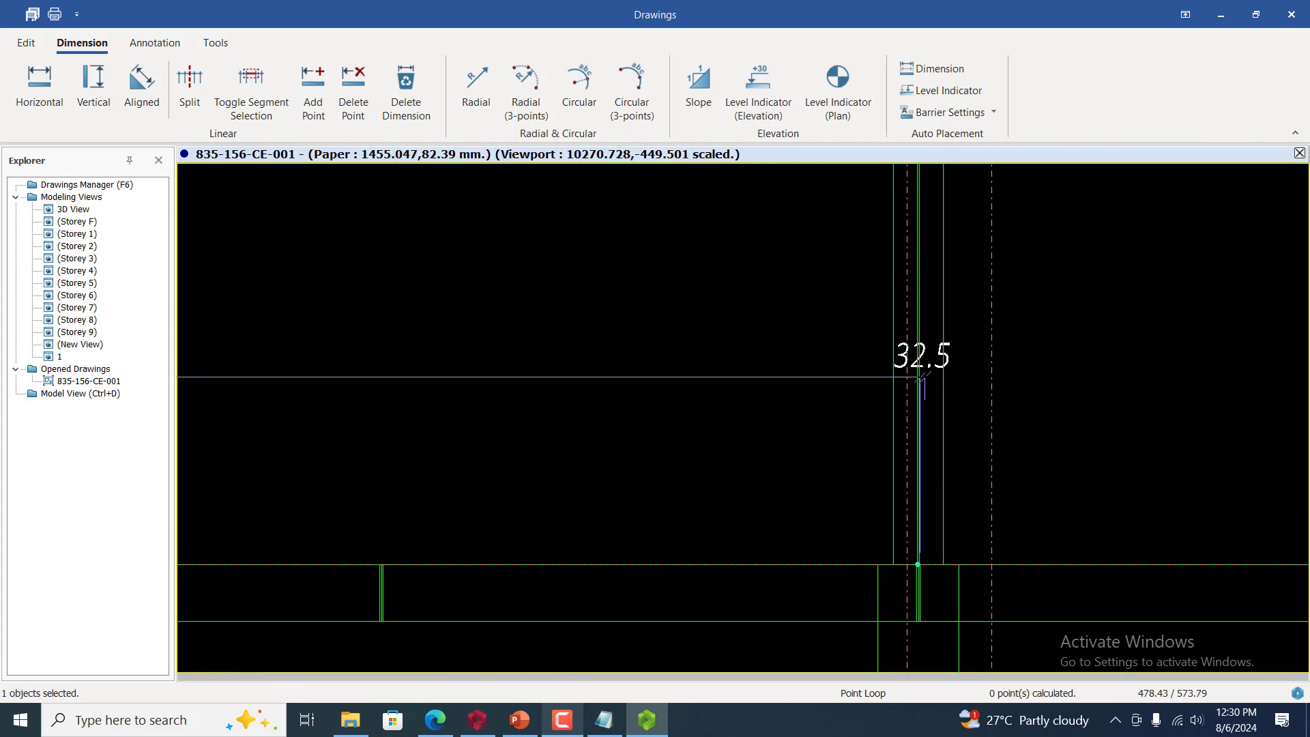
{"action": "scroll", "coordinate": [920, 382], "scroll_direction": "down", "scroll_amount": 5}
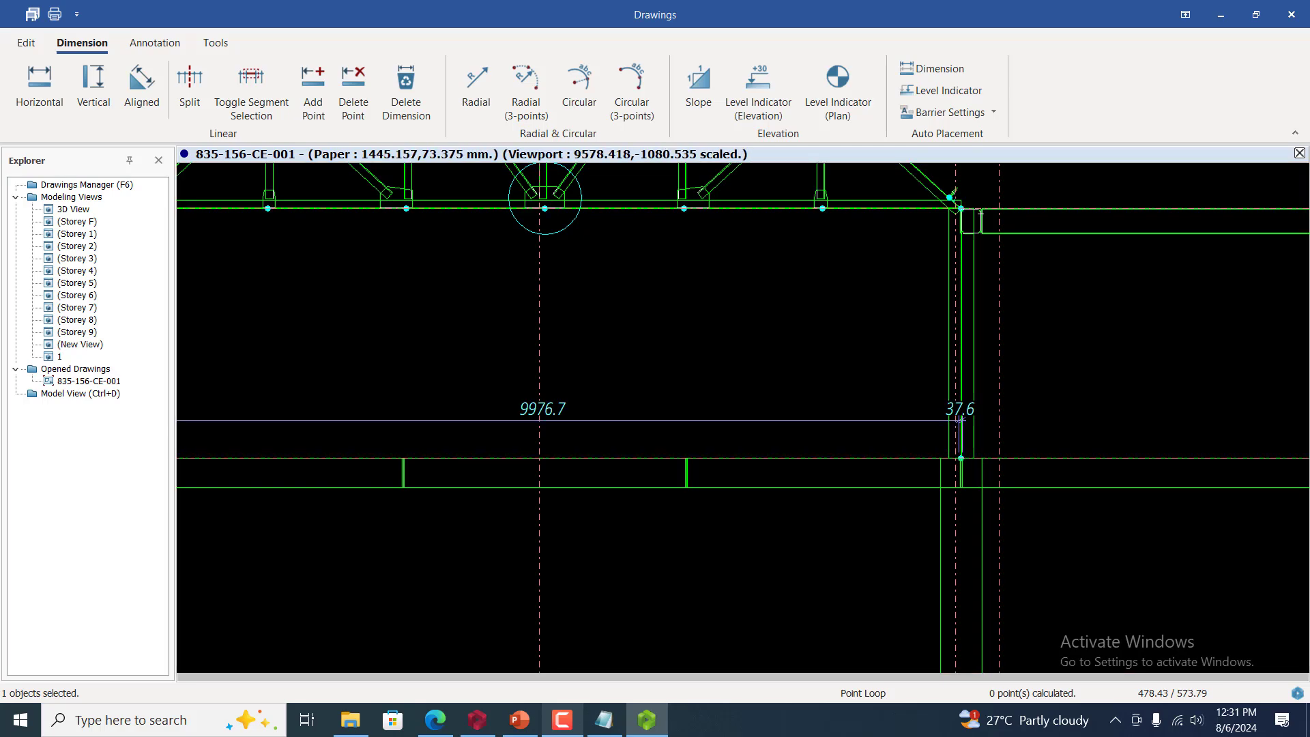
Add an aligned dimension from the truss's inner column base to the flat roof frame's outer column base, placed below the roof beam
{"action": "scroll", "coordinate": [712, 421], "scroll_direction": "down", "scroll_amount": 3}
{"action": "scroll", "coordinate": [814, 421], "scroll_direction": "up", "scroll_amount": 5}
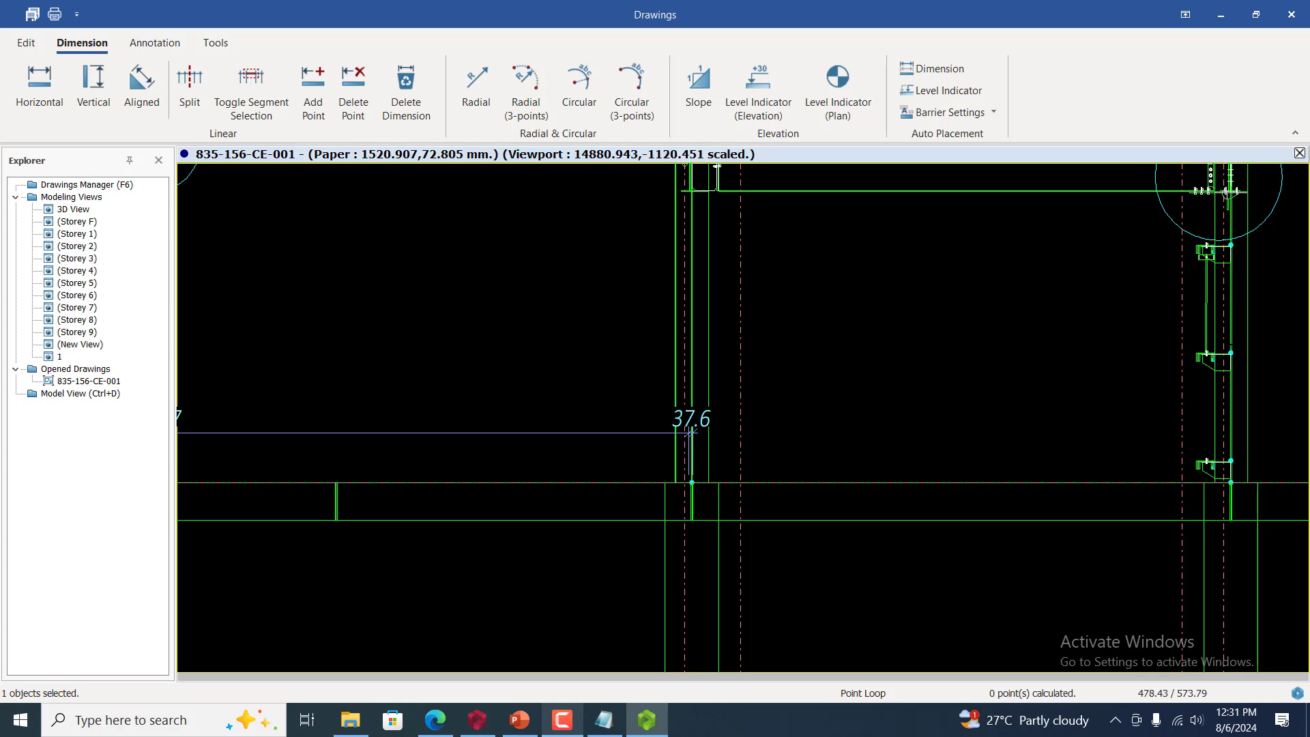
{"action": "left_click", "coordinate": [130, 102]}
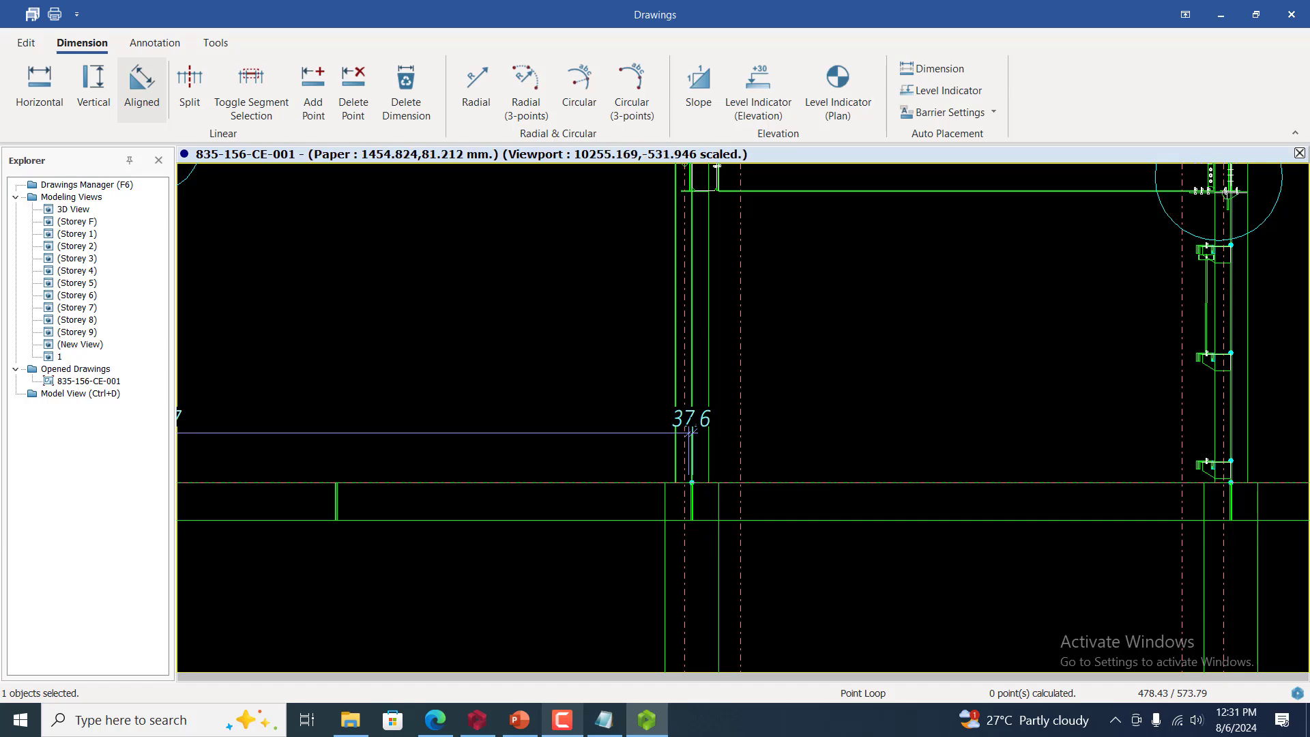
{"action": "scroll", "coordinate": [690, 431], "scroll_direction": "down", "scroll_amount": 3}
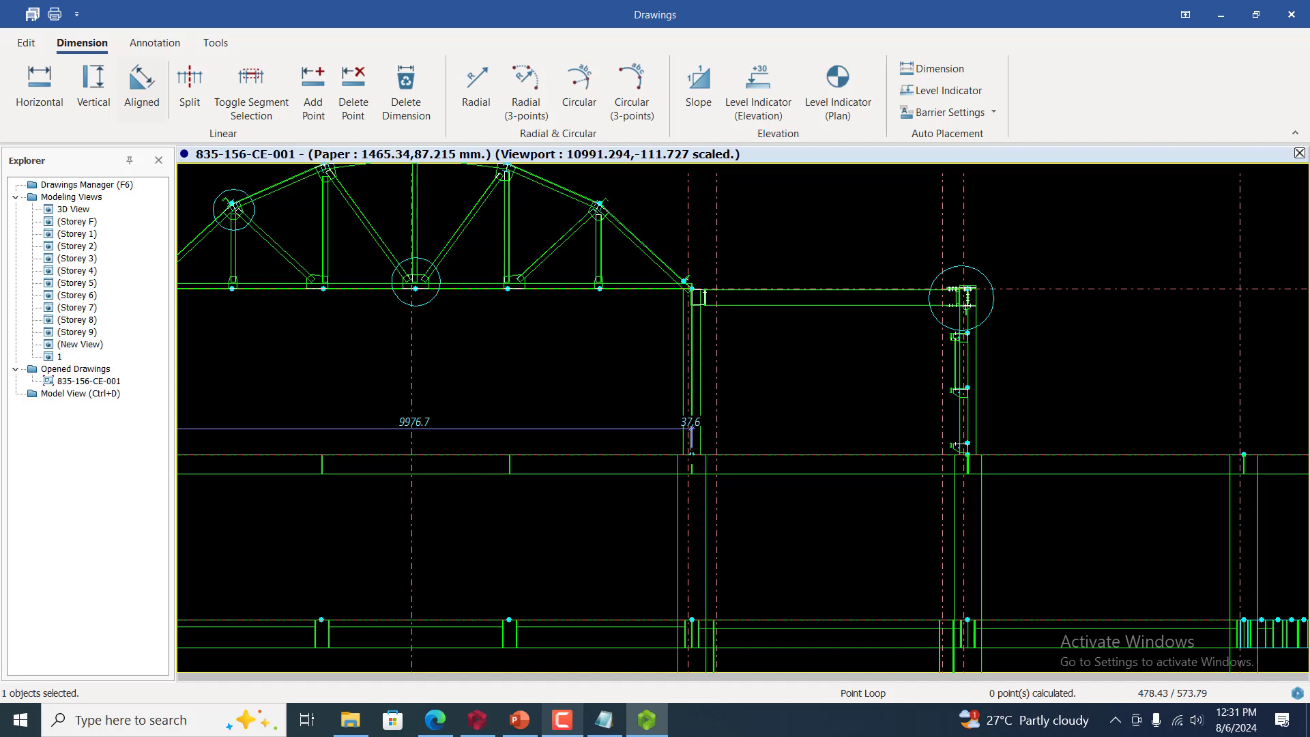
{"action": "left_click", "coordinate": [691, 454]}
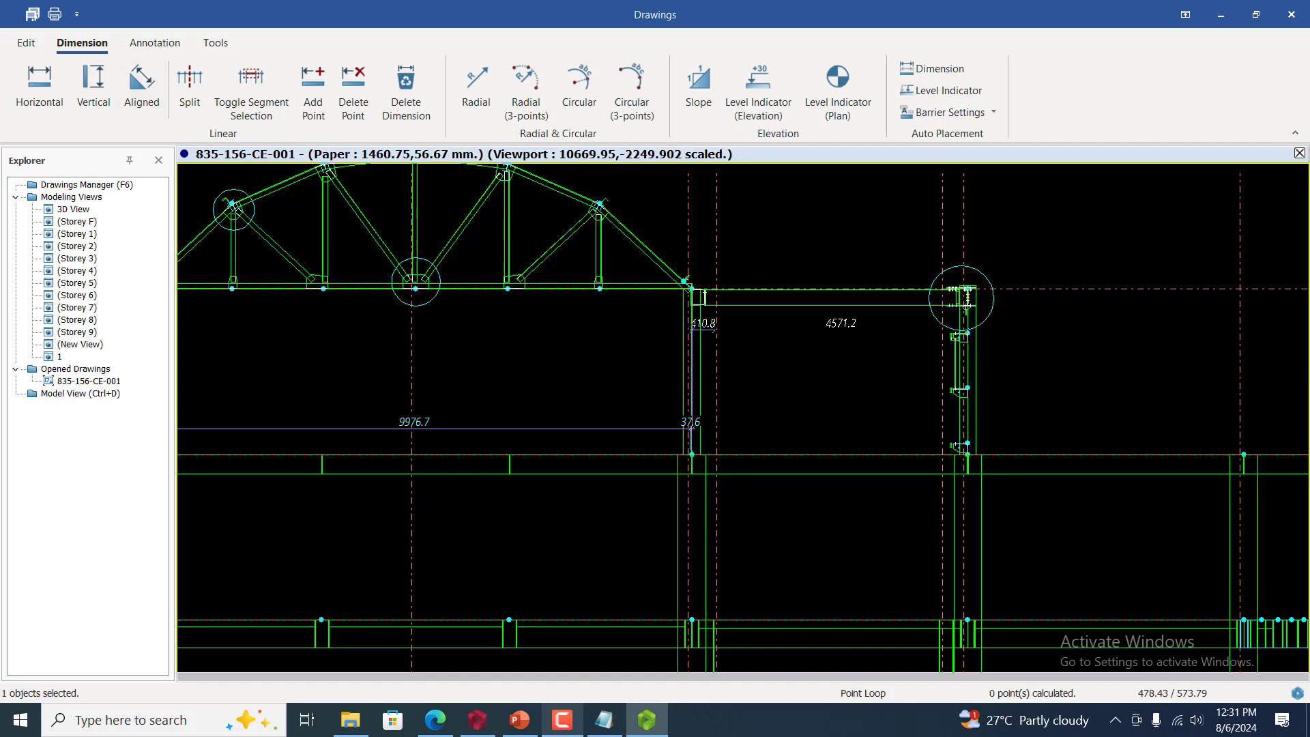
{"action": "scroll", "coordinate": [694, 338], "scroll_direction": "up", "scroll_amount": 4}
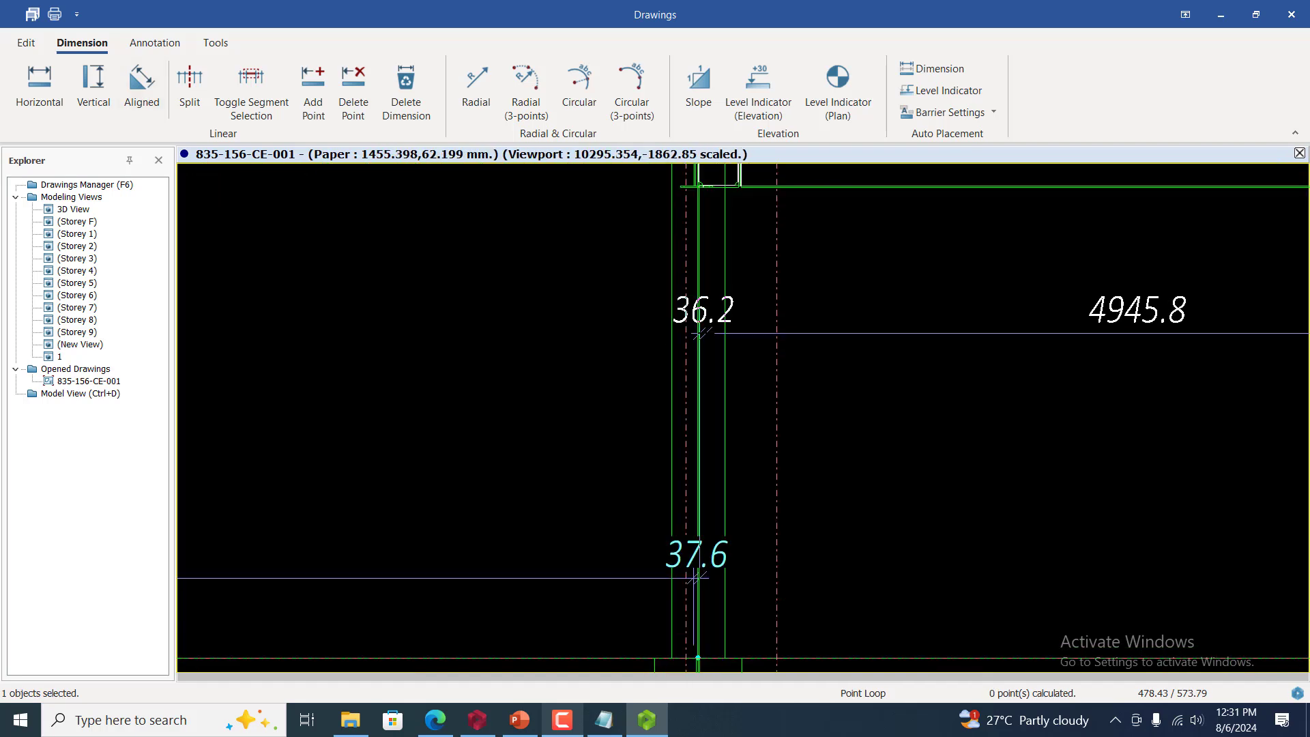
{"action": "scroll", "coordinate": [696, 333], "scroll_direction": "down", "scroll_amount": 4}
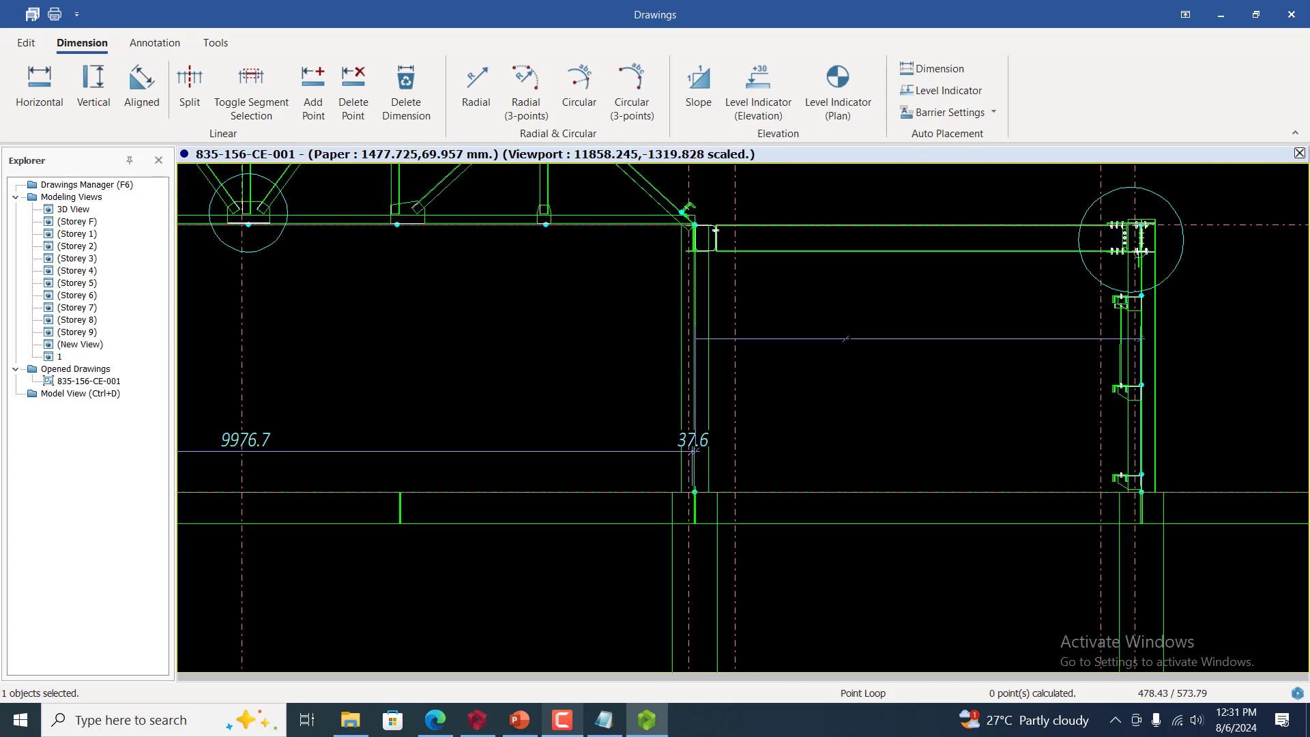
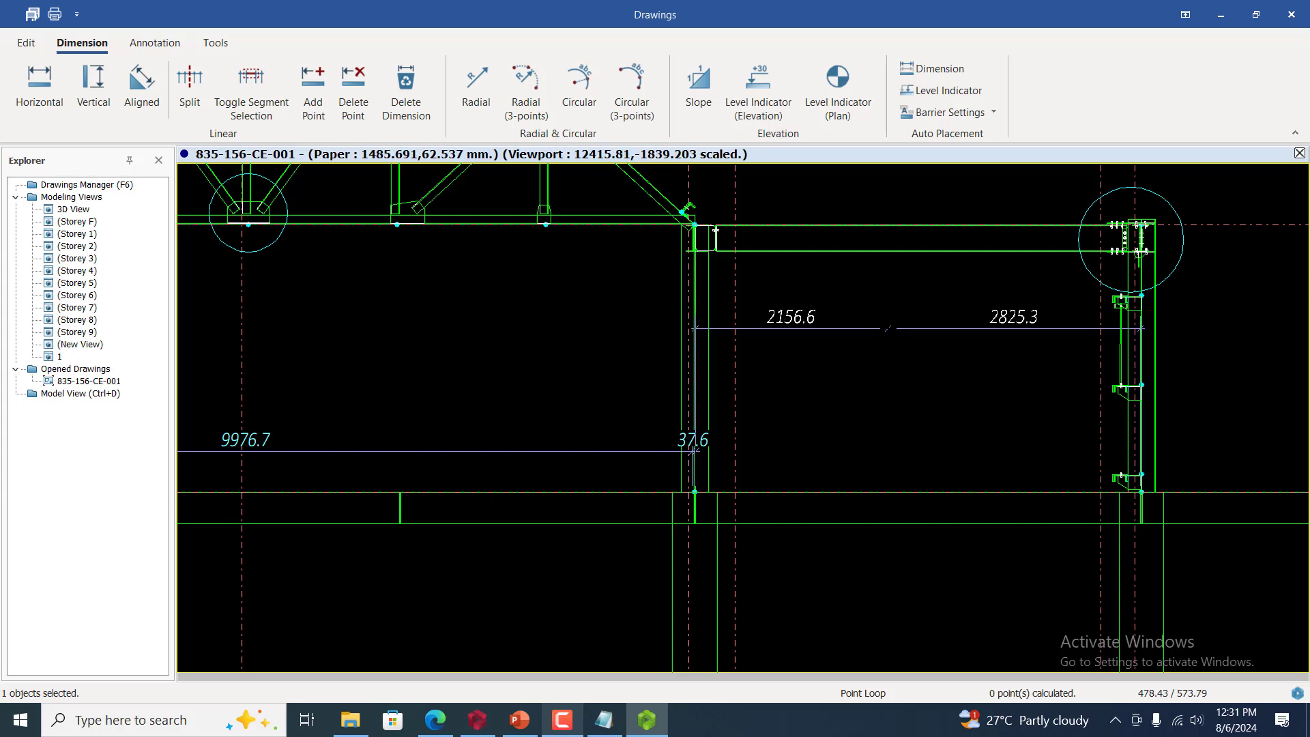
{"action": "middle_click", "coordinate": [888, 329]}
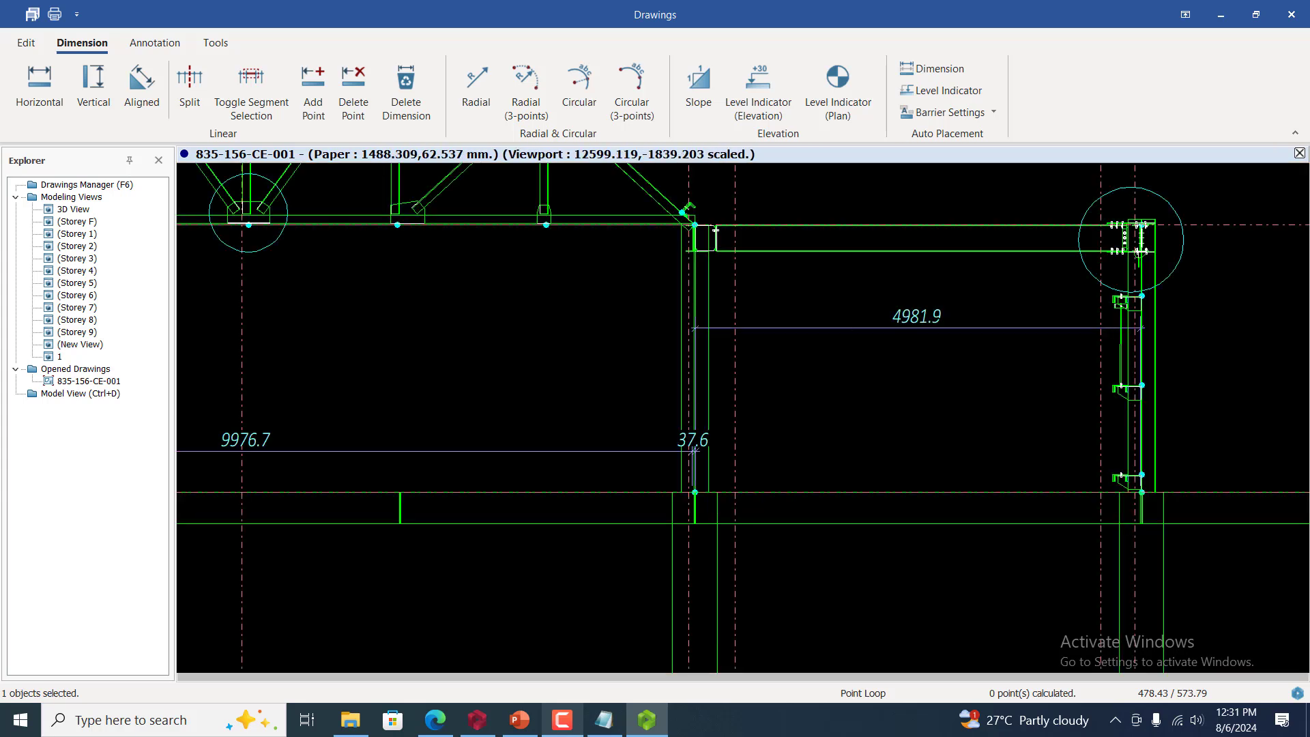
{"action": "scroll", "coordinate": [1022, 315], "scroll_direction": "up", "scroll_amount": 3}
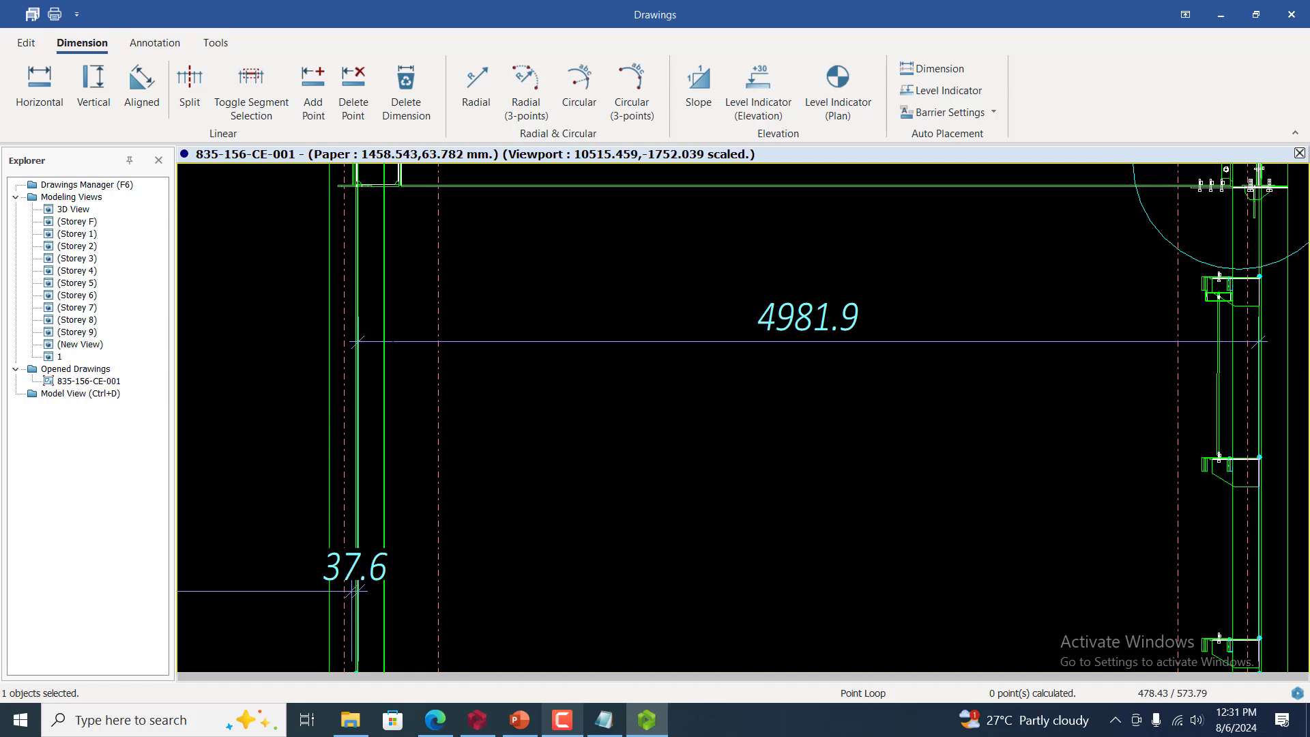
{"action": "scroll", "coordinate": [910, 351], "scroll_direction": "down", "scroll_amount": 4}
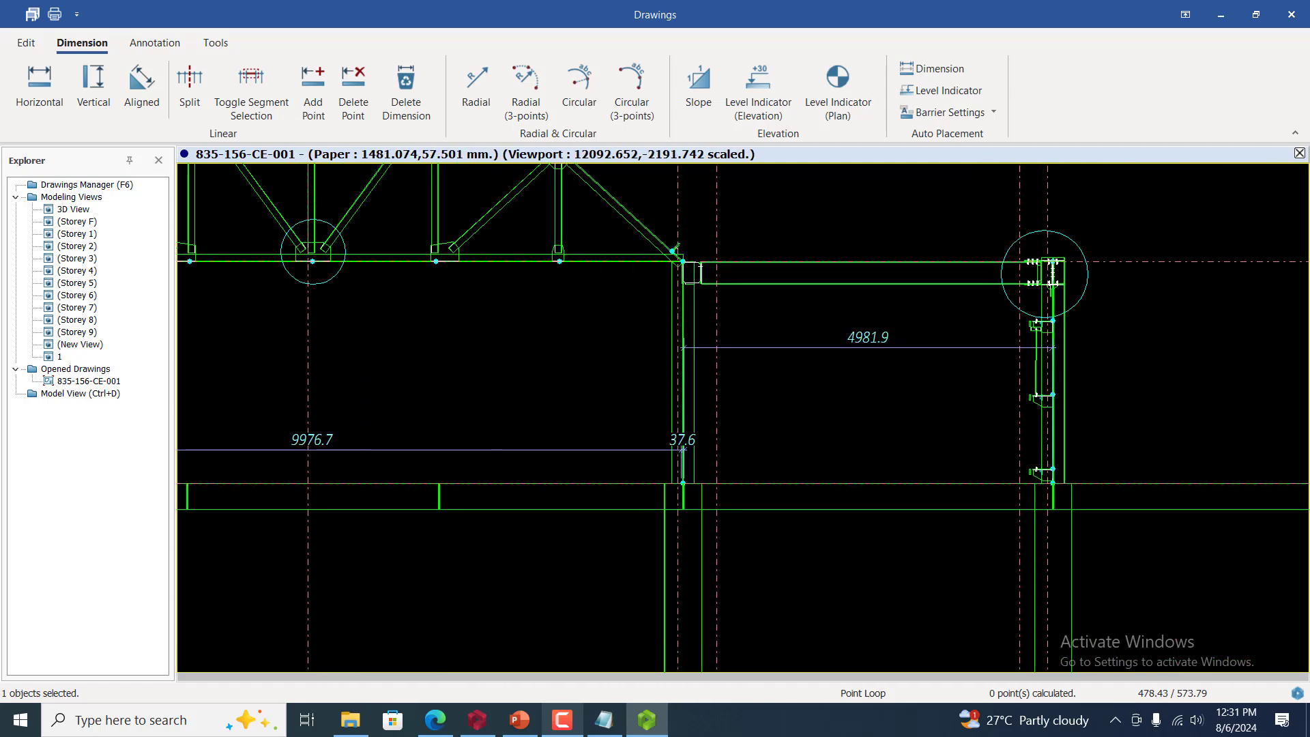
{"action": "scroll", "coordinate": [846, 337], "scroll_direction": "down", "scroll_amount": 4}
{"action": "scroll", "coordinate": [502, 332], "scroll_direction": "up", "scroll_amount": 5}
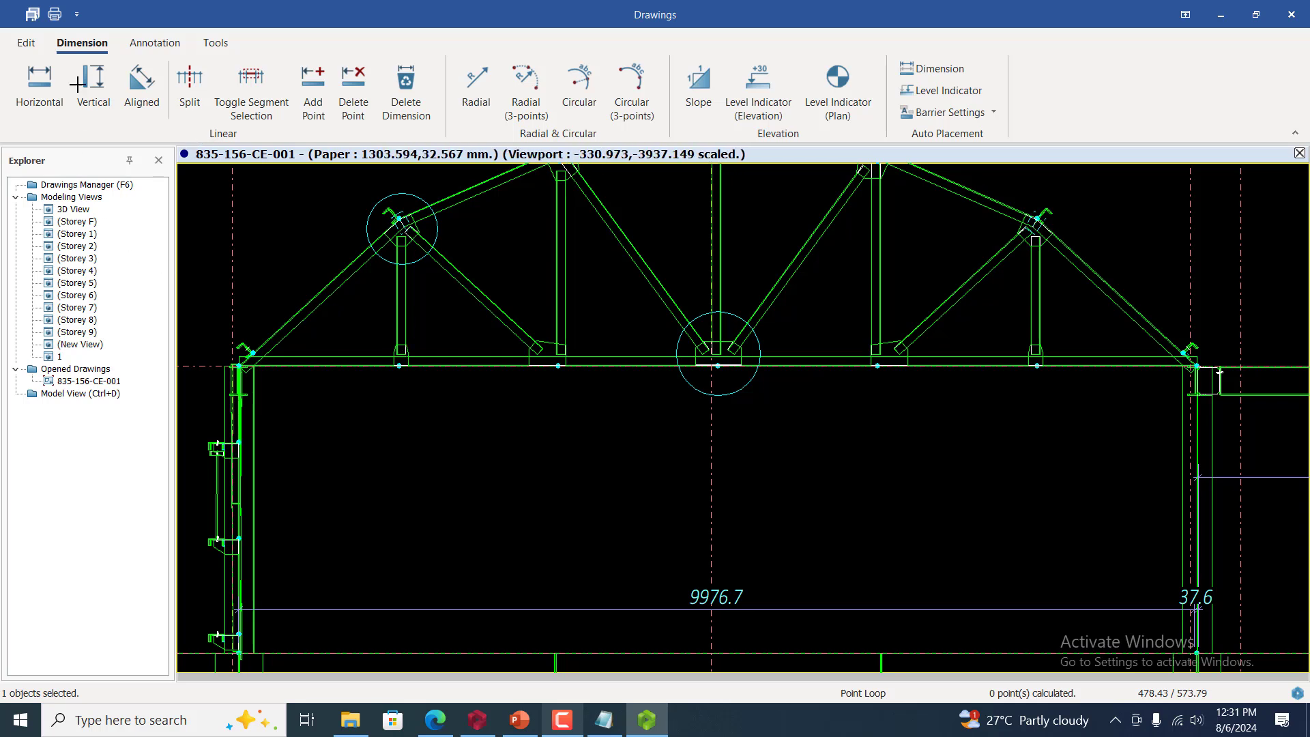
{"action": "left_click", "coordinate": [34, 96]}
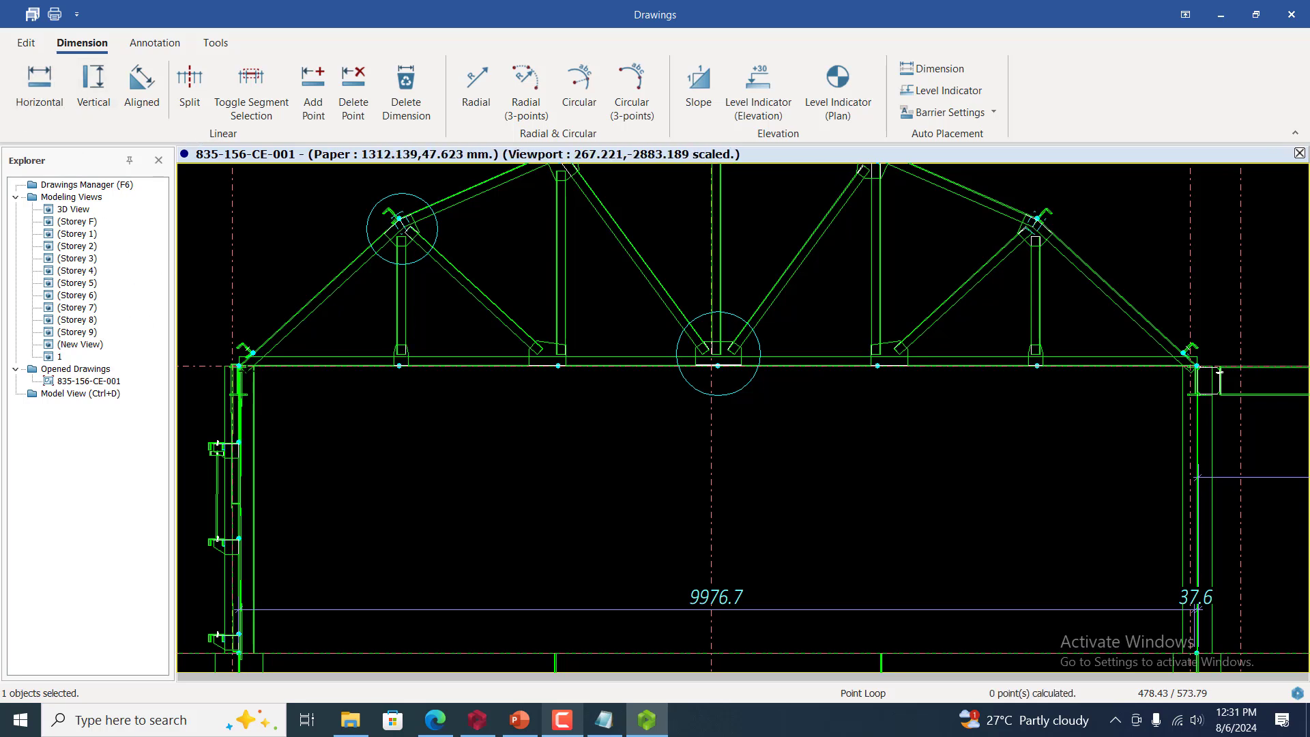
{"action": "left_click", "coordinate": [399, 366]}
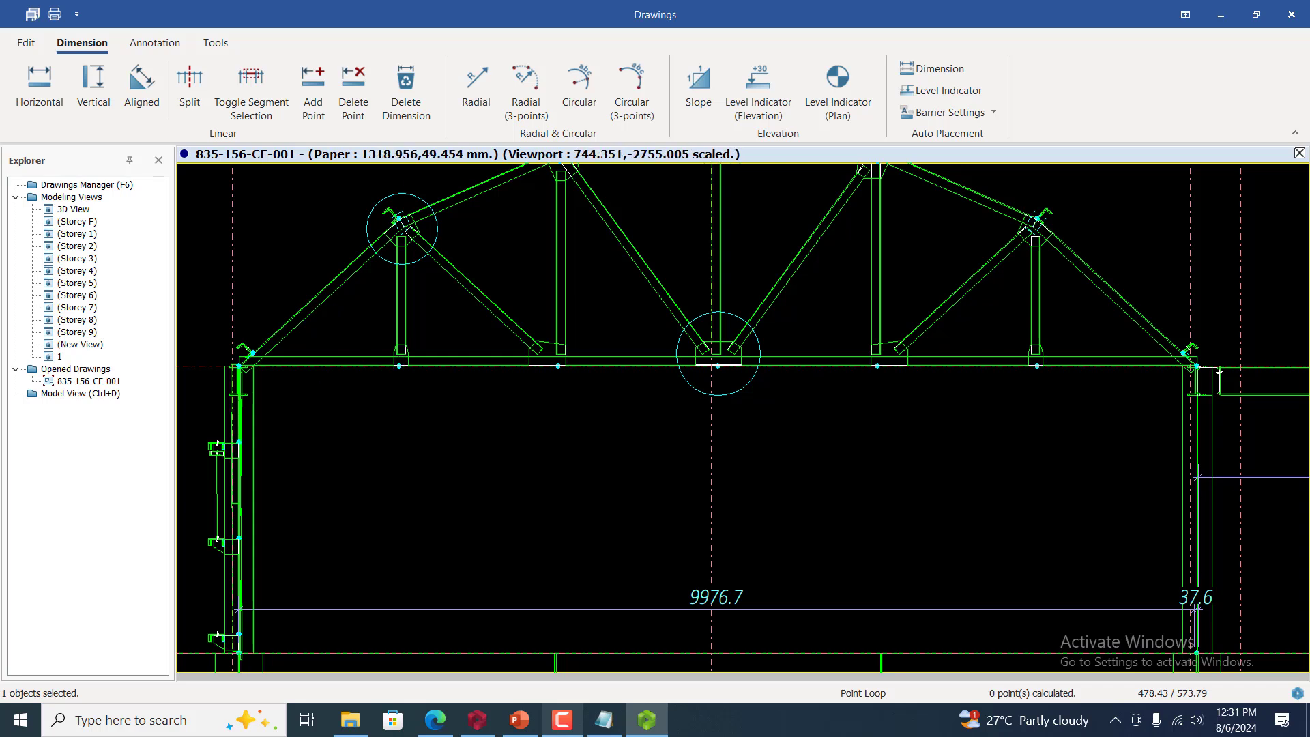
{"action": "key", "text": "Escape"}
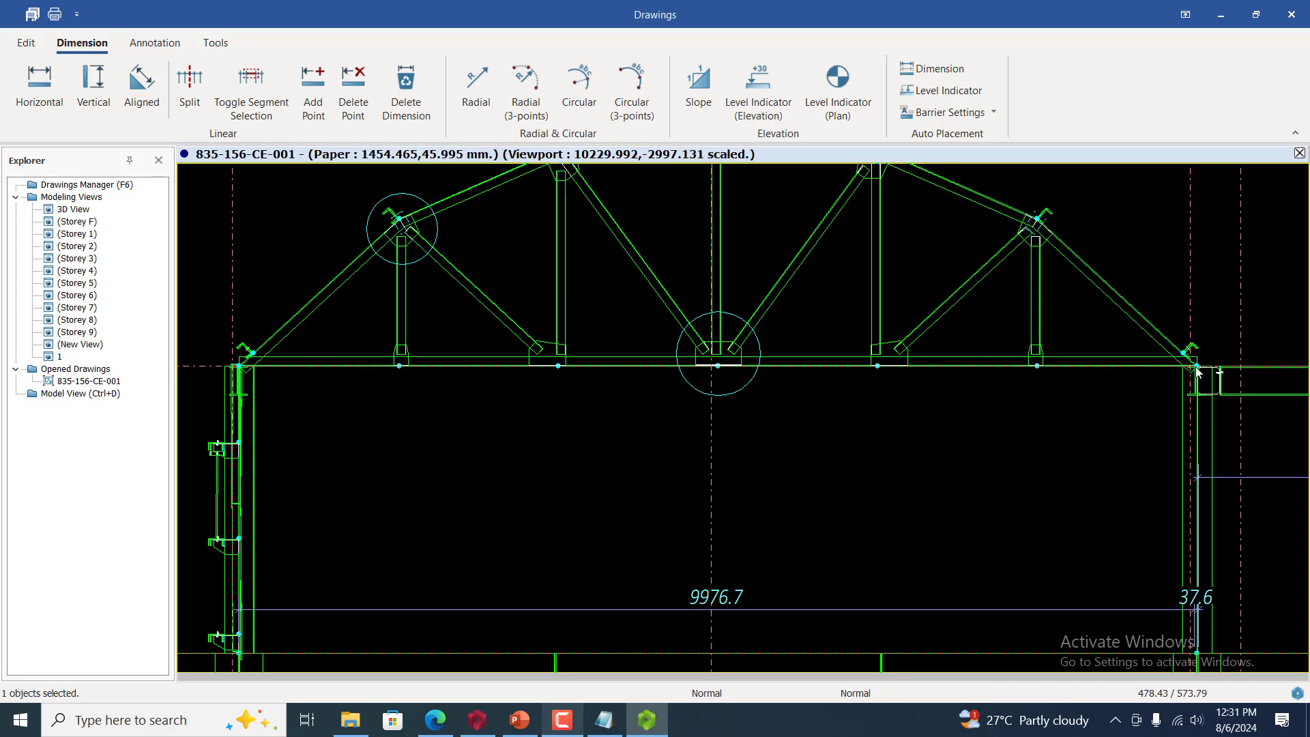
Add a chained horizontal dimension through all the roof truss's bottom chord nodes between its two columns, placed along the chord line
{"action": "left_click", "coordinate": [39, 86]}
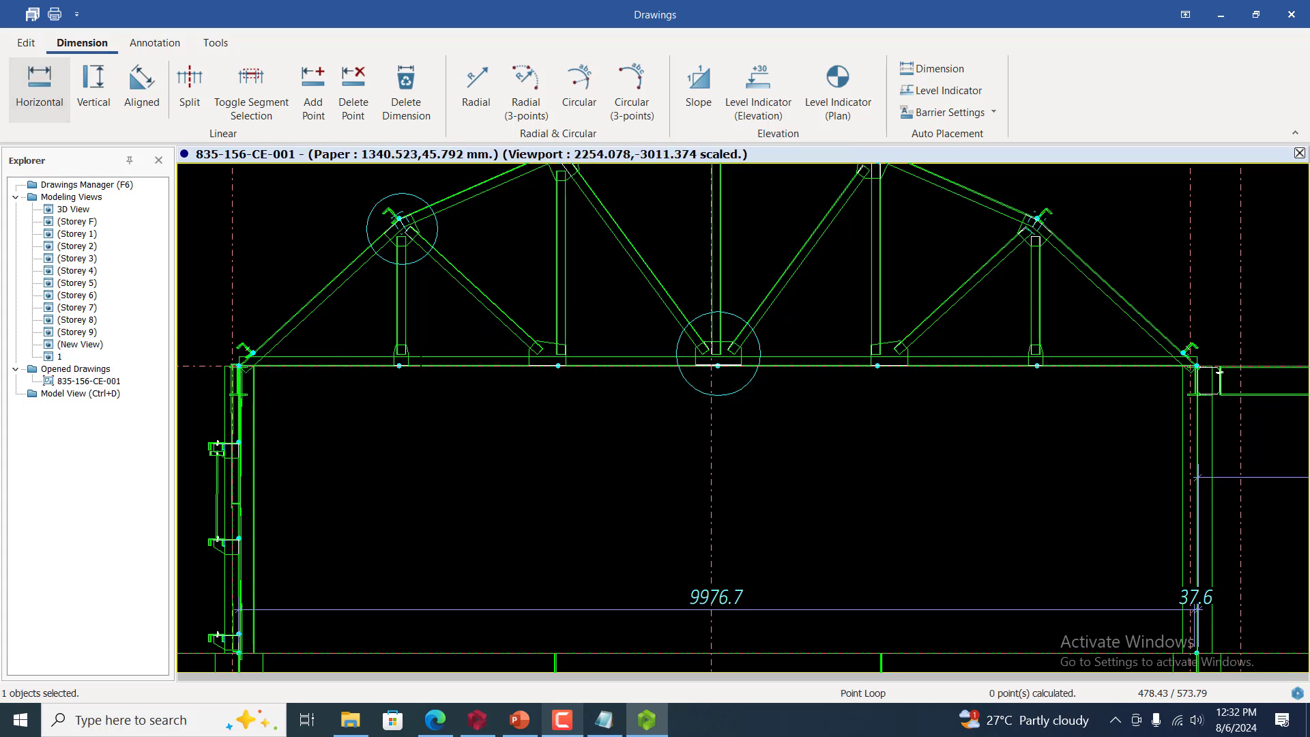
{"action": "left_click", "coordinate": [399, 366]}
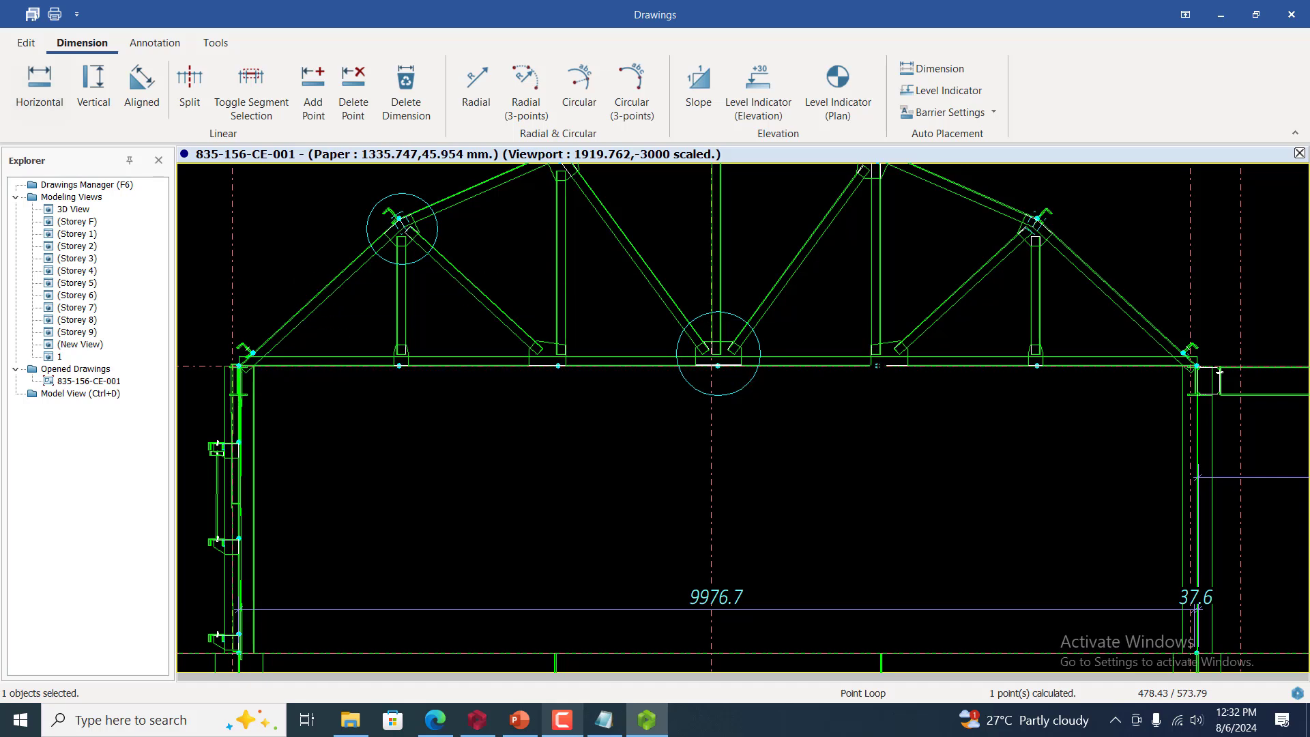
{"action": "left_click", "coordinate": [877, 366]}
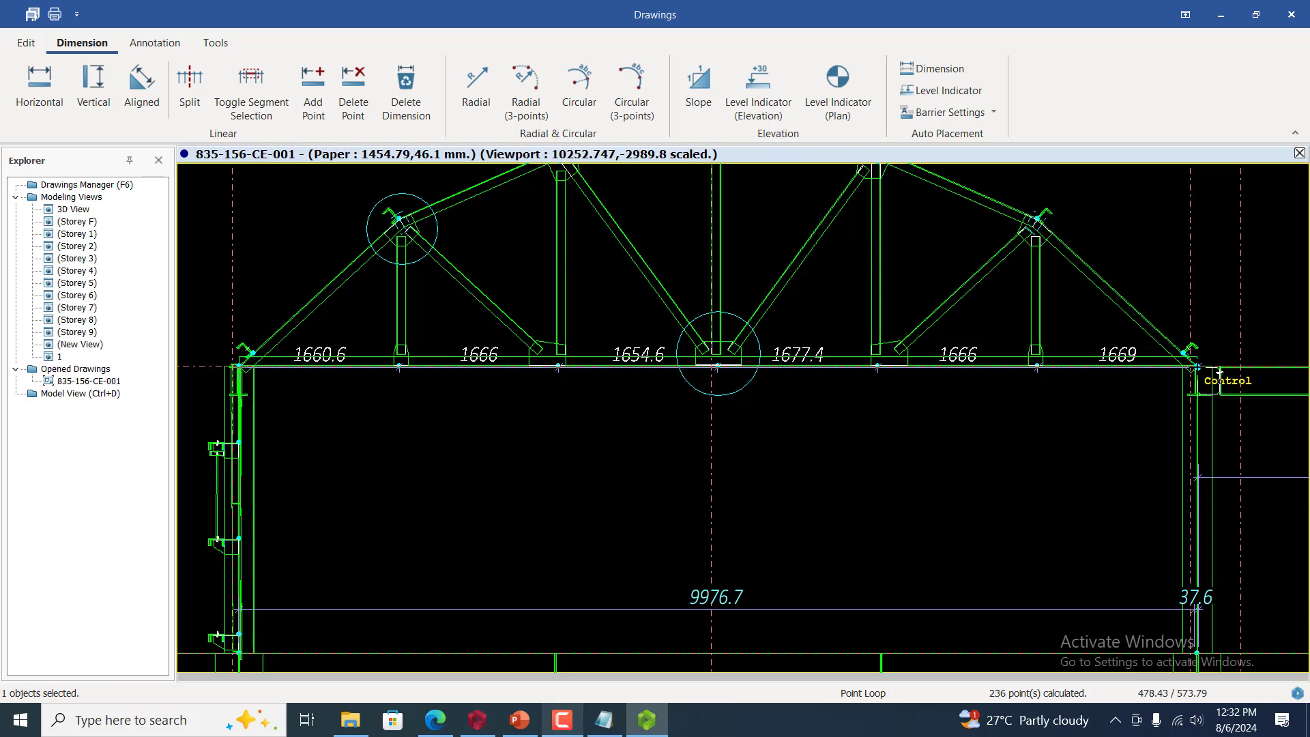
{"action": "left_click", "coordinate": [1220, 372]}
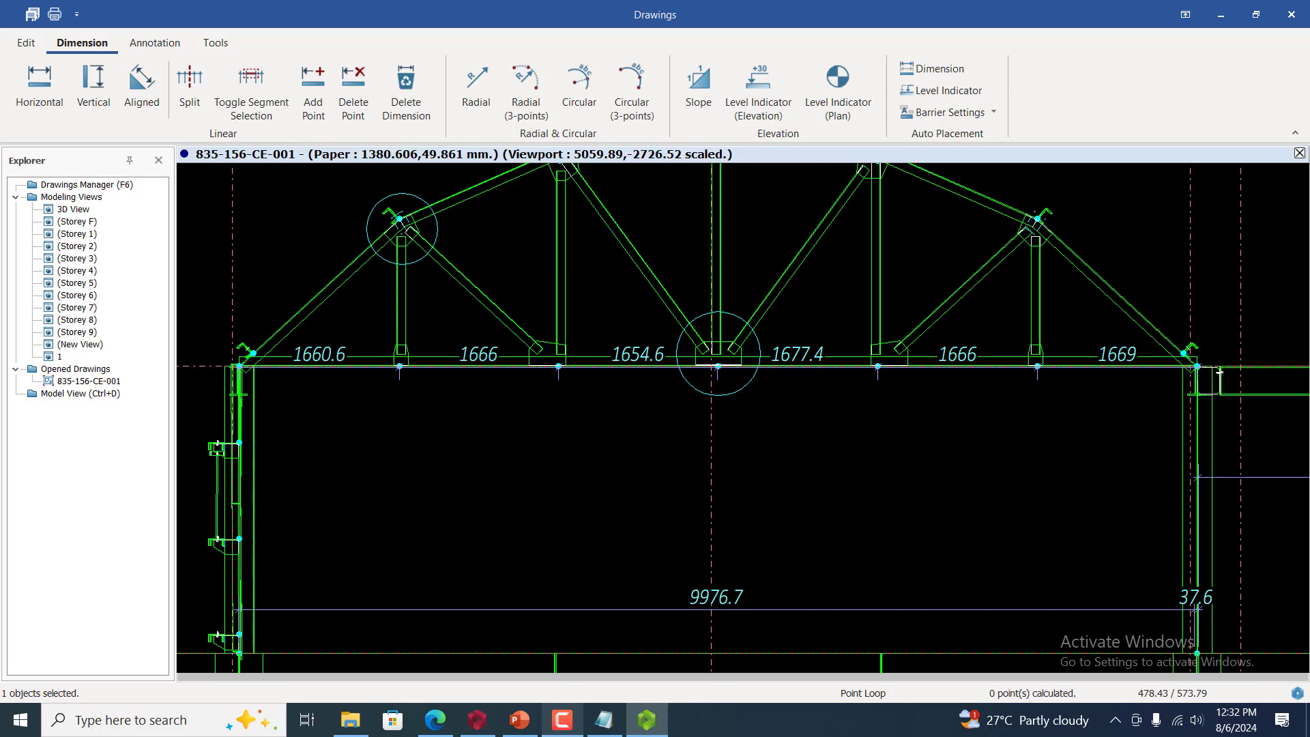
Add a vertical dimension along the left column of the storey directly beneath the arched truss
{"action": "scroll", "coordinate": [1220, 372], "scroll_direction": "down", "scroll_amount": 3}
{"action": "scroll", "coordinate": [1209, 338], "scroll_direction": "down", "scroll_amount": 2}
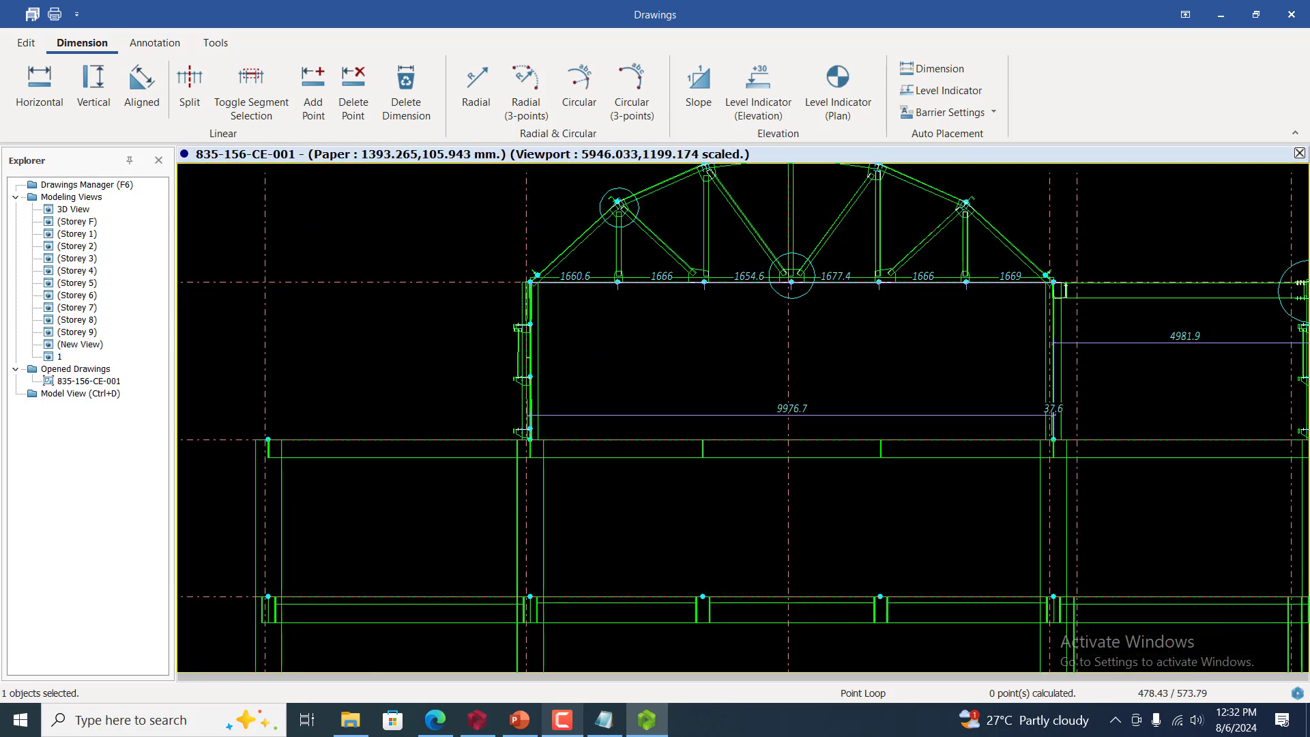
{"action": "scroll", "coordinate": [626, 393], "scroll_direction": "up", "scroll_amount": 3}
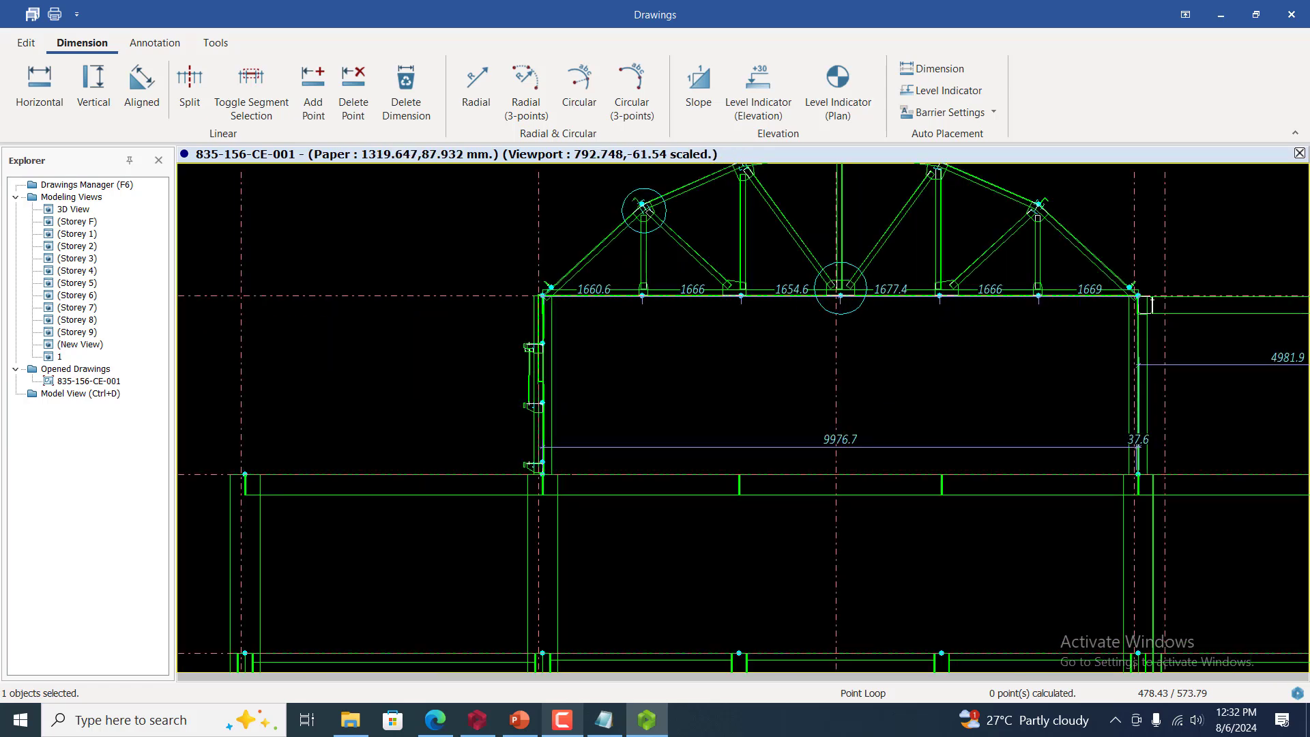
{"action": "left_click", "coordinate": [87, 91]}
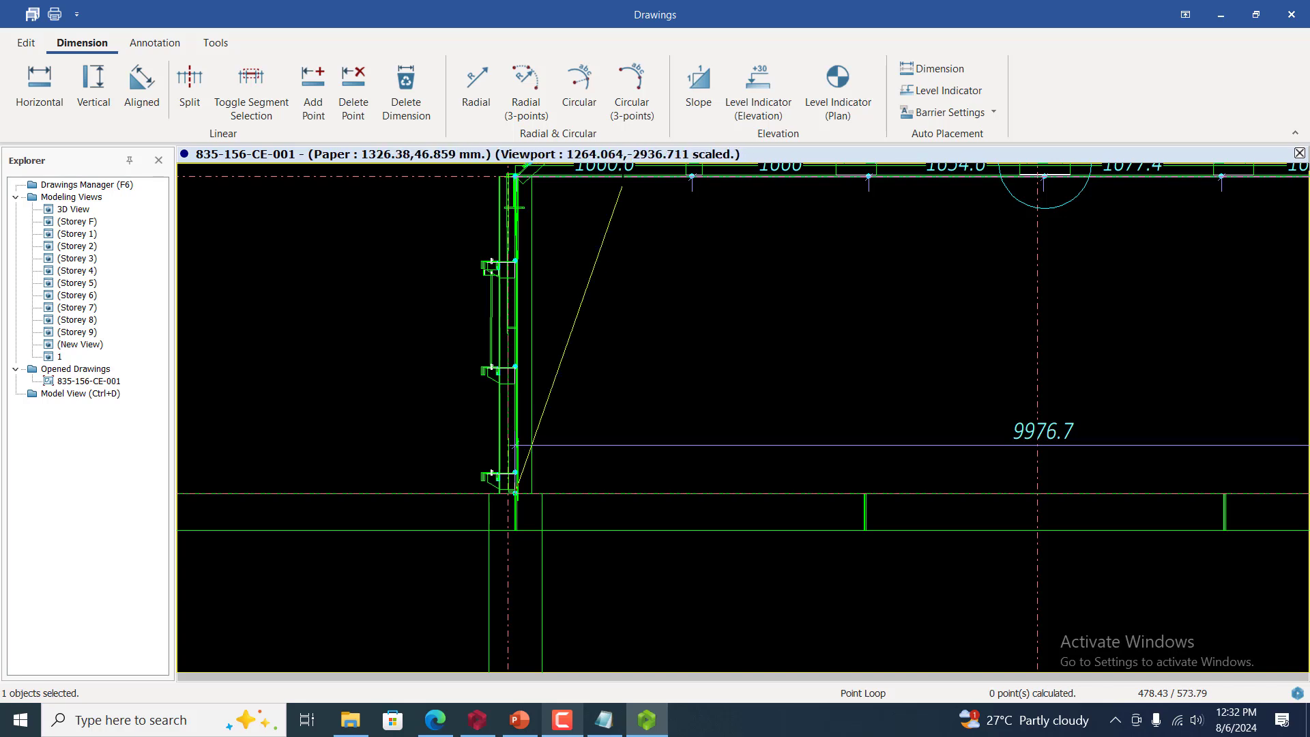
{"action": "left_click", "coordinate": [624, 177]}
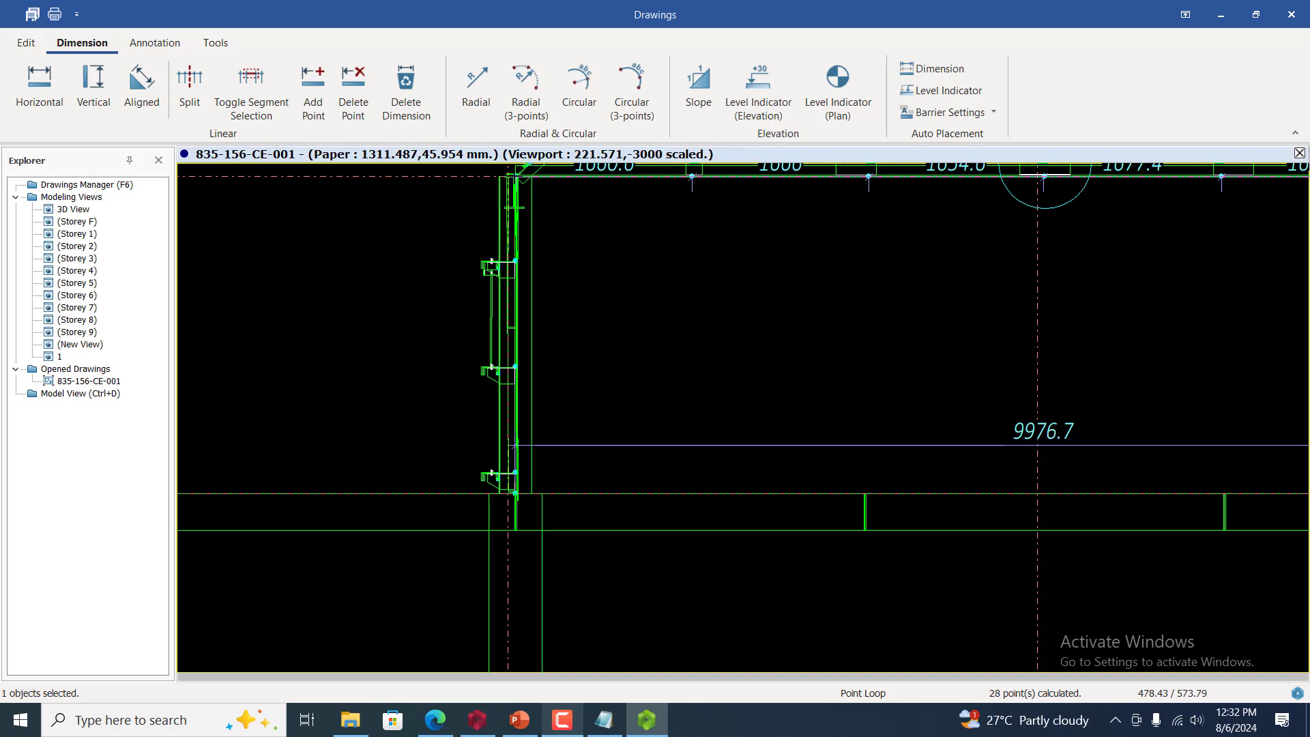
{"action": "left_click", "coordinate": [515, 177]}
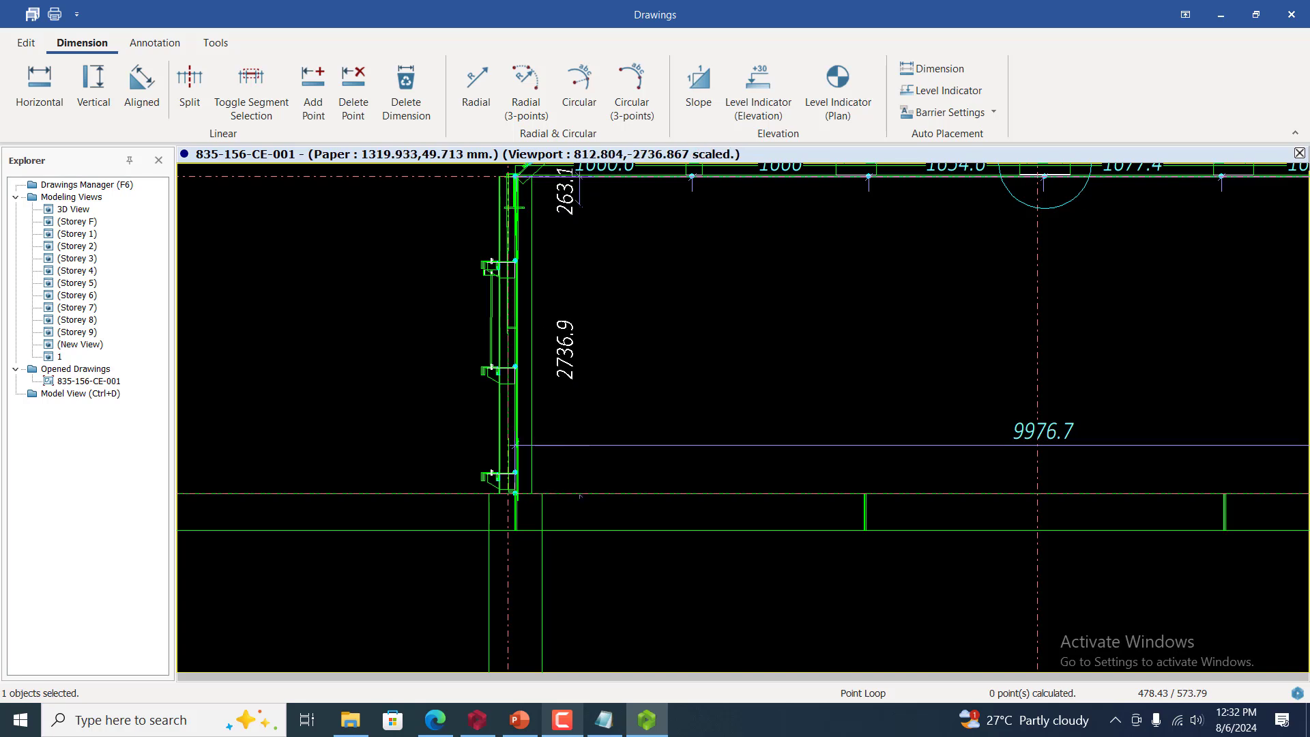
{"action": "left_click", "coordinate": [582, 177]}
{"action": "right_click", "coordinate": [574, 219]}
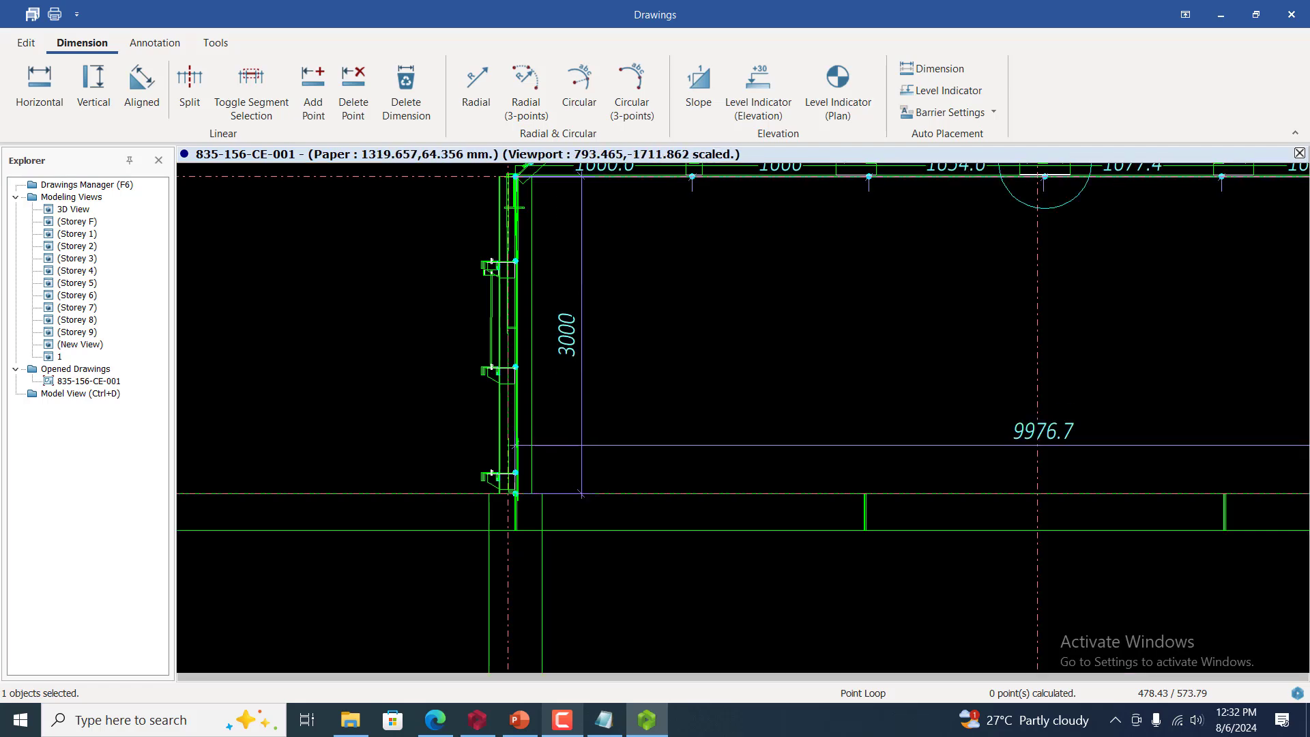
Add an aligned dimension along the diagonal truss member immediately left of the central vertical post
{"action": "scroll", "coordinate": [564, 319], "scroll_direction": "down", "scroll_amount": 7}
{"action": "scroll", "coordinate": [864, 299], "scroll_direction": "up", "scroll_amount": 6}
{"action": "scroll", "coordinate": [1267, 212], "scroll_direction": "down", "scroll_amount": 3}
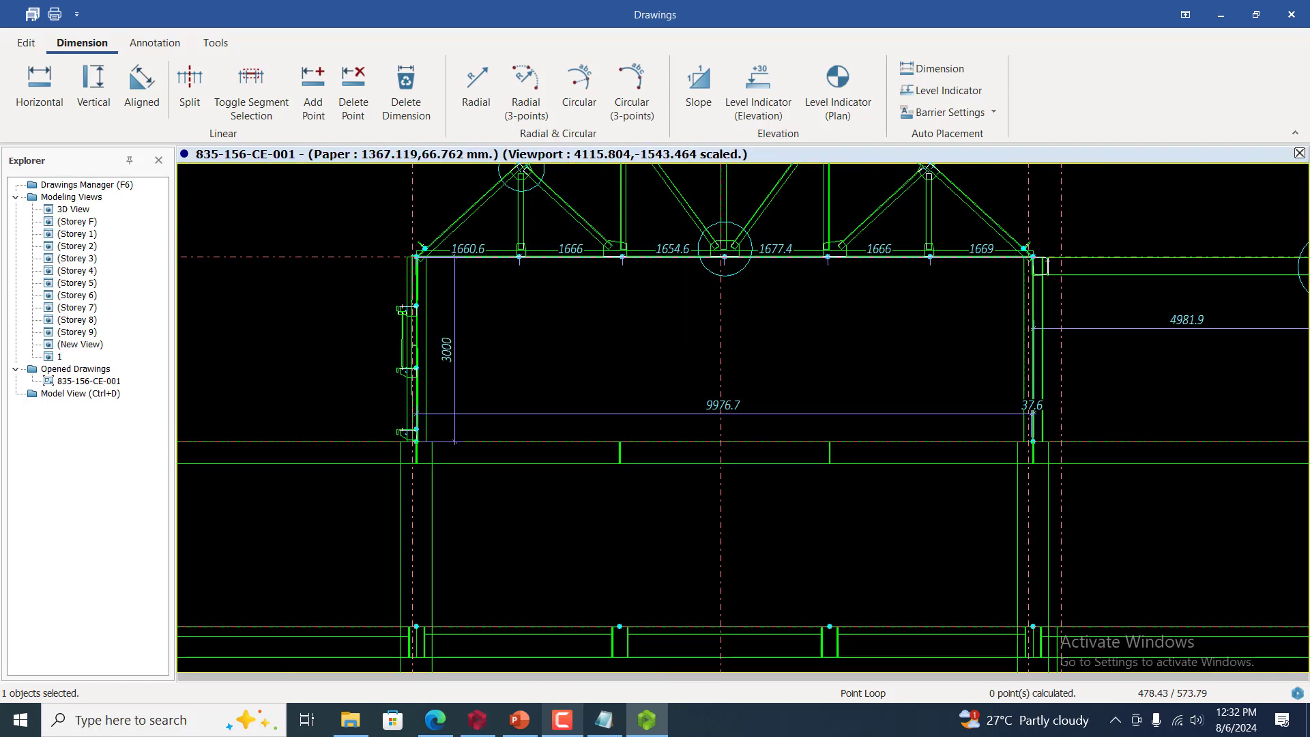
{"action": "left_click", "coordinate": [141, 93]}
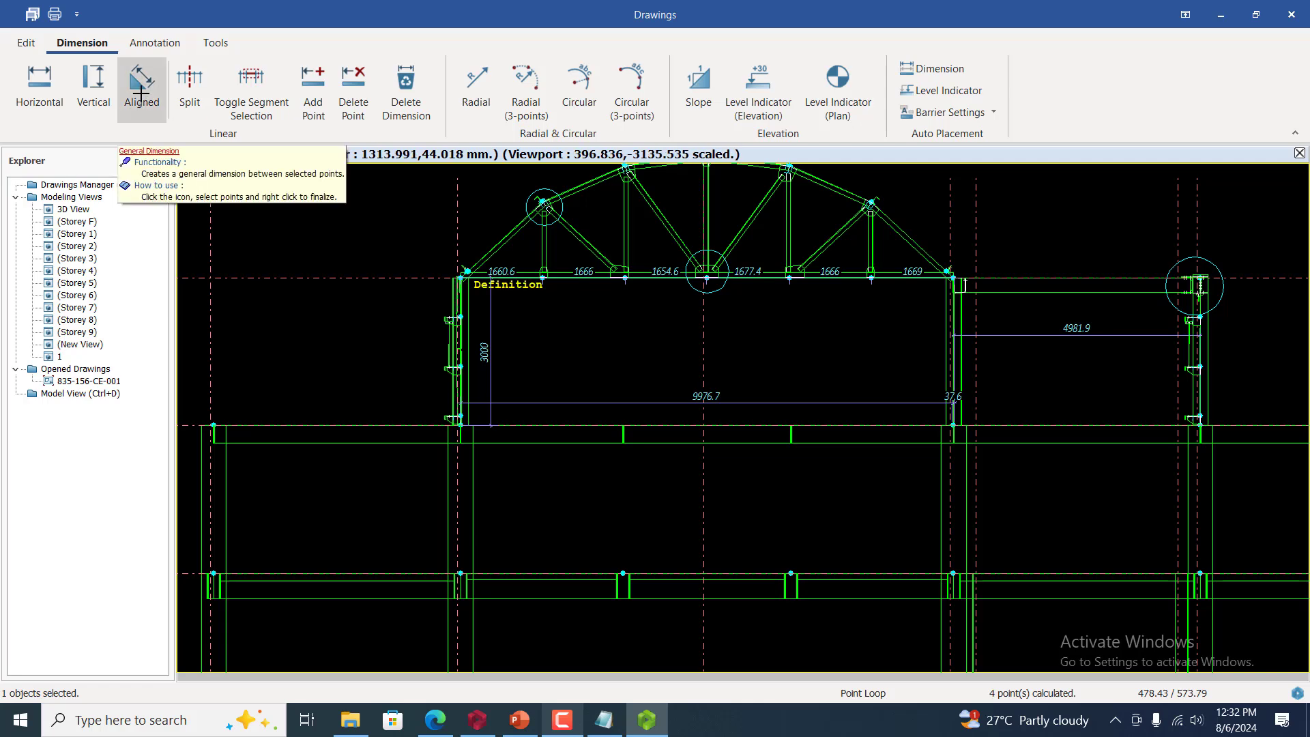
{"action": "scroll", "coordinate": [578, 212], "scroll_direction": "up", "scroll_amount": 3}
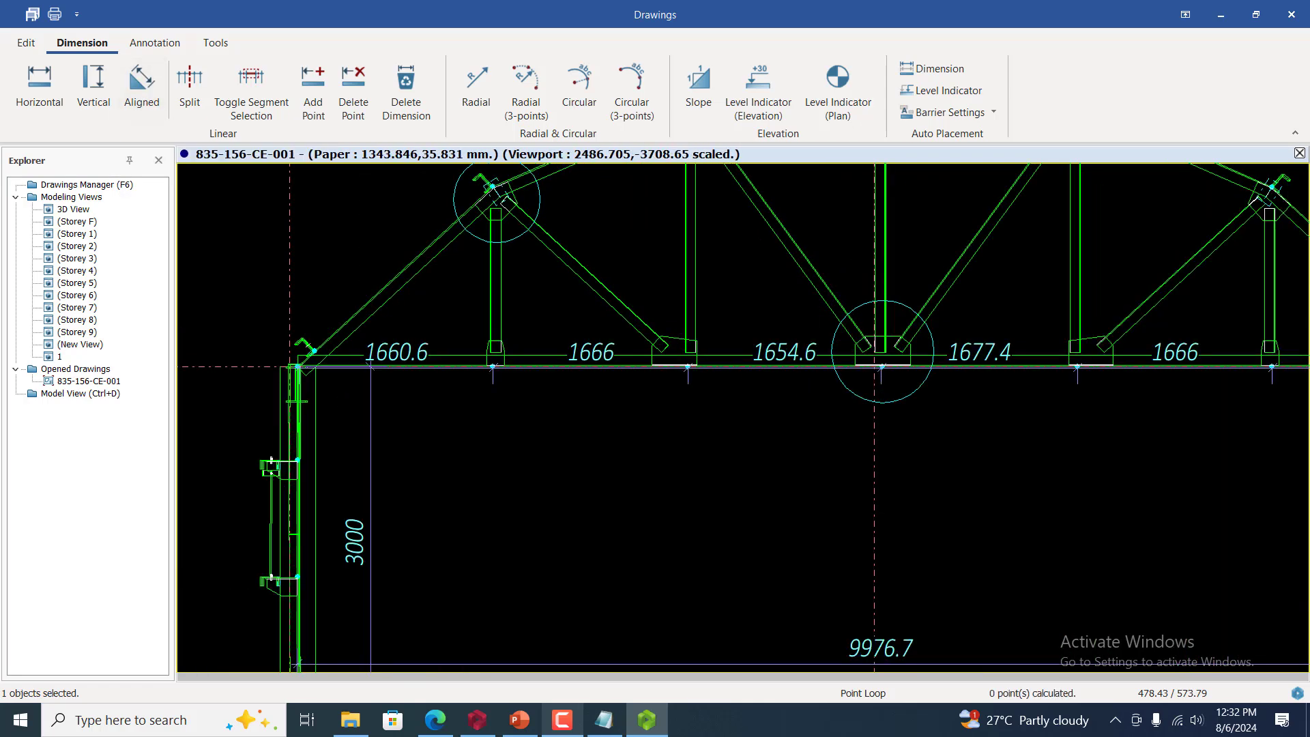
{"action": "scroll", "coordinate": [566, 286], "scroll_direction": "down", "scroll_amount": 2}
{"action": "scroll", "coordinate": [687, 222], "scroll_direction": "up", "scroll_amount": 1}
{"action": "scroll", "coordinate": [649, 208], "scroll_direction": "down", "scroll_amount": 1}
{"action": "scroll", "coordinate": [686, 195], "scroll_direction": "up", "scroll_amount": 2}
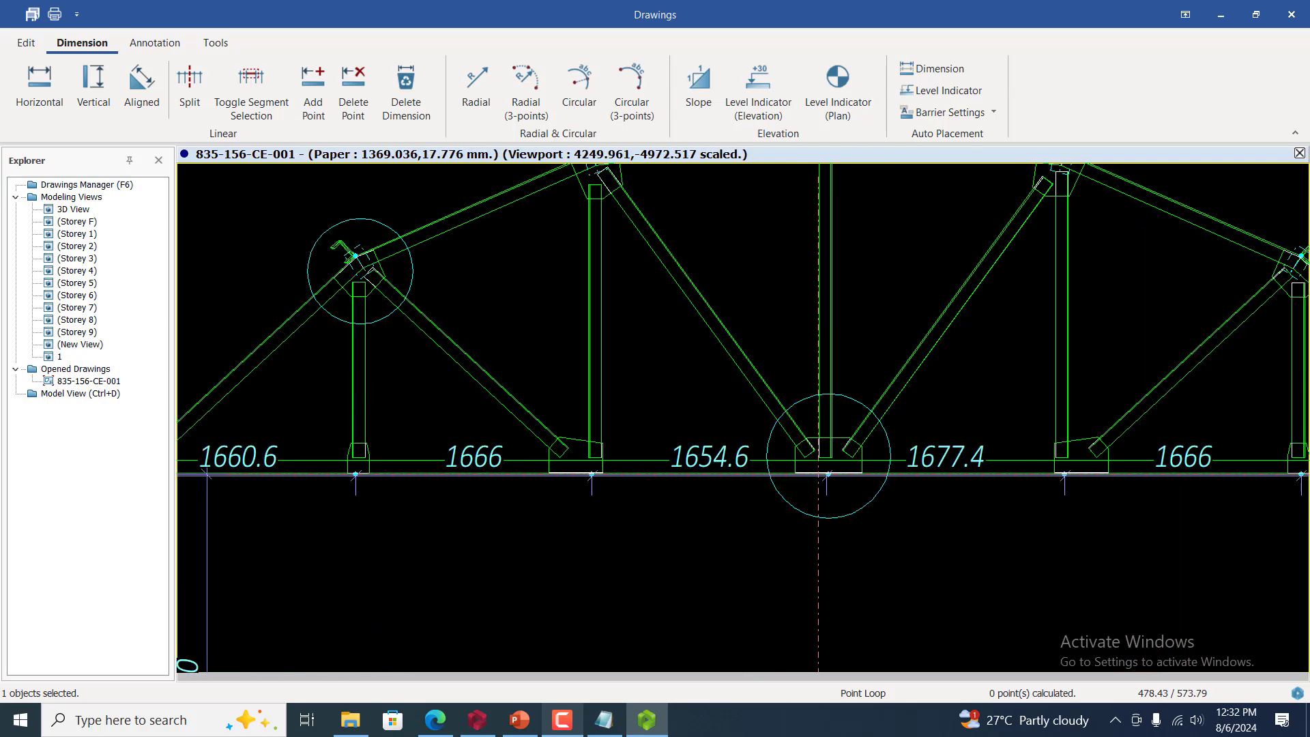
{"action": "scroll", "coordinate": [634, 254], "scroll_direction": "down", "scroll_amount": 1}
{"action": "scroll", "coordinate": [726, 171], "scroll_direction": "up", "scroll_amount": 1}
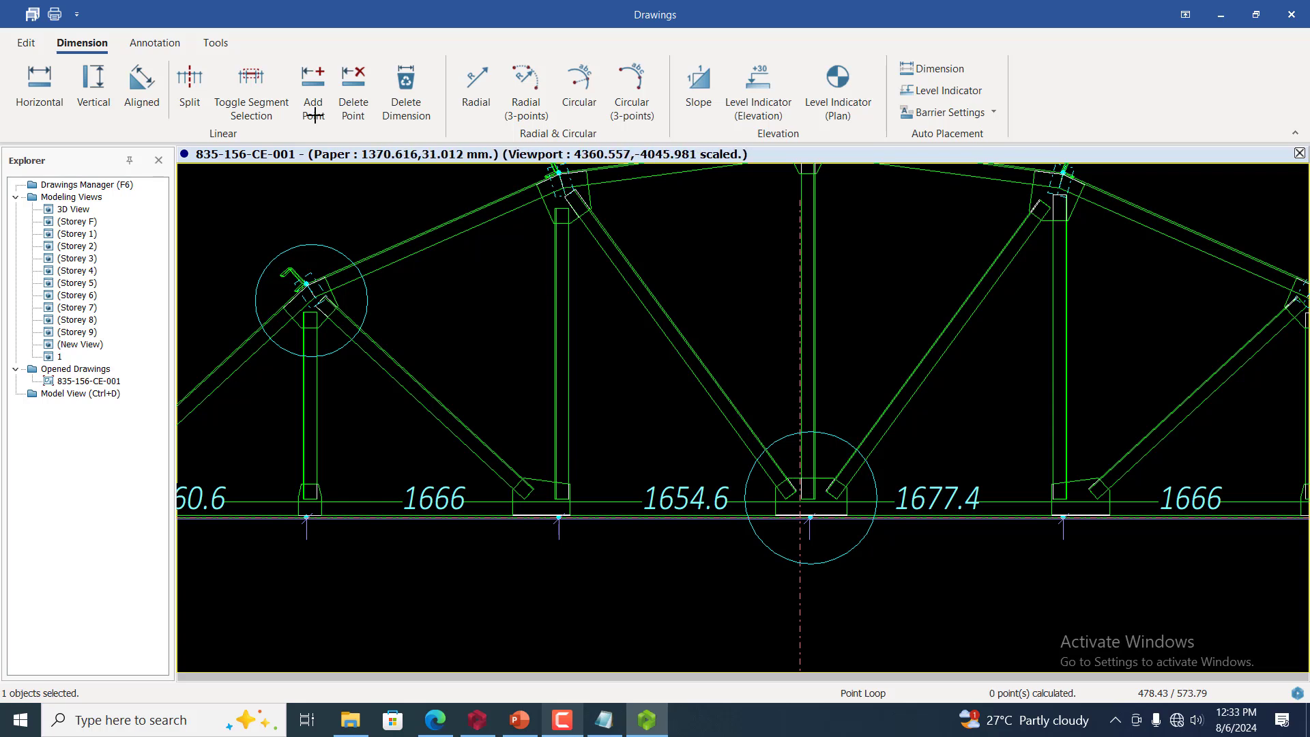
{"action": "left_click", "coordinate": [138, 89]}
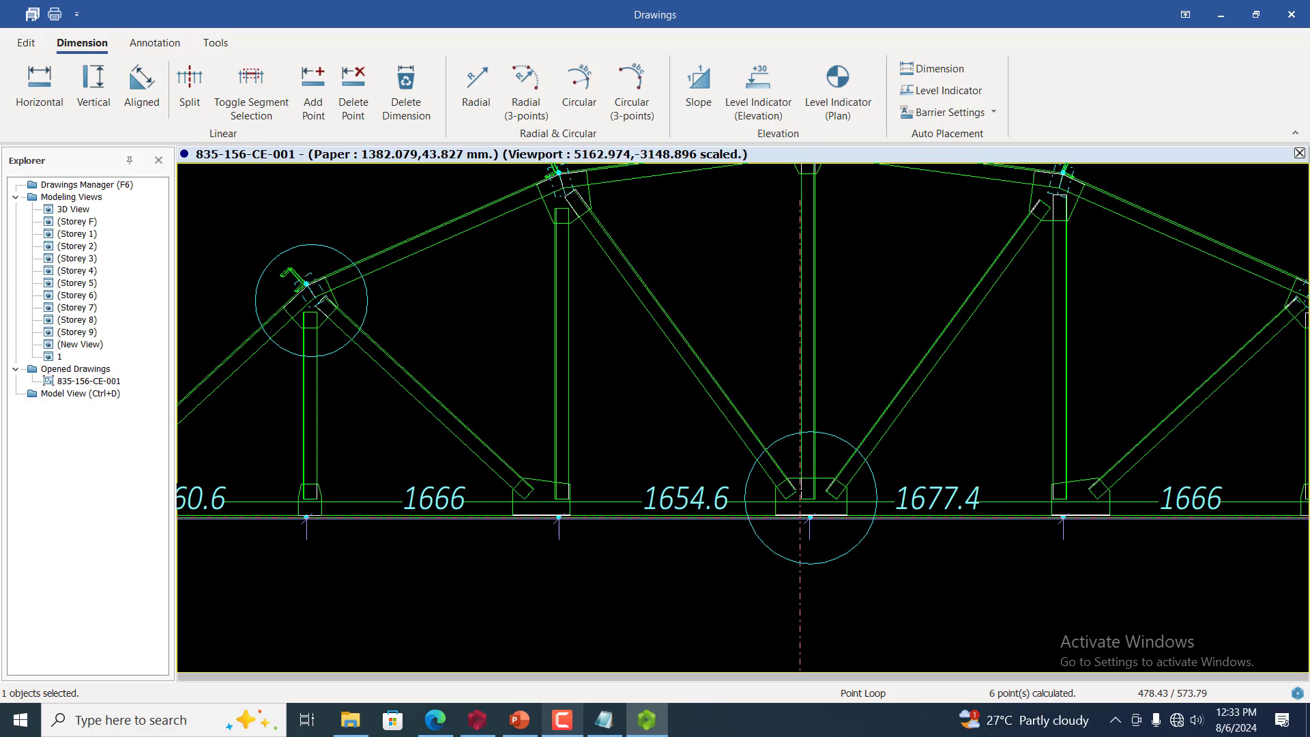
{"action": "left_click", "coordinate": [795, 491]}
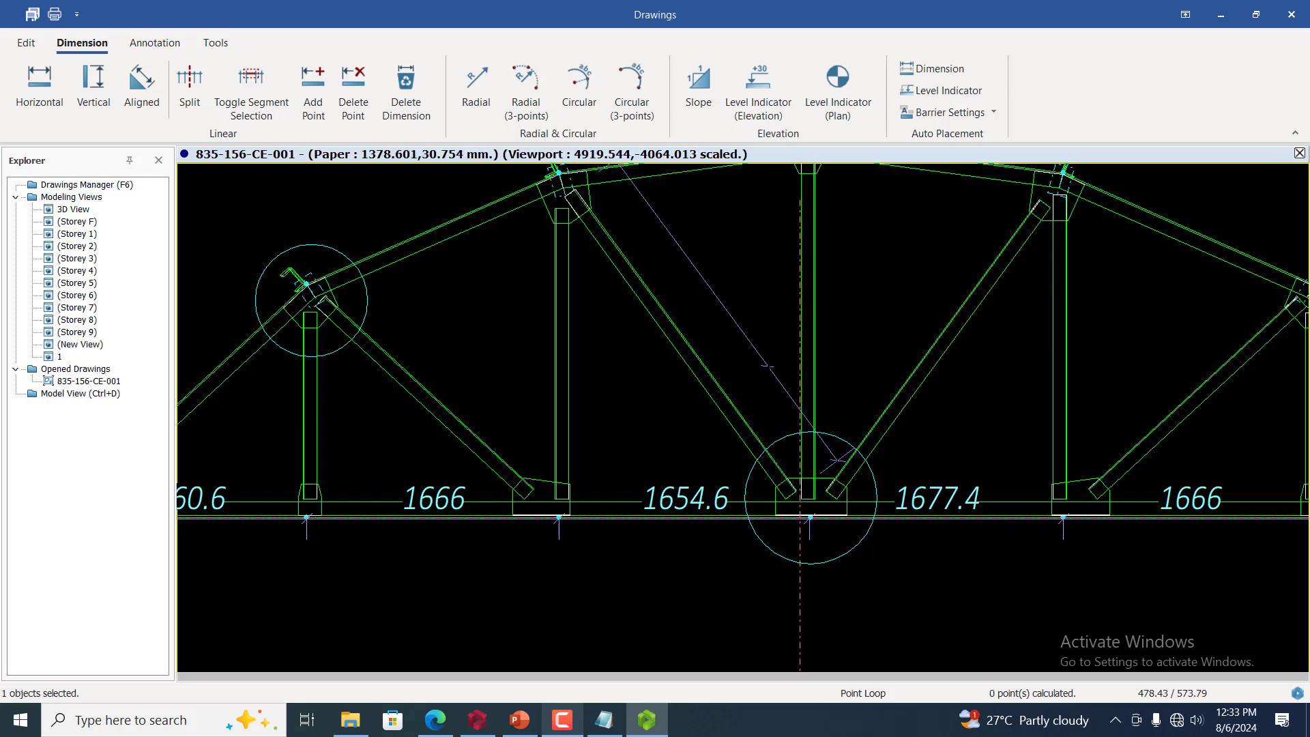
{"action": "scroll", "coordinate": [744, 377], "scroll_direction": "down", "scroll_amount": 1}
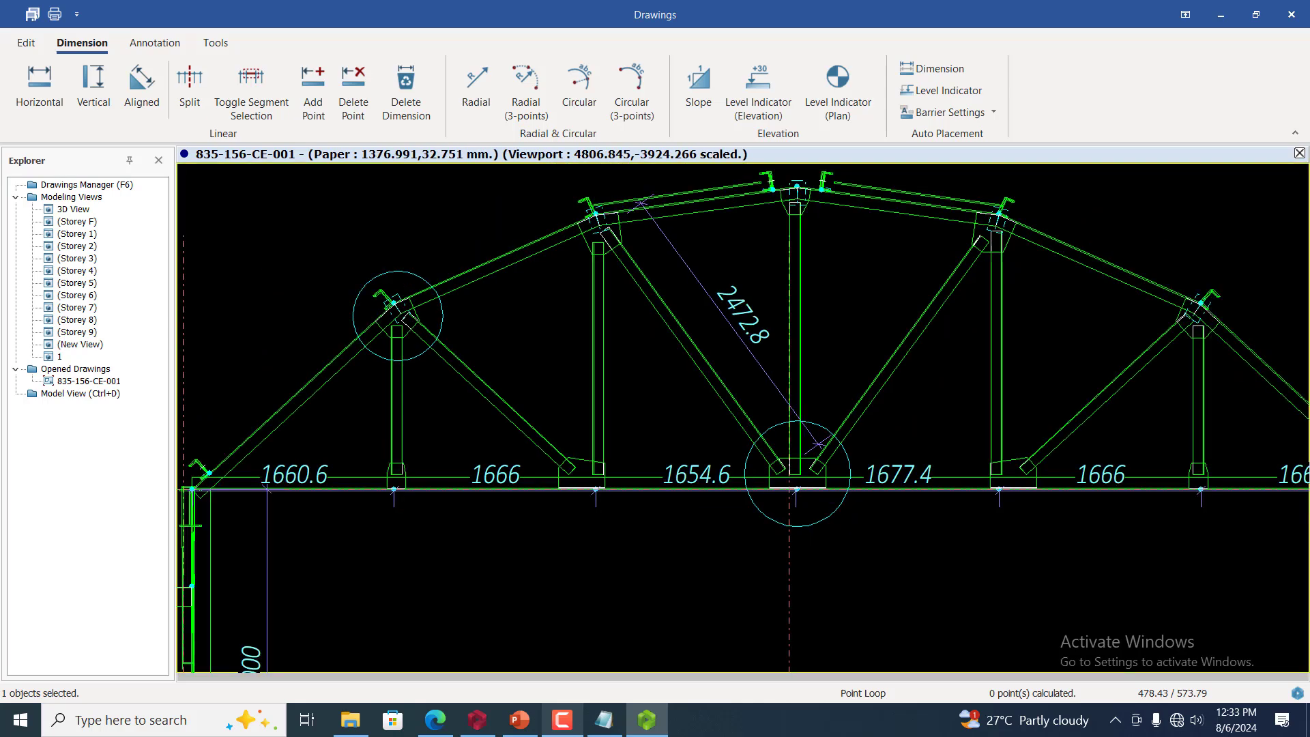
{"action": "scroll", "coordinate": [817, 444], "scroll_direction": "down", "scroll_amount": 2}
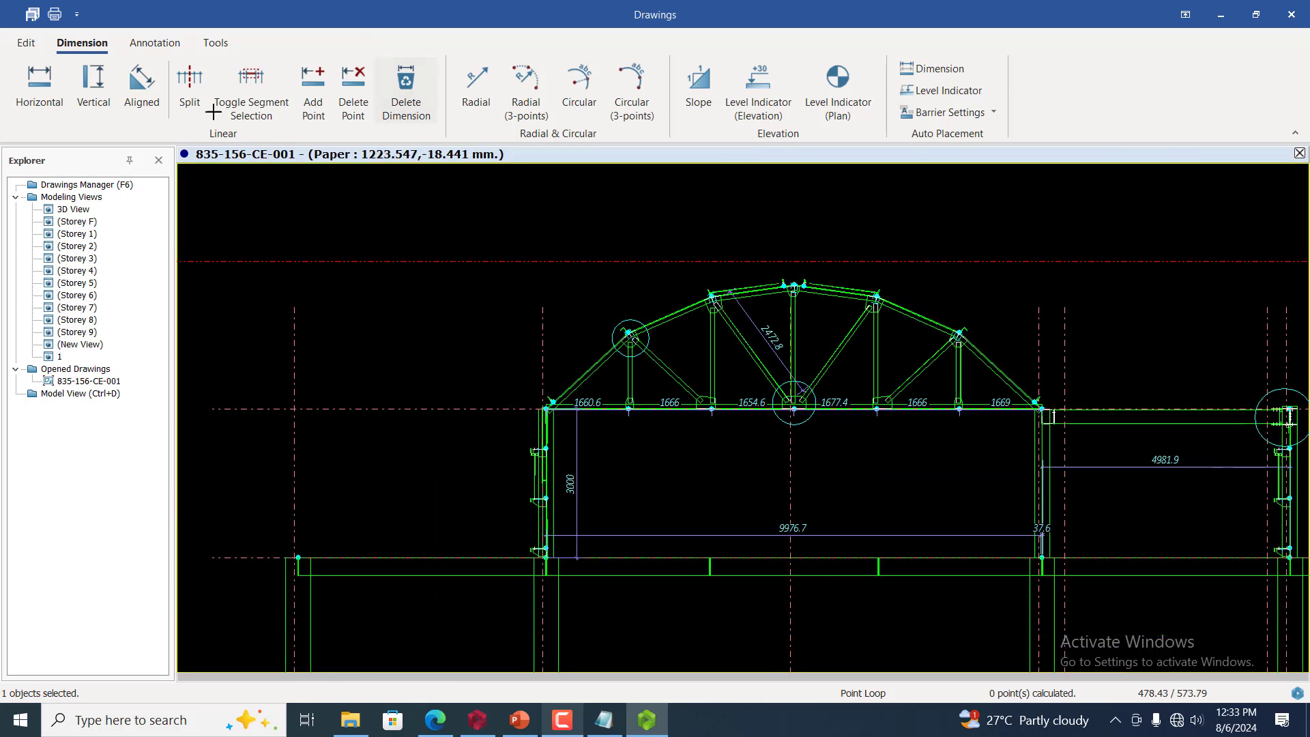
Try to annotate the selected profiles in the elevation drawing
{"action": "left_click", "coordinate": [167, 39]}
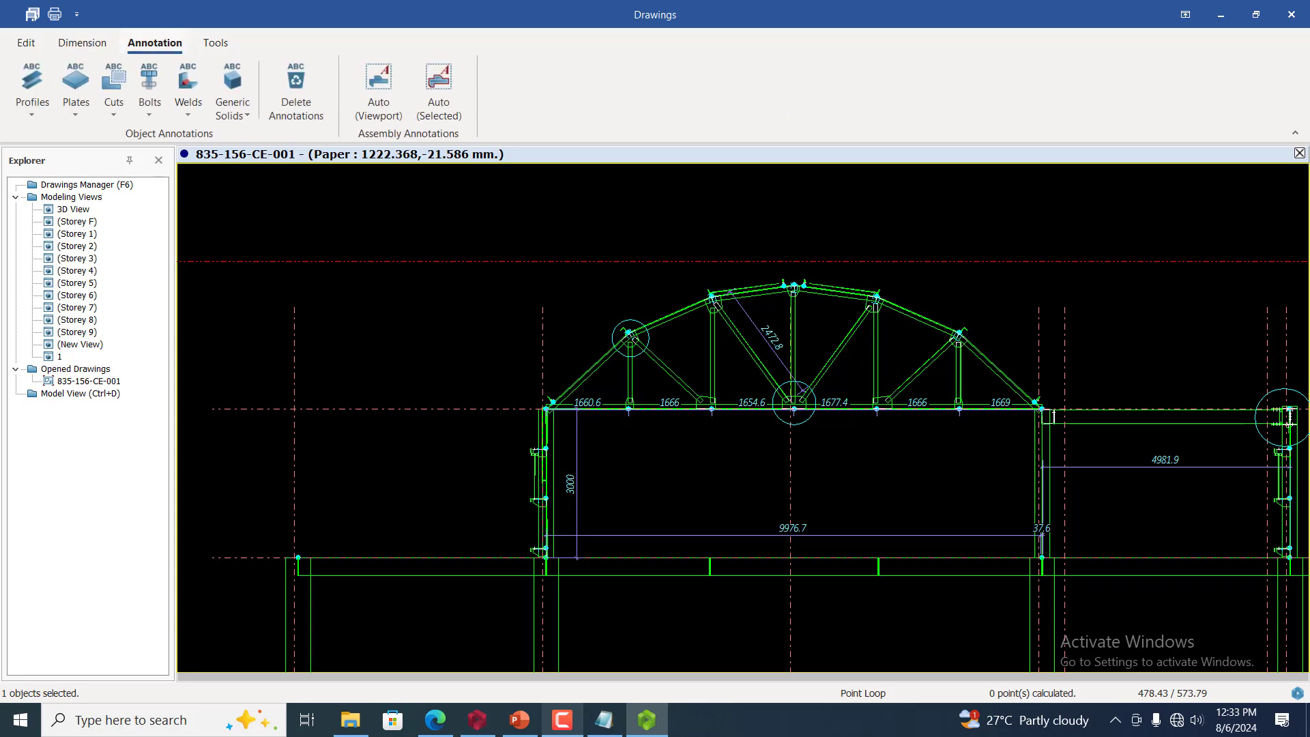
{"action": "left_click", "coordinate": [83, 45]}
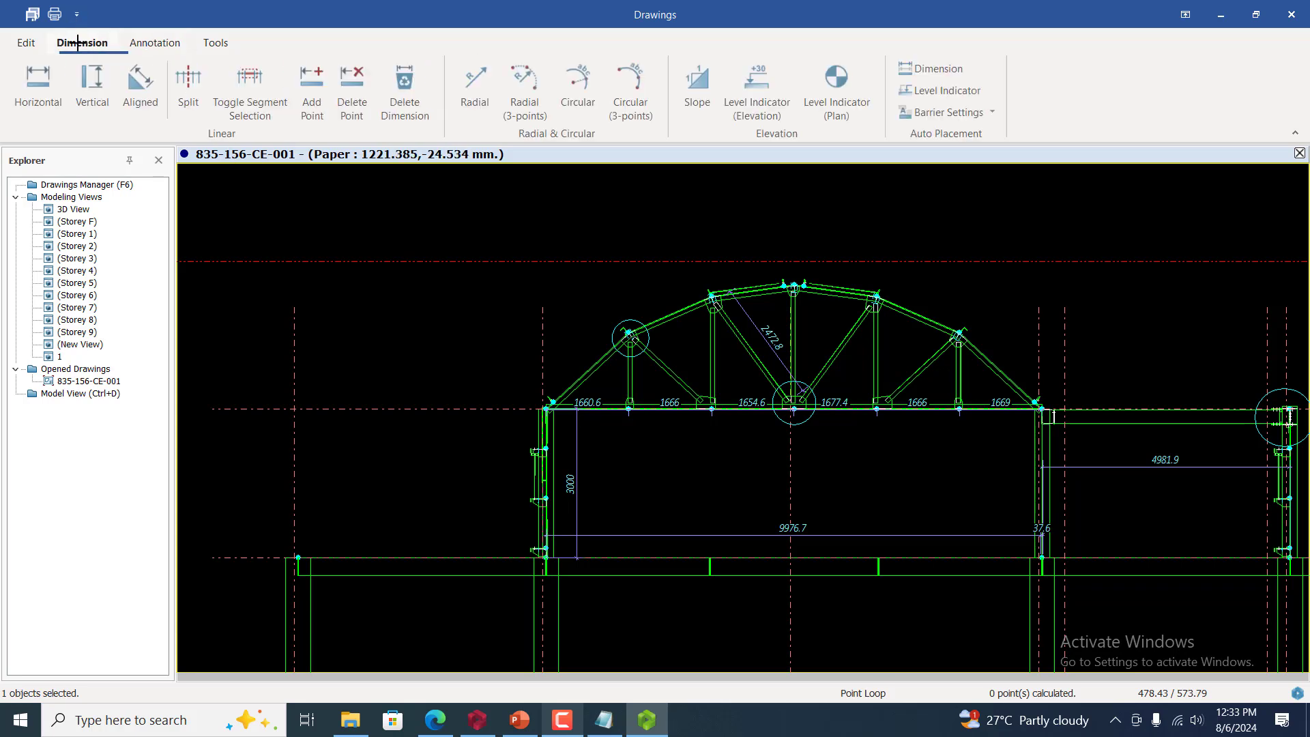
{"action": "left_click", "coordinate": [132, 47]}
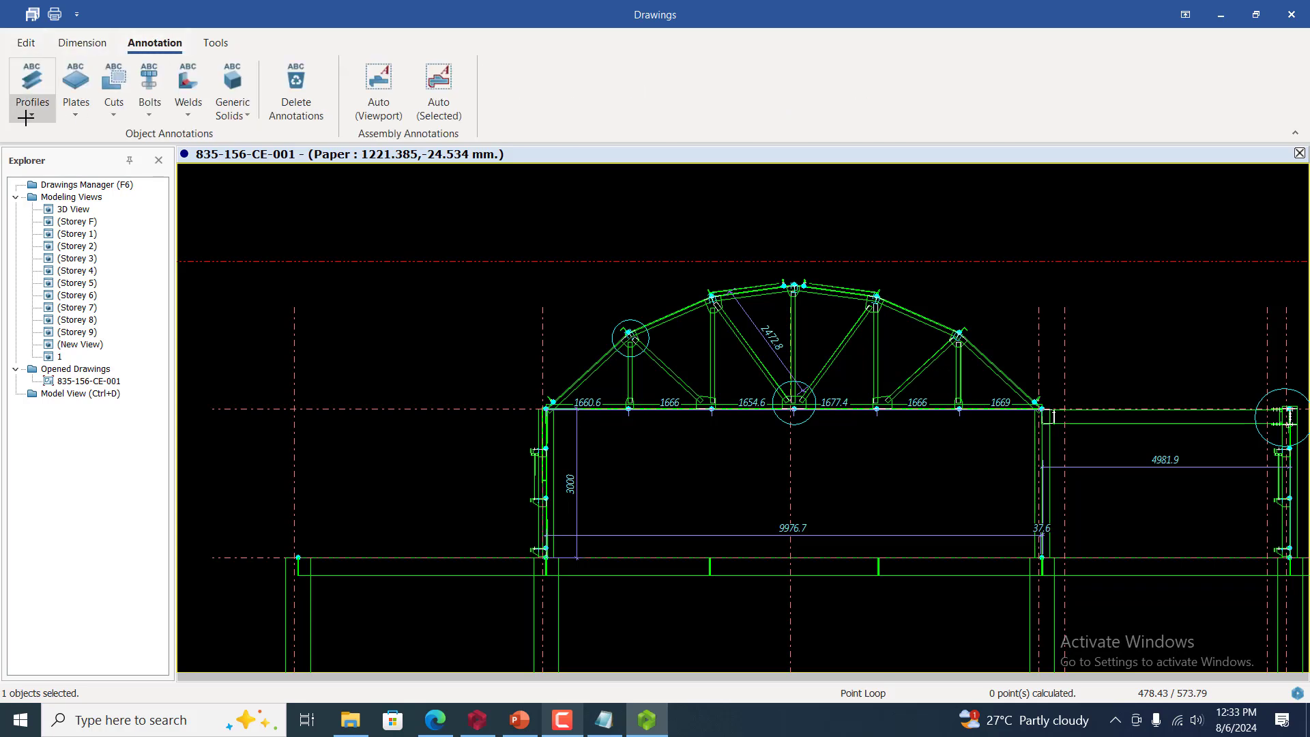
{"action": "left_click", "coordinate": [26, 115]}
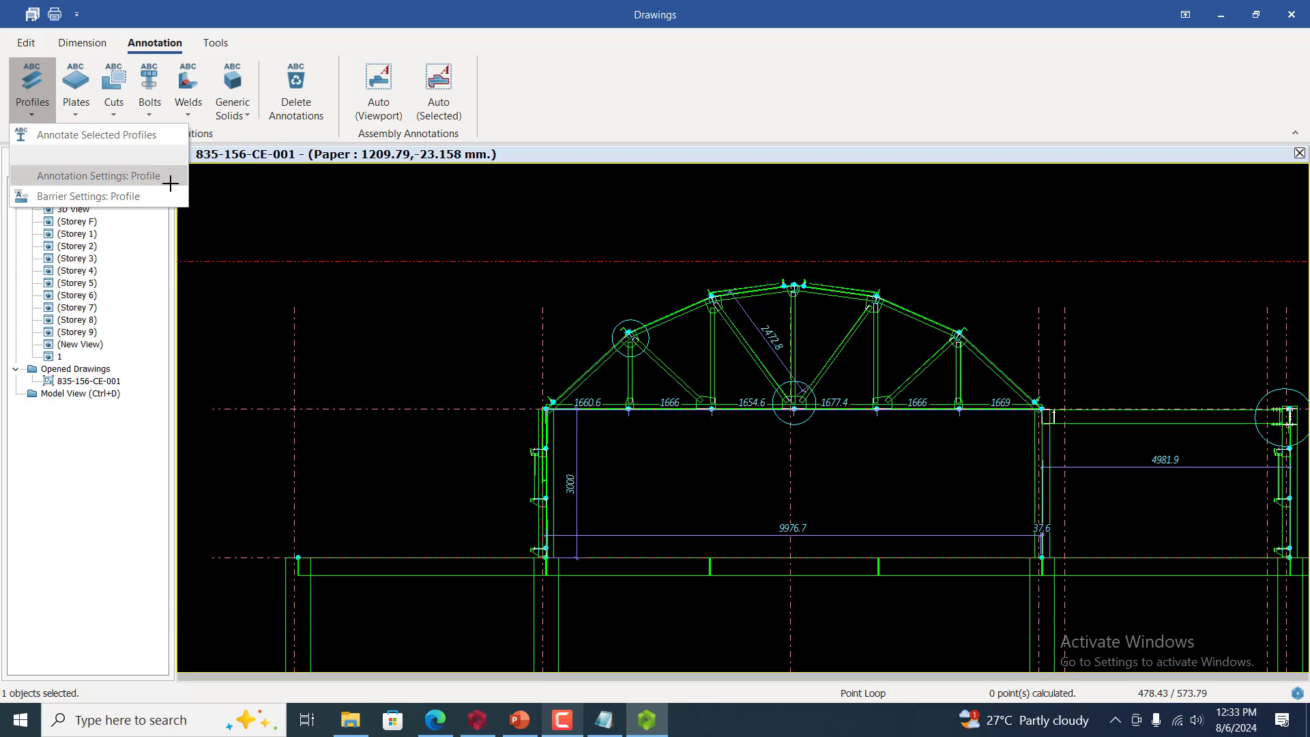
{"action": "left_click", "coordinate": [146, 134]}
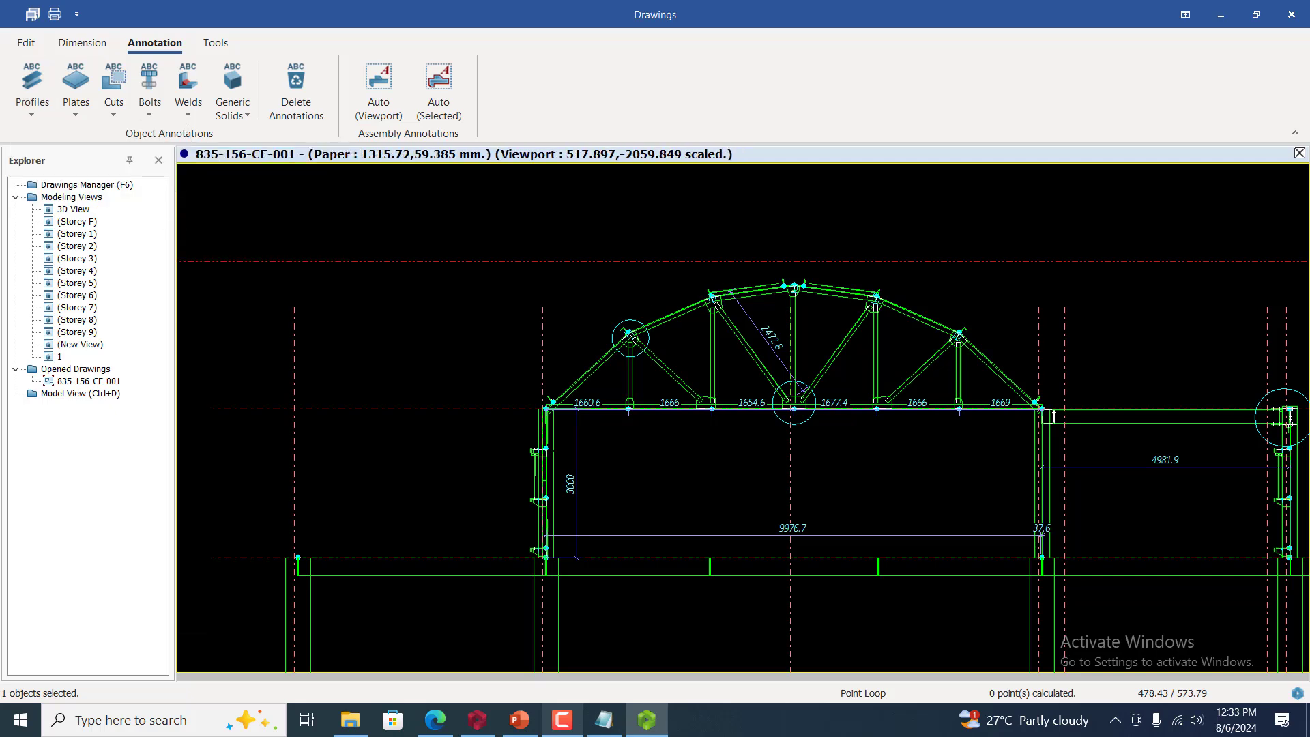
Examine the profile size labels in the B-C con1 connection details and compare them with the elevation
{"action": "scroll", "coordinate": [556, 398], "scroll_direction": "down", "scroll_amount": 2}
{"action": "scroll", "coordinate": [969, 436], "scroll_direction": "up", "scroll_amount": 5}
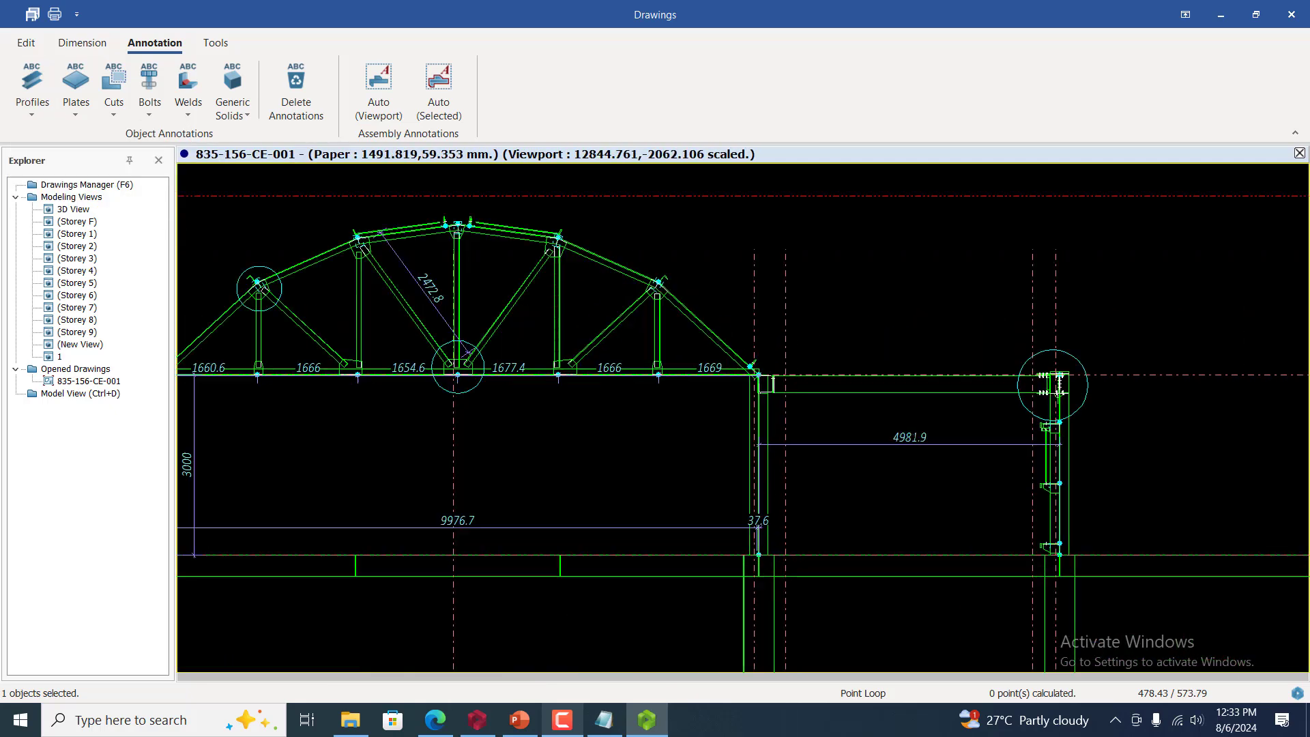
{"action": "scroll", "coordinate": [920, 366], "scroll_direction": "down", "scroll_amount": 5}
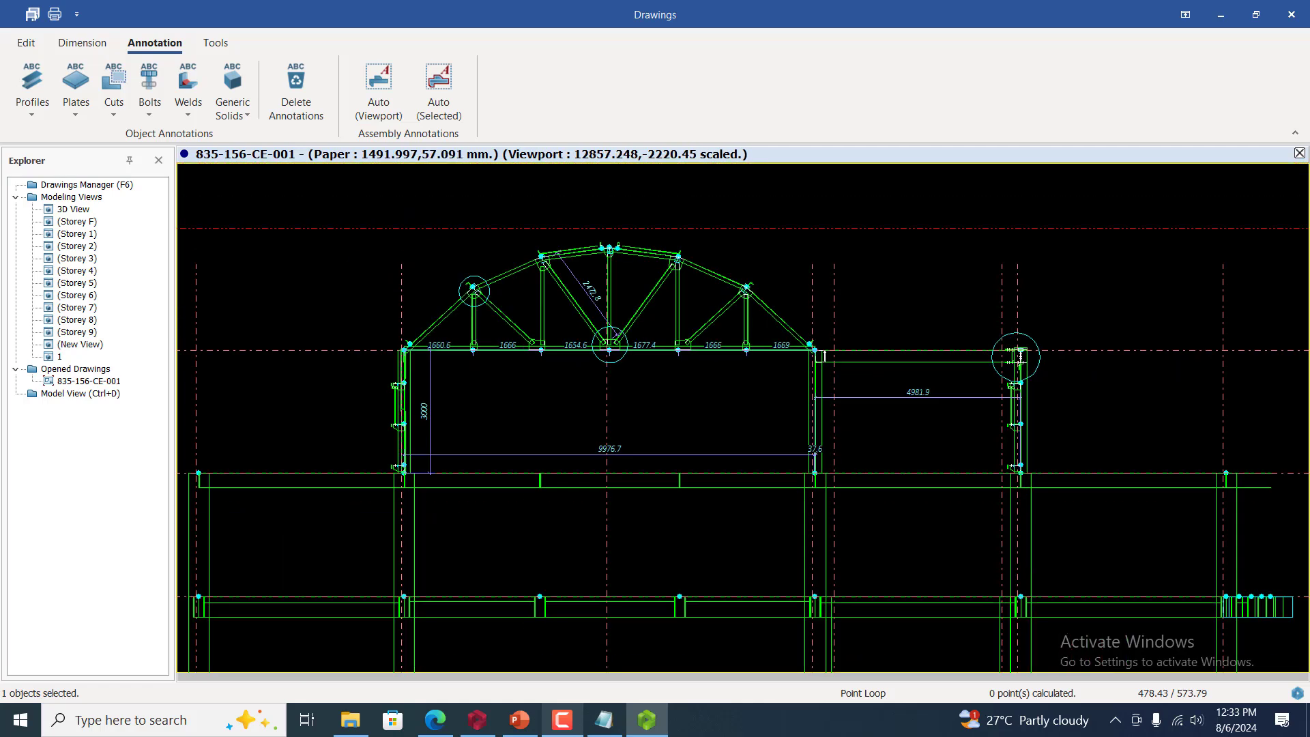
{"action": "scroll", "coordinate": [717, 361], "scroll_direction": "down", "scroll_amount": 4}
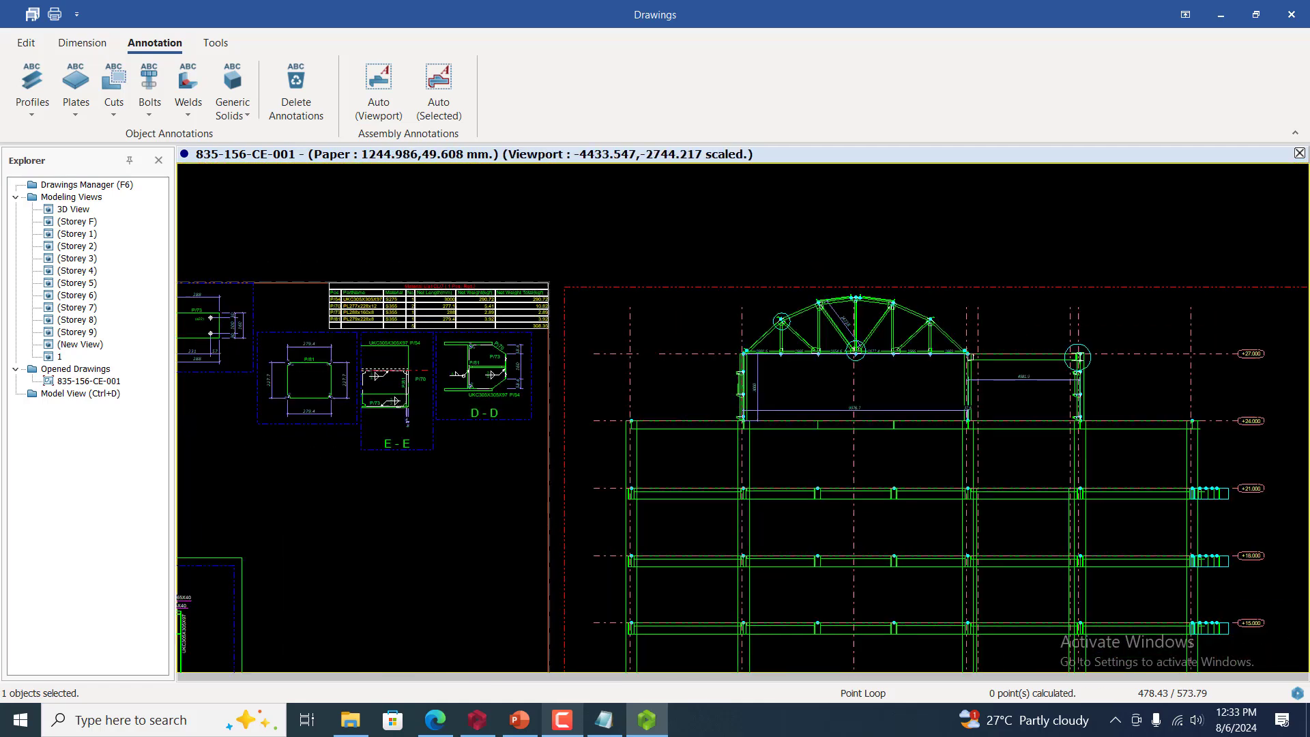
{"action": "scroll", "coordinate": [295, 519], "scroll_direction": "up", "scroll_amount": 8}
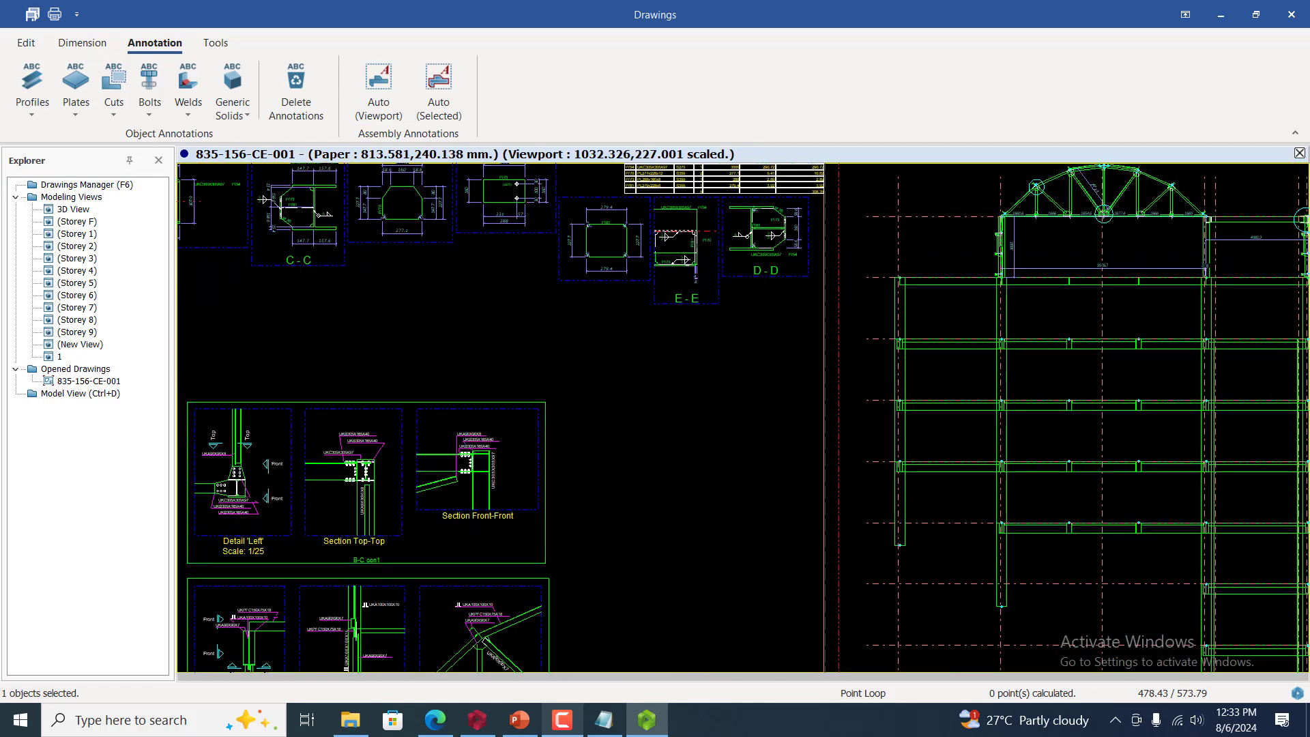
{"action": "scroll", "coordinate": [673, 409], "scroll_direction": "down", "scroll_amount": 3}
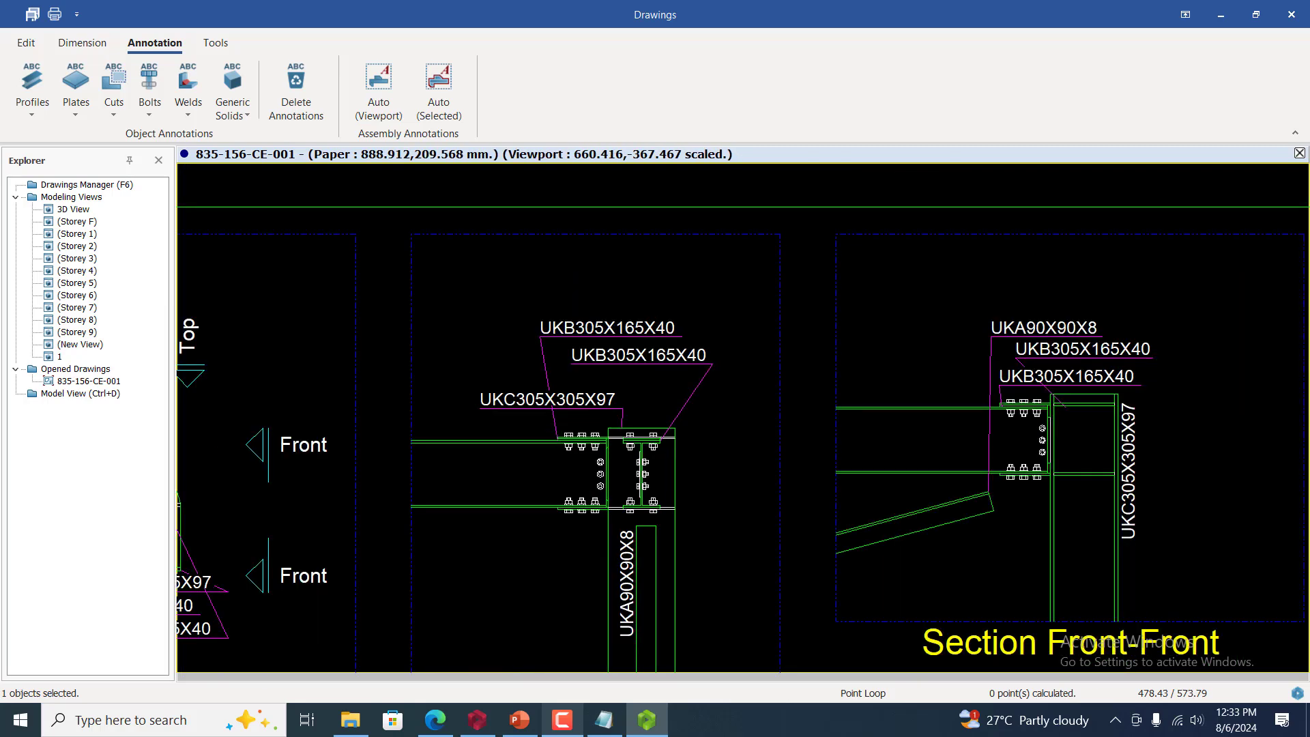
{"action": "scroll", "coordinate": [673, 409], "scroll_direction": "down", "scroll_amount": 3}
{"action": "scroll", "coordinate": [444, 369], "scroll_direction": "up", "scroll_amount": 6}
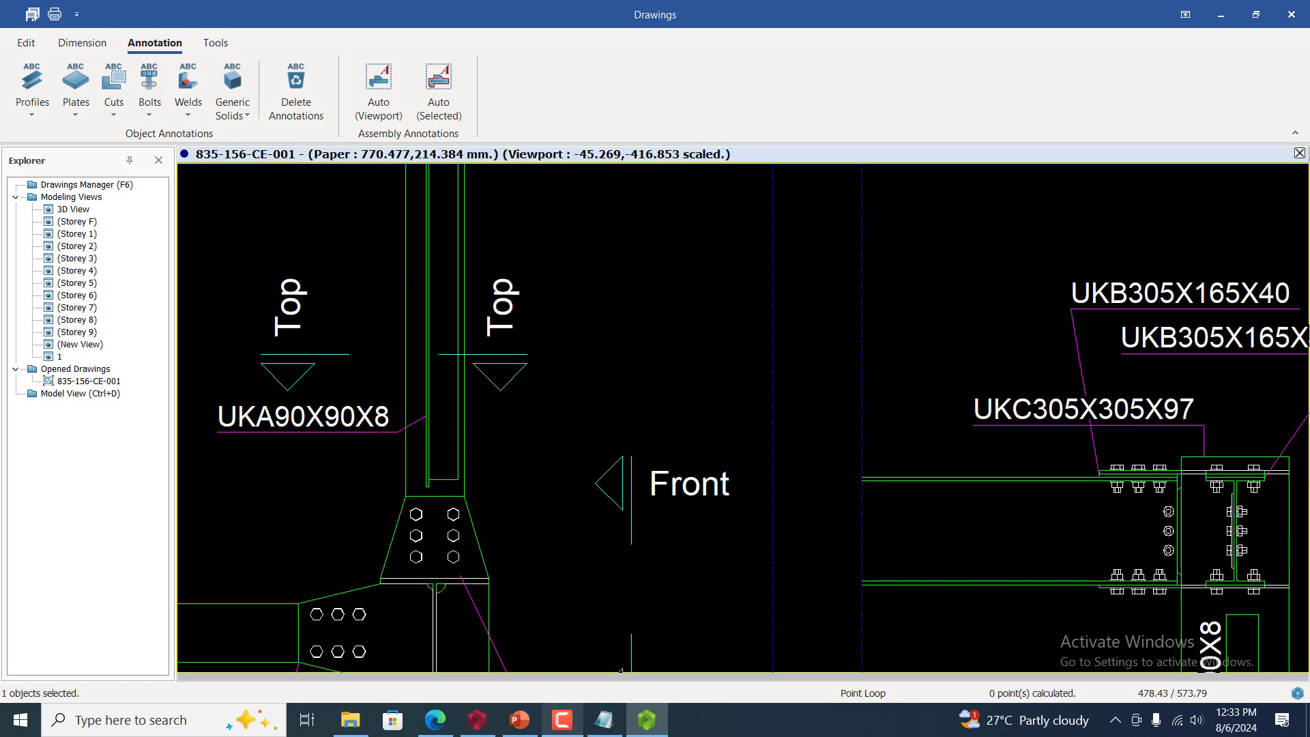
{"action": "scroll", "coordinate": [375, 378], "scroll_direction": "down", "scroll_amount": 3}
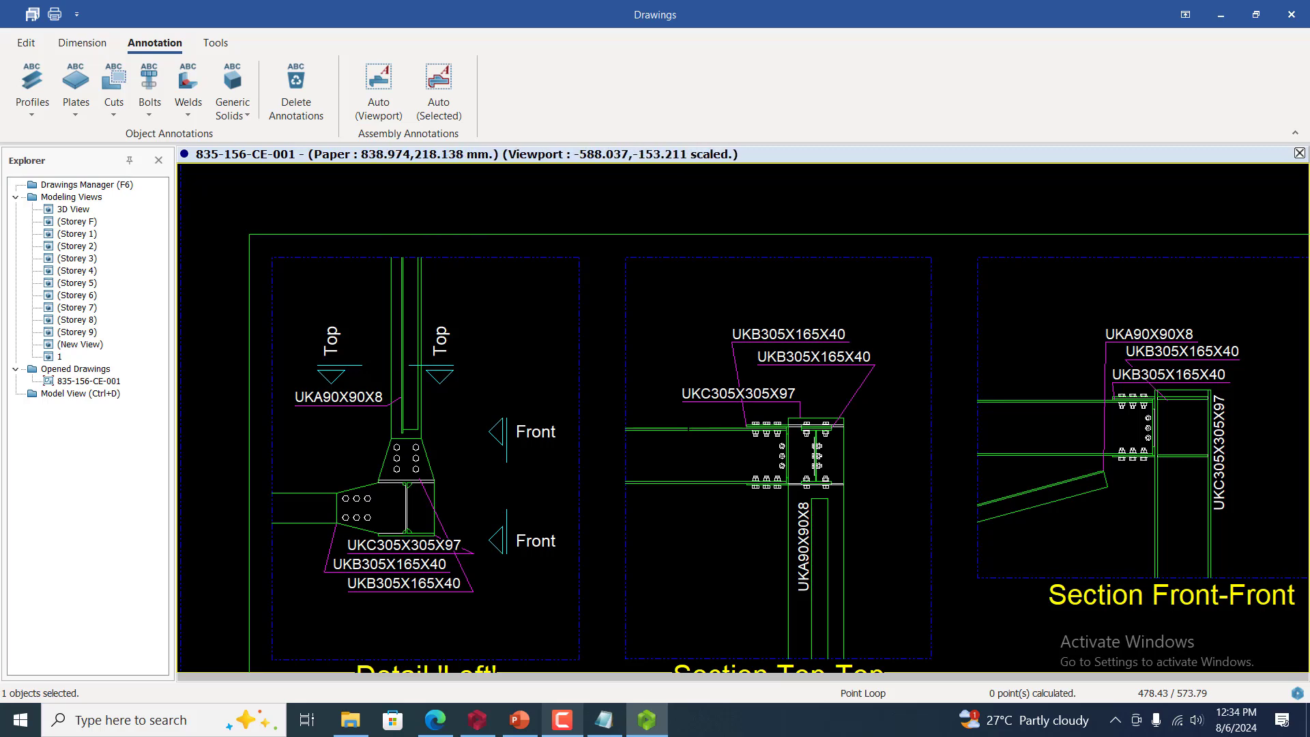
{"action": "scroll", "coordinate": [568, 453], "scroll_direction": "down", "scroll_amount": 4}
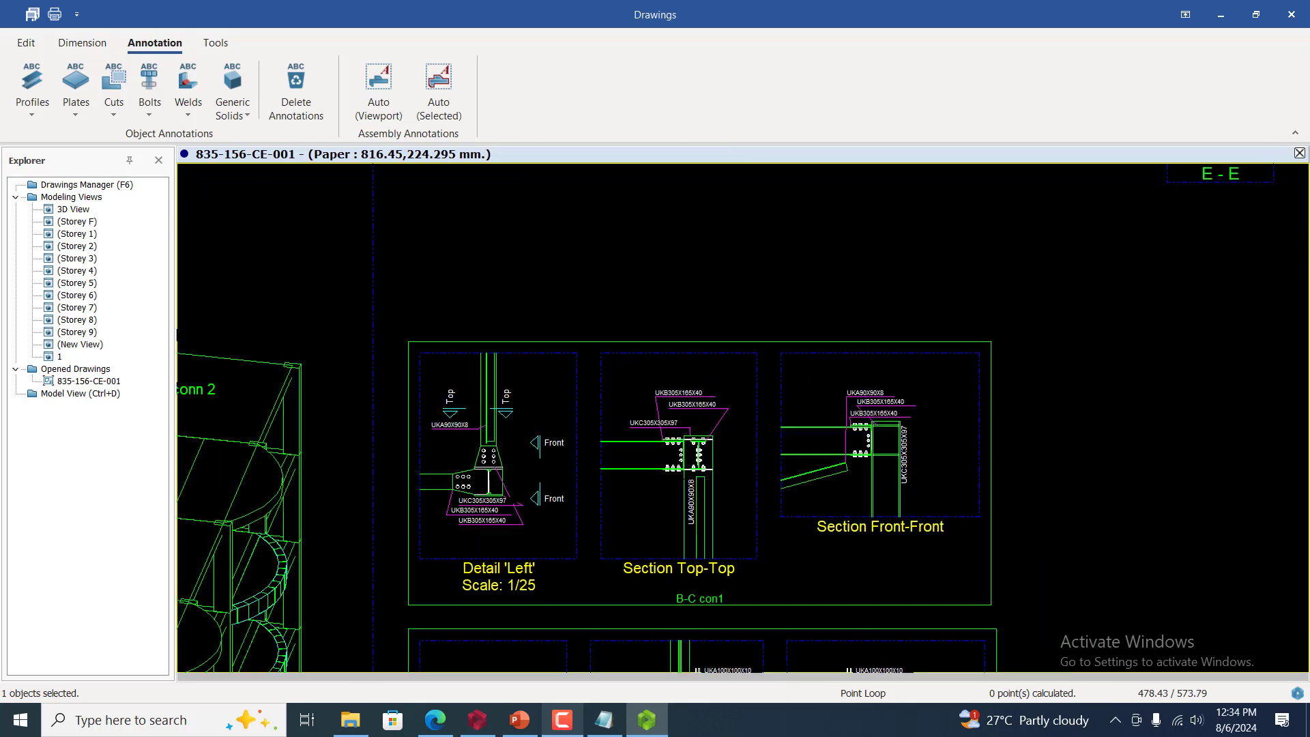
{"action": "scroll", "coordinate": [768, 487], "scroll_direction": "up", "scroll_amount": 5}
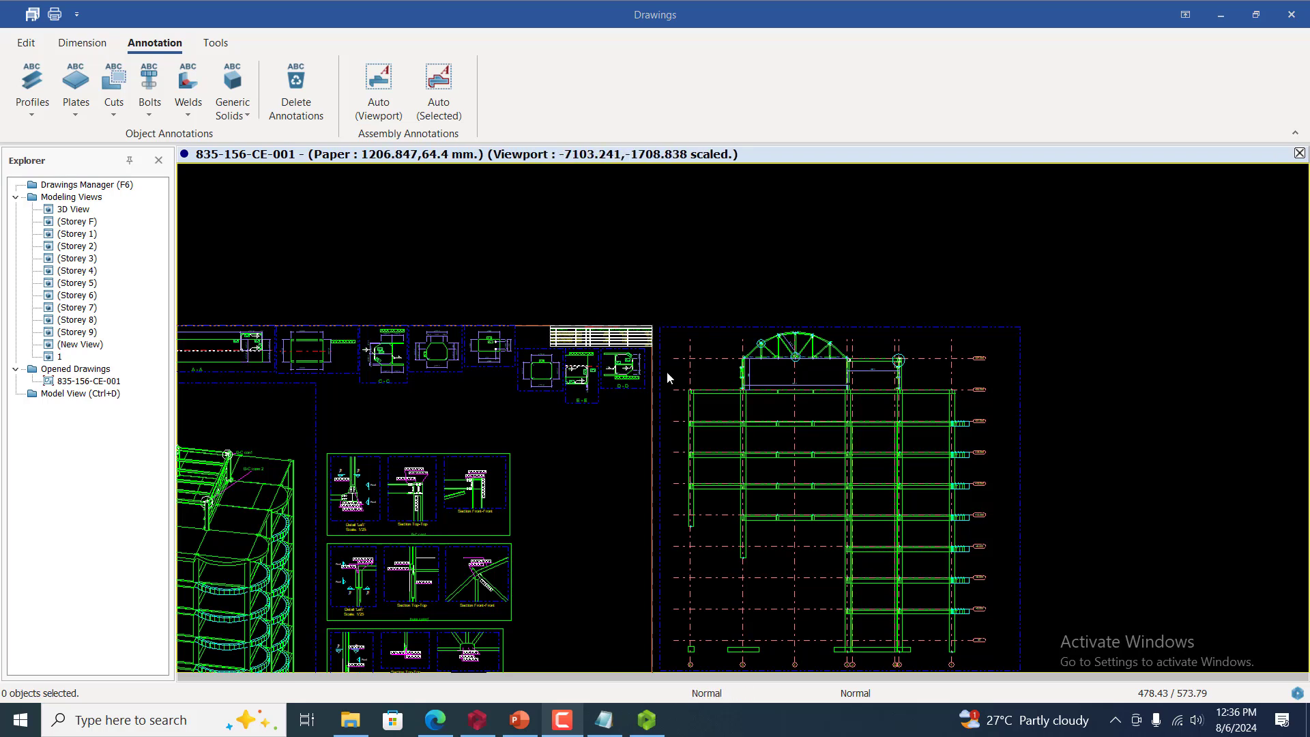
{"action": "scroll", "coordinate": [667, 373], "scroll_direction": "down", "scroll_amount": 1}
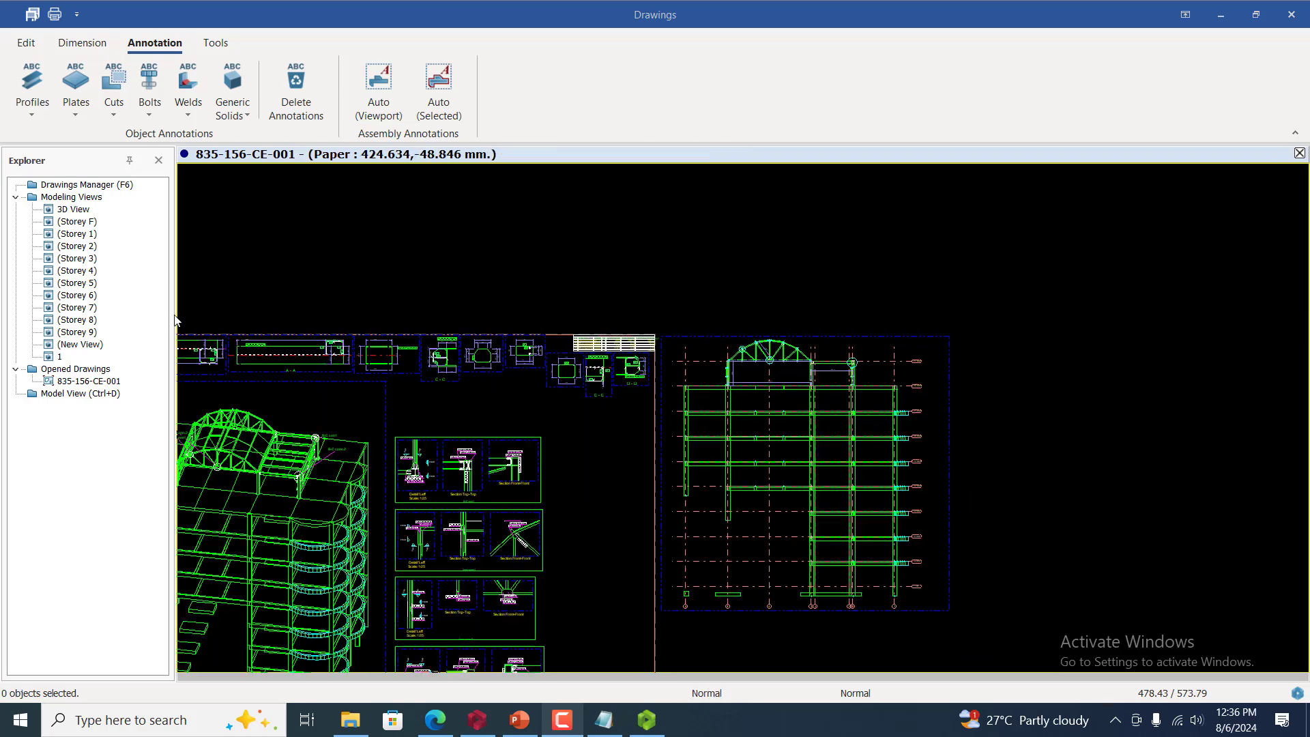
Switch from the drawing to the model and open its 3D View
{"action": "double_click", "coordinate": [70, 395]}
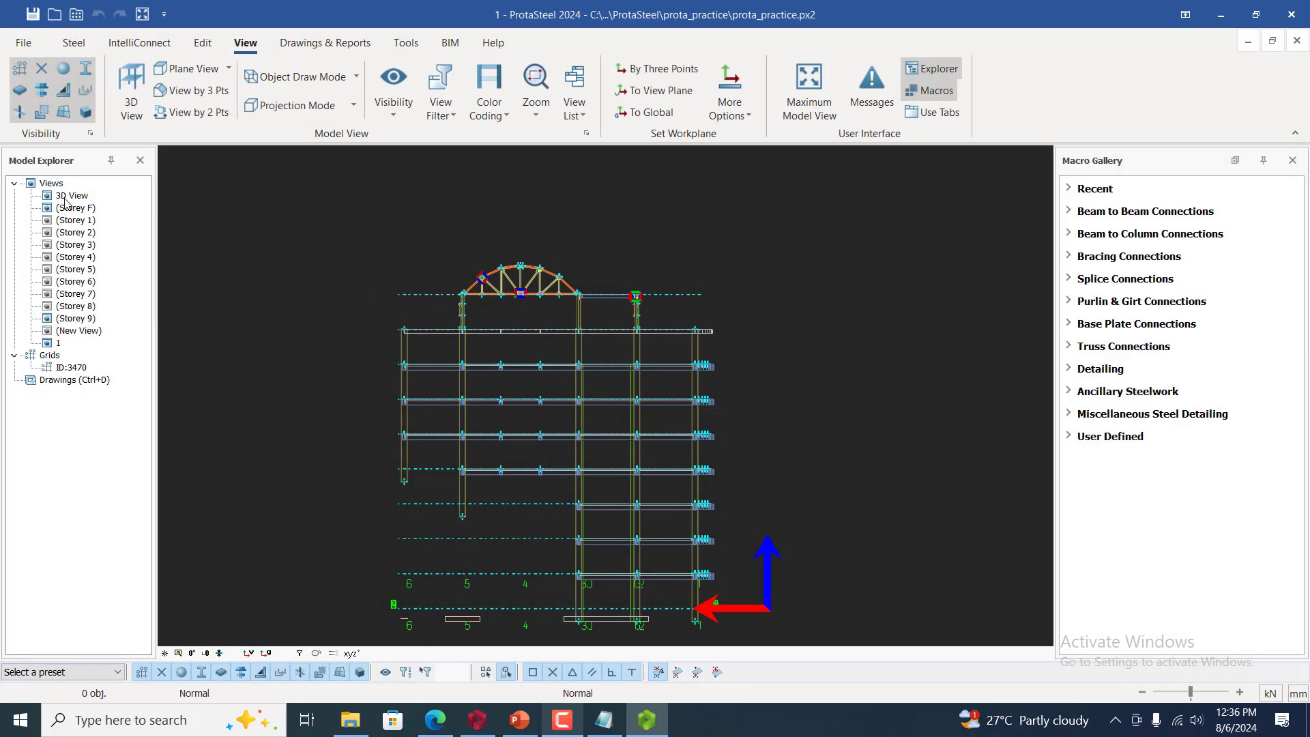
{"action": "left_click", "coordinate": [68, 196]}
{"action": "left_click", "coordinate": [69, 196]}
{"action": "left_click", "coordinate": [595, 329]}
{"action": "left_click", "coordinate": [62, 199]}
{"action": "left_click", "coordinate": [558, 237]}
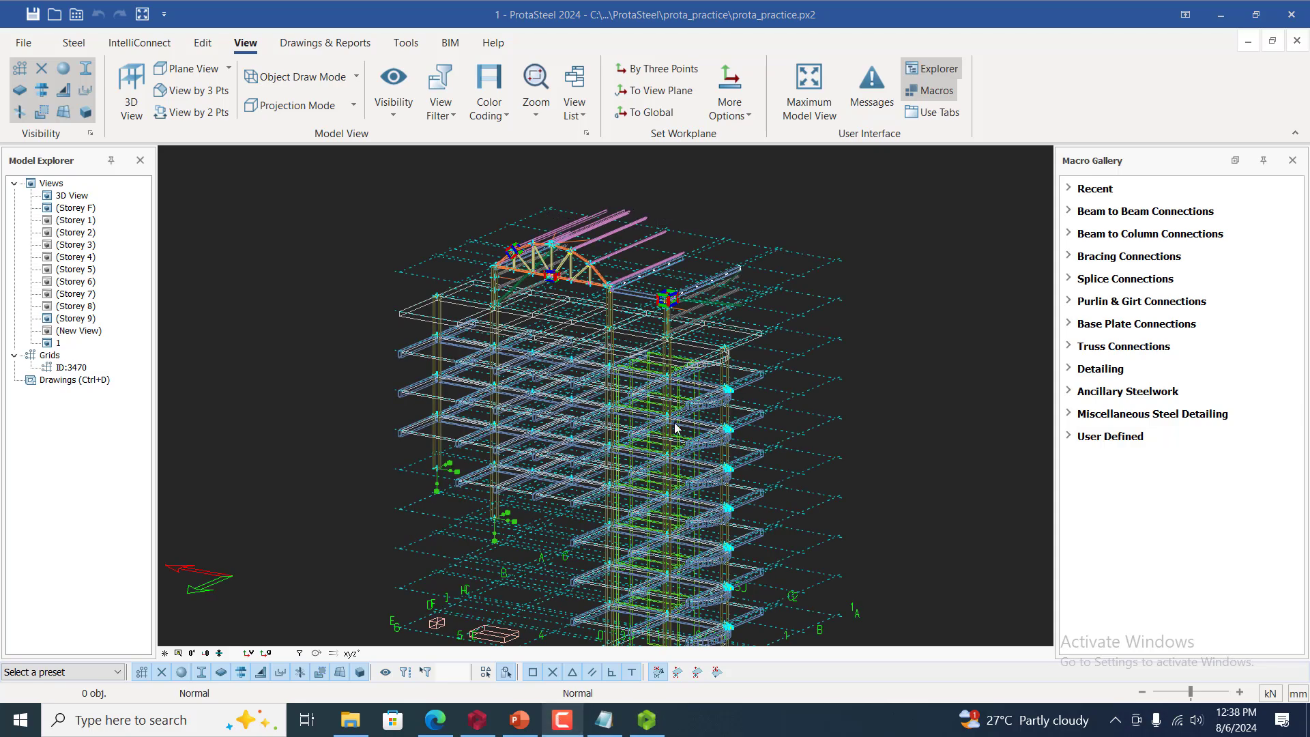
{"action": "scroll", "coordinate": [695, 272], "scroll_direction": "up", "scroll_amount": 4}
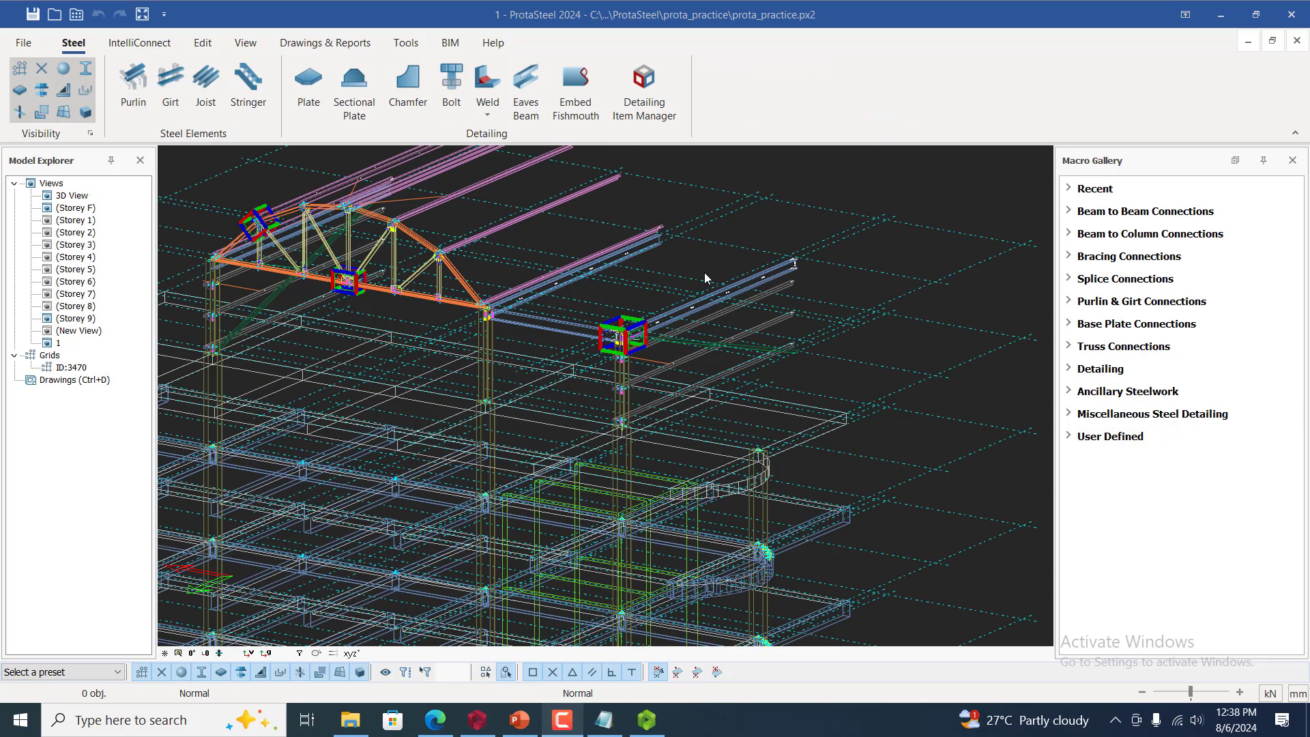
{"action": "scroll", "coordinate": [704, 275], "scroll_direction": "down", "scroll_amount": 4}
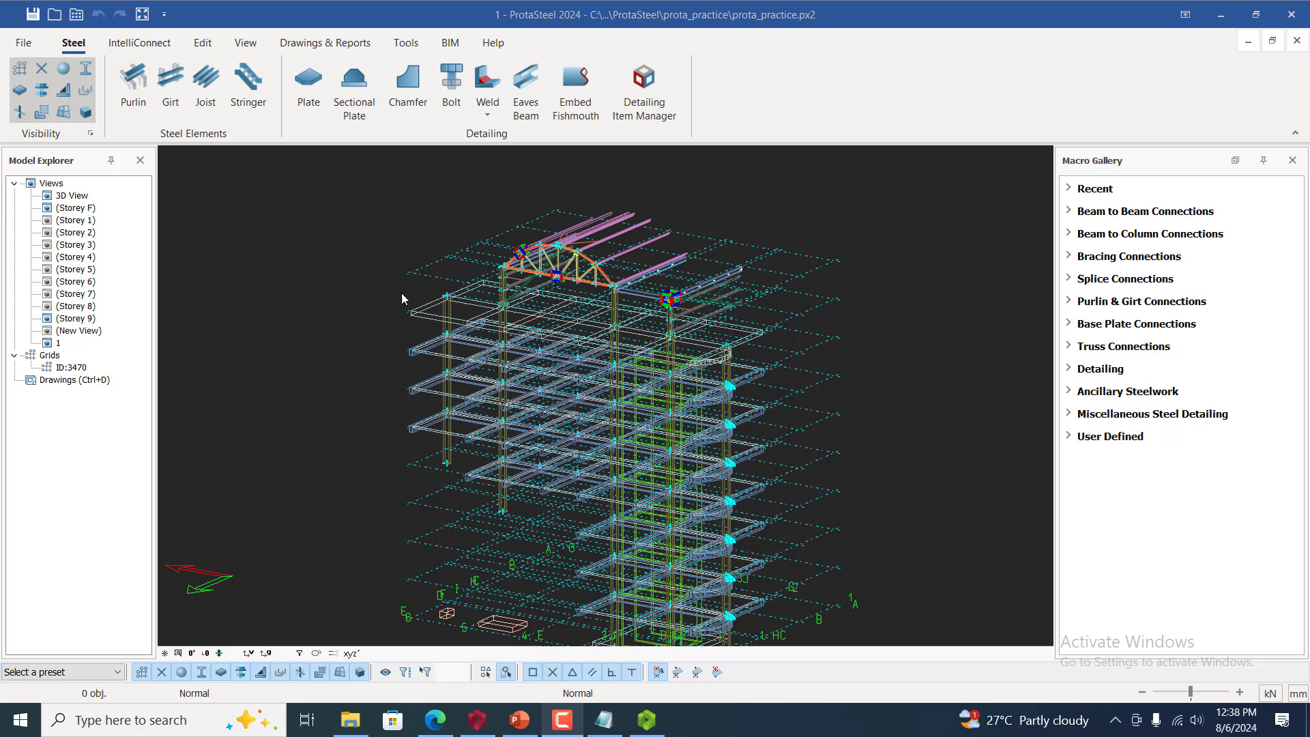
{"action": "left_click", "coordinate": [77, 196]}
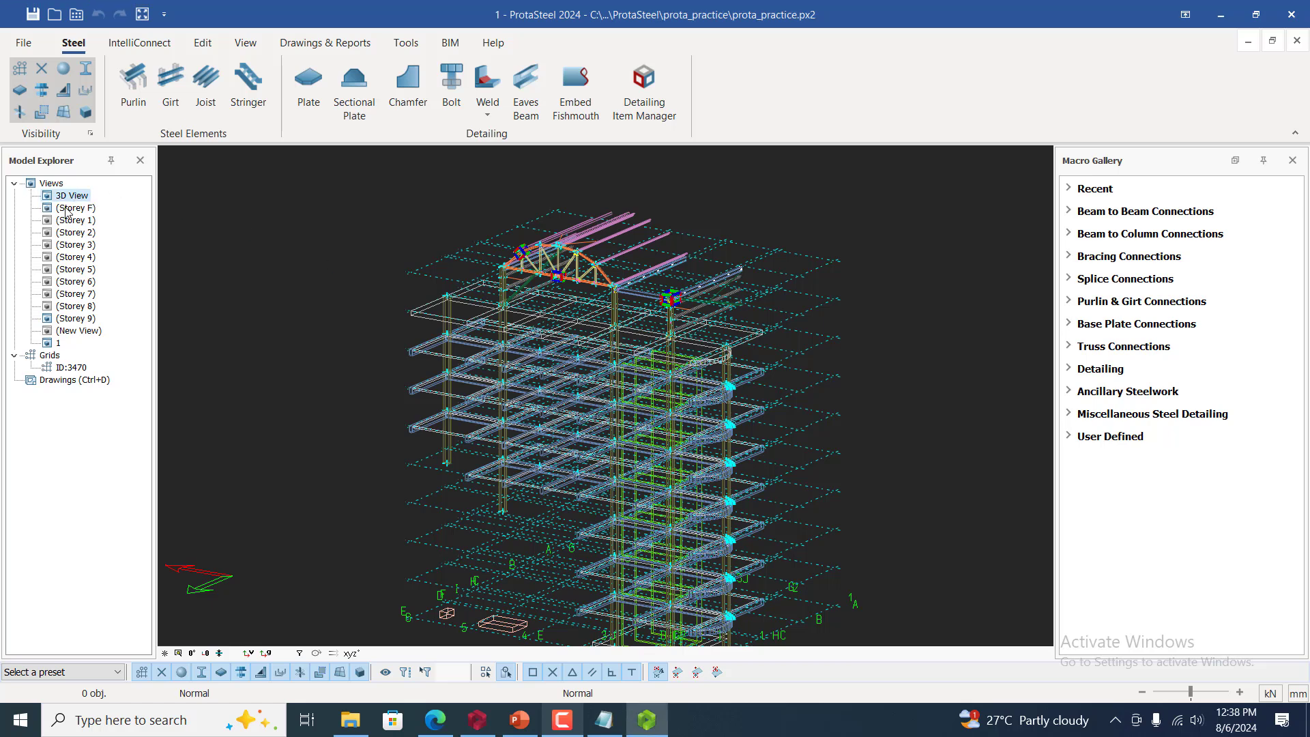
Create a new 3D view of the model alongside the existing 3D and storey views
{"action": "right_click", "coordinate": [74, 199]}
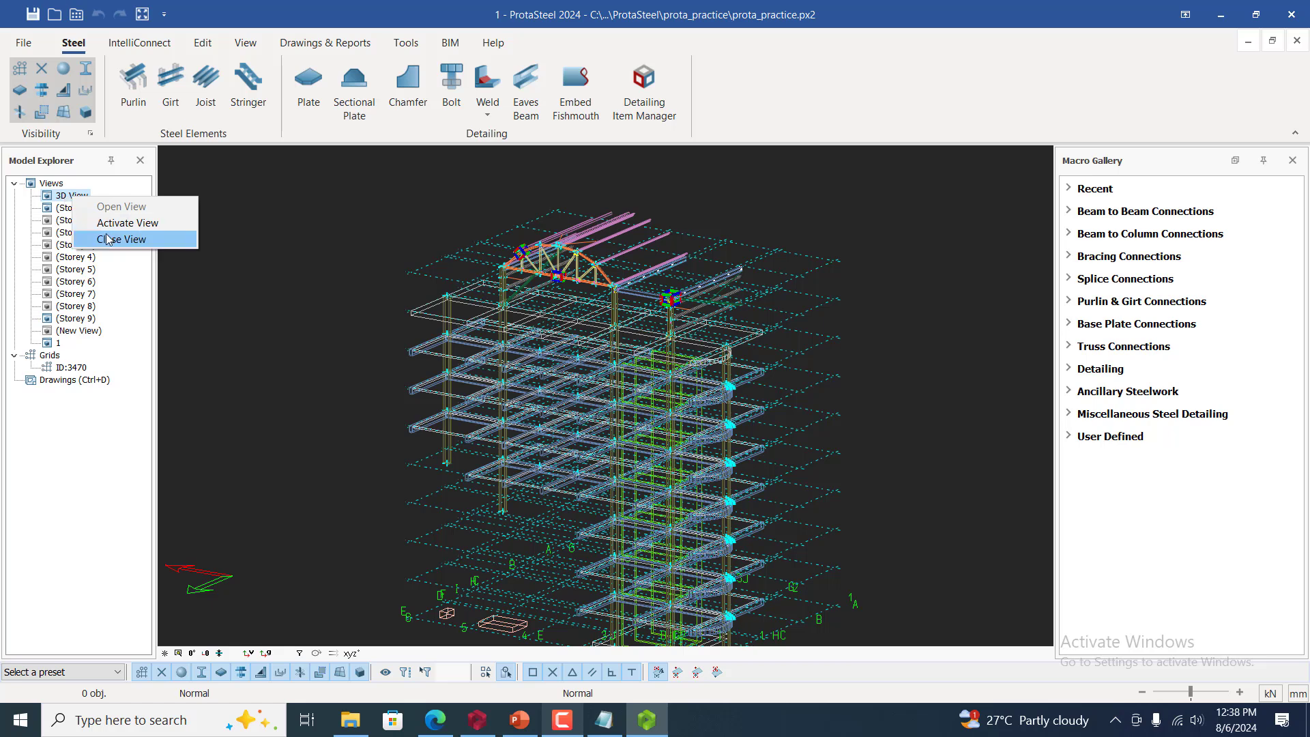
{"action": "left_click", "coordinate": [114, 224]}
{"action": "left_click", "coordinate": [81, 209]}
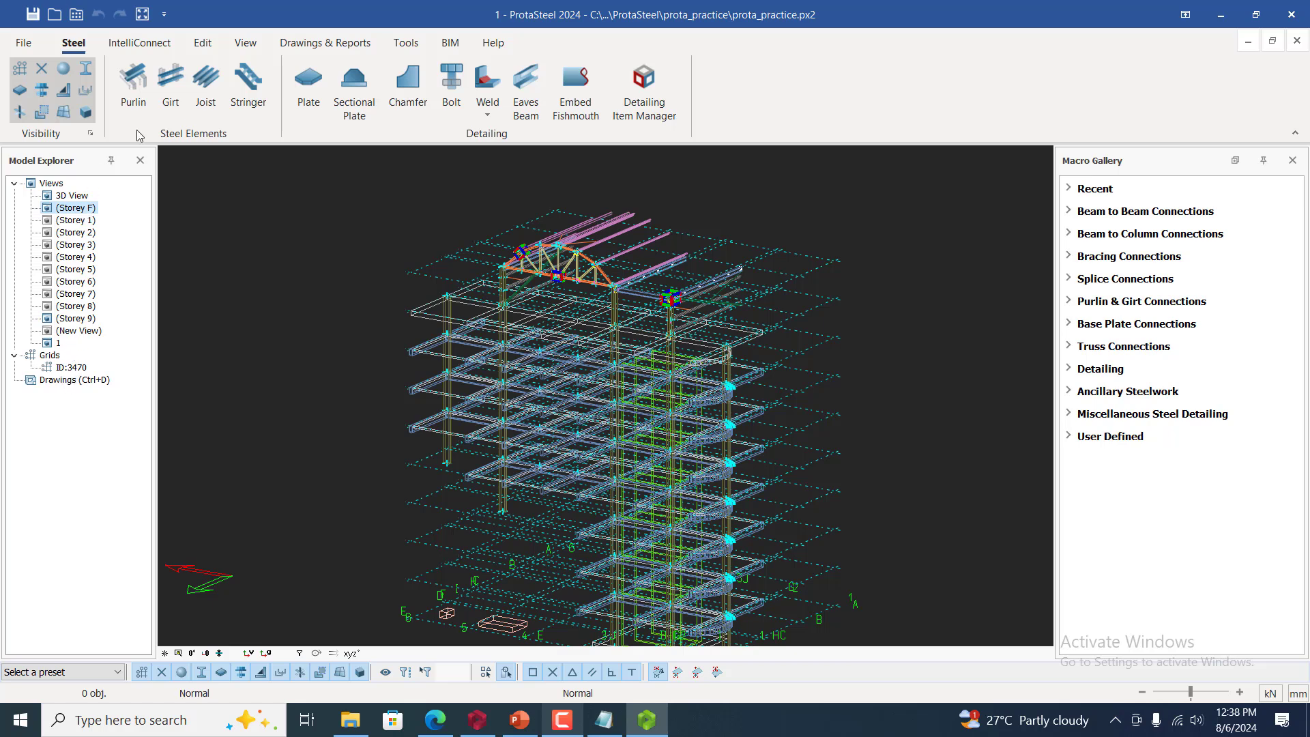
{"action": "left_click", "coordinate": [245, 42]}
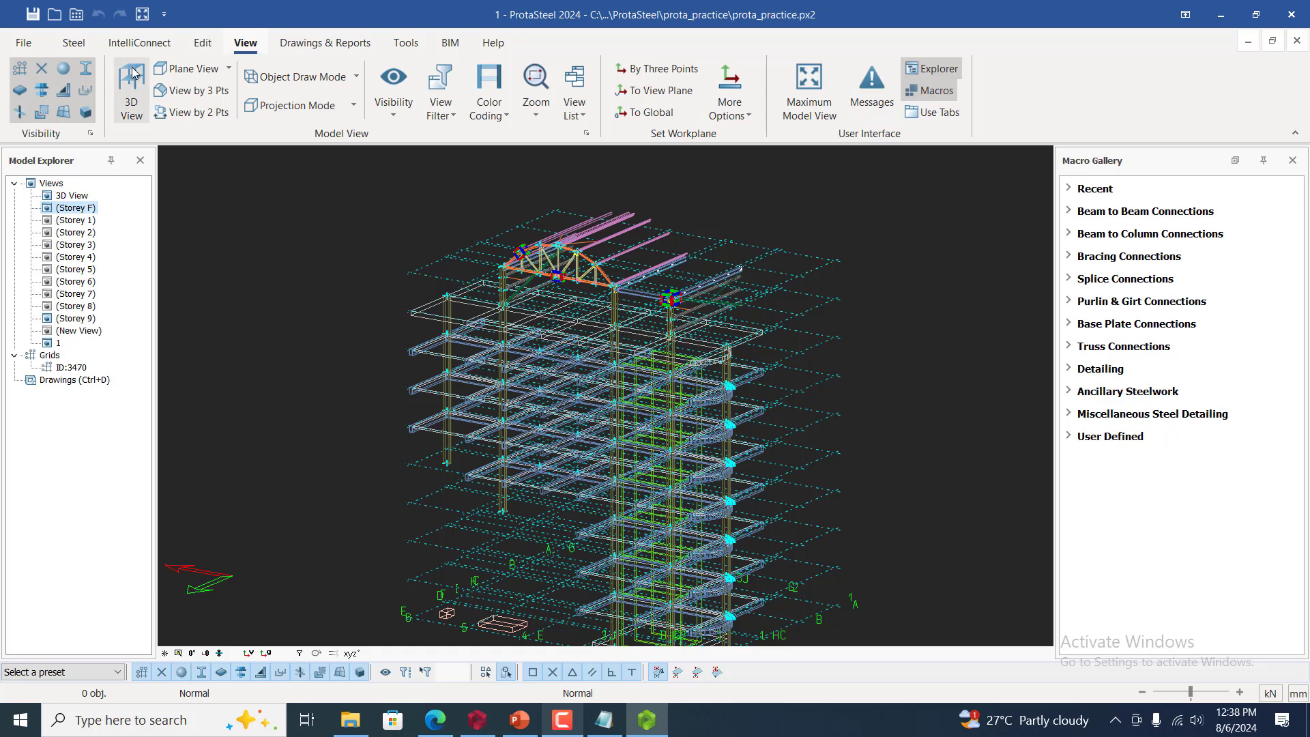
{"action": "left_click", "coordinate": [131, 85]}
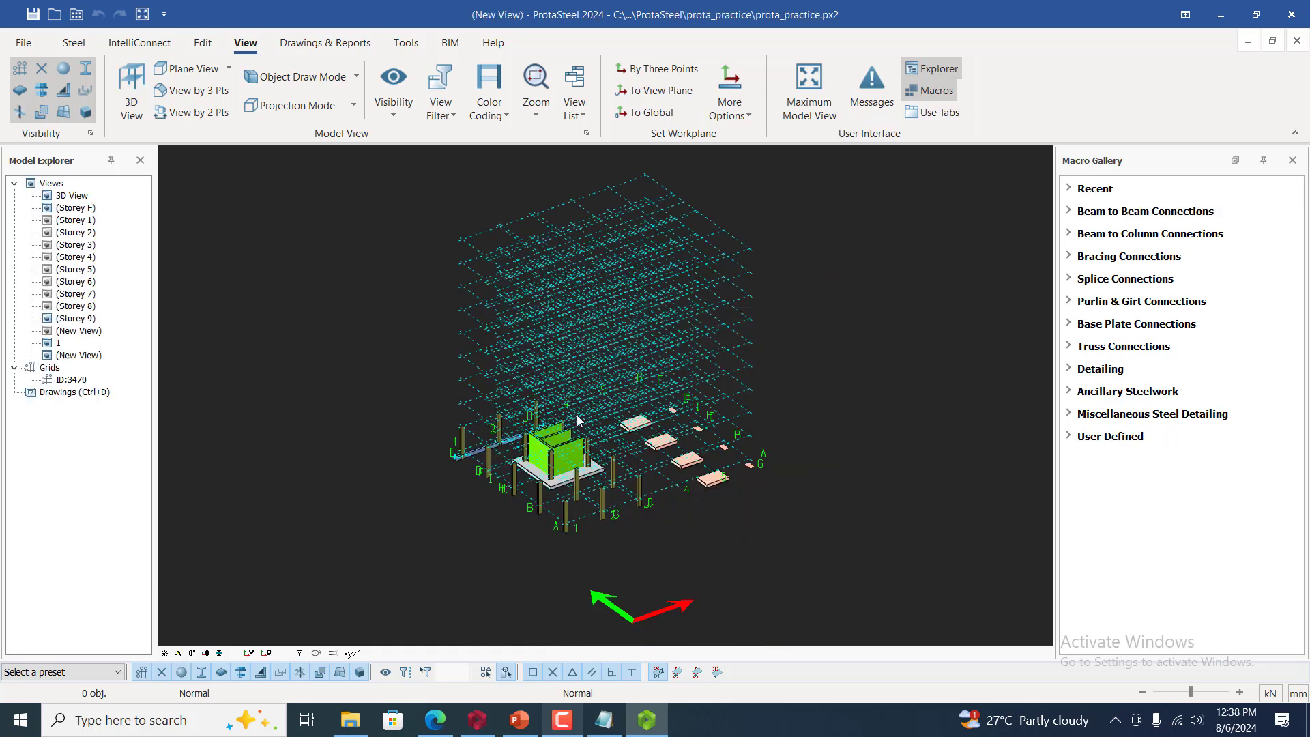
Set the new view's Up (+) and Down (-) limits to 0 in its view properties
{"action": "right_click_drag", "start_coordinate": [596, 256], "coordinate": [623, 452]}
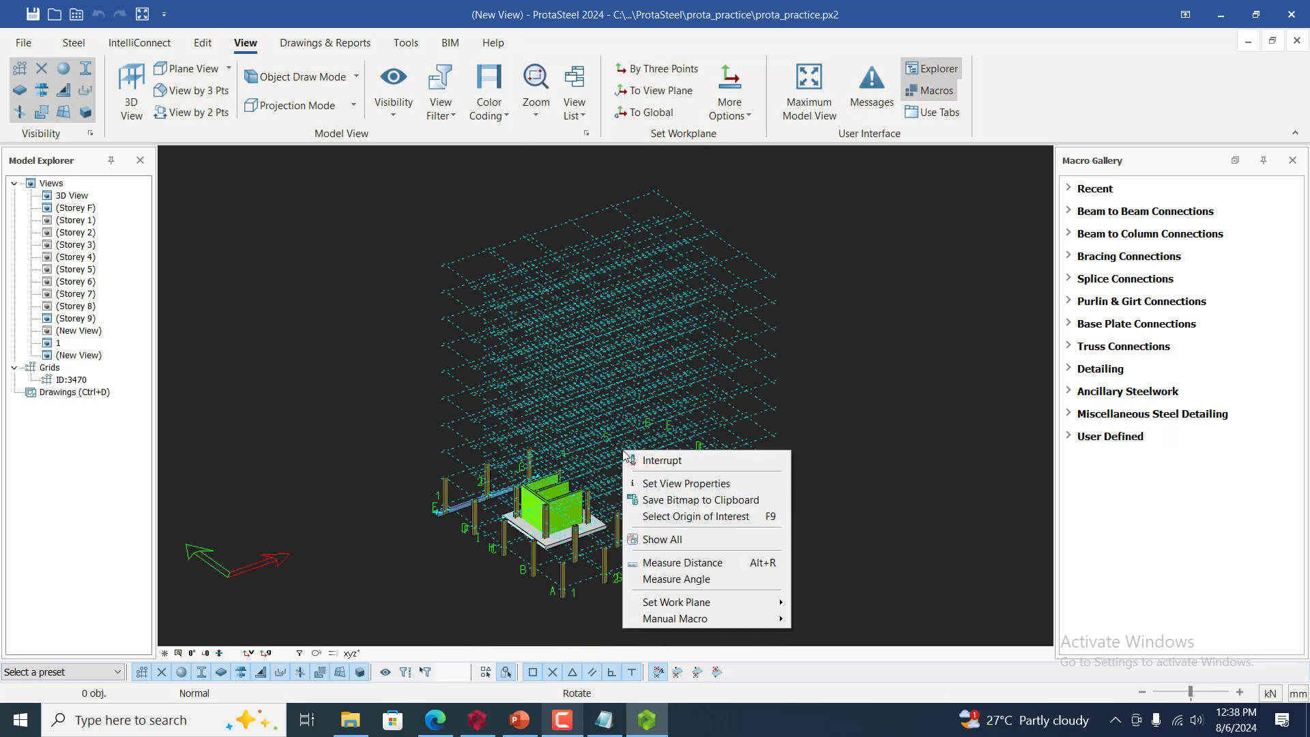
{"action": "left_click", "coordinate": [677, 486]}
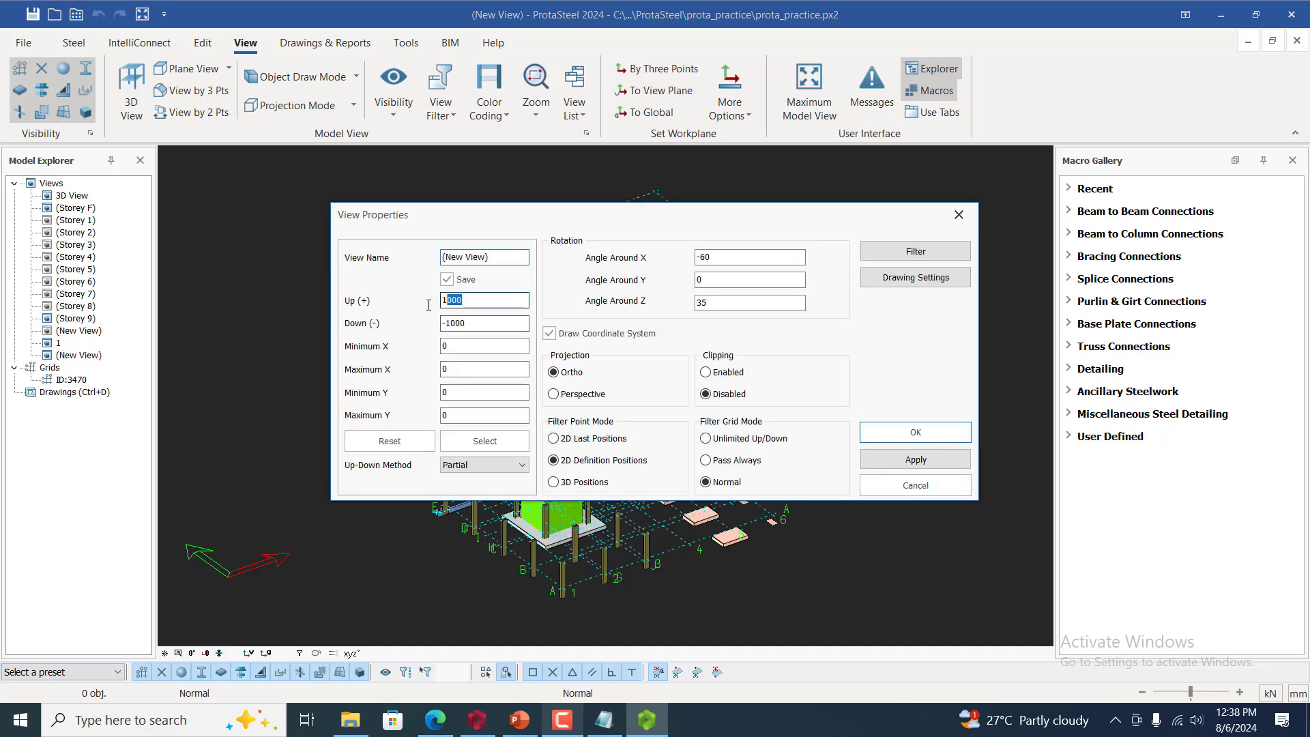
{"action": "type", "text": "0"}
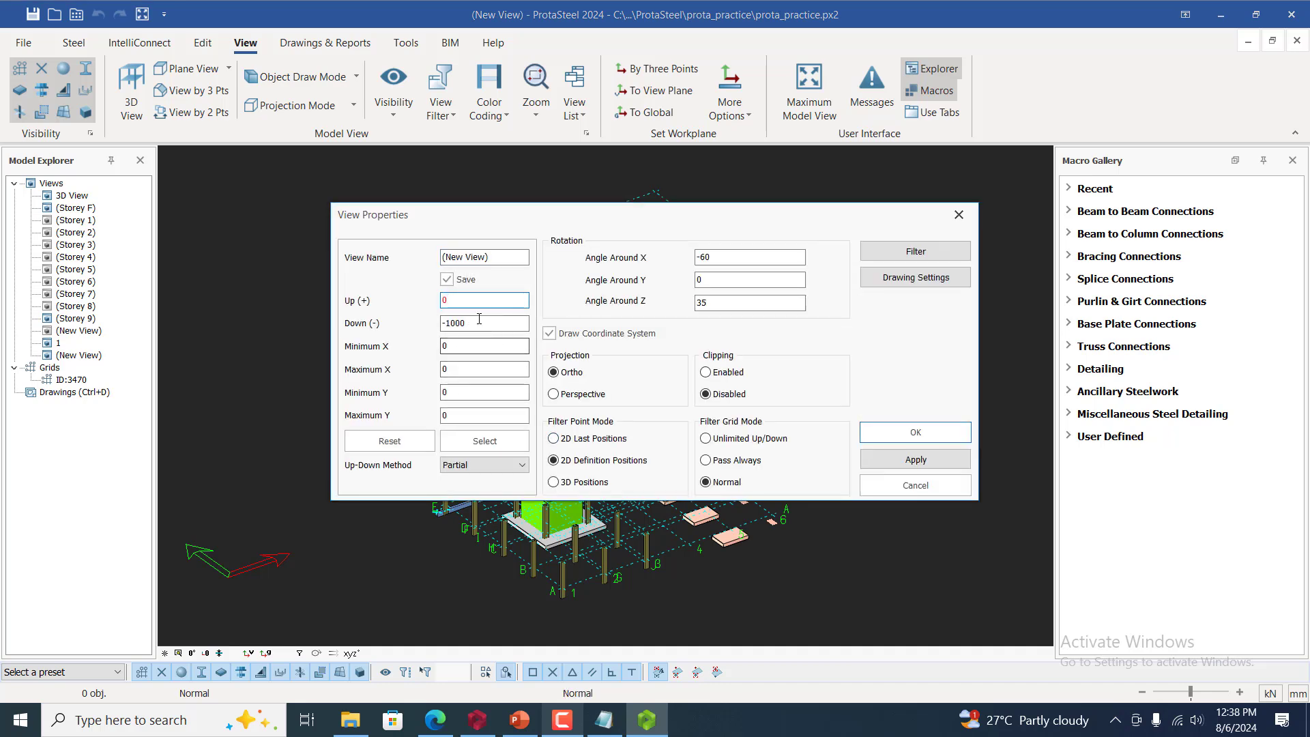
{"action": "key", "text": "Tab"}
{"action": "type", "text": "0"}
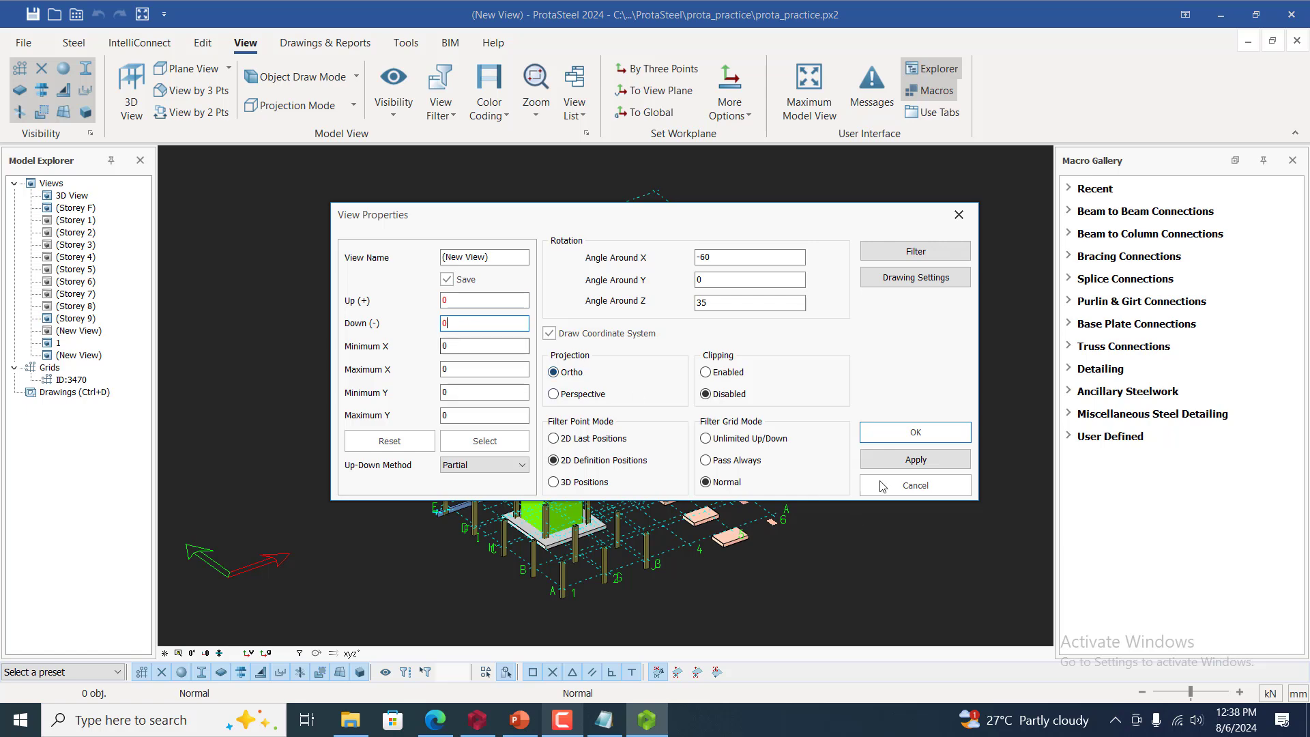
{"action": "left_click", "coordinate": [902, 457]}
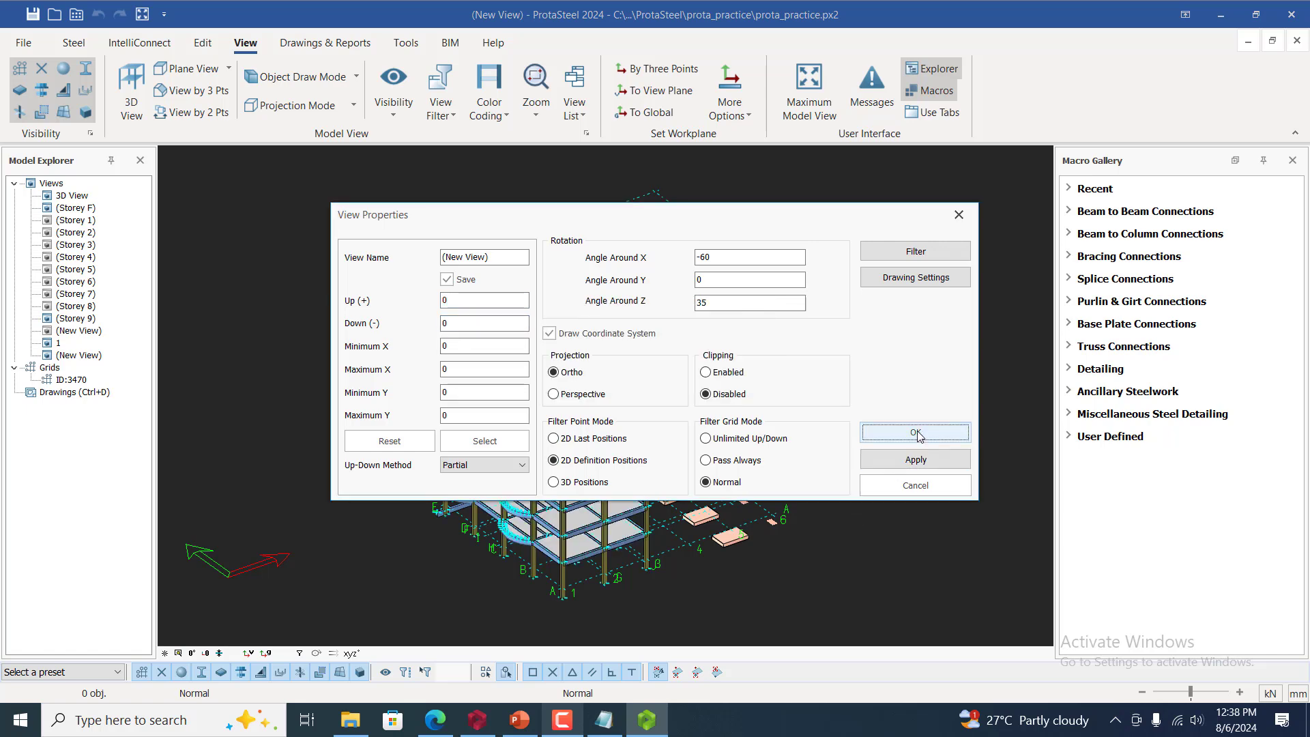
{"action": "left_click", "coordinate": [914, 433]}
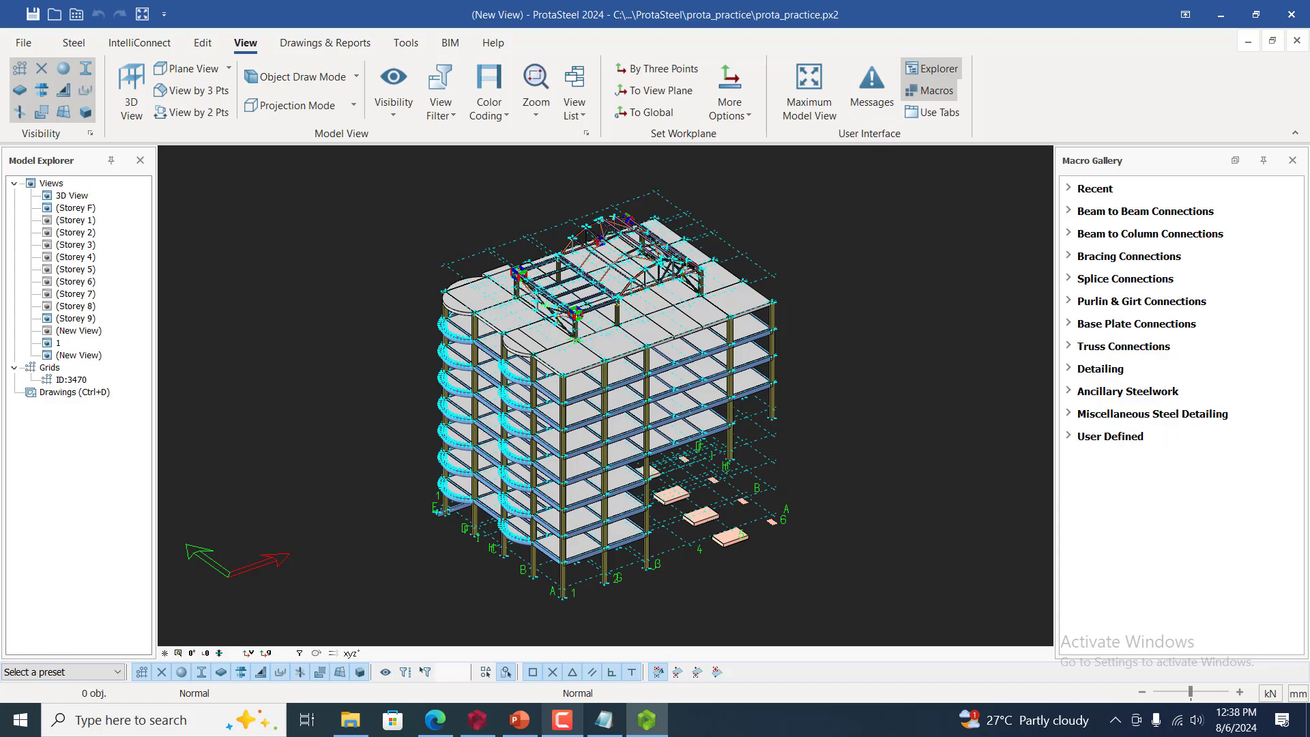
Apply Connection Design Ratio Coloring to the new 3D view, focused on the roof frame's corner beam-to-column connection
{"action": "scroll", "coordinate": [661, 283], "scroll_direction": "up", "scroll_amount": 5}
{"action": "scroll", "coordinate": [745, 309], "scroll_direction": "up", "scroll_amount": 3}
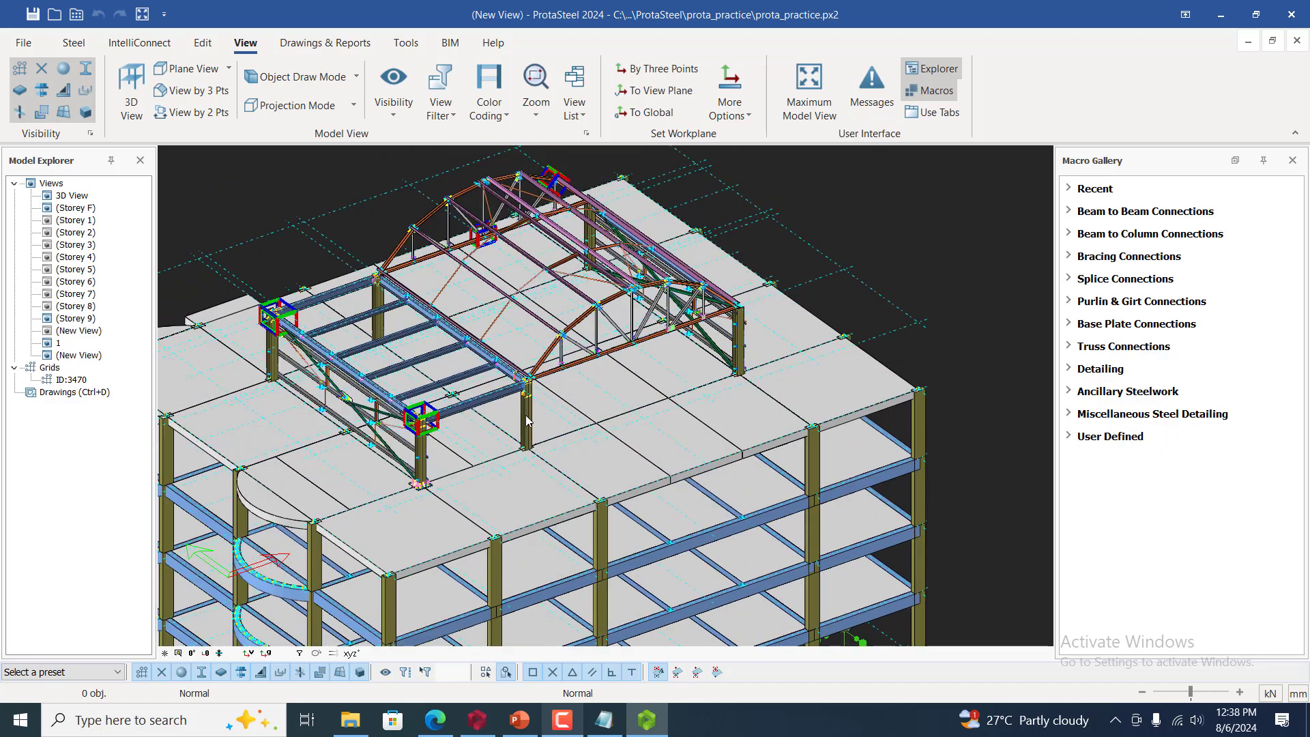
{"action": "scroll", "coordinate": [362, 436], "scroll_direction": "up", "scroll_amount": 1}
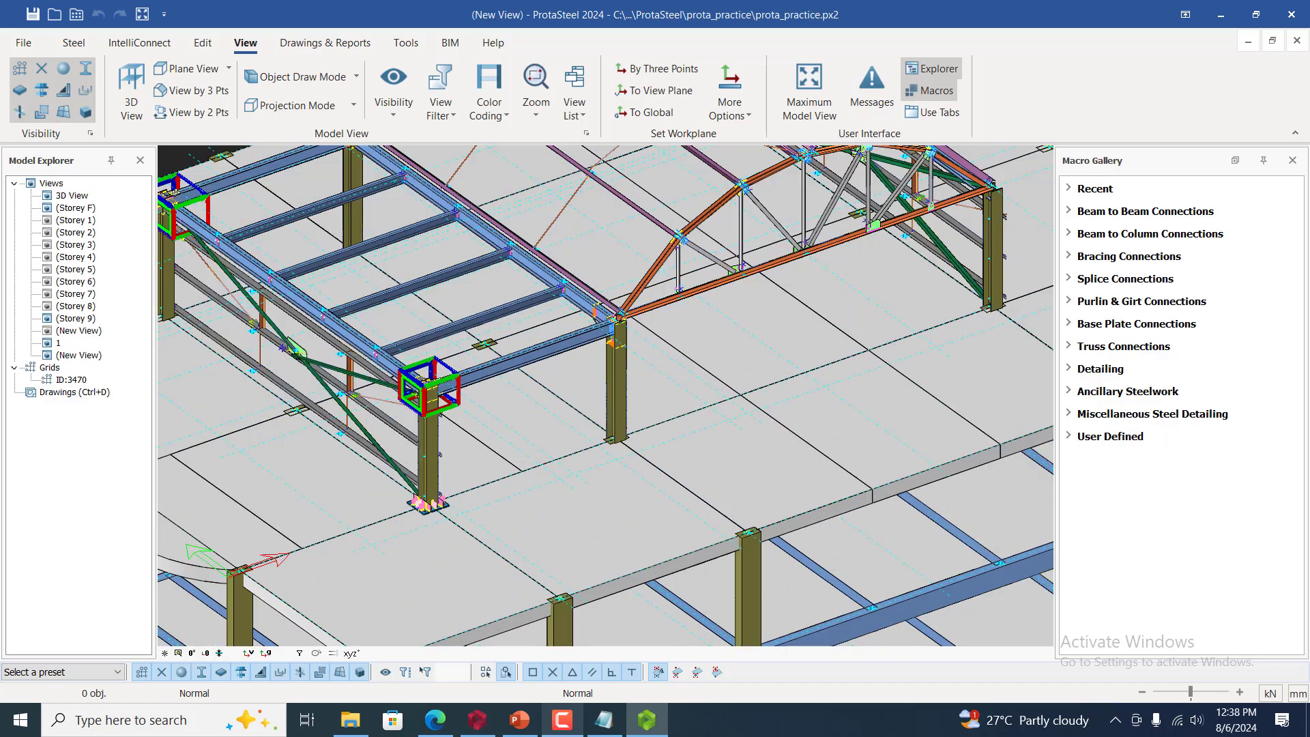
{"action": "scroll", "coordinate": [428, 382], "scroll_direction": "up", "scroll_amount": 5}
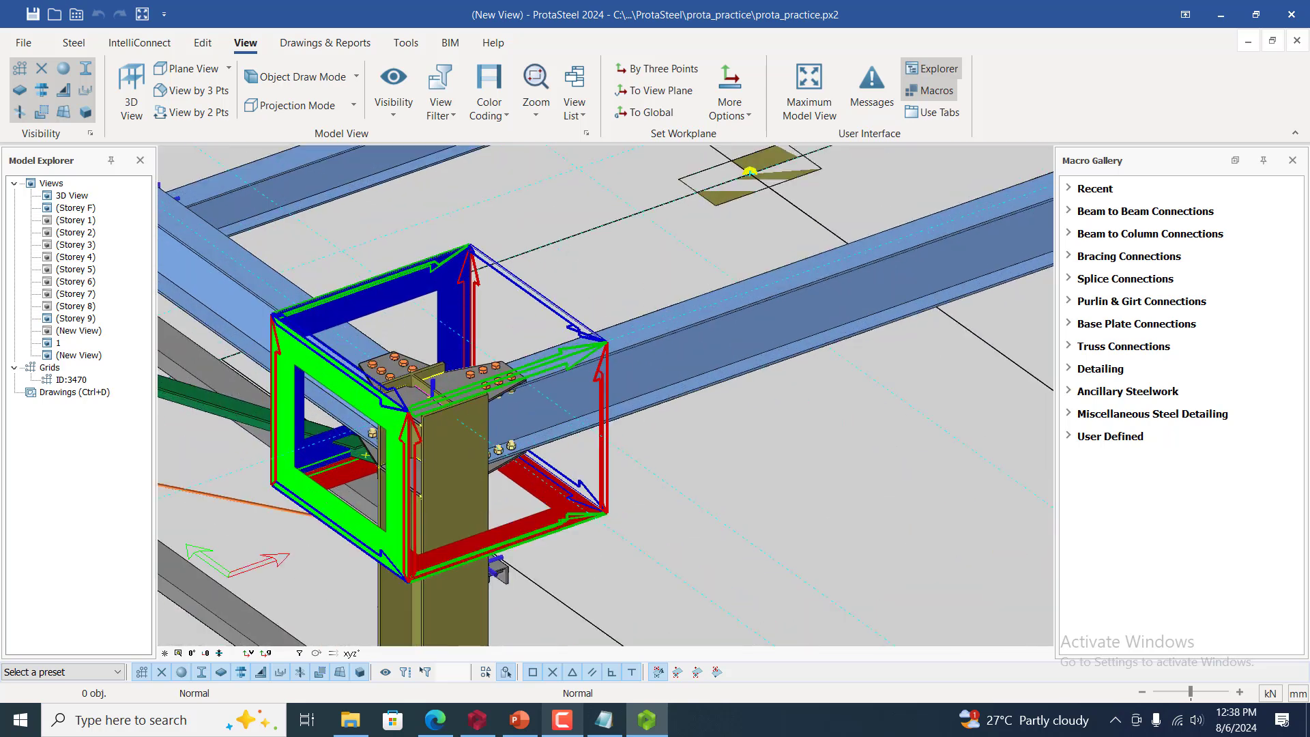
{"action": "scroll", "coordinate": [468, 273], "scroll_direction": "down", "scroll_amount": 2}
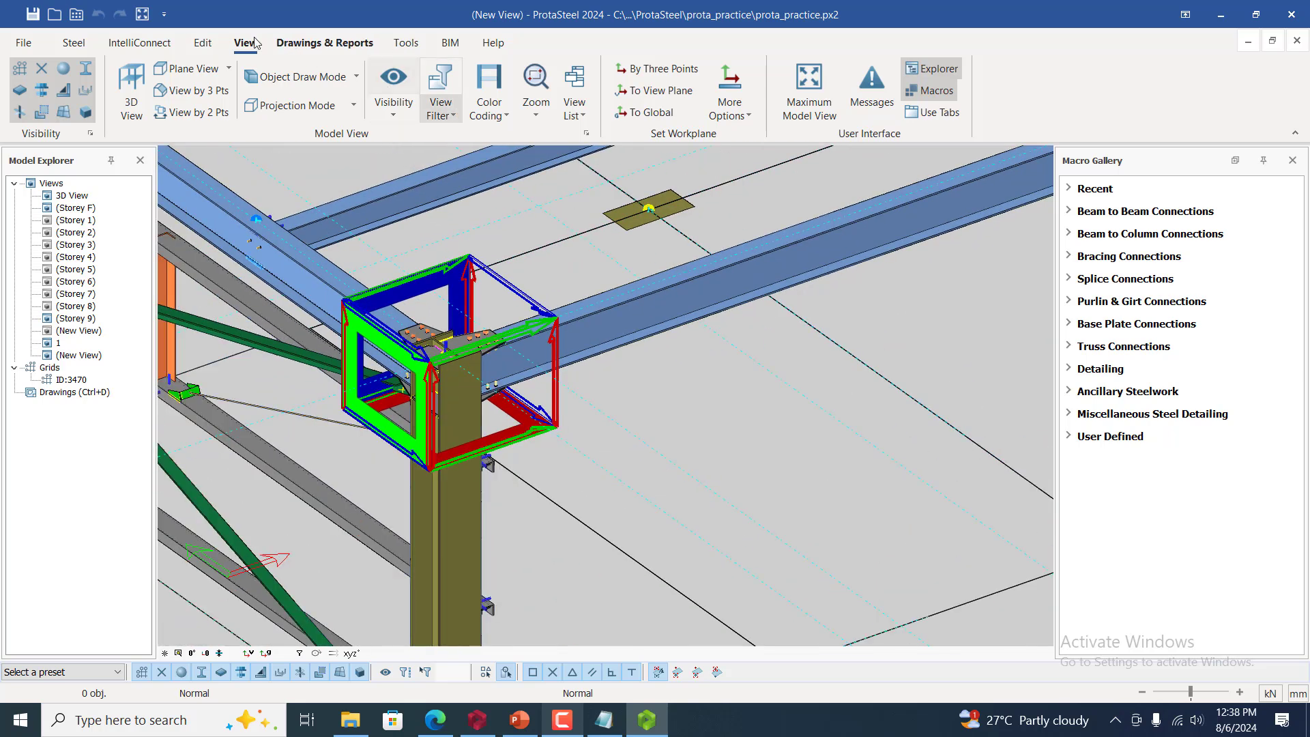
{"action": "left_click", "coordinate": [489, 116]}
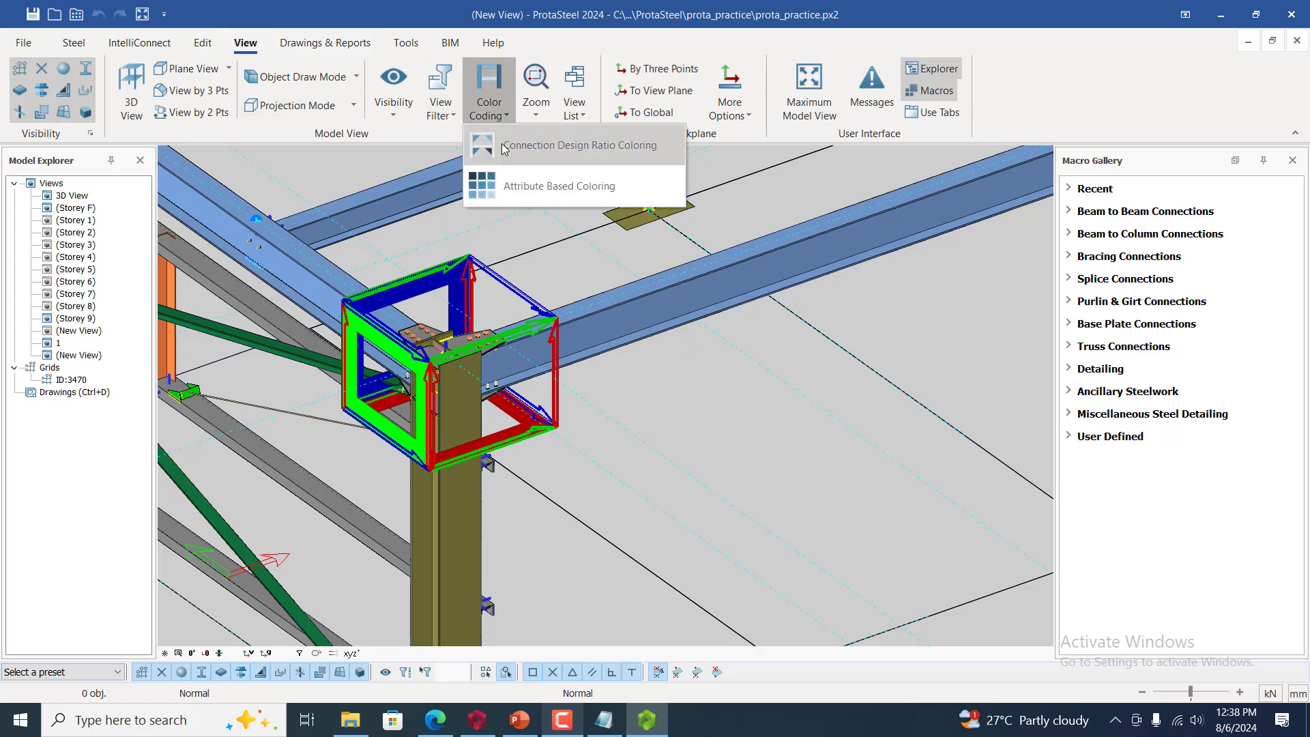
{"action": "left_click", "coordinate": [507, 147]}
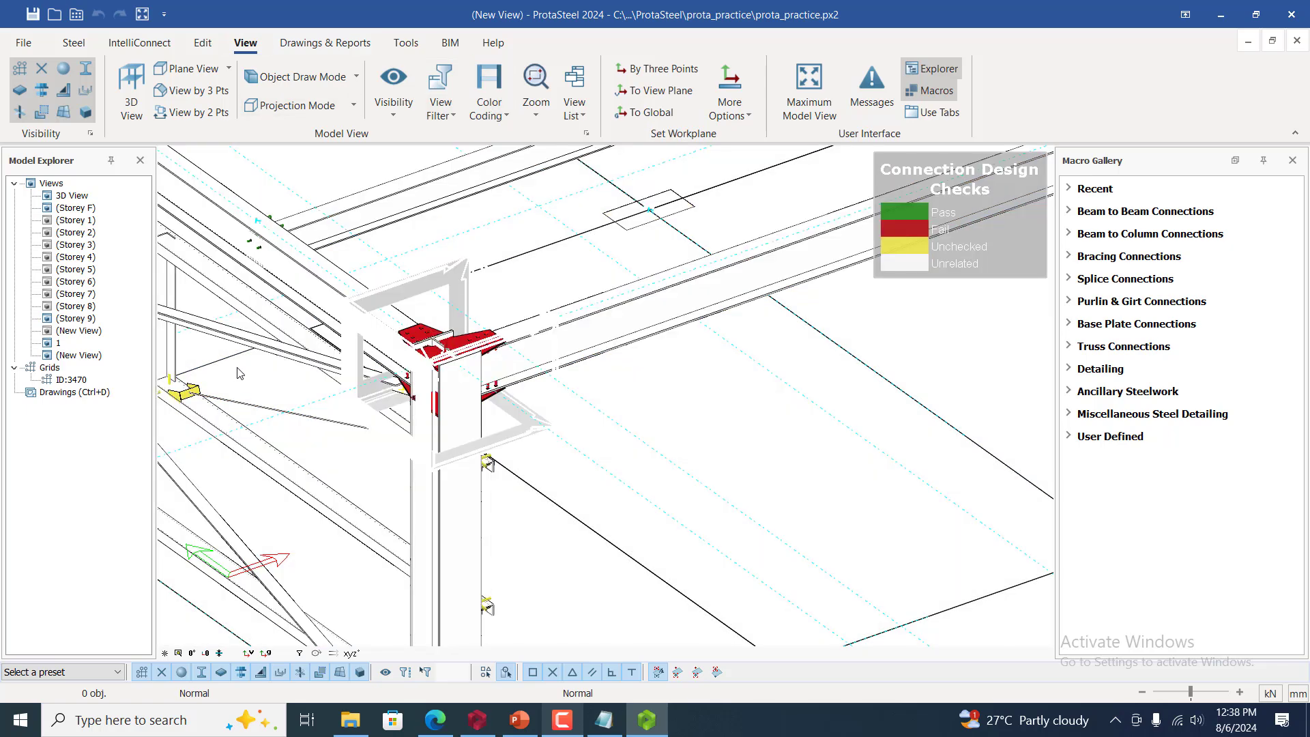
Examine the connection design check colours on the roof frame, column and truss joints against the legend
{"action": "scroll", "coordinate": [334, 327], "scroll_direction": "down", "scroll_amount": 3}
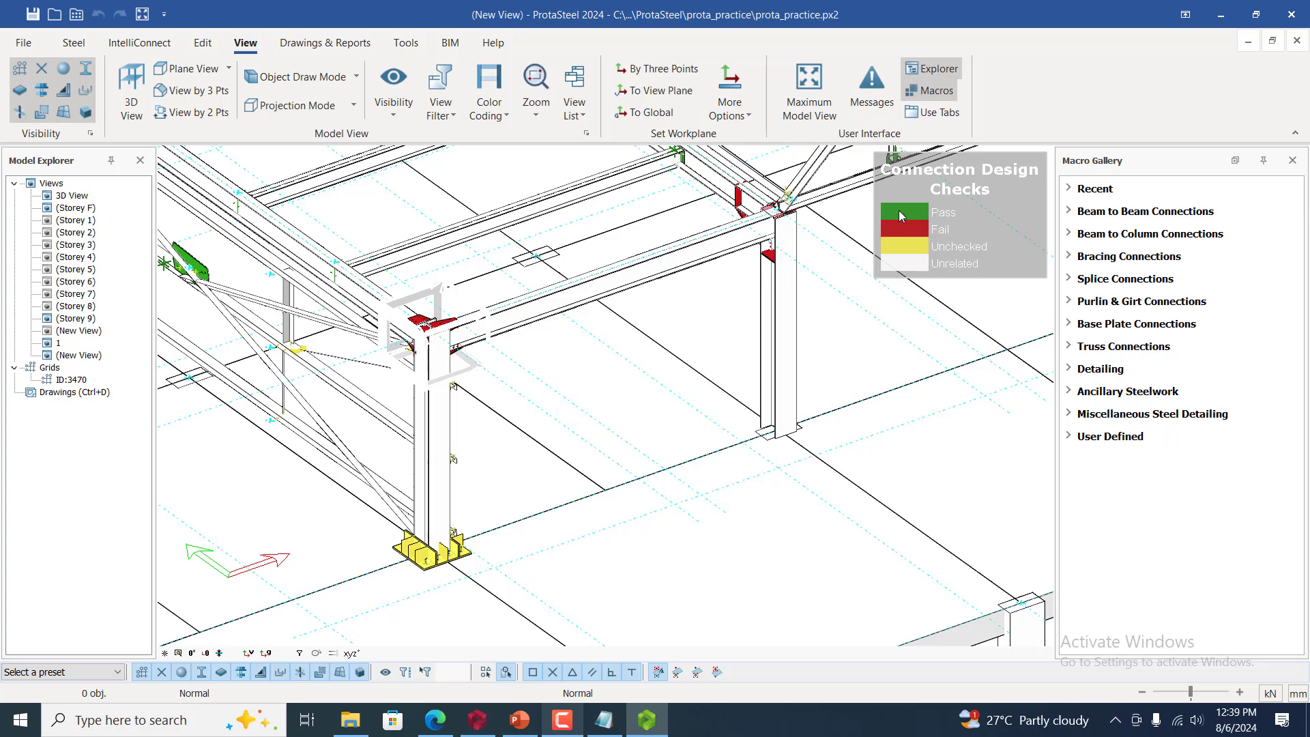
{"action": "scroll", "coordinate": [606, 396], "scroll_direction": "down", "scroll_amount": 5}
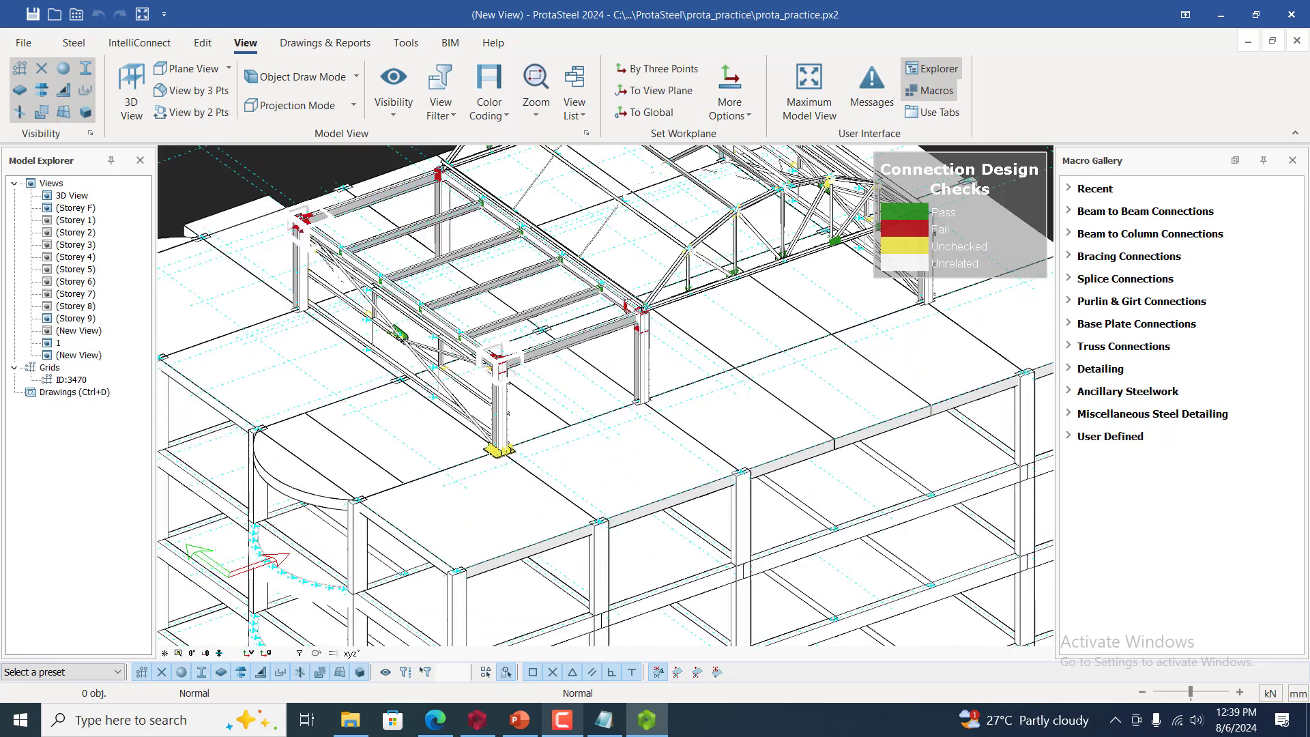
{"action": "scroll", "coordinate": [548, 513], "scroll_direction": "down", "scroll_amount": 6}
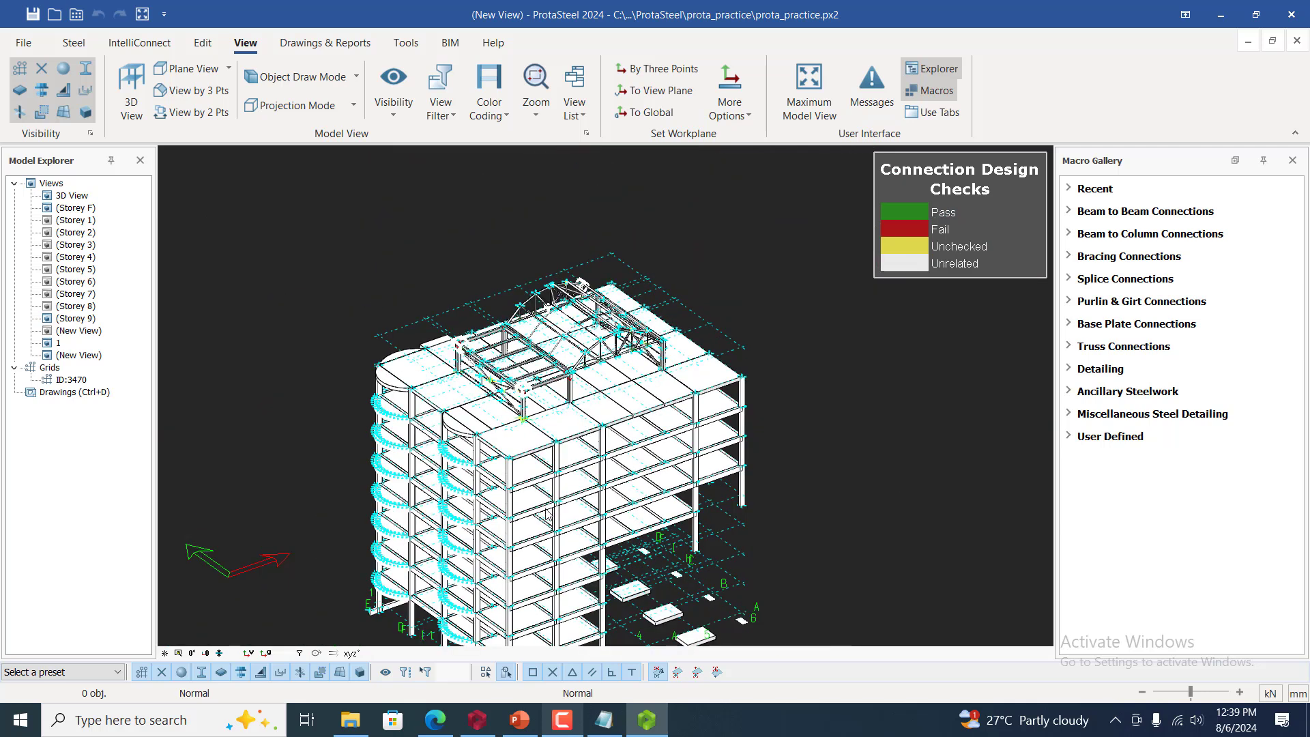
{"action": "scroll", "coordinate": [527, 578], "scroll_direction": "up", "scroll_amount": 1}
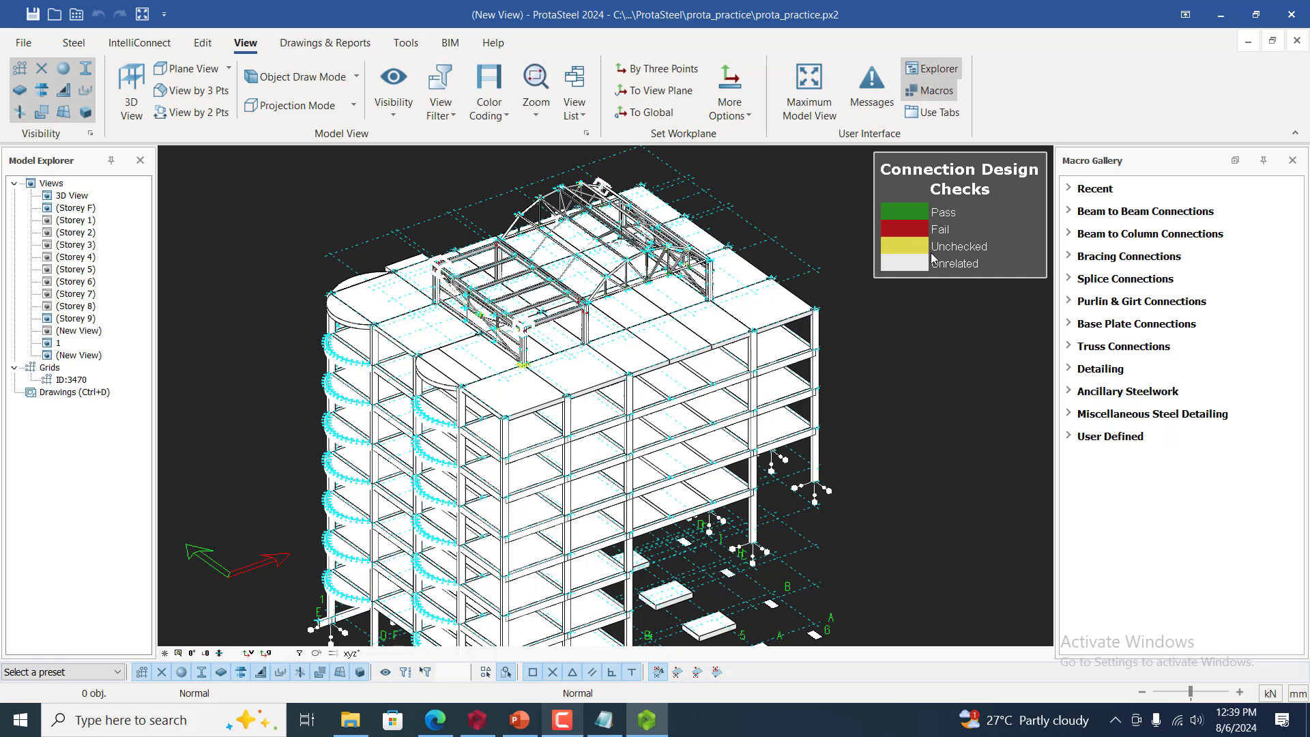
{"action": "scroll", "coordinate": [601, 332], "scroll_direction": "up", "scroll_amount": 3}
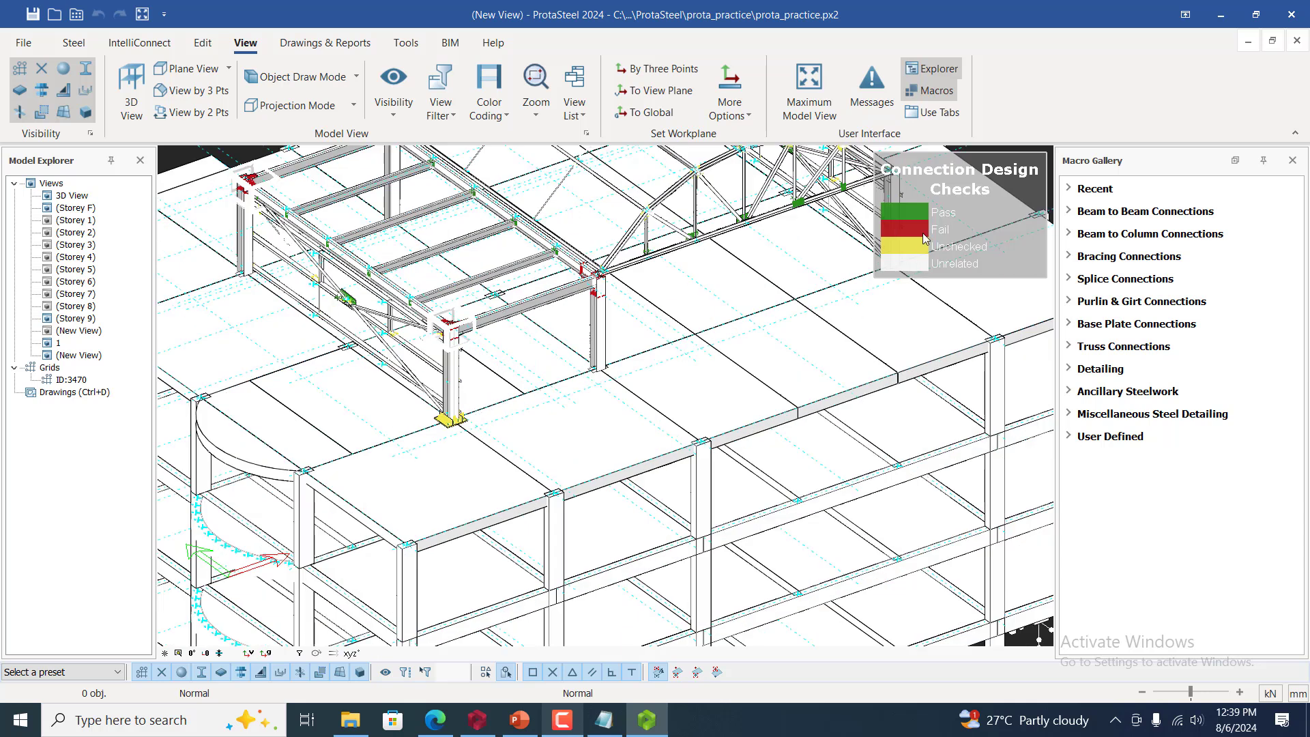
{"action": "scroll", "coordinate": [623, 283], "scroll_direction": "up", "scroll_amount": 5}
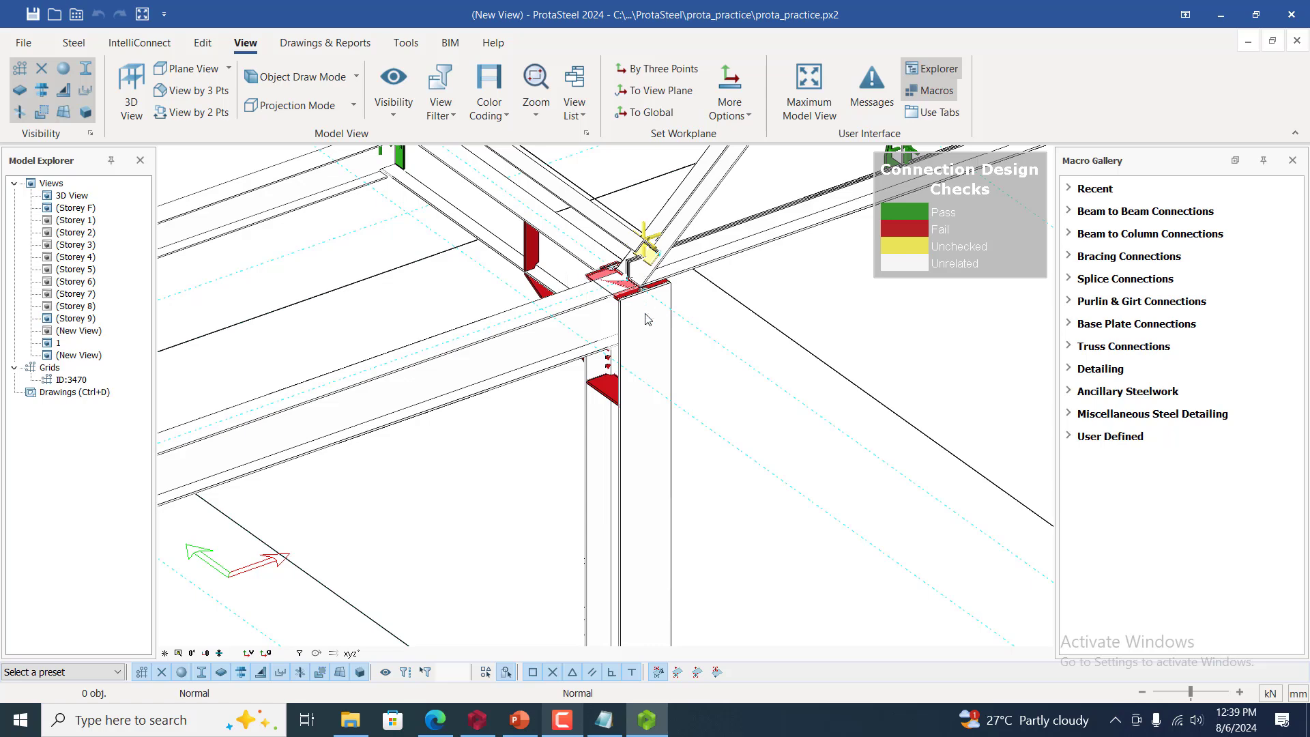
{"action": "scroll", "coordinate": [647, 300], "scroll_direction": "down", "scroll_amount": 5}
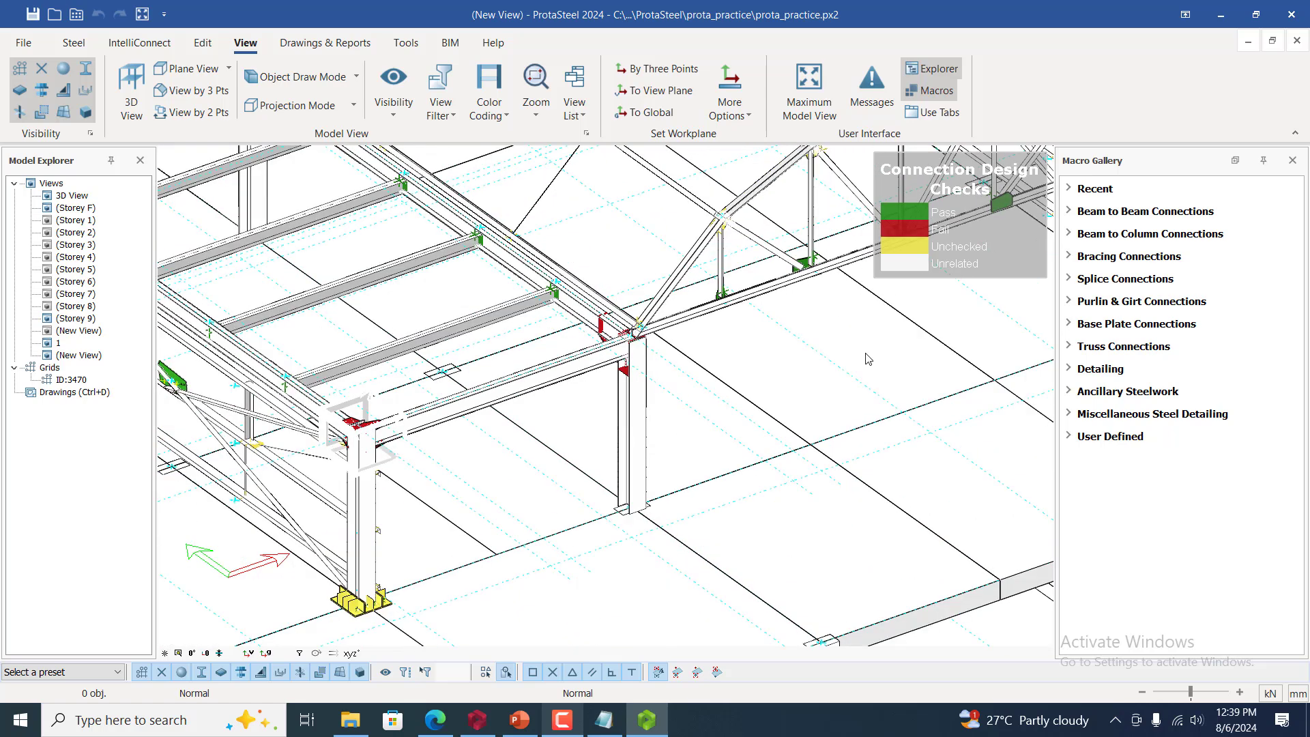
{"action": "scroll", "coordinate": [831, 284], "scroll_direction": "up", "scroll_amount": 2}
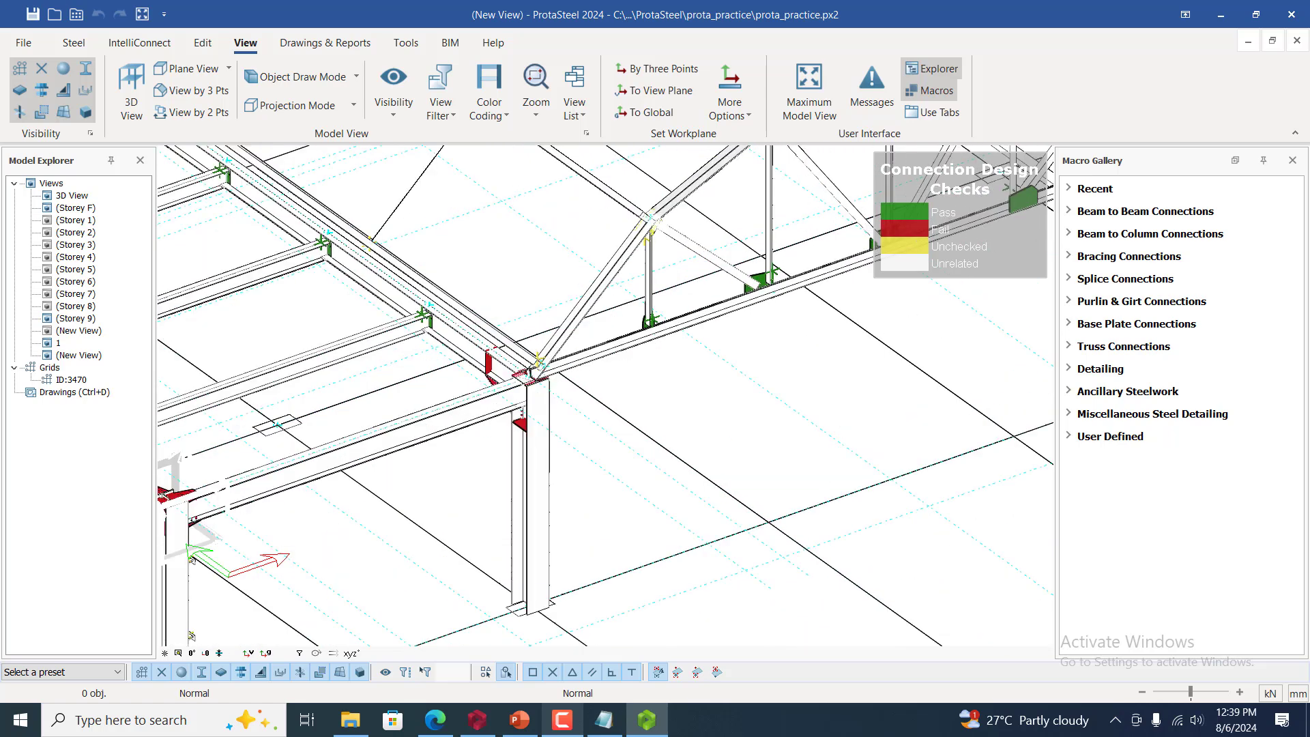
{"action": "scroll", "coordinate": [191, 635], "scroll_direction": "down", "scroll_amount": 4}
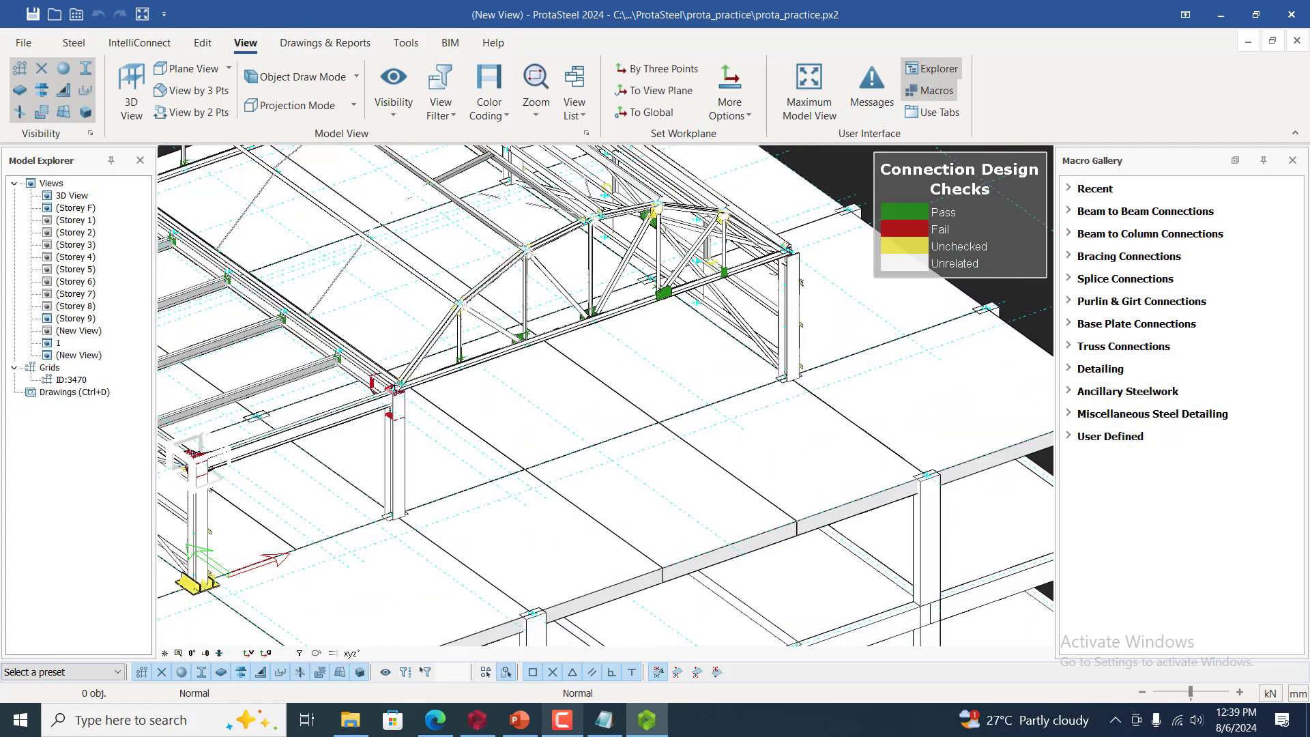
{"action": "scroll", "coordinate": [694, 285], "scroll_direction": "up", "scroll_amount": 4}
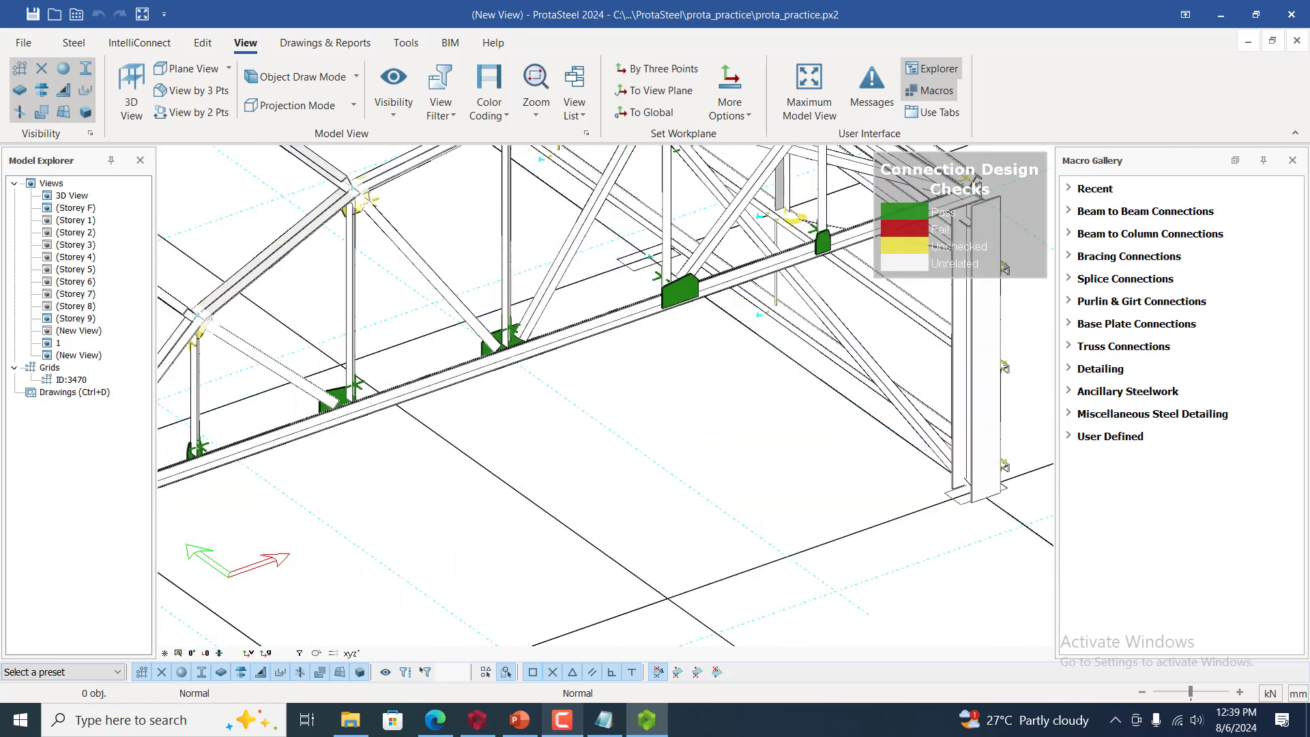
Inspect the geometry properties of the green gusset plate on the truss's bottom chord, leaving them unchanged, and deselect the plate
{"action": "left_click", "coordinate": [695, 281]}
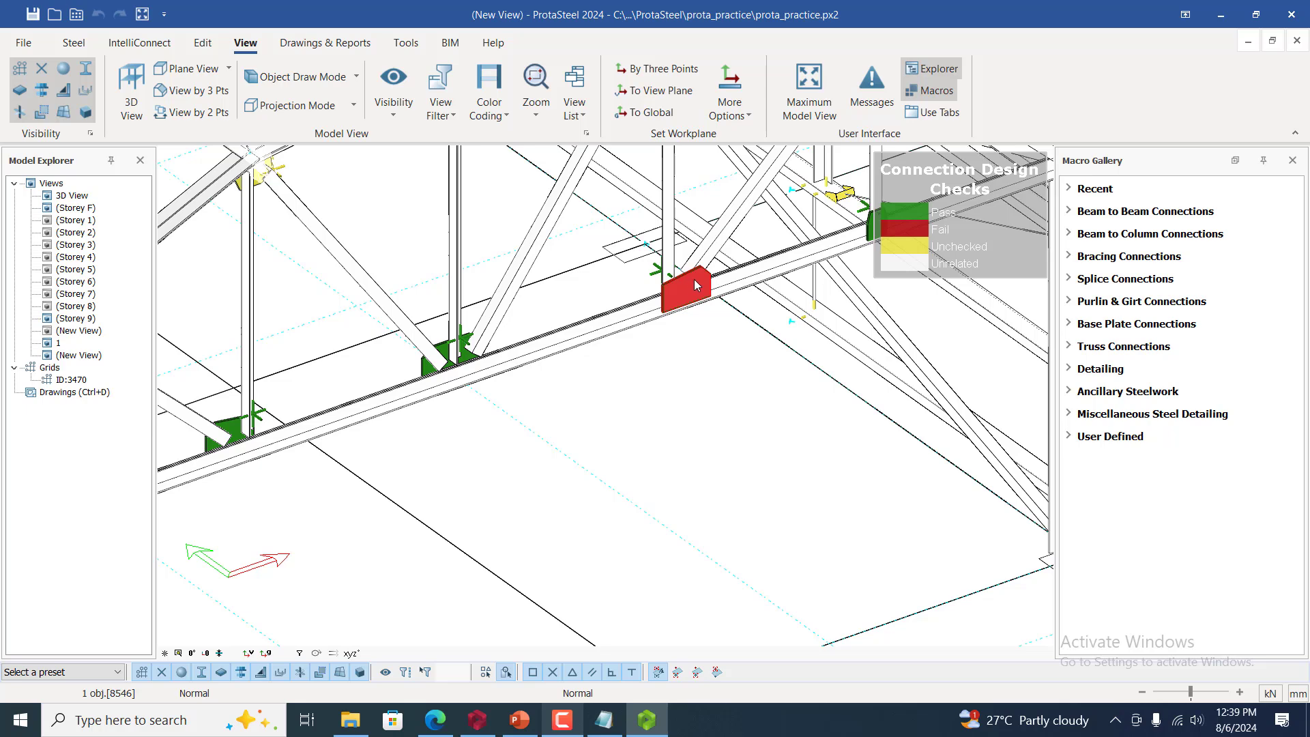
{"action": "double_click", "coordinate": [701, 280]}
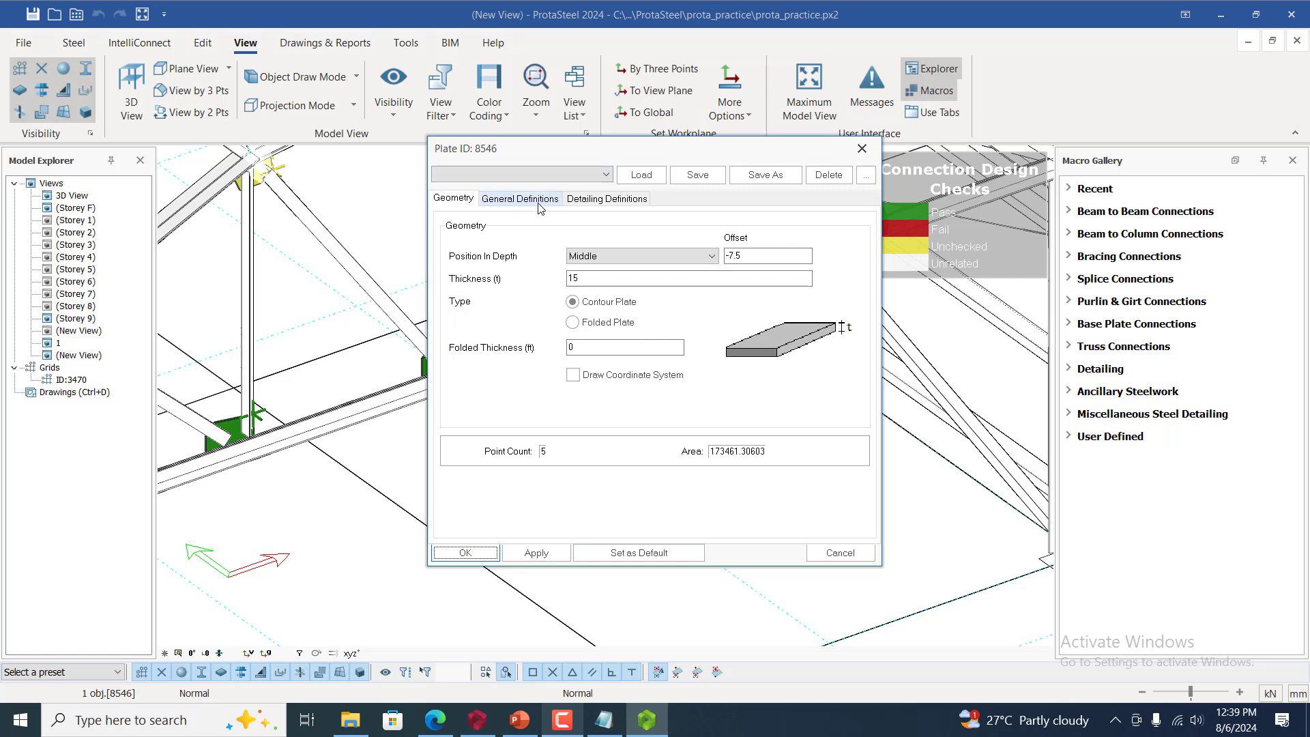
{"action": "left_click", "coordinate": [861, 149]}
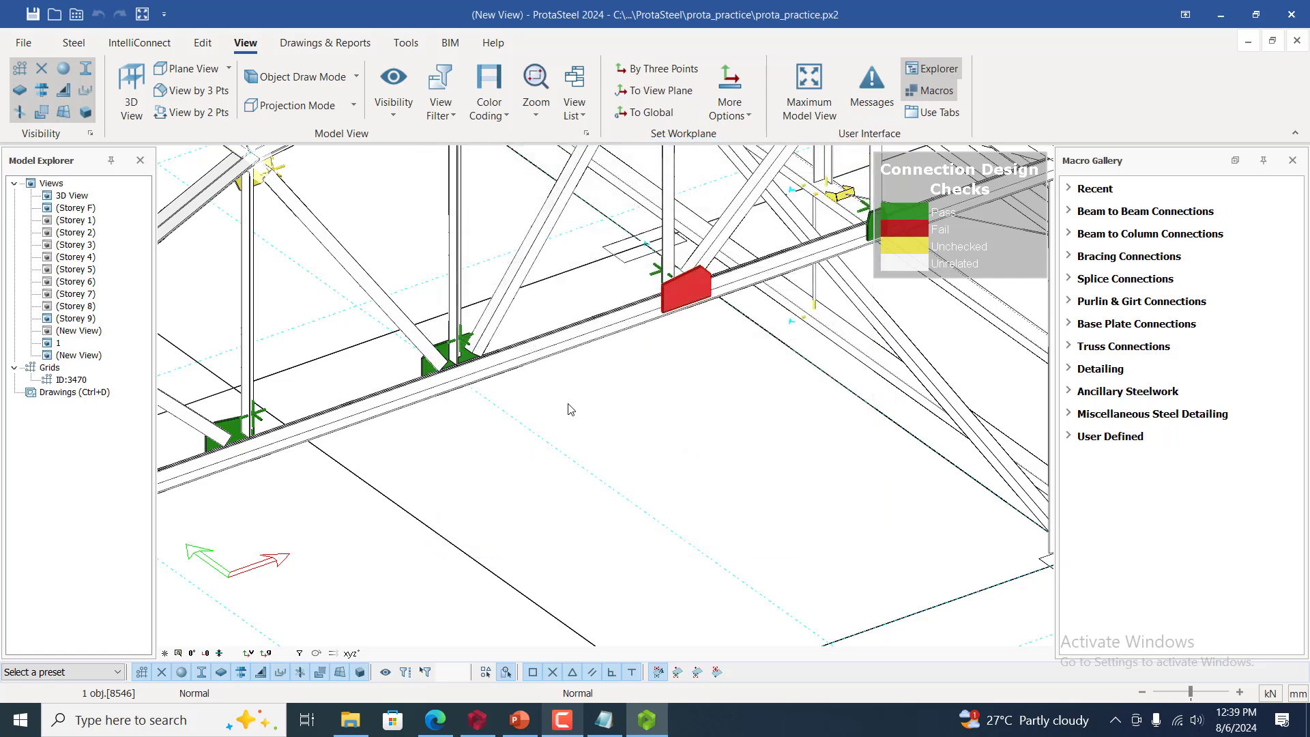
{"action": "scroll", "coordinate": [570, 405], "scroll_direction": "down", "scroll_amount": 2}
{"action": "scroll", "coordinate": [639, 388], "scroll_direction": "down", "scroll_amount": 5}
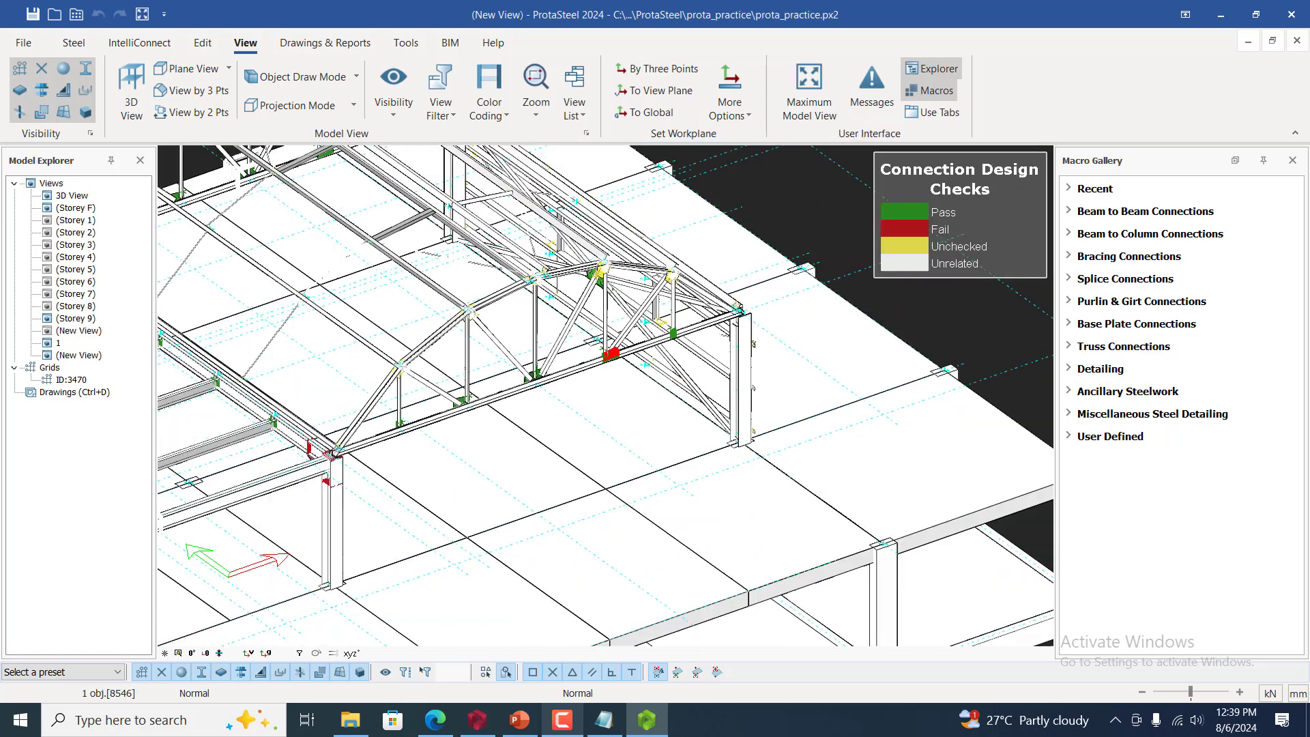
{"action": "left_click", "coordinate": [774, 251]}
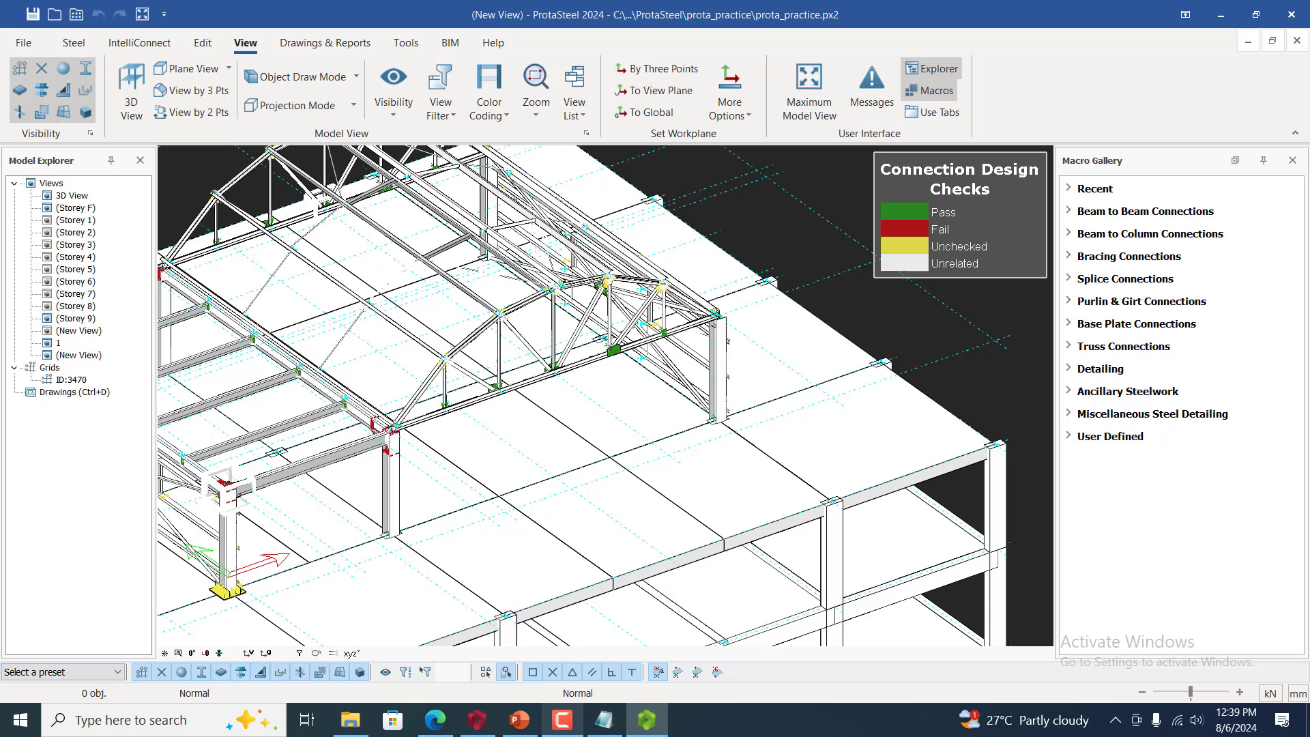
Inspect the geometry and general definitions of the red stiffener plate below the beam at the column supporting the truss
{"action": "scroll", "coordinate": [350, 427], "scroll_direction": "up", "scroll_amount": 5}
{"action": "scroll", "coordinate": [420, 486], "scroll_direction": "up", "scroll_amount": 3}
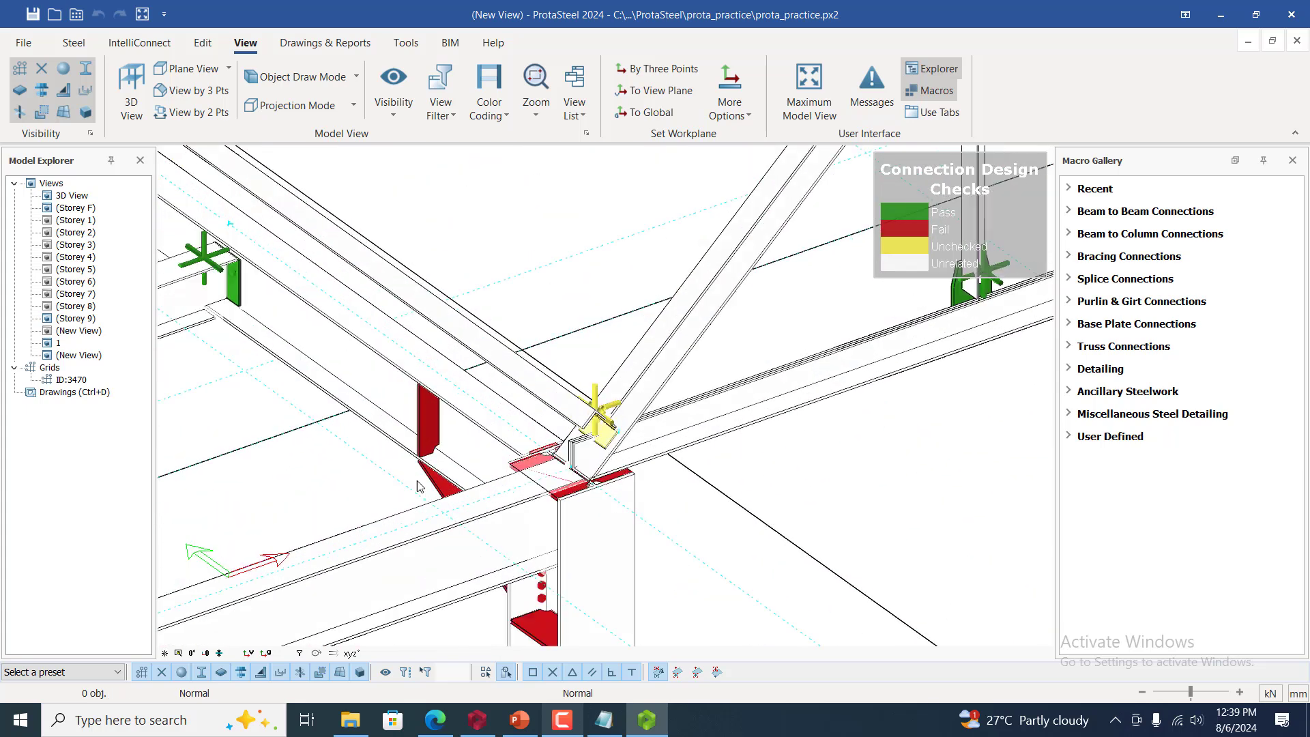
{"action": "left_click", "coordinate": [539, 634]}
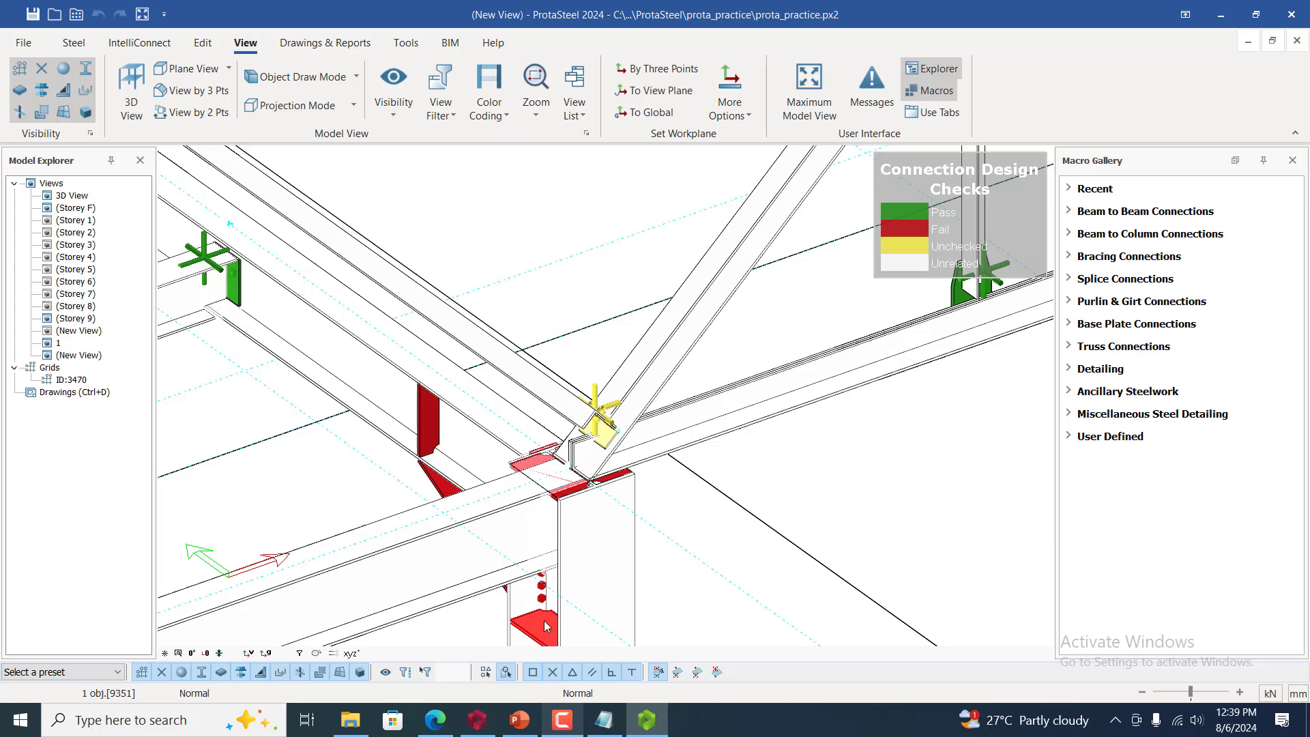
{"action": "double_click", "coordinate": [546, 627]}
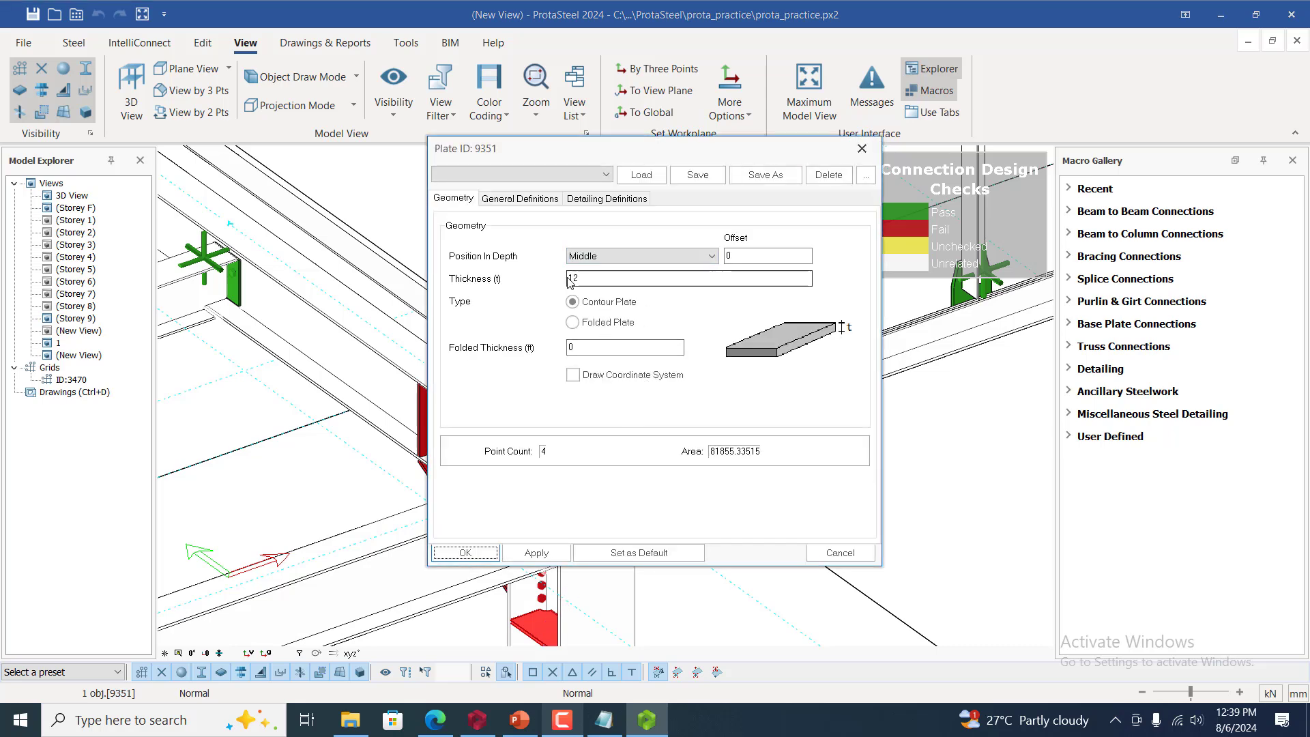
{"action": "left_click", "coordinate": [501, 203]}
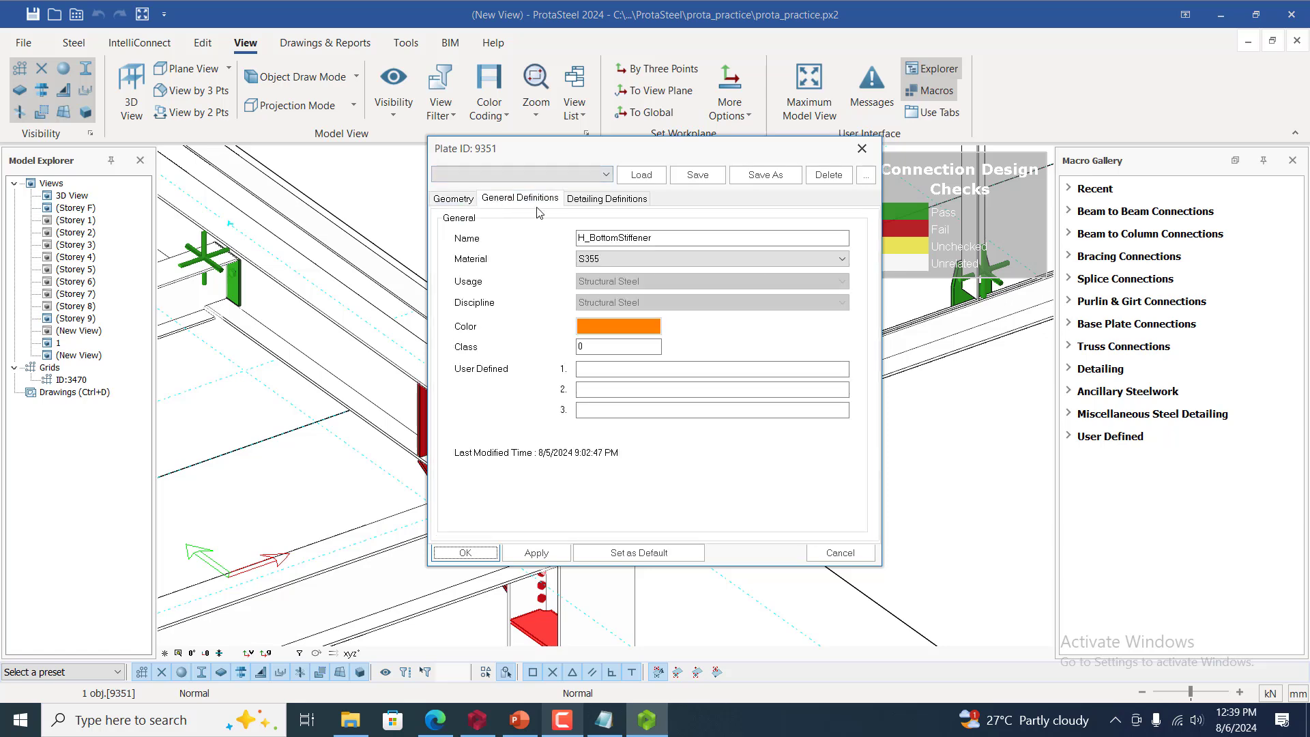
Inspect the detailing definitions and geometry of the red stiffener plate, leaving its properties unchanged
{"action": "left_click", "coordinate": [597, 200]}
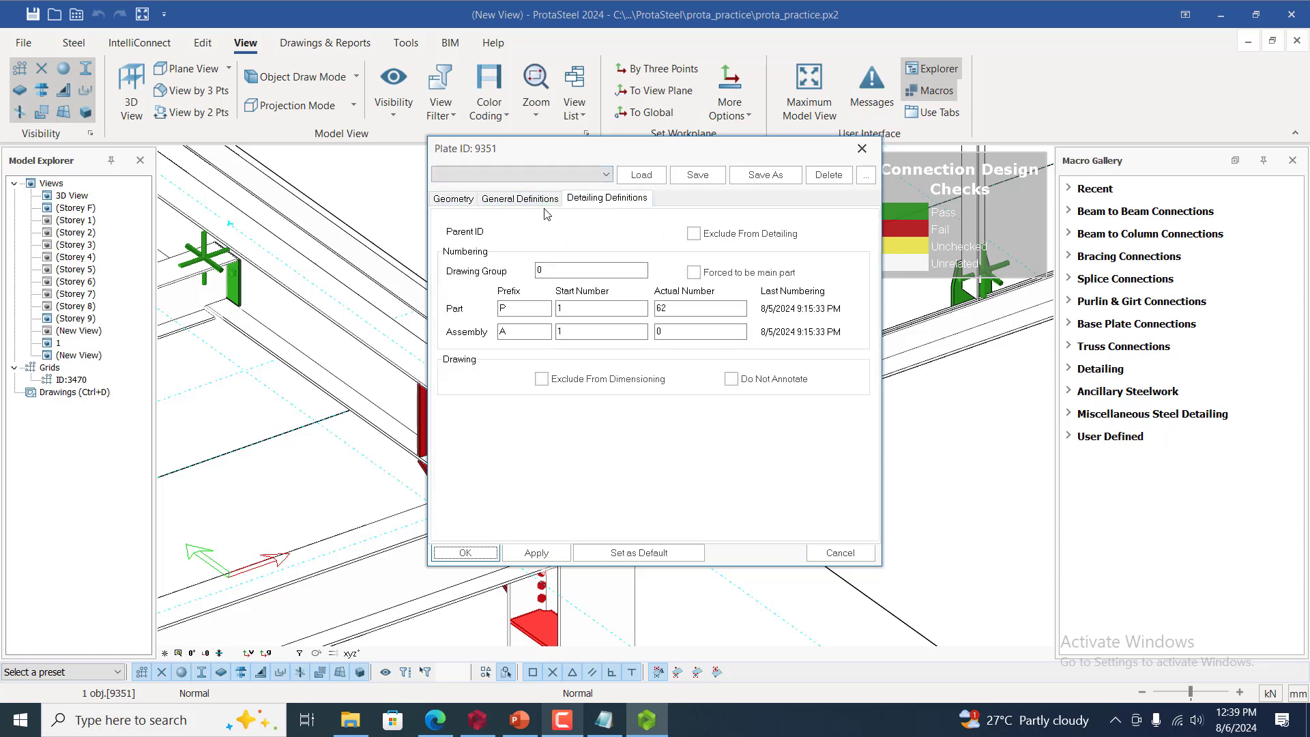
{"action": "left_click", "coordinate": [519, 199]}
{"action": "left_click", "coordinate": [454, 198]}
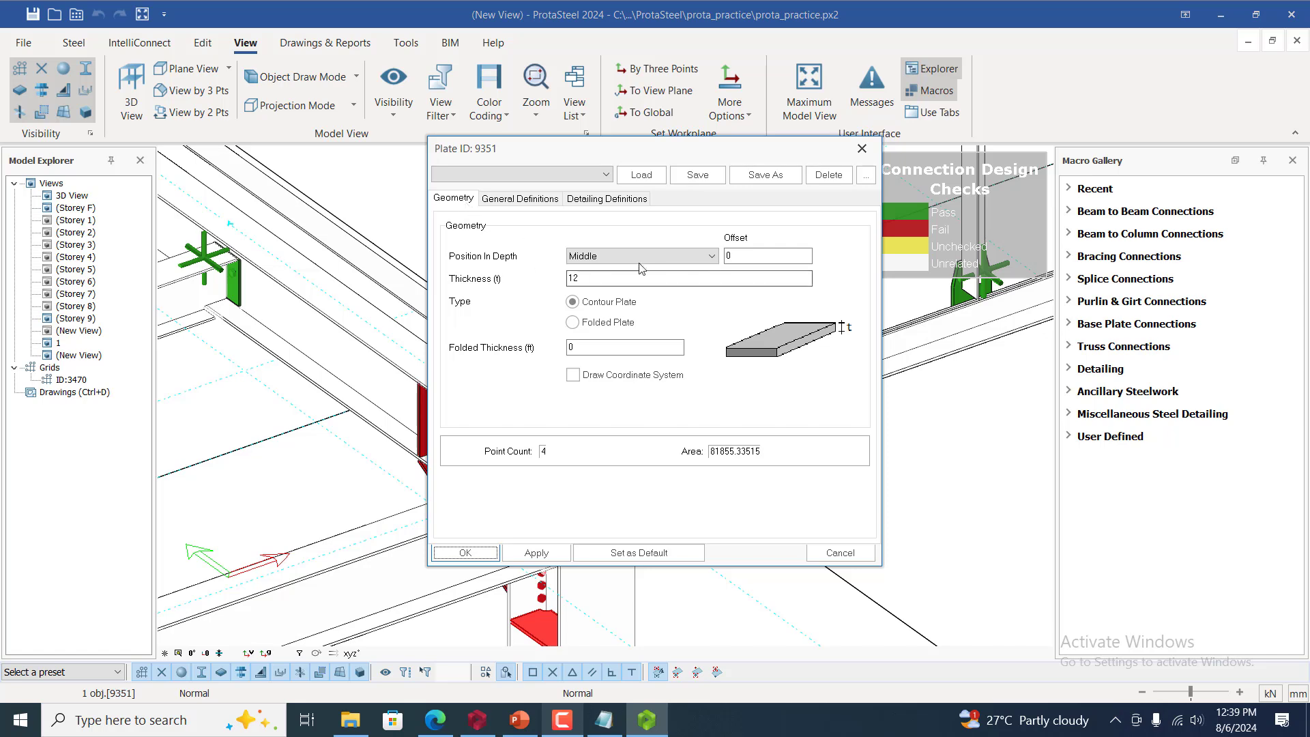
{"action": "left_click", "coordinate": [861, 149]}
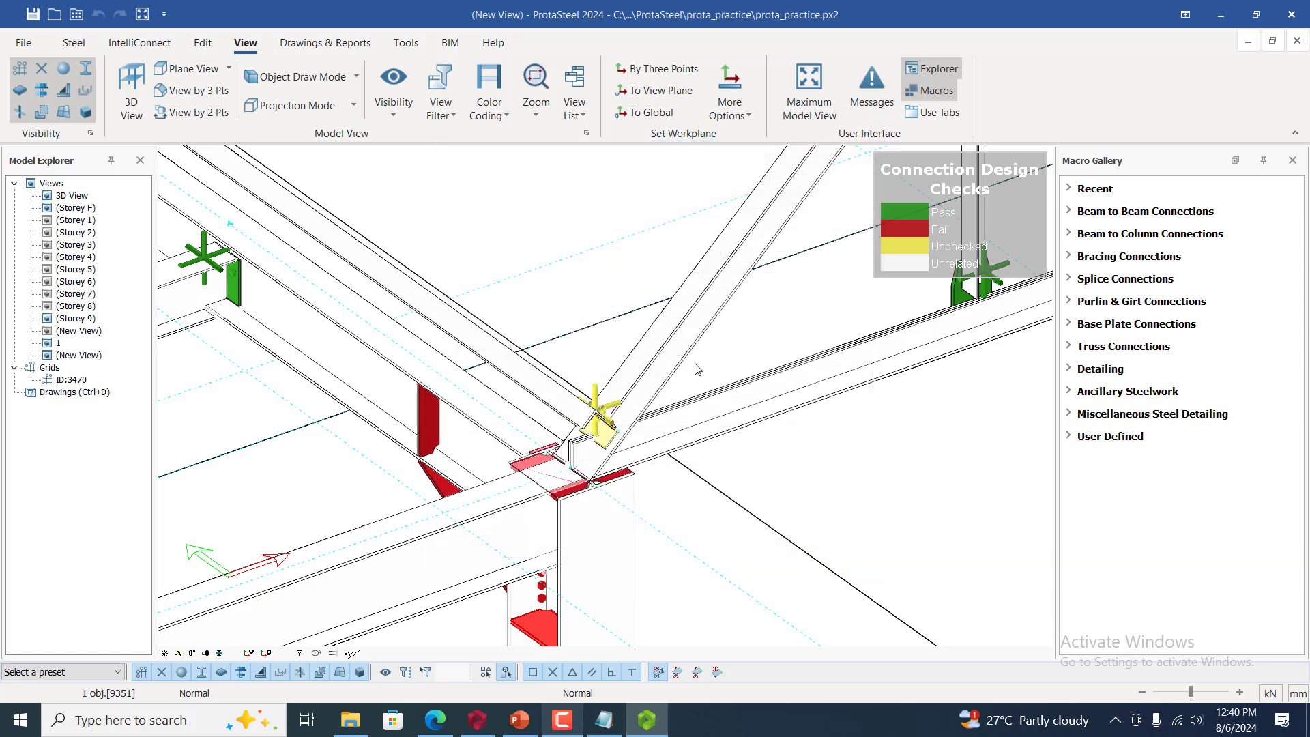
Create a BS5950 connection design check report for the second green gusset plate along the truss's bottom chord
{"action": "scroll", "coordinate": [550, 433], "scroll_direction": "down", "scroll_amount": 5}
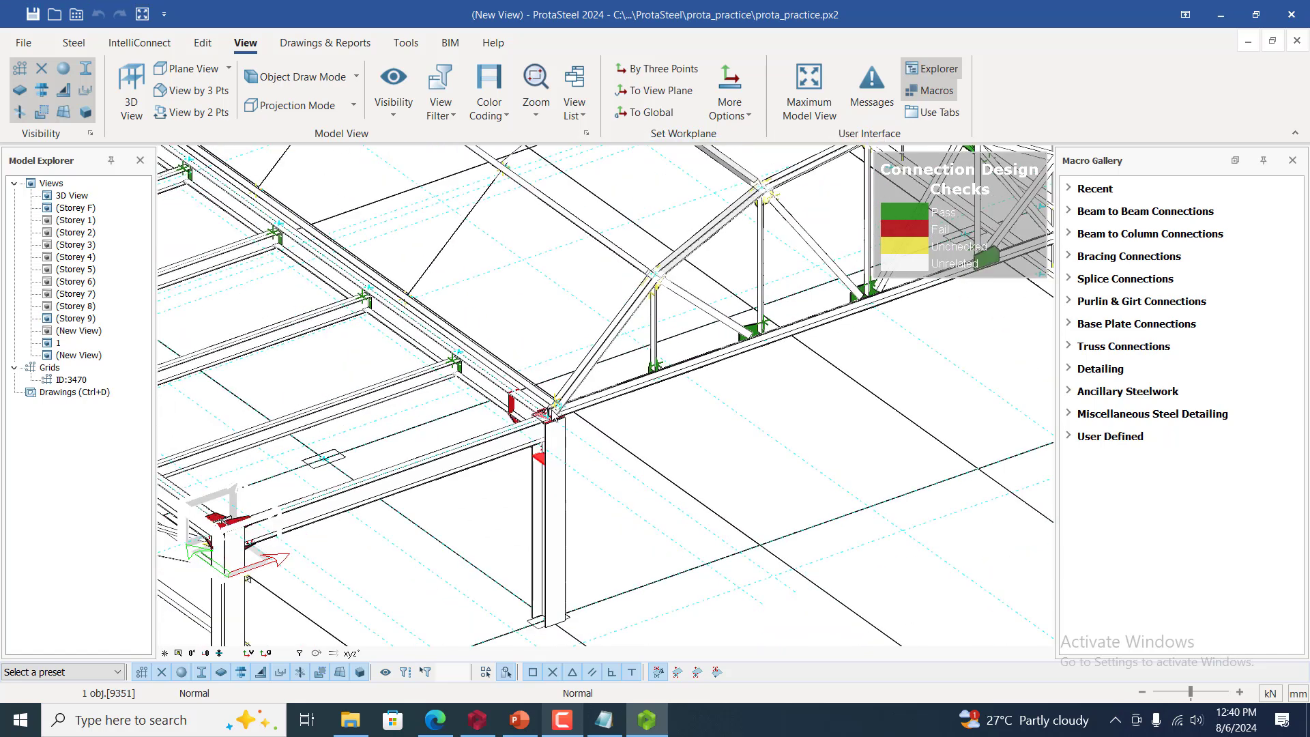
{"action": "scroll", "coordinate": [552, 435], "scroll_direction": "down", "scroll_amount": 2}
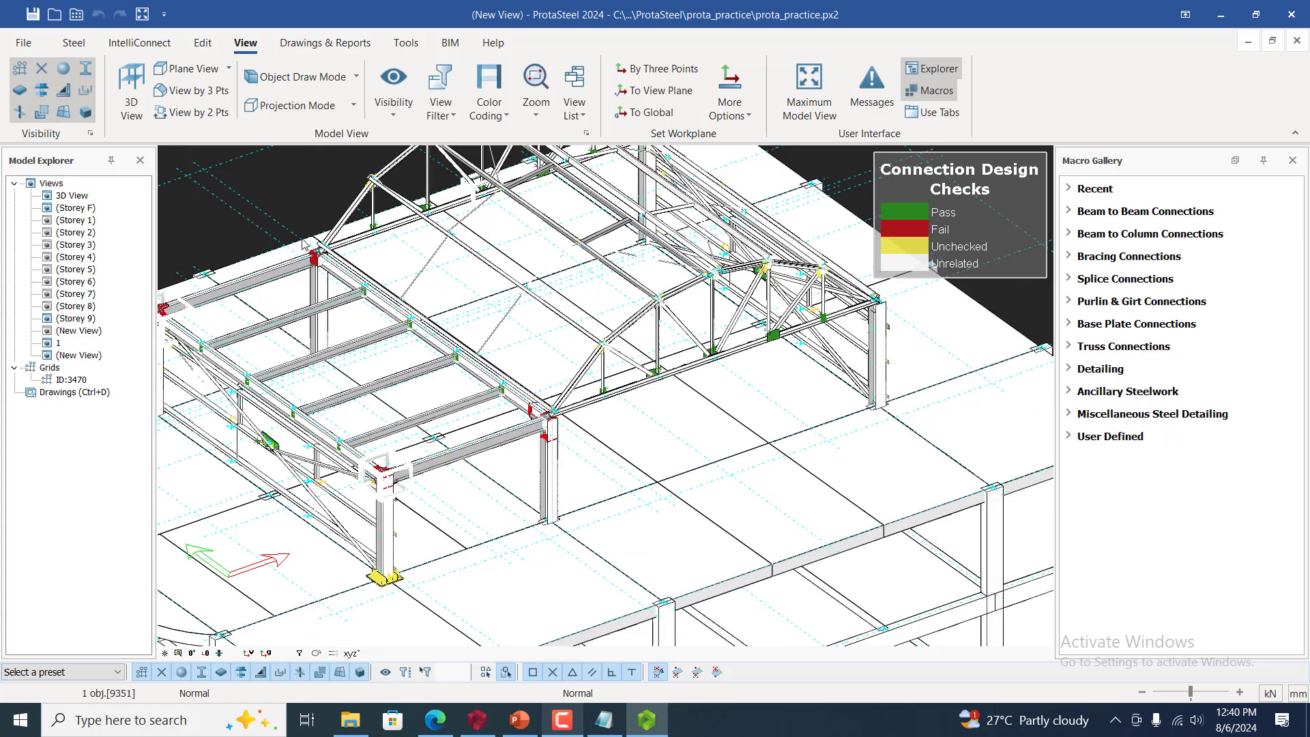
{"action": "scroll", "coordinate": [516, 418], "scroll_direction": "down", "scroll_amount": 3}
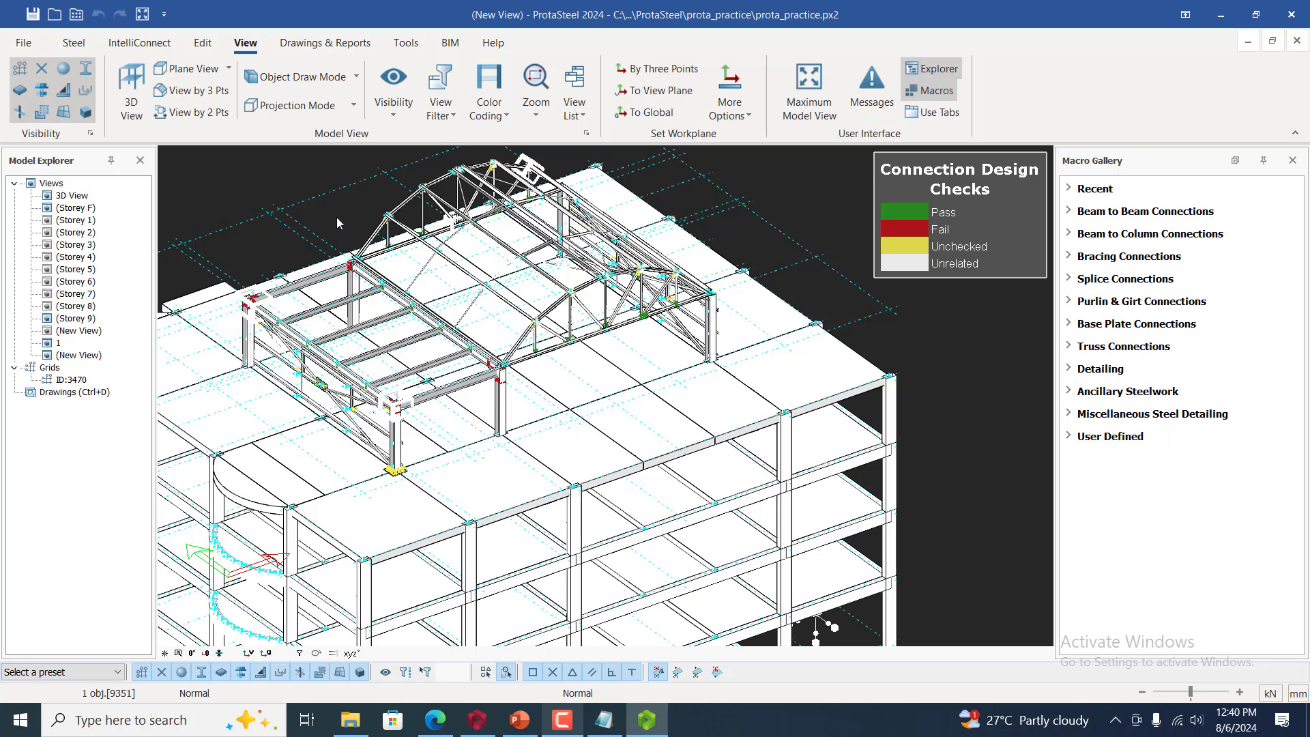
{"action": "scroll", "coordinate": [337, 226], "scroll_direction": "up", "scroll_amount": 3}
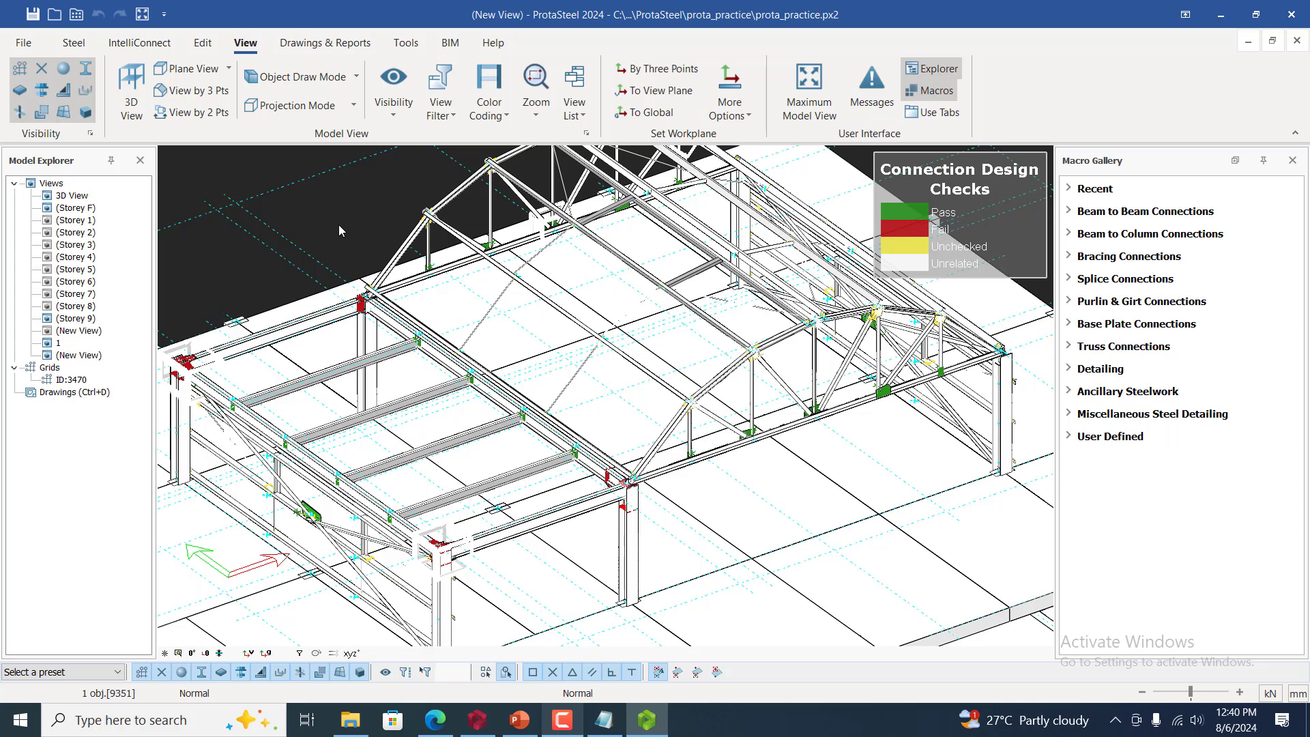
{"action": "left_click", "coordinate": [334, 45]}
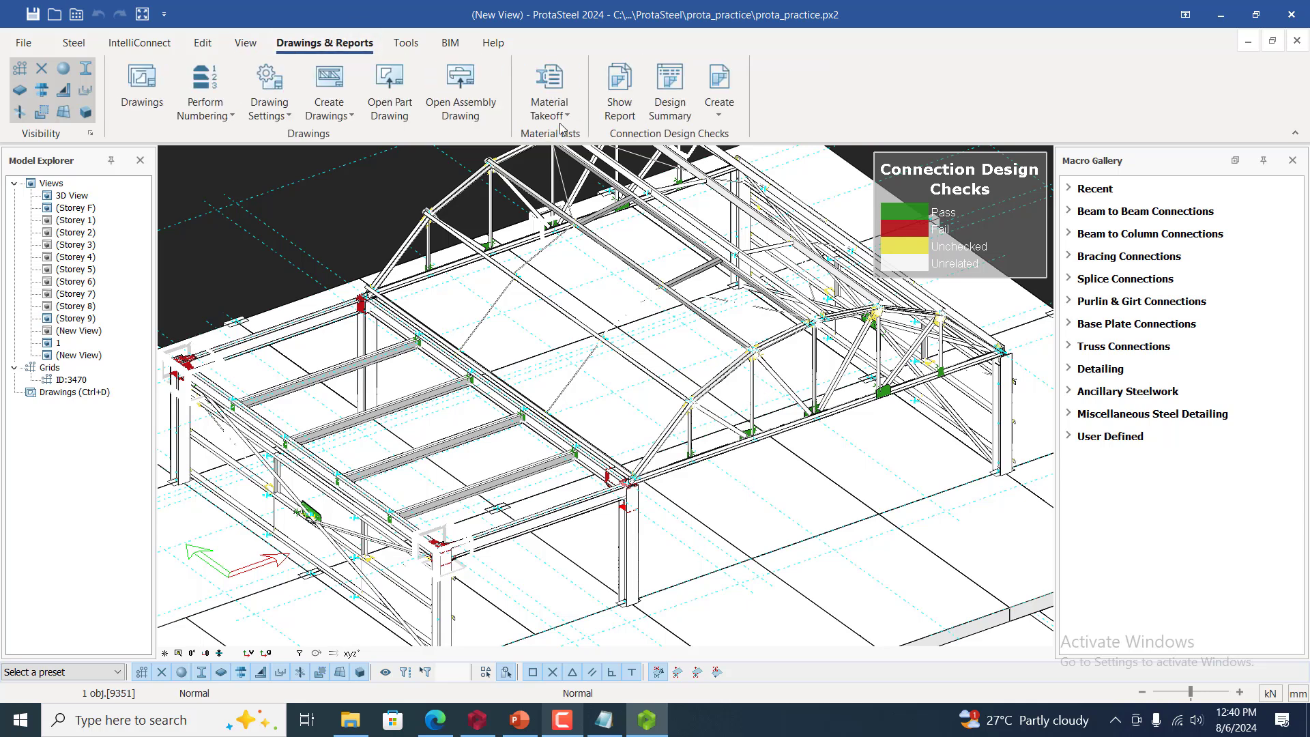
{"action": "scroll", "coordinate": [784, 418], "scroll_direction": "up", "scroll_amount": 5}
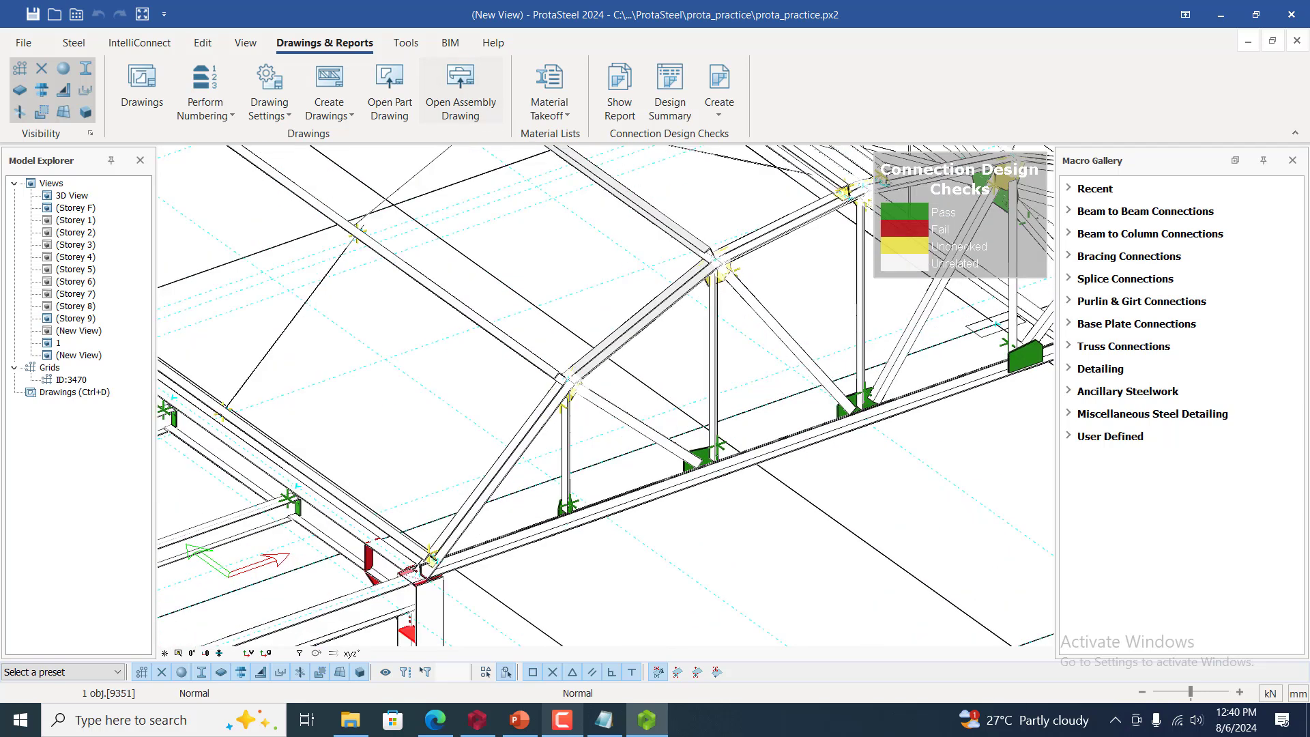
{"action": "scroll", "coordinate": [737, 437], "scroll_direction": "up", "scroll_amount": 3}
{"action": "left_click", "coordinate": [673, 466]}
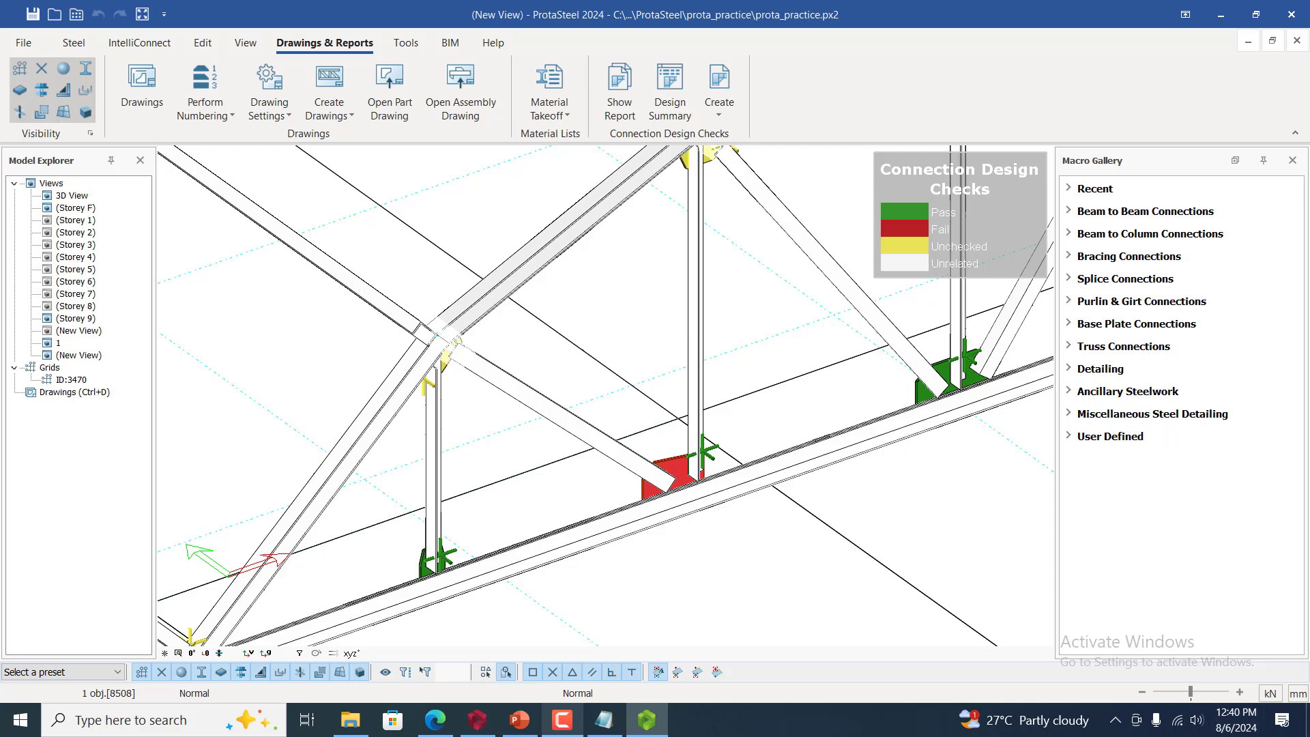
{"action": "left_click", "coordinate": [718, 114]}
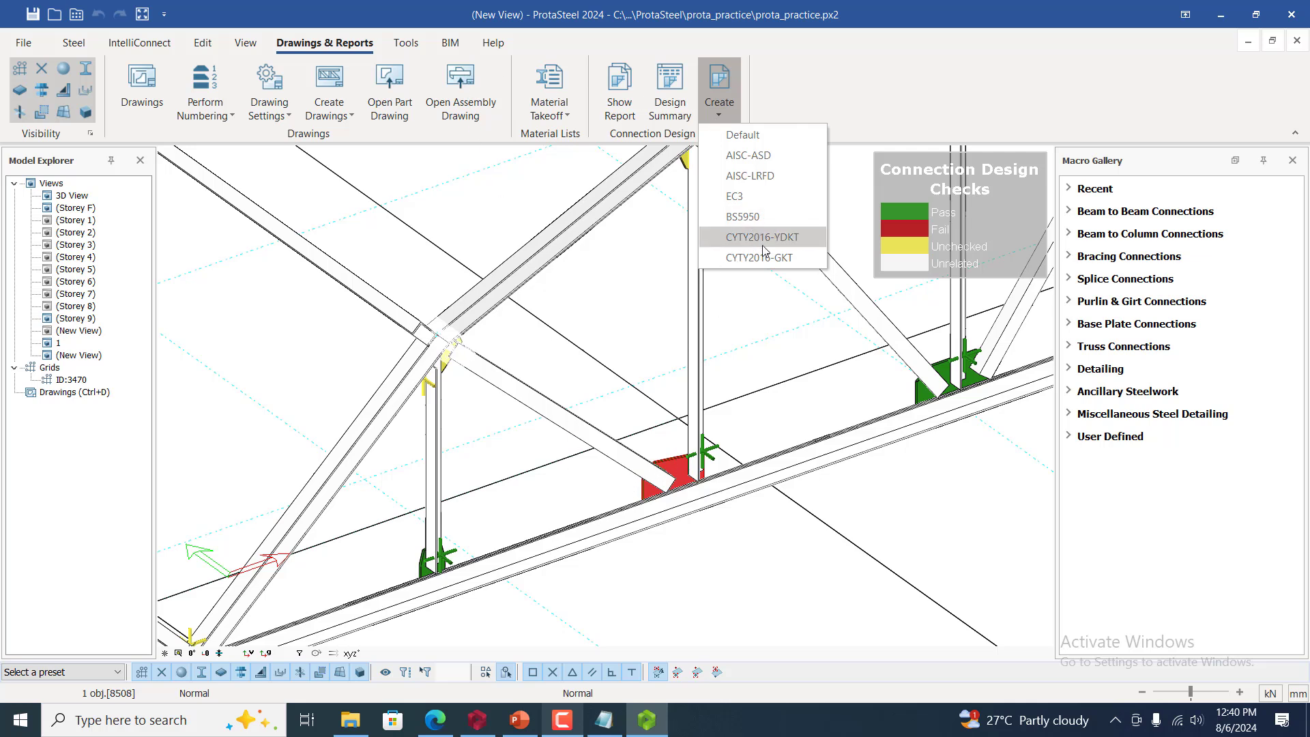
{"action": "left_click", "coordinate": [769, 217]}
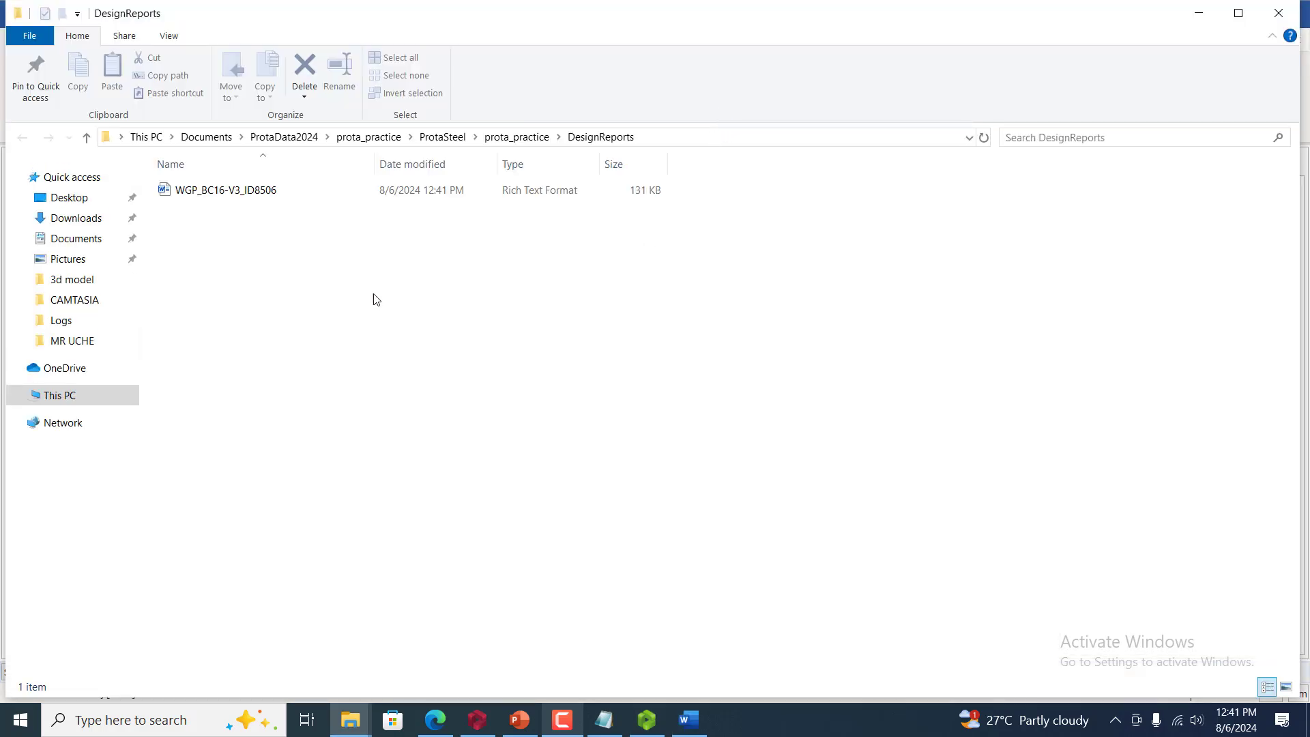
Open the WGP_BC16-V3_ID8506 report in Word, dismiss the activation wizard and maximize the document window
{"action": "left_click", "coordinate": [331, 191]}
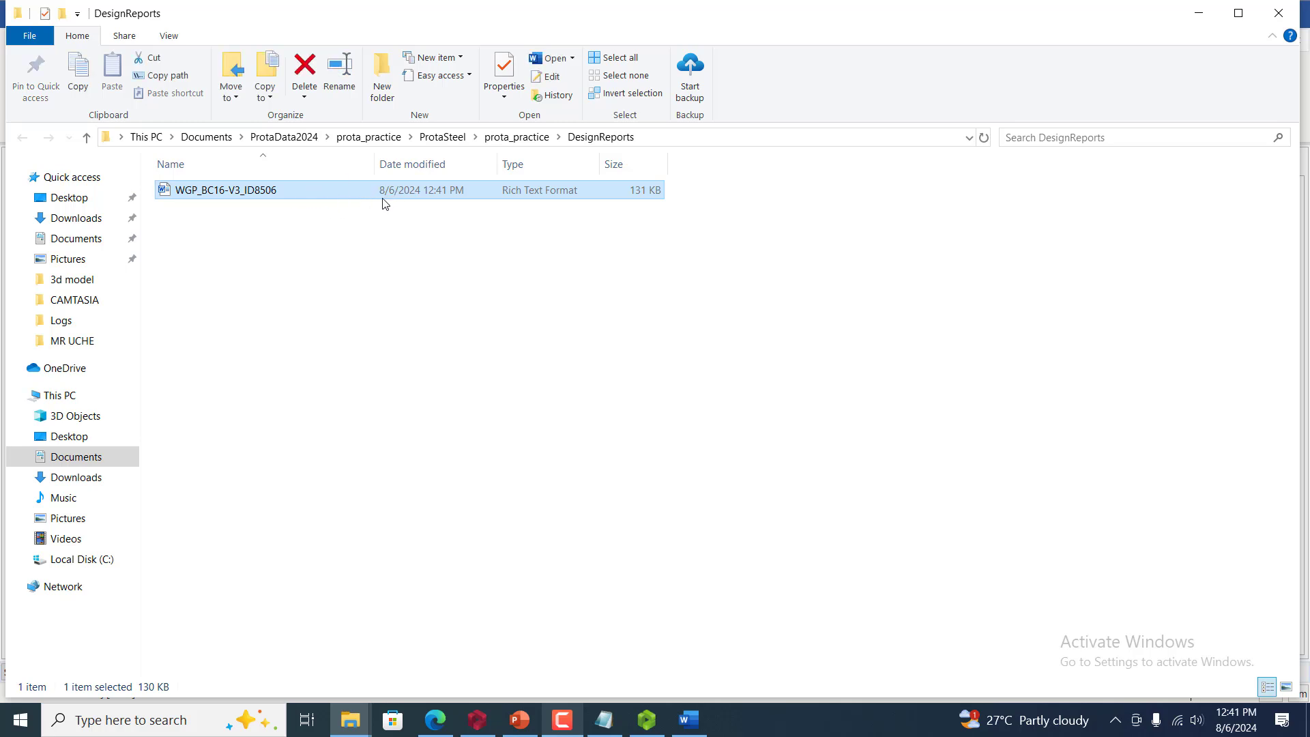
{"action": "double_click", "coordinate": [462, 197]}
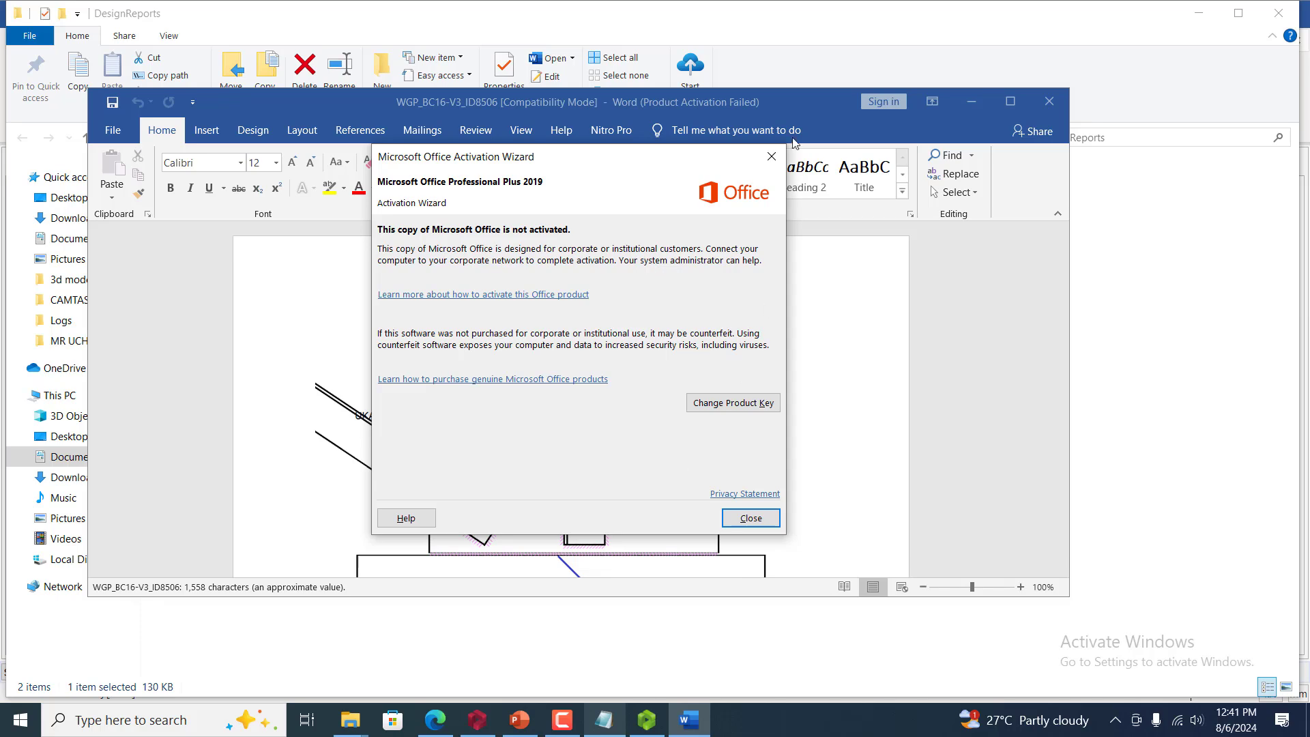
{"action": "left_click", "coordinate": [772, 156]}
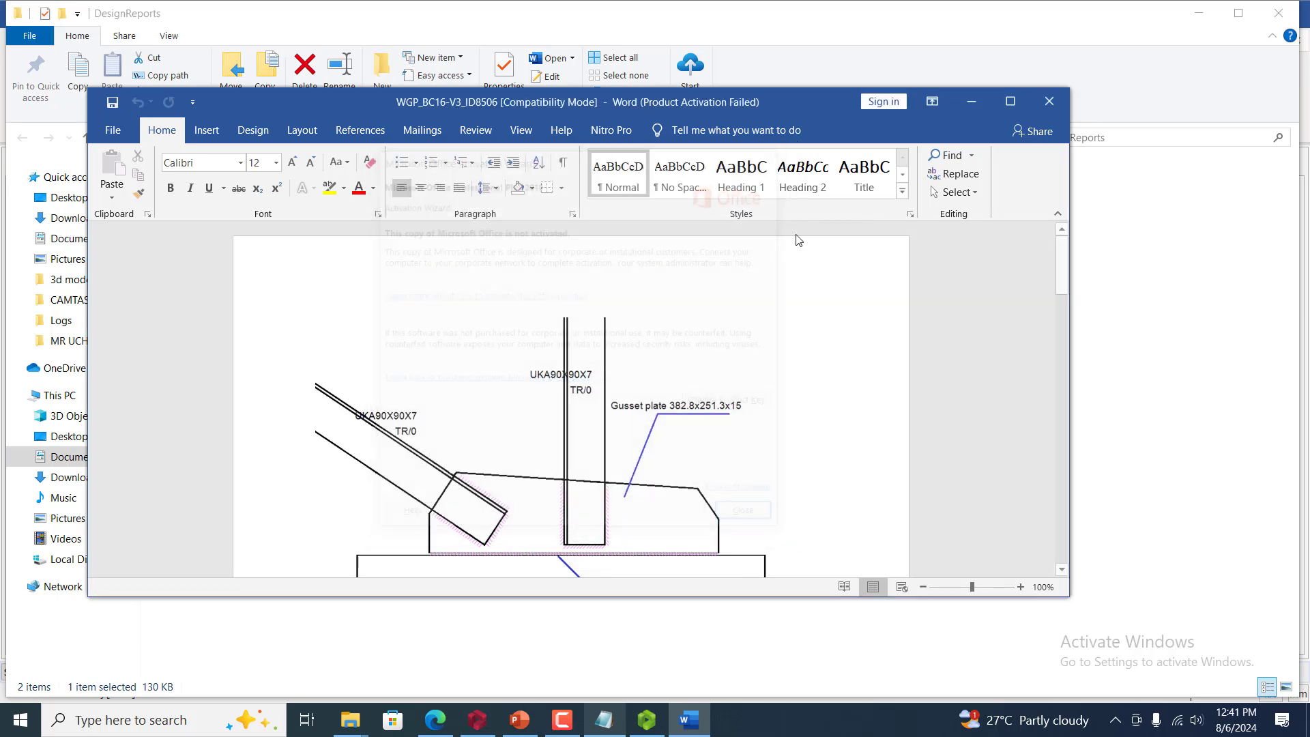
{"action": "left_click", "coordinate": [1003, 103]}
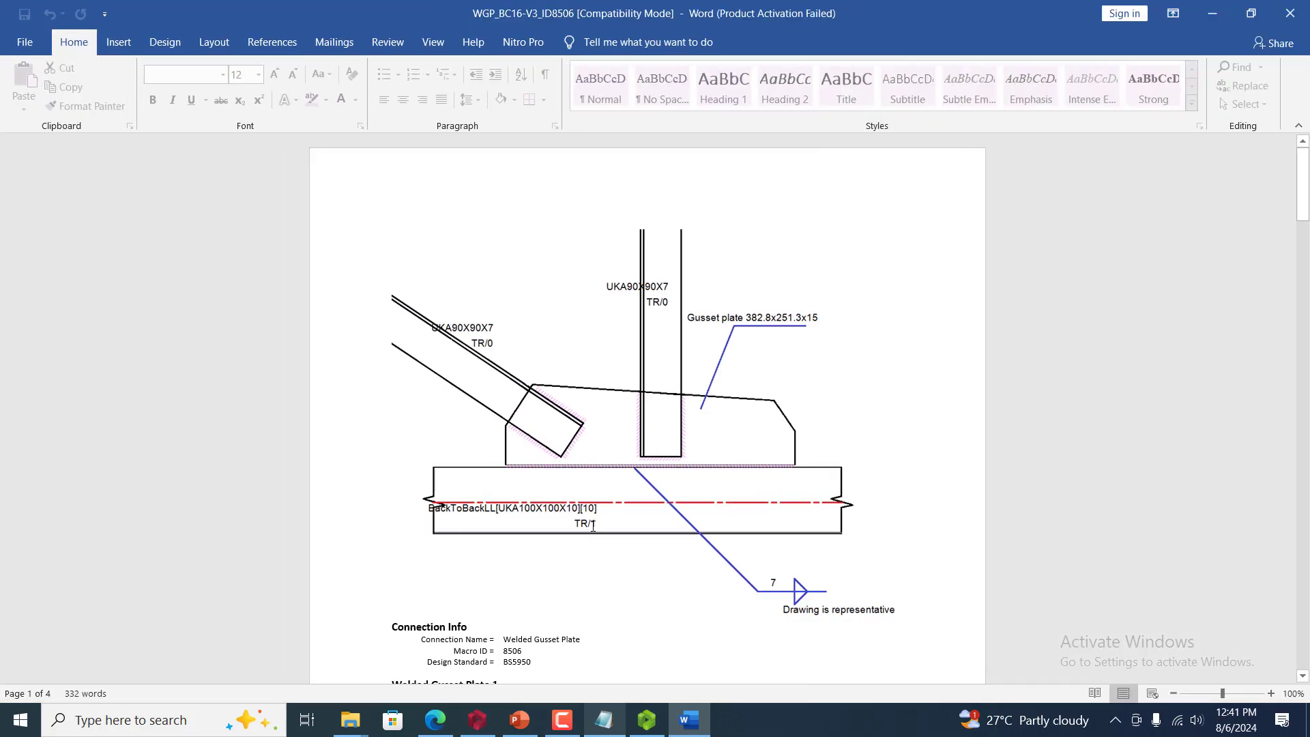
Review the welded gusset plate report from the connection info through the weld and beam checks, and close the document
{"action": "scroll", "coordinate": [616, 427], "scroll_direction": "down", "scroll_amount": 10}
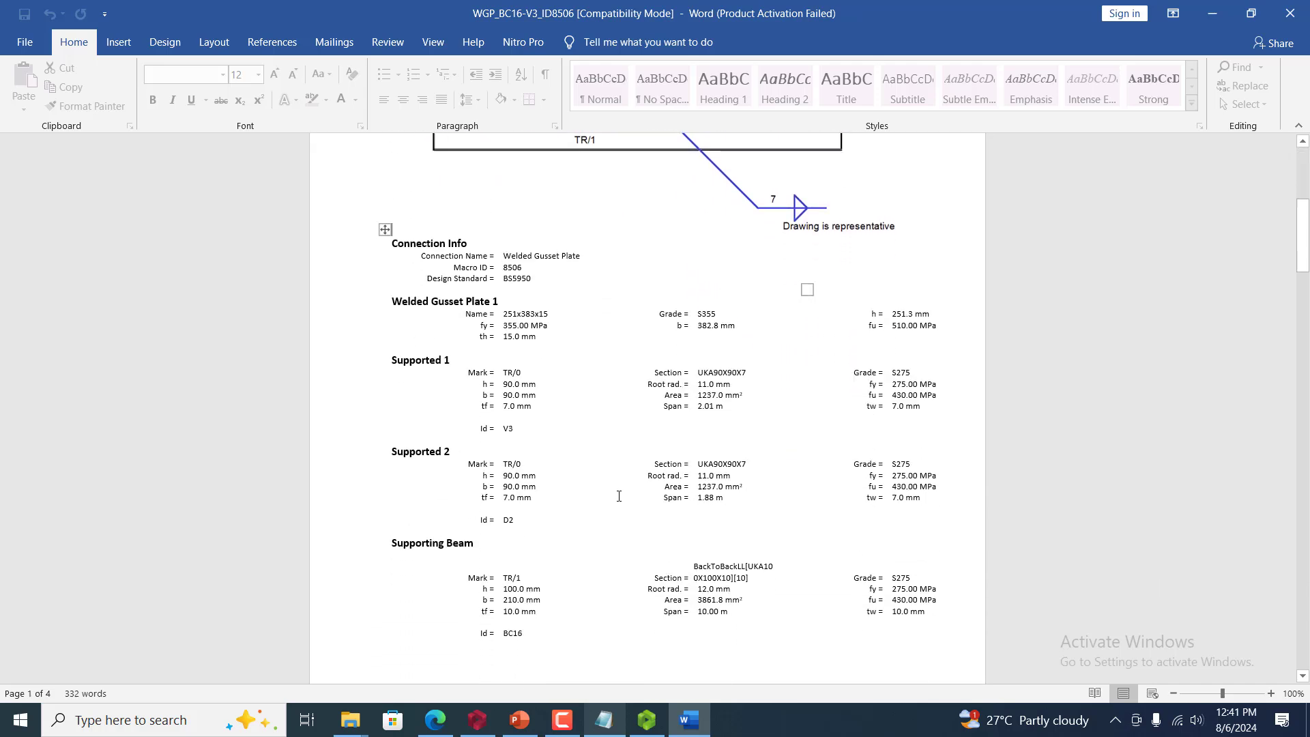
{"action": "scroll", "coordinate": [634, 491], "scroll_direction": "down", "scroll_amount": 9}
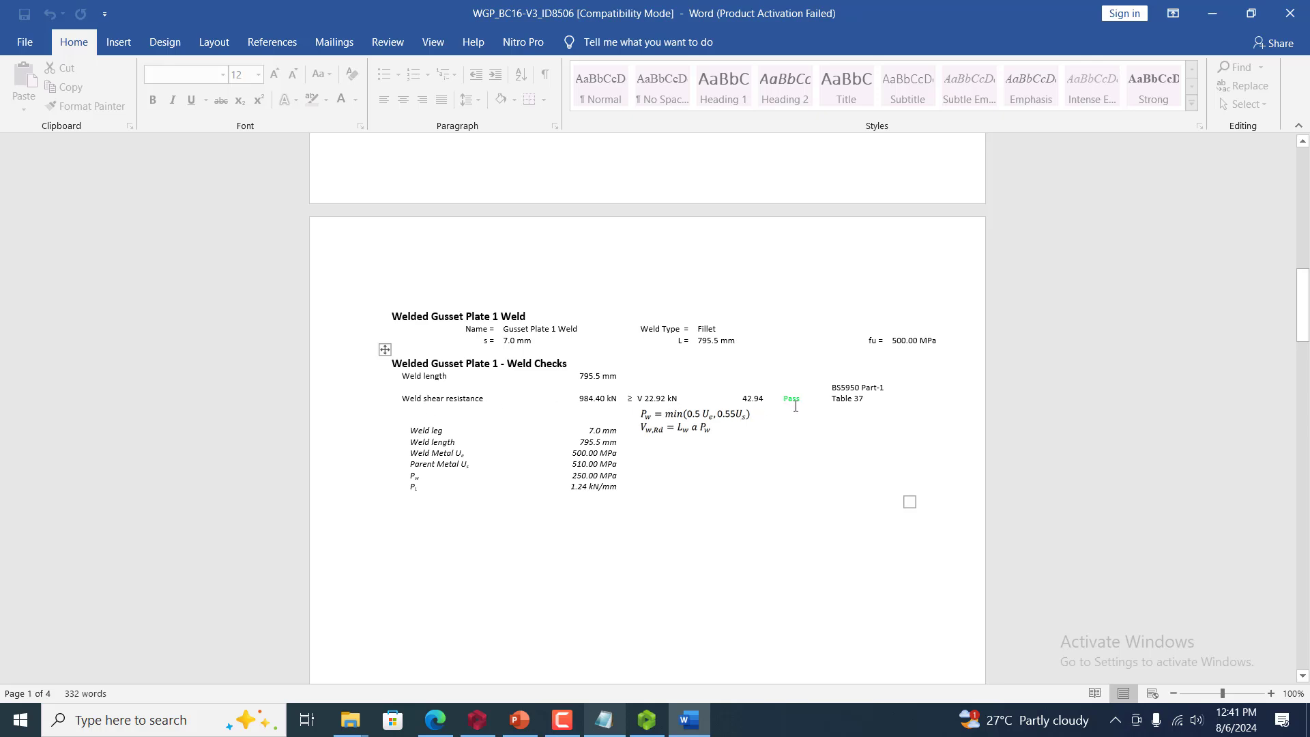
{"action": "scroll", "coordinate": [809, 408], "scroll_direction": "down", "scroll_amount": 20}
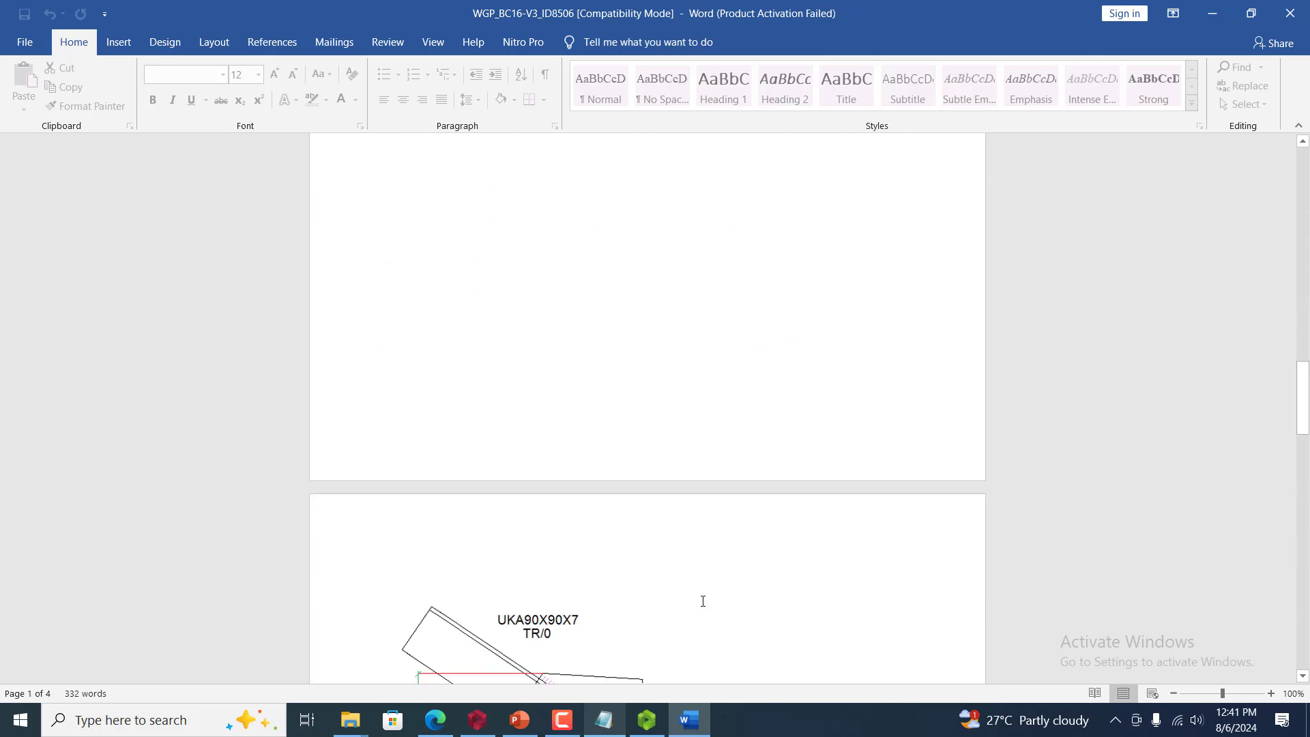
{"action": "scroll", "coordinate": [707, 559], "scroll_direction": "down", "scroll_amount": 20}
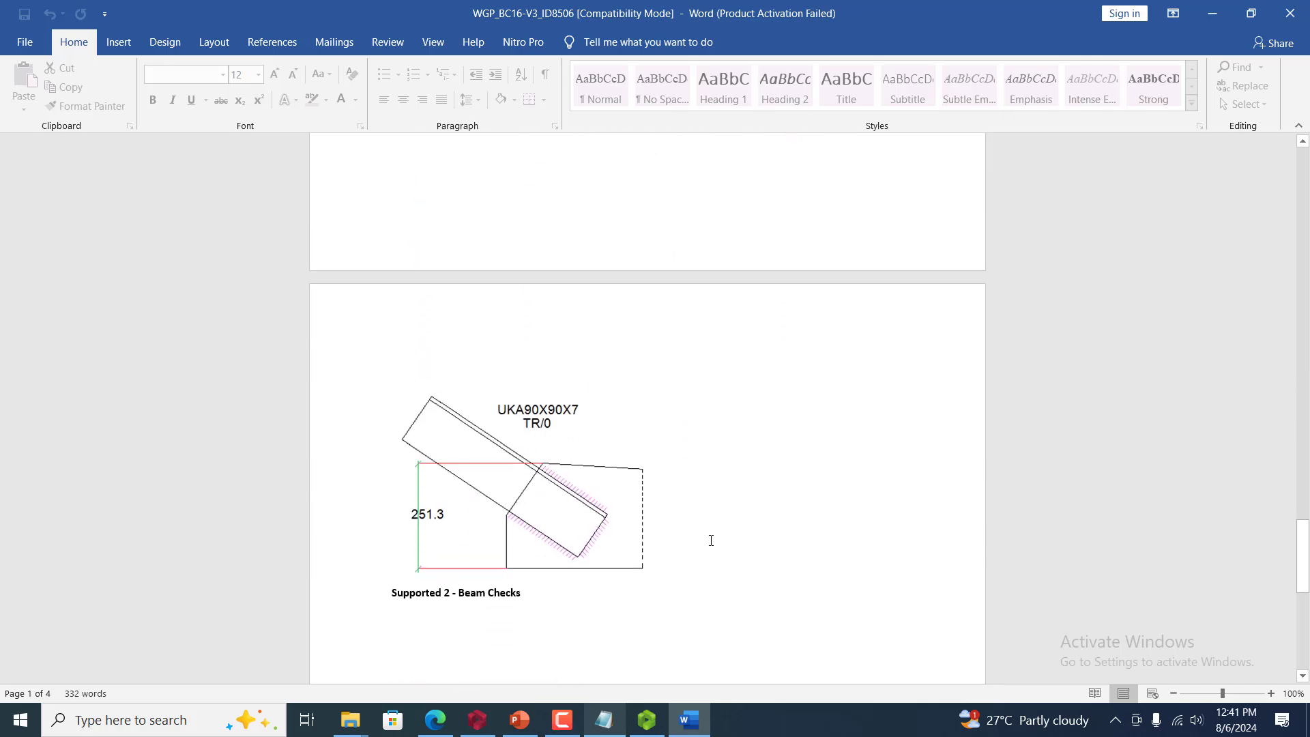
{"action": "scroll", "coordinate": [710, 544], "scroll_direction": "down", "scroll_amount": 10}
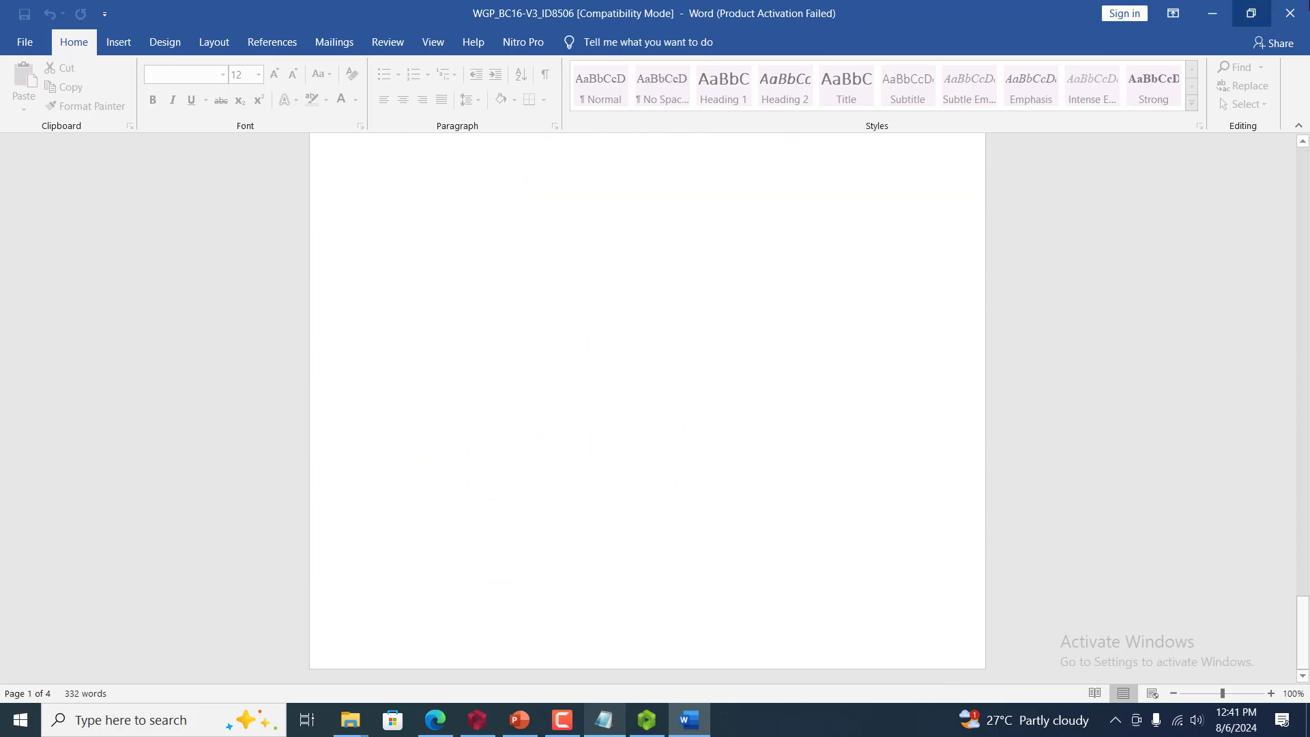
{"action": "left_click", "coordinate": [1289, 18]}
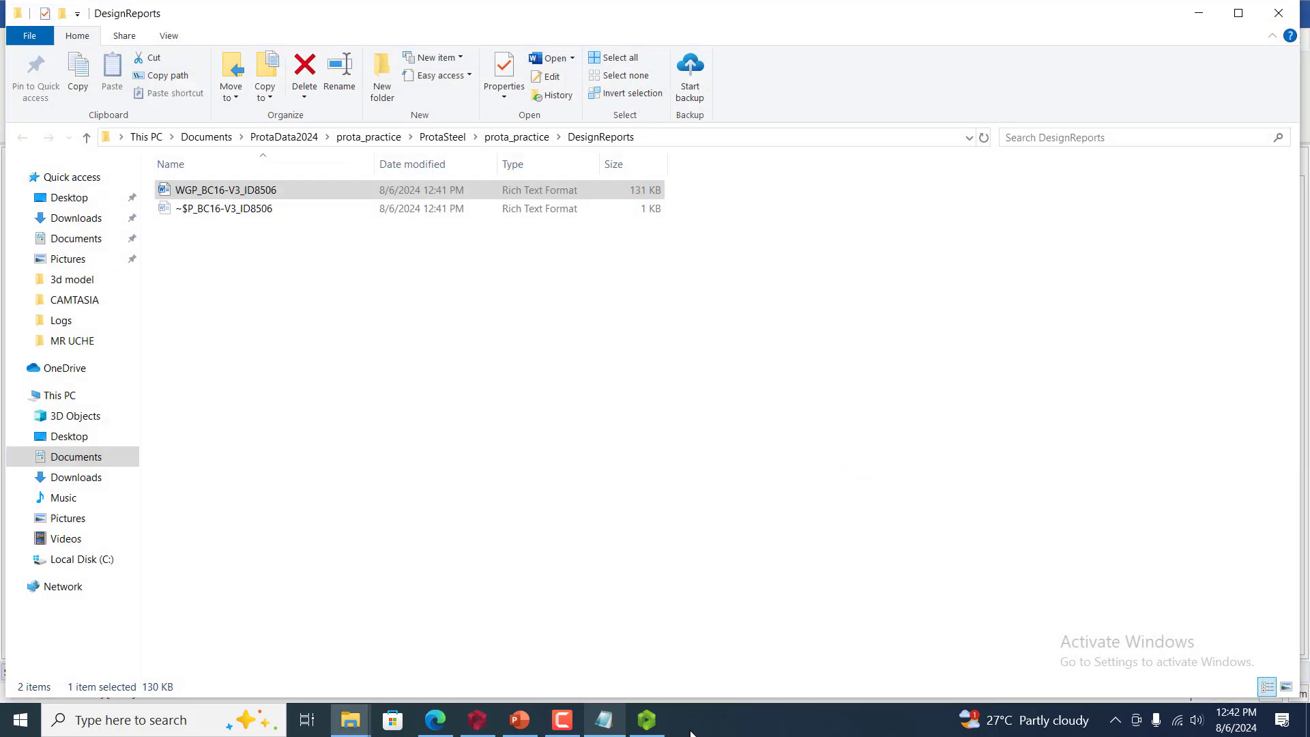
Switch back to ProtaSteel and deselect the truss gusset plate
{"action": "left_click", "coordinate": [647, 720]}
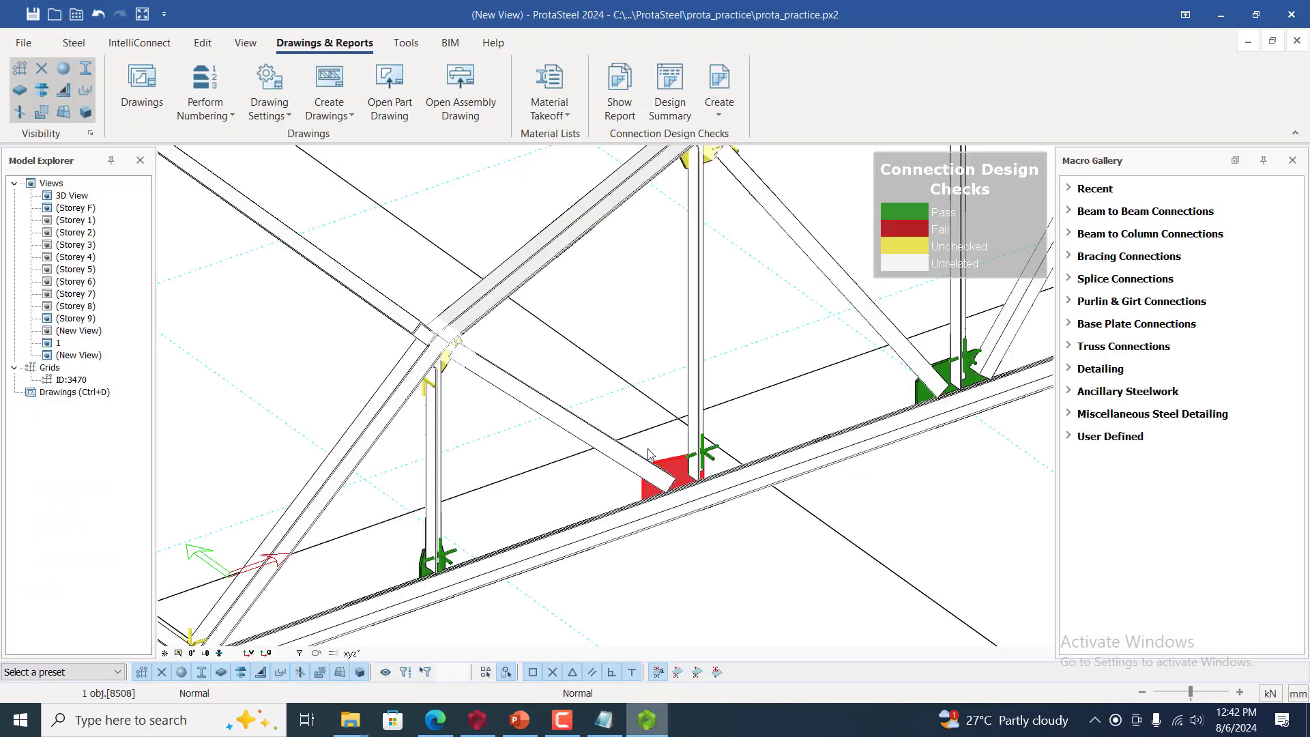
{"action": "scroll", "coordinate": [663, 420], "scroll_direction": "down", "scroll_amount": 7}
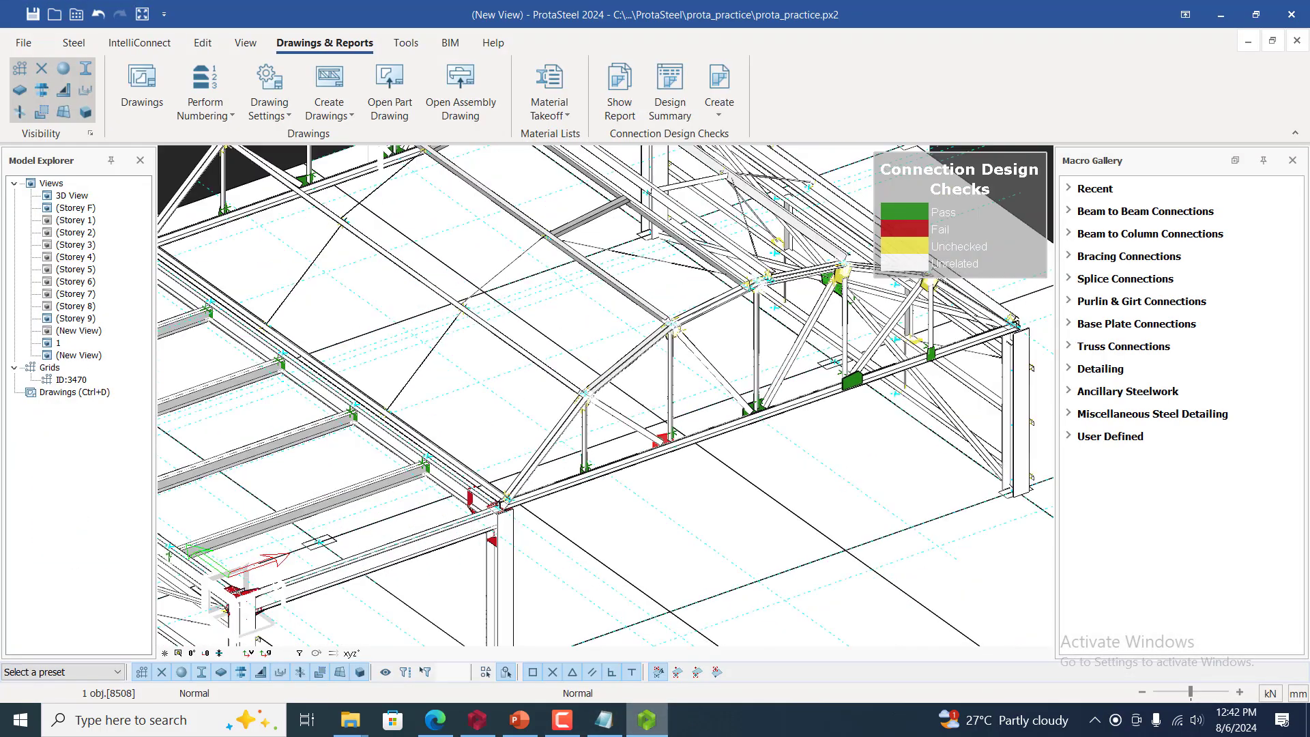
{"action": "scroll", "coordinate": [668, 421], "scroll_direction": "down", "scroll_amount": 1}
{"action": "left_click", "coordinate": [376, 275]}
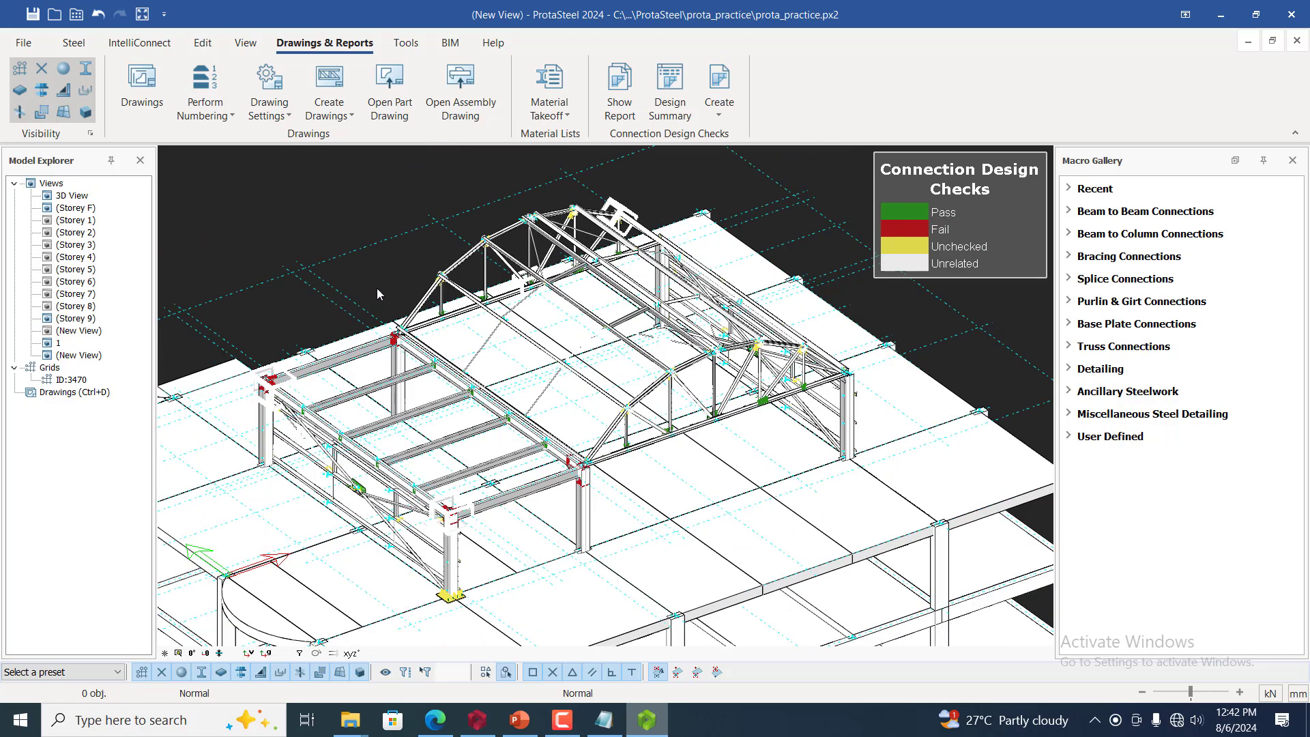
Check the geometry of the red plate at the far beam-to-column connection and create its BS5950 connection design report
{"action": "scroll", "coordinate": [382, 319], "scroll_direction": "up", "scroll_amount": 4}
{"action": "scroll", "coordinate": [468, 349], "scroll_direction": "up", "scroll_amount": 4}
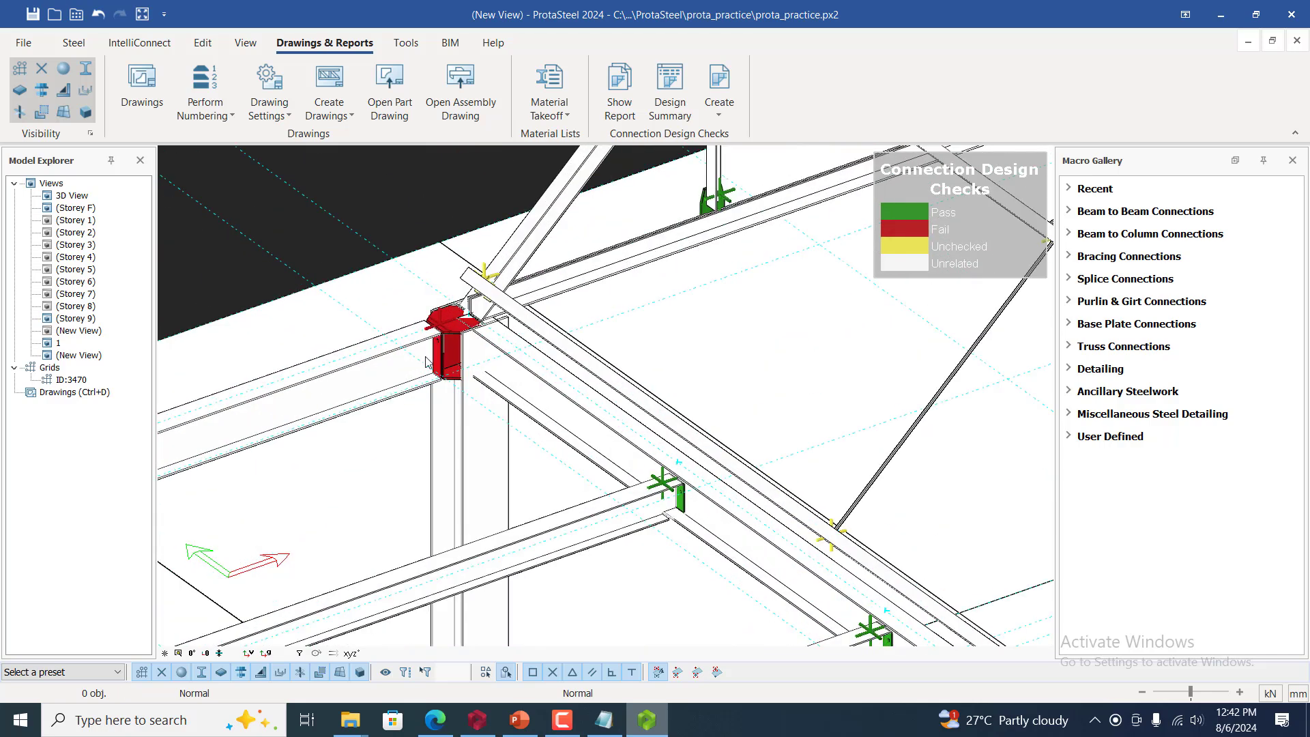
{"action": "double_click", "coordinate": [468, 334]}
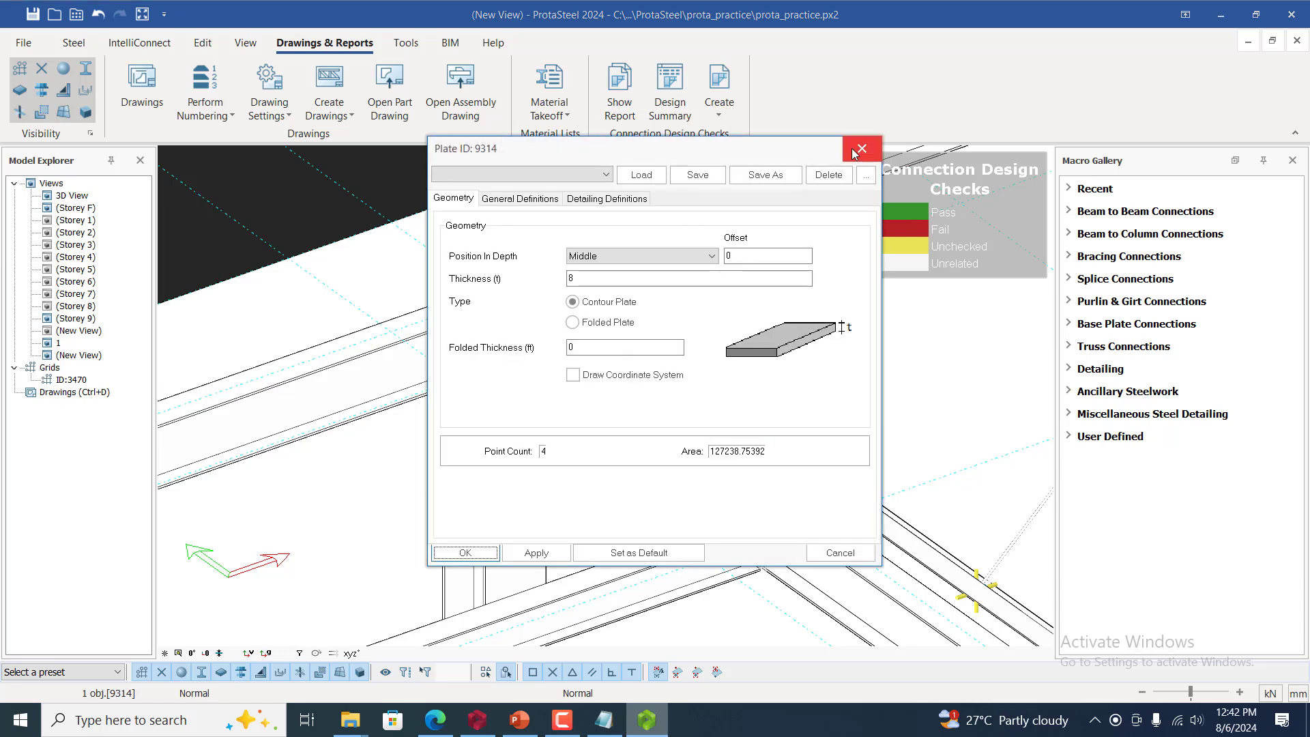
{"action": "left_click", "coordinate": [862, 148]}
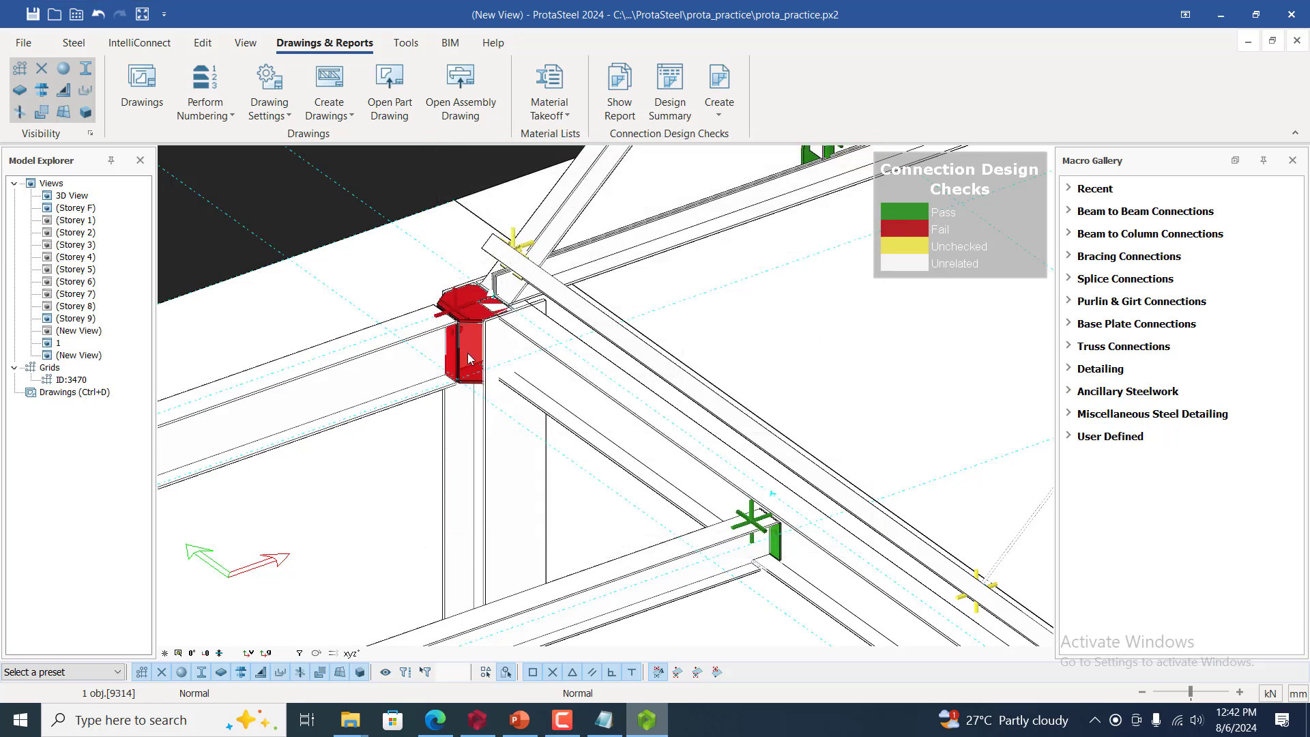
{"action": "left_click", "coordinate": [727, 116]}
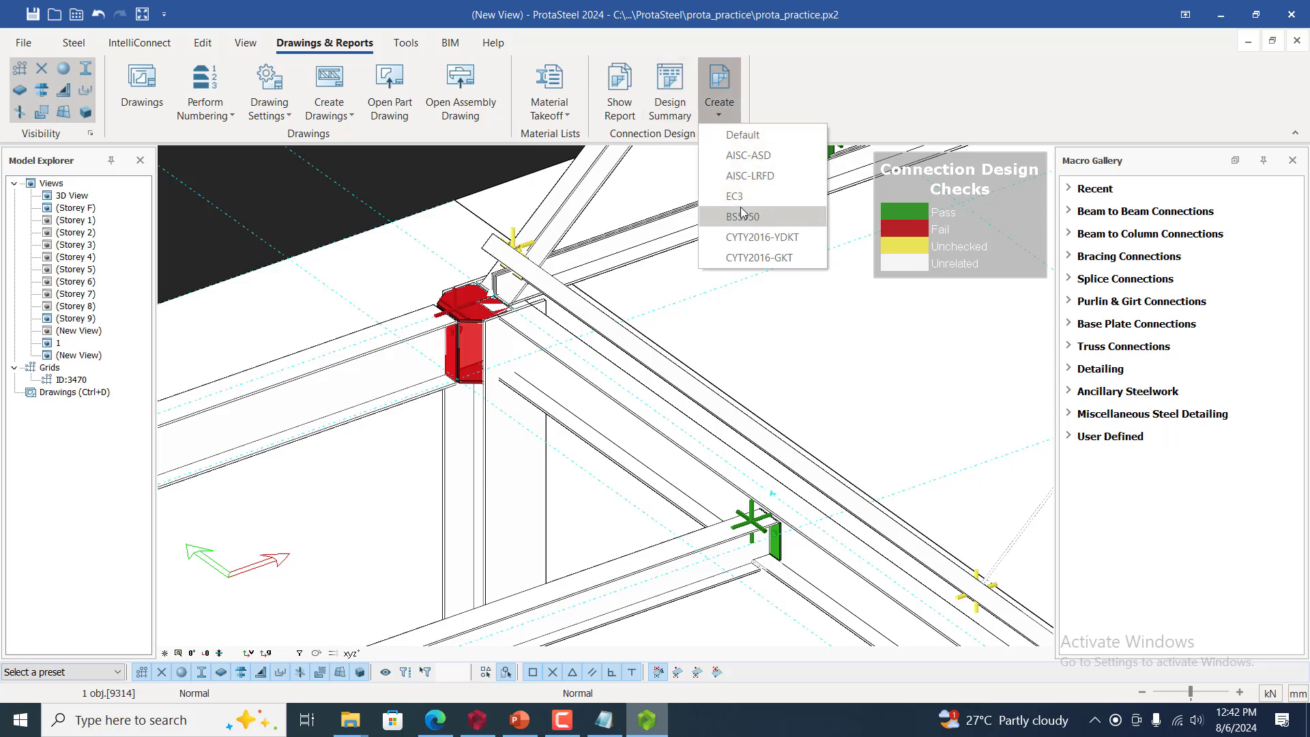
{"action": "left_click", "coordinate": [765, 217]}
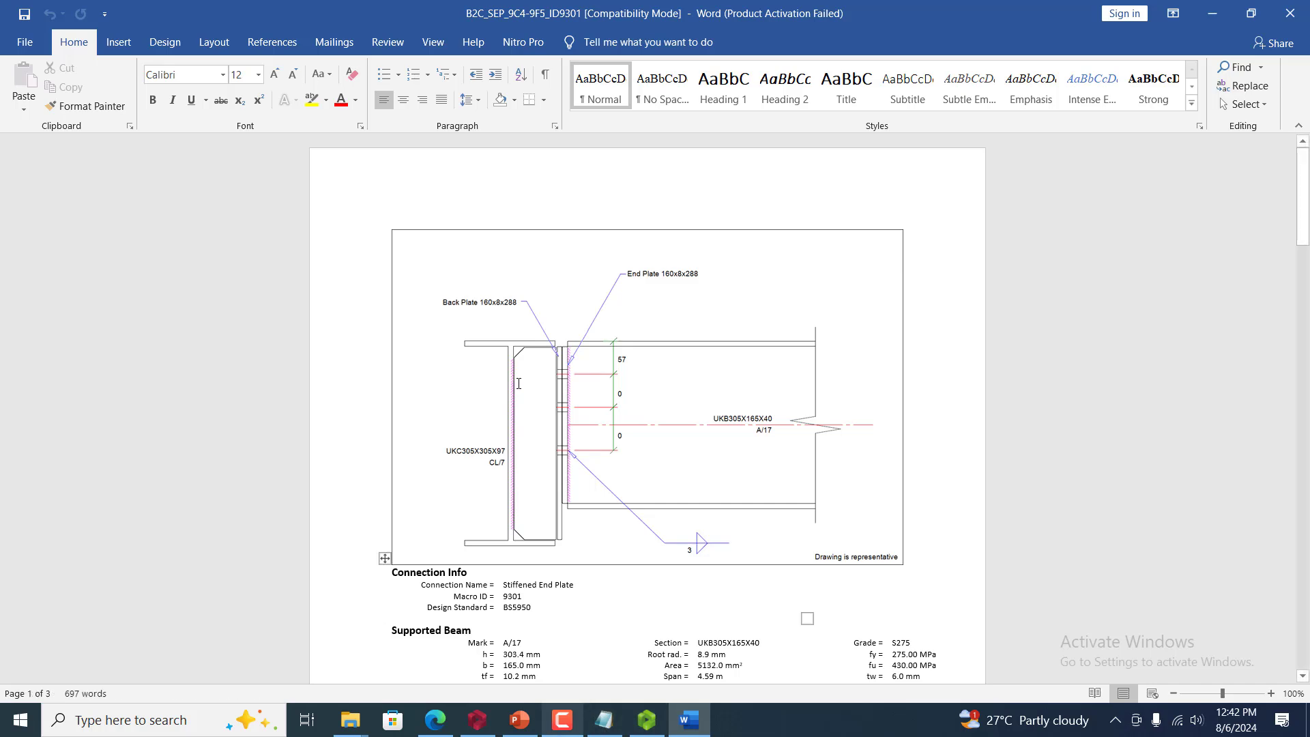
Review the stiffened end plate report's weld, bolt, end plate, back plate and support member checks
{"action": "scroll", "coordinate": [543, 429], "scroll_direction": "down", "scroll_amount": 9}
{"action": "scroll", "coordinate": [543, 429], "scroll_direction": "down", "scroll_amount": 13}
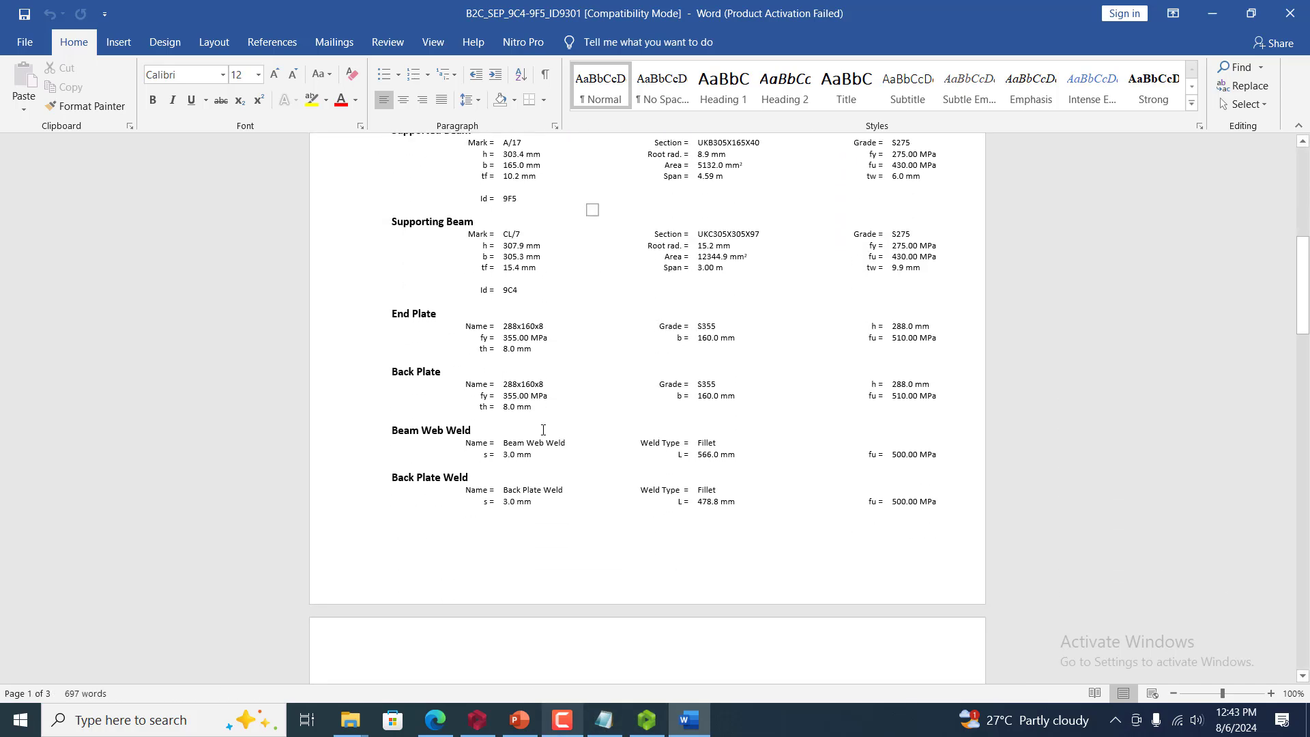
{"action": "scroll", "coordinate": [547, 441], "scroll_direction": "down", "scroll_amount": 12}
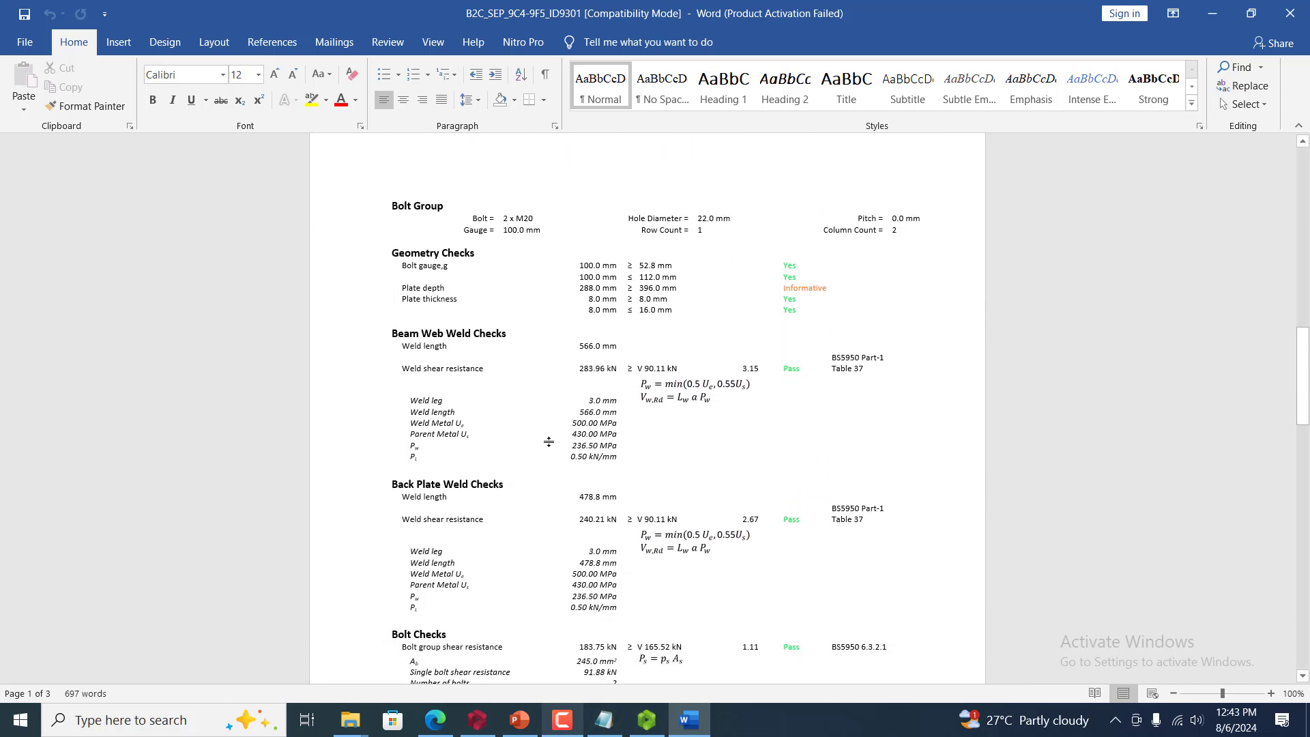
{"action": "scroll", "coordinate": [569, 462], "scroll_direction": "down", "scroll_amount": 8}
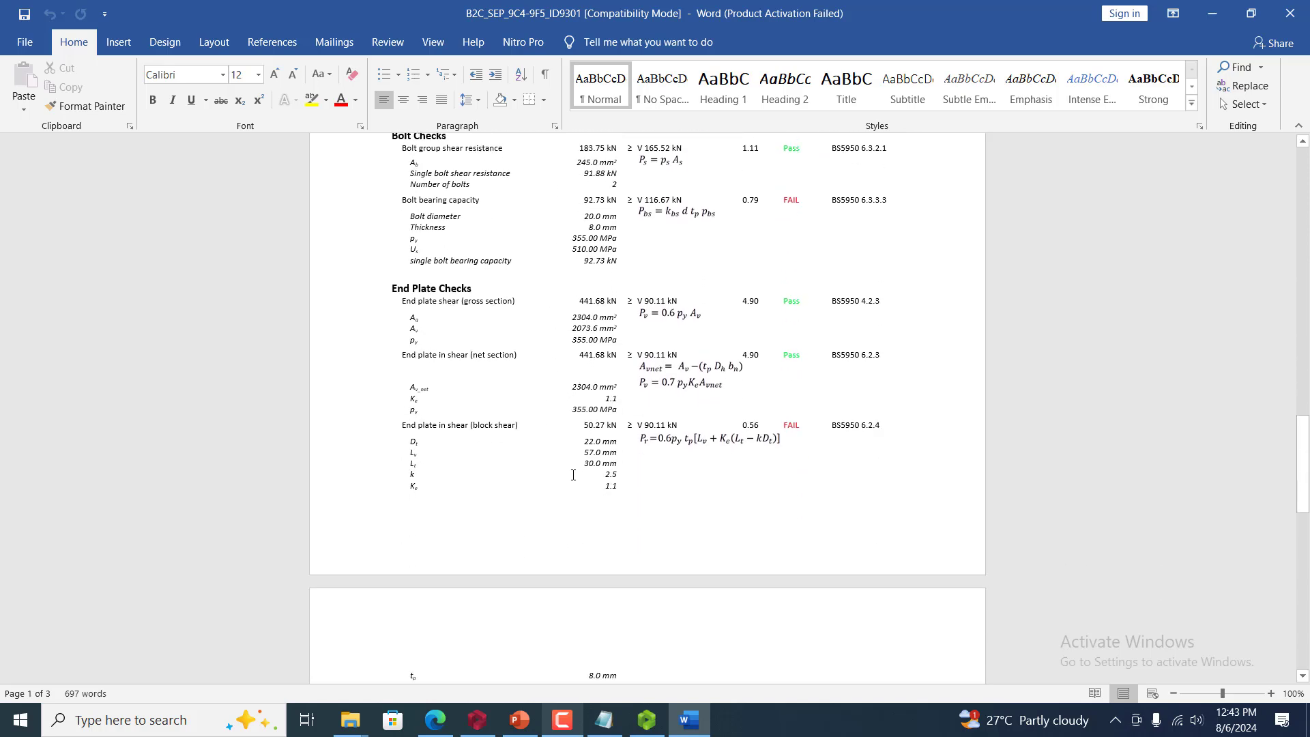
{"action": "scroll", "coordinate": [599, 499], "scroll_direction": "down", "scroll_amount": 15}
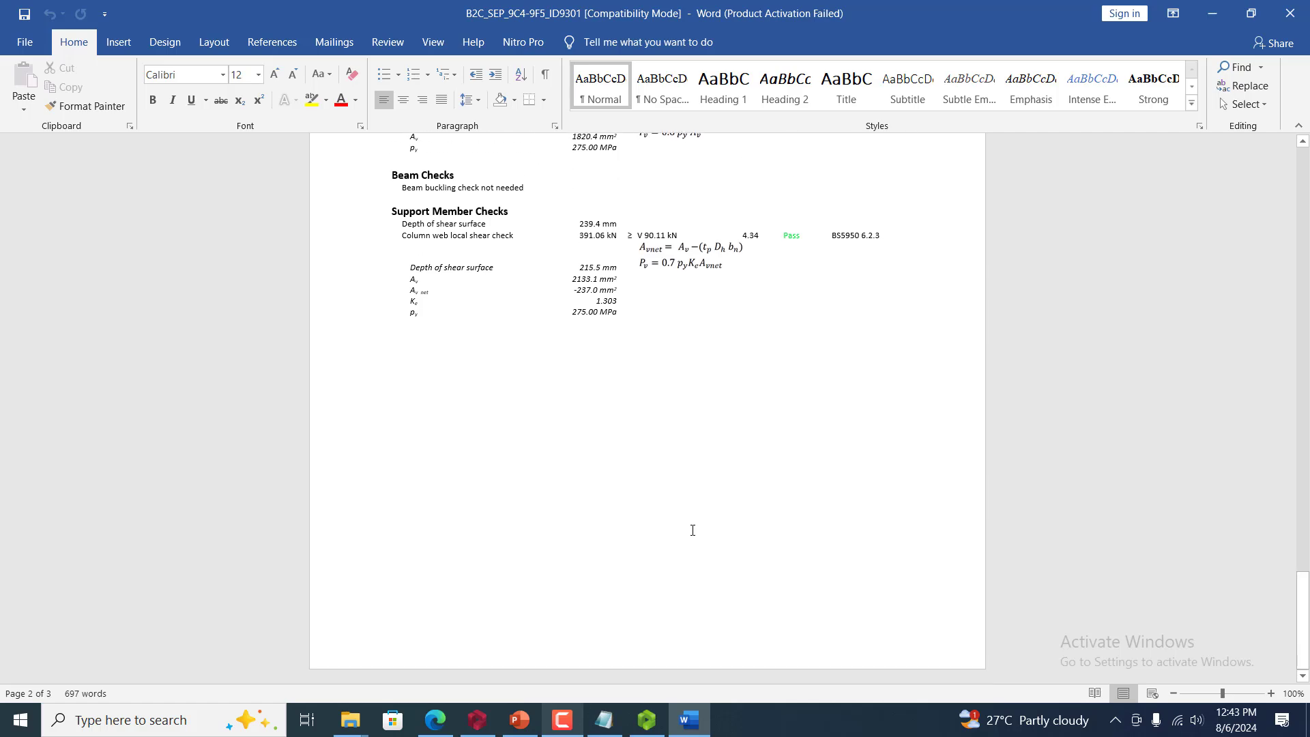
{"action": "scroll", "coordinate": [690, 529], "scroll_direction": "up", "scroll_amount": 12}
{"action": "scroll", "coordinate": [699, 517], "scroll_direction": "up", "scroll_amount": 15}
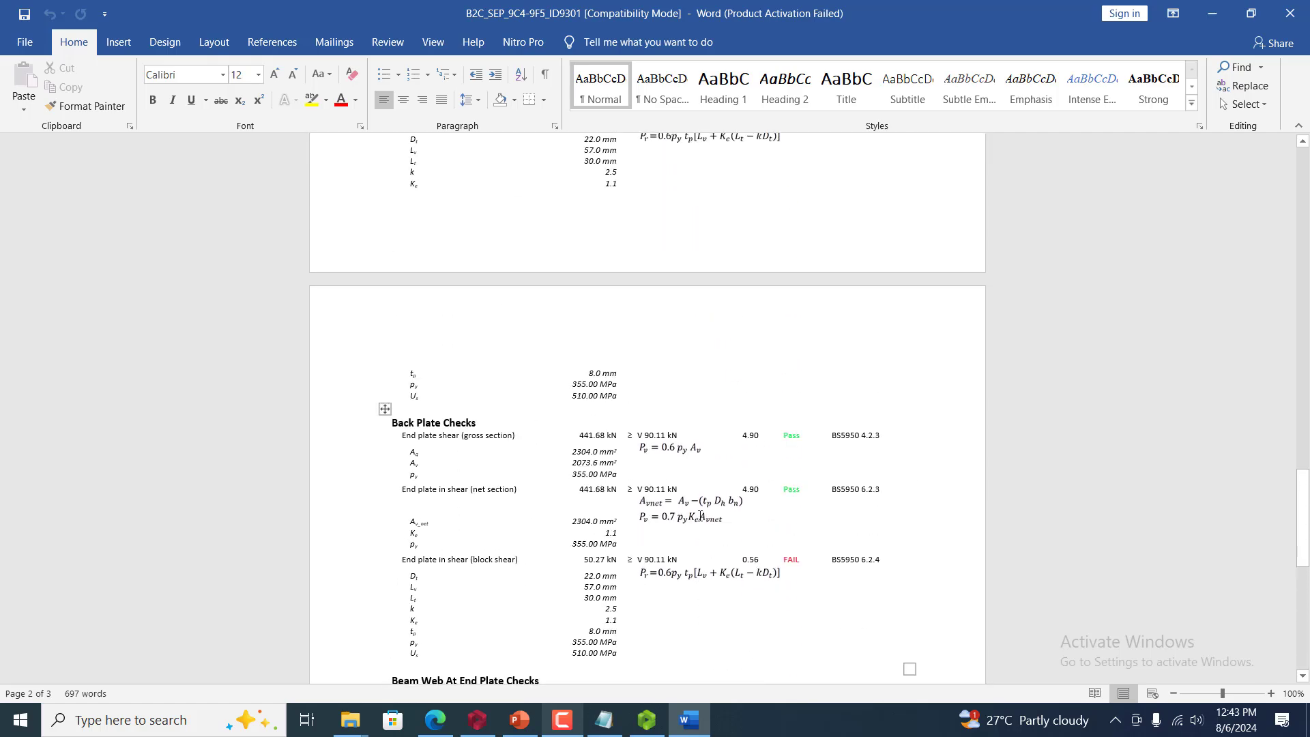
Go back to the connection drawing at the start of the stiffened end plate report and dismiss the Office activation wizard
{"action": "scroll", "coordinate": [696, 469], "scroll_direction": "up", "scroll_amount": 15}
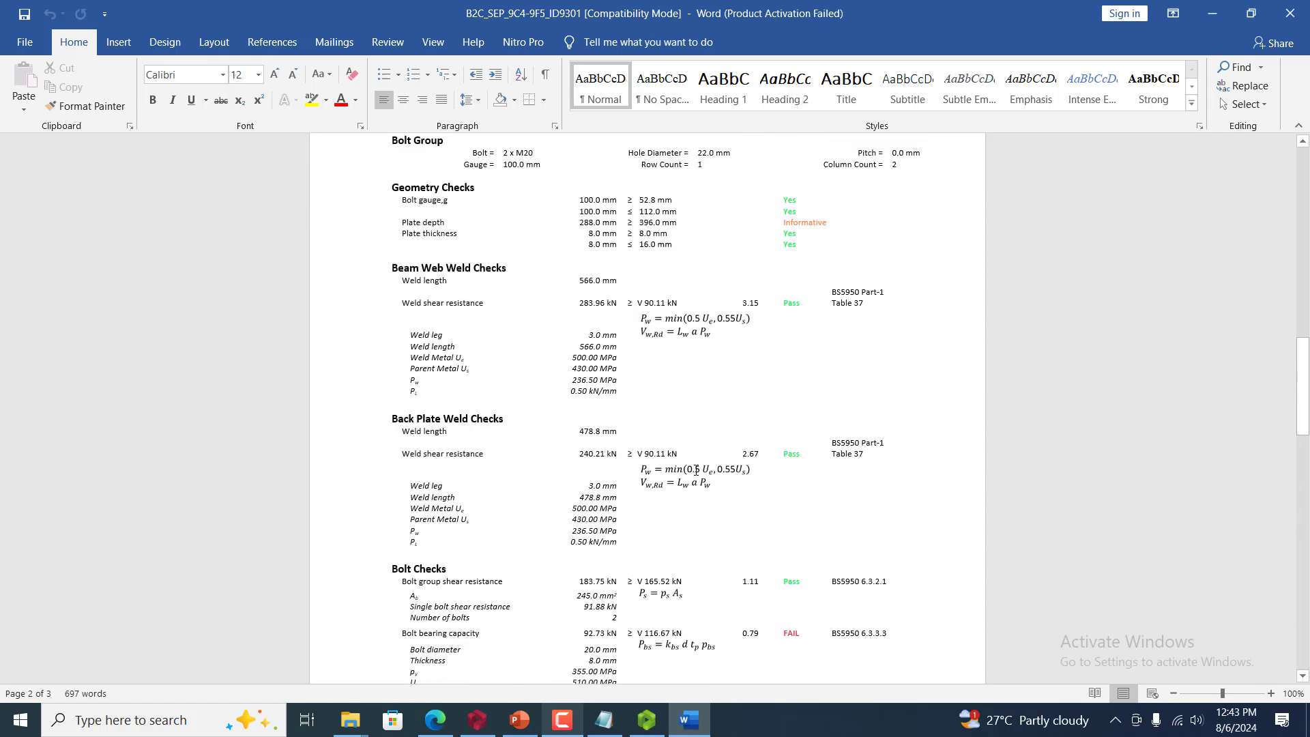
{"action": "scroll", "coordinate": [690, 465], "scroll_direction": "up", "scroll_amount": 18}
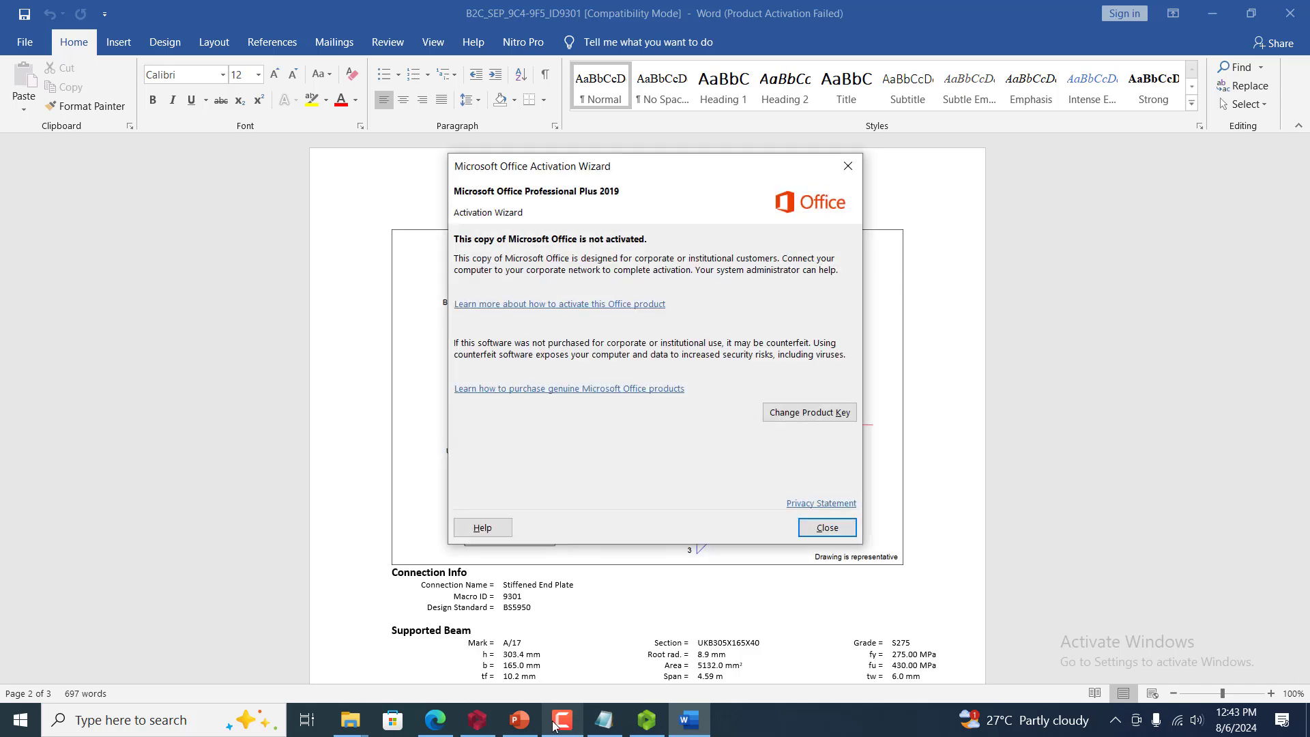
{"action": "left_click", "coordinate": [802, 539]}
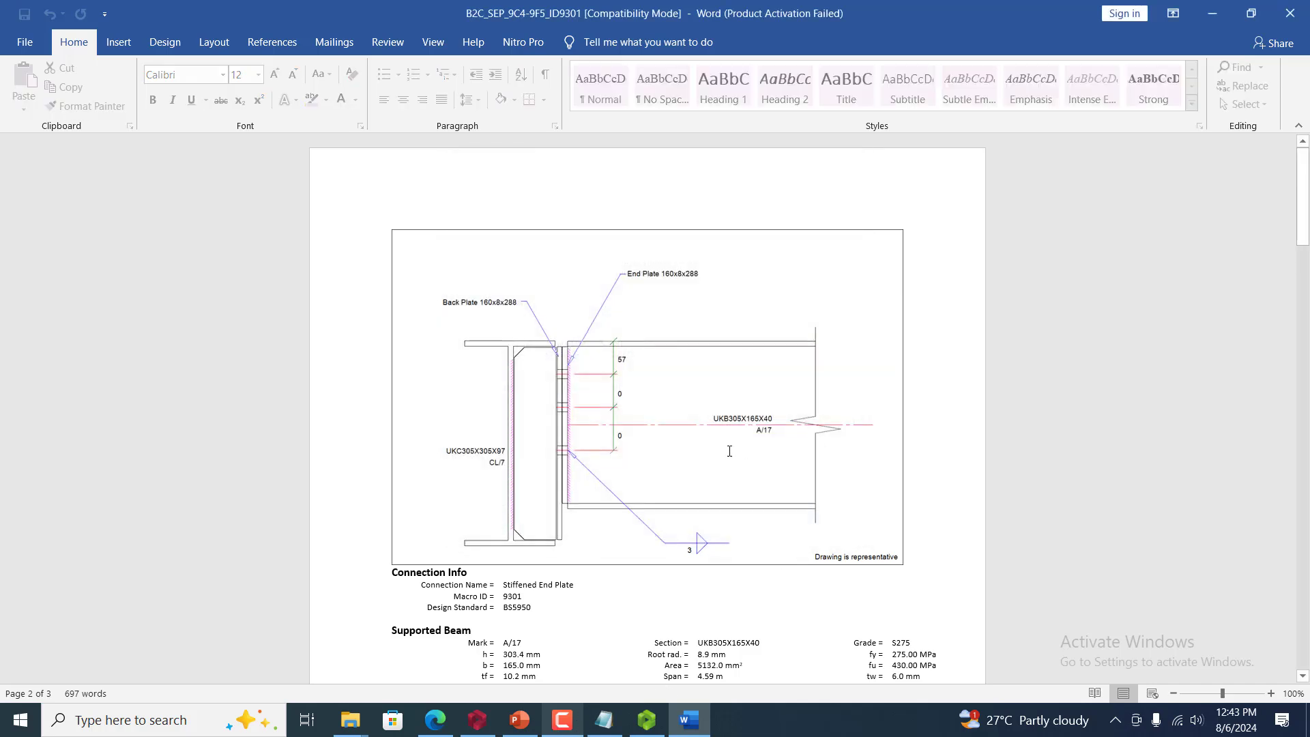
Read the stiffened end plate report from the drawing through the weld, bolt, end plate, back plate and support member checks
{"action": "scroll", "coordinate": [689, 402], "scroll_direction": "down", "scroll_amount": 3}
{"action": "scroll", "coordinate": [687, 399], "scroll_direction": "down", "scroll_amount": 12}
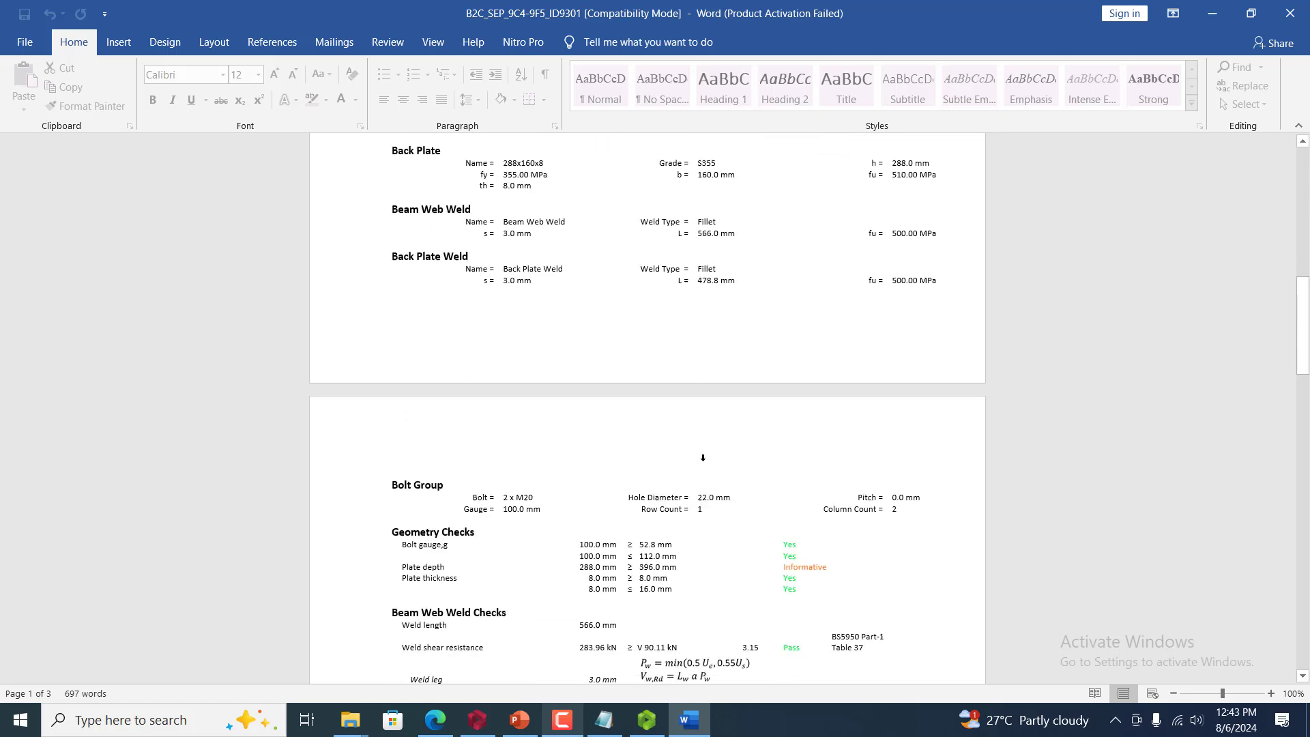
{"action": "scroll", "coordinate": [710, 493], "scroll_direction": "down", "scroll_amount": 10}
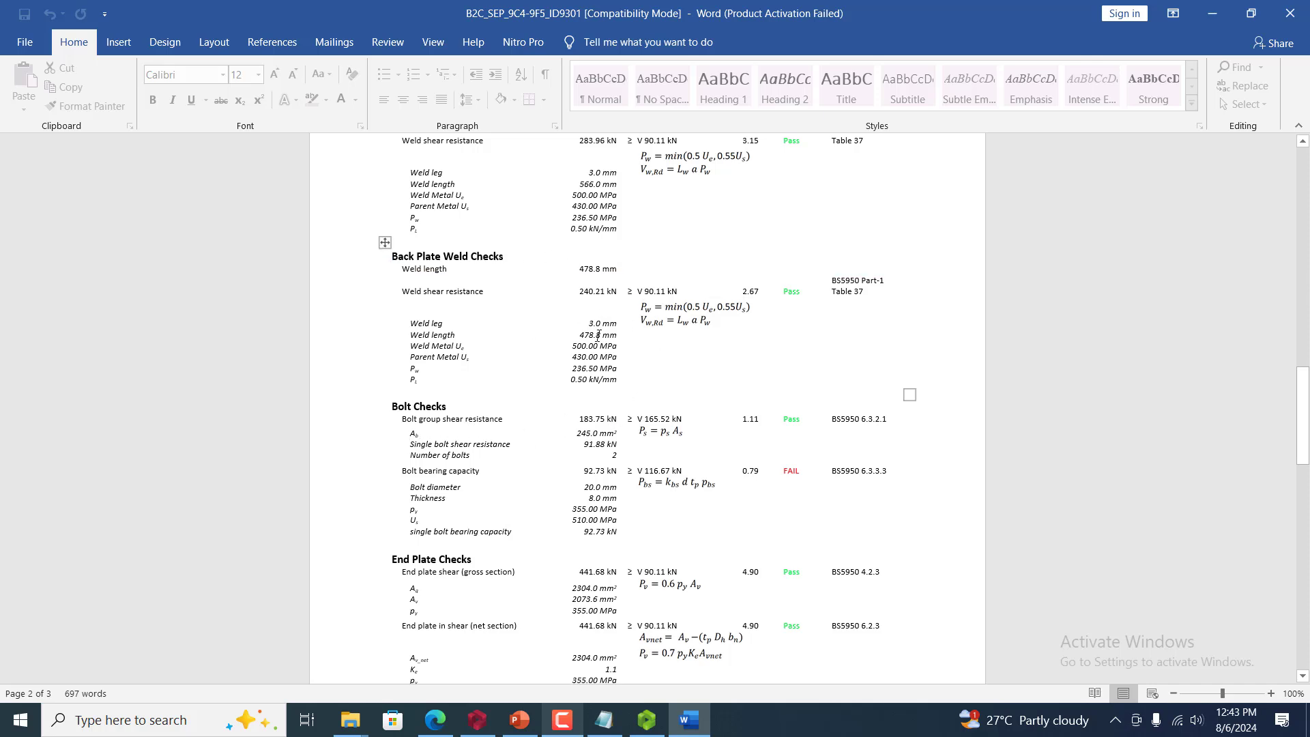
{"action": "scroll", "coordinate": [712, 268], "scroll_direction": "down", "scroll_amount": 3}
{"action": "scroll", "coordinate": [582, 513], "scroll_direction": "down", "scroll_amount": 1}
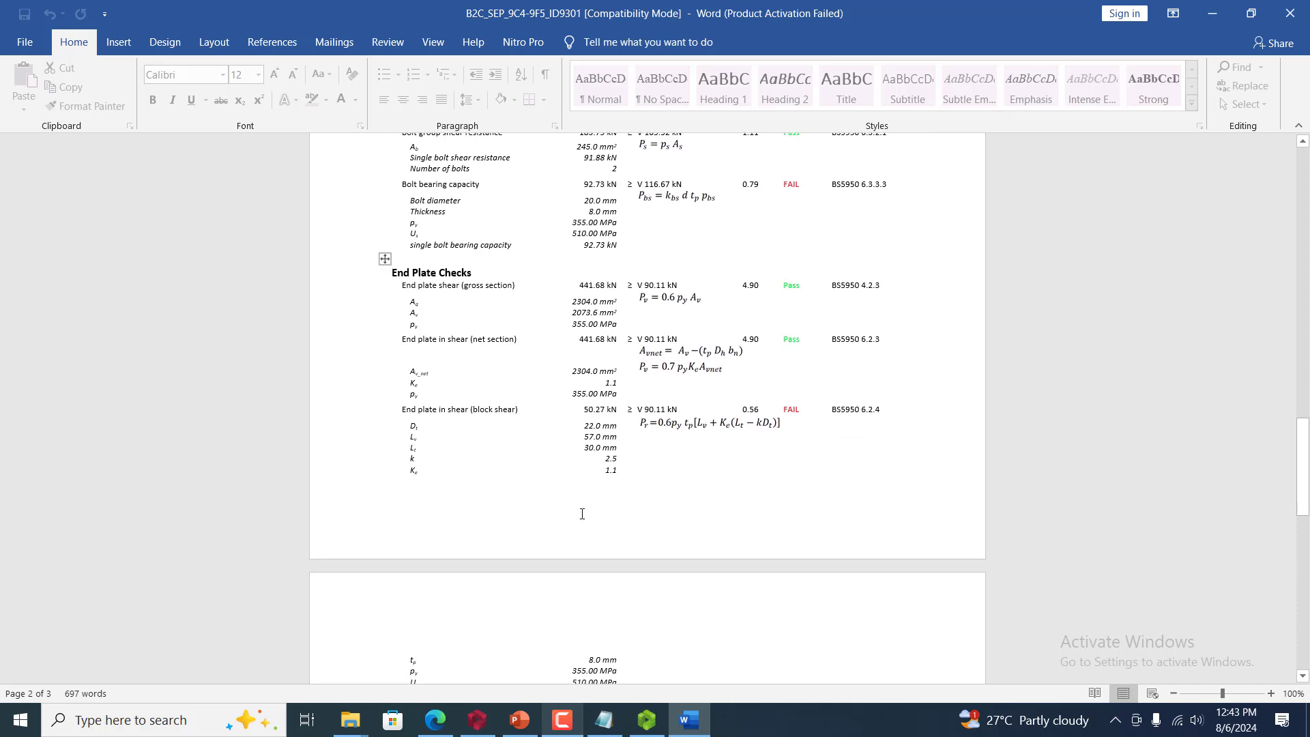
{"action": "scroll", "coordinate": [513, 424], "scroll_direction": "down", "scroll_amount": 6}
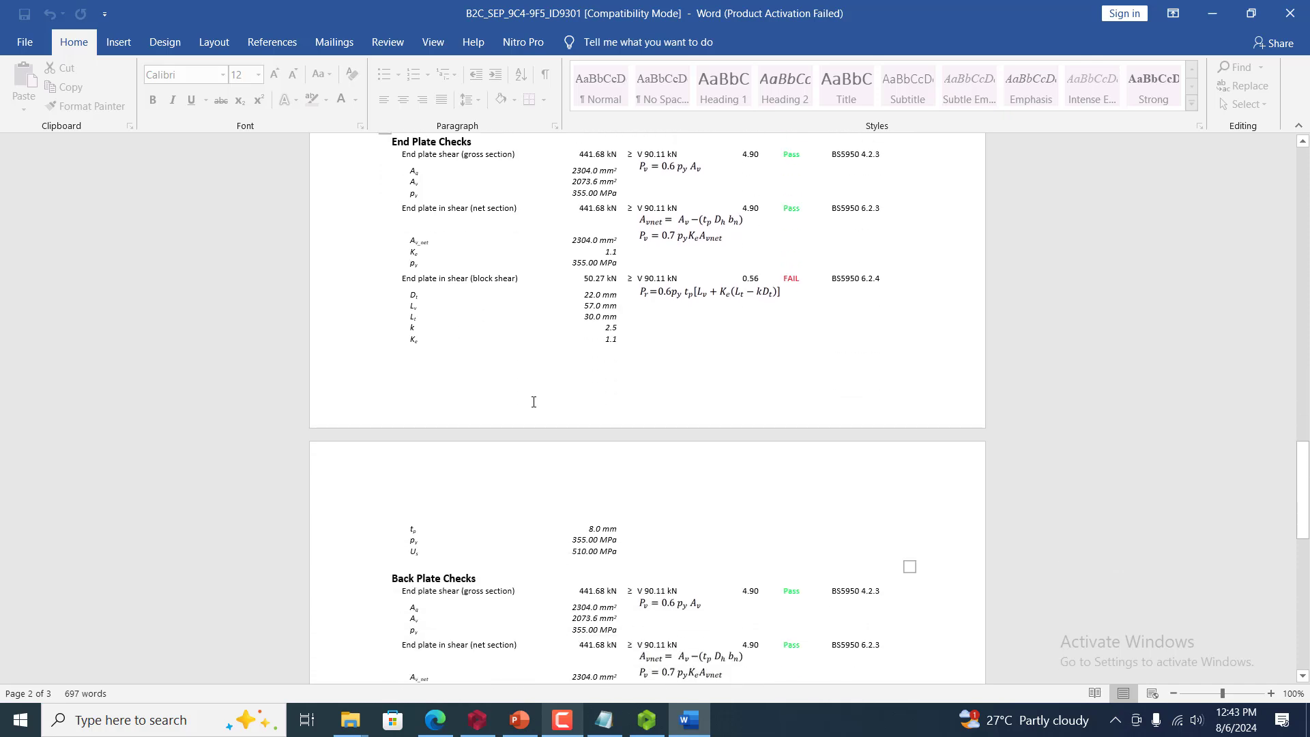
{"action": "scroll", "coordinate": [553, 365], "scroll_direction": "down", "scroll_amount": 9}
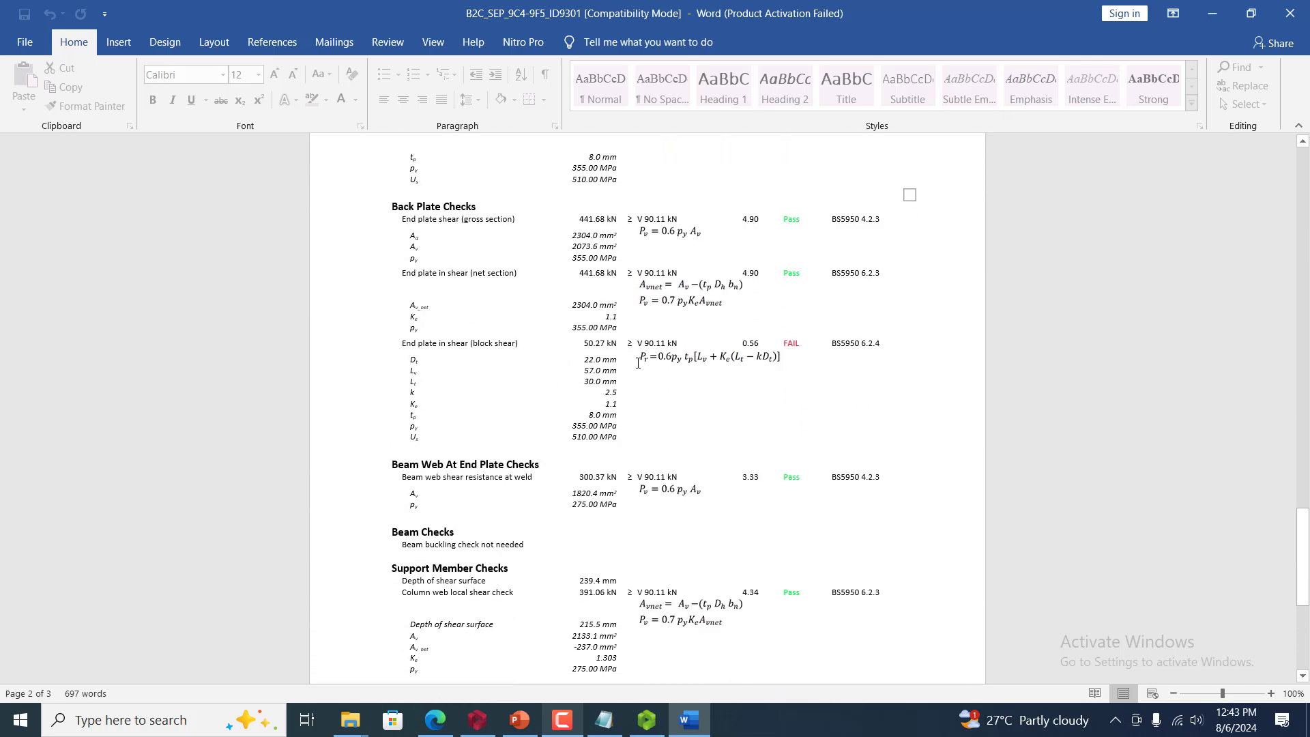
{"action": "scroll", "coordinate": [606, 423], "scroll_direction": "down", "scroll_amount": 3}
Trace the report's block shear and bolt bearing checks back to the connection drawing
{"action": "scroll", "coordinate": [609, 389], "scroll_direction": "up", "scroll_amount": 12}
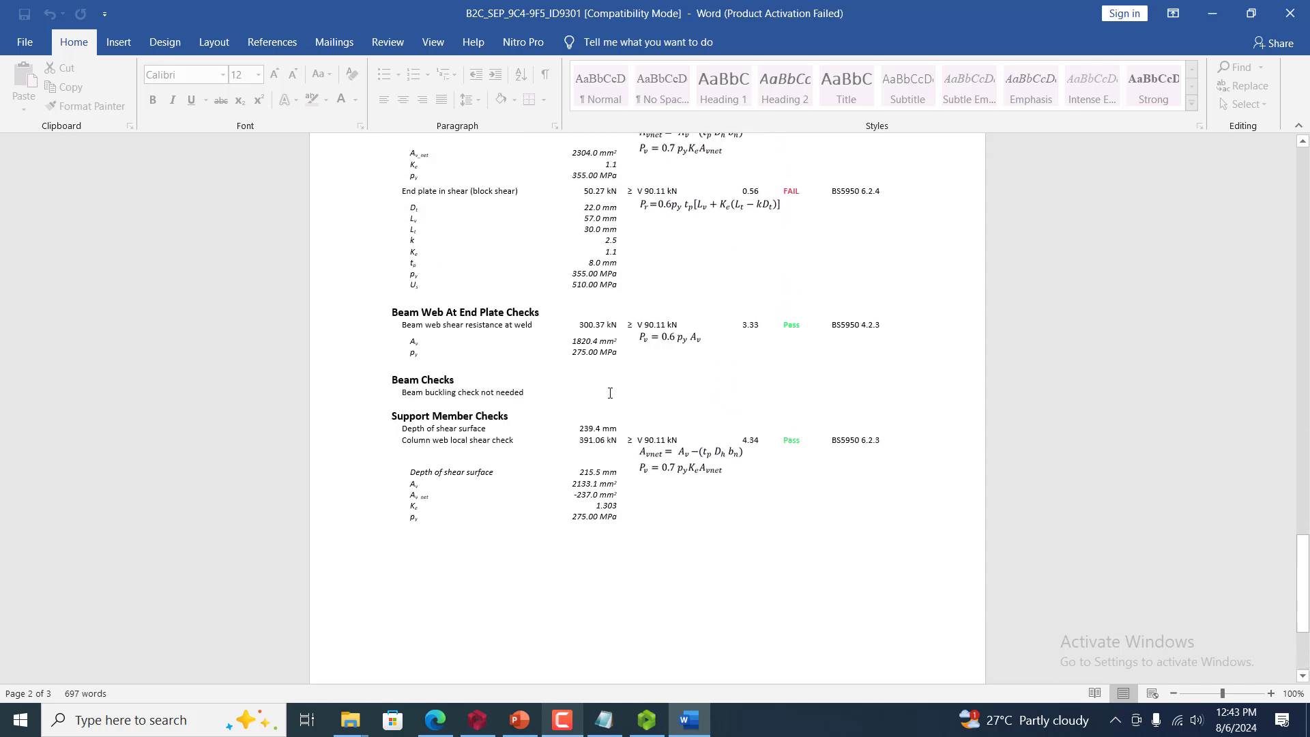
{"action": "scroll", "coordinate": [392, 443], "scroll_direction": "up", "scroll_amount": 1}
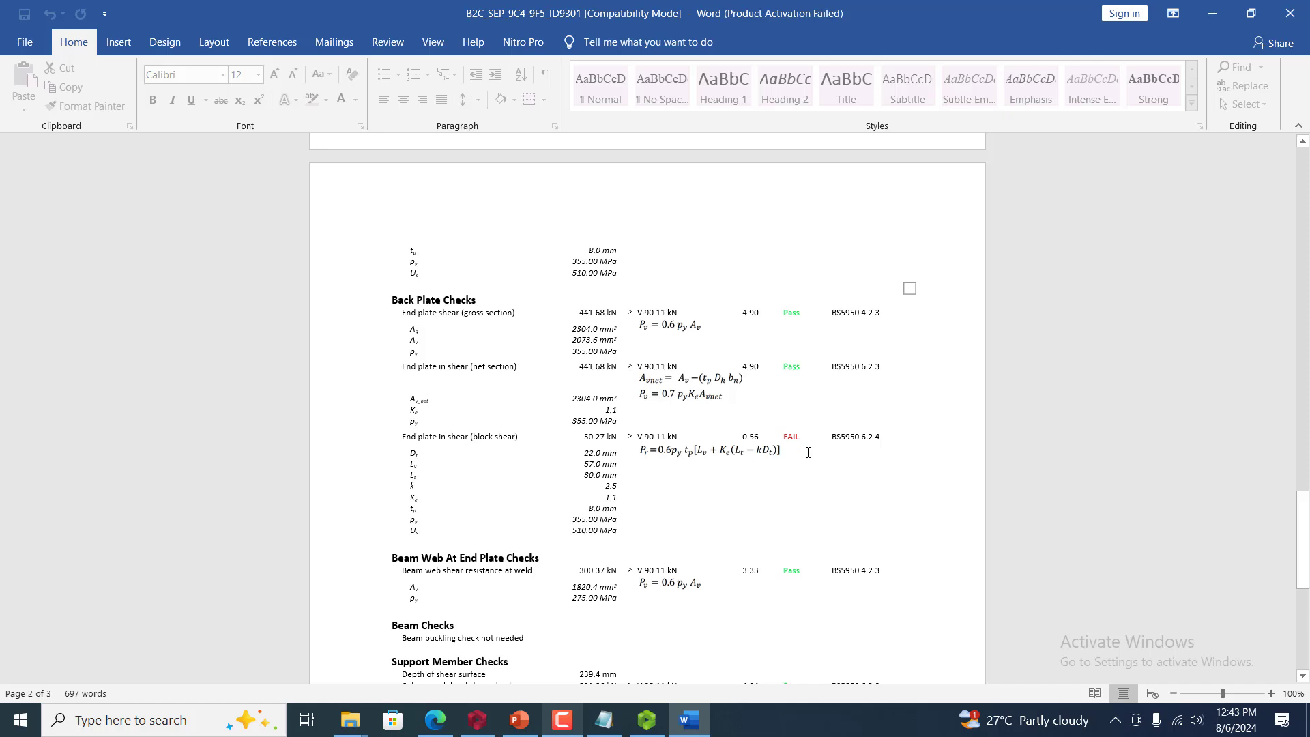
{"action": "scroll", "coordinate": [802, 429], "scroll_direction": "up", "scroll_amount": 15}
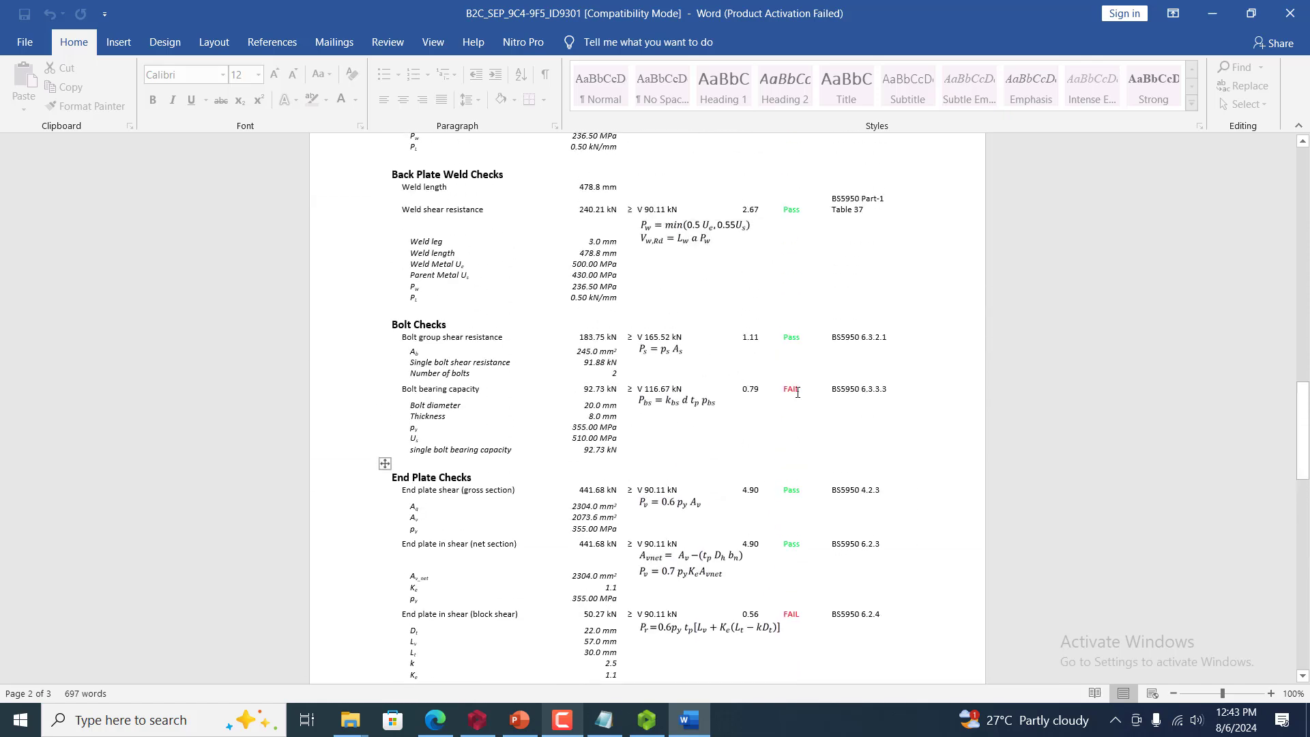
{"action": "scroll", "coordinate": [797, 392], "scroll_direction": "up", "scroll_amount": 20}
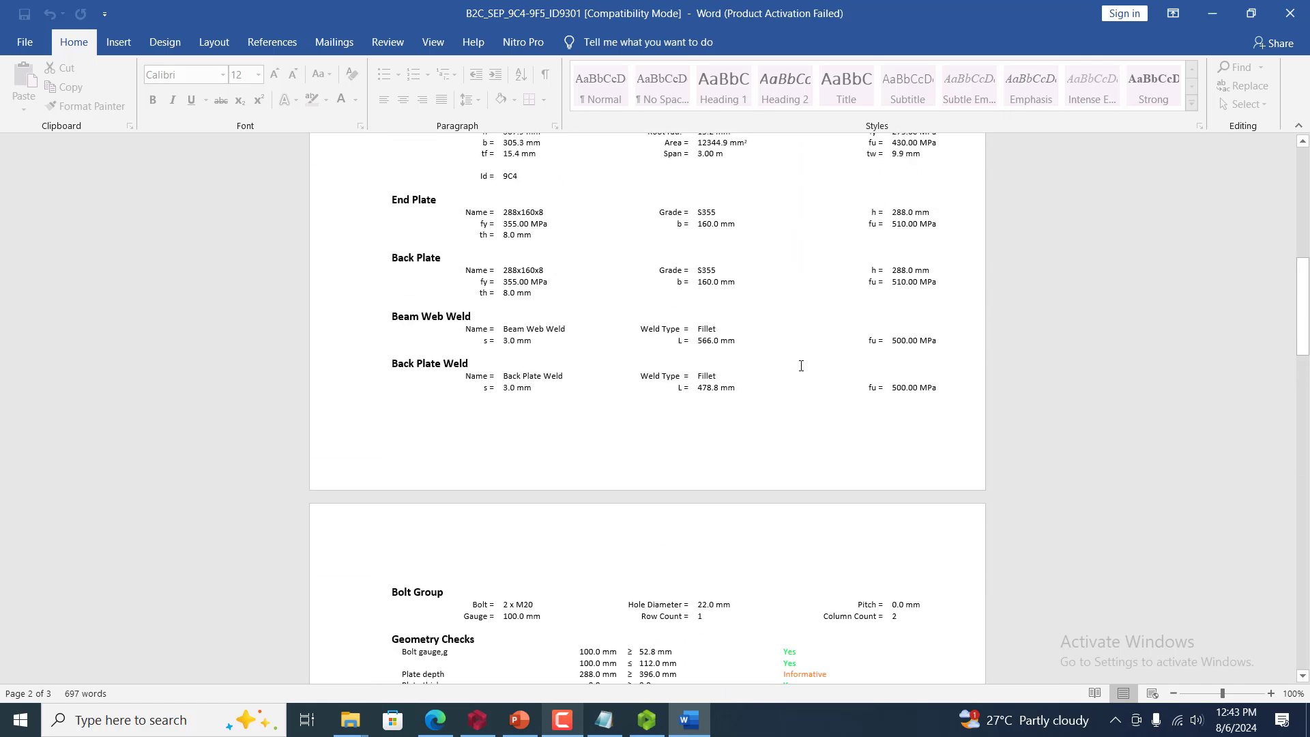
{"action": "scroll", "coordinate": [801, 365], "scroll_direction": "up", "scroll_amount": 17}
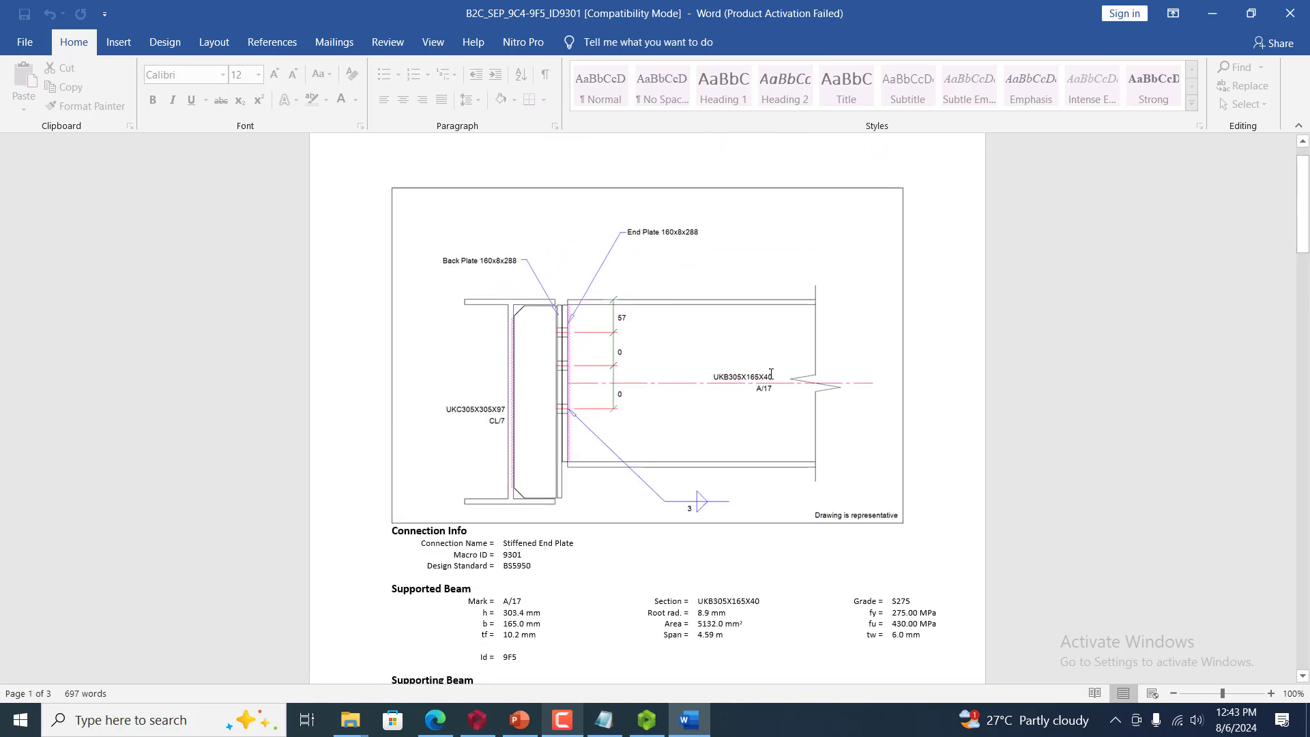
Re-read the report's member data, geometry, weld, bolt and plate checks, and close the document
{"action": "scroll", "coordinate": [764, 410], "scroll_direction": "down", "scroll_amount": 10}
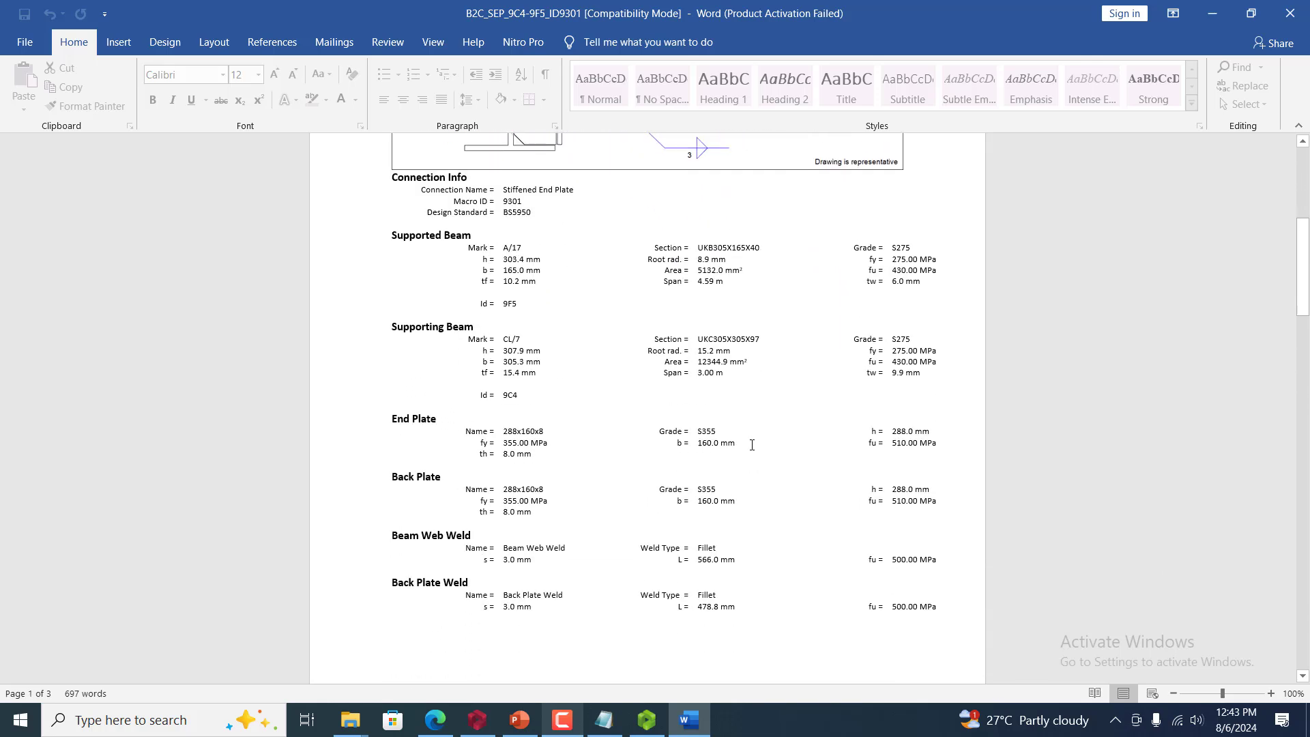
{"action": "scroll", "coordinate": [751, 444], "scroll_direction": "down", "scroll_amount": 17}
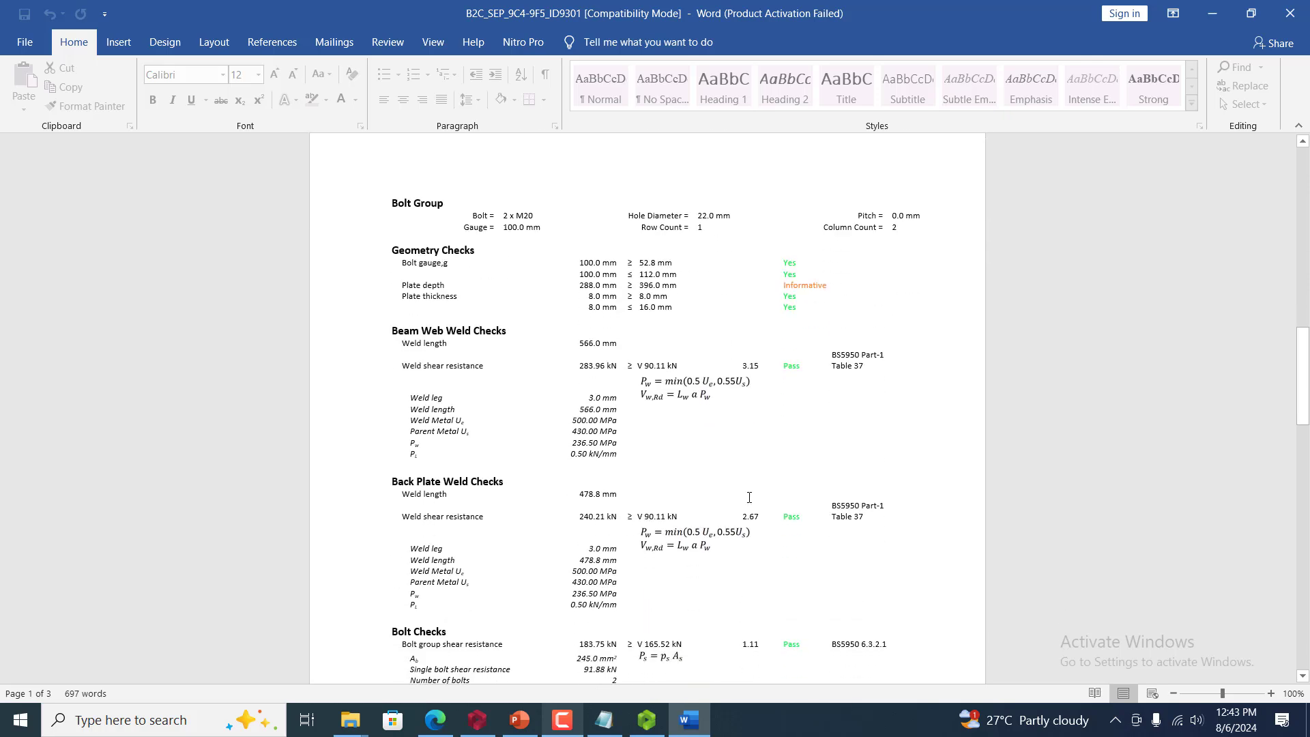
{"action": "scroll", "coordinate": [749, 497], "scroll_direction": "down", "scroll_amount": 9}
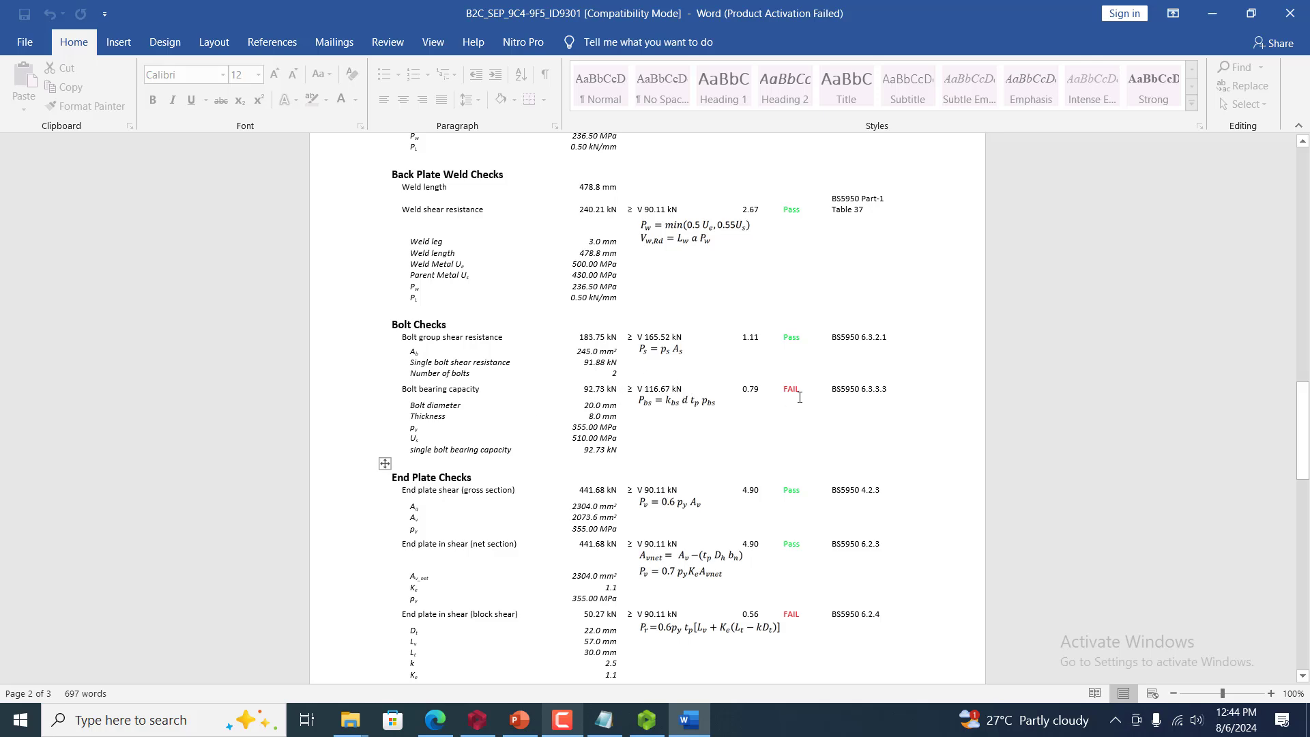
{"action": "scroll", "coordinate": [805, 409], "scroll_direction": "down", "scroll_amount": 3}
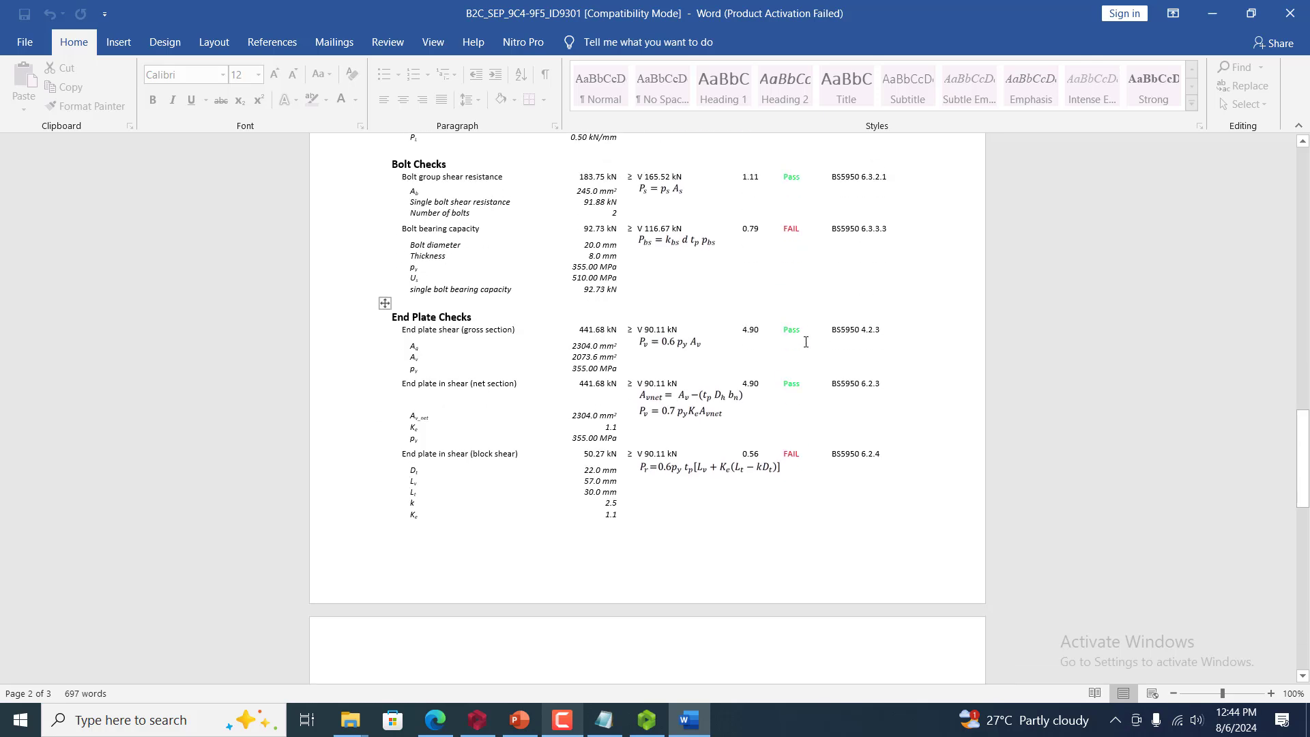
{"action": "scroll", "coordinate": [750, 427], "scroll_direction": "down", "scroll_amount": 3}
{"action": "scroll", "coordinate": [749, 427], "scroll_direction": "down", "scroll_amount": 5}
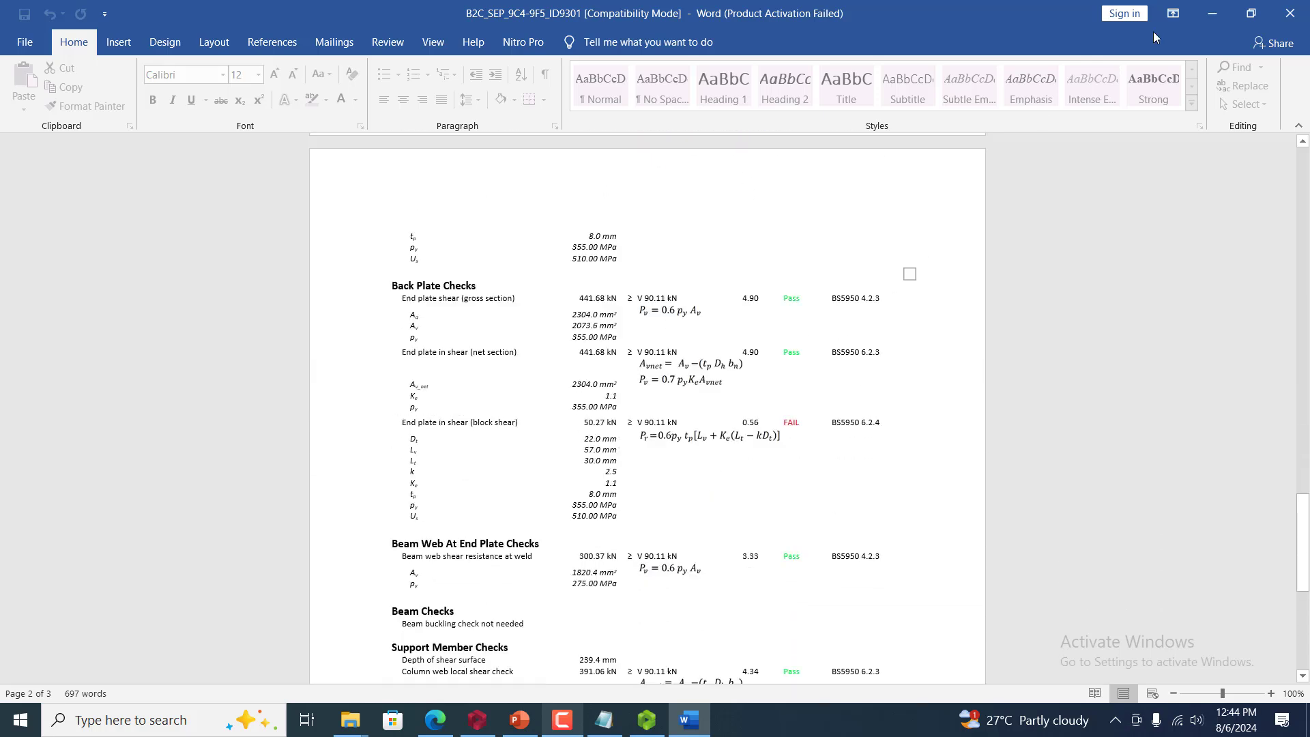
{"action": "left_click", "coordinate": [1282, 19]}
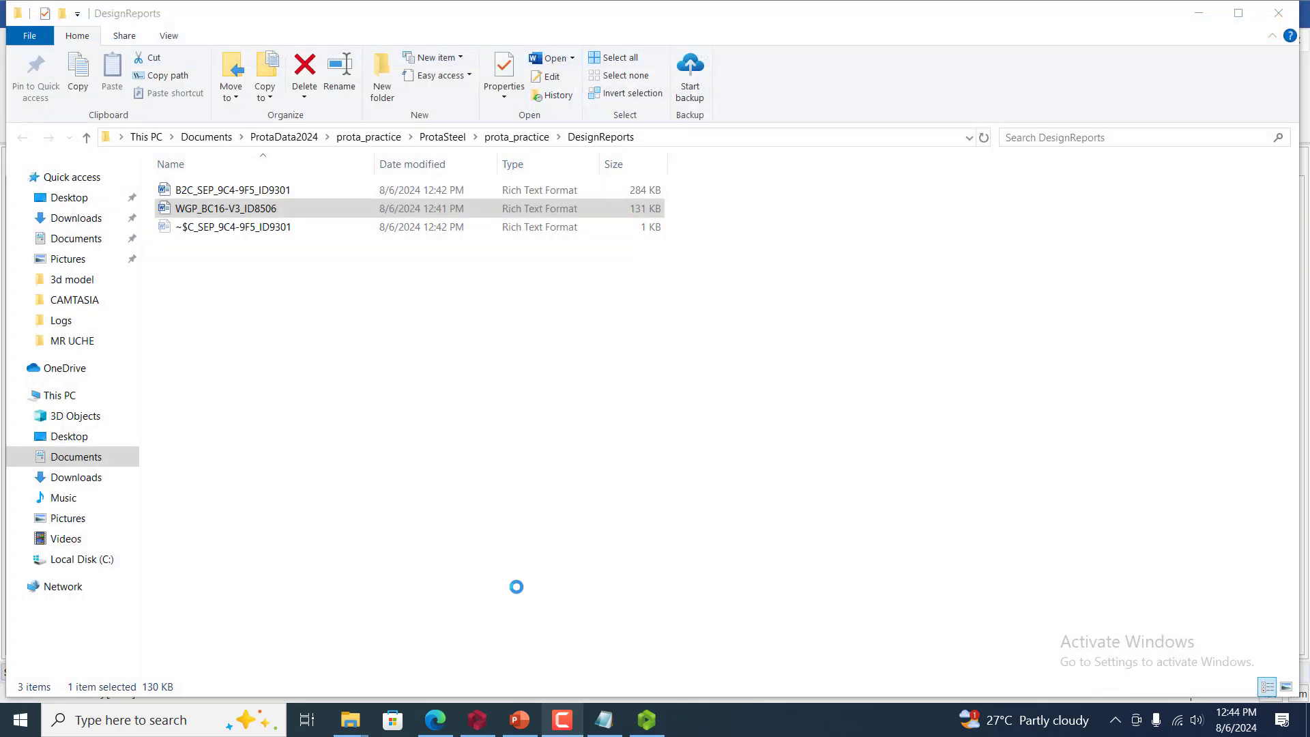
Switch back to ProtaSteel, deselect the red connection plate and view the colour-coded roof steelwork on the whole building
{"action": "left_click", "coordinate": [650, 721]}
{"action": "scroll", "coordinate": [647, 430], "scroll_direction": "down", "scroll_amount": 5}
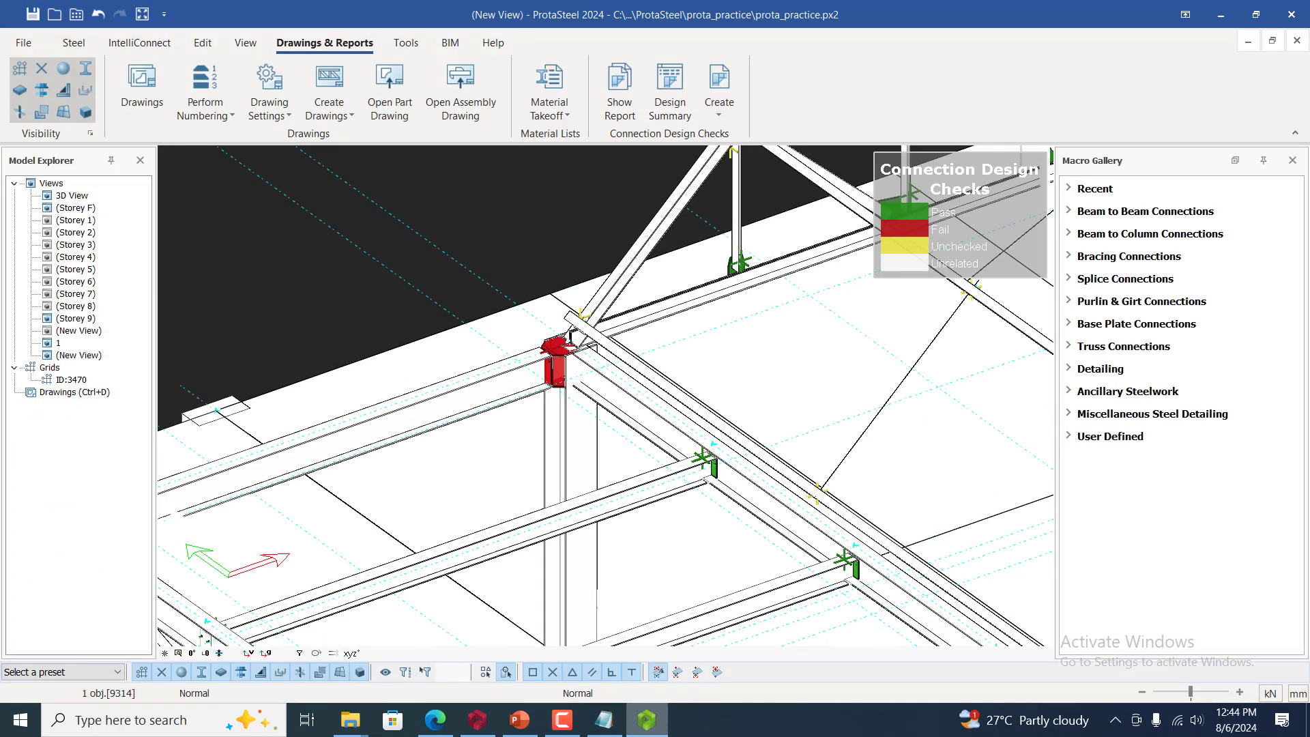
{"action": "left_click", "coordinate": [409, 202]}
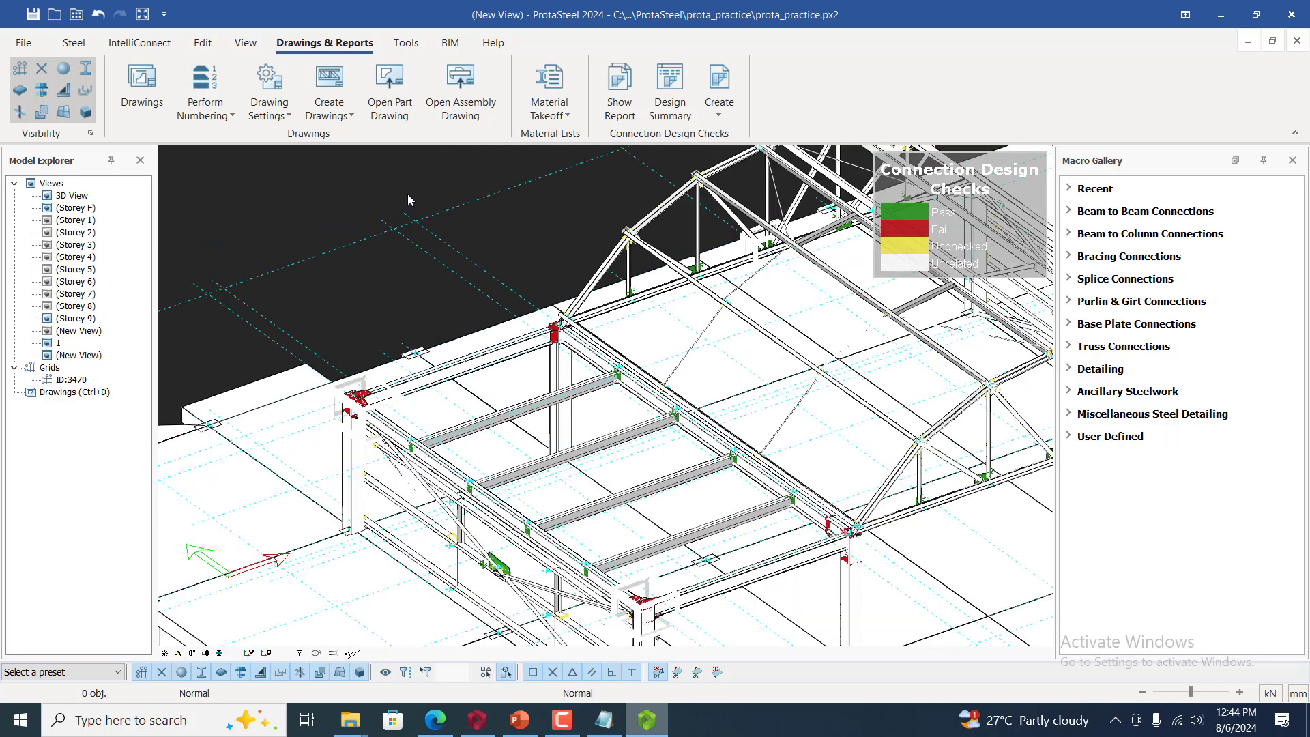
{"action": "scroll", "coordinate": [406, 196], "scroll_direction": "down", "scroll_amount": 8}
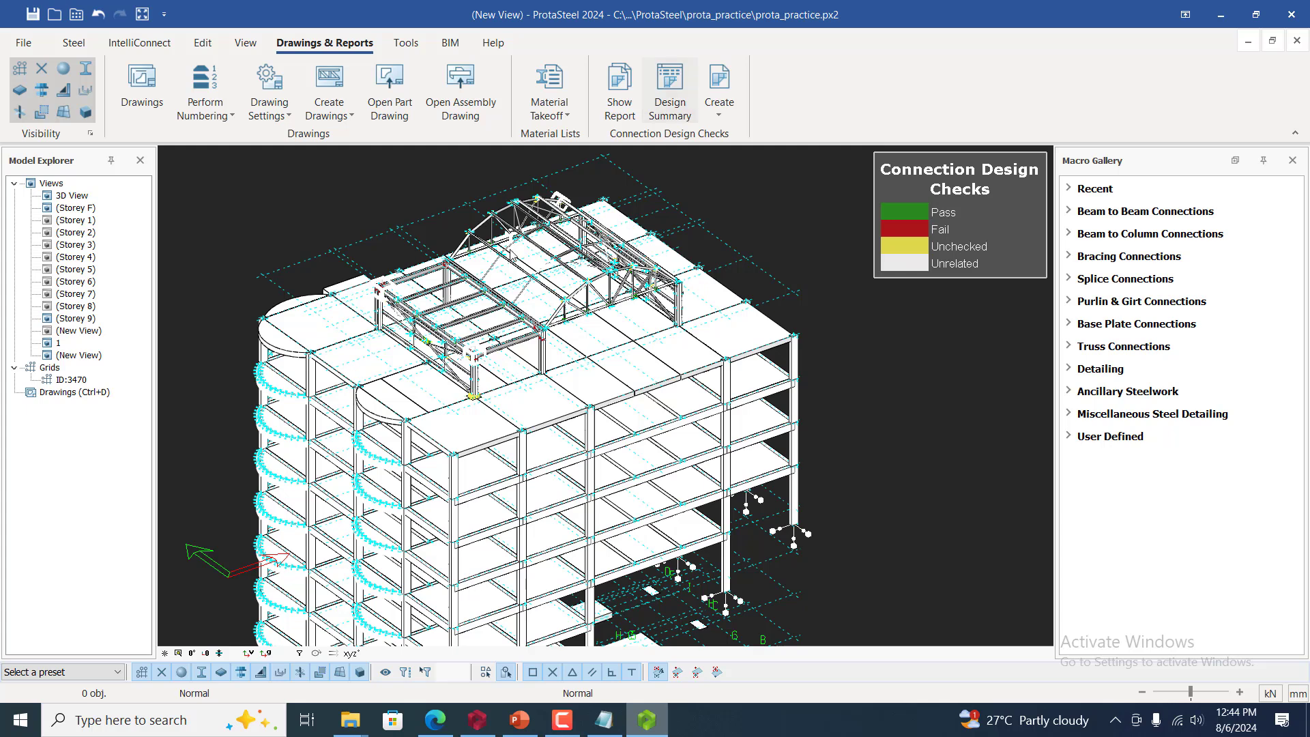
{"action": "scroll", "coordinate": [517, 222], "scroll_direction": "up", "scroll_amount": 3}
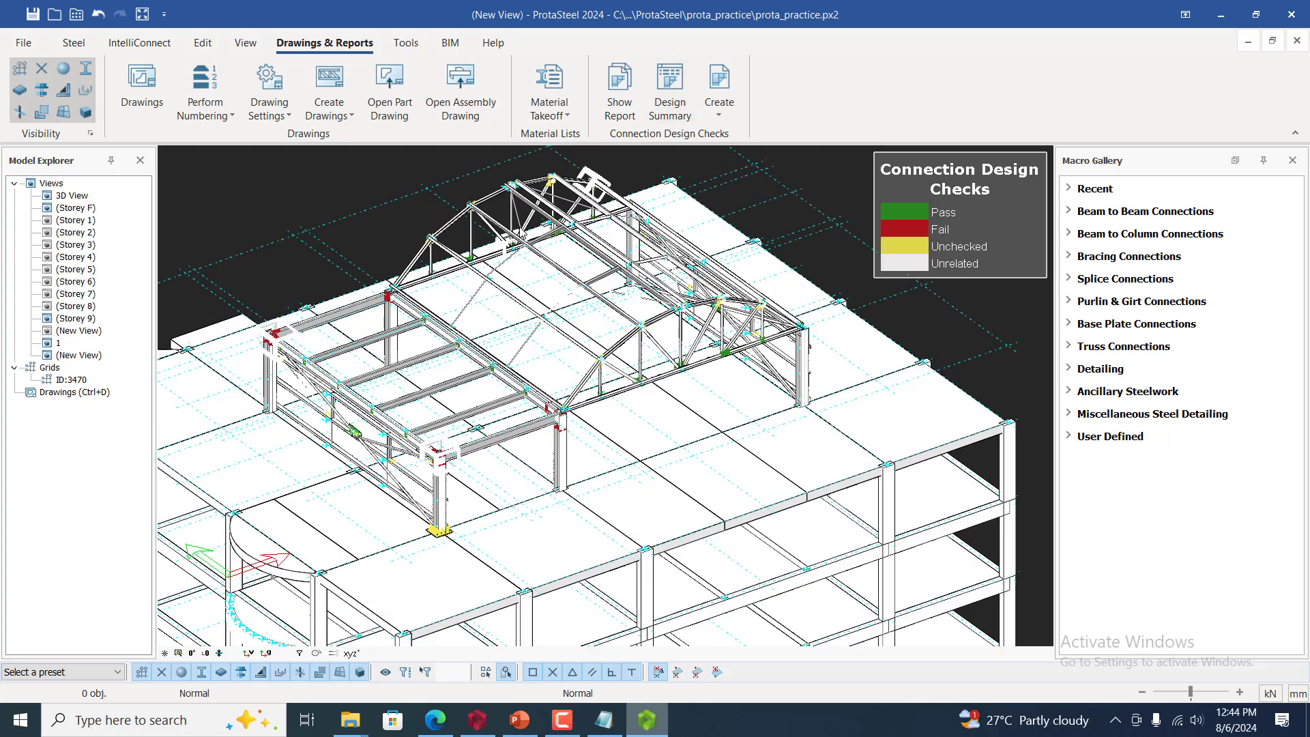
Try to close ProtaSteel, dismiss the warning and minimise its window
{"action": "left_click", "coordinate": [29, 49]}
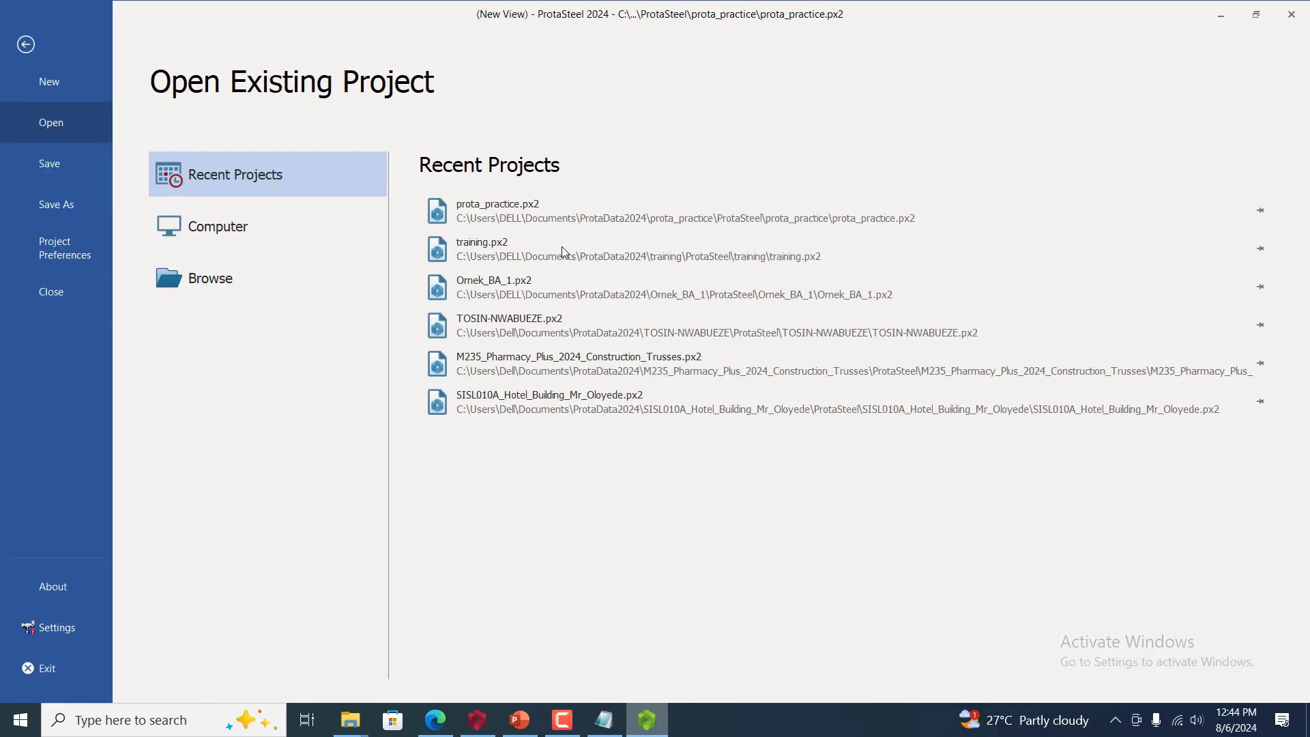
{"action": "left_click", "coordinate": [1291, 13]}
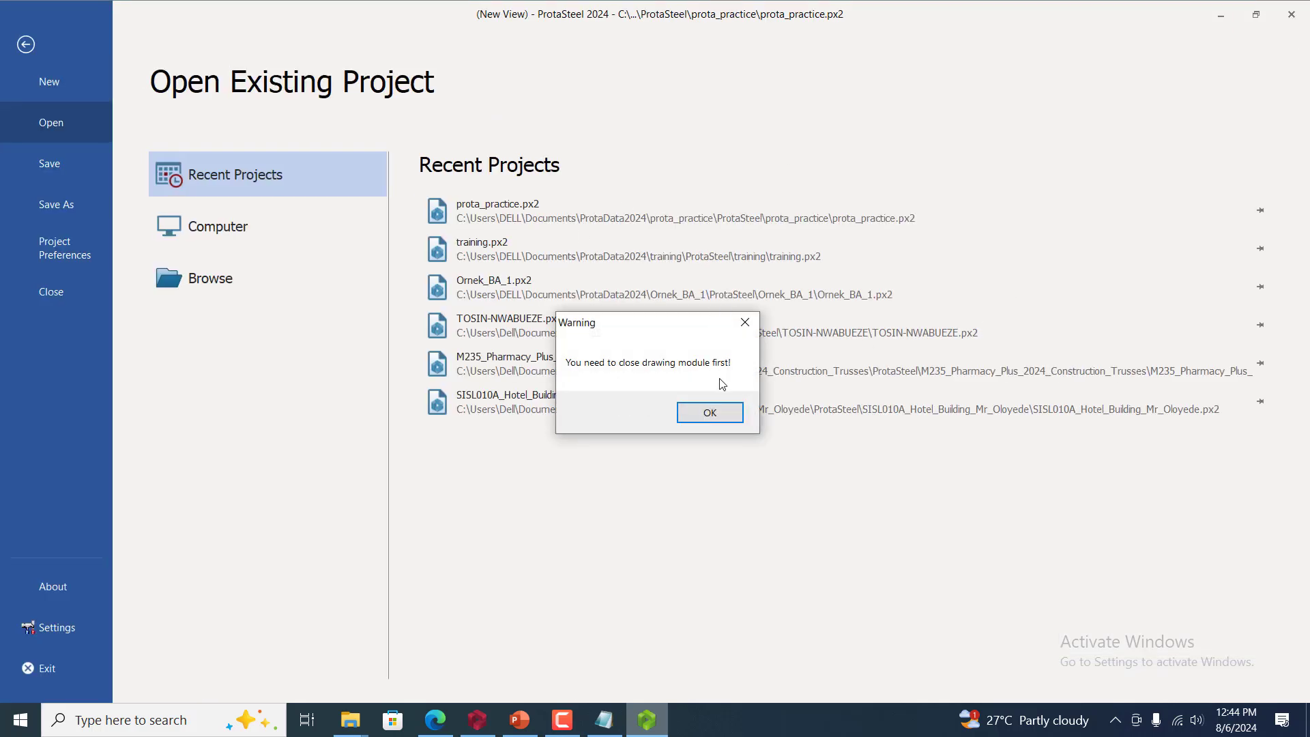
{"action": "left_click", "coordinate": [745, 322]}
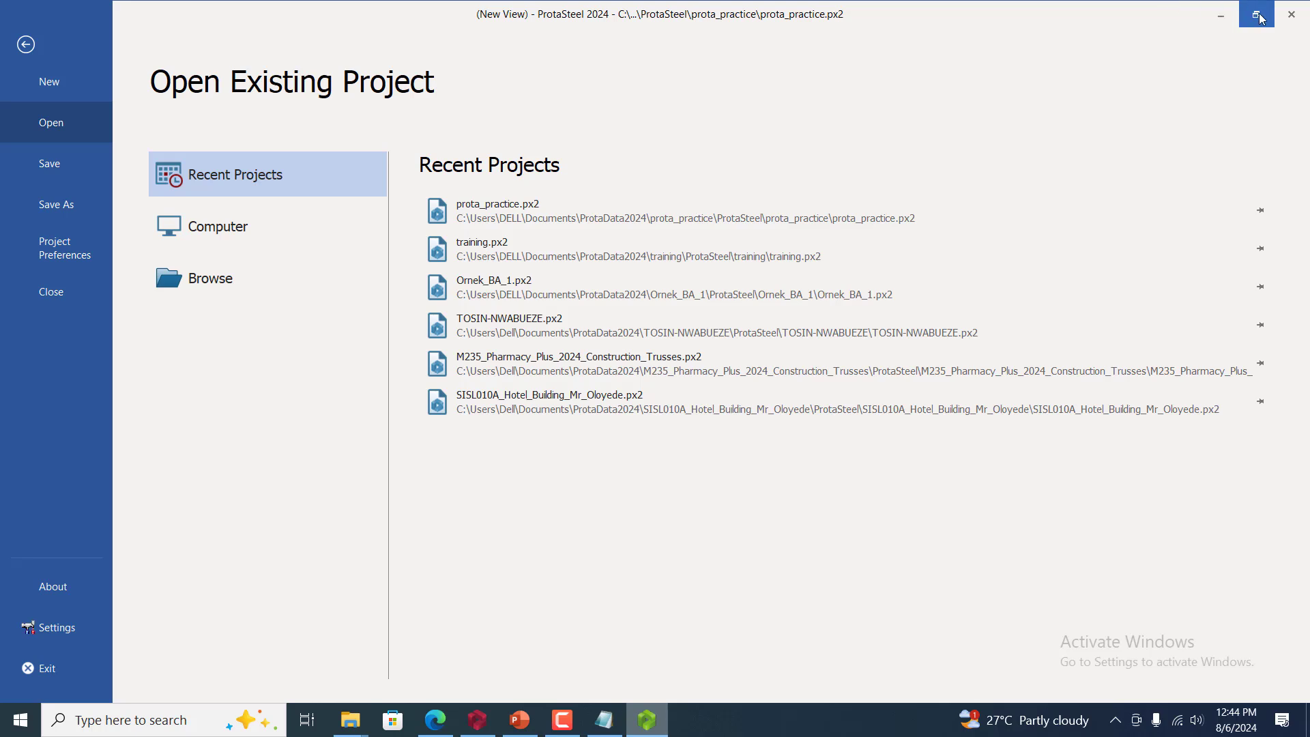
{"action": "left_click", "coordinate": [1225, 14]}
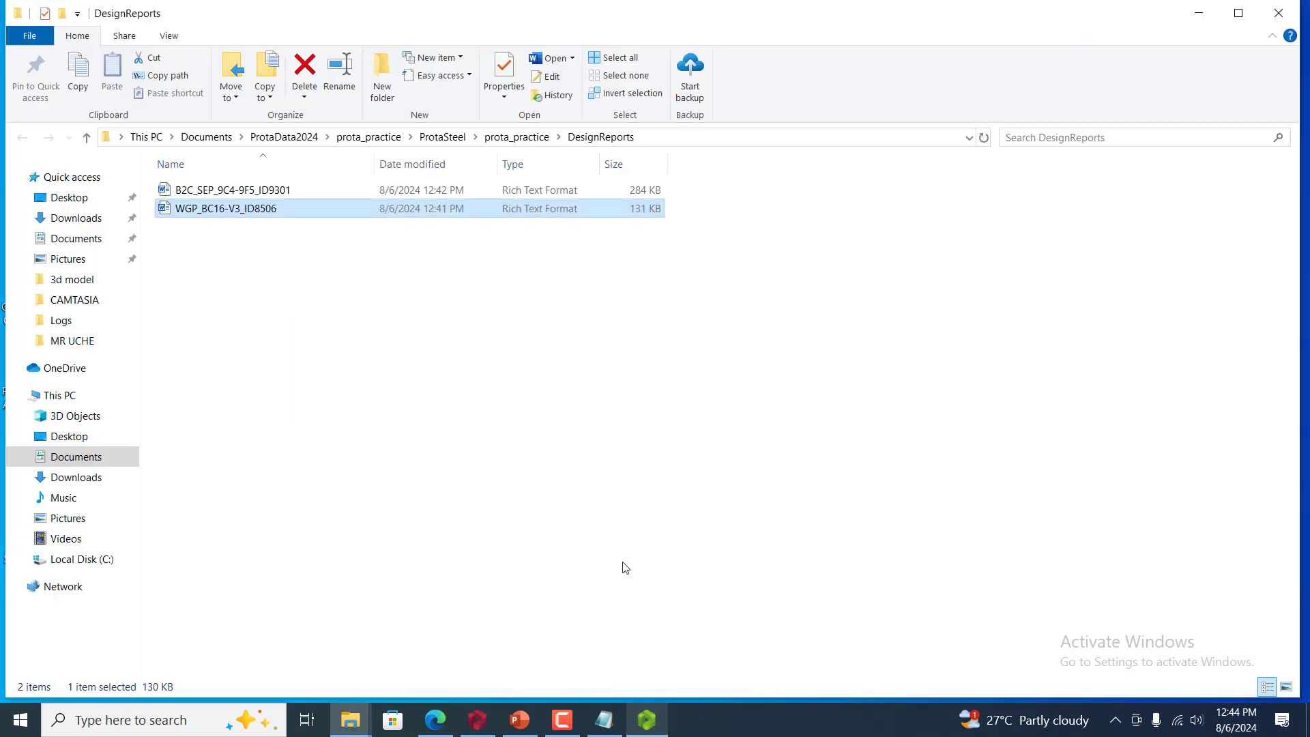
Switch to ProtaStructure, open the Settings Center and move the Options dialog clear of the 3D model
{"action": "left_click", "coordinate": [481, 727]}
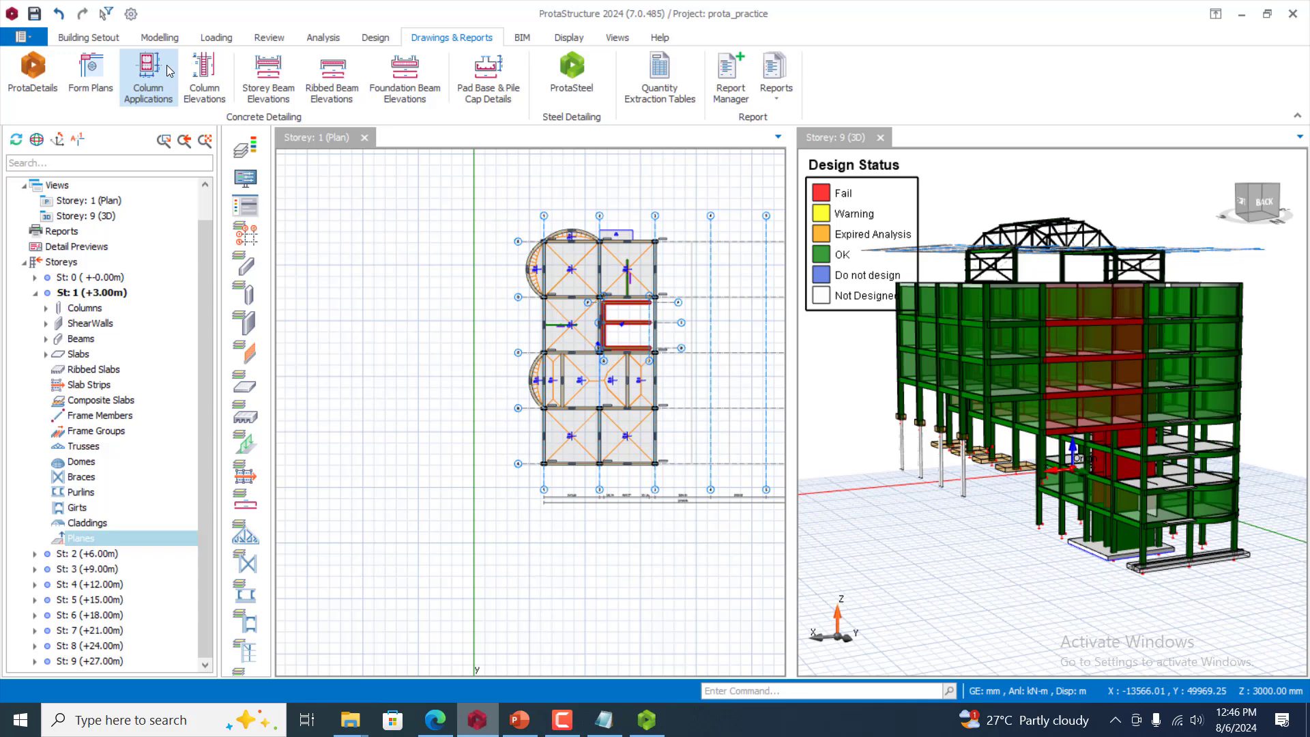
{"action": "left_click", "coordinate": [103, 39]}
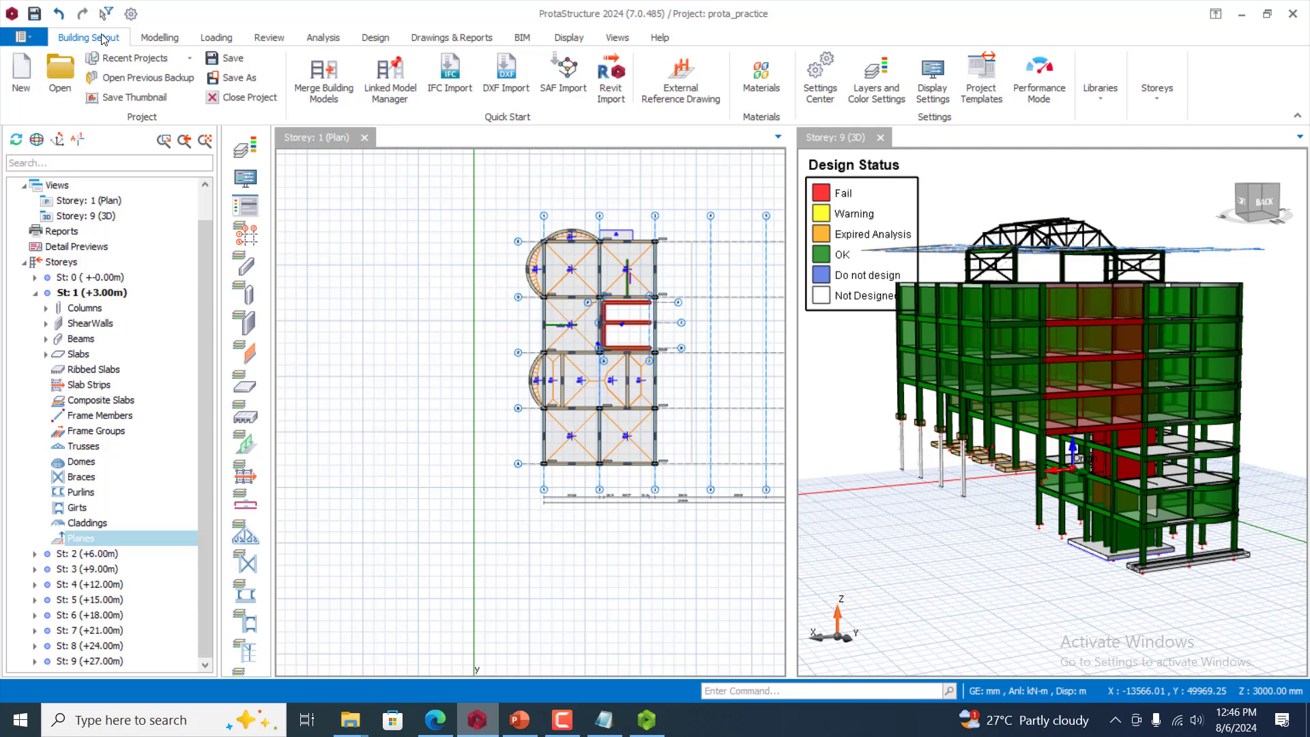
{"action": "left_click", "coordinate": [822, 69]}
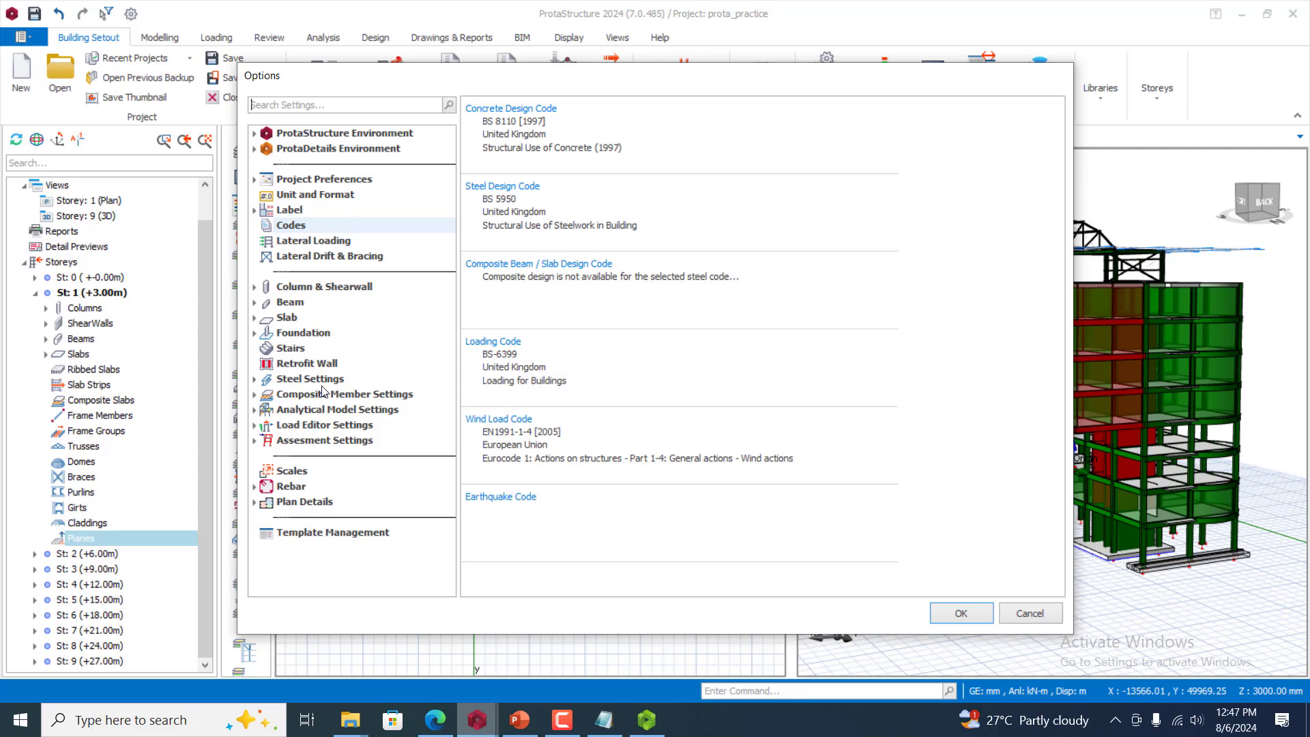
{"action": "left_click_drag", "start_coordinate": [837, 82], "coordinate": [603, 70]}
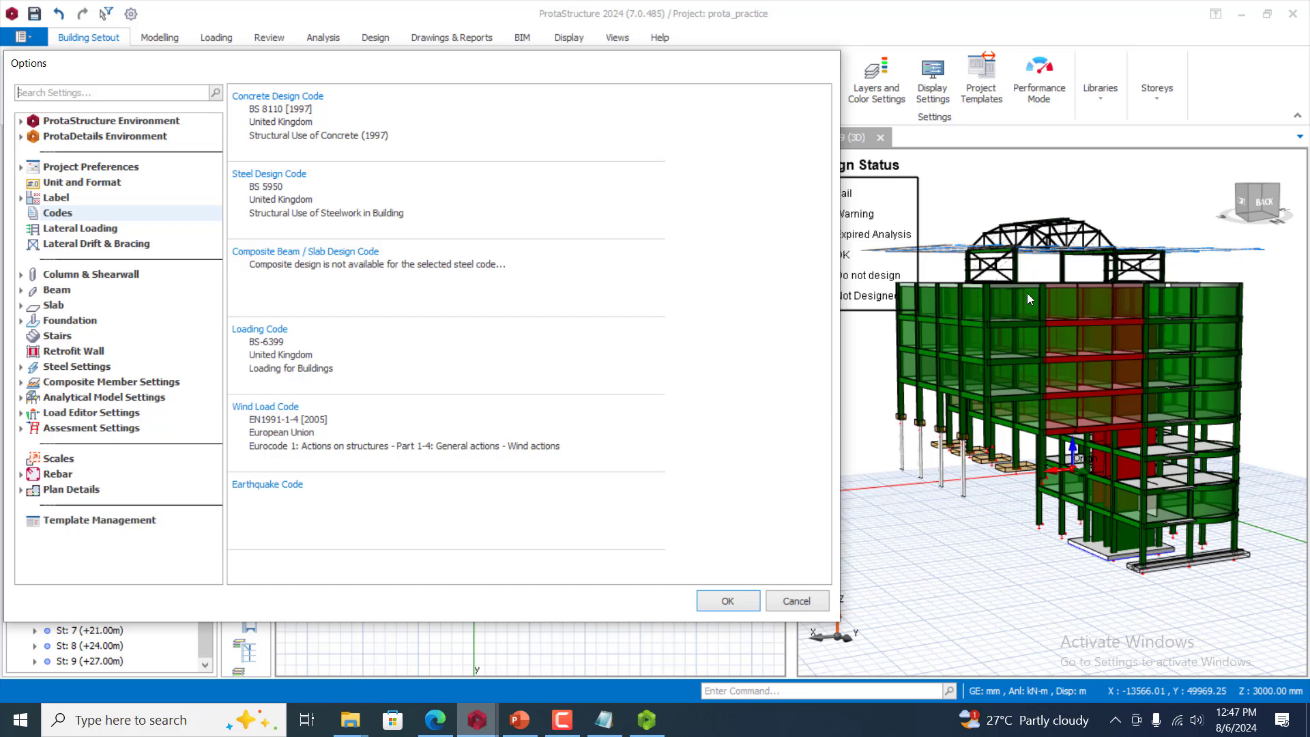
Expand the Column & Shearwall settings together with their Rebars and Design groups
{"action": "left_click", "coordinate": [20, 275]}
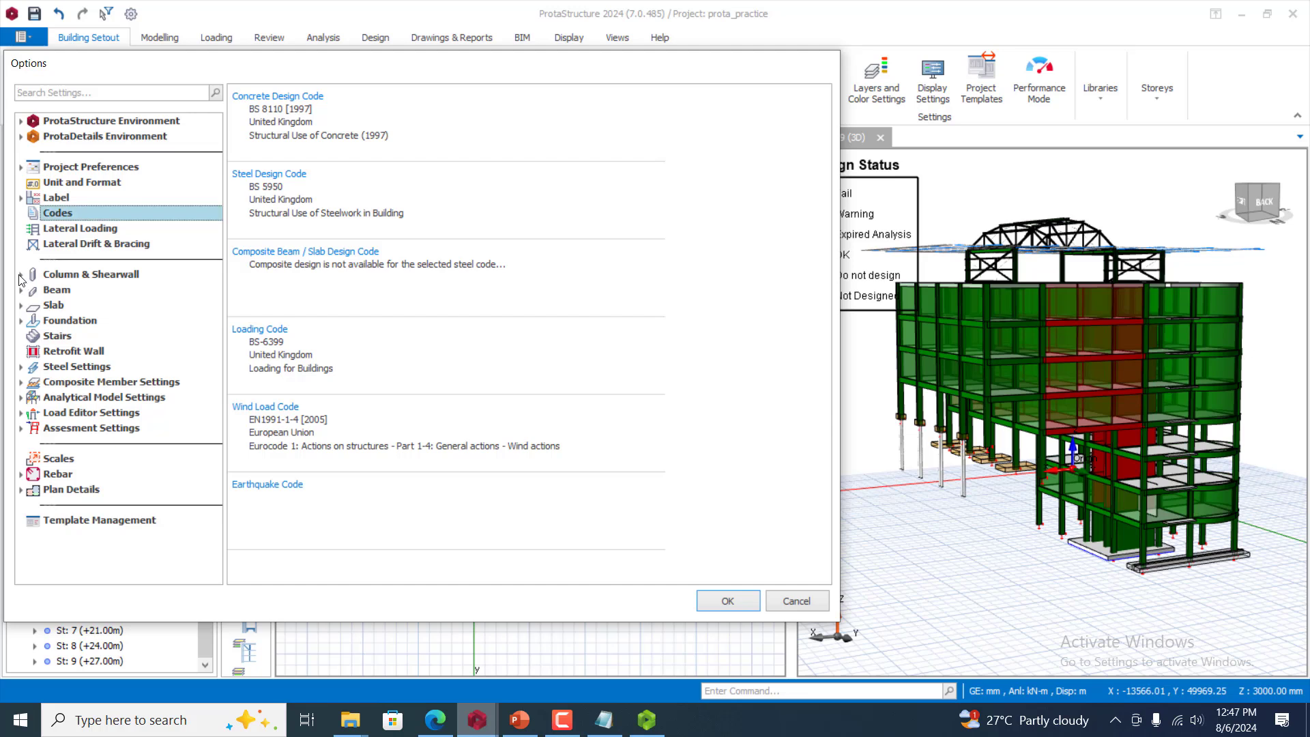
{"action": "left_click", "coordinate": [20, 275]}
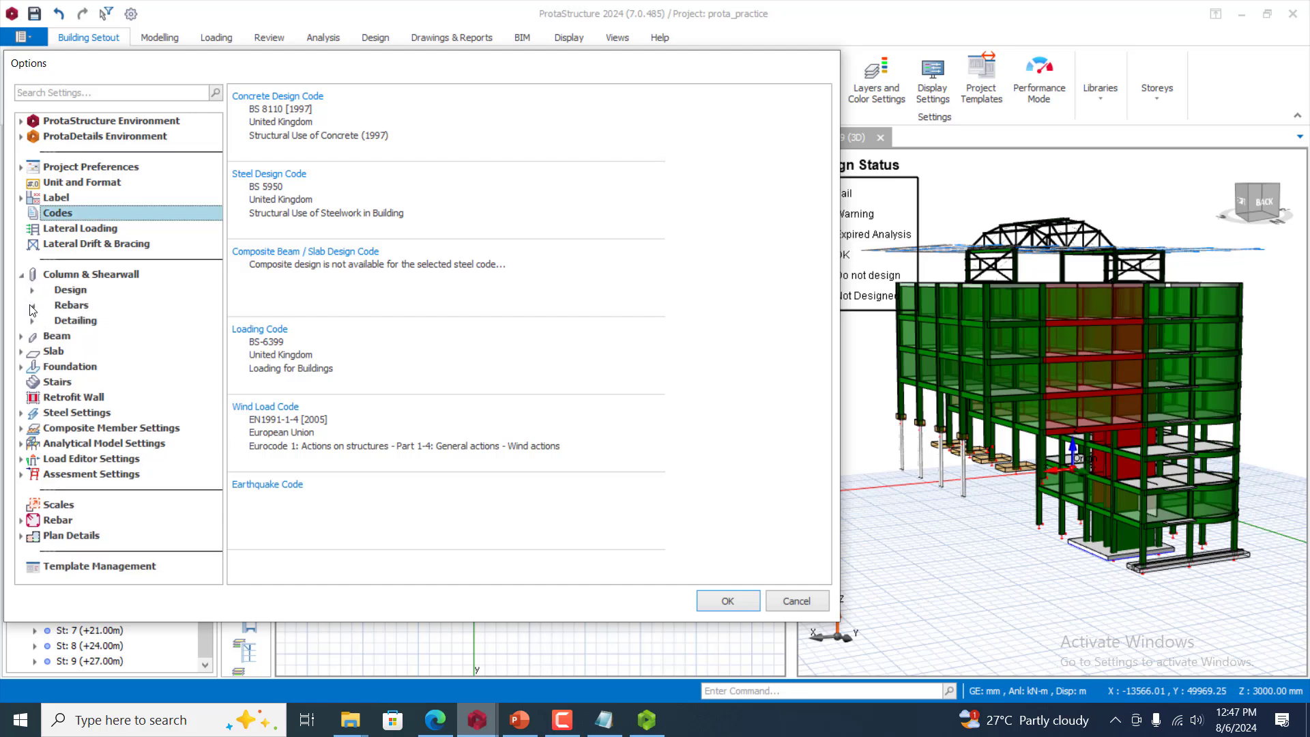
{"action": "left_click", "coordinate": [32, 306]}
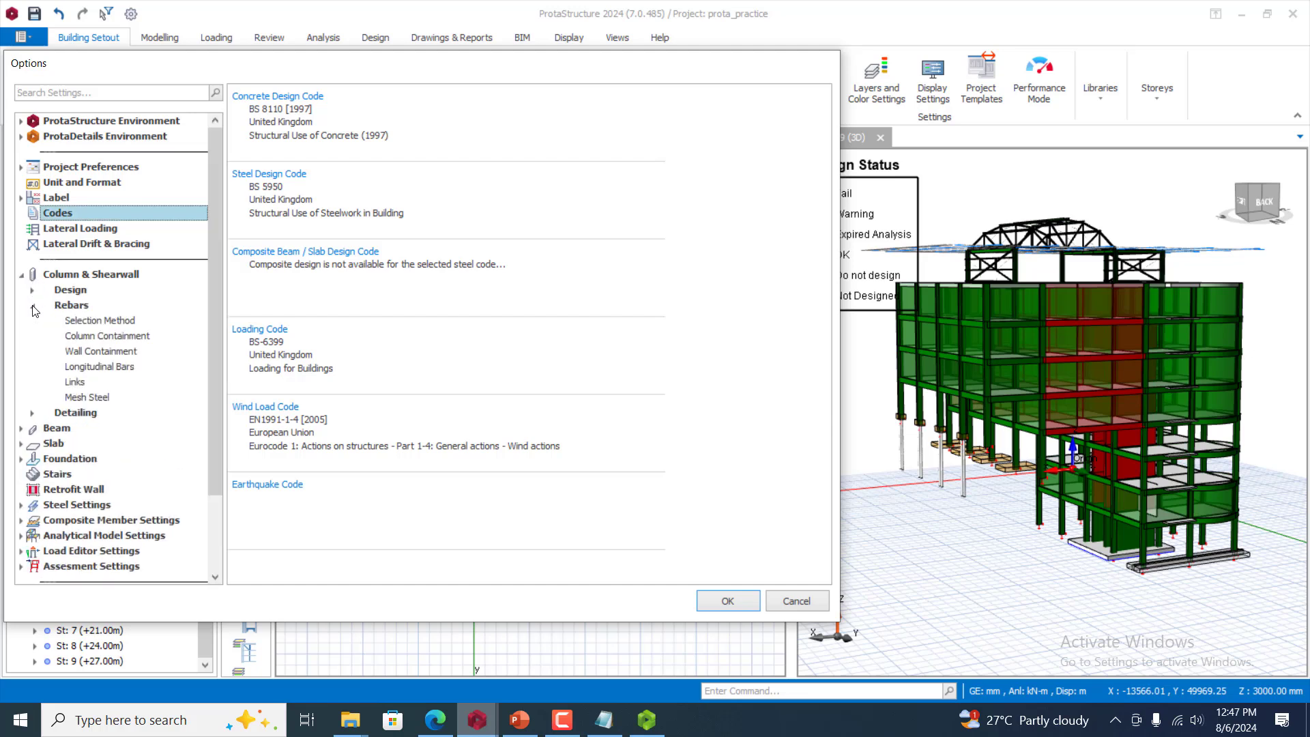
{"action": "left_click", "coordinate": [33, 291]}
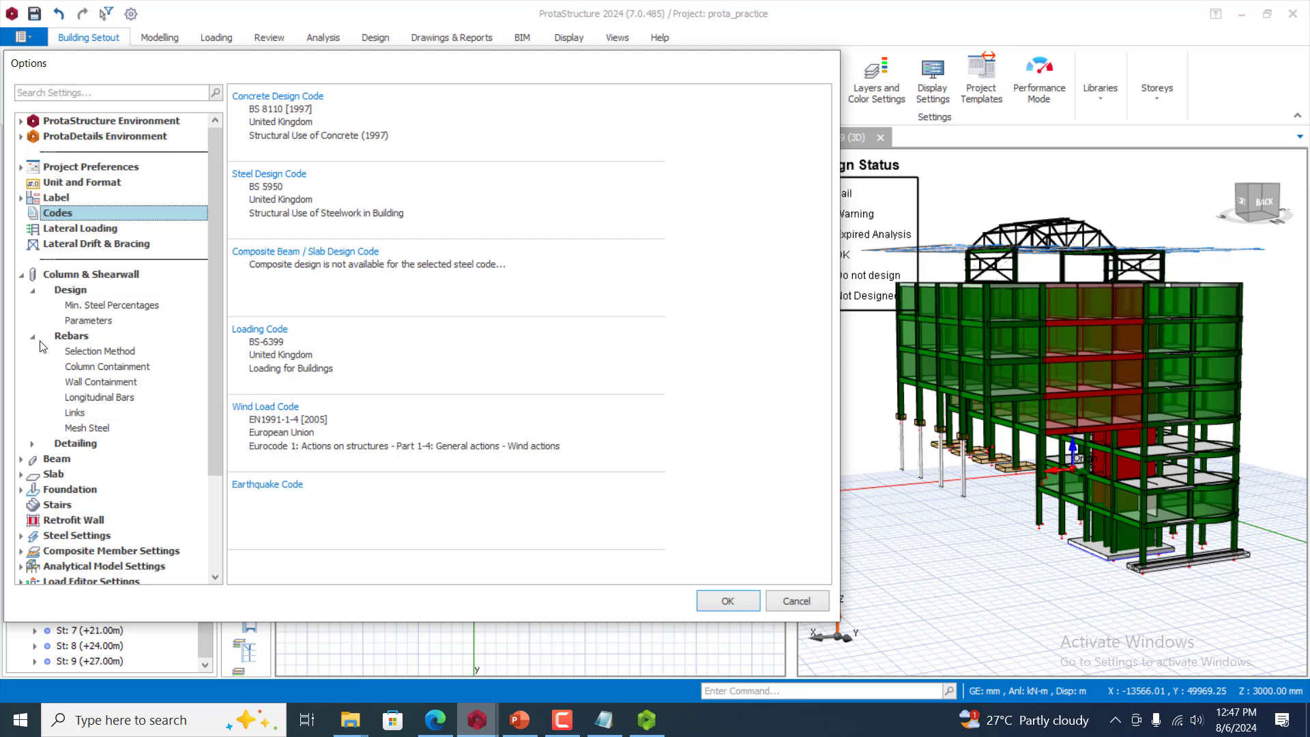
Review the Selection Method, Column Containment, Wall Containment and Longitudinal Bars settings in the Column & Shearwall Rebars group
{"action": "left_click", "coordinate": [95, 352]}
{"action": "left_click", "coordinate": [105, 368]}
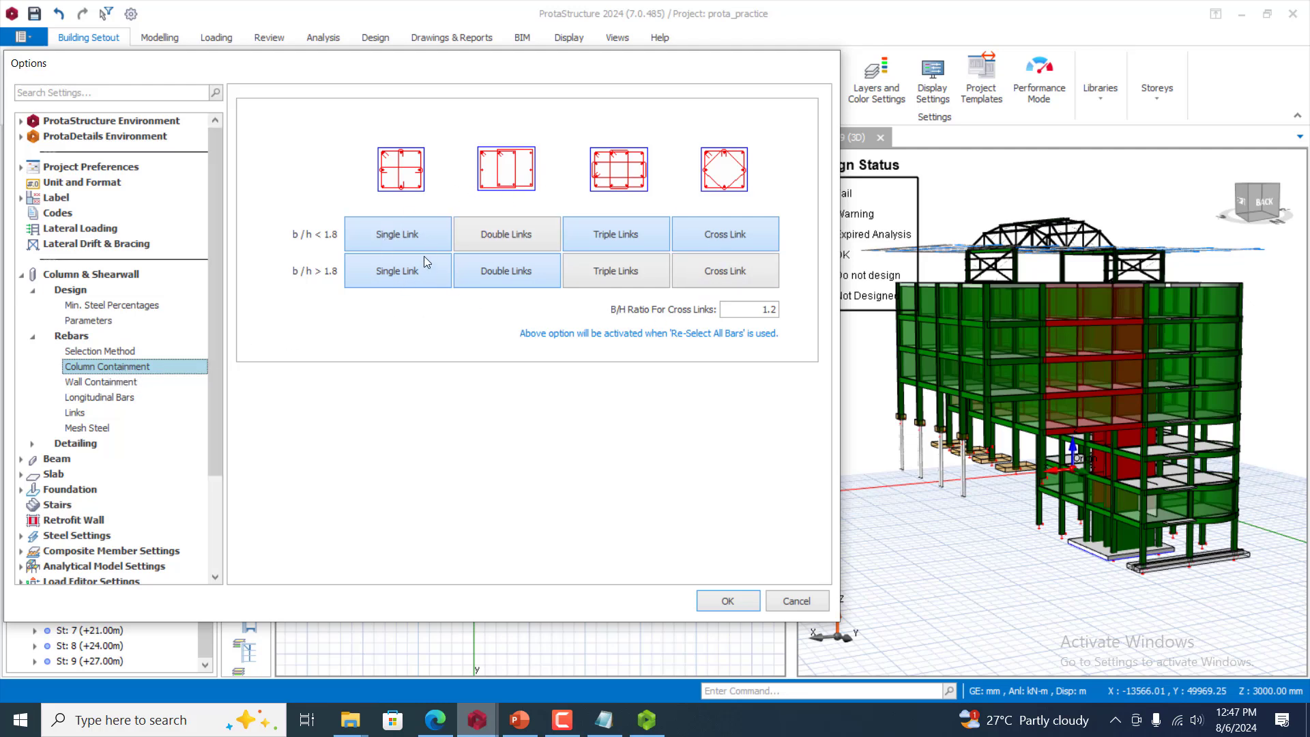
{"action": "left_click", "coordinate": [103, 383]}
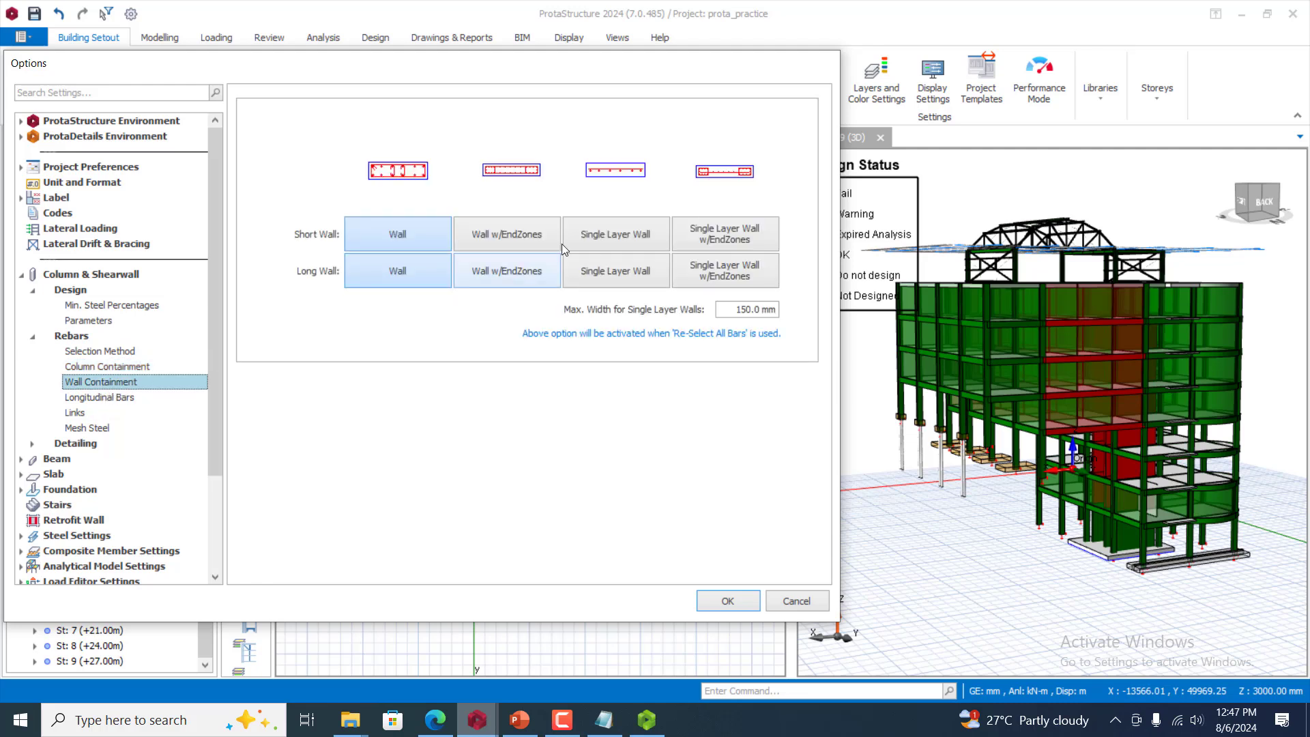
{"action": "left_click", "coordinate": [113, 401]}
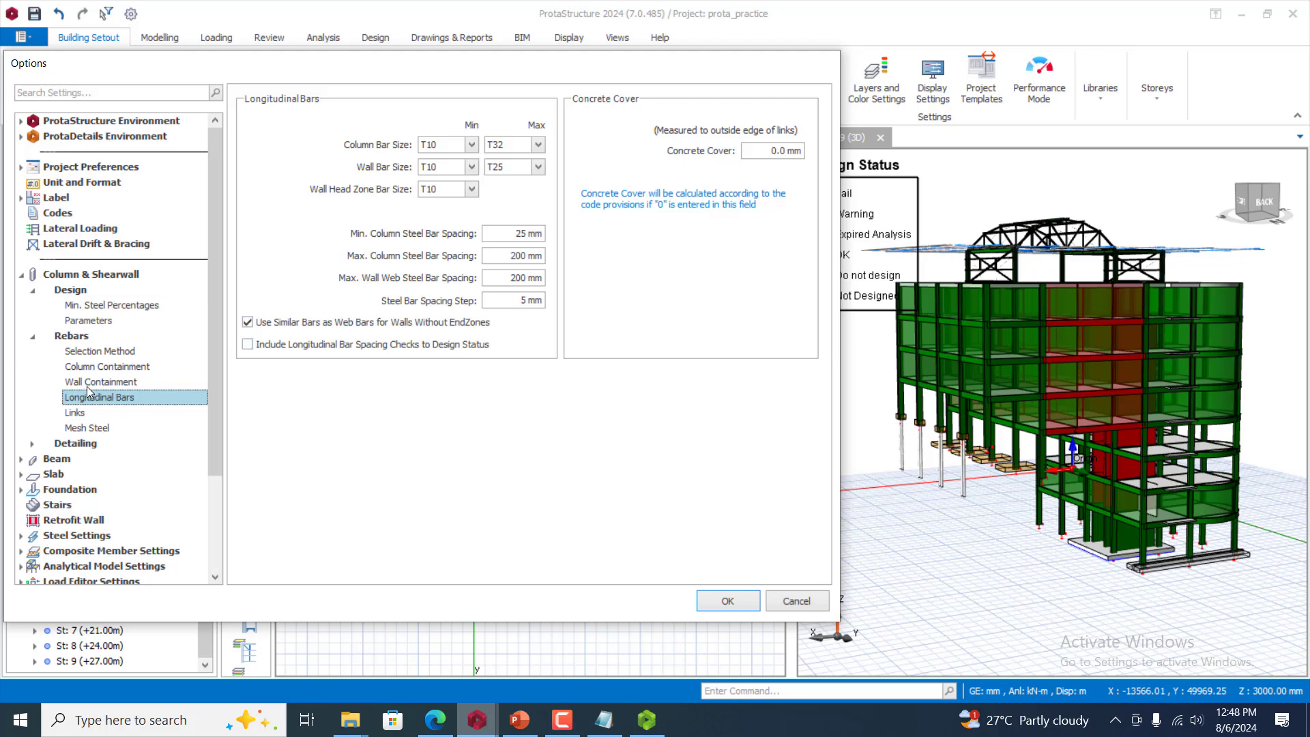
Expand the Slab settings and review their Rebars and Design options
{"action": "left_click", "coordinate": [22, 475]}
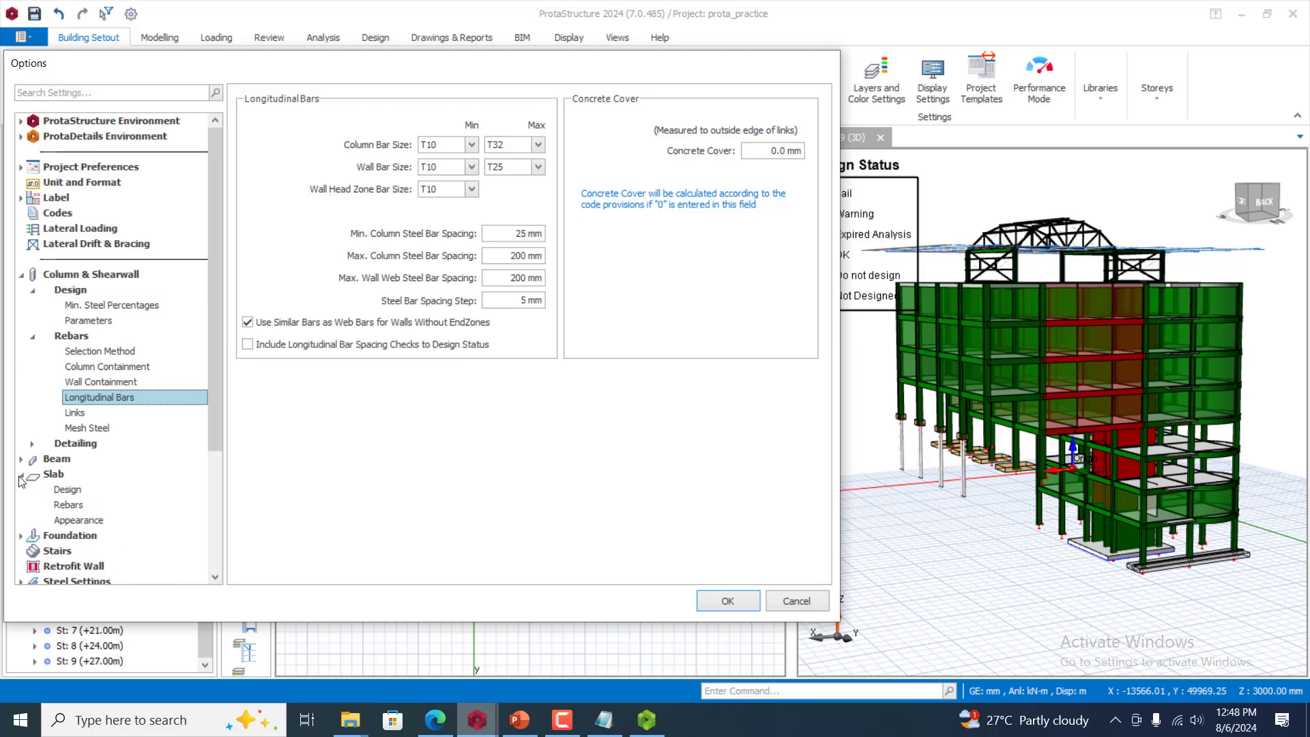
{"action": "left_click", "coordinate": [79, 507]}
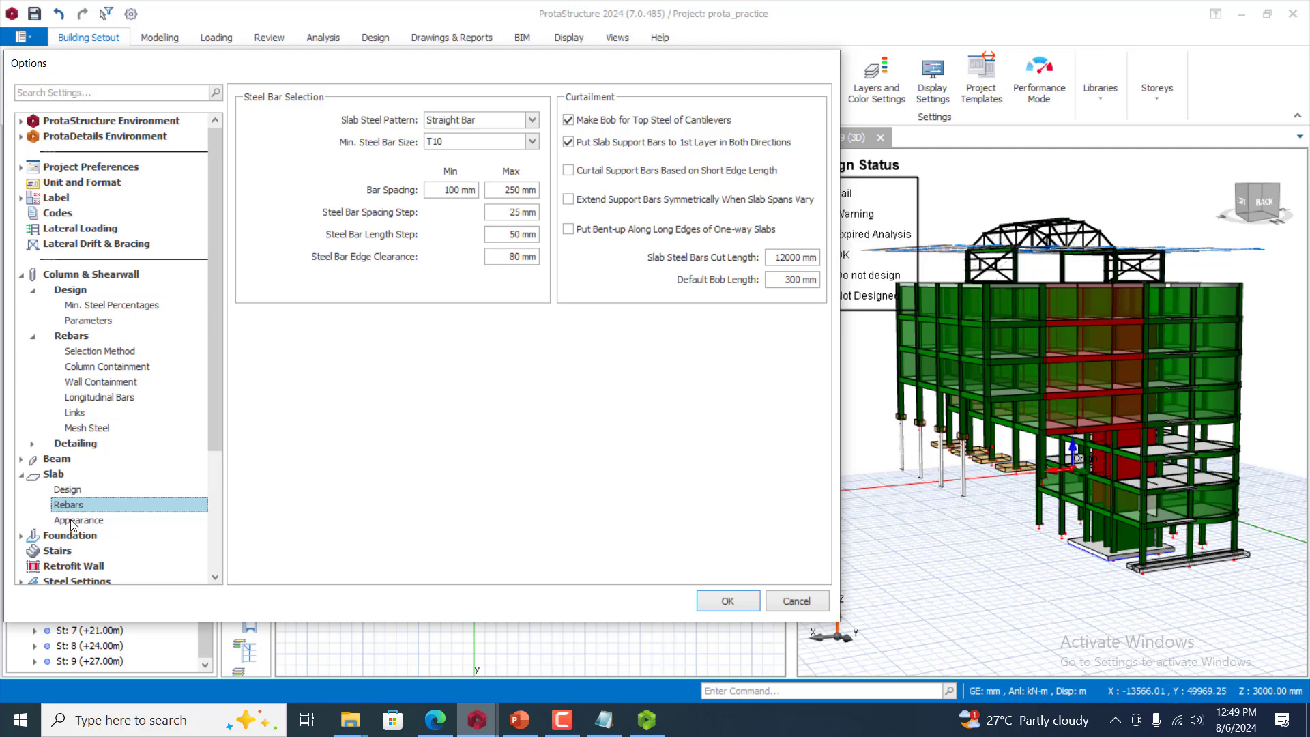
{"action": "left_click", "coordinate": [21, 475]}
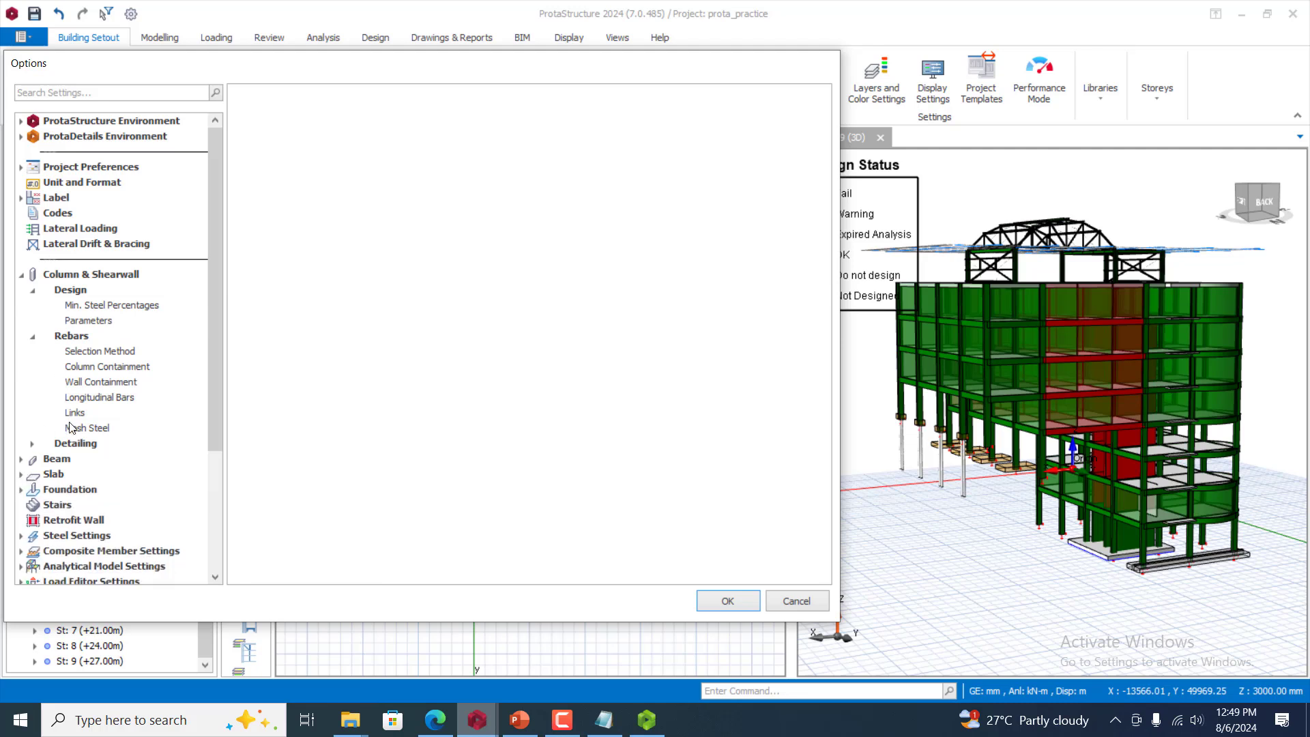
{"action": "left_click", "coordinate": [53, 474]}
Expand the Column & Shearwall Detailing group and review its Elevations and General settings
{"action": "left_click", "coordinate": [32, 444]}
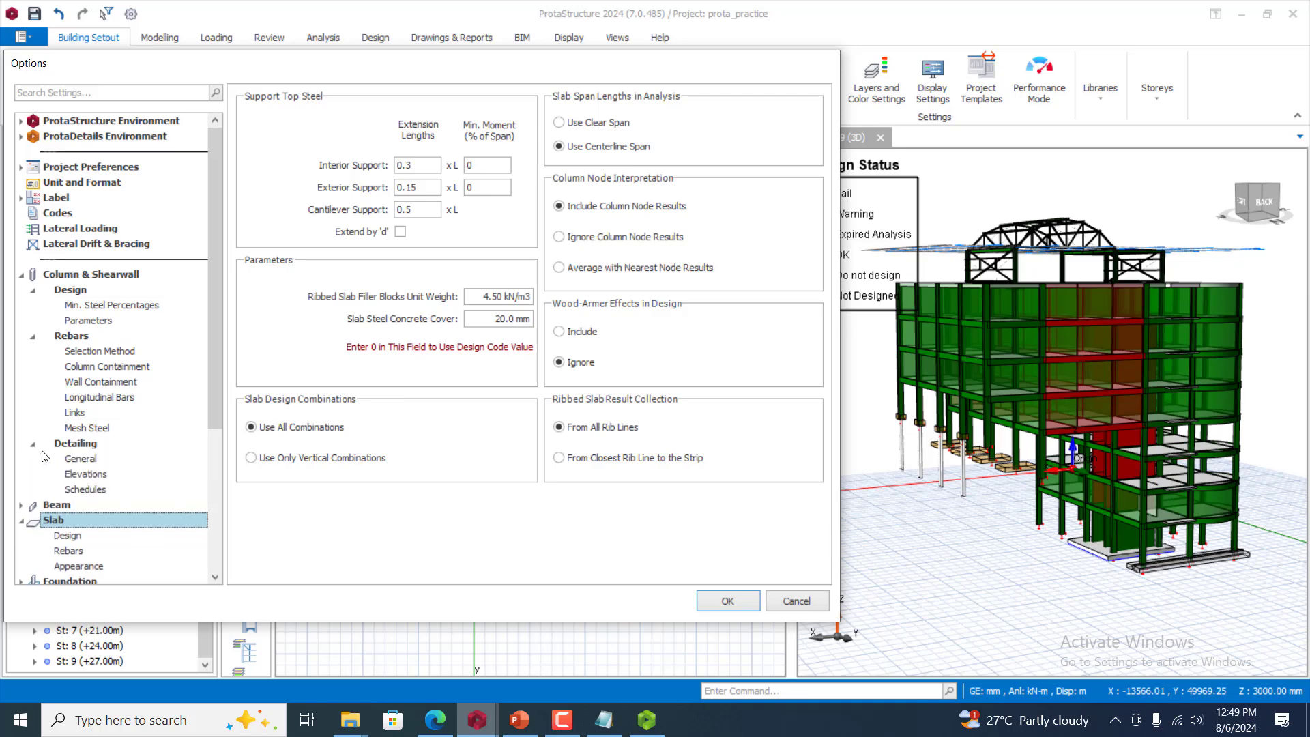
{"action": "left_click", "coordinate": [81, 475]}
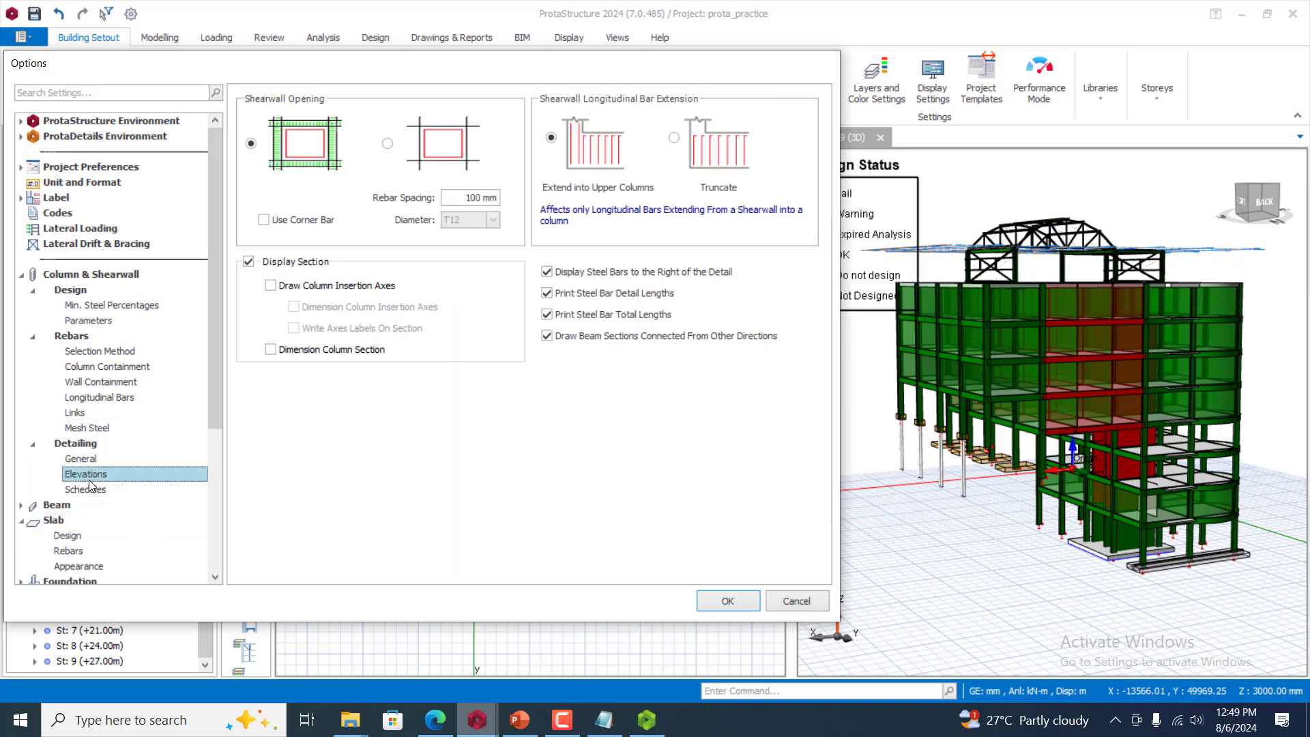
{"action": "left_click", "coordinate": [86, 460]}
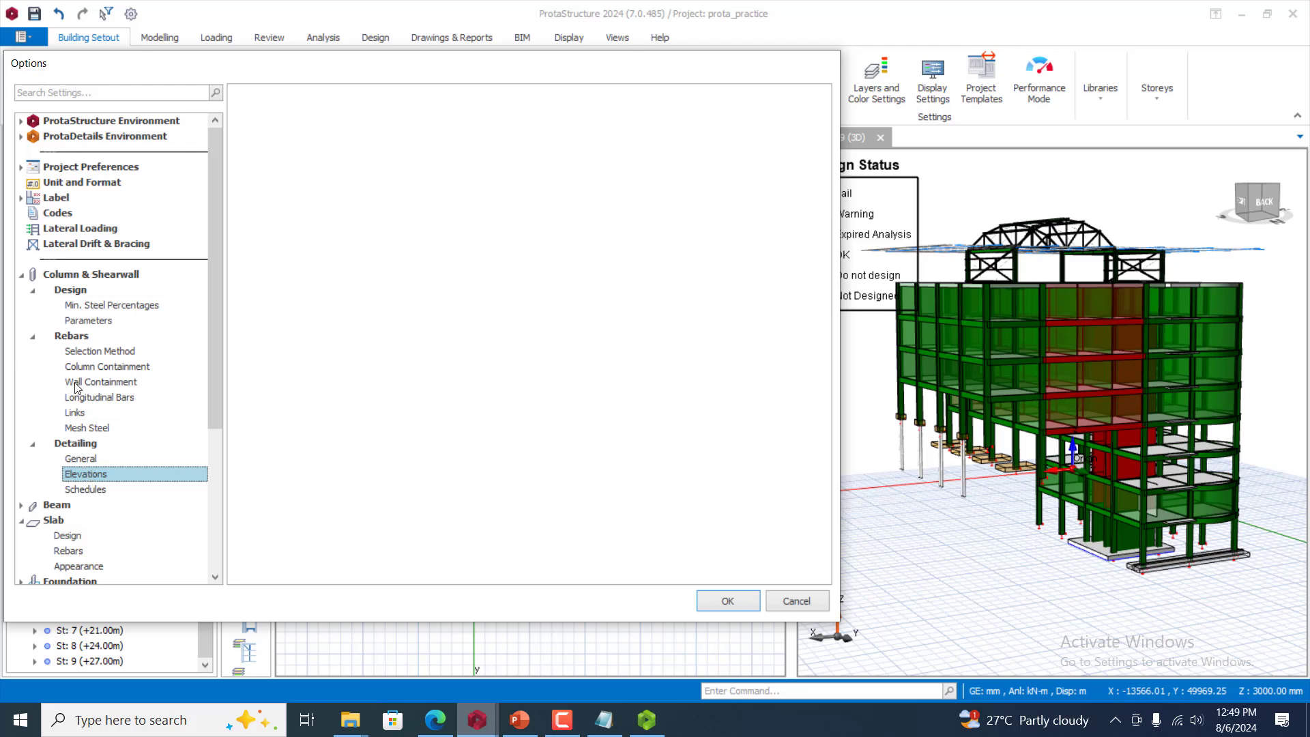
{"action": "left_click", "coordinate": [82, 458]}
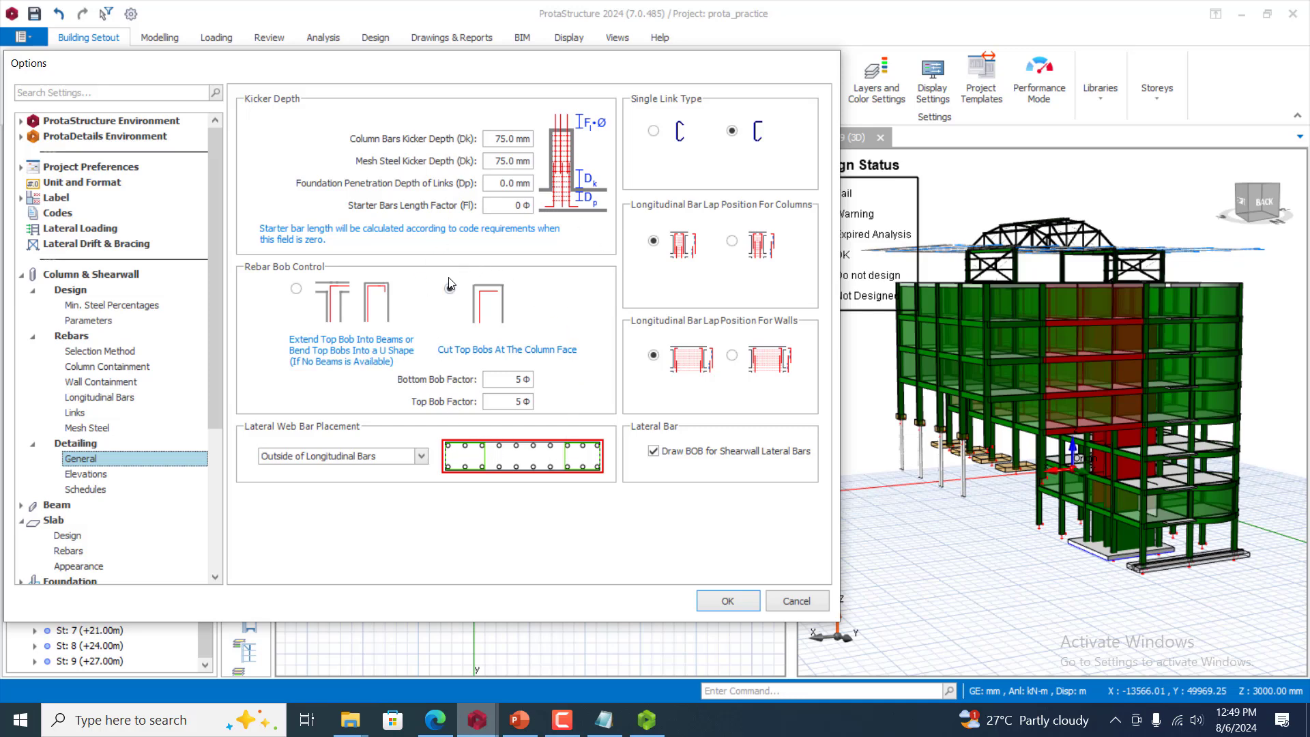
Try the Inside of Longitudinal Bars and Crank into the Head Zone lateral web bar placements, and restore Outside of Longitudinal Bars
{"action": "left_click", "coordinate": [422, 457]}
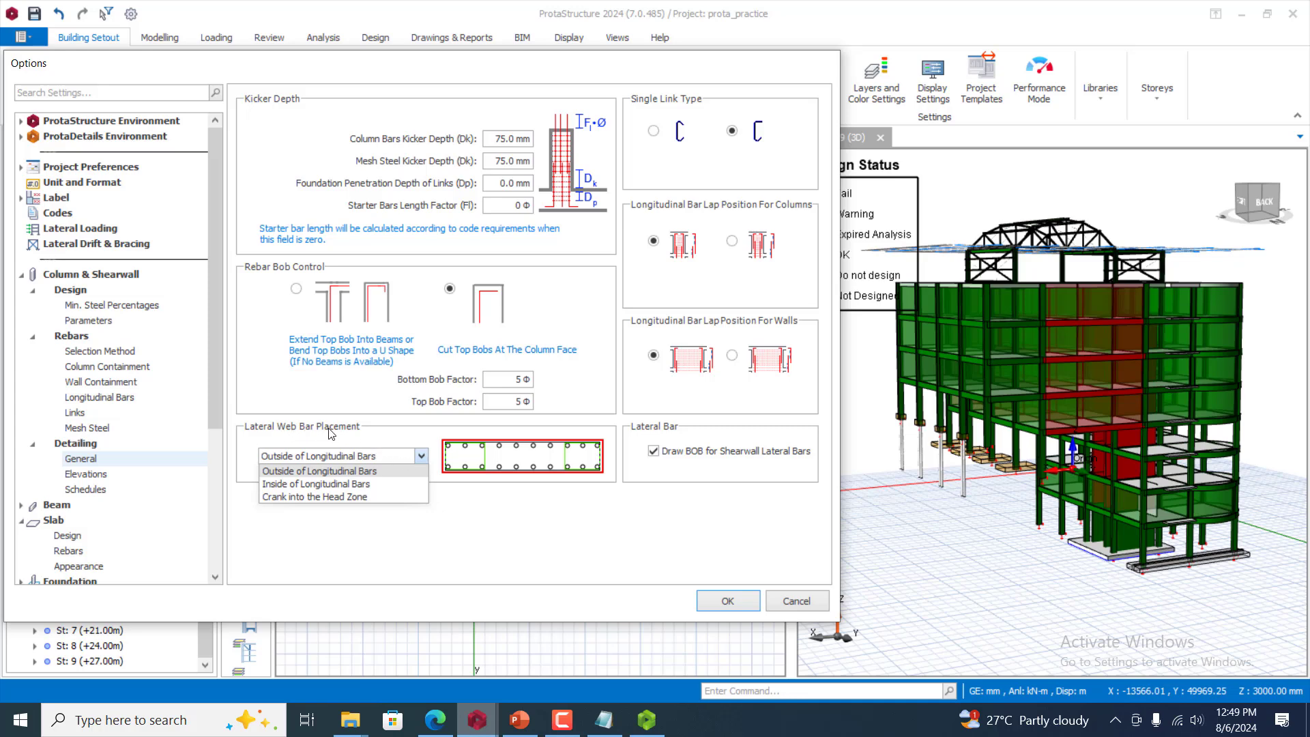
{"action": "left_click", "coordinate": [332, 484]}
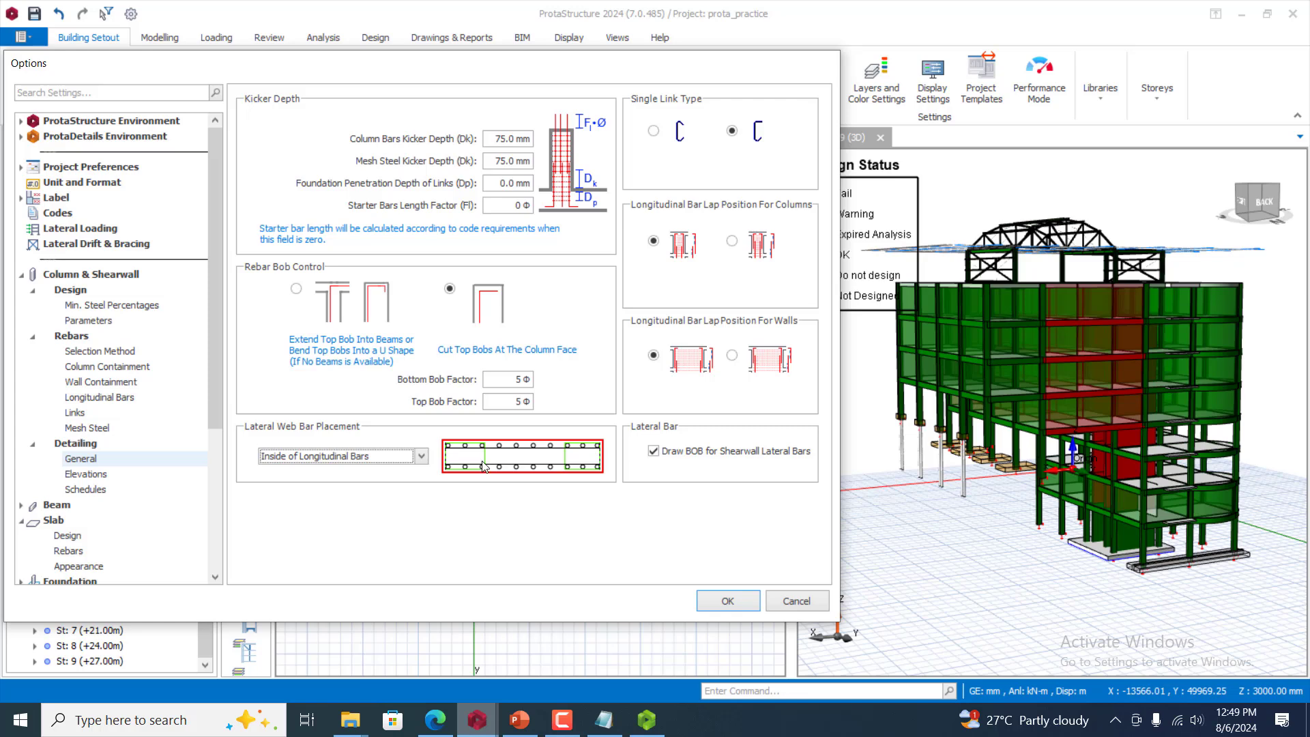
{"action": "left_click", "coordinate": [423, 456]}
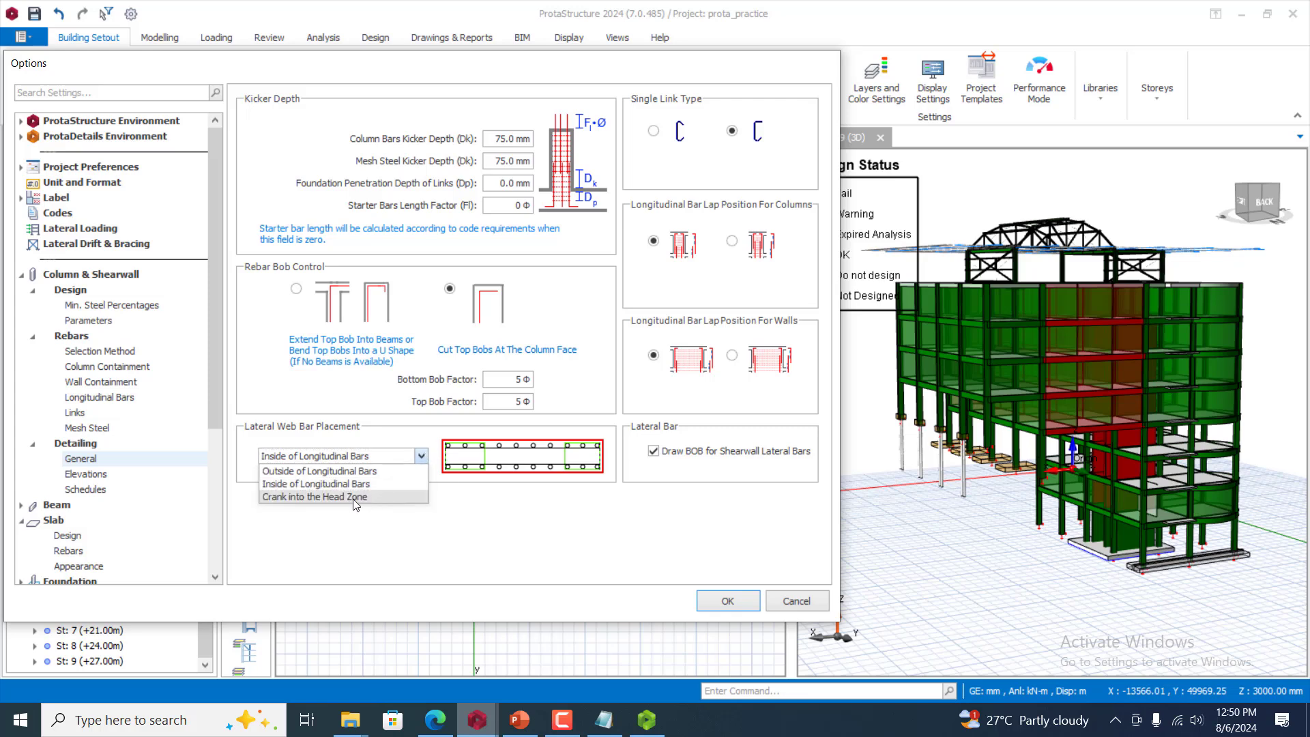
{"action": "left_click", "coordinate": [360, 495]}
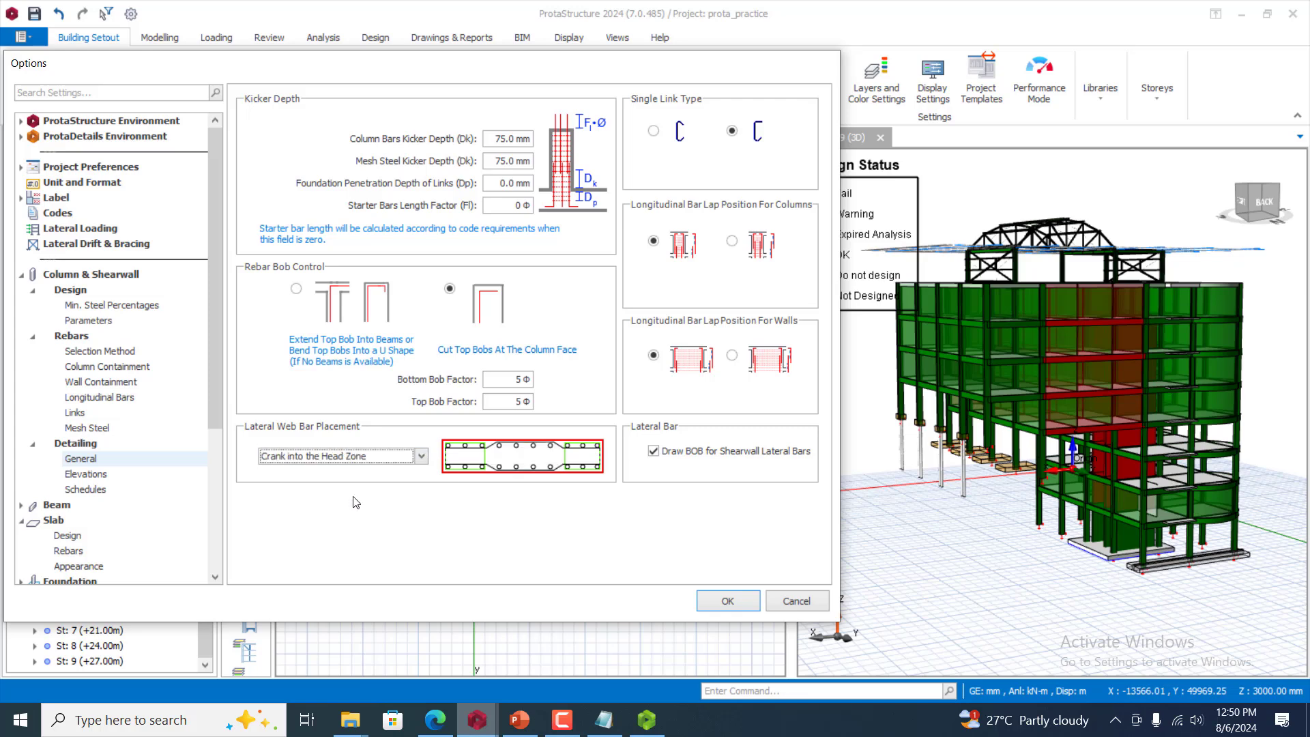
{"action": "left_click", "coordinate": [421, 456]}
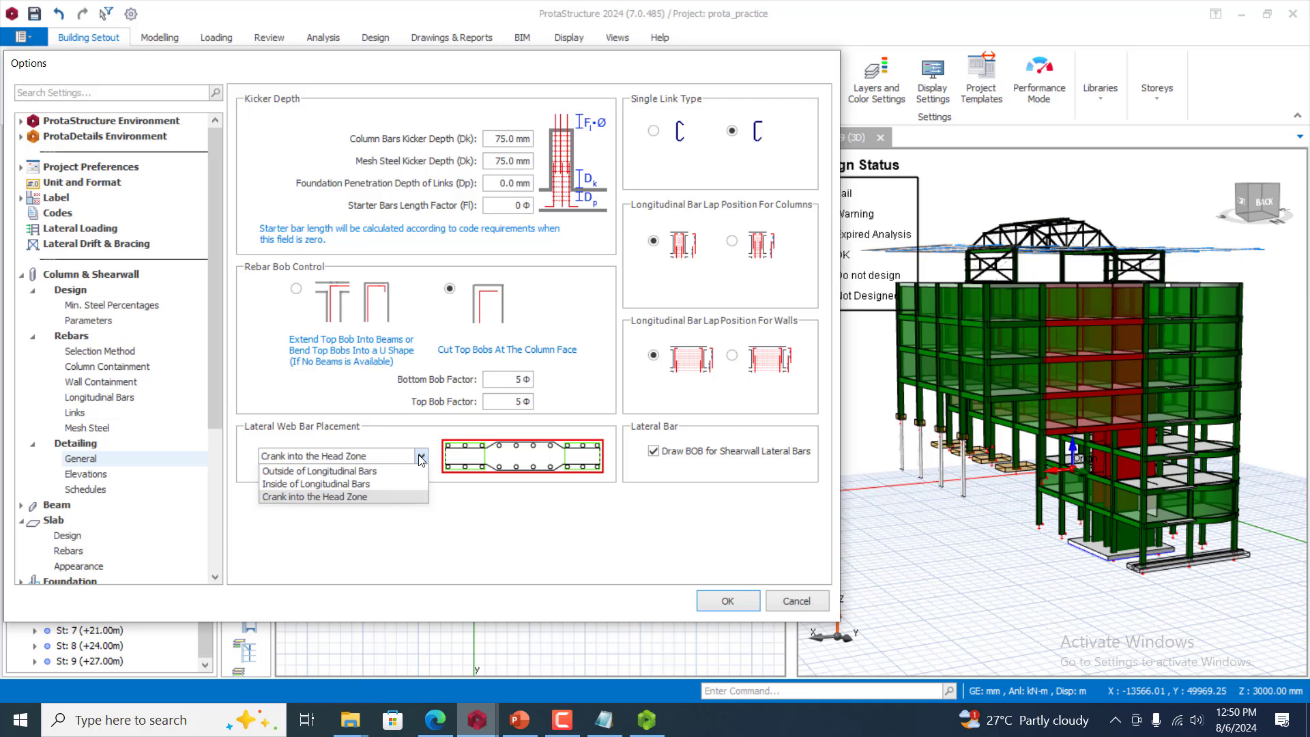
{"action": "left_click", "coordinate": [319, 471]}
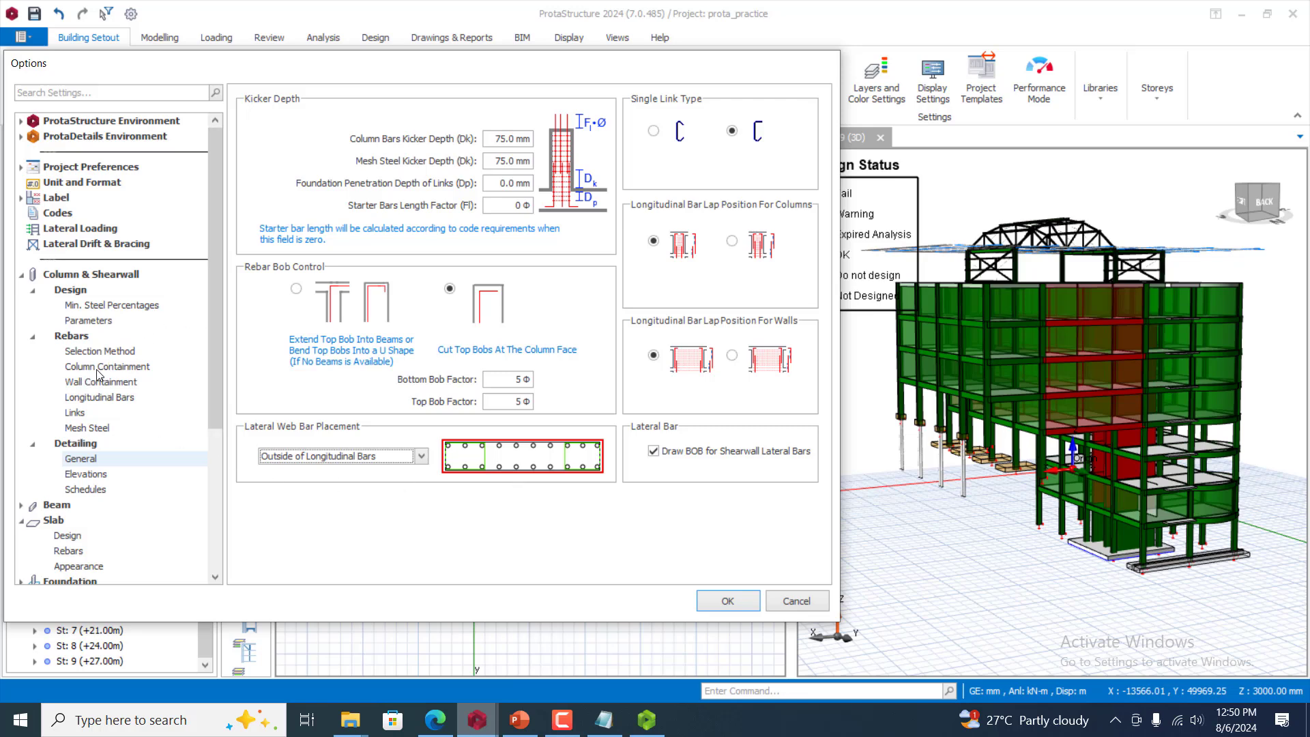
Review the Column & Shearwall Elevations detailing settings and collapse the Rebars group
{"action": "left_click", "coordinate": [81, 476]}
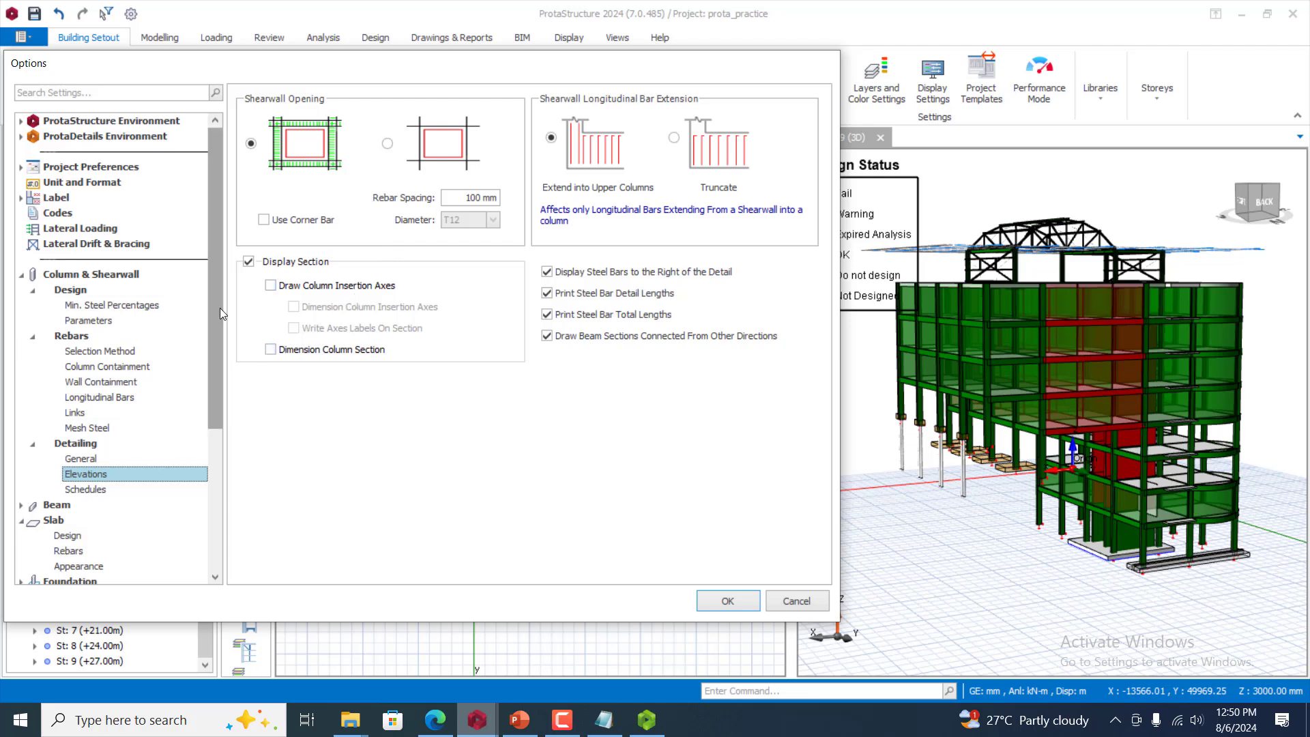
{"action": "scroll", "coordinate": [219, 314], "scroll_direction": "down", "scroll_amount": 3}
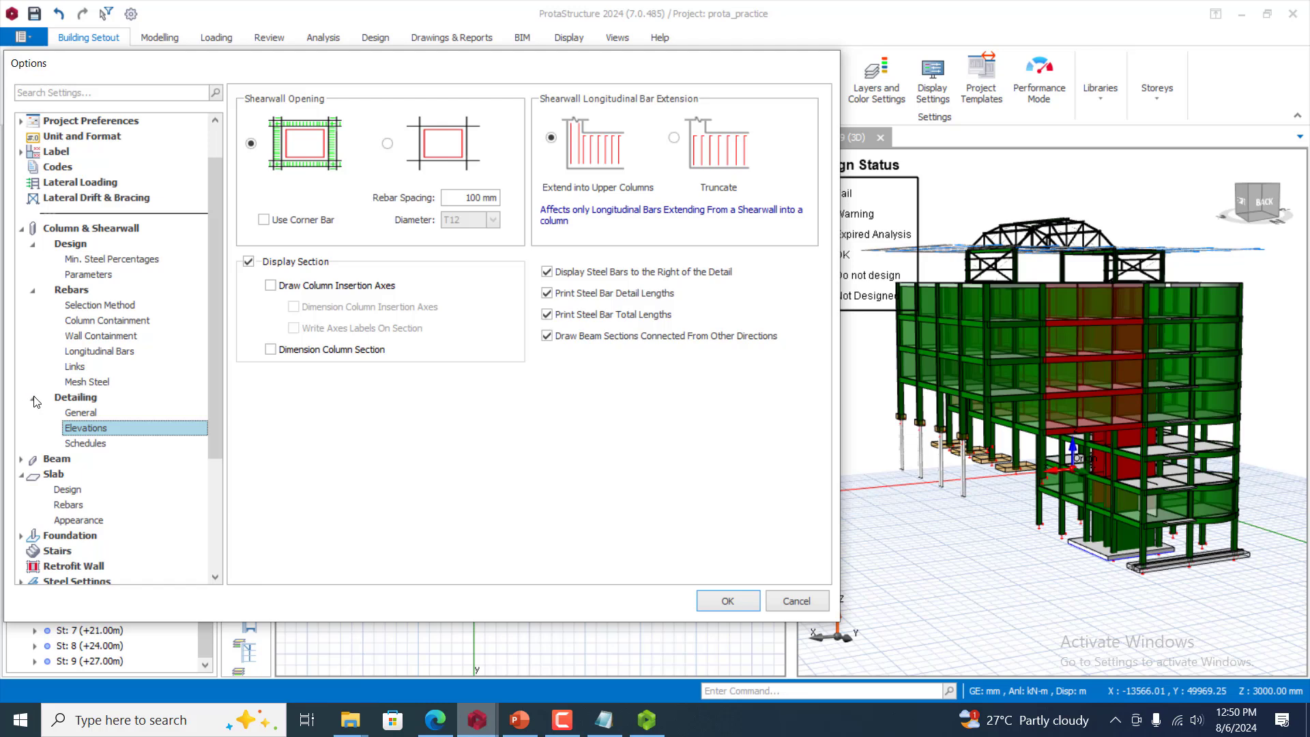
{"action": "left_click", "coordinate": [37, 402]}
{"action": "left_click", "coordinate": [32, 291]}
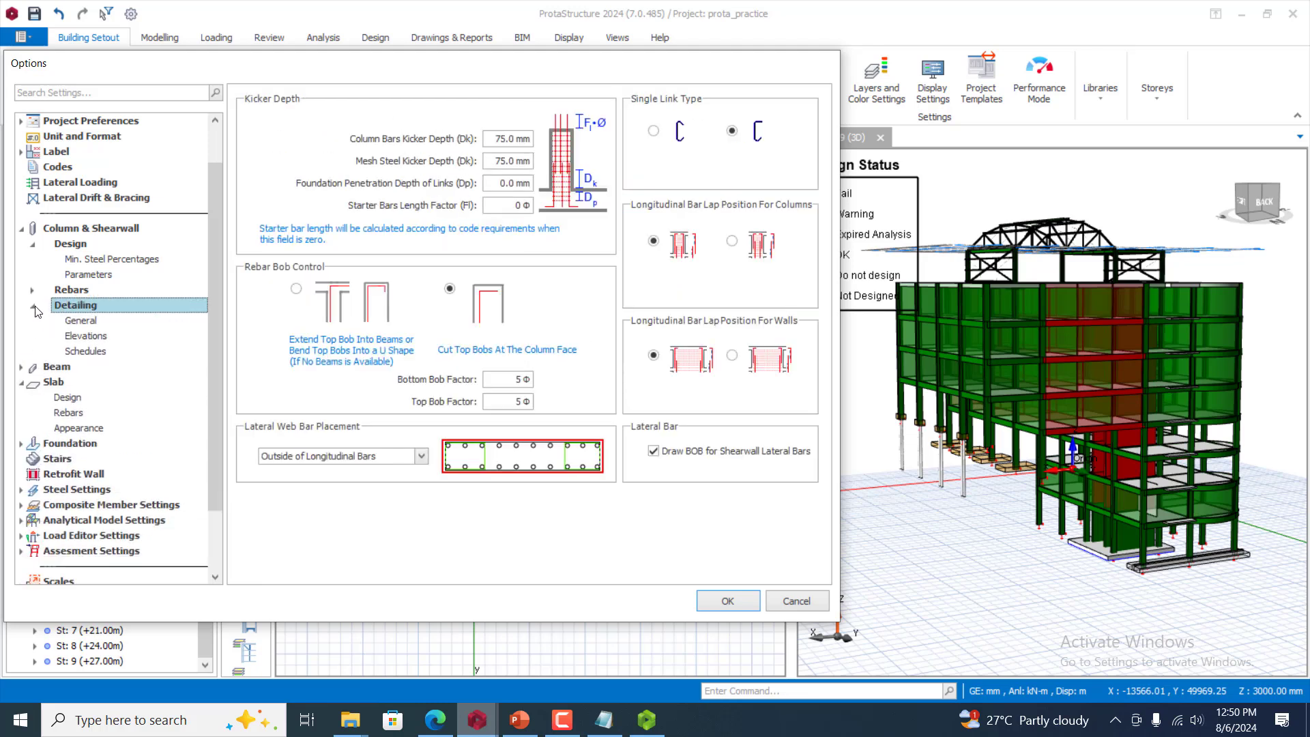
Expand the Beam settings and review the Design options and the detailing options for beams, ribbed beams and foundation beams
{"action": "left_click", "coordinate": [23, 369]}
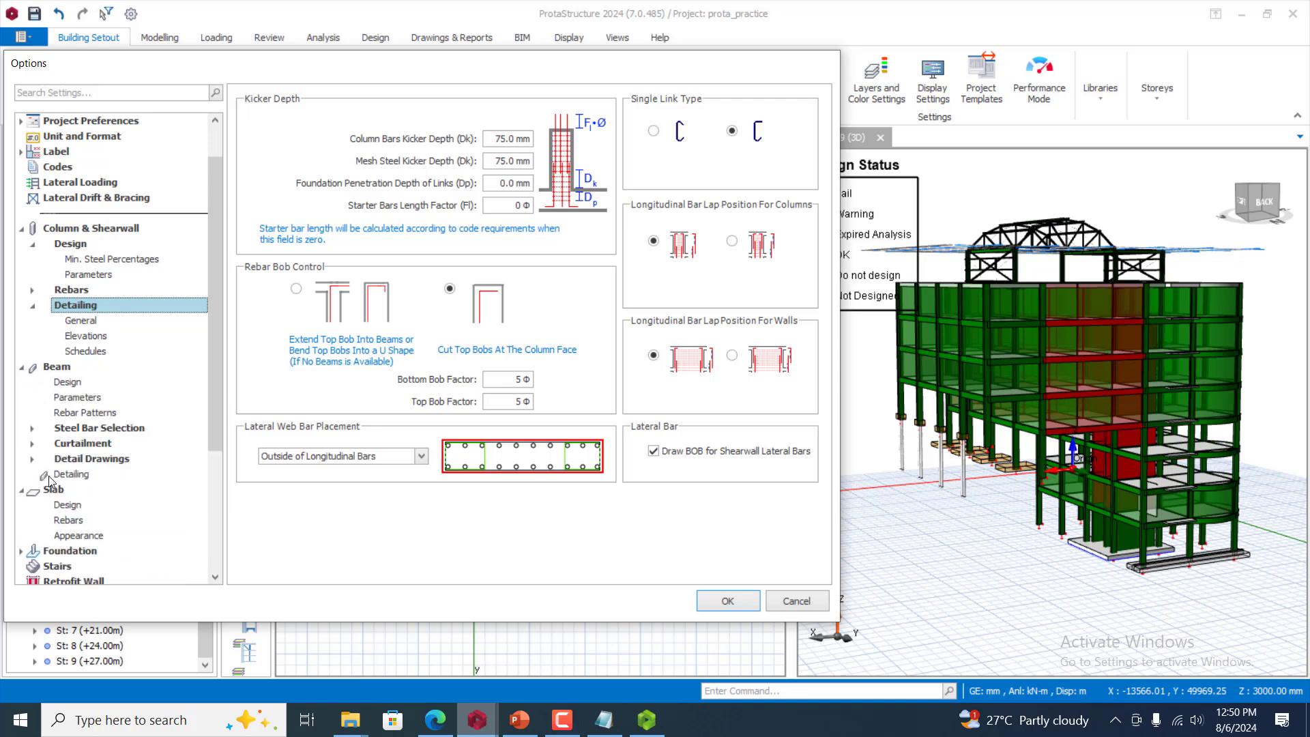
{"action": "left_click", "coordinate": [67, 382]}
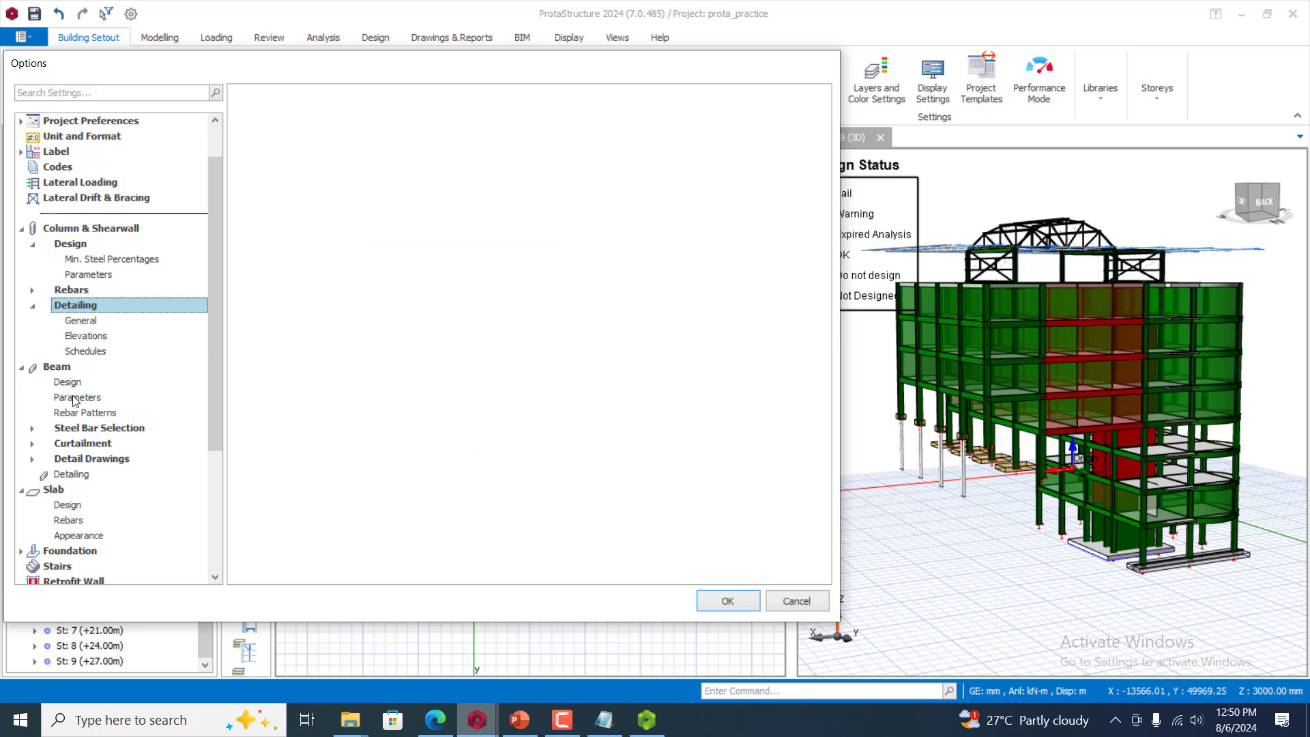
{"action": "left_click", "coordinate": [68, 381]}
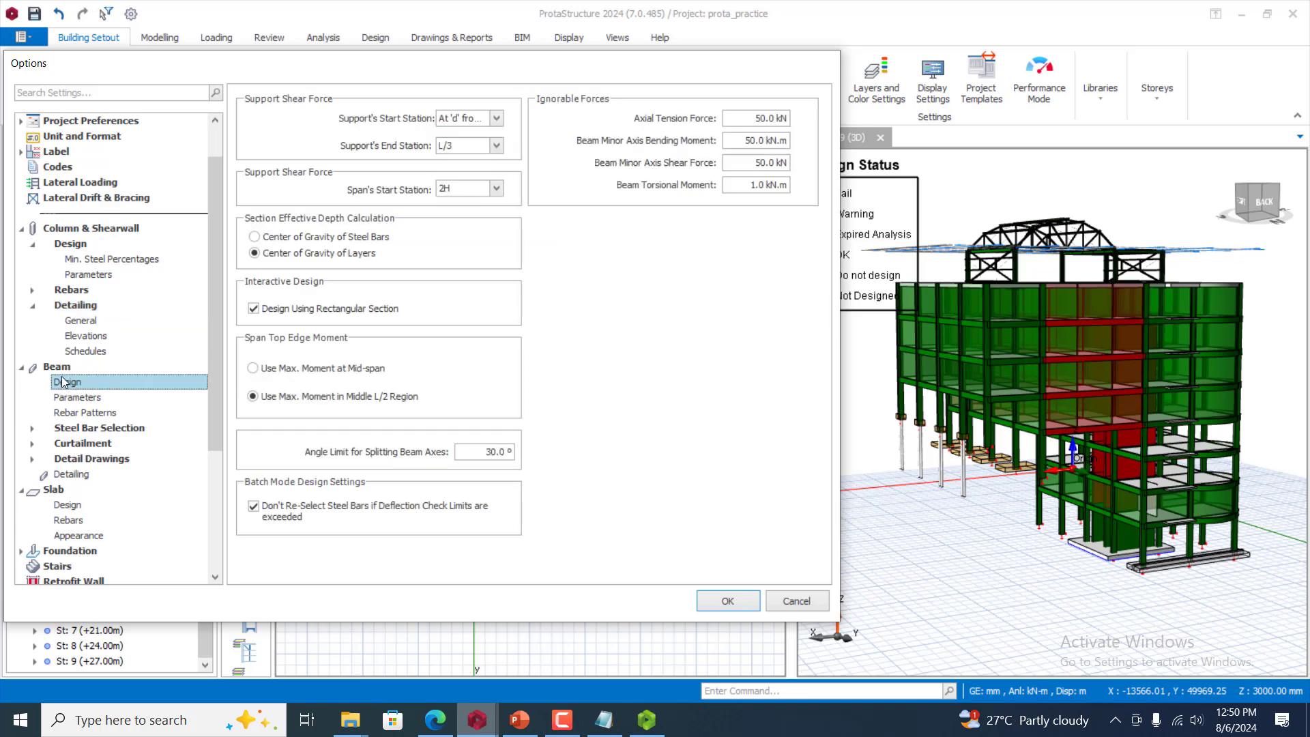
{"action": "left_click", "coordinate": [63, 476]}
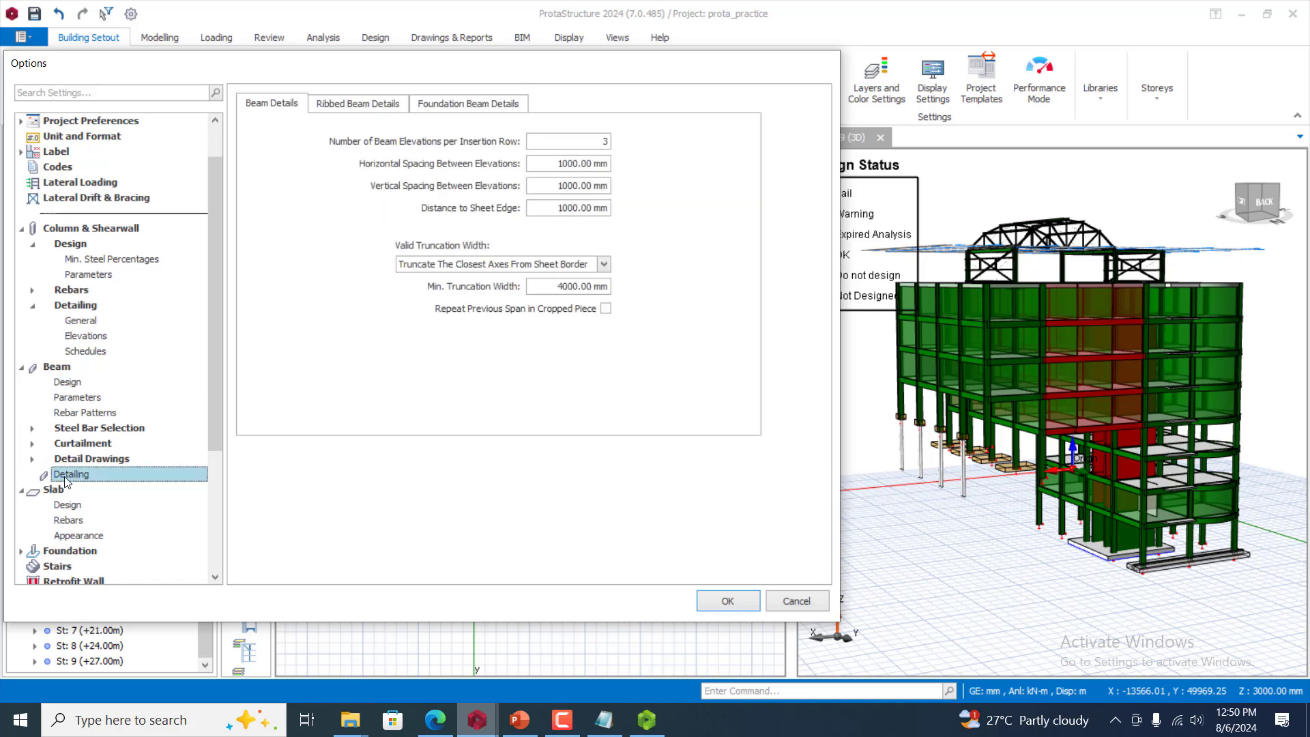
{"action": "left_click", "coordinate": [376, 107]}
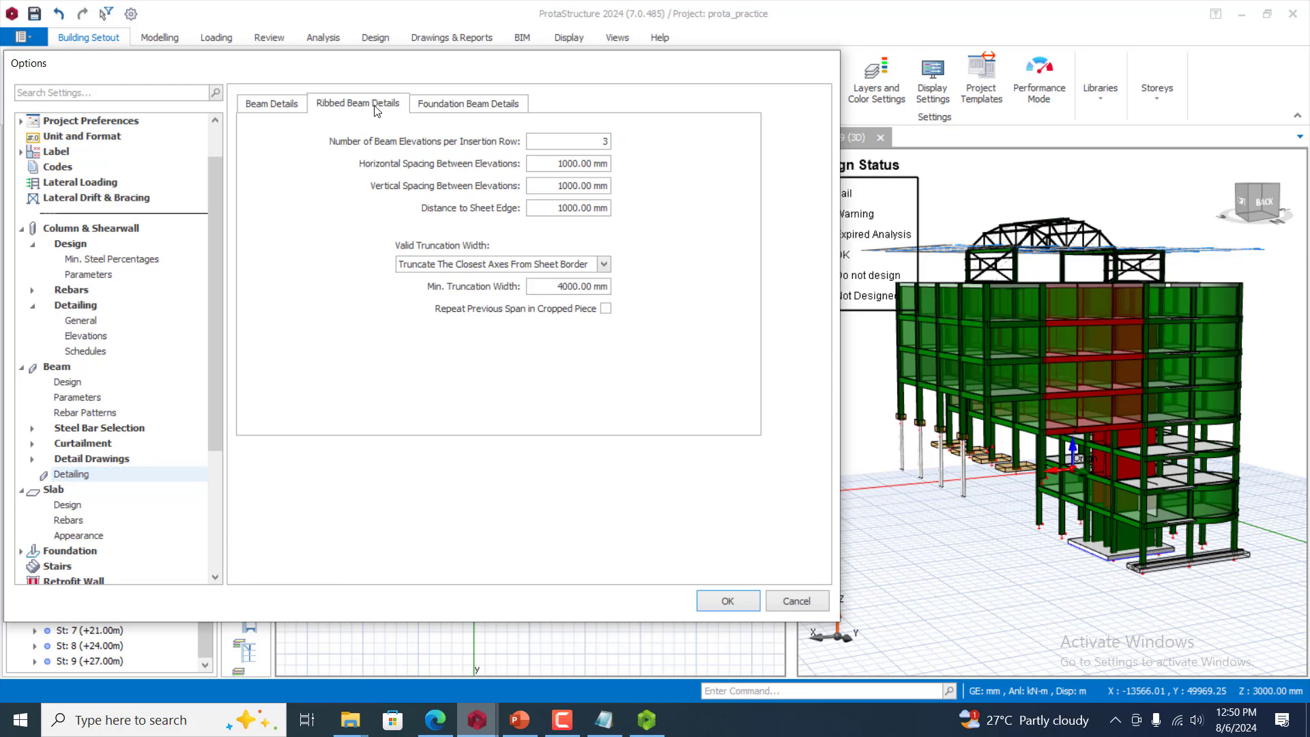
{"action": "left_click", "coordinate": [465, 108]}
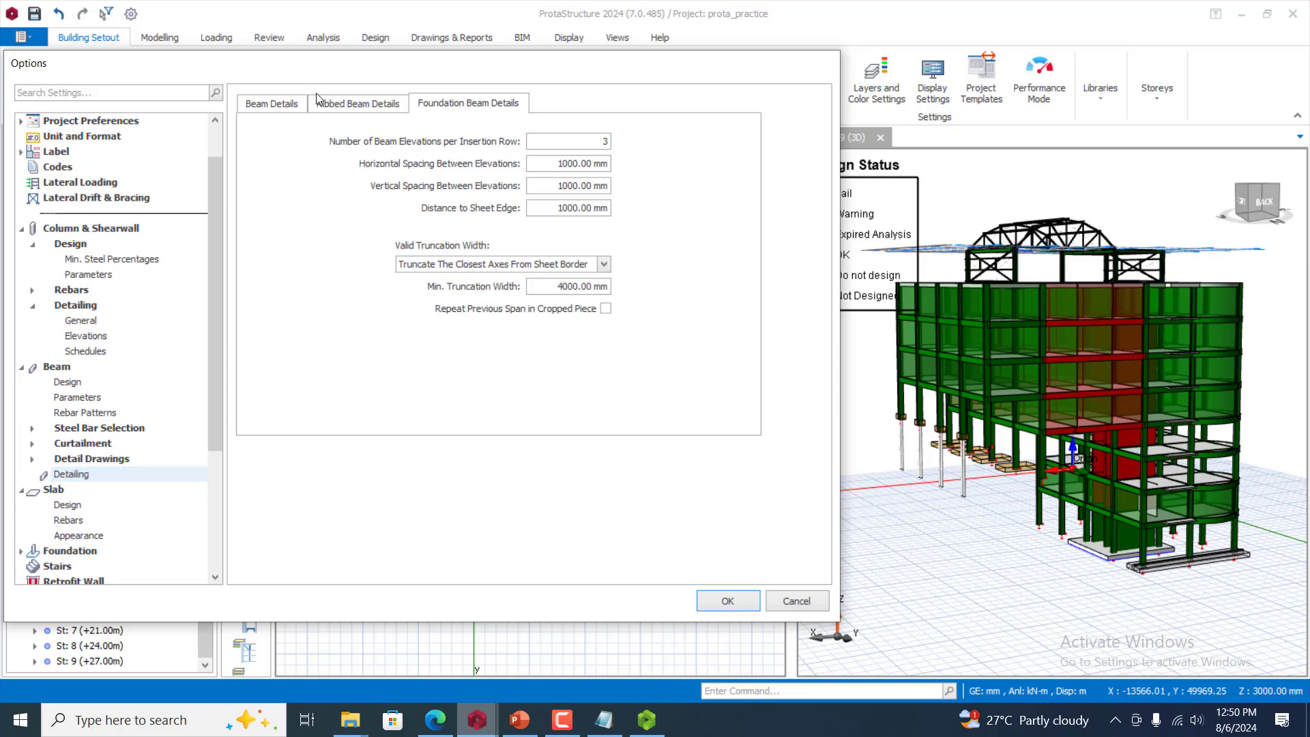
{"action": "left_click", "coordinate": [269, 104]}
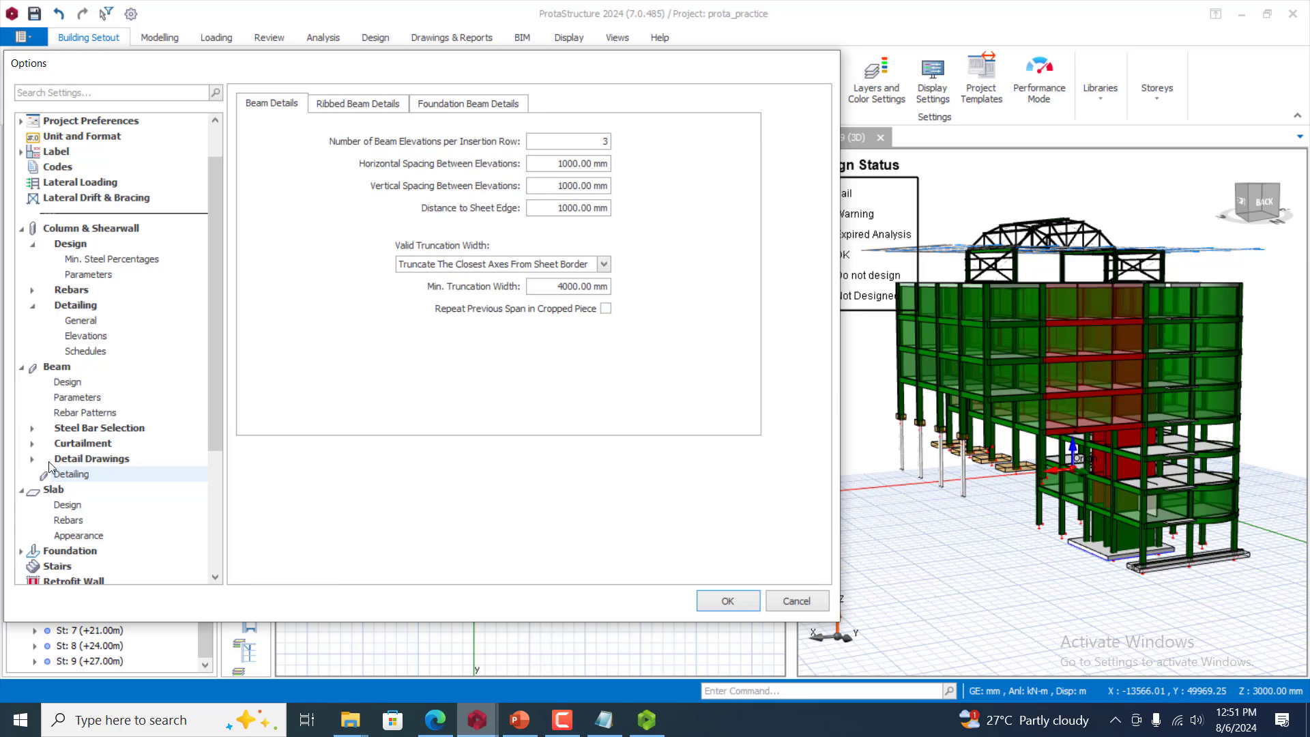
In the beam curtailment Steel Bars settings, try Lap Bars Inside Support for the bottom span bars and restore Lap Bars Outside Support
{"action": "left_click", "coordinate": [32, 444]}
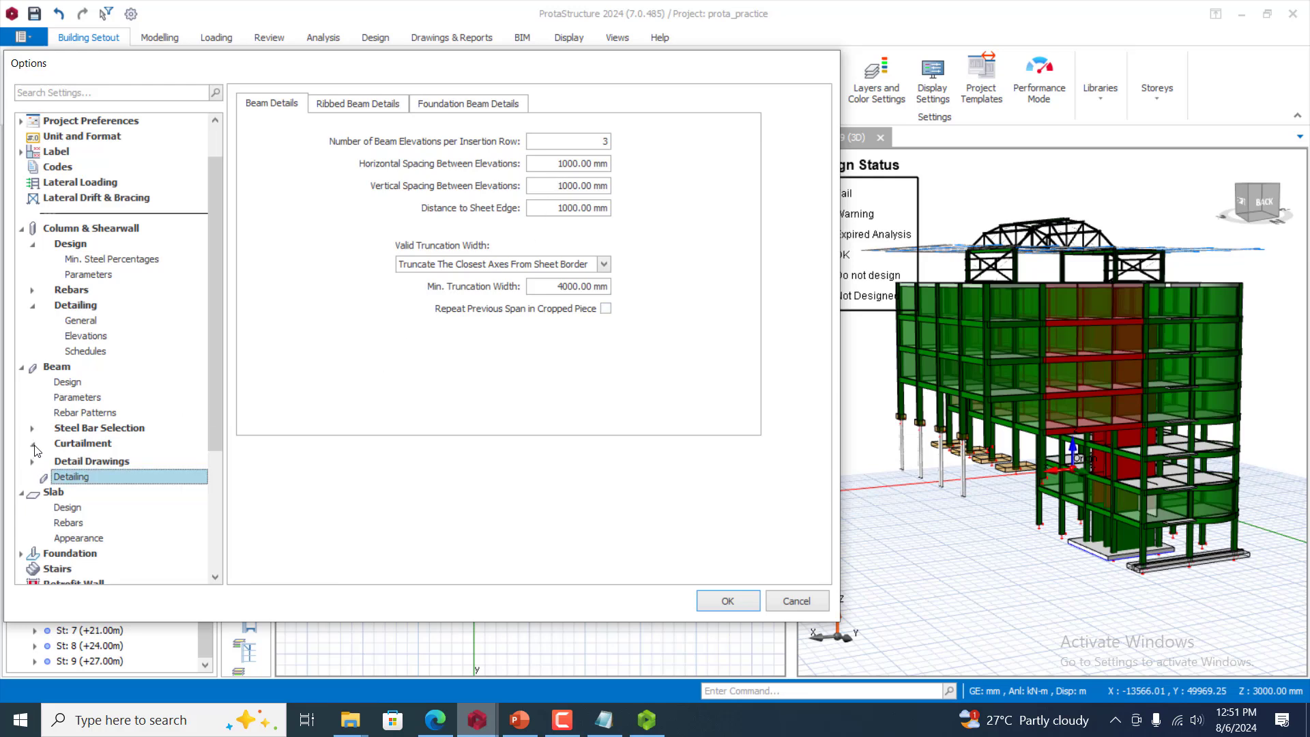
{"action": "left_click", "coordinate": [93, 459]}
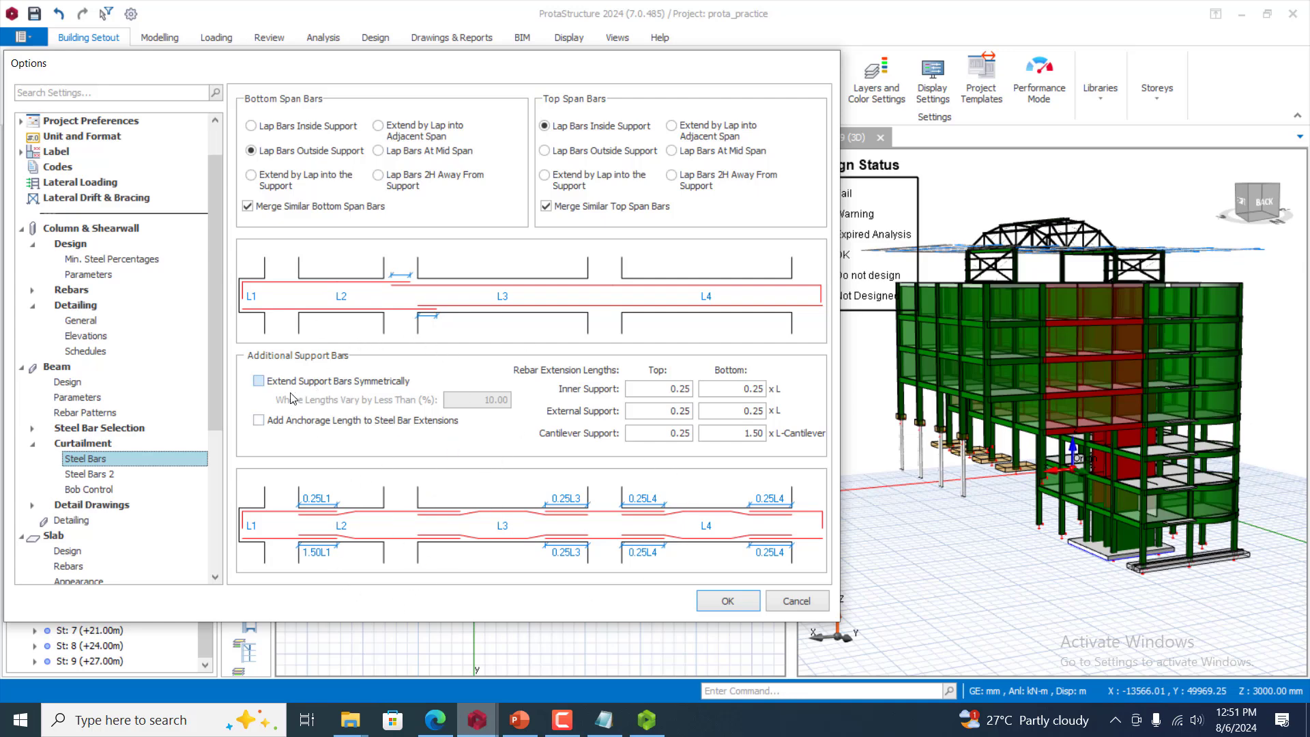
{"action": "left_click", "coordinate": [252, 126]}
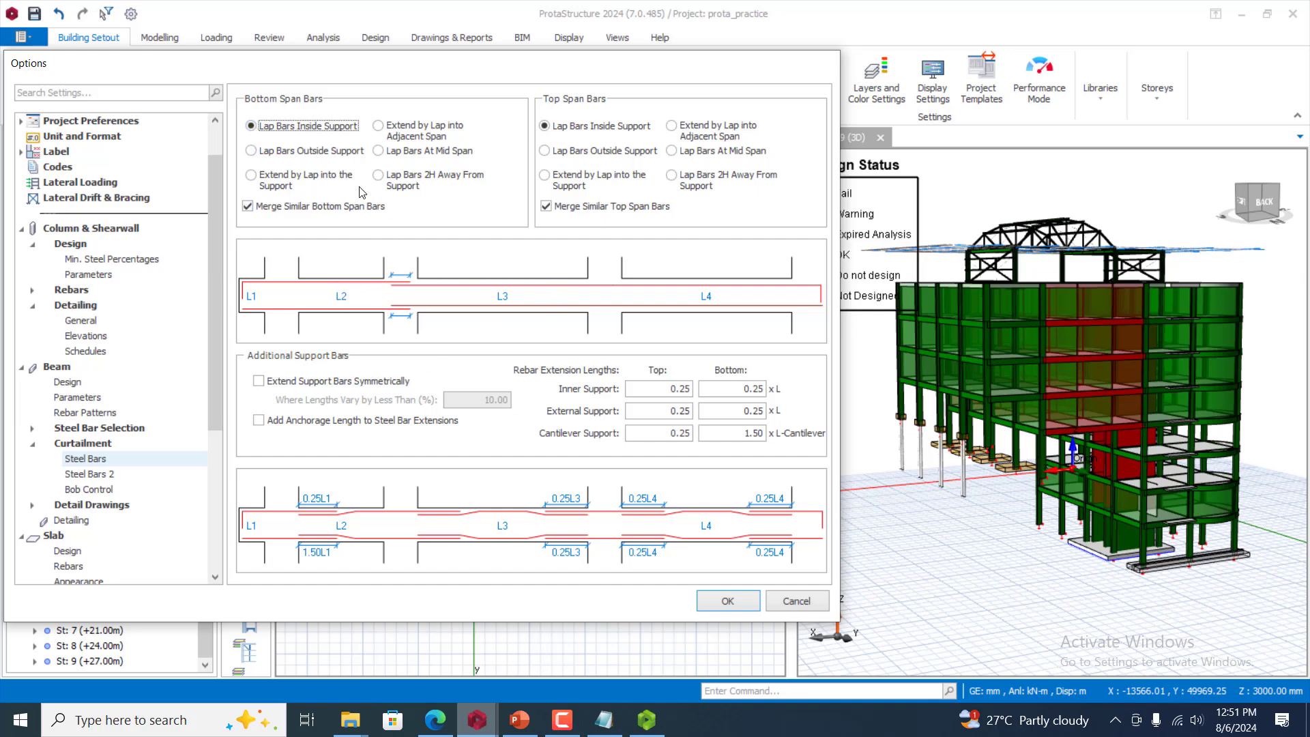
{"action": "left_click", "coordinate": [252, 151]}
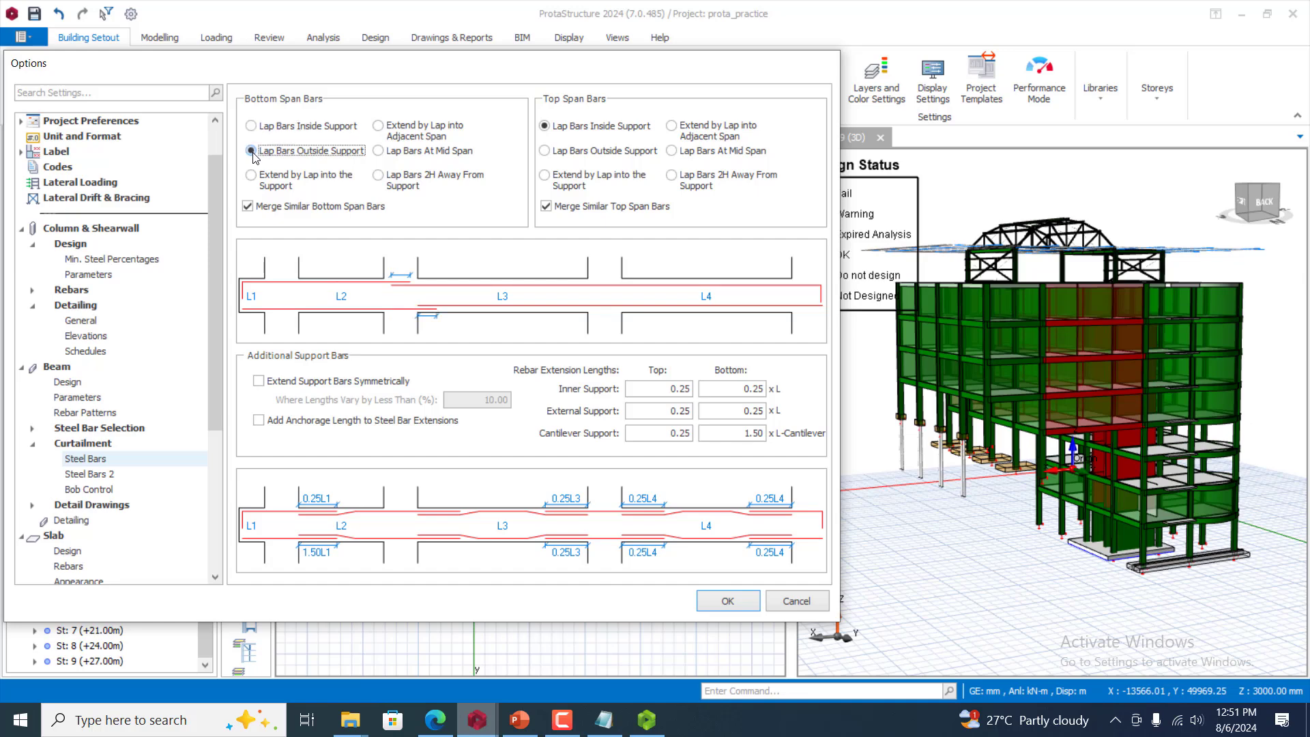
{"action": "left_click", "coordinate": [251, 127]}
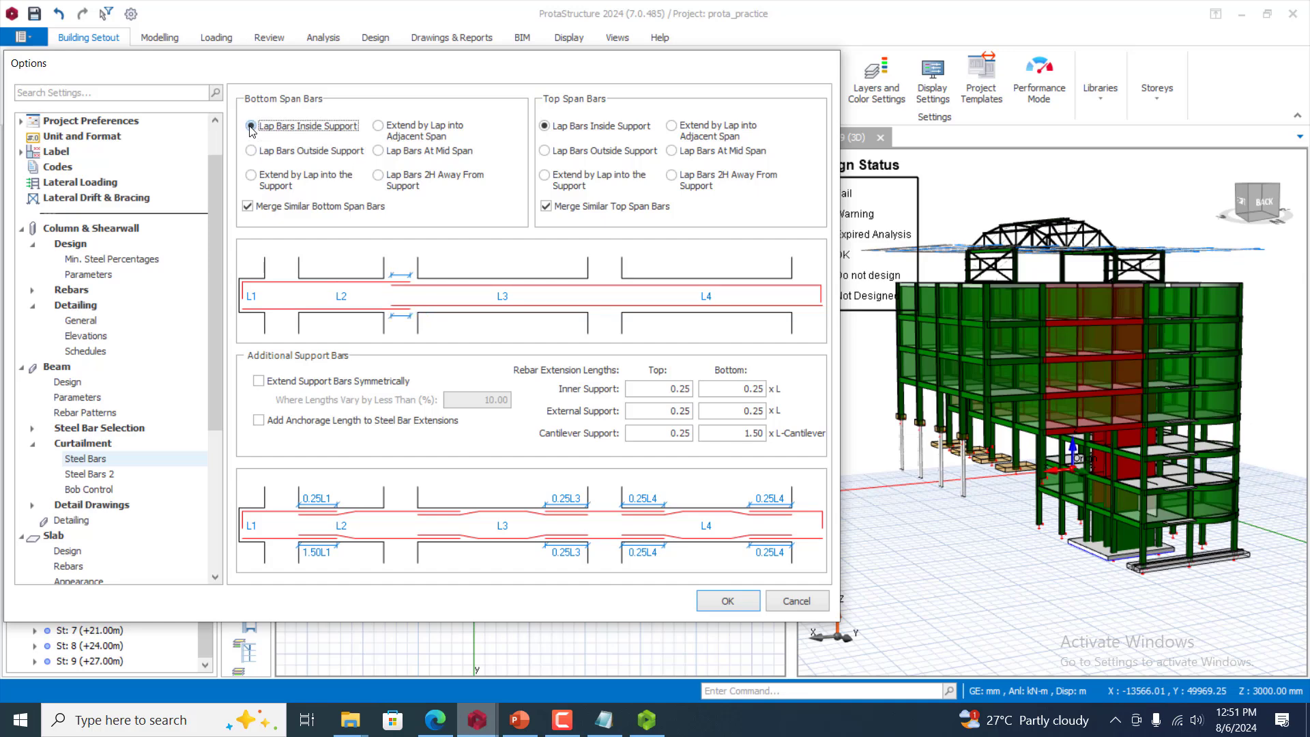
{"action": "left_click", "coordinate": [251, 150]}
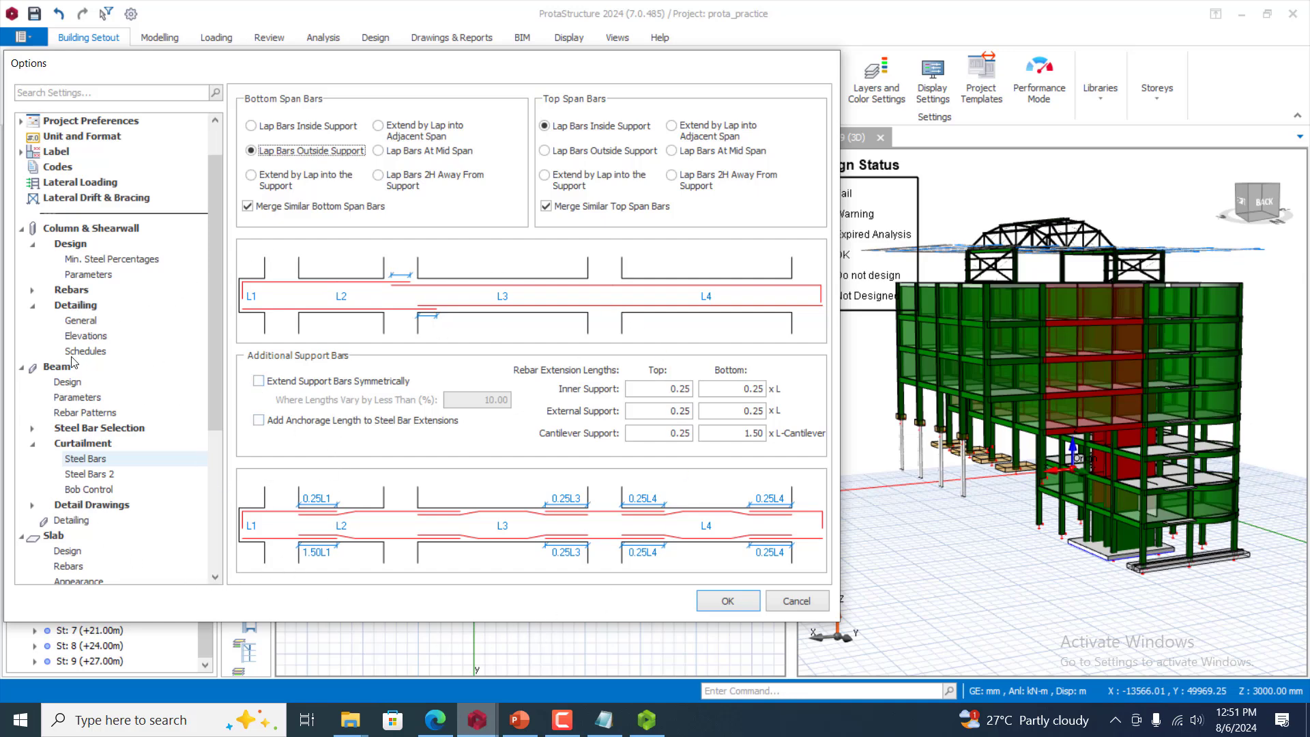
Collapse the Column & Shearwall and Beam settings groups, keeping the Beam design options displayed
{"action": "left_click", "coordinate": [22, 367]}
{"action": "left_click", "coordinate": [22, 368]}
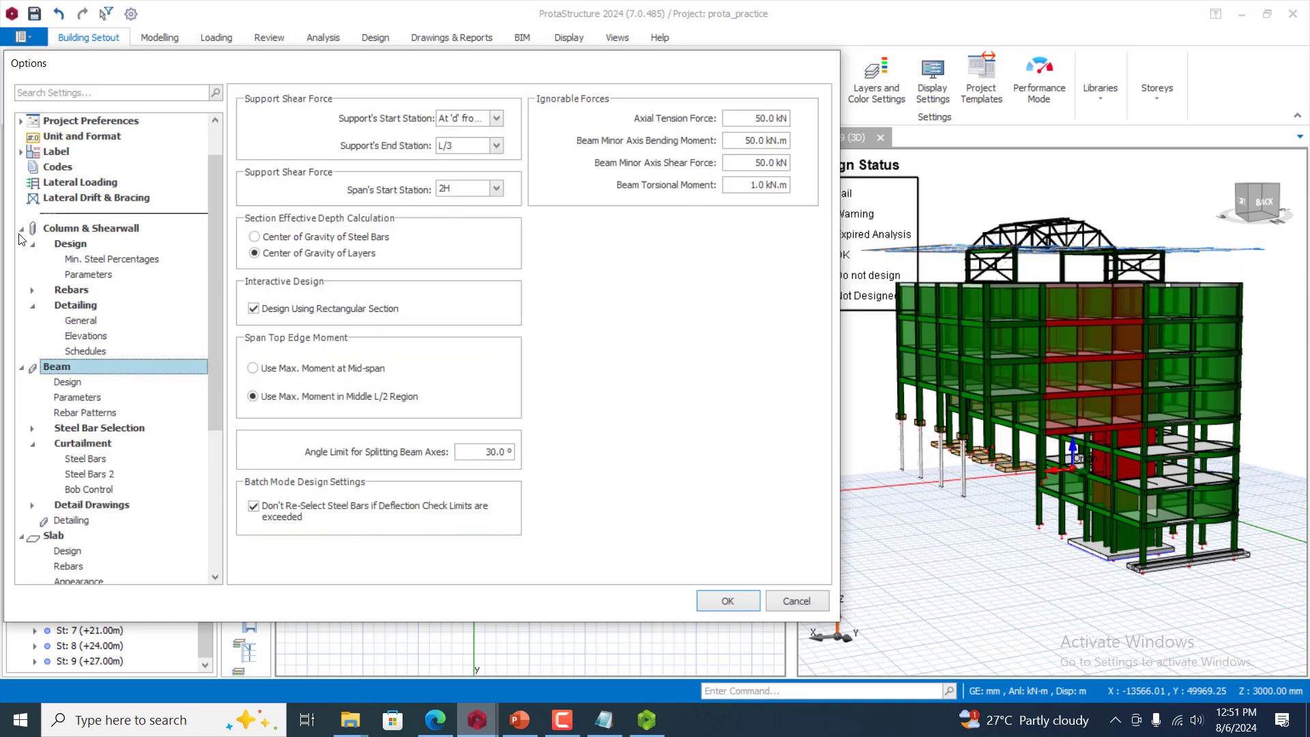
{"action": "left_click", "coordinate": [21, 232]}
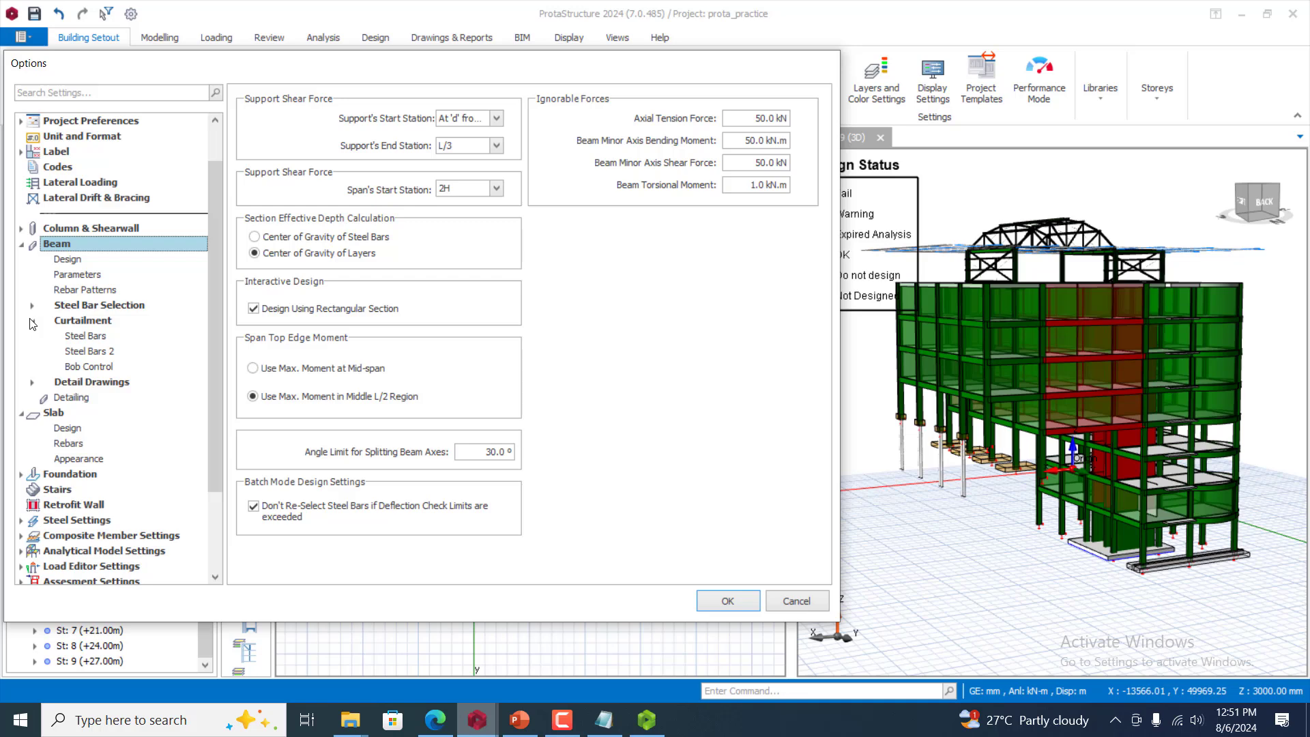
{"action": "left_click", "coordinate": [25, 247]}
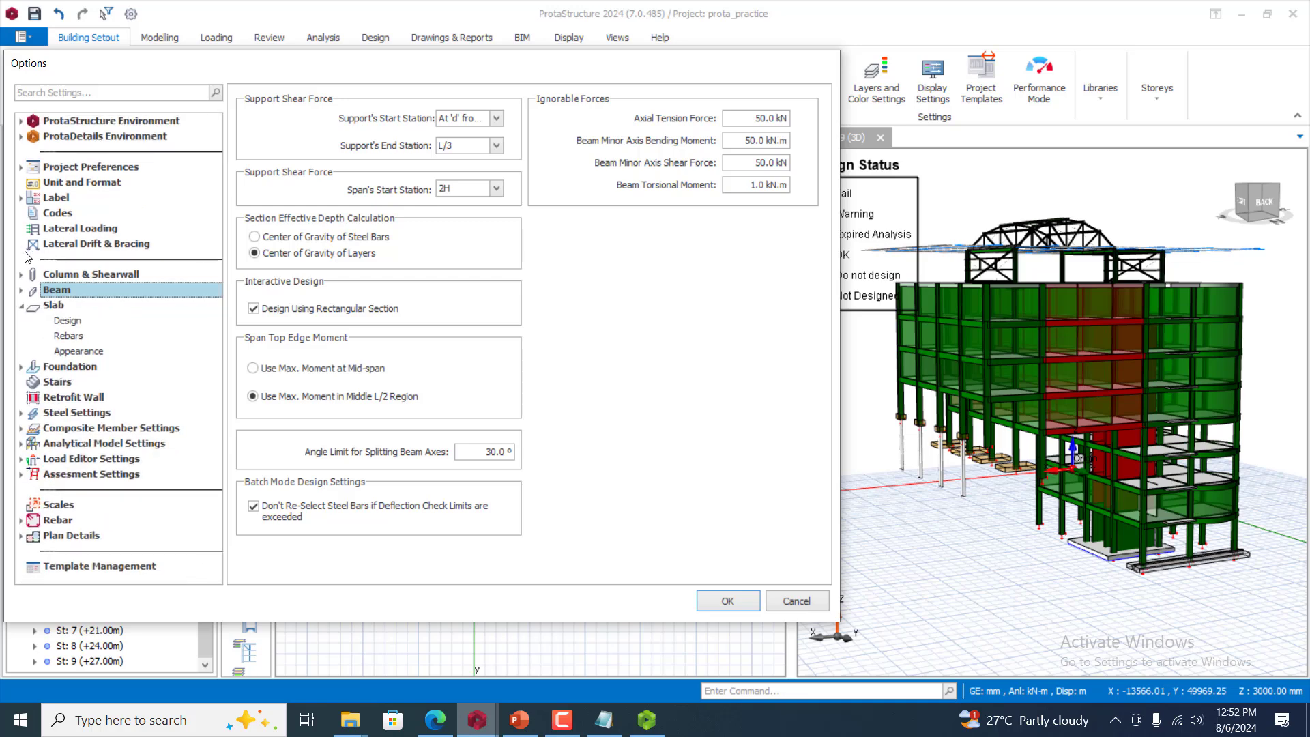
Display the general Foundation settings, and open the Title page of the Project Preferences
{"action": "left_click", "coordinate": [21, 367]}
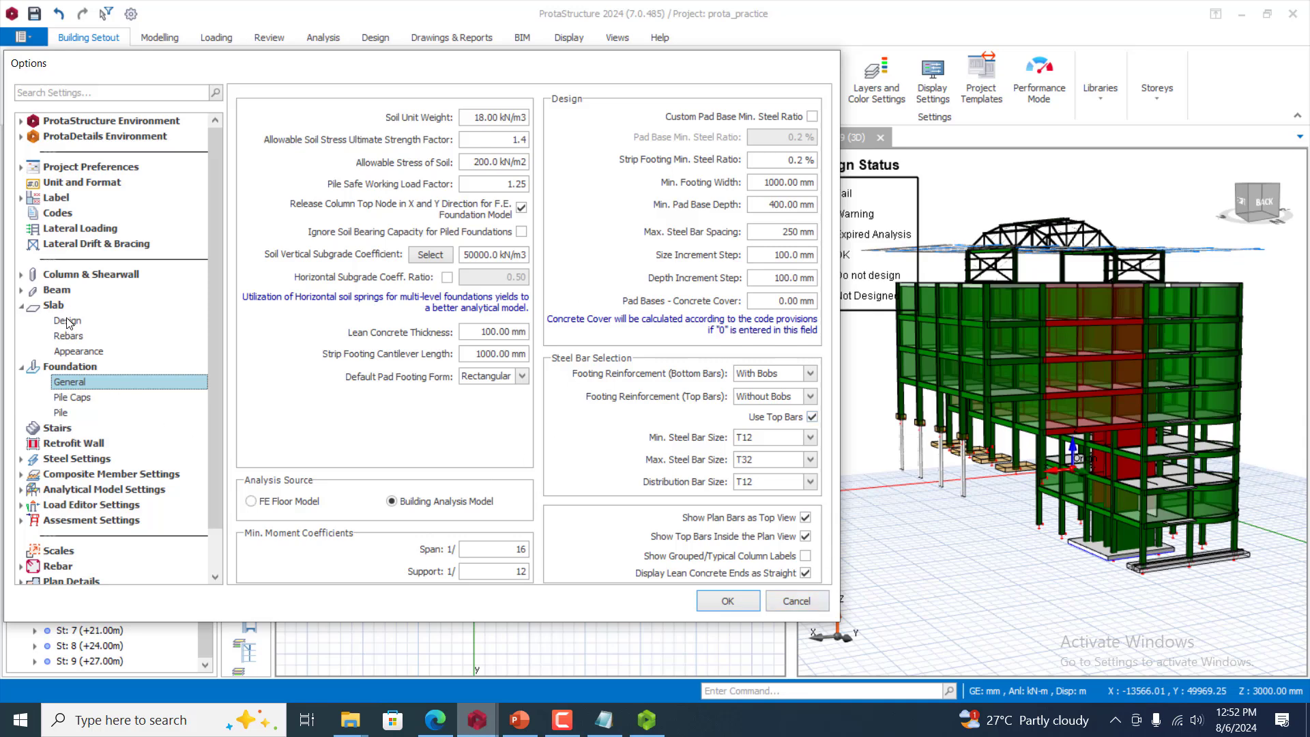
{"action": "left_click", "coordinate": [21, 166]}
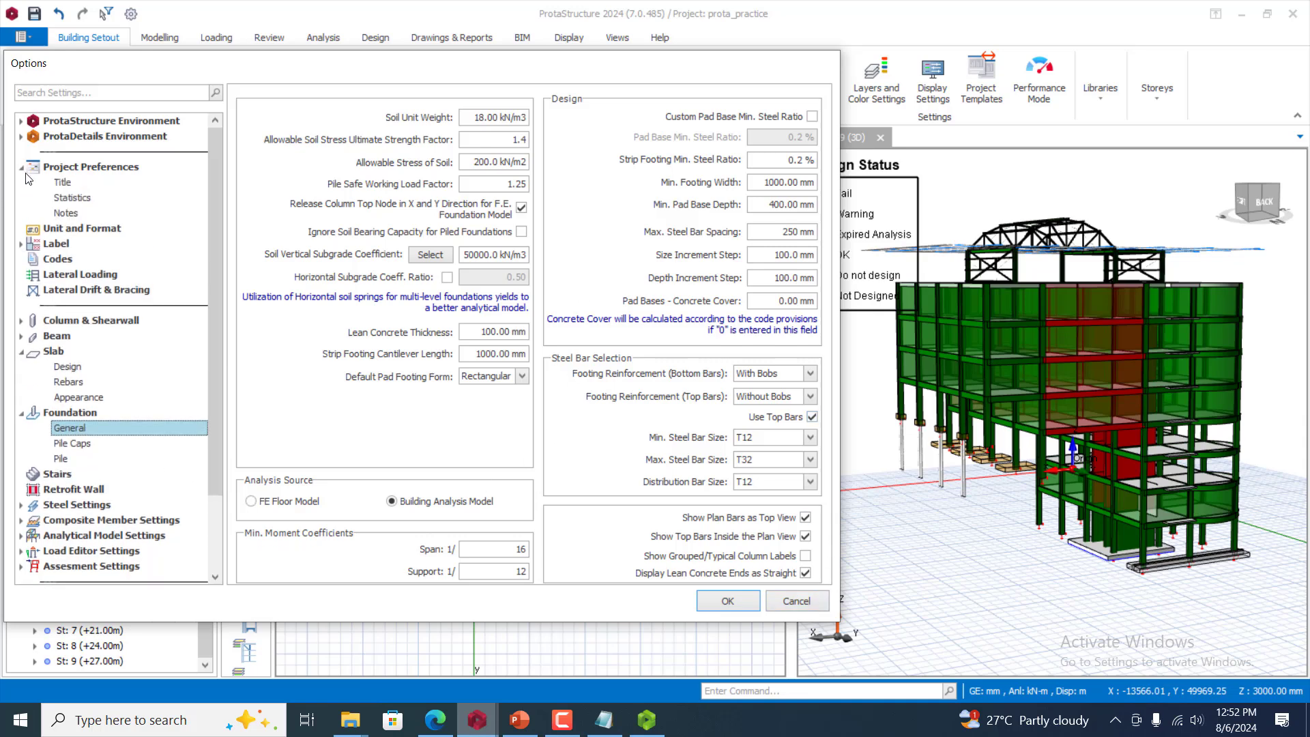
{"action": "left_click", "coordinate": [65, 184]}
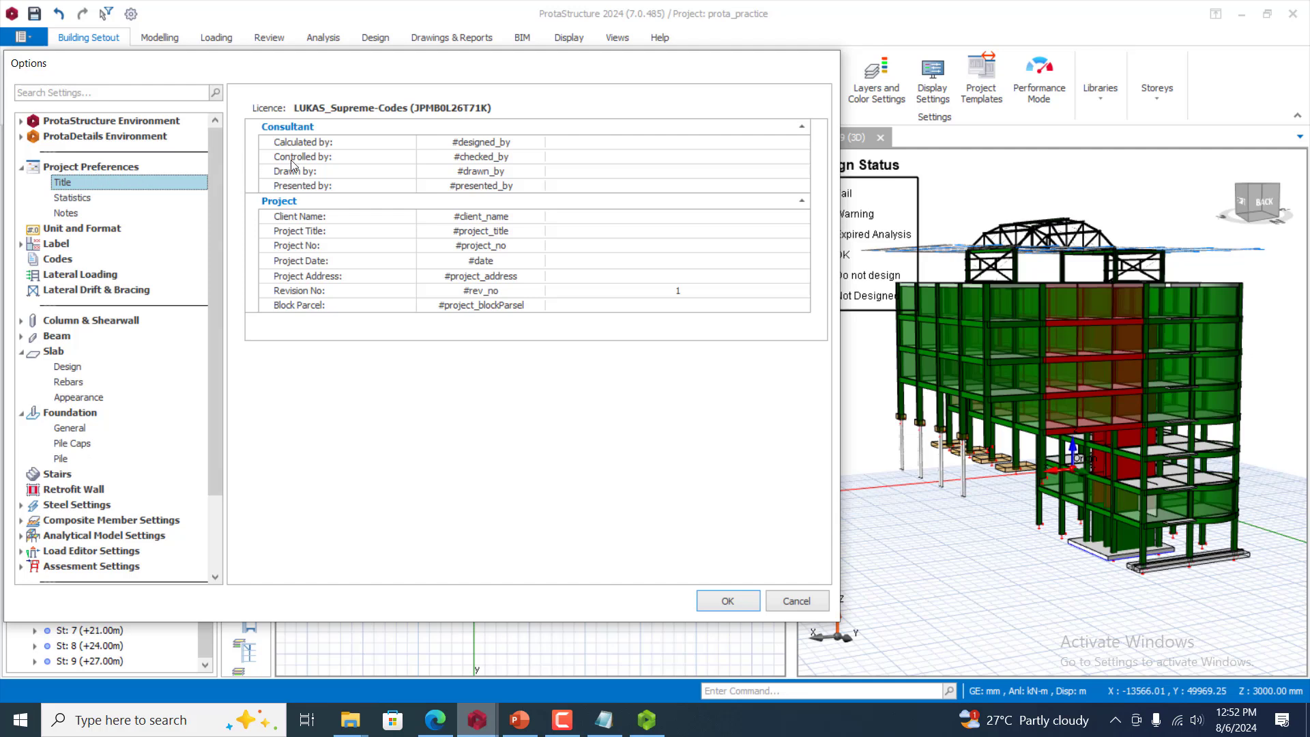
Go through the Consultant title fields for calculated by, controlled by, drawn by and presented by
{"action": "left_click", "coordinate": [496, 142]}
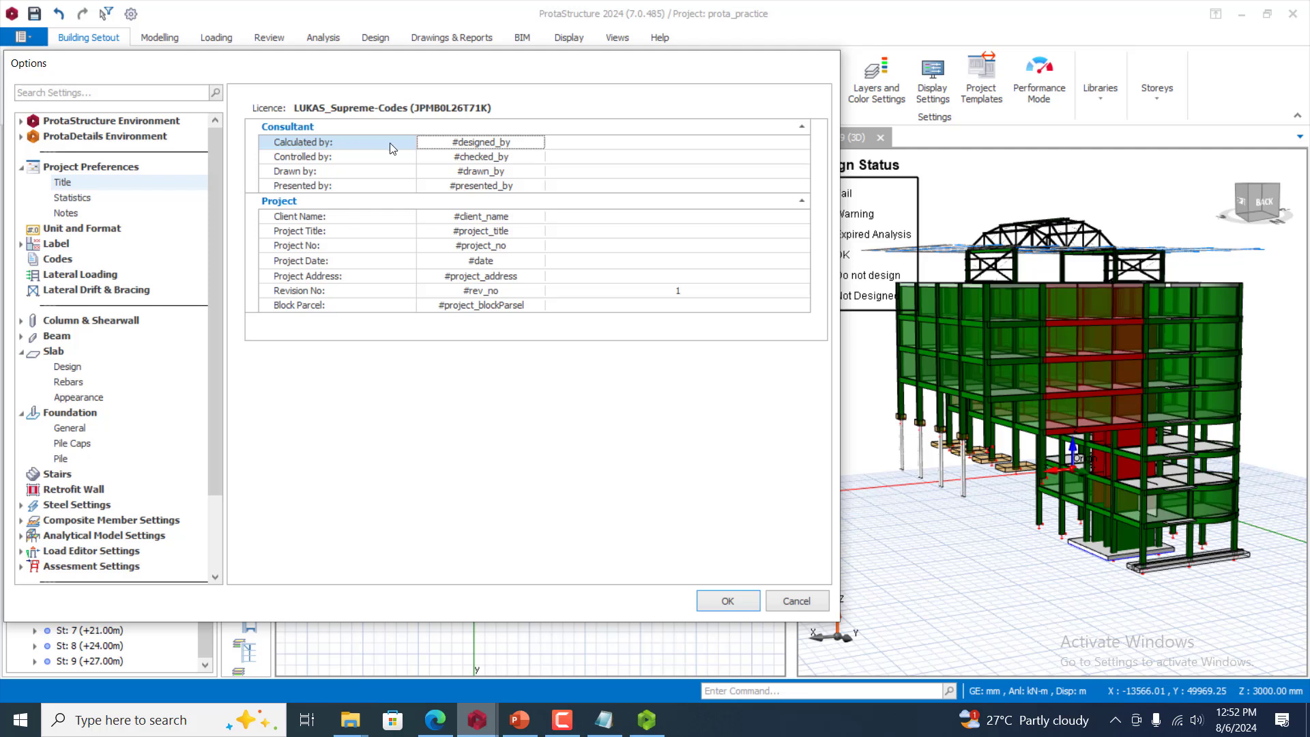
{"action": "left_click_drag", "start_coordinate": [450, 145], "coordinate": [532, 147]}
{"action": "left_click", "coordinate": [622, 144]}
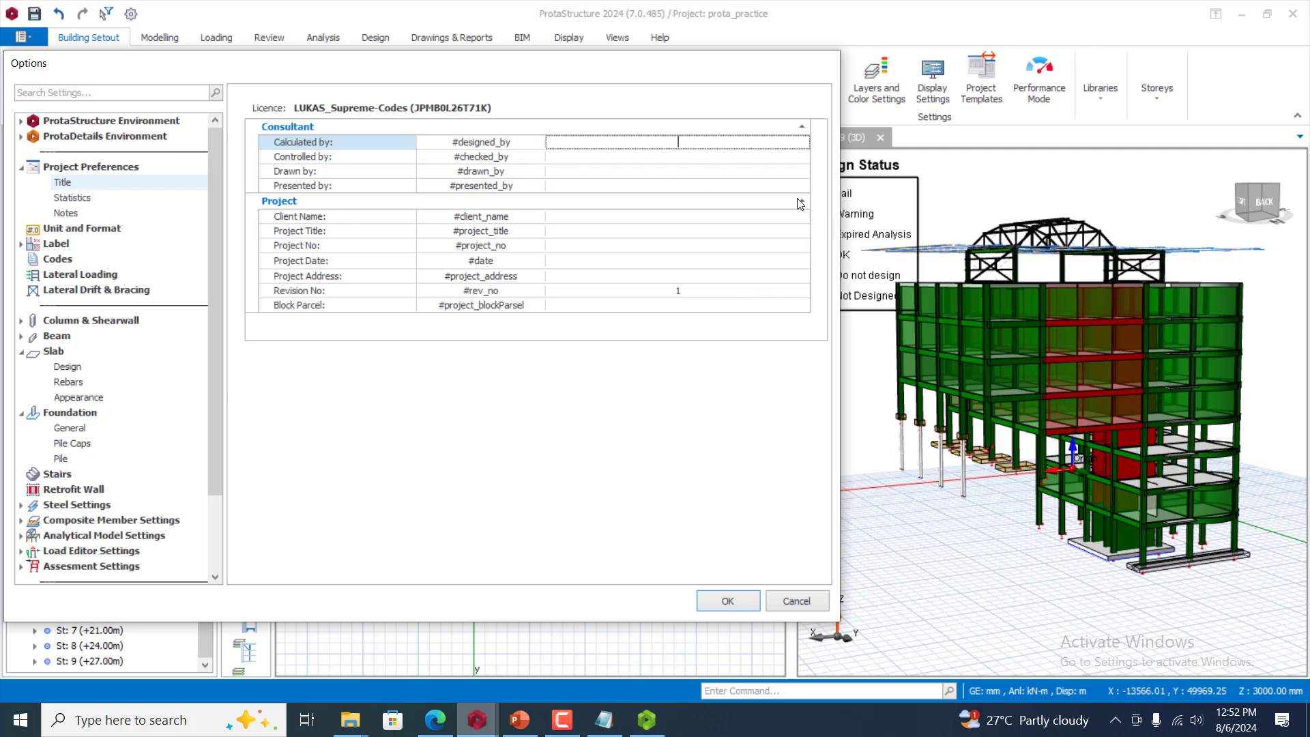
{"action": "left_click", "coordinate": [658, 158]}
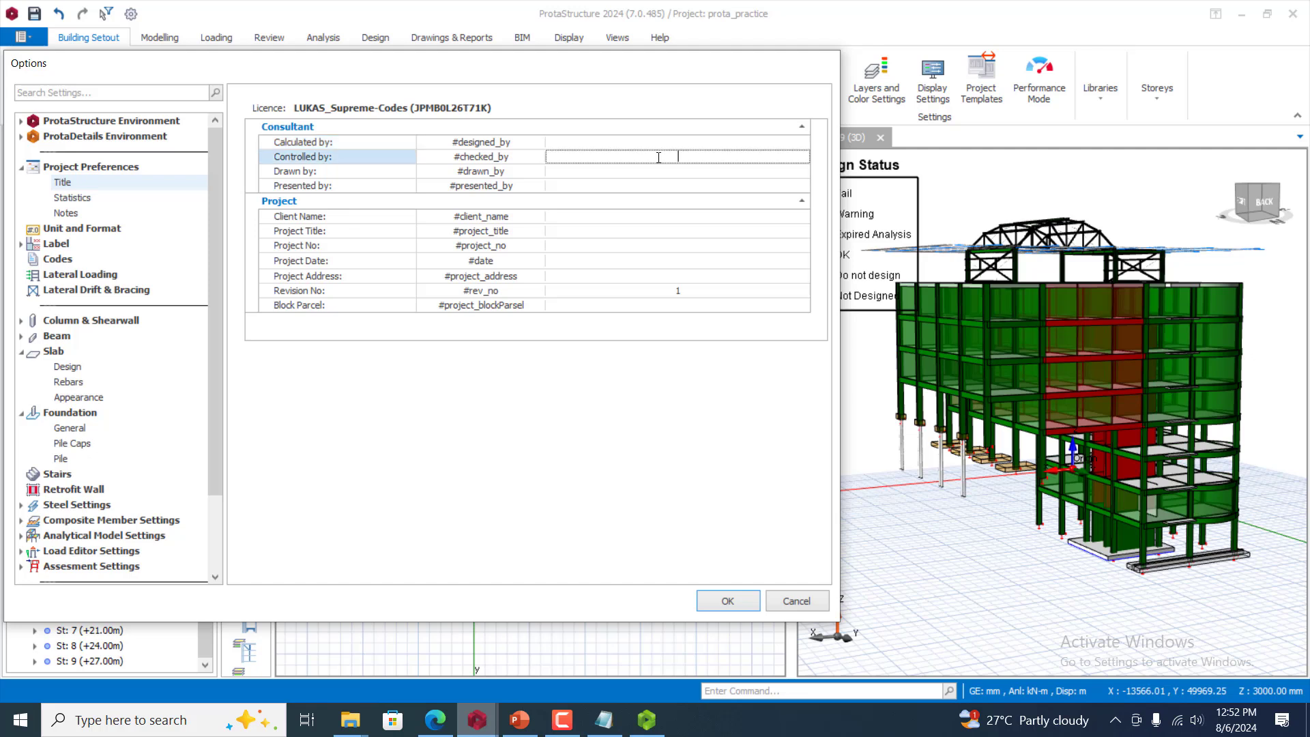
{"action": "left_click", "coordinate": [688, 171]}
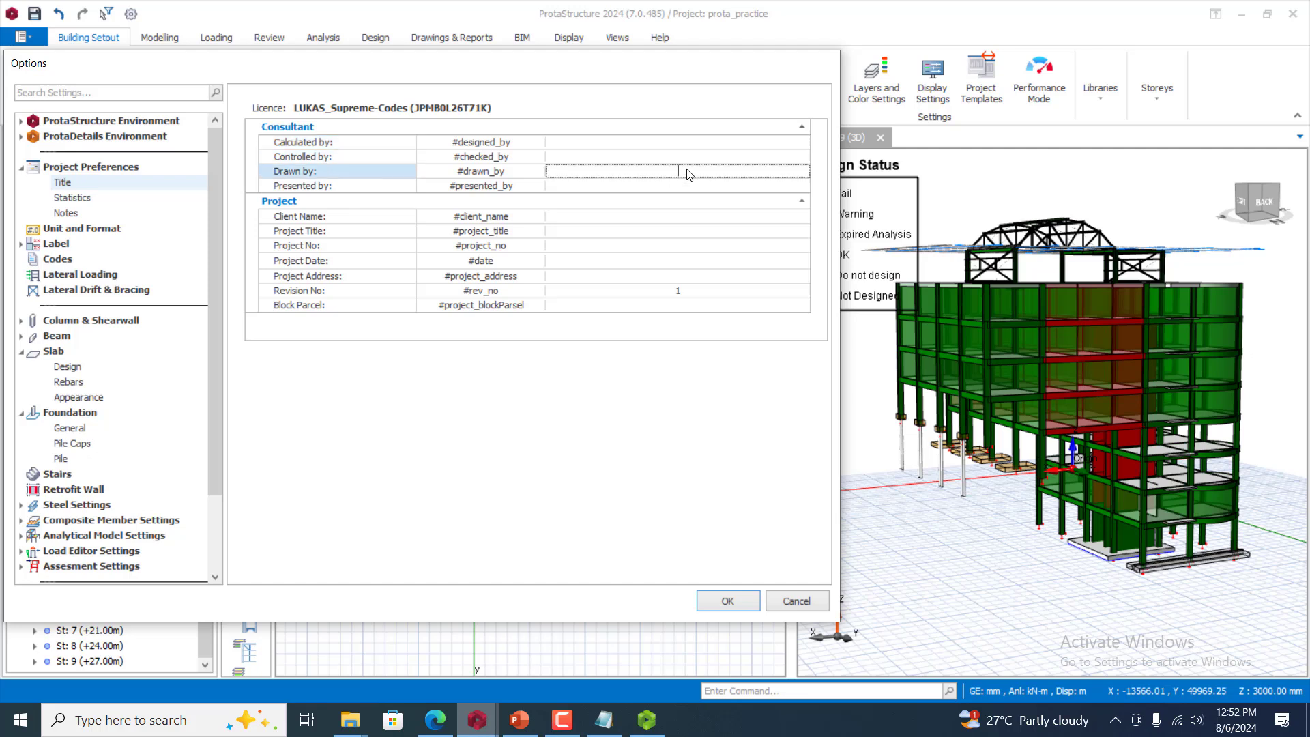
{"action": "left_click", "coordinate": [680, 186]}
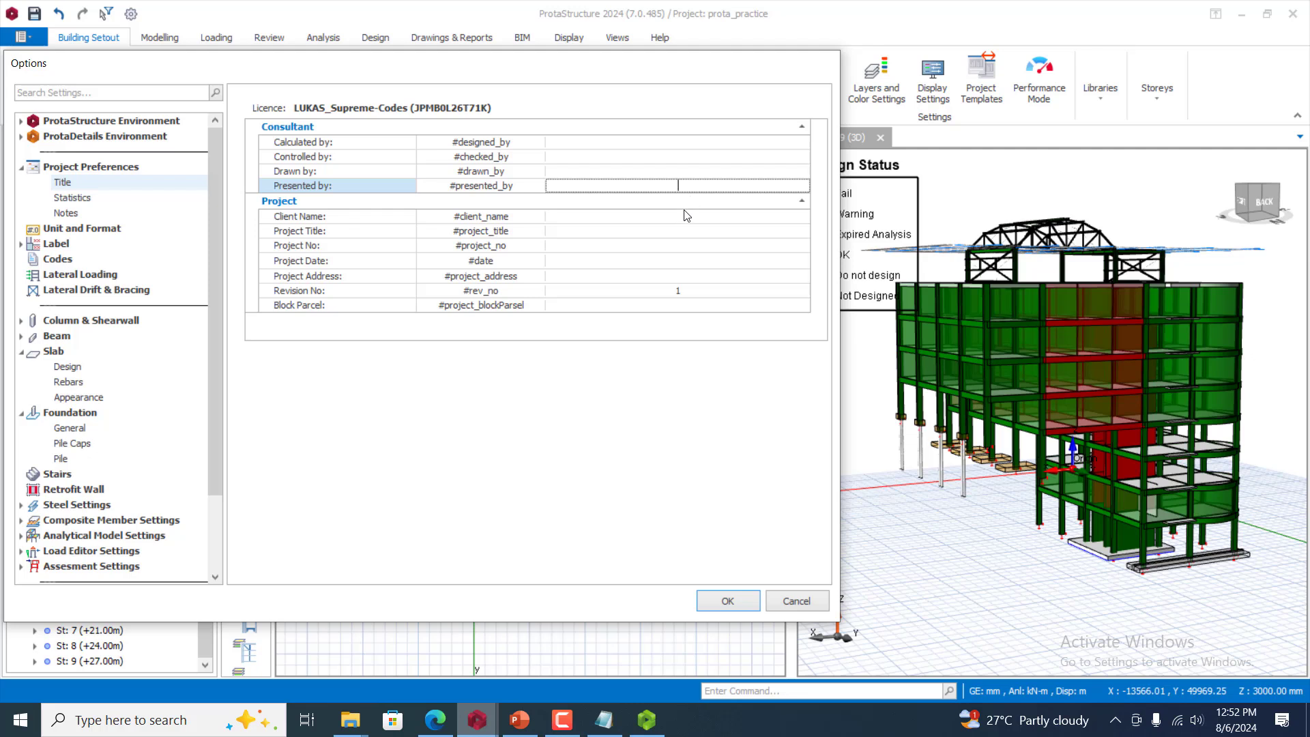
Go through the Project title fields from client name, title and number to date, address, revision number and block parcel
{"action": "left_click", "coordinate": [644, 217]}
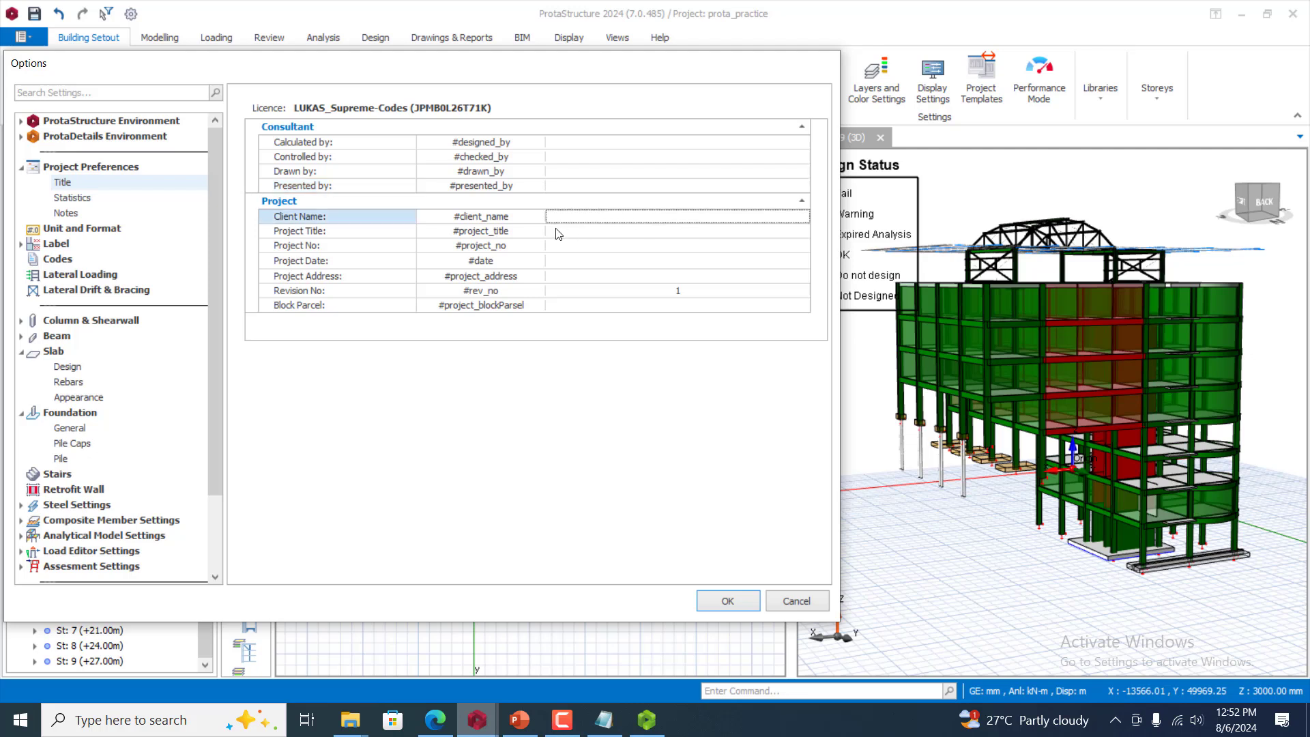
{"action": "left_click", "coordinate": [672, 232]}
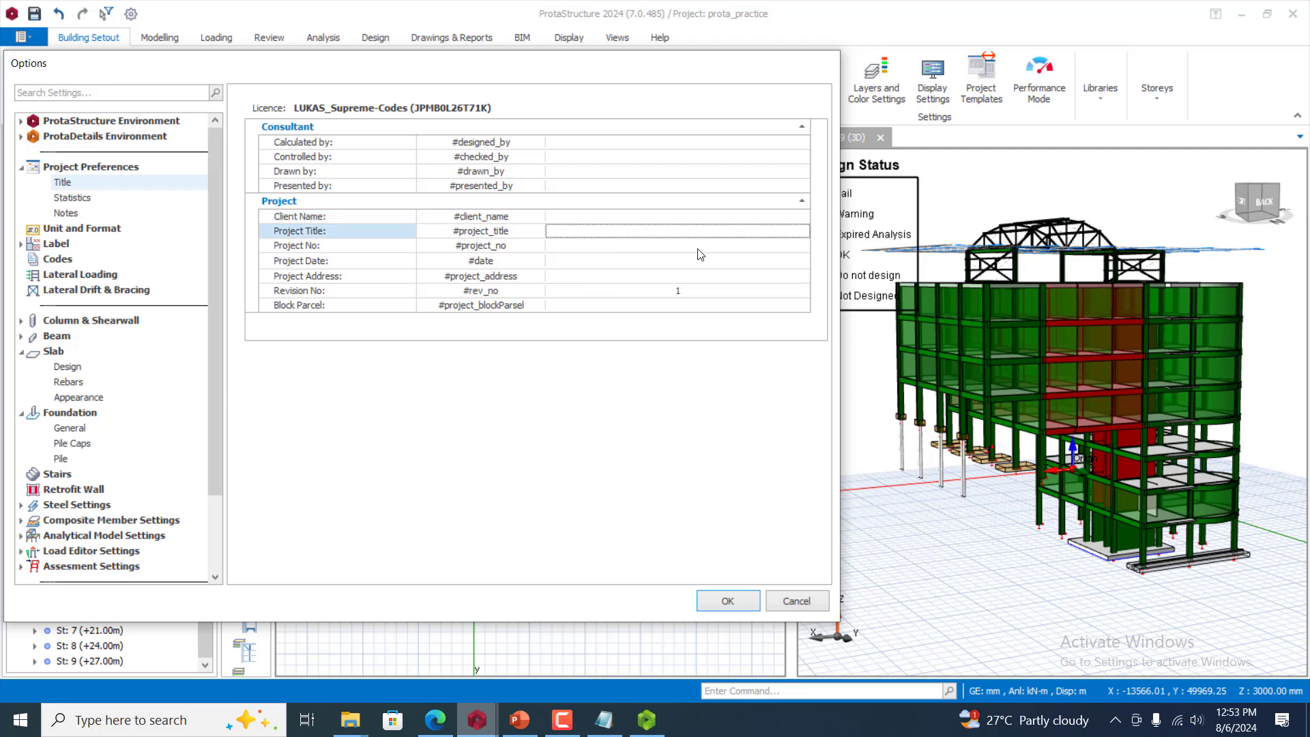
{"action": "left_click", "coordinate": [698, 248]}
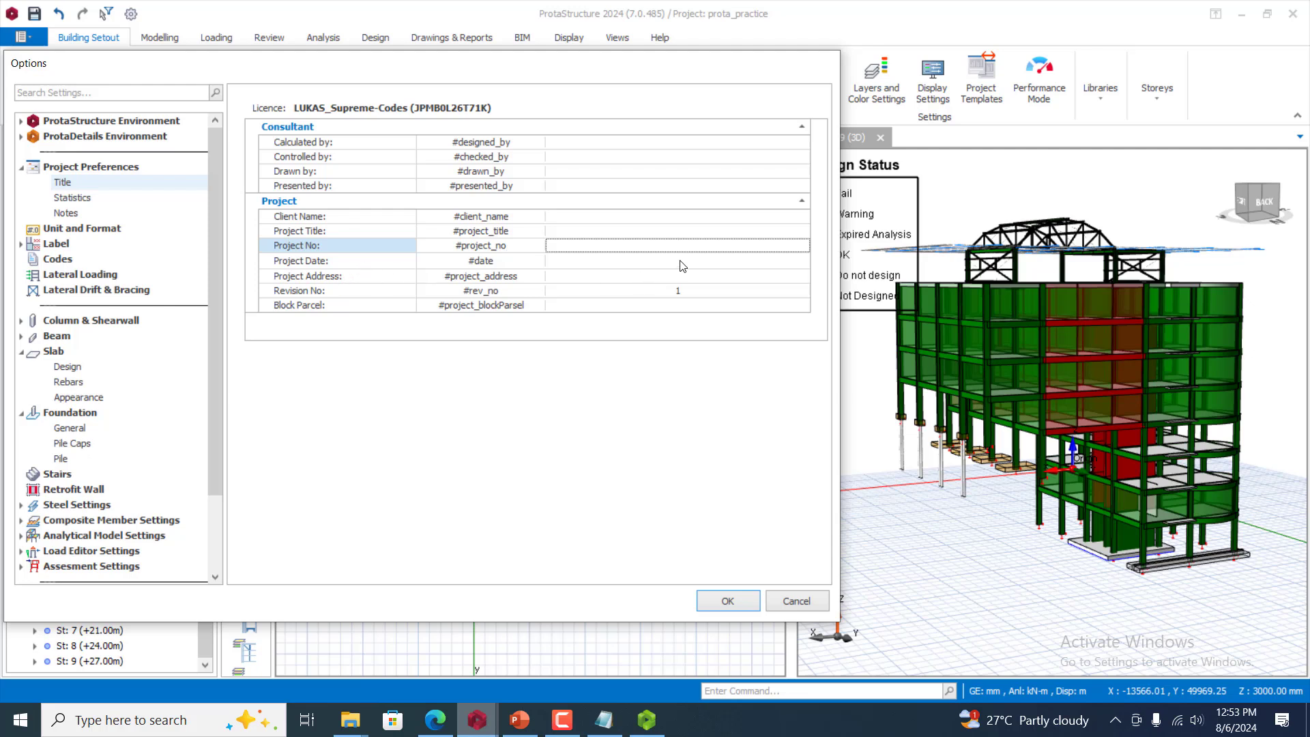
{"action": "left_click", "coordinate": [680, 261]}
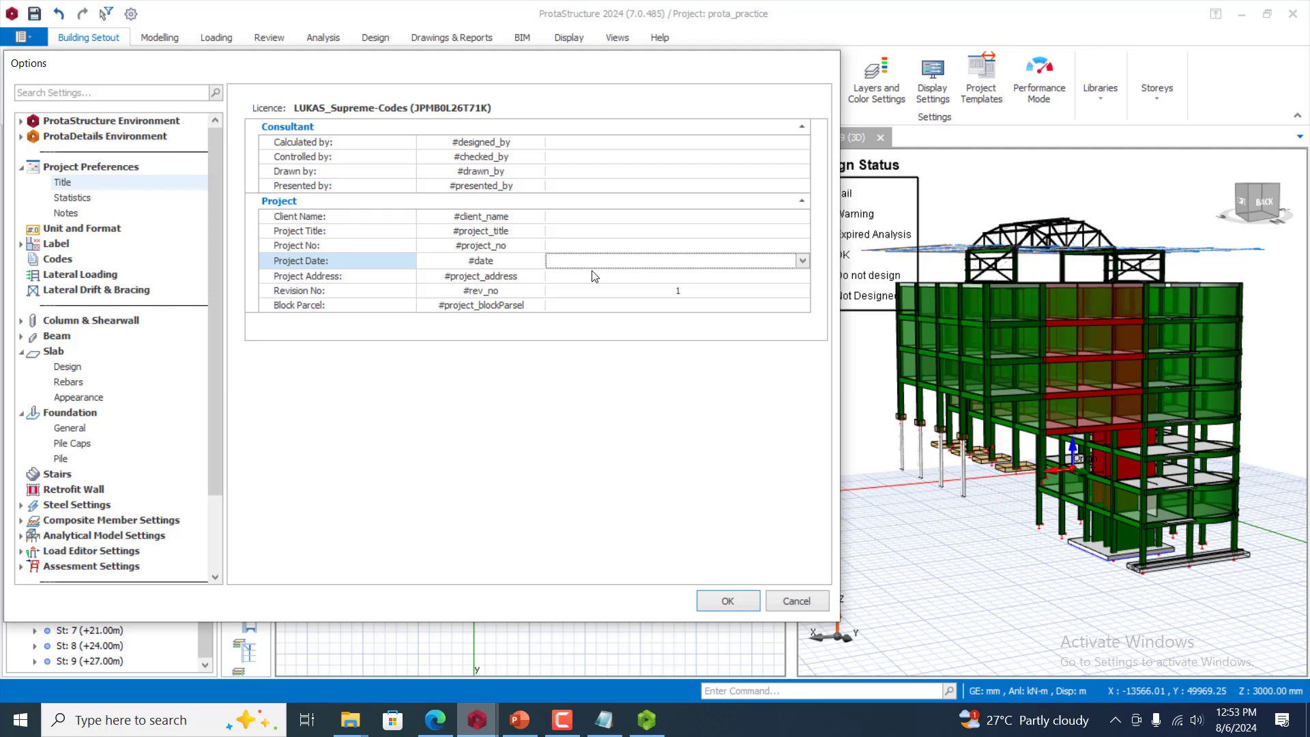
{"action": "left_click", "coordinate": [717, 281]}
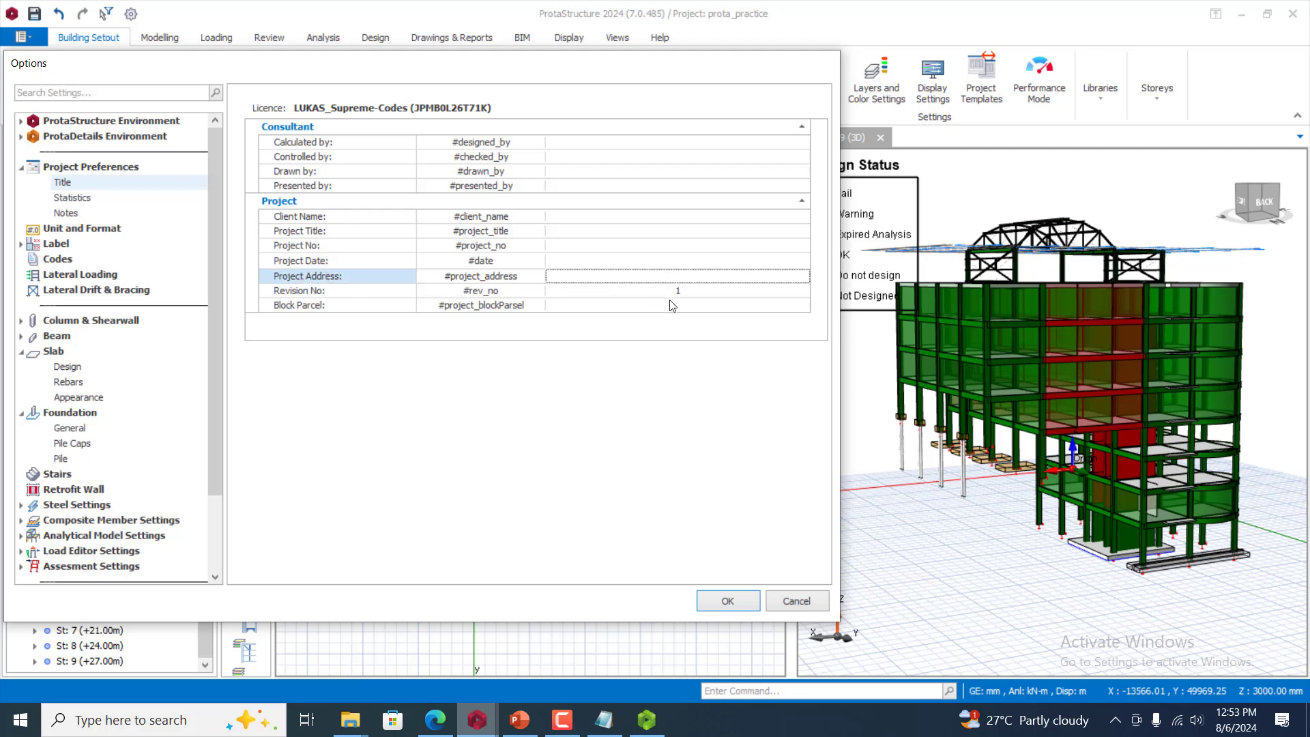
{"action": "left_click", "coordinate": [707, 295]}
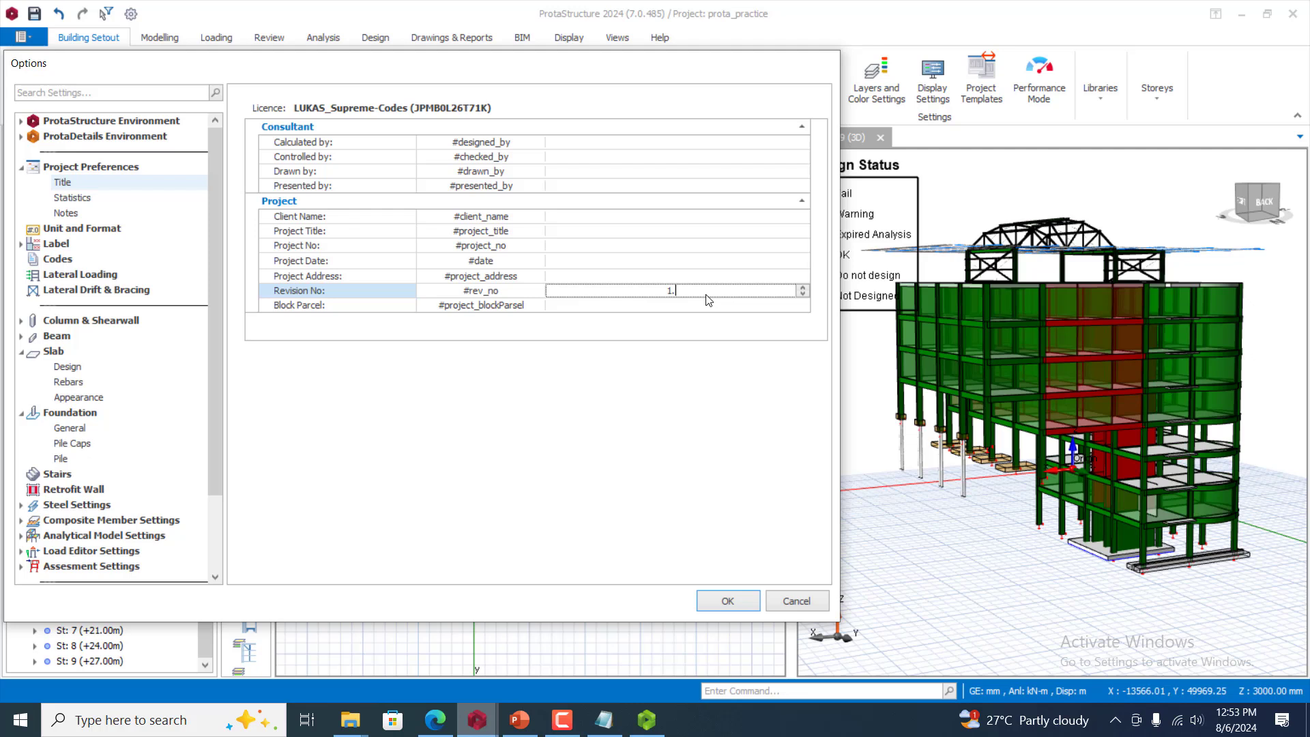
{"action": "left_click", "coordinate": [607, 305]}
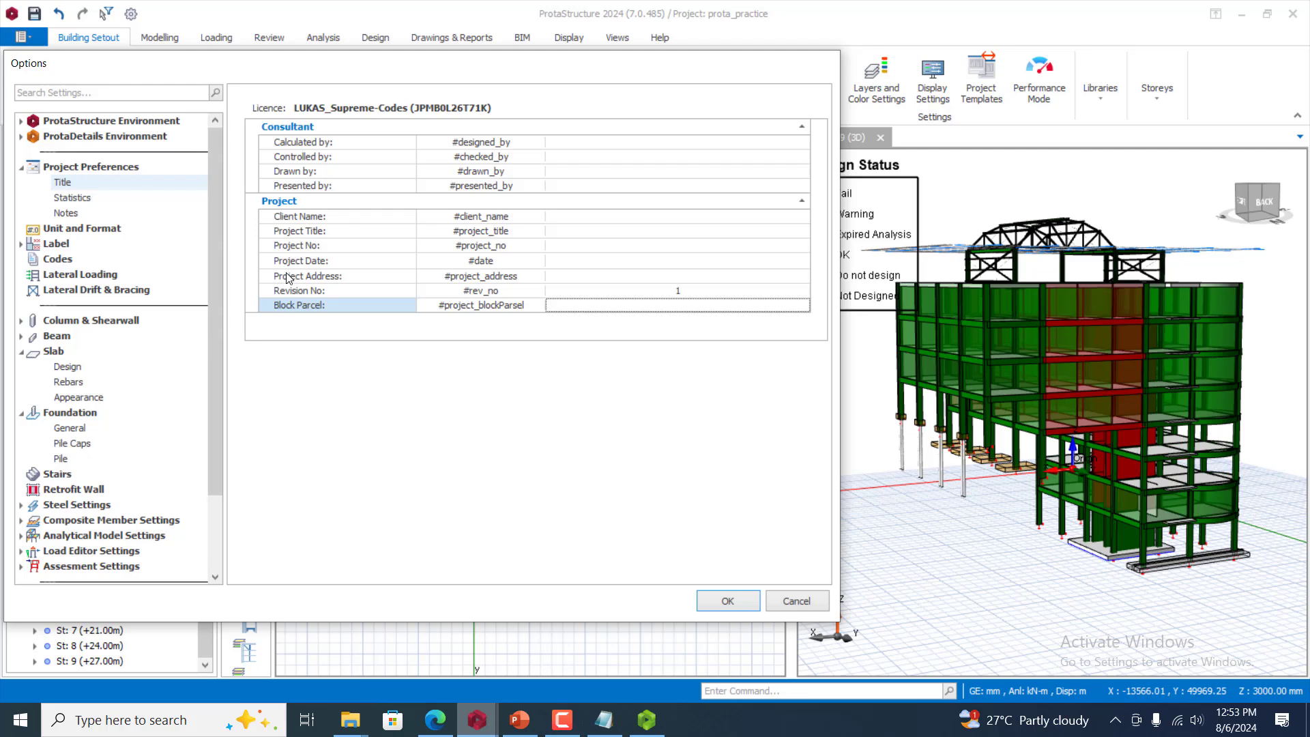
{"action": "left_click", "coordinate": [85, 204]}
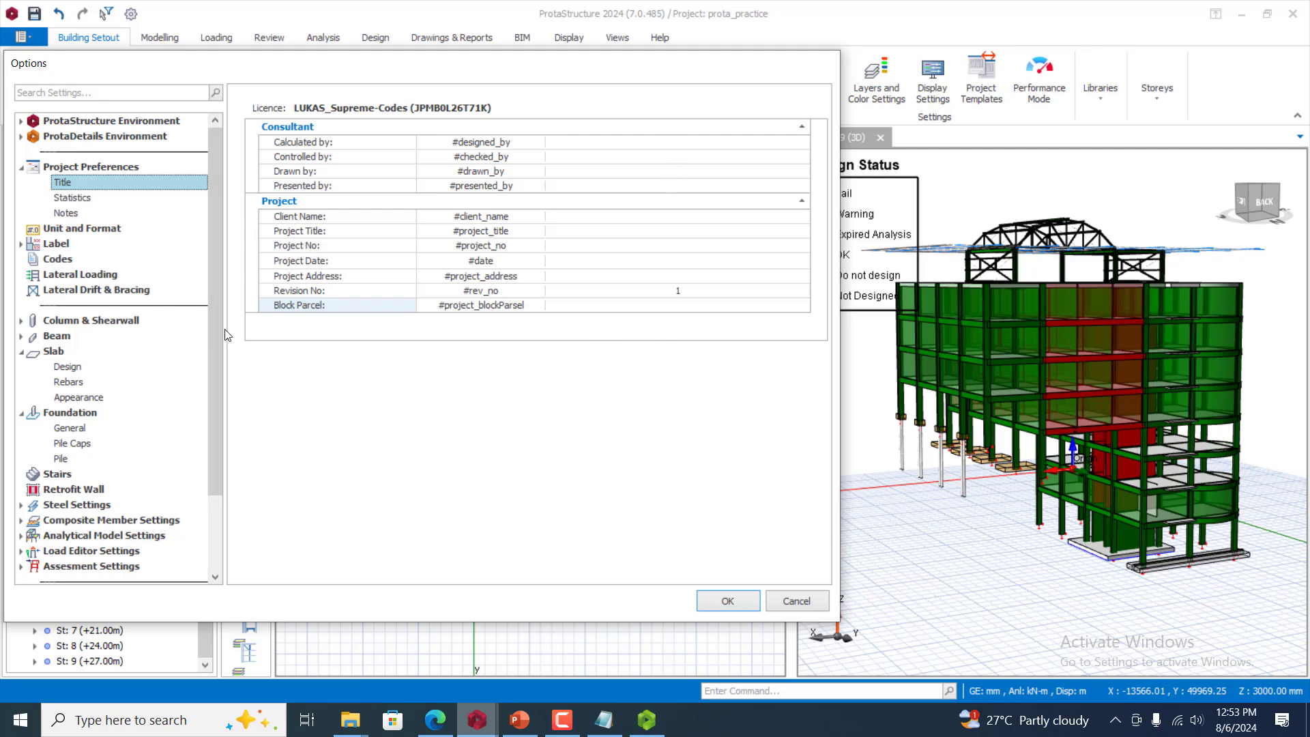
Look over the remaining settings categories down to Template Management and accept the project options
{"action": "left_click_drag", "start_coordinate": [214, 398], "coordinate": [206, 526]}
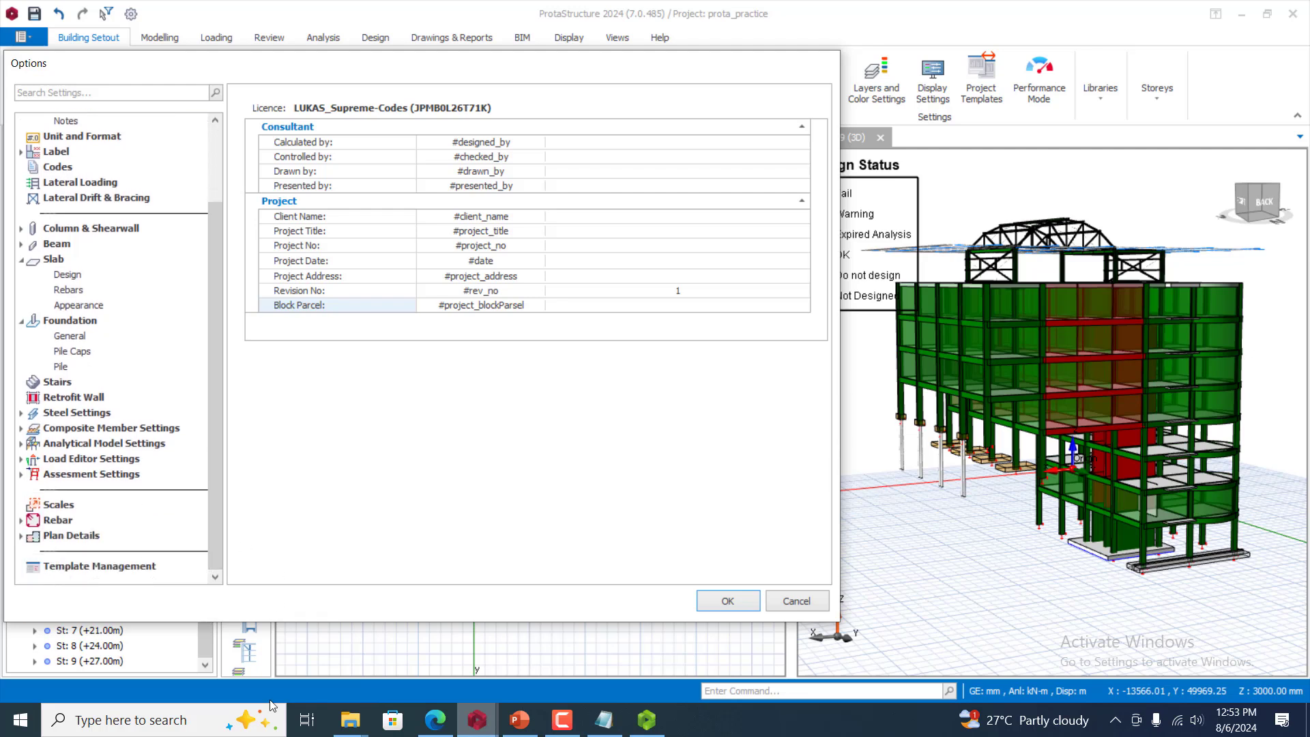
{"action": "left_click", "coordinate": [566, 727]}
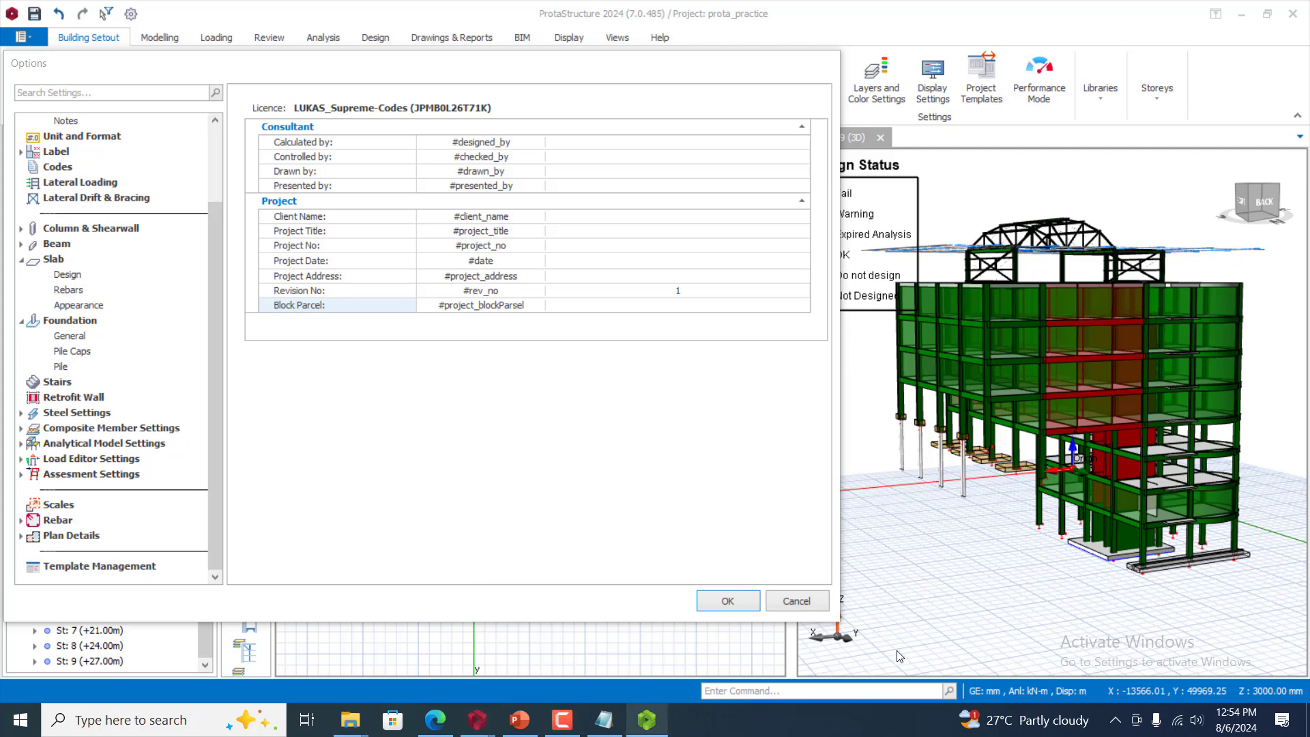
{"action": "left_click", "coordinate": [728, 601]}
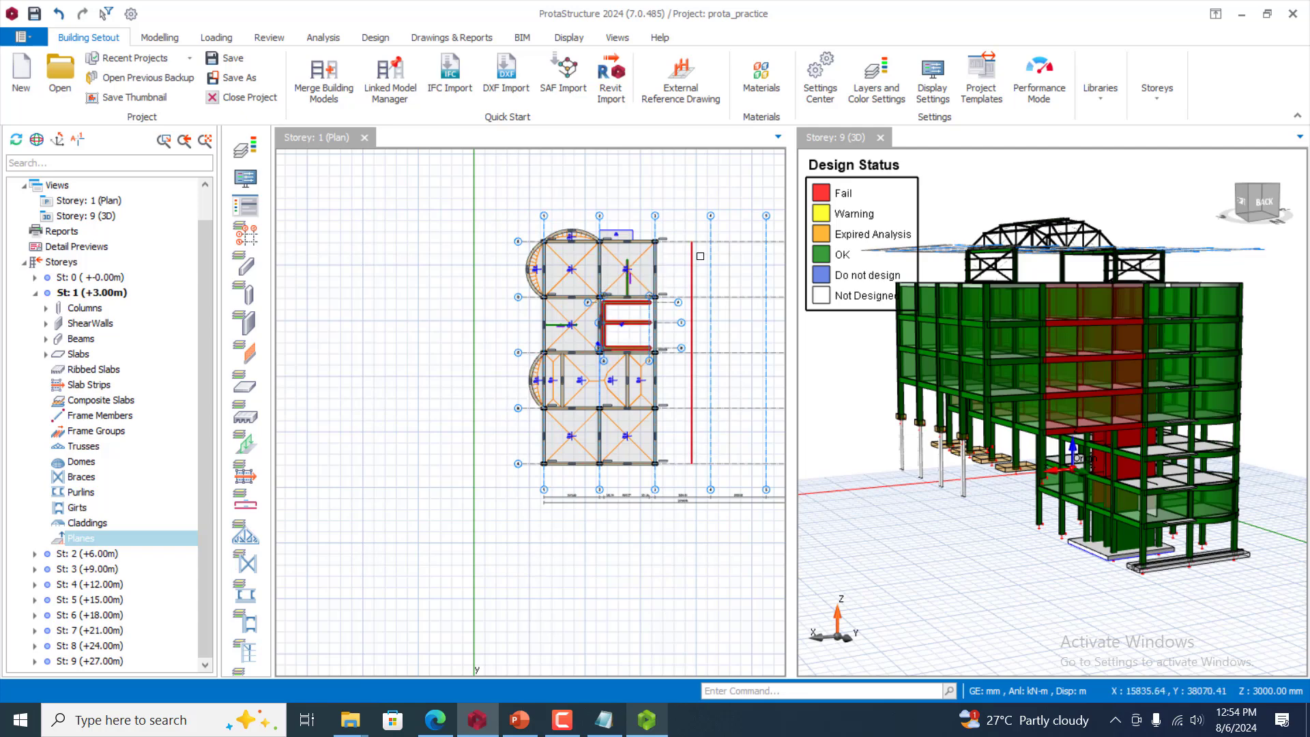
Open the Building Analysis pre-analysis settings and bring up the default materials for editing
{"action": "scroll", "coordinate": [695, 256], "scroll_direction": "up", "scroll_amount": 3}
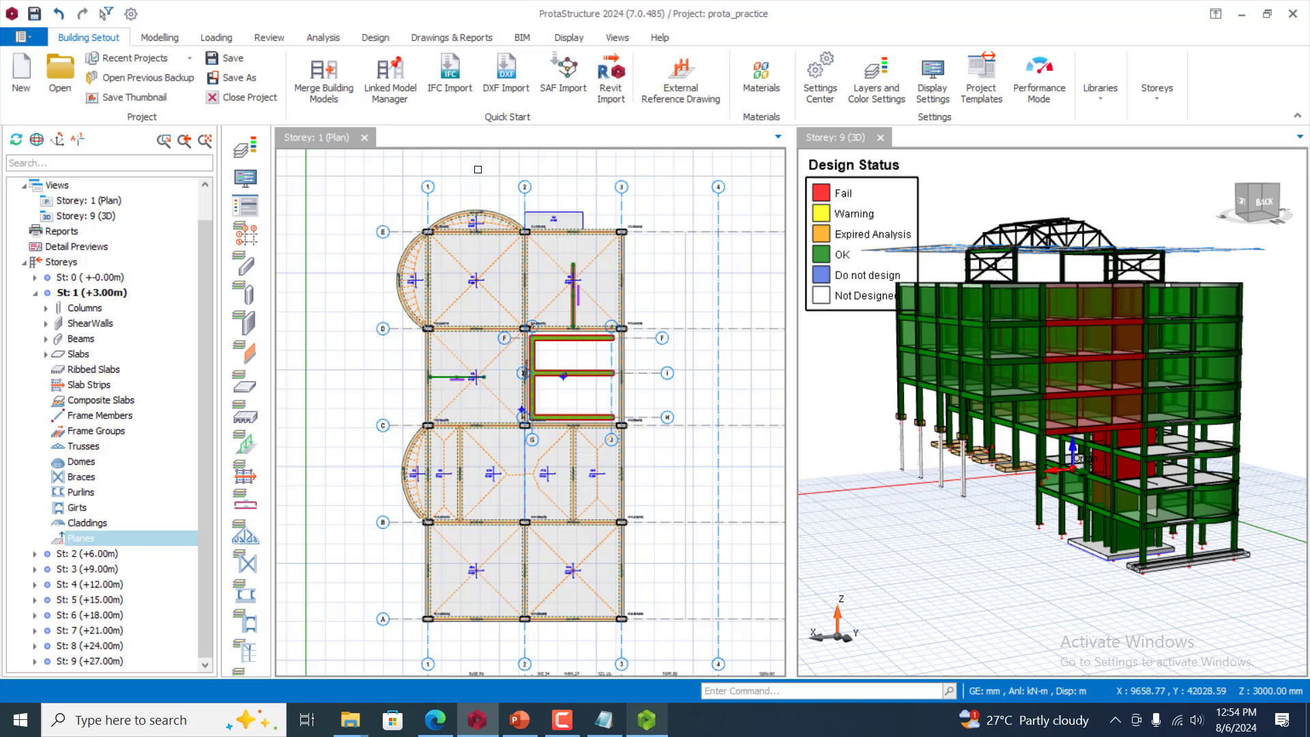
{"action": "left_click", "coordinate": [323, 38]}
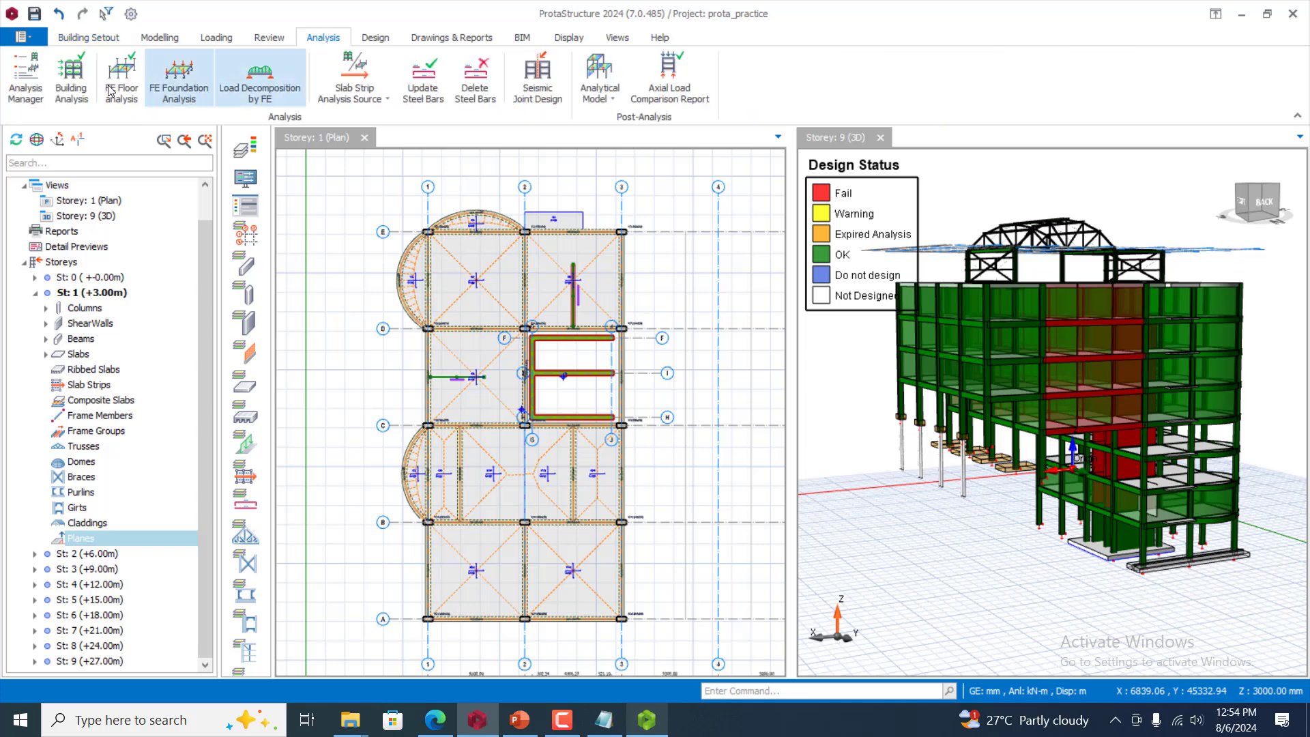
{"action": "left_click", "coordinate": [89, 95]}
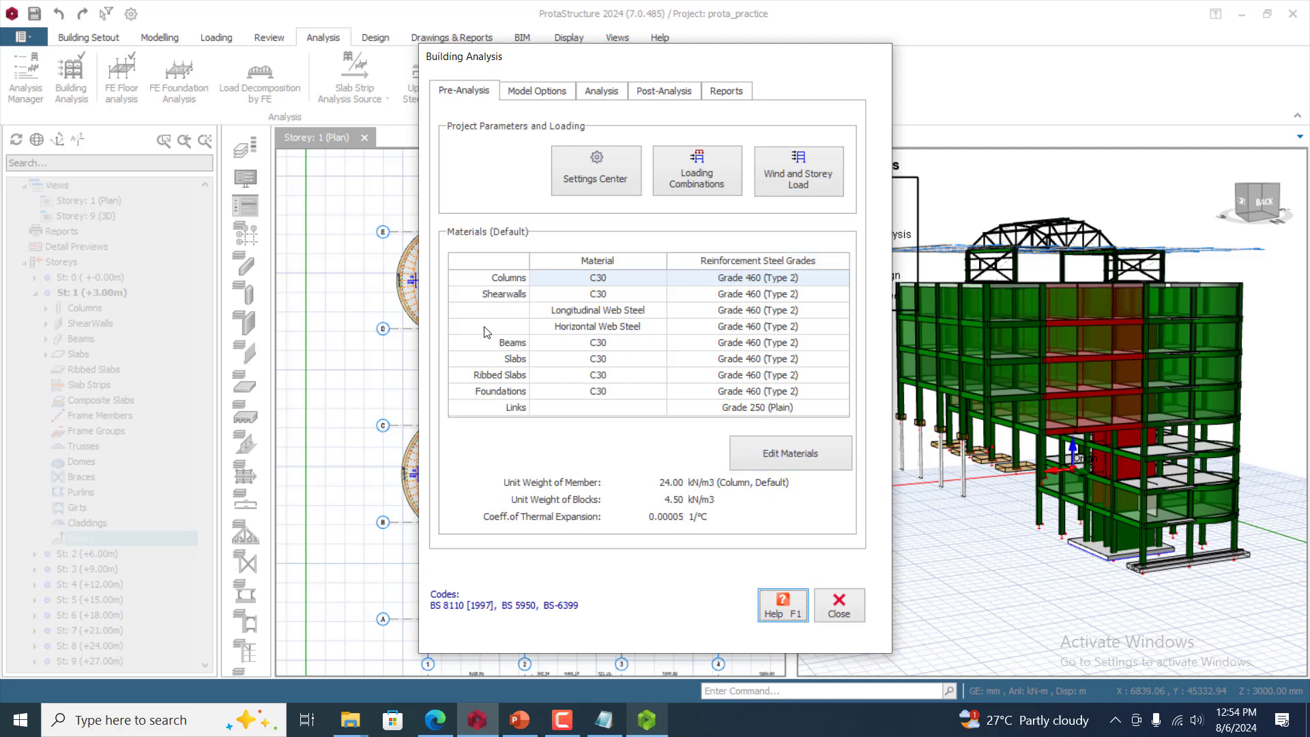
{"action": "left_click", "coordinate": [788, 463]}
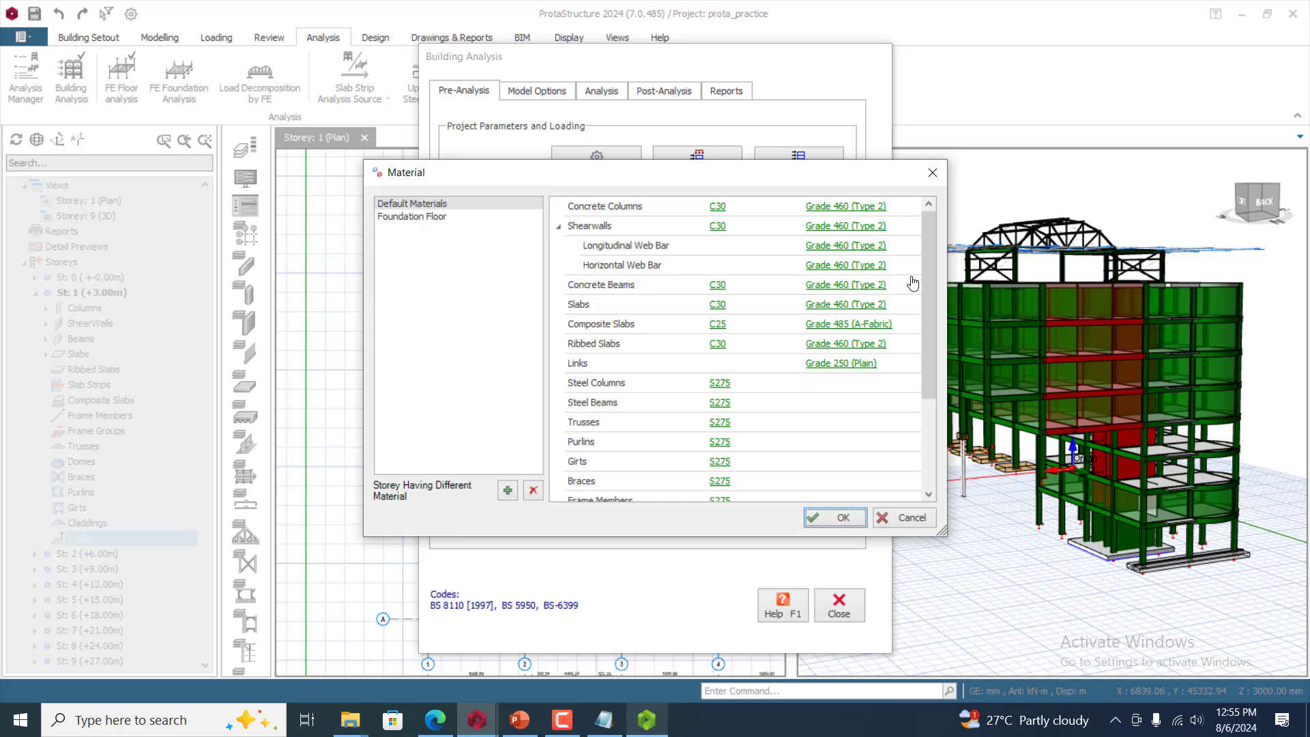
{"action": "left_click_drag", "start_coordinate": [934, 249], "coordinate": [925, 211]}
Set the default rebar to Grade 410 (Type 2) for all members of this material class in the storey
{"action": "left_click", "coordinate": [814, 344]}
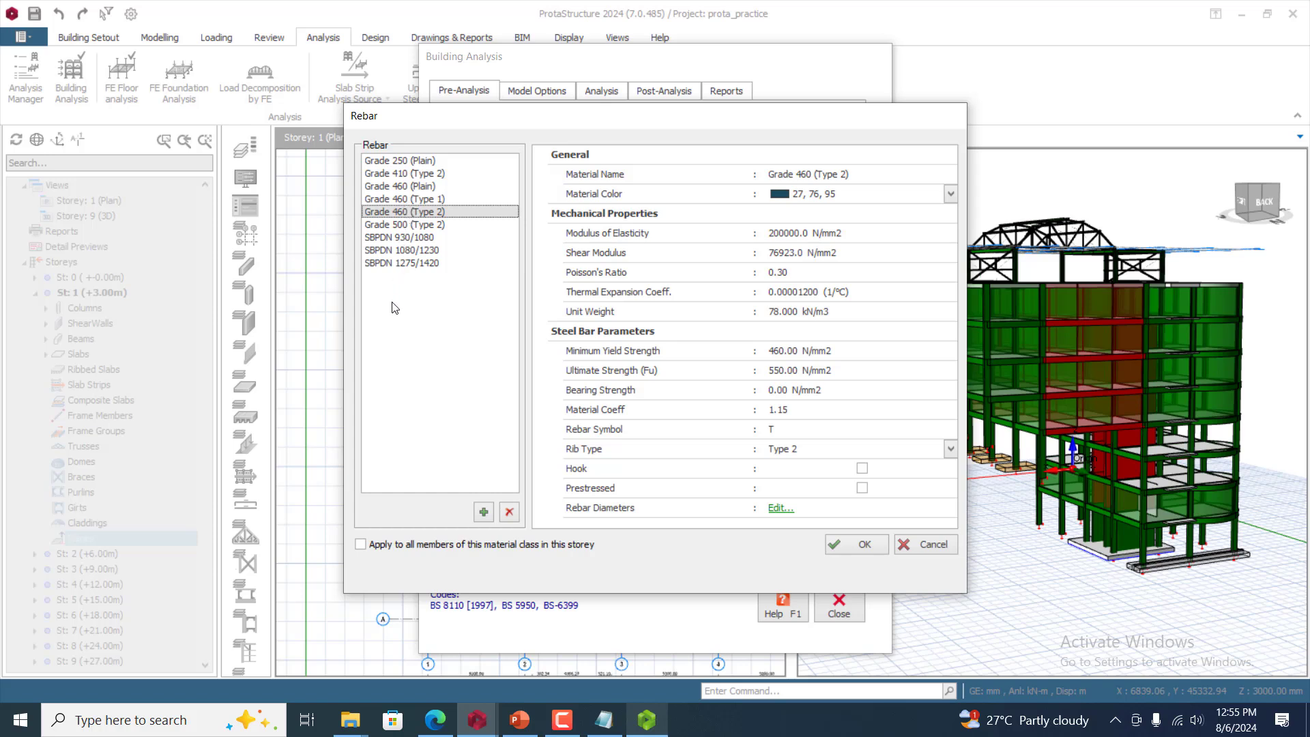
{"action": "left_click", "coordinate": [416, 173]}
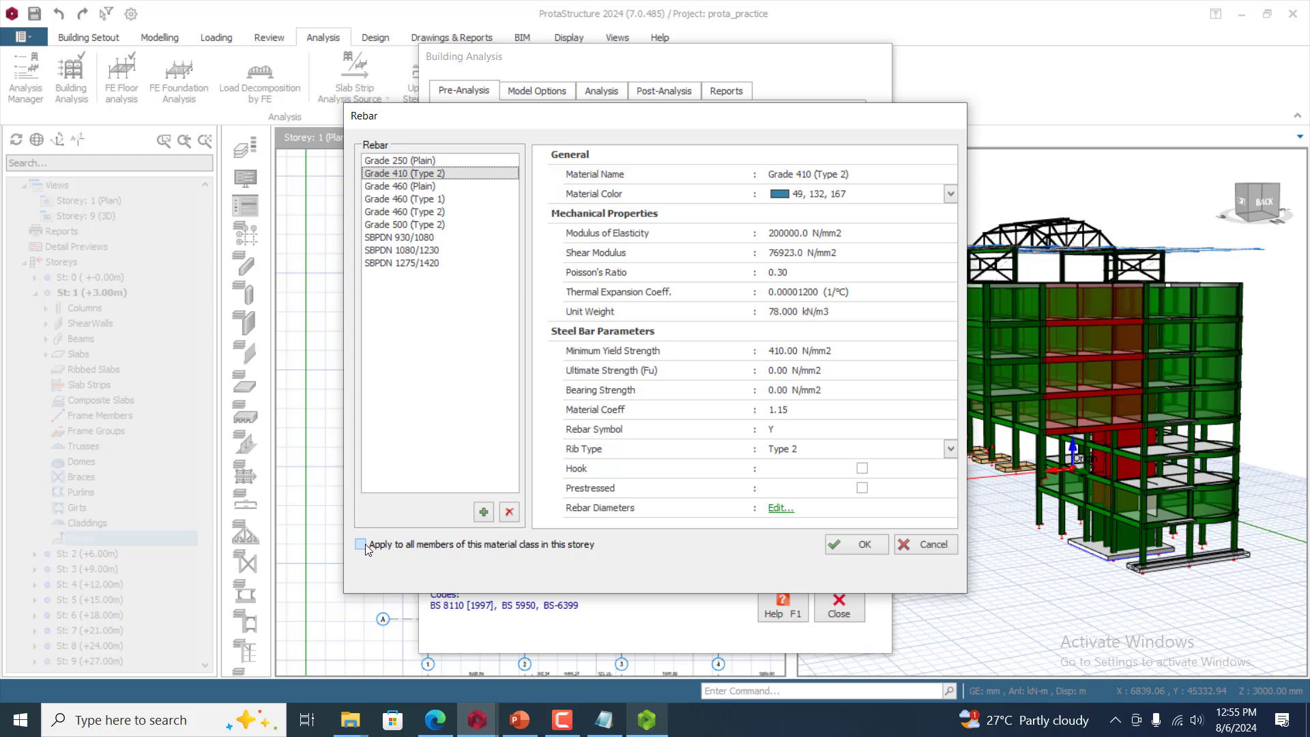
{"action": "left_click", "coordinate": [366, 543]}
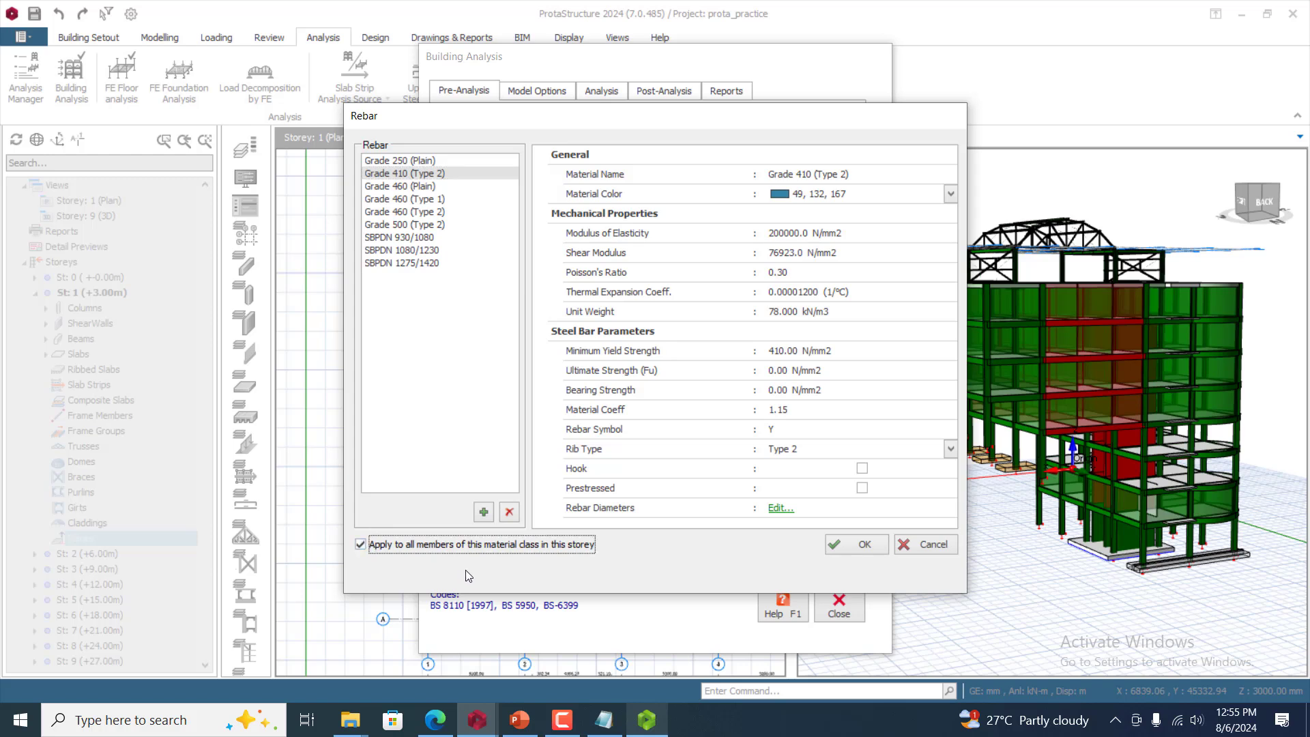
{"action": "left_click", "coordinate": [861, 546]}
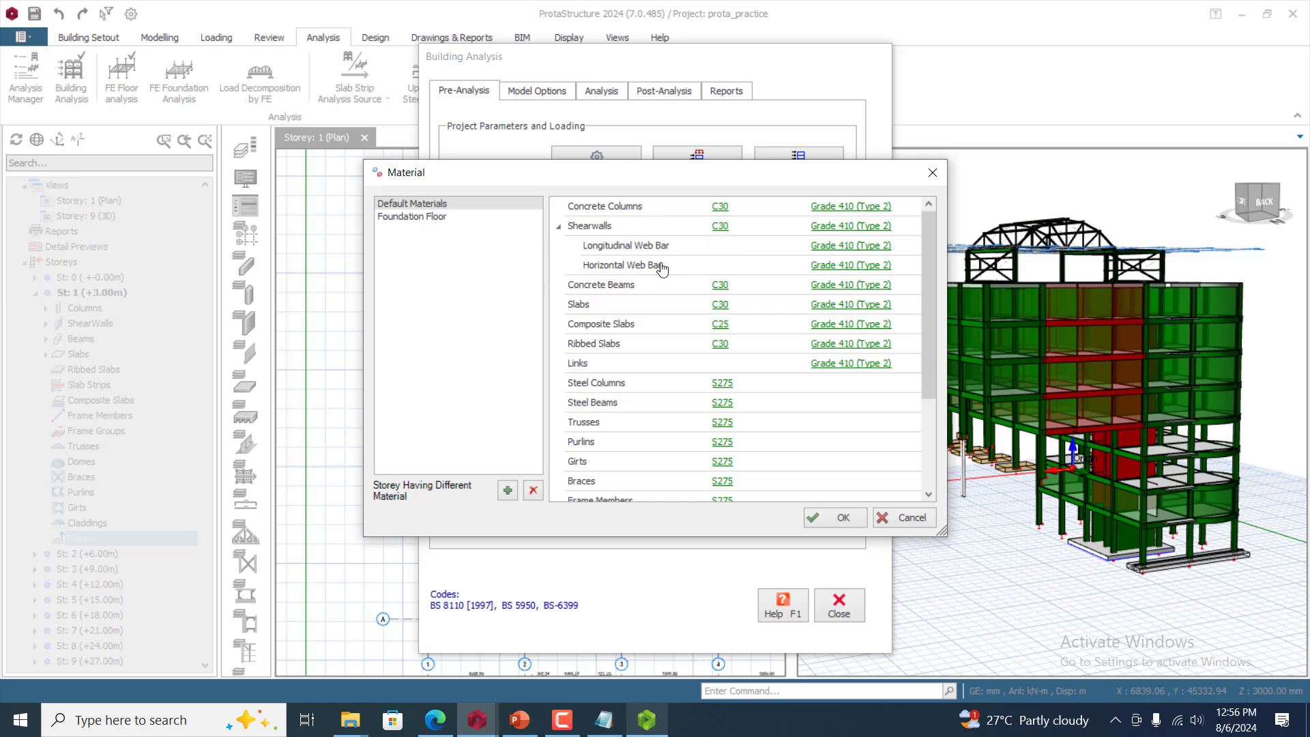
Set the default concrete to C20 for all members of this material class in the storey
{"action": "left_click", "coordinate": [720, 227]}
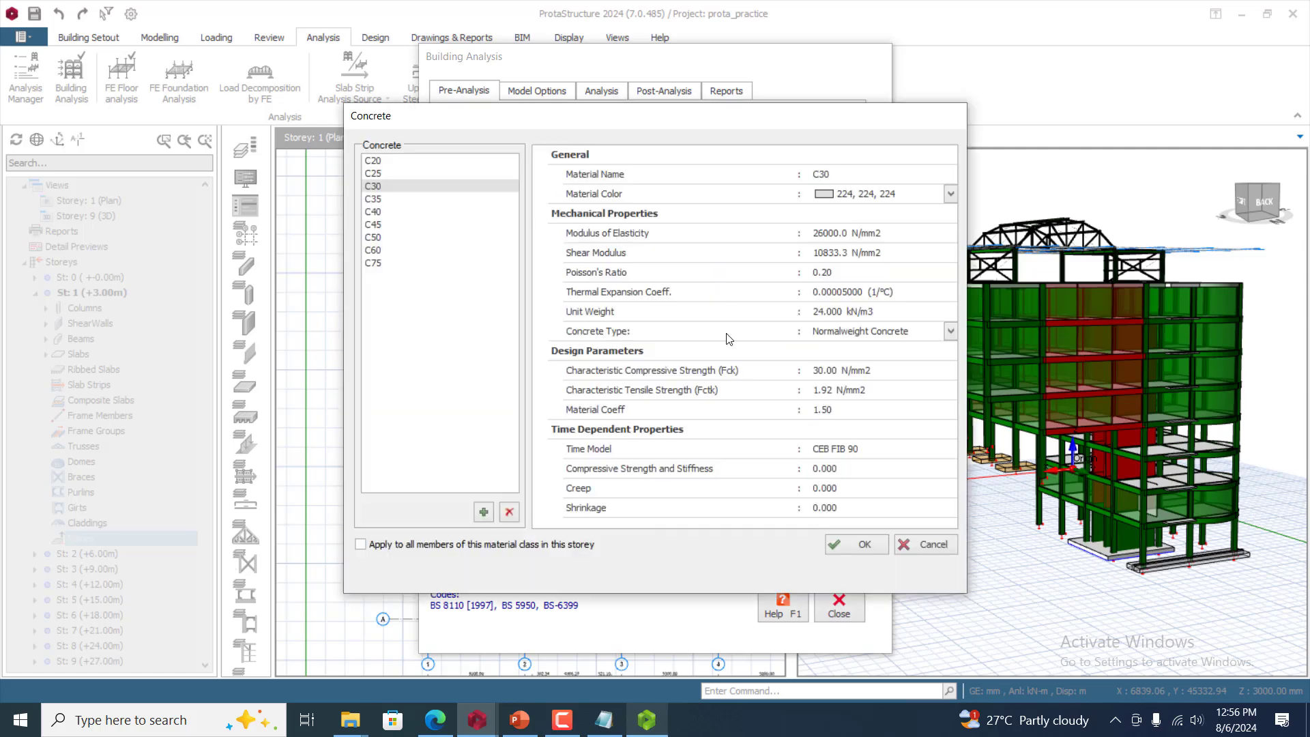
{"action": "left_click", "coordinate": [376, 176]}
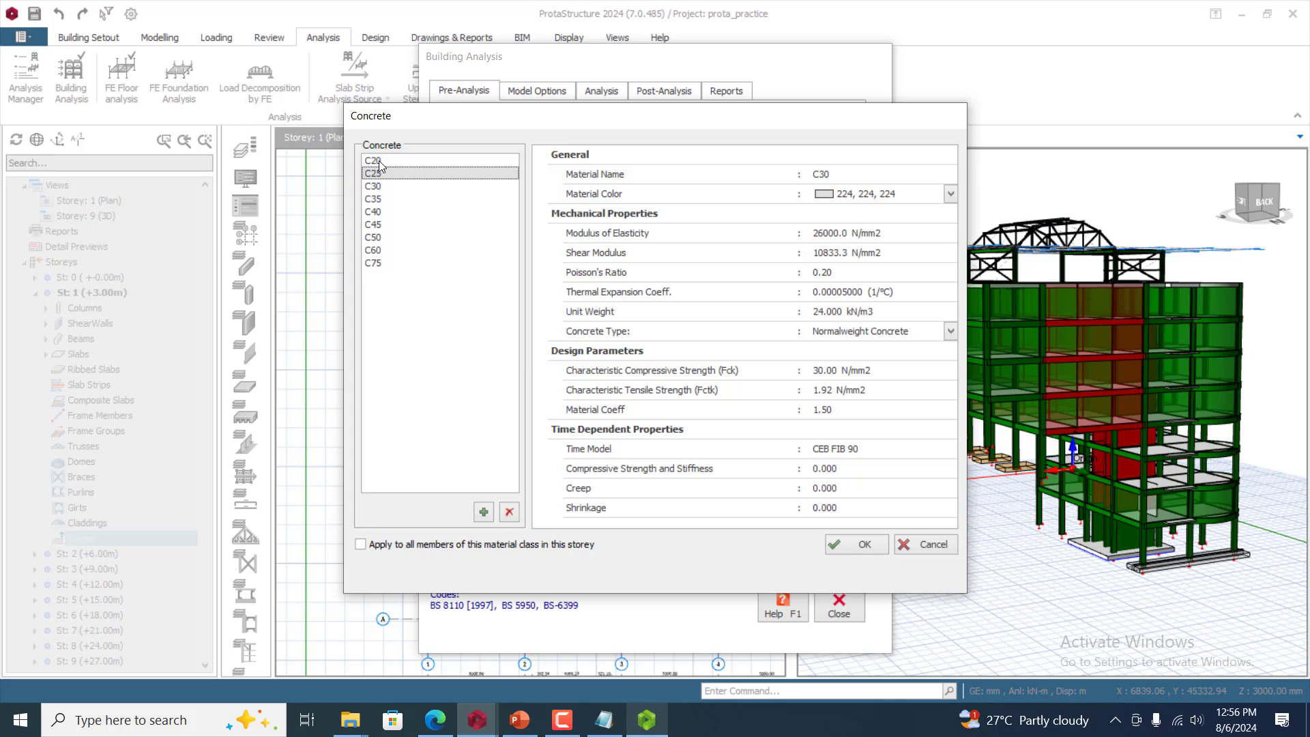
{"action": "left_click", "coordinate": [378, 161]}
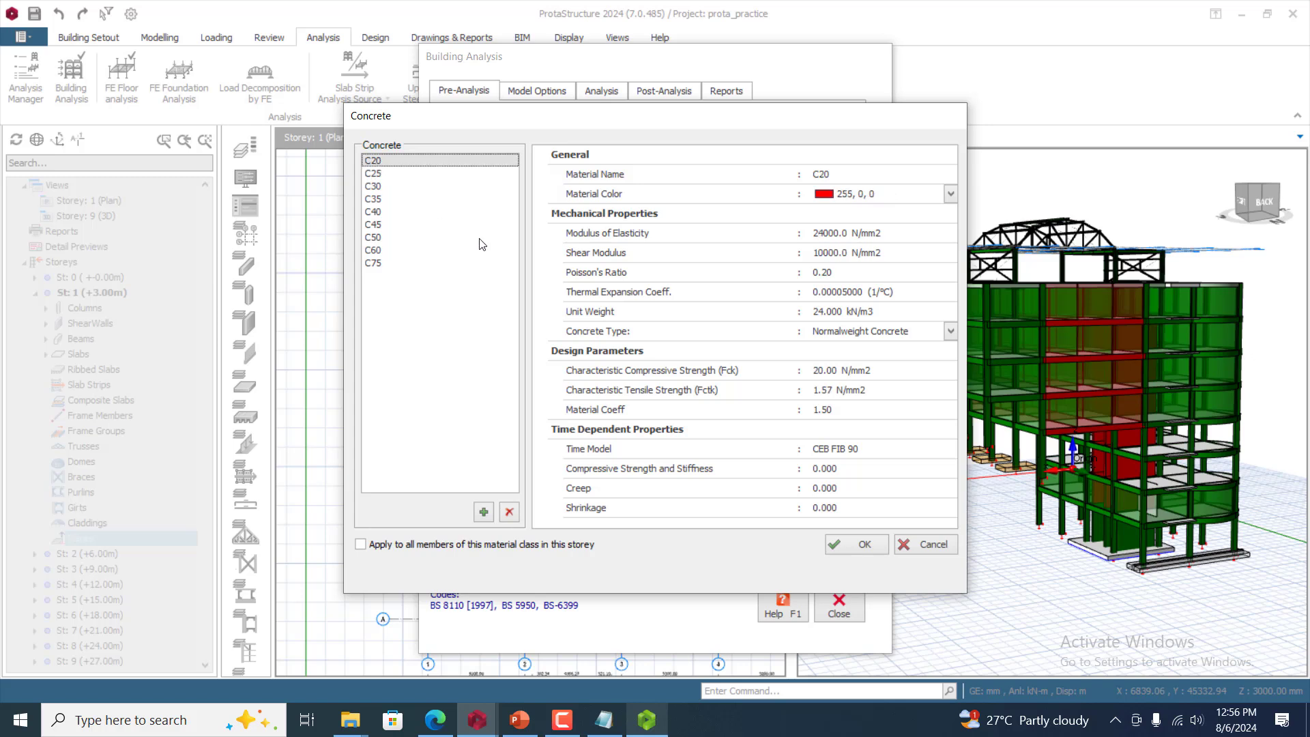
{"action": "left_click", "coordinate": [392, 545]}
{"action": "left_click", "coordinate": [857, 548]}
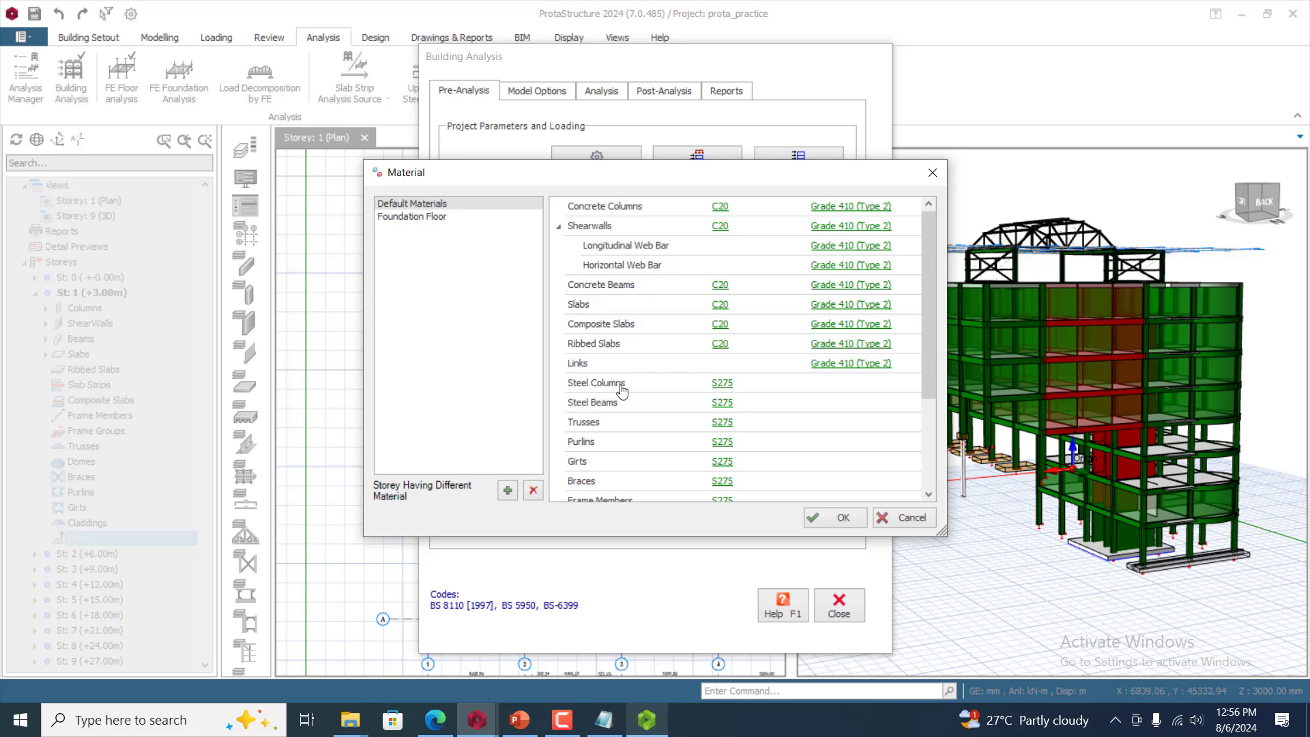
Check the steel column material properties and the remaining member materials, and accept the default material changes
{"action": "left_click", "coordinate": [727, 384]}
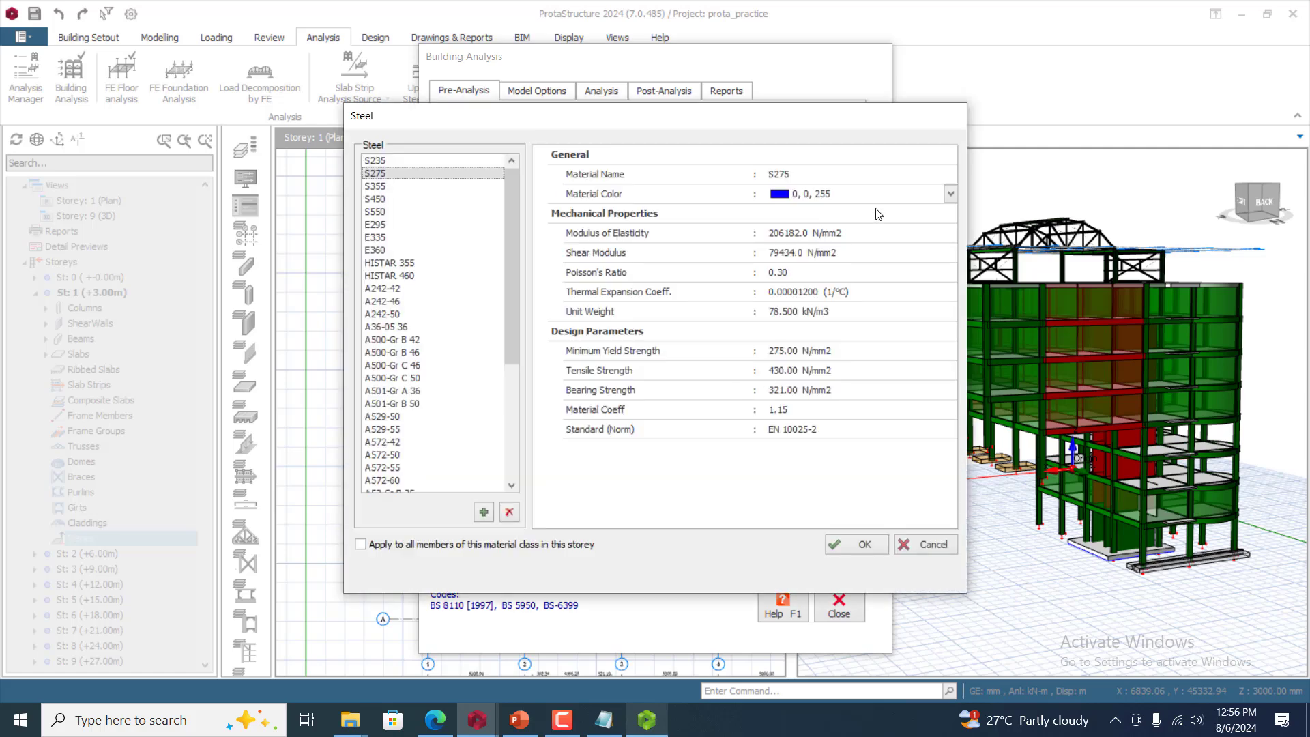
{"action": "left_click", "coordinate": [919, 544]}
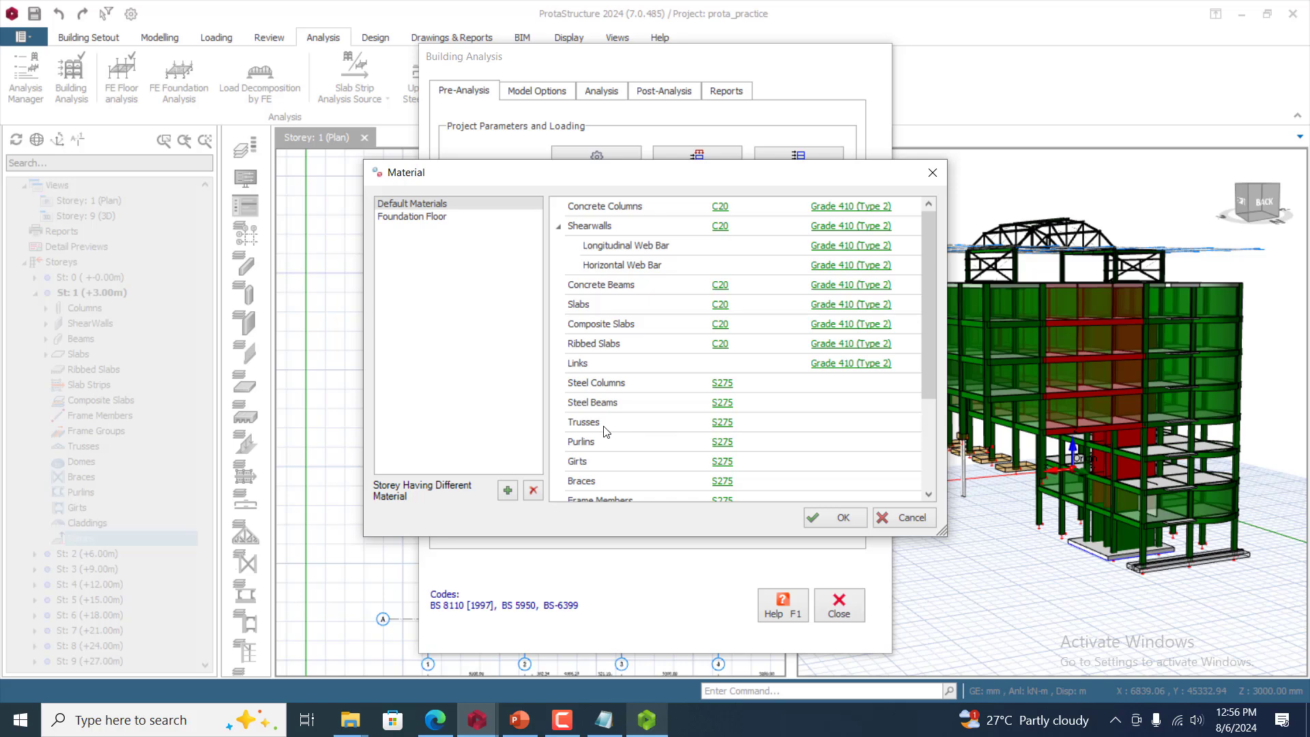
{"action": "scroll", "coordinate": [683, 430], "scroll_direction": "down", "scroll_amount": 3}
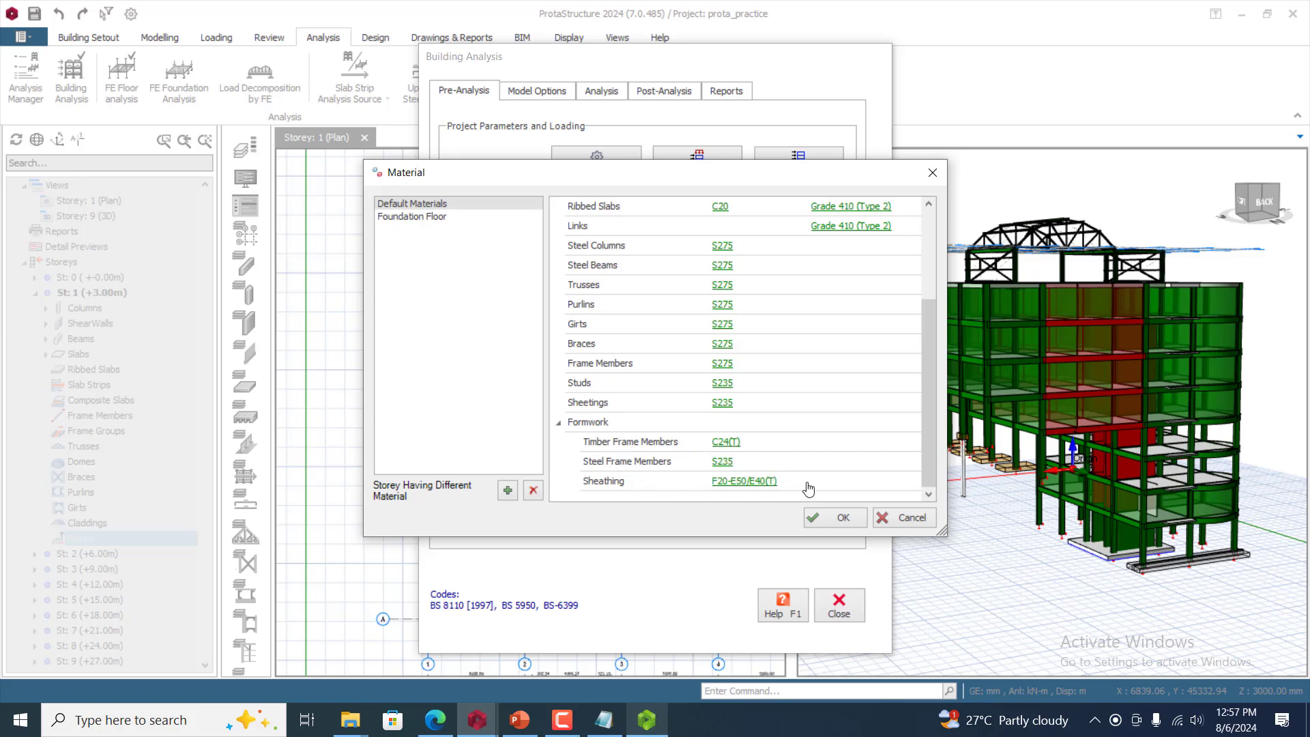
{"action": "left_click", "coordinate": [829, 524]}
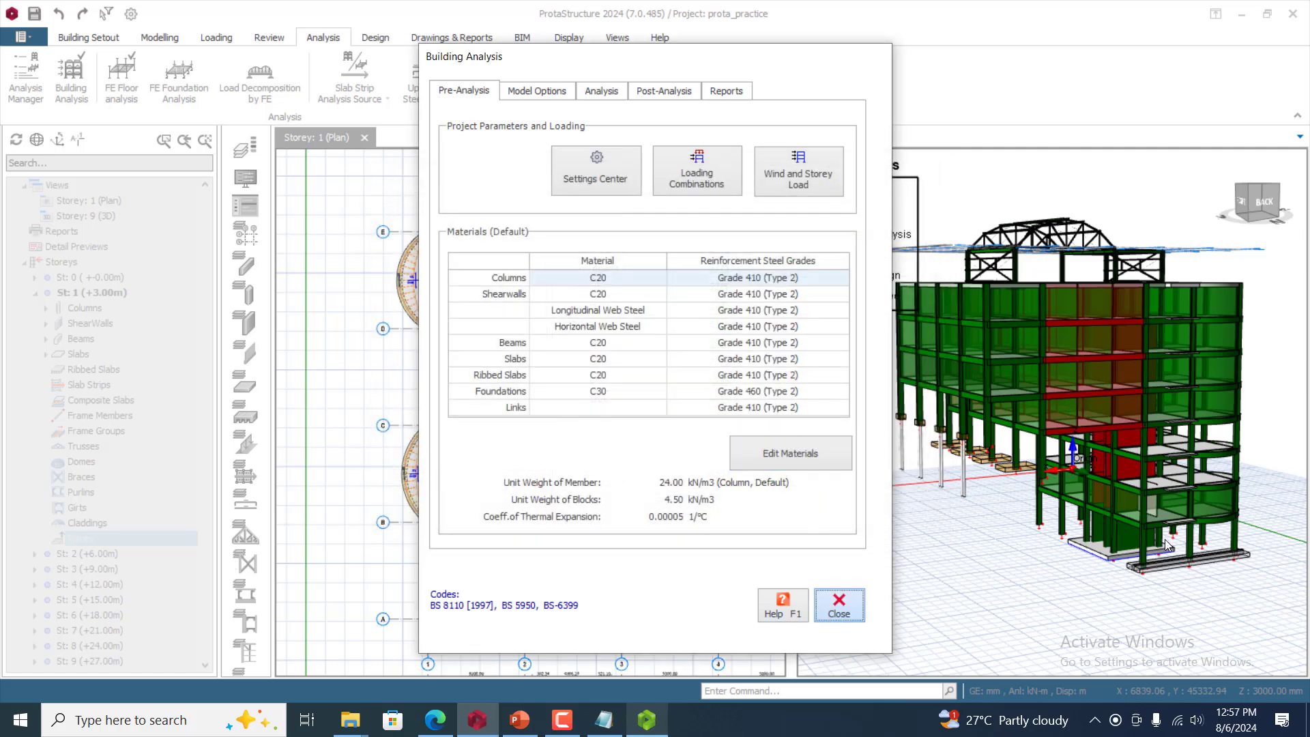
Close the building analysis settings and try to insert a 150 mm thick concrete jacket with C20 concrete on corner column 1C1
{"action": "key", "text": "Escape"}
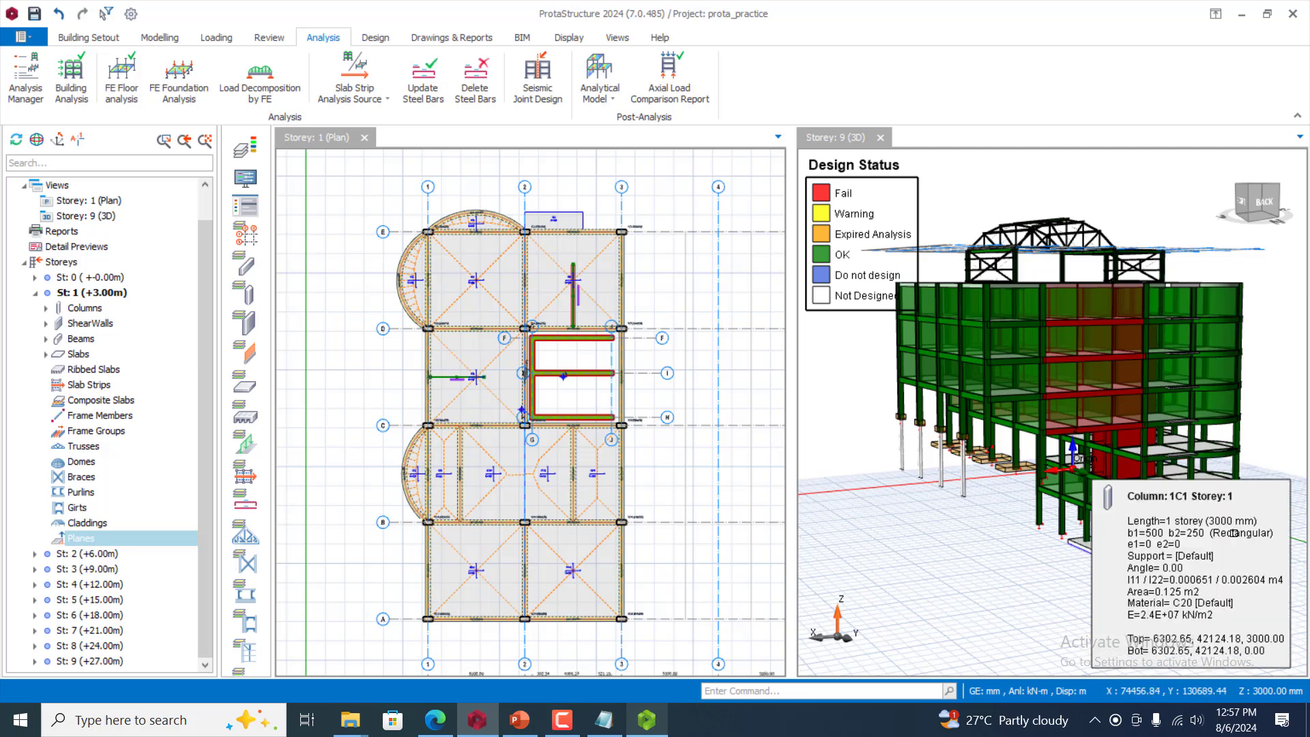
{"action": "left_click", "coordinate": [1233, 533]}
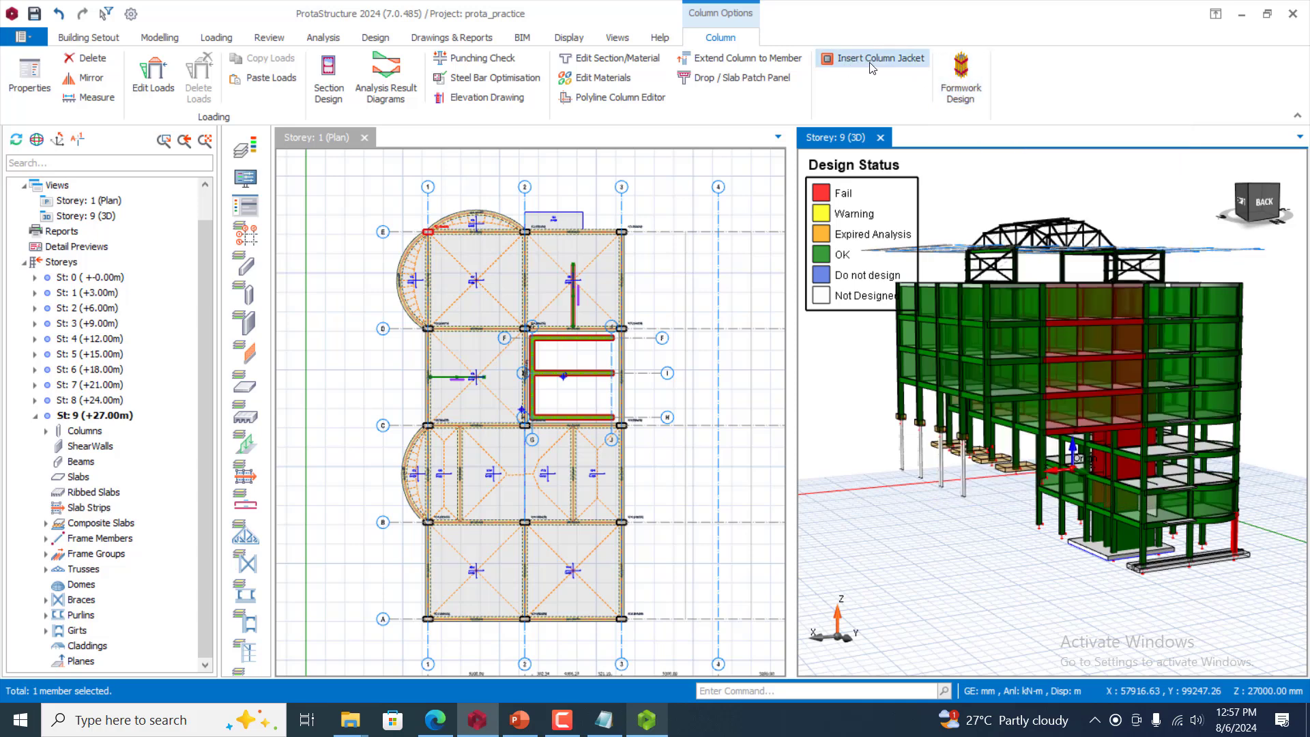
{"action": "left_click", "coordinate": [918, 65]}
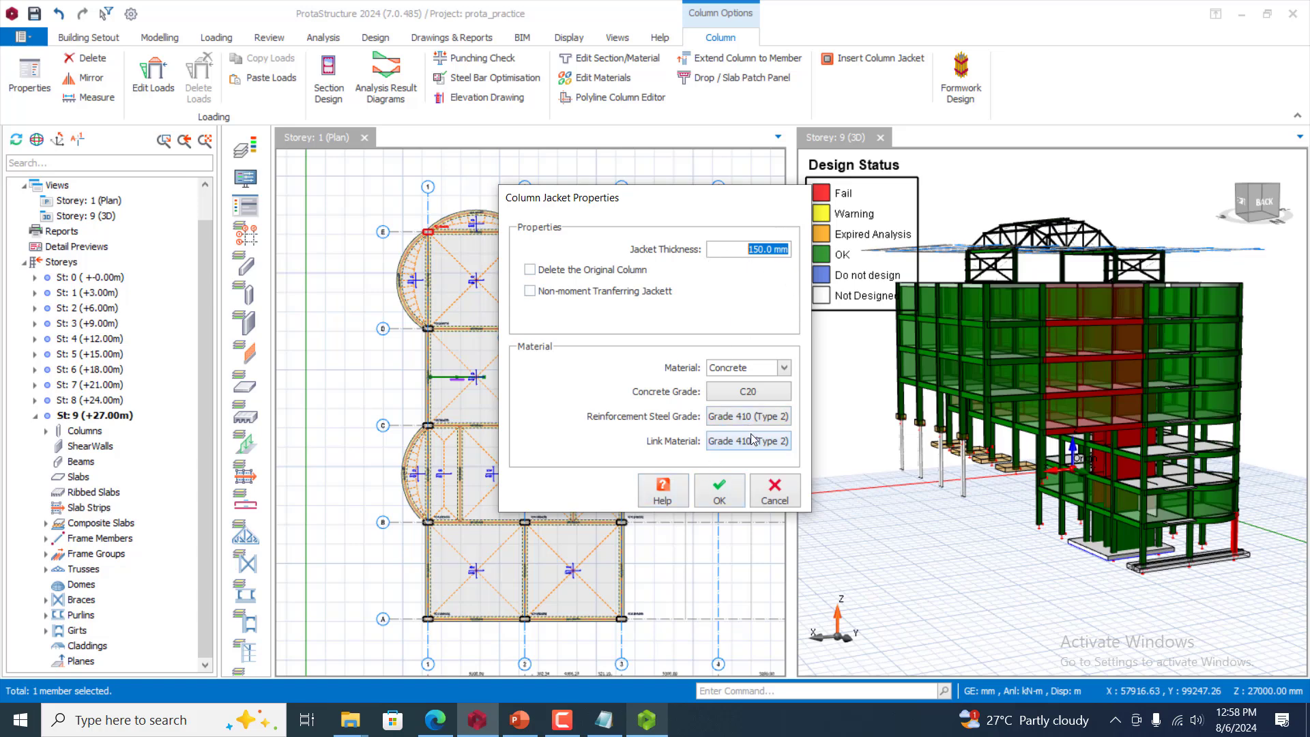
{"action": "left_click", "coordinate": [784, 368]}
{"action": "left_click", "coordinate": [744, 380]}
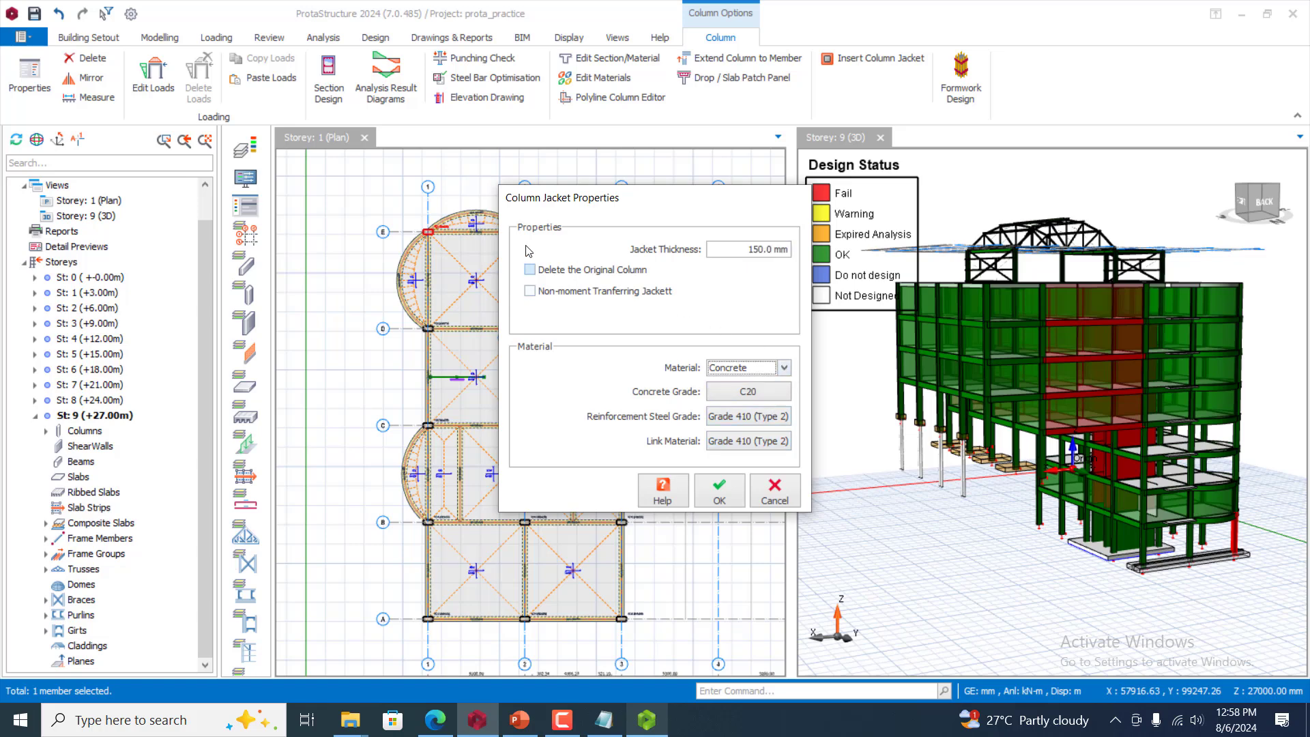
{"action": "left_click", "coordinate": [719, 490]}
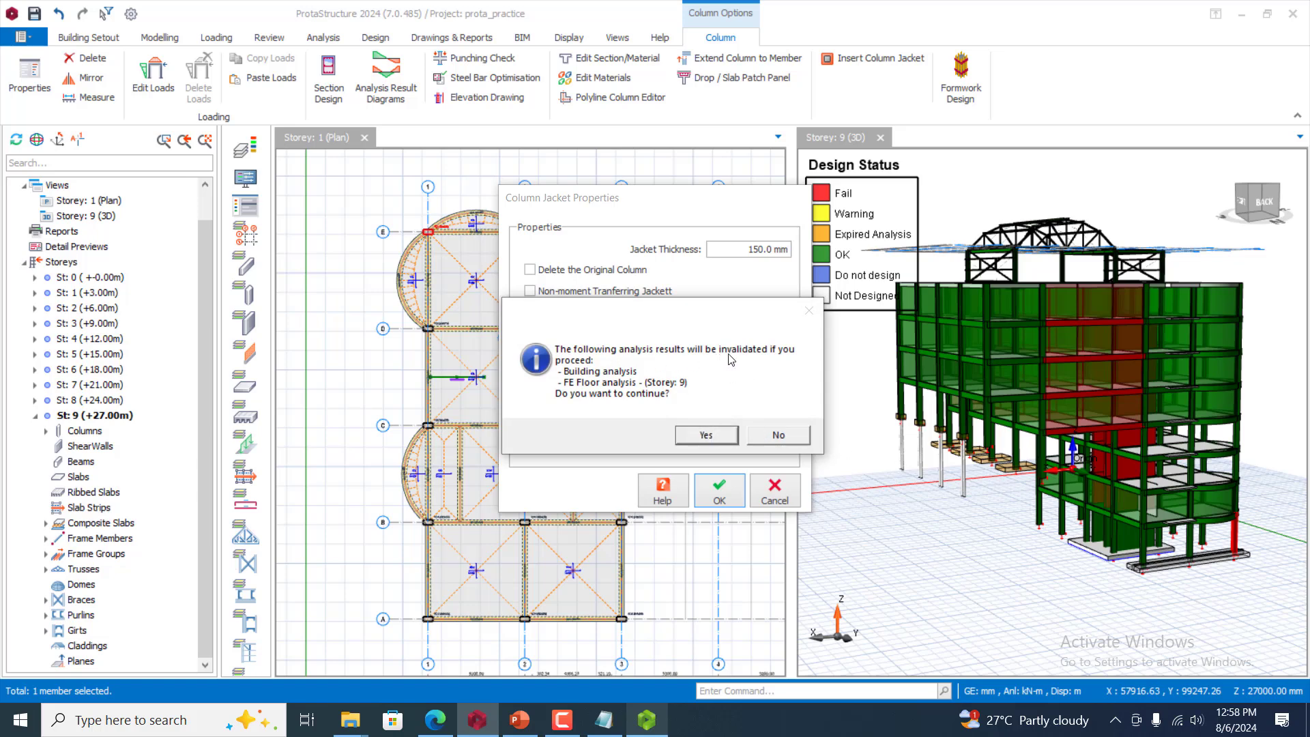
{"action": "left_click", "coordinate": [791, 433]}
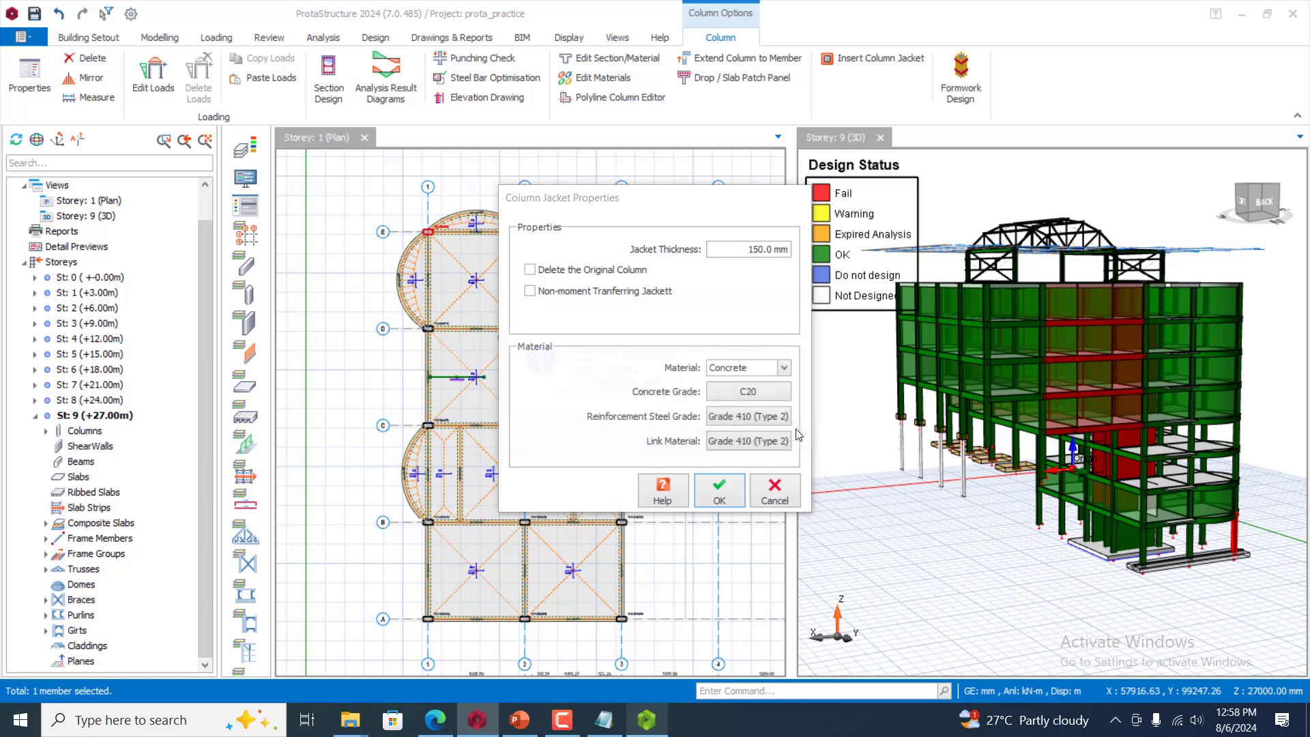
{"action": "left_click", "coordinate": [775, 495]}
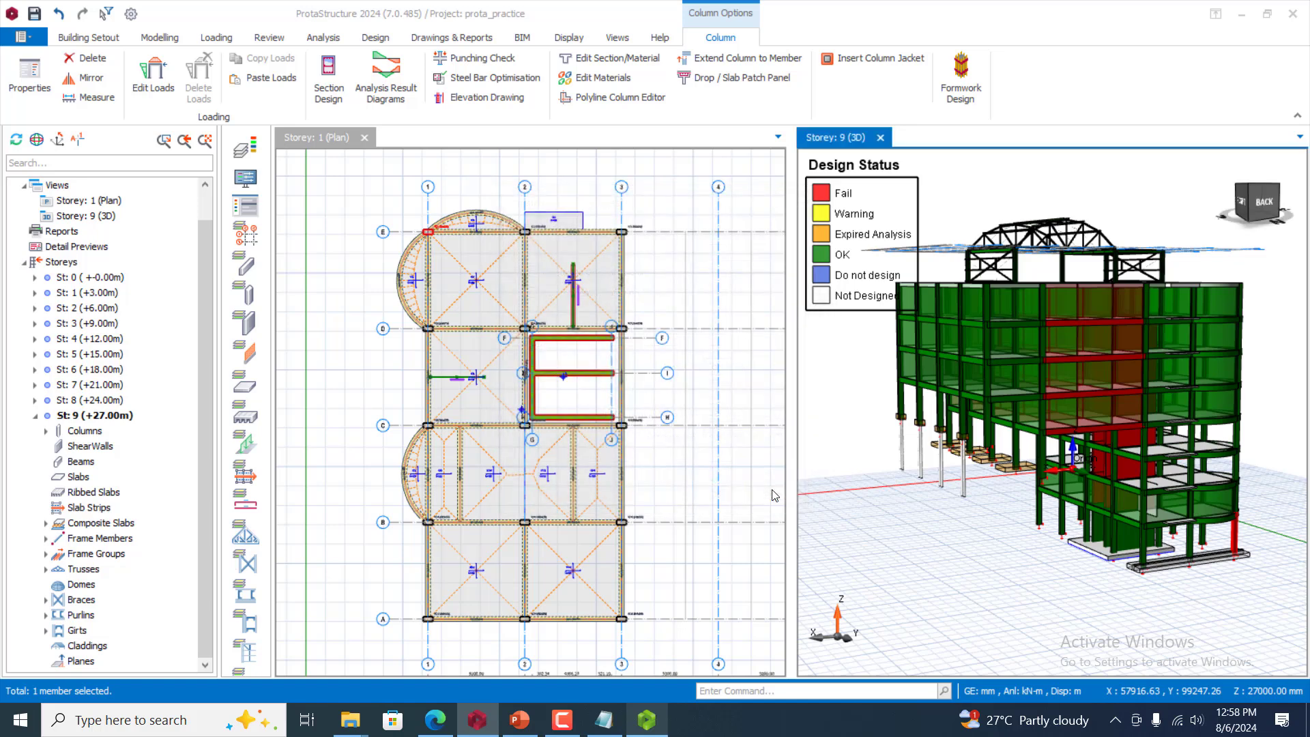
Run the formwork design for corner column 1C1 with an 18 mm plate, renew the design and accept it
{"action": "left_click", "coordinate": [961, 68]}
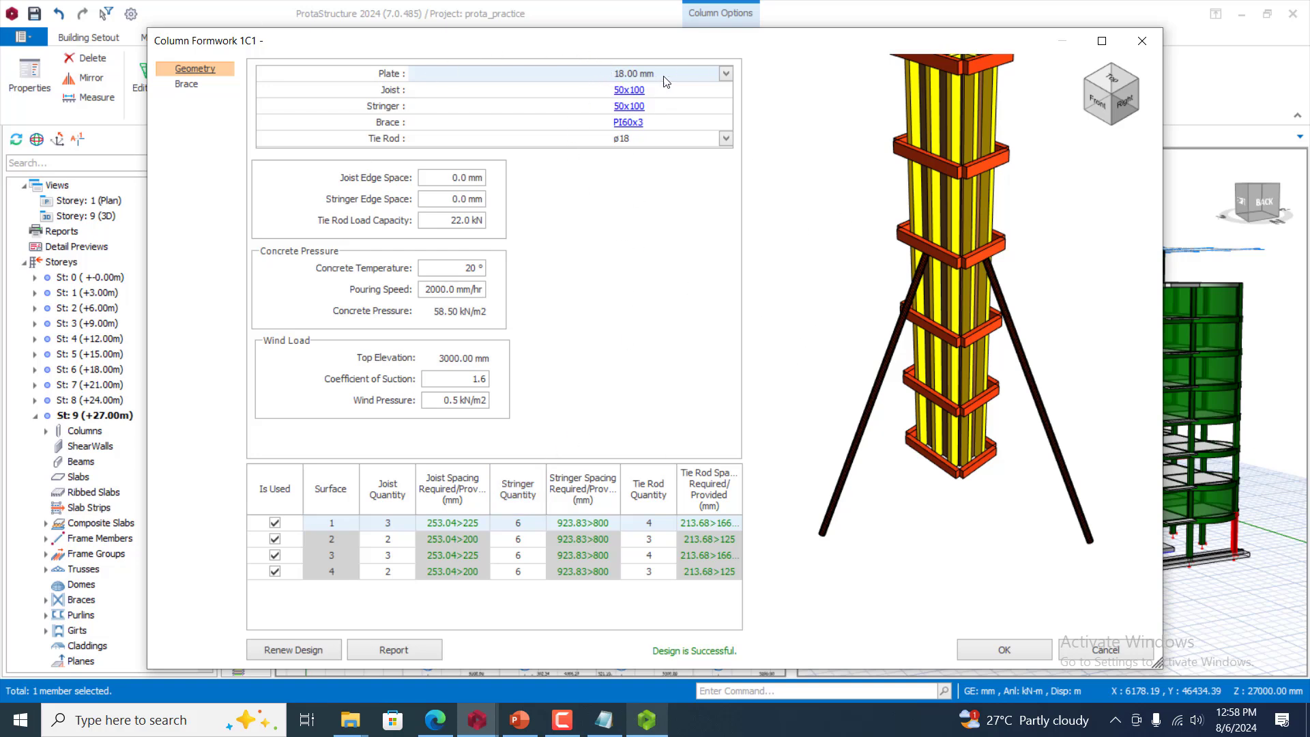
{"action": "left_click", "coordinate": [728, 76]}
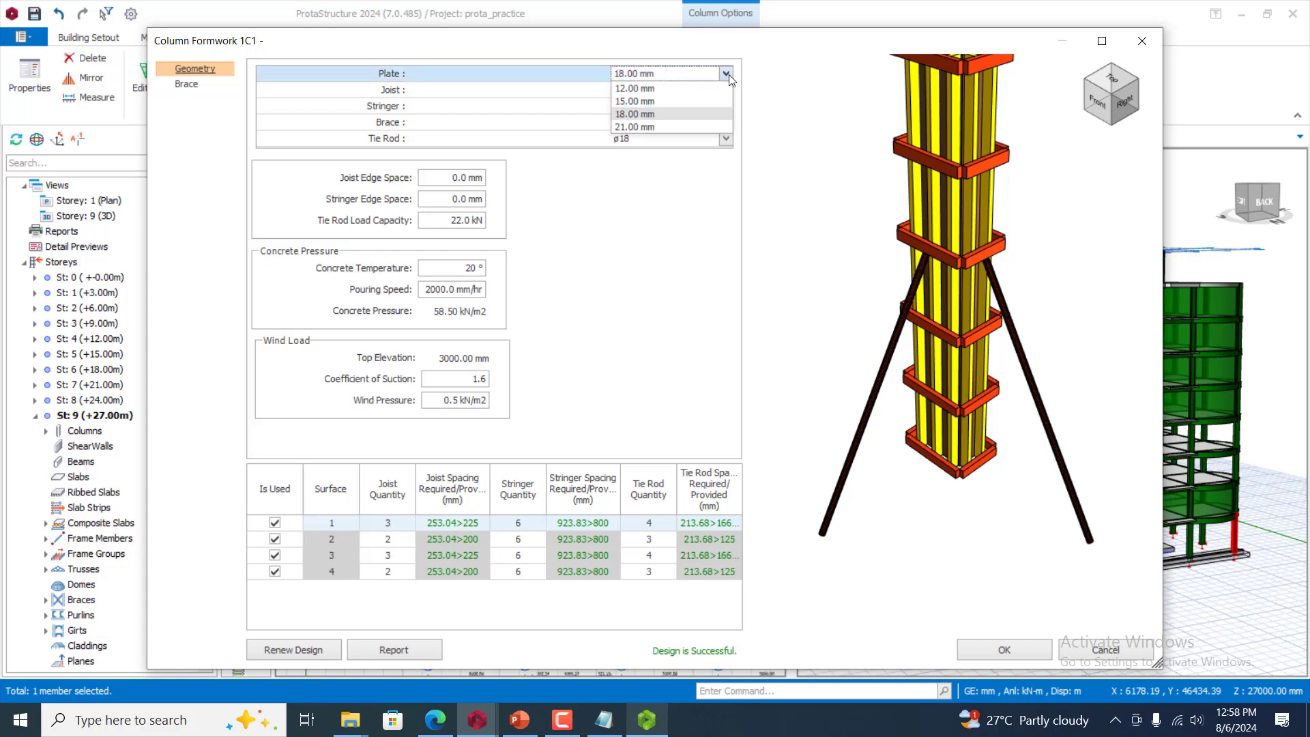
{"action": "left_click", "coordinate": [727, 75]}
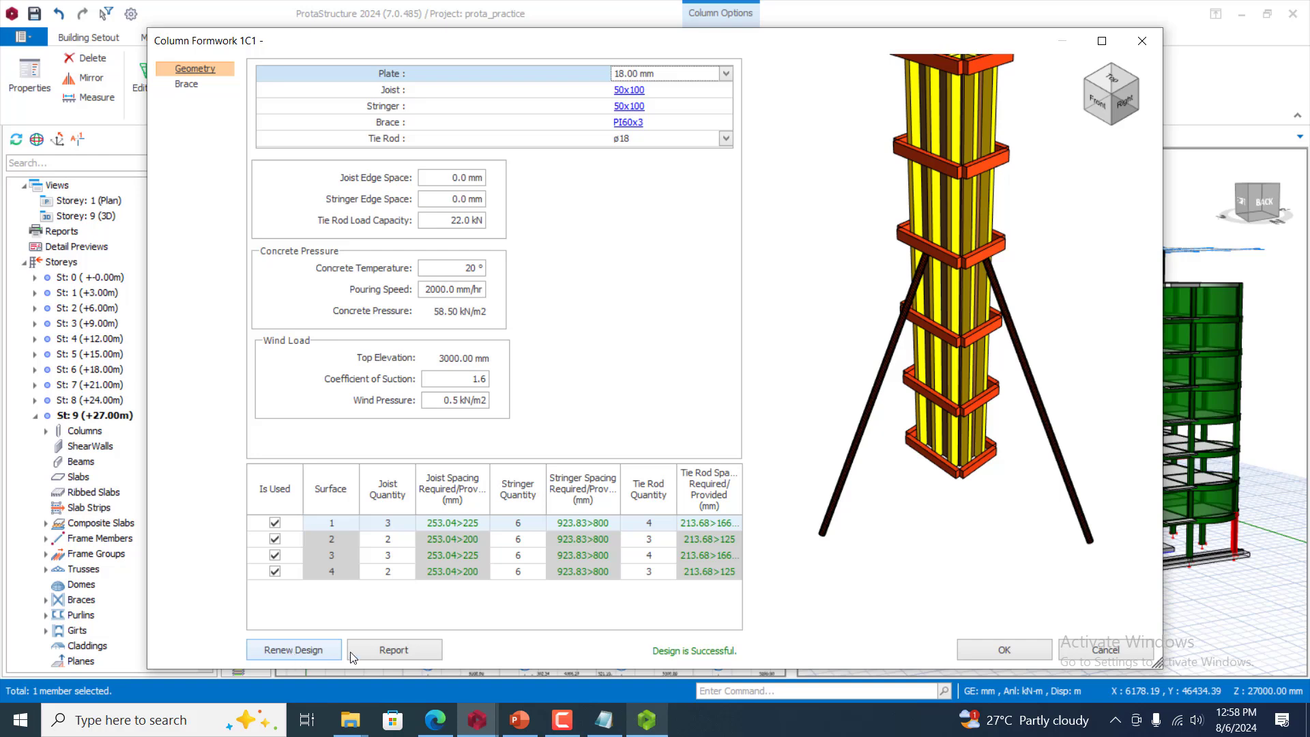
{"action": "left_click", "coordinate": [331, 653]}
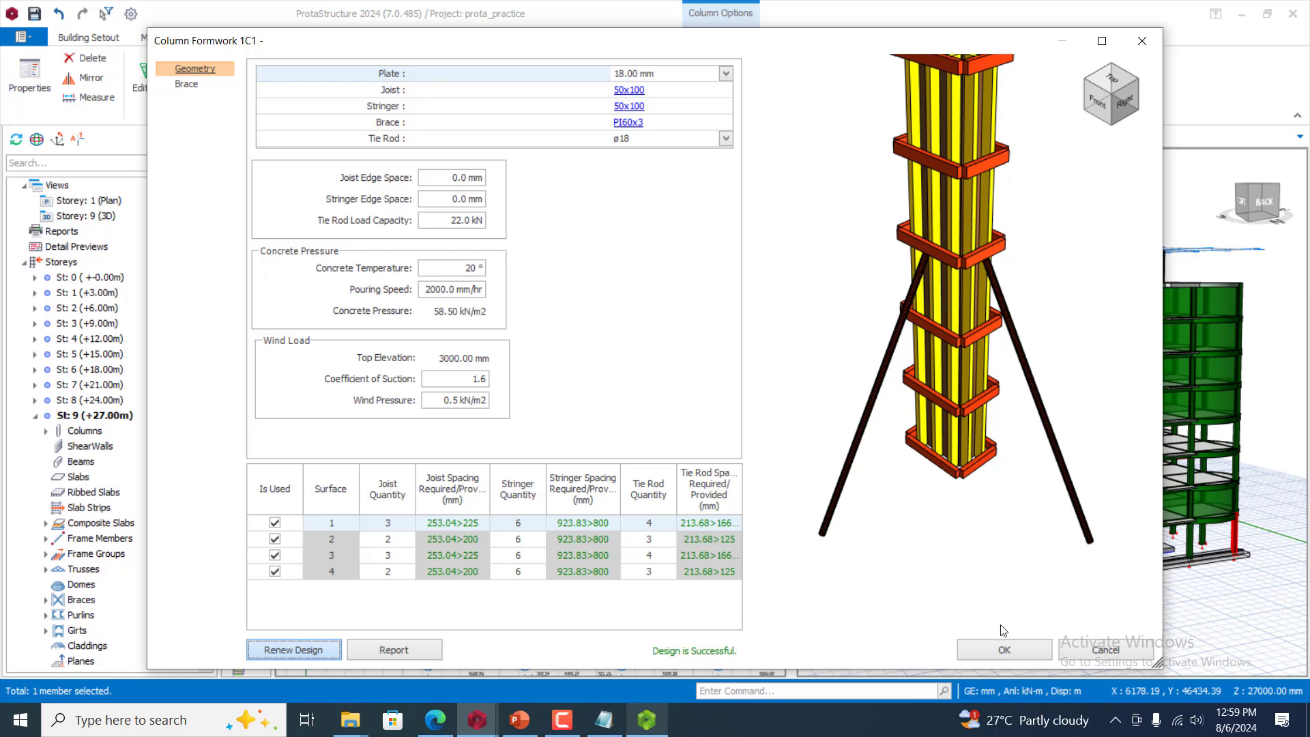
{"action": "left_click", "coordinate": [972, 649]}
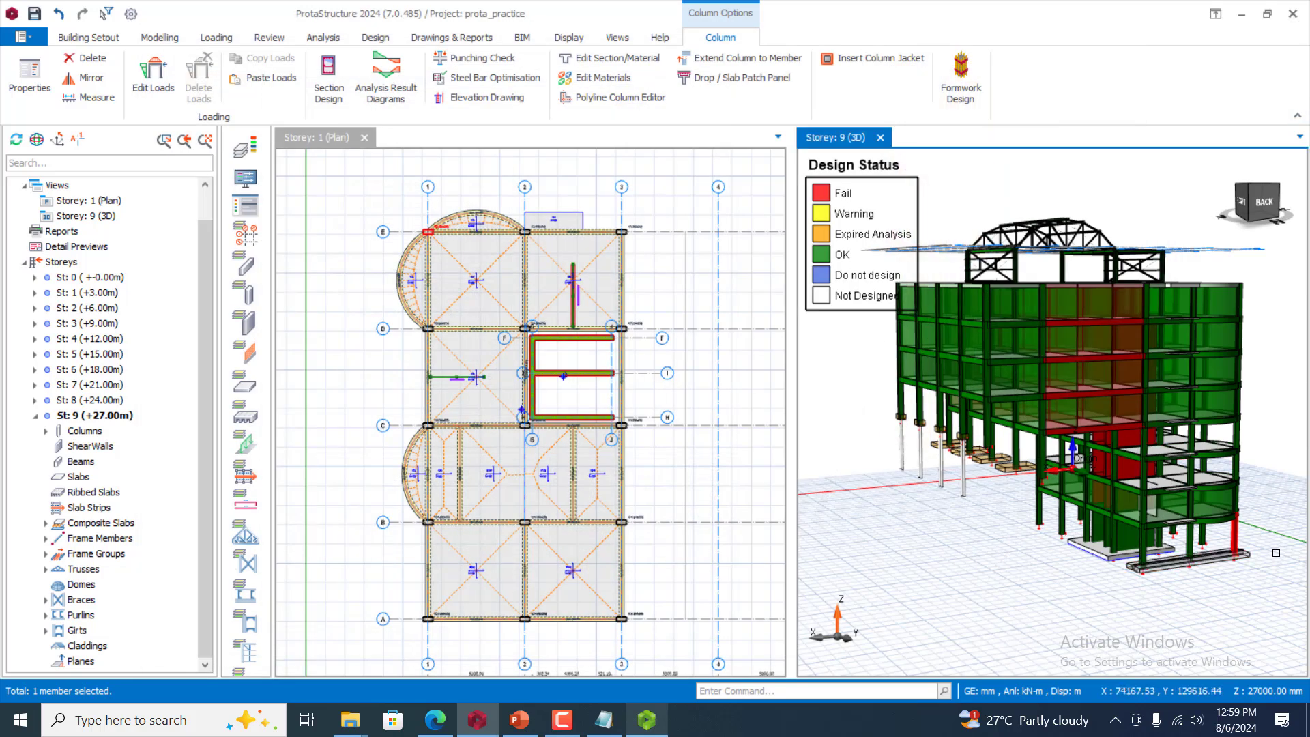
{"action": "scroll", "coordinate": [1273, 539], "scroll_direction": "up", "scroll_amount": 3}
{"action": "scroll", "coordinate": [1273, 538], "scroll_direction": "up", "scroll_amount": 2}
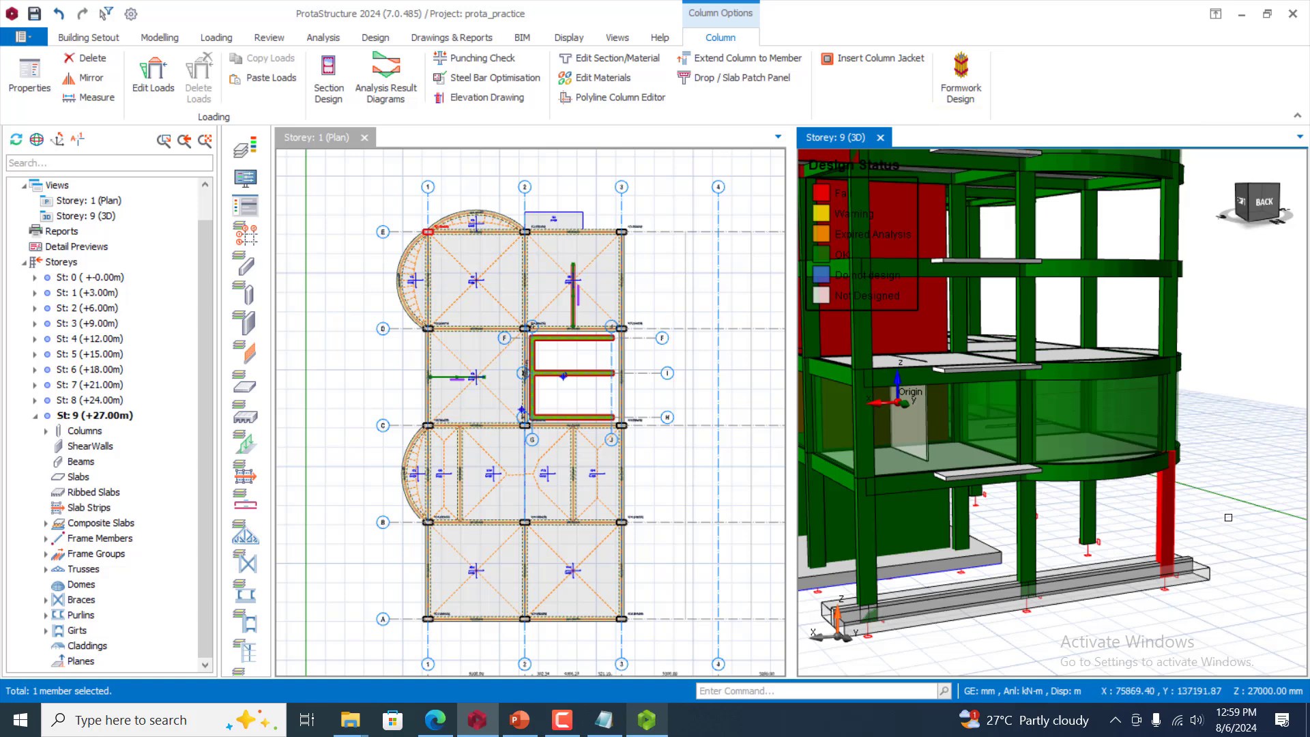
{"action": "key", "text": "Escape"}
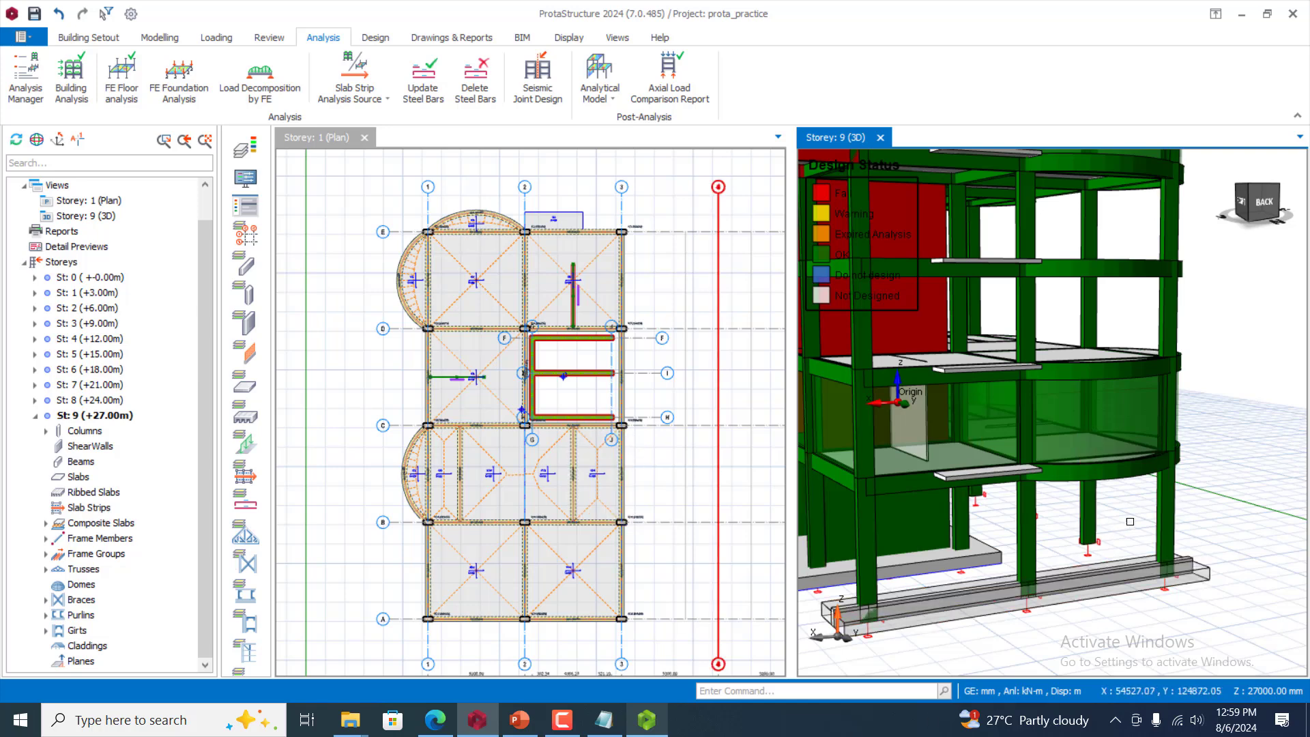
Run the formwork design for beam 2B2 on axis E between axes 2 and 3, renew it and accept it
{"action": "left_click", "coordinate": [1167, 508]}
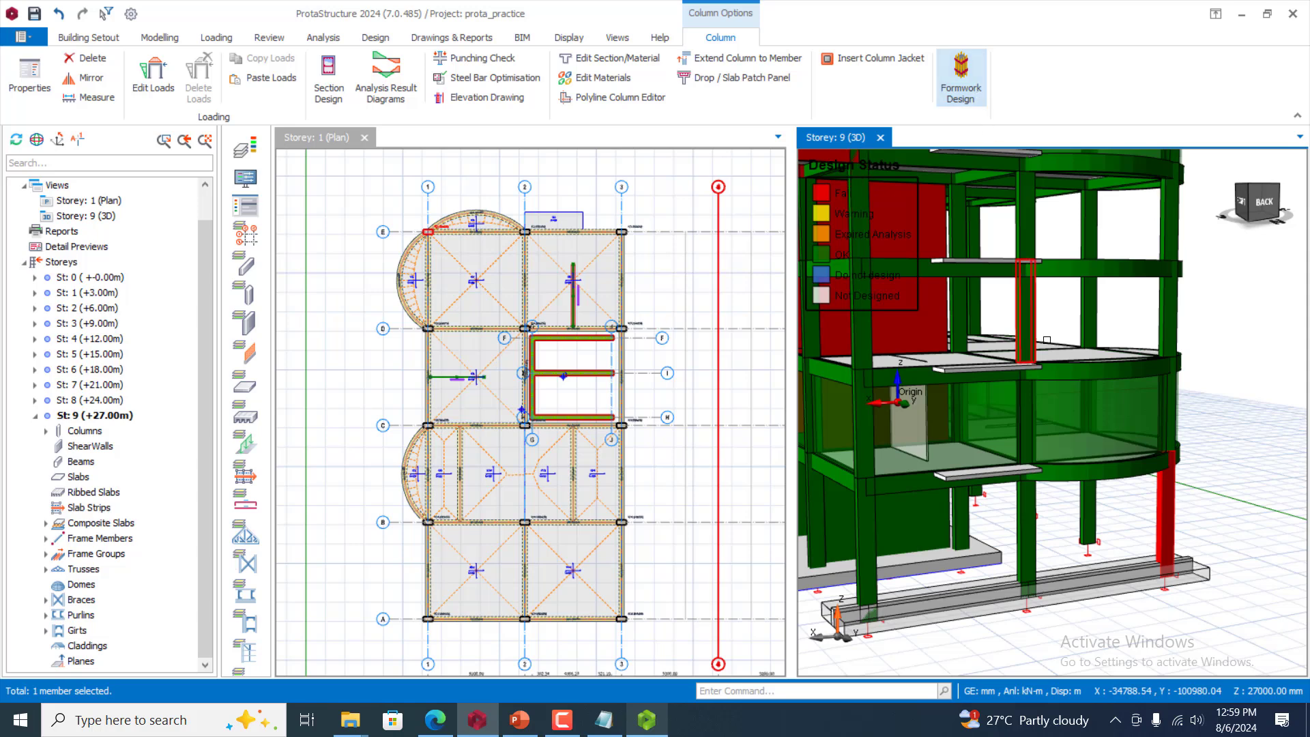
{"action": "scroll", "coordinate": [1106, 426], "scroll_direction": "down", "scroll_amount": 1}
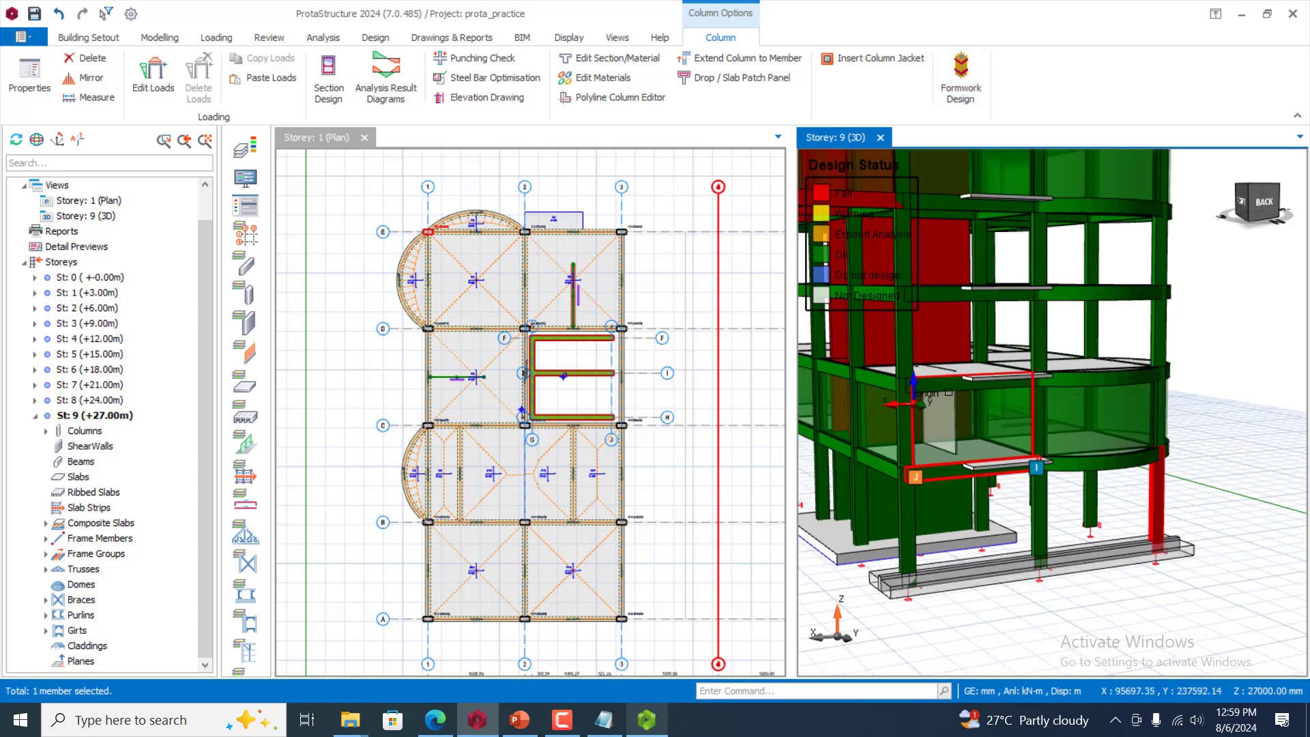
{"action": "left_click", "coordinate": [945, 385]}
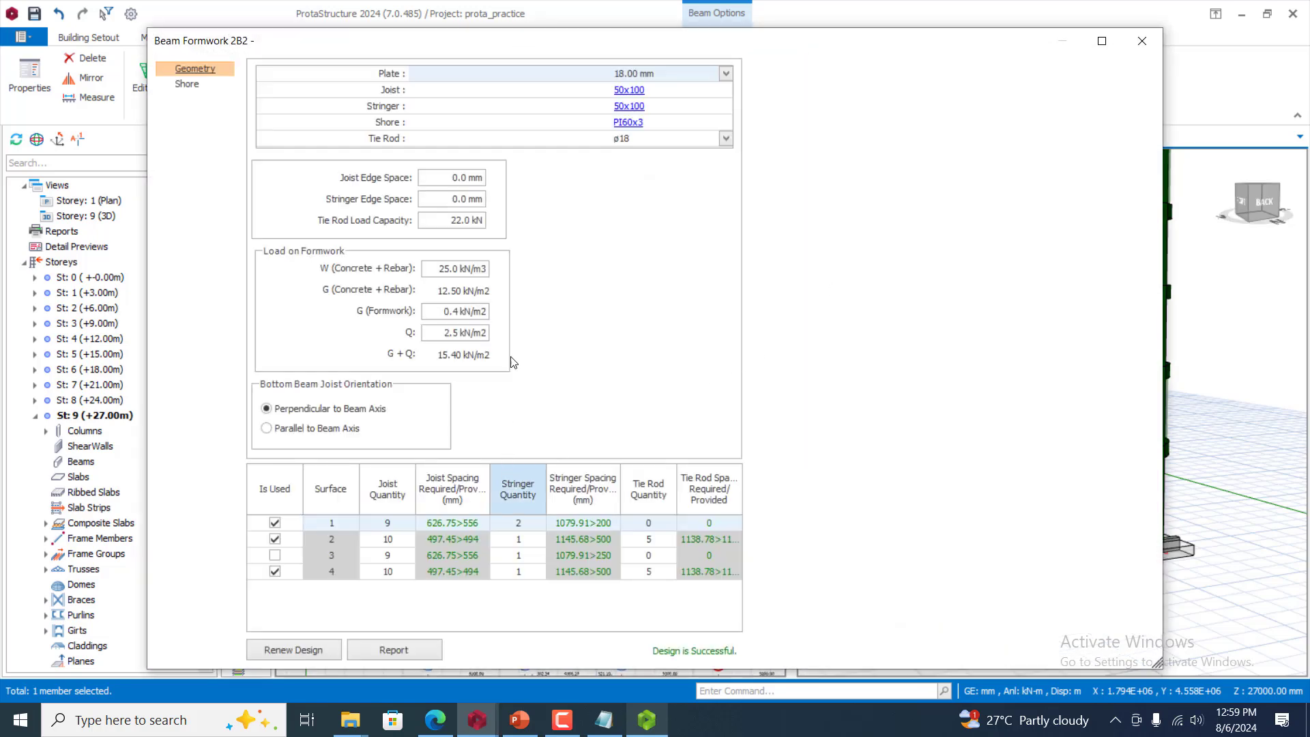
{"action": "scroll", "coordinate": [889, 328], "scroll_direction": "down", "scroll_amount": 3}
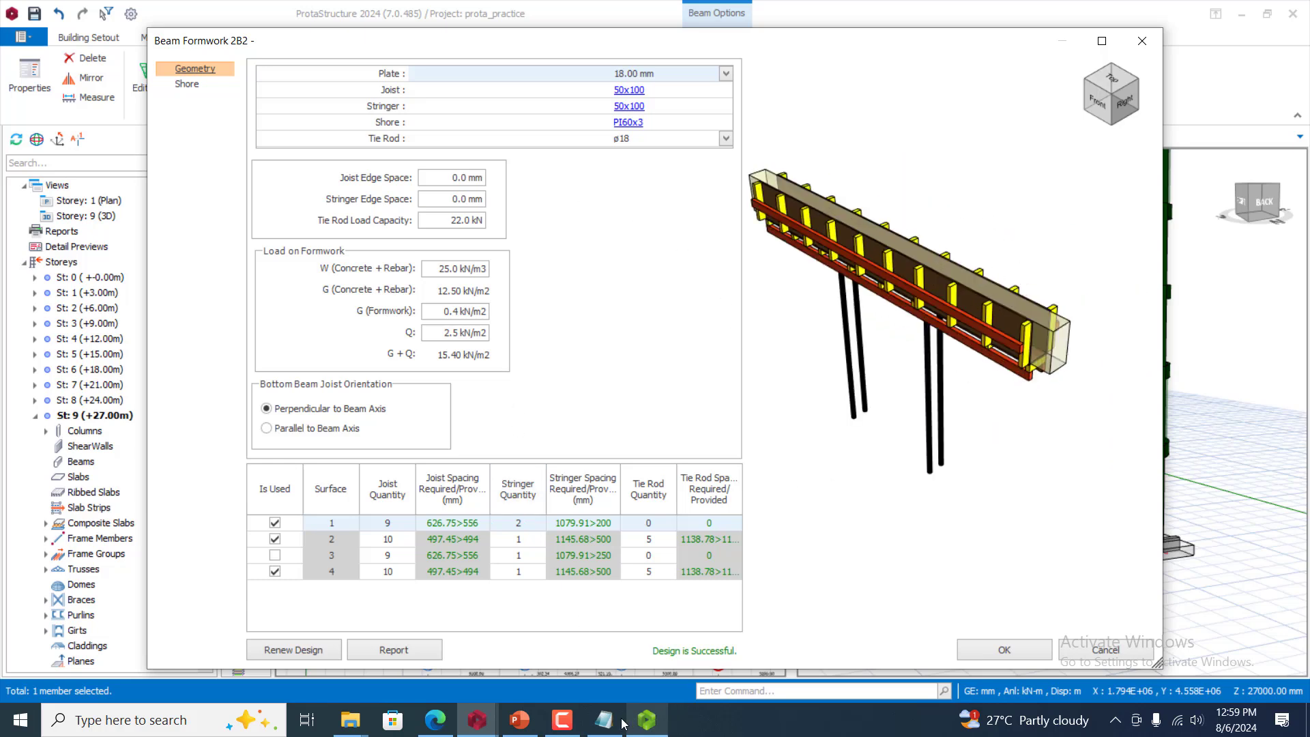
{"action": "left_click", "coordinate": [300, 650]}
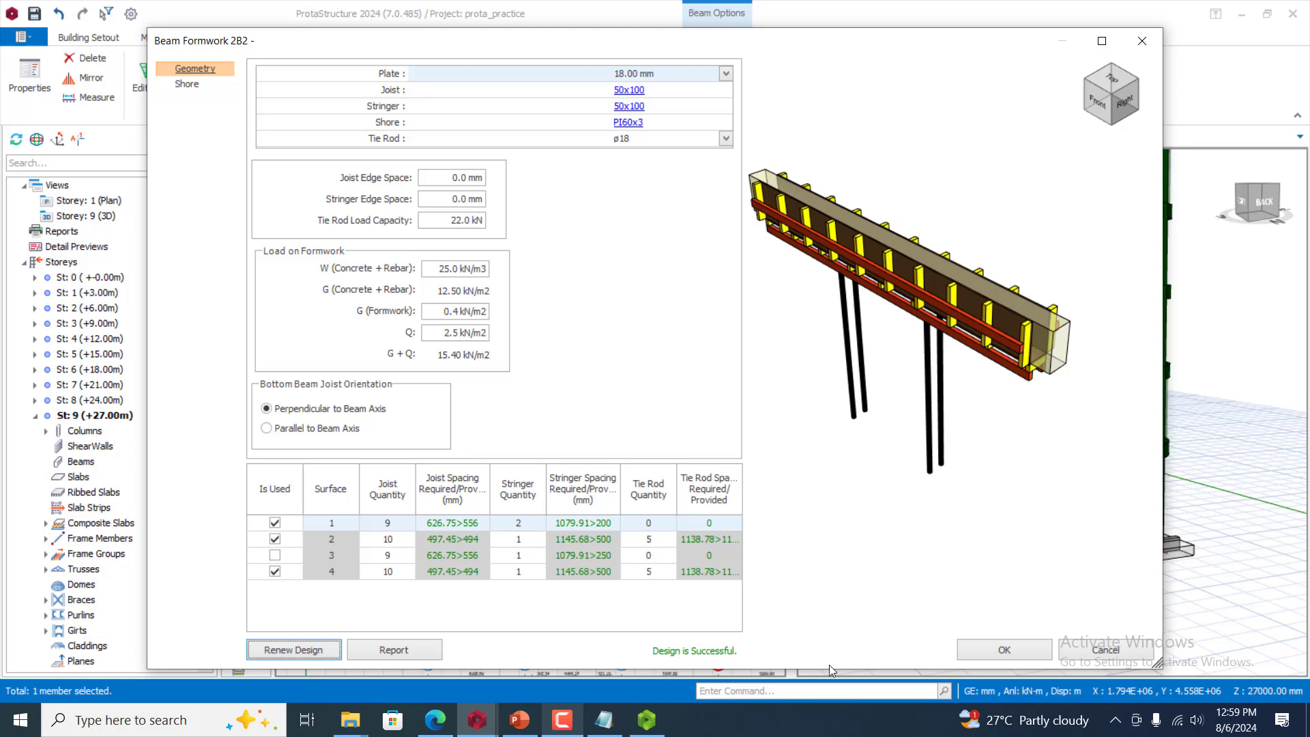
{"action": "left_click", "coordinate": [1004, 650]}
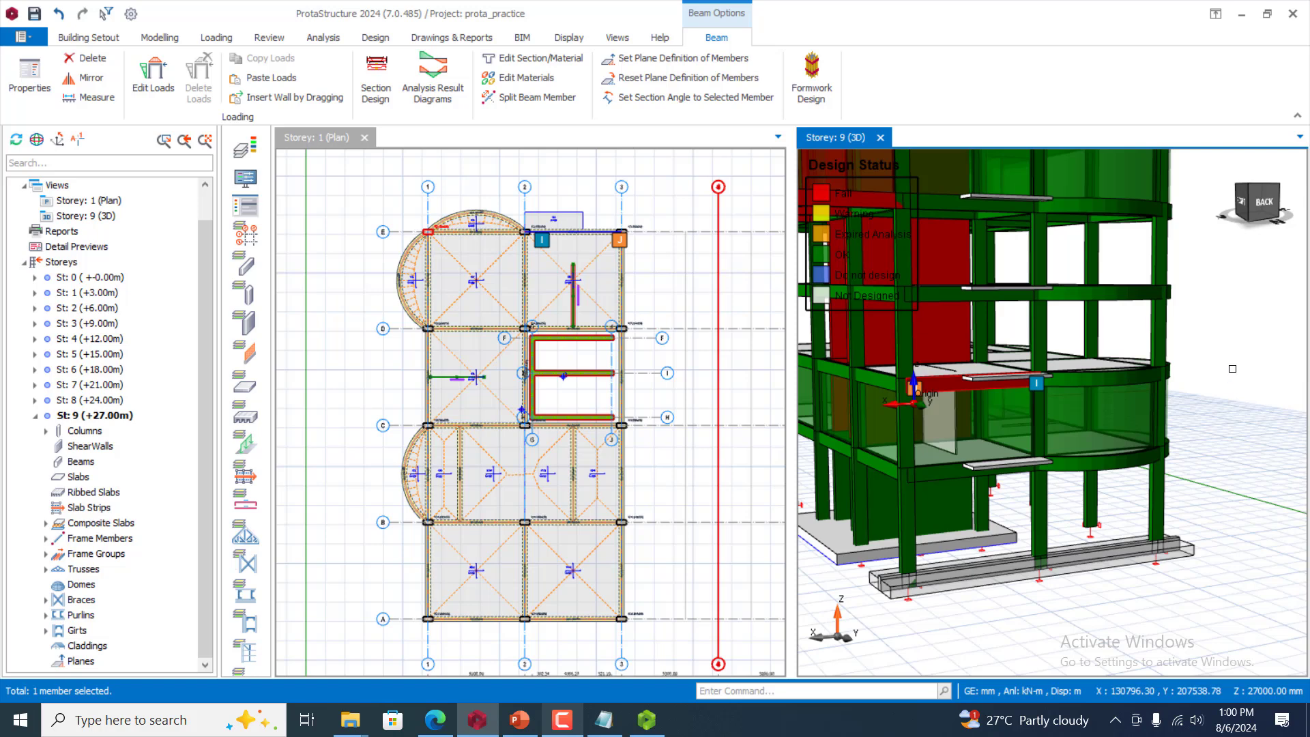
{"action": "left_click", "coordinate": [1215, 362]}
{"action": "scroll", "coordinate": [1153, 368], "scroll_direction": "down", "scroll_amount": 3}
{"action": "scroll", "coordinate": [1153, 311], "scroll_direction": "up", "scroll_amount": 1}
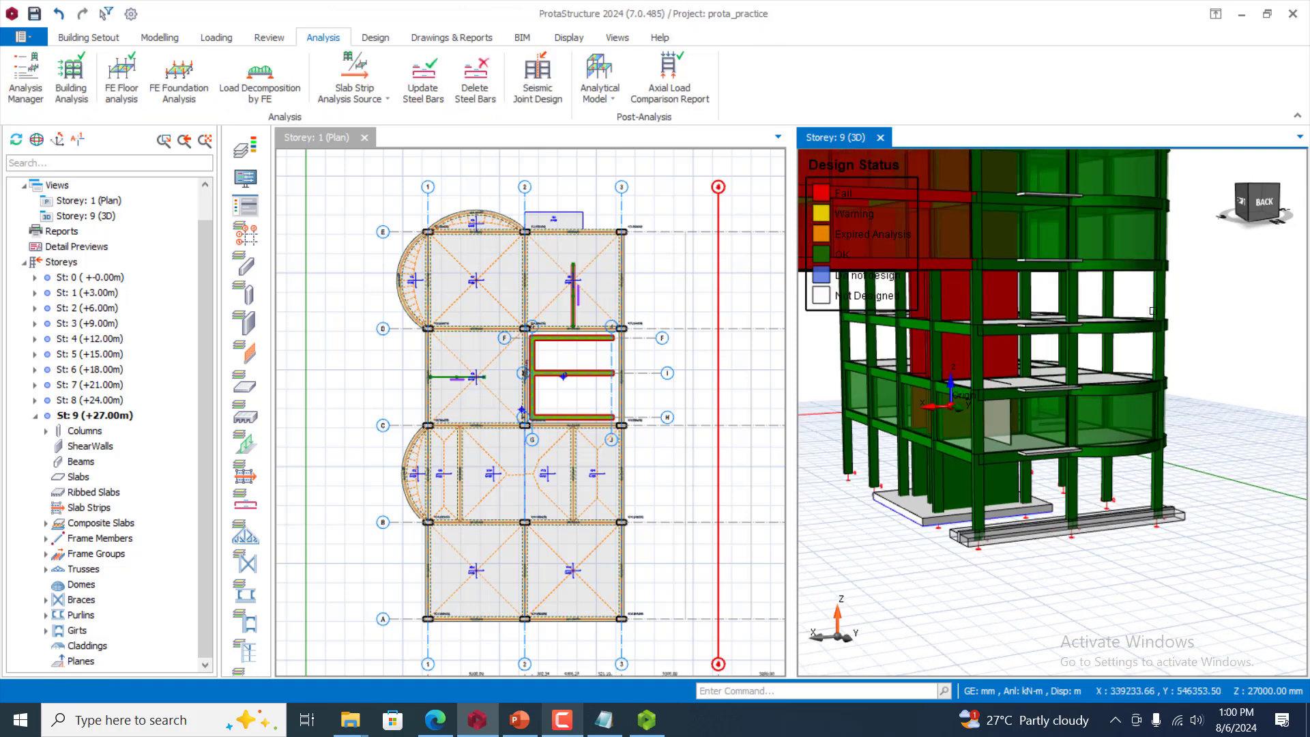
{"action": "scroll", "coordinate": [1152, 311], "scroll_direction": "down", "scroll_amount": 2}
{"action": "scroll", "coordinate": [1126, 287], "scroll_direction": "down", "scroll_amount": 2}
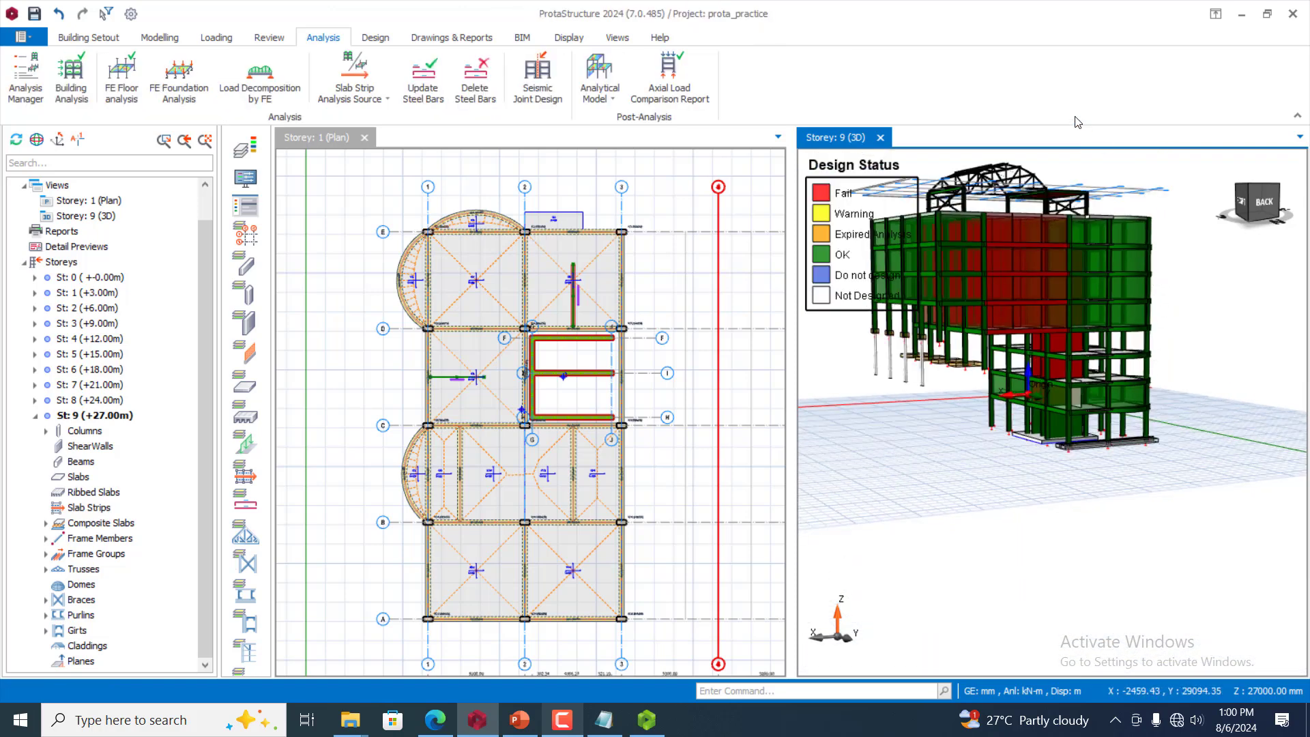
{"action": "scroll", "coordinate": [1023, 307], "scroll_direction": "up", "scroll_amount": 2}
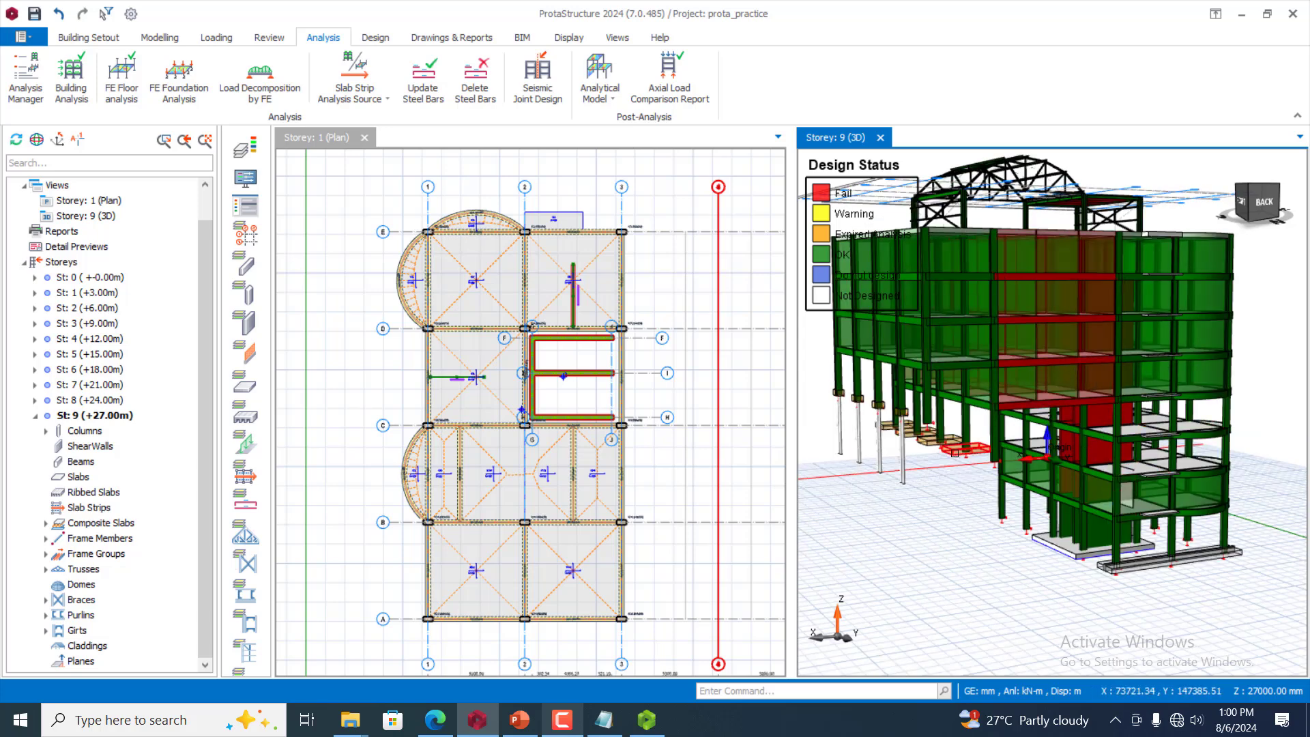
{"action": "mouse_move", "coordinate": [954, 453]}
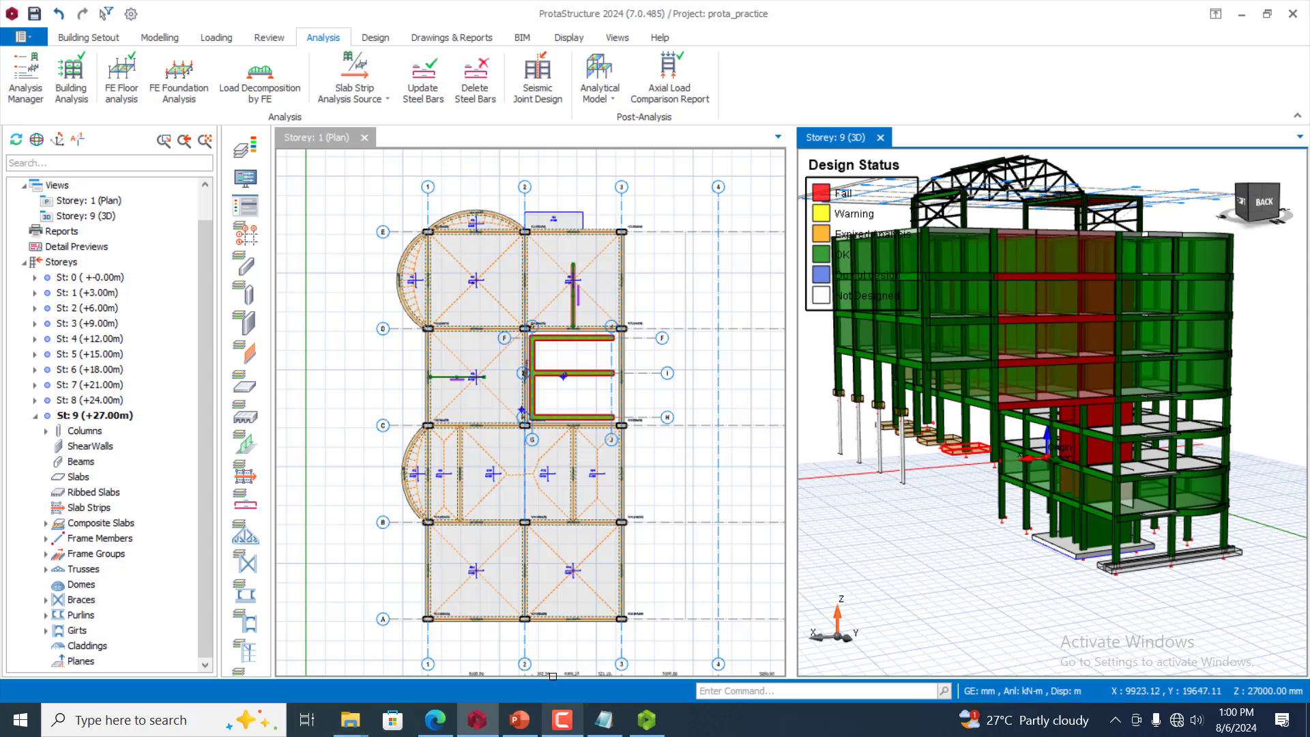
{"action": "left_click", "coordinate": [568, 726]}
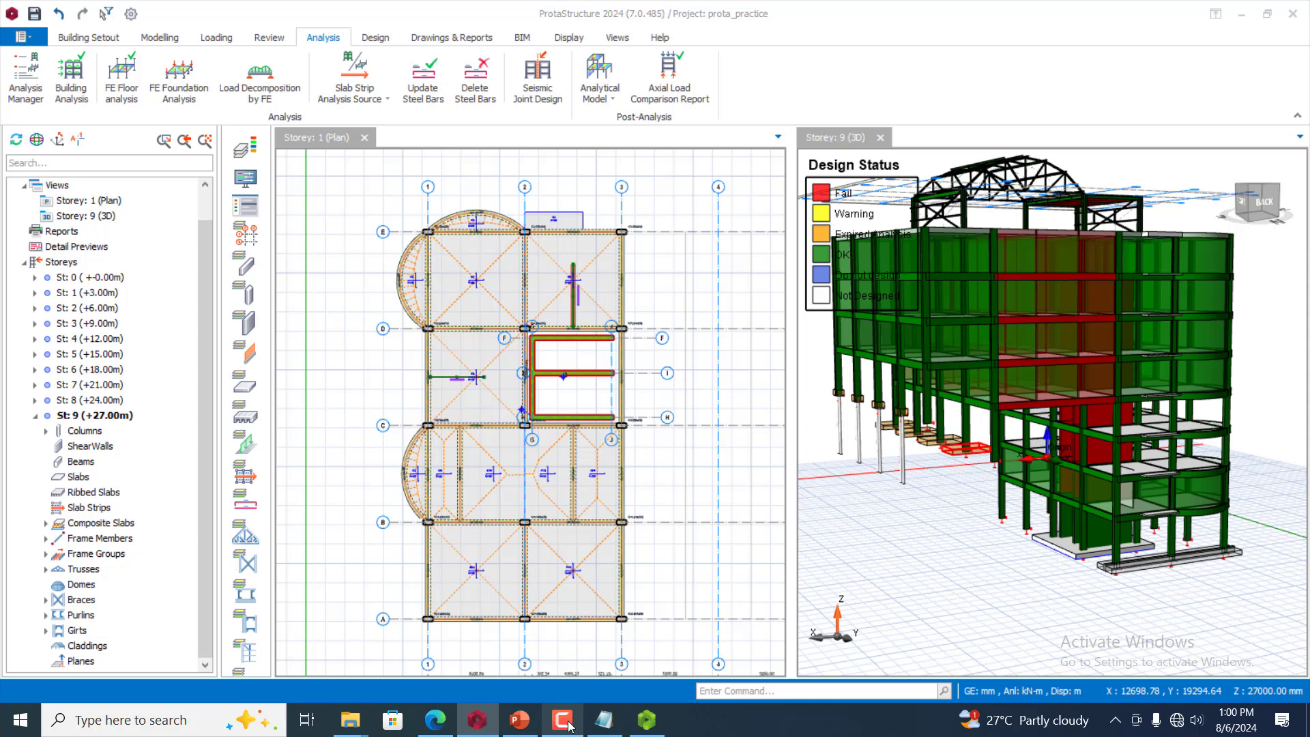